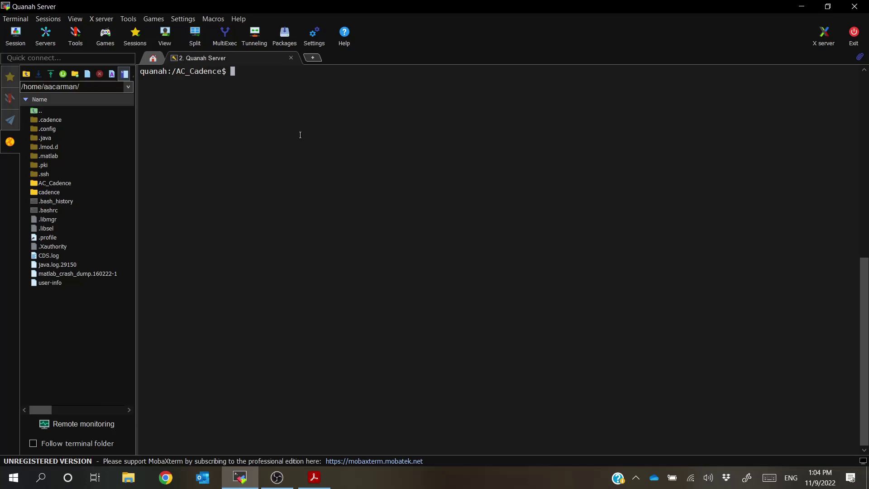
Launch Virtuoso as a background process with "virtuoso &" and list the contents of the AC_Cadence directory.
type("virtuoso &")
key("Return")
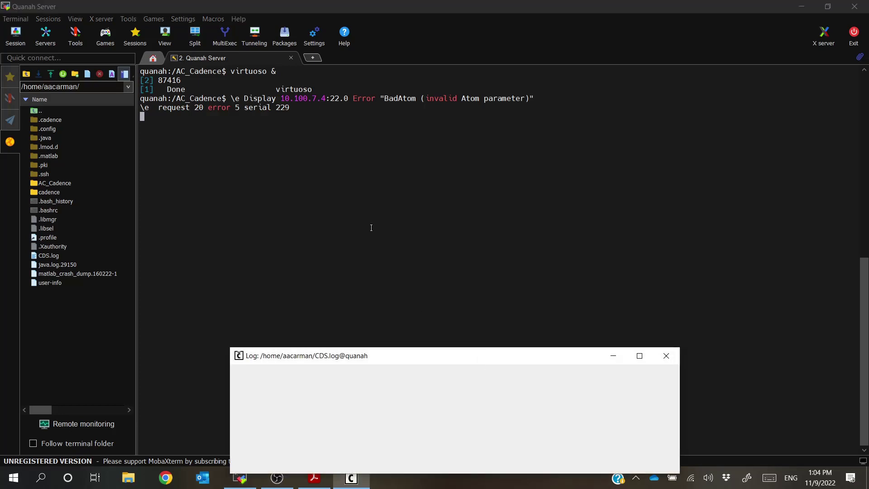
left_click(365, 193)
type("ls")
key("Return")
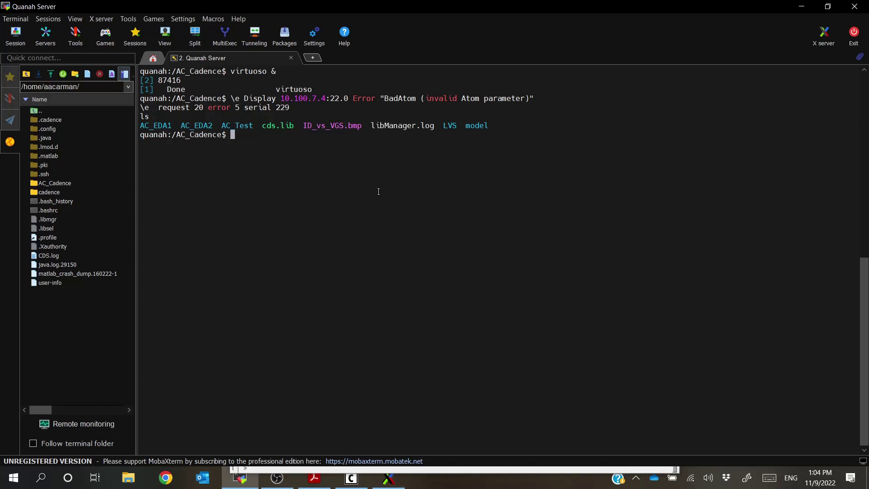
List all files in AC_Cadence including hidden ones with "ls -a", and highlight the command and the .cdsinit entry.
type("ls -a")
key("Return")
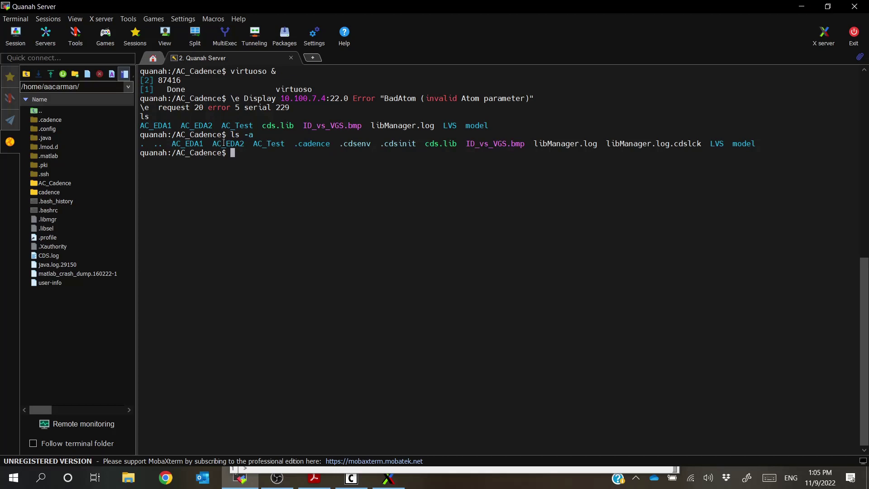
left_click_drag(254, 136, 226, 135)
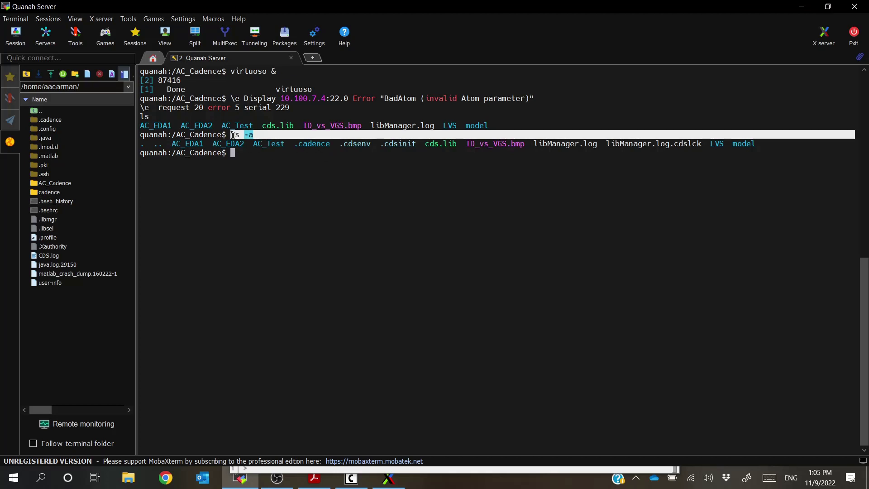
left_click(275, 166)
left_click_drag(382, 145, 418, 143)
left_click(369, 158)
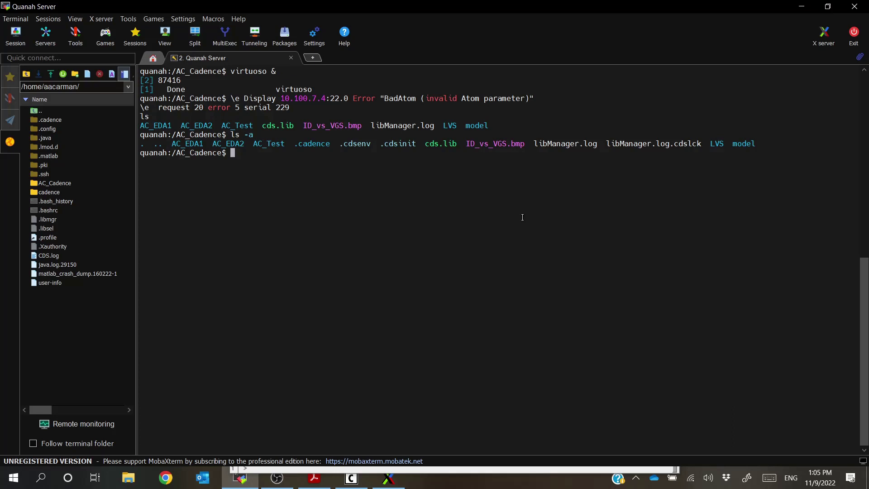
Print the .cdsinit file in the terminal with cat and go to the beginning of its contents.
type("cat .cdsinit")
key("Return")
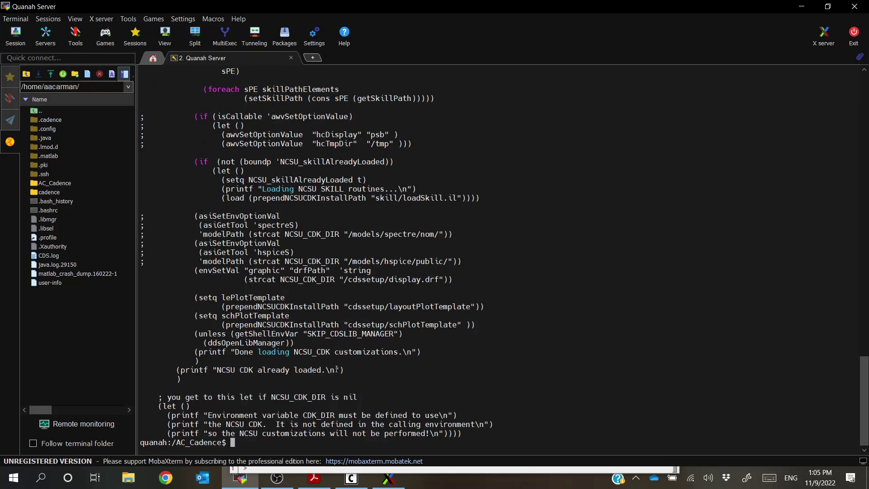
scroll(309, 392, "up", 20)
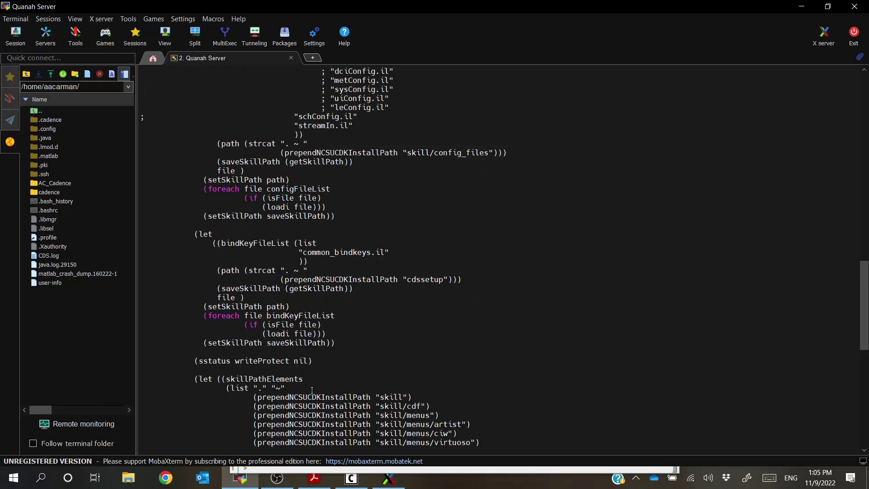
scroll(312, 390, "up", 9)
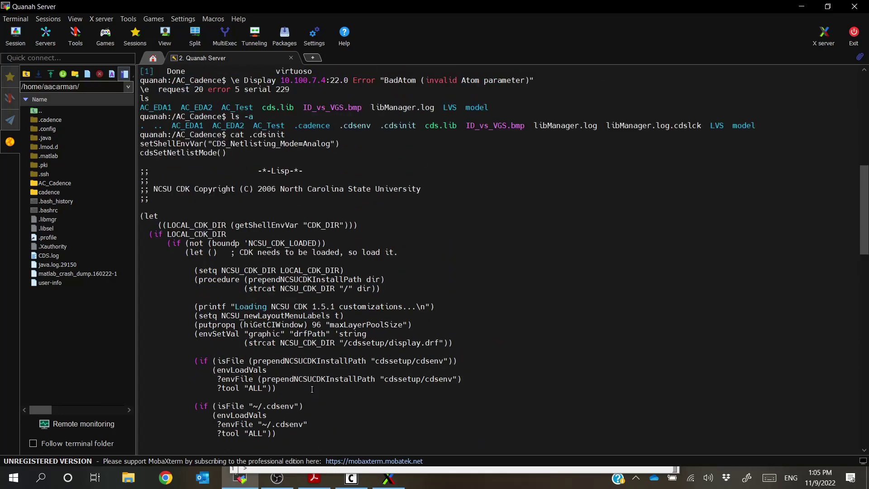
scroll(312, 390, "up", 3)
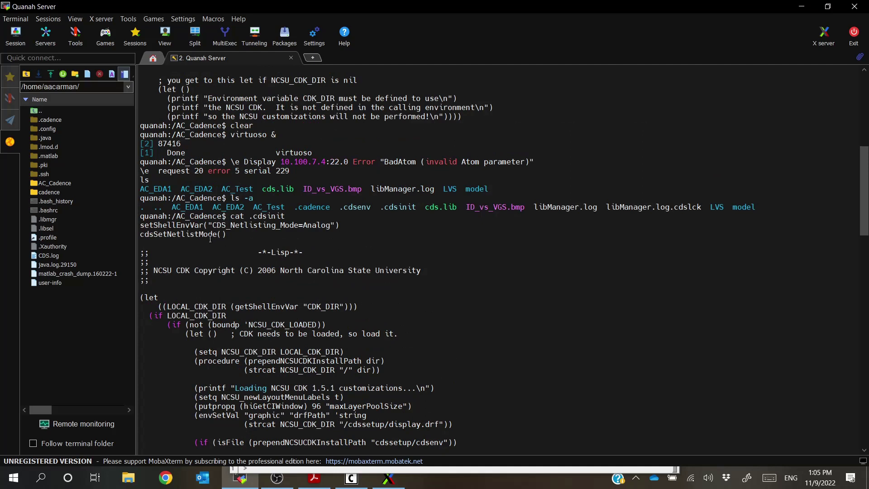
Highlight the setShellEnvVar("CDS_Netlisting_Mode=Analog") and cdsSetNetlistMode() lines that open the .cdsinit file for review.
left_click_drag(238, 236, 148, 224)
left_click(147, 224)
left_click_drag(225, 234, 138, 225)
left_click(217, 232)
left_click_drag(217, 232, 142, 227)
left_click(141, 227)
mouse_move(233, 235)
left_mouse_down()
mouse_move(142, 226)
mouse_move(231, 235)
left_mouse_up()
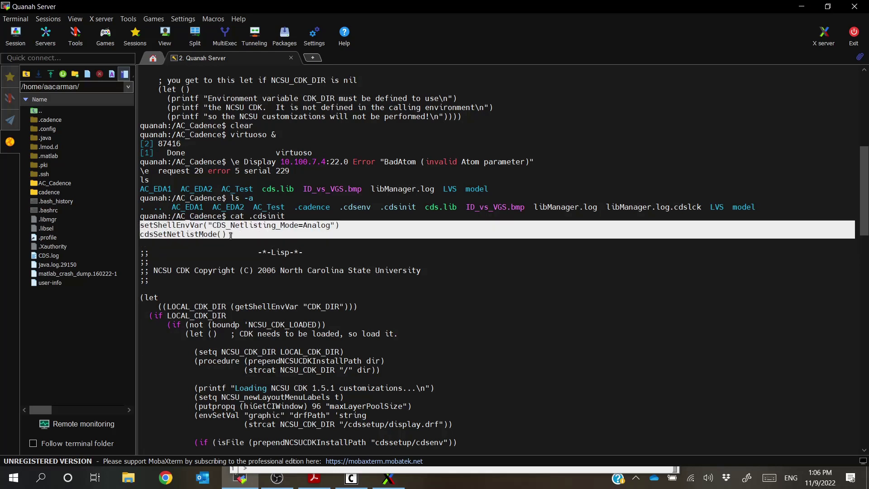
left_click(231, 236)
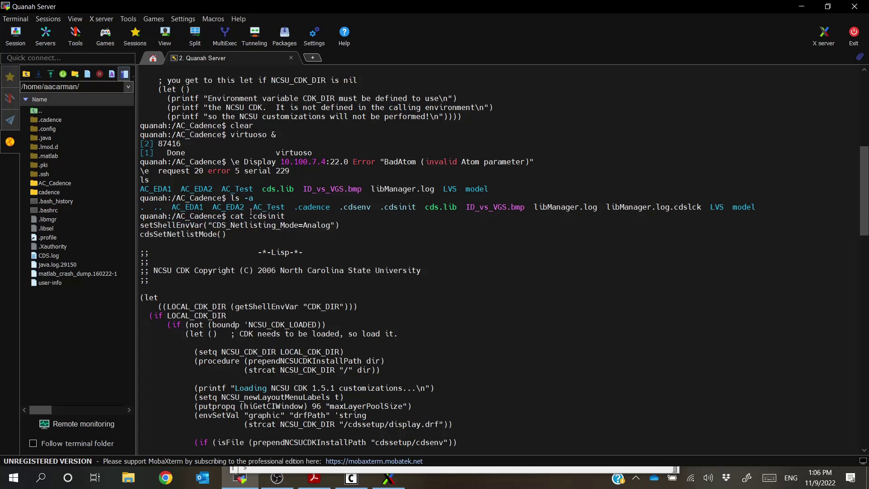
left_click_drag(230, 217, 272, 220)
left_click(270, 222)
mouse_move(237, 235)
left_mouse_down()
mouse_move(142, 225)
mouse_move(232, 234)
left_mouse_up()
left_click(141, 225)
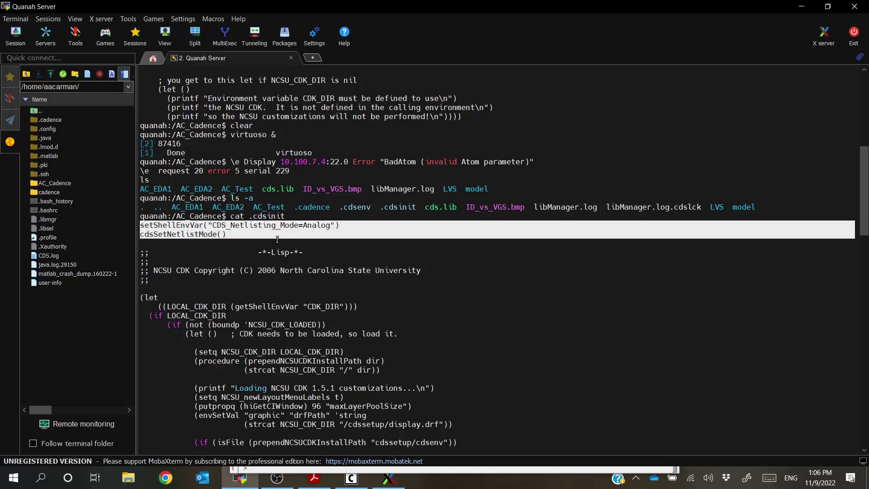
Clear the terminal output.
scroll(281, 236, "down", 20)
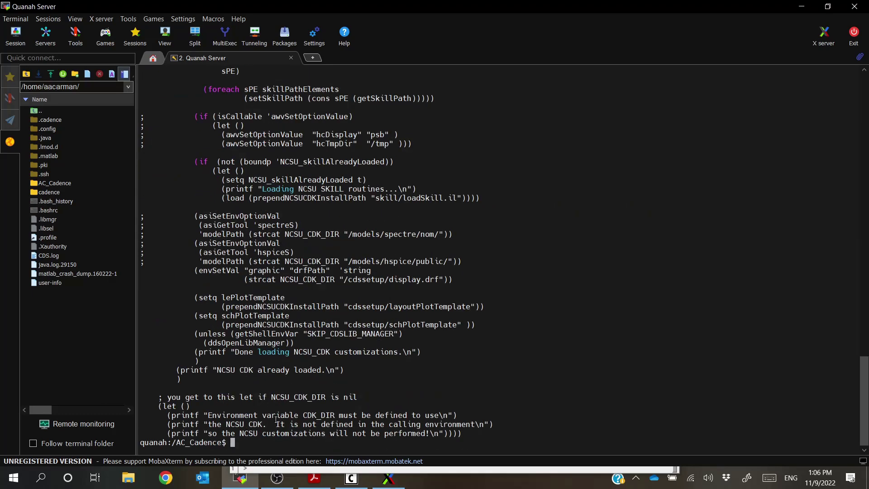
type("clear")
key("Return")
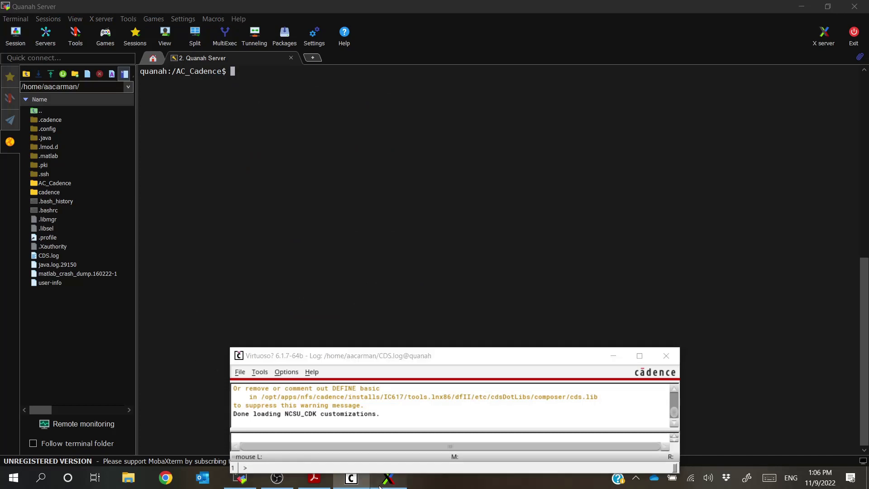
Create a new library named AC_EDA3 in the AC_Cadence directory from the Library Manager.
left_click_drag(435, 357, 481, 296)
left_click(222, 97)
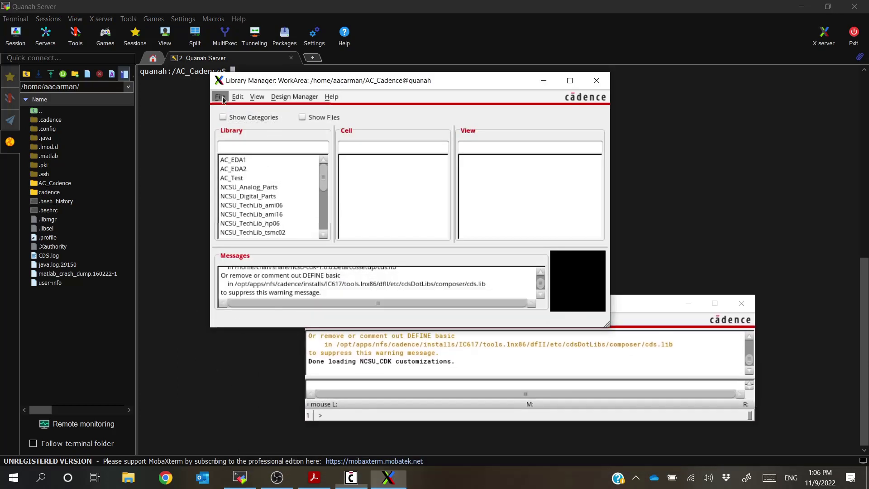
left_click(238, 96)
left_click(220, 96)
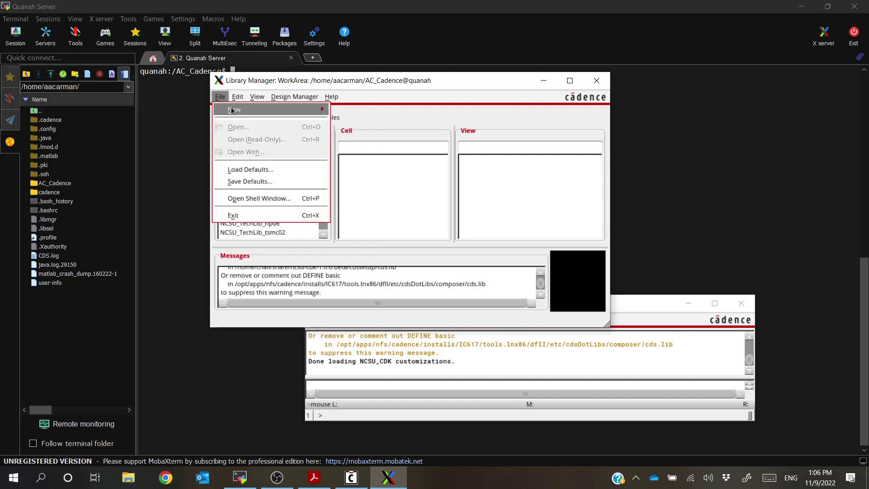
mouse_move(245, 114)
left_click(356, 112)
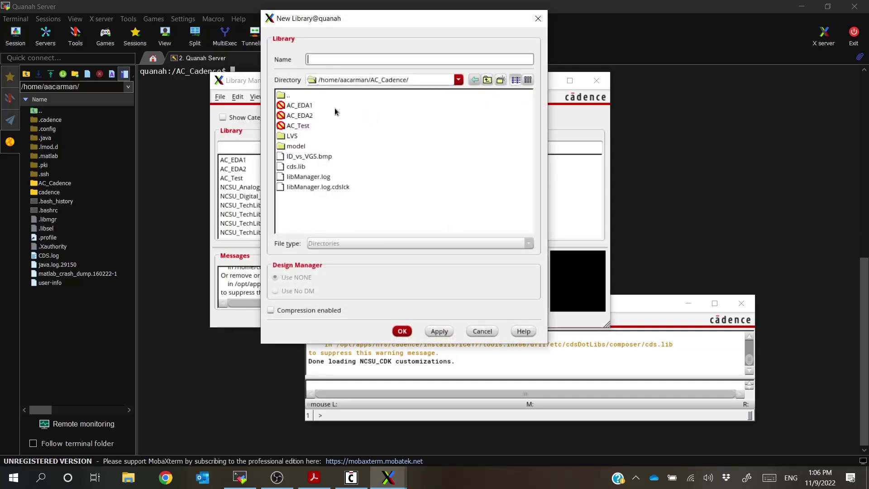
left_click(358, 59)
type("AC_EDA3")
key("Return")
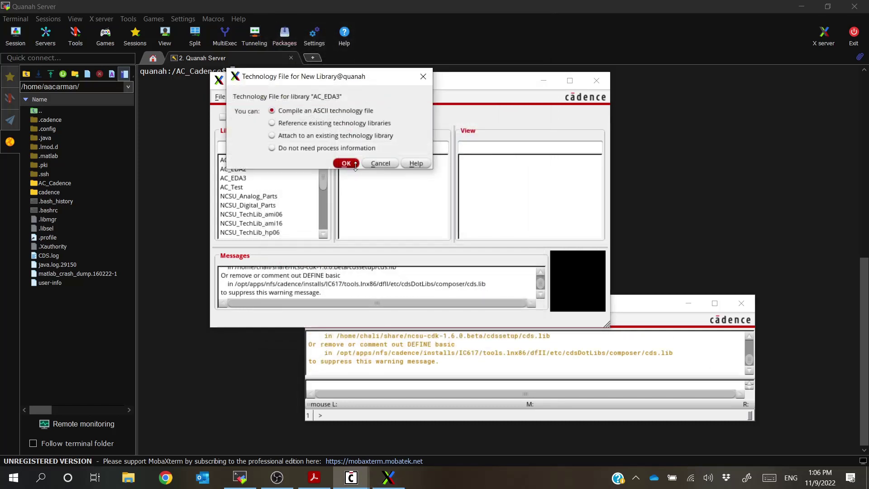
Attach the AC_EDA3 library to the existing technology library NCSU_TechLib_ami06.
left_click(336, 136)
left_click(346, 164)
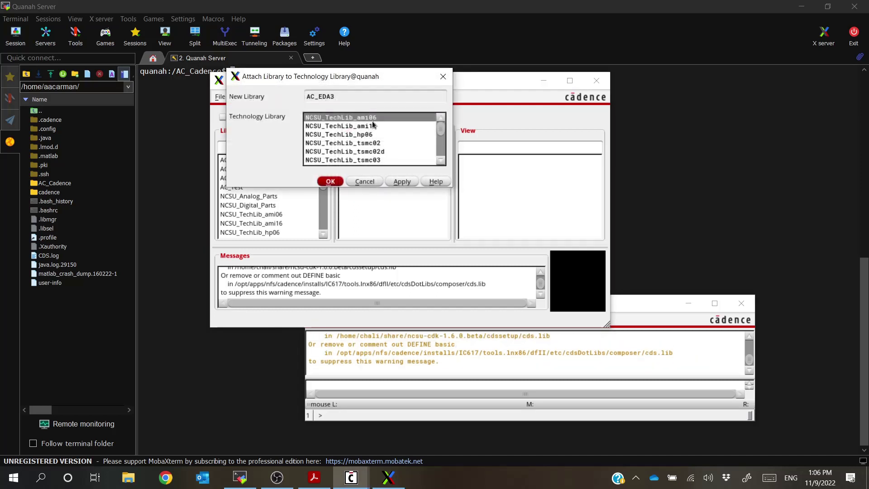
left_click(330, 182)
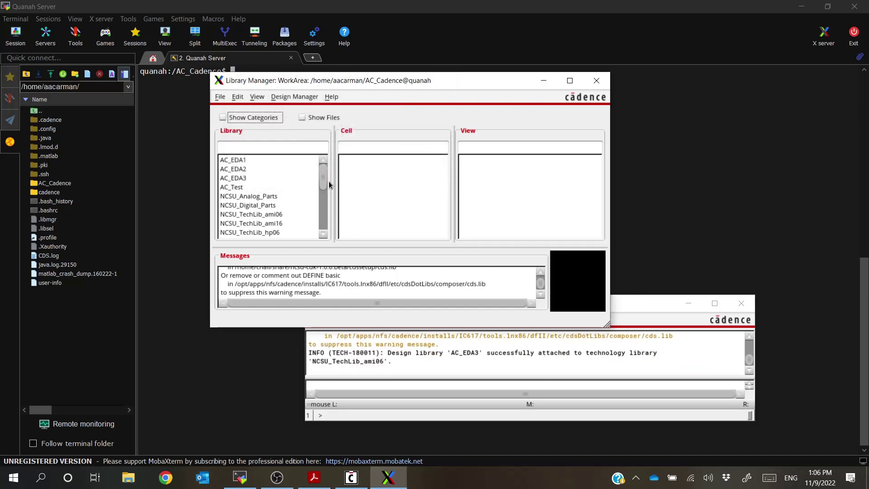
Start a new cell view in the AC_EDA3 library.
left_click(244, 178)
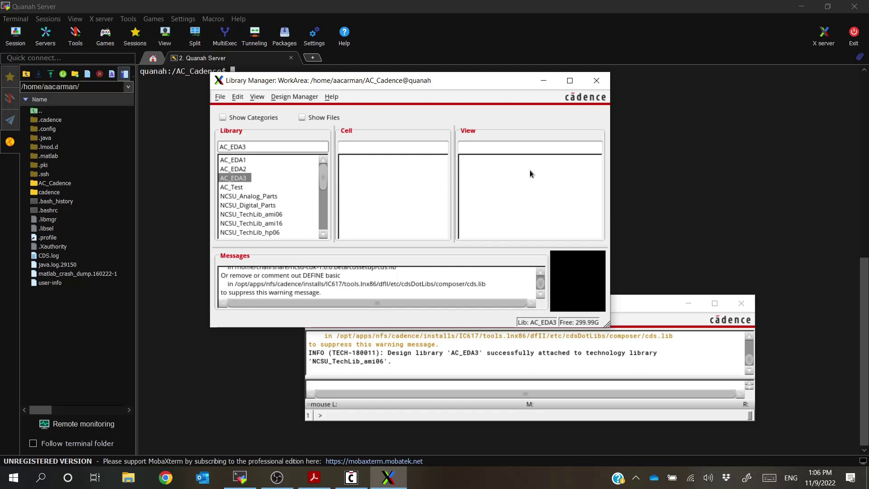
left_click(222, 97)
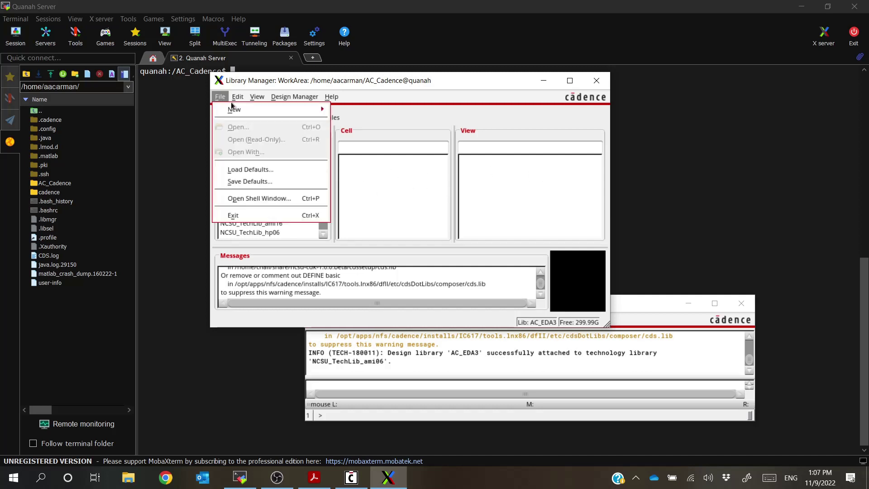
mouse_move(238, 108)
left_click(363, 128)
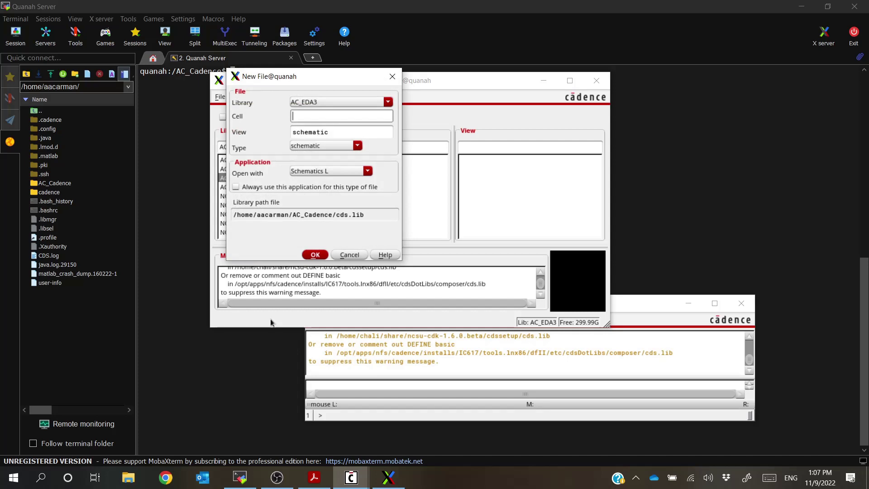
Switch to Layout examples.pdf in Adobe Acrobat Reader, decline making it the default application, and view the single-transistor schematic.
left_click(314, 477)
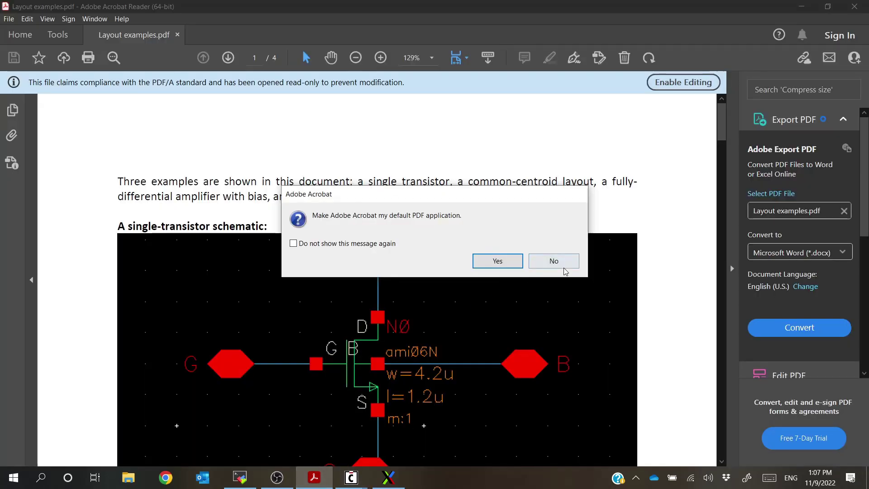
left_click(552, 261)
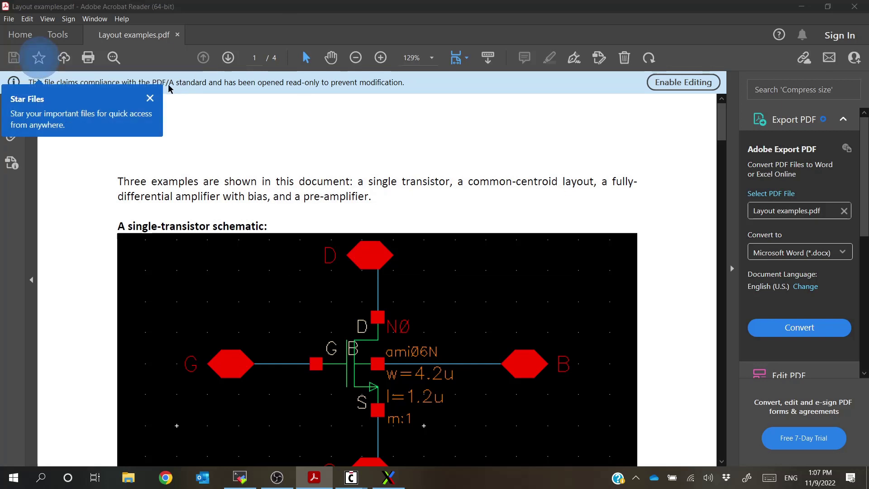
left_click(149, 92)
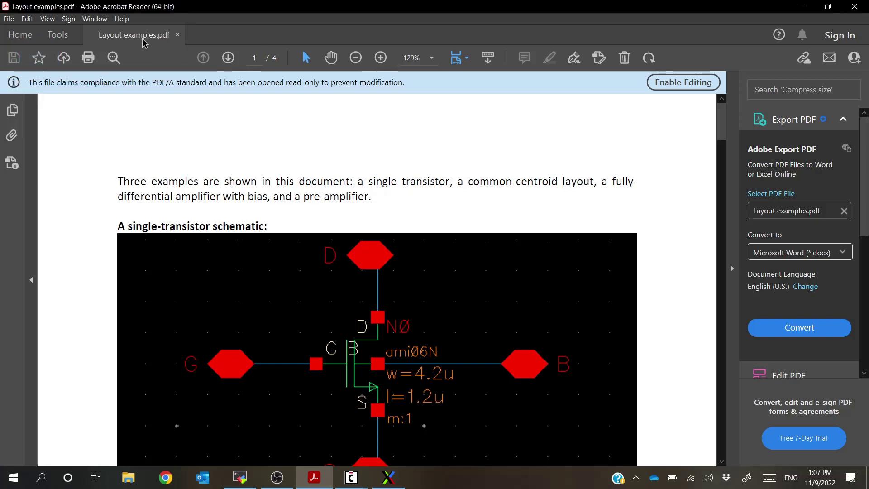
scroll(209, 154, "down", 2)
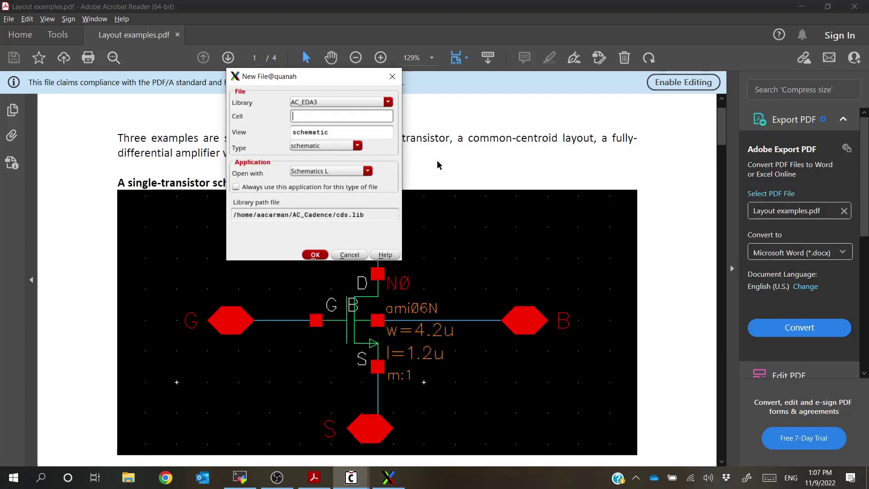
Return to the New File form and create the schematic view of a cell named singletransistor in AC_EDA3.
key("alt+Tab")
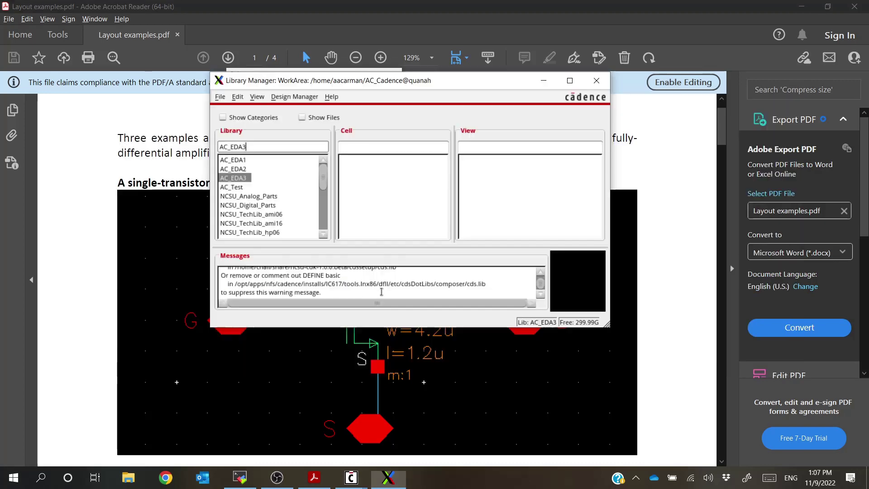
key("alt+Tab")
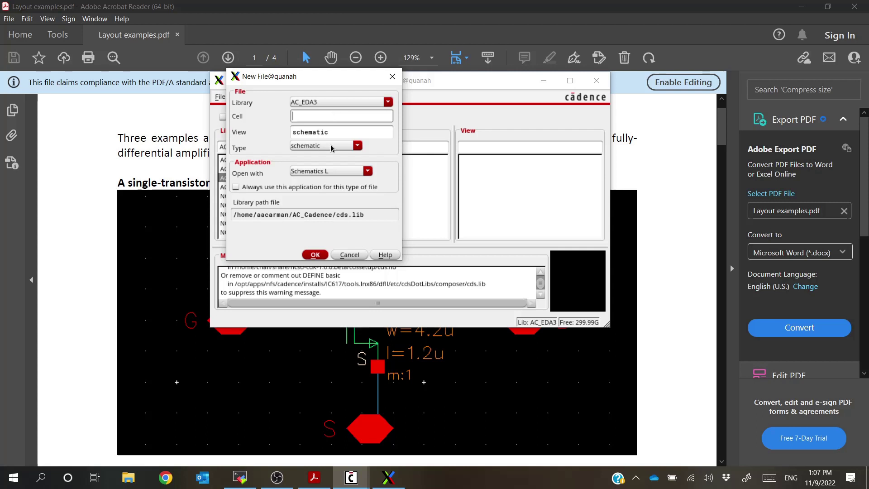
key("Tab")
left_click(309, 112)
type("singletransistor")
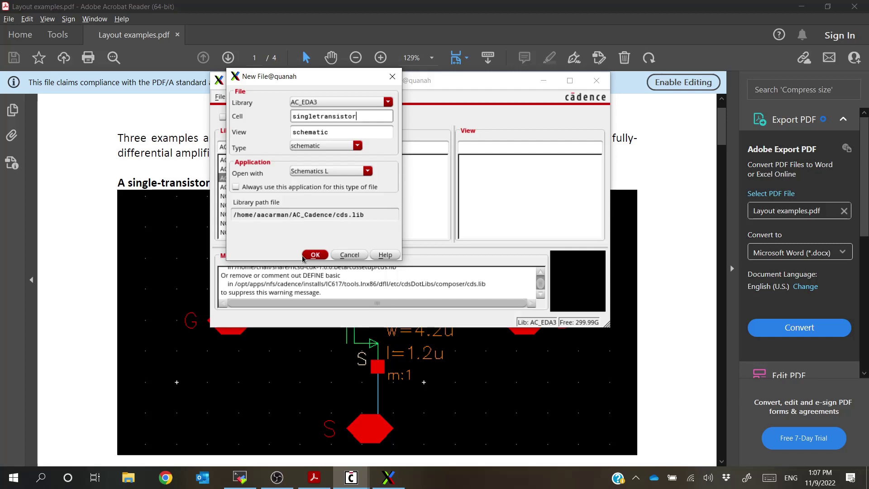
left_click(315, 255)
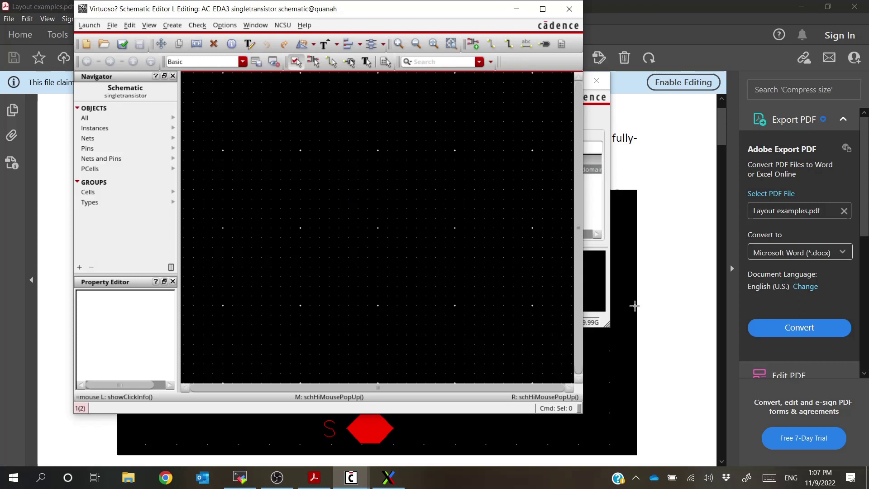
Check the transistor in Layout examples.pdf, return to the Virtuoso schematic, and start adding an instance from the NCSU_Analog_Parts library.
left_click(653, 6)
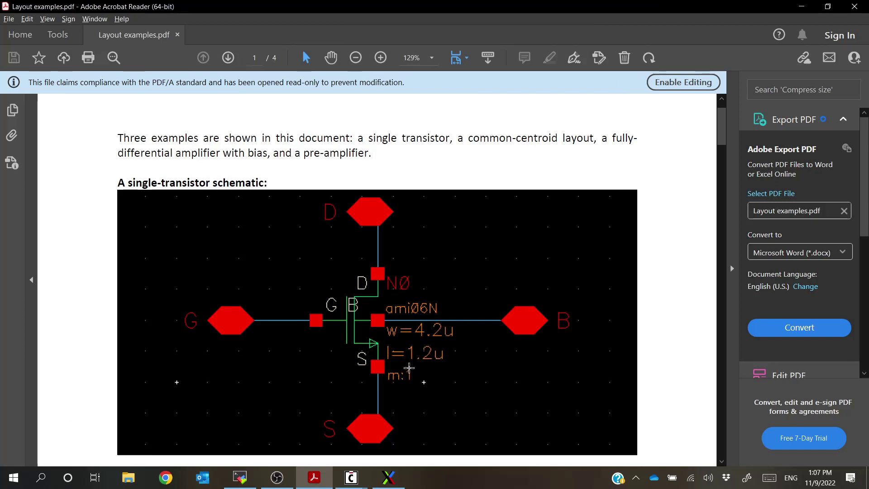
key("alt+Tab")
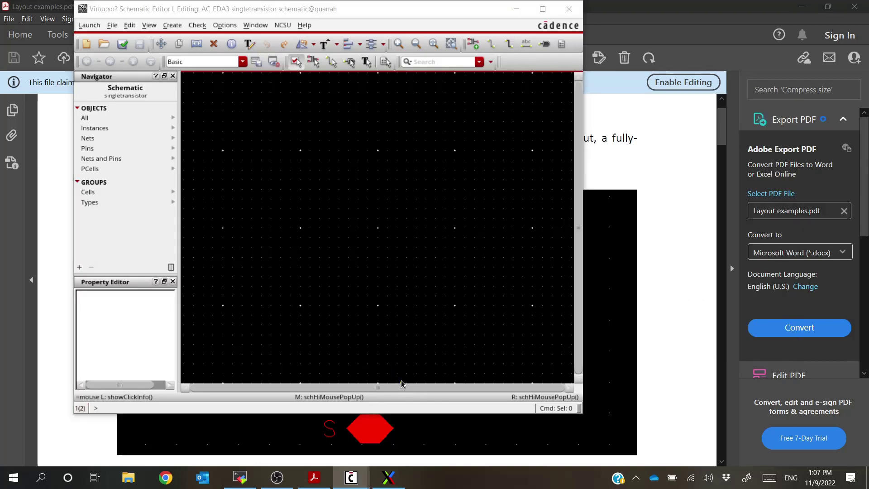
key("i")
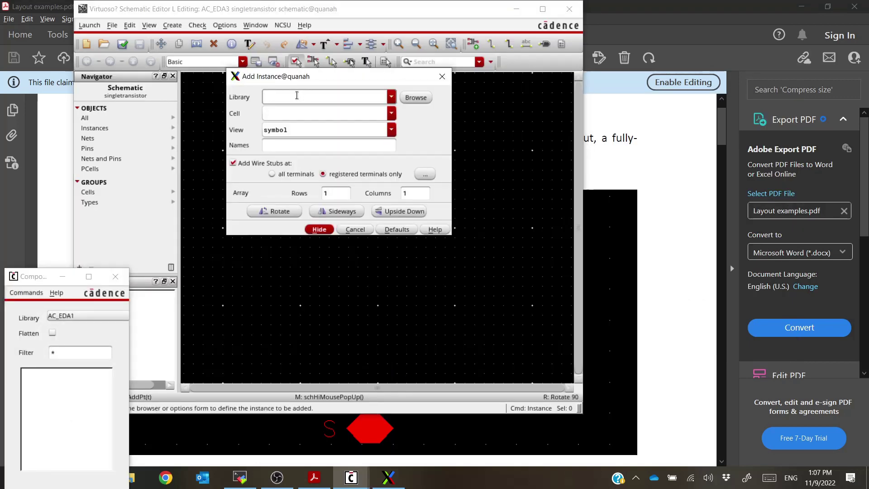
type("NCSU_Analog_Parts")
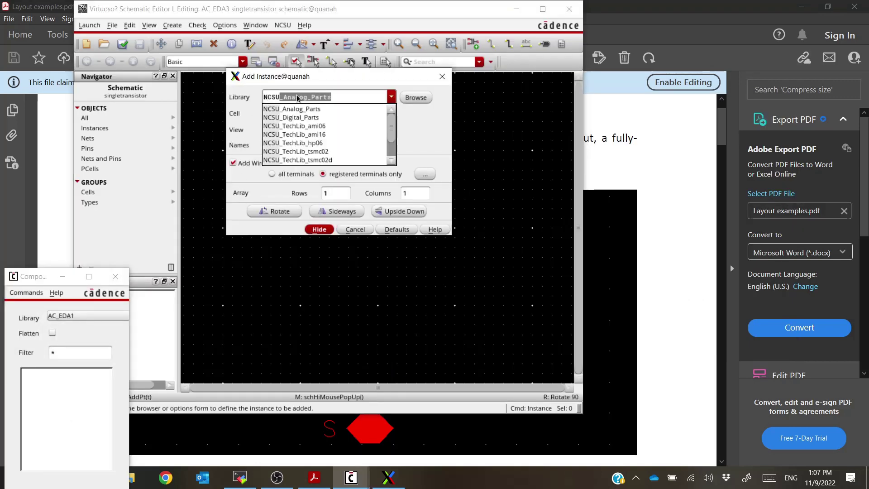
left_click(292, 109)
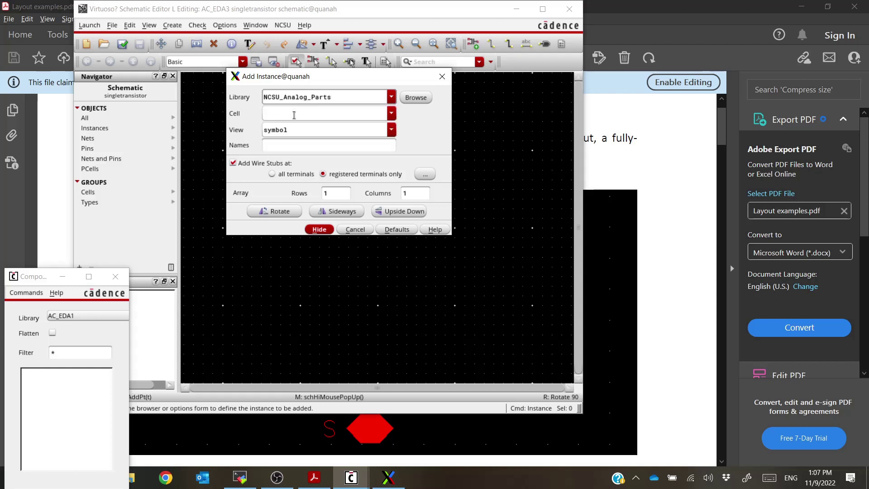
left_click(392, 99)
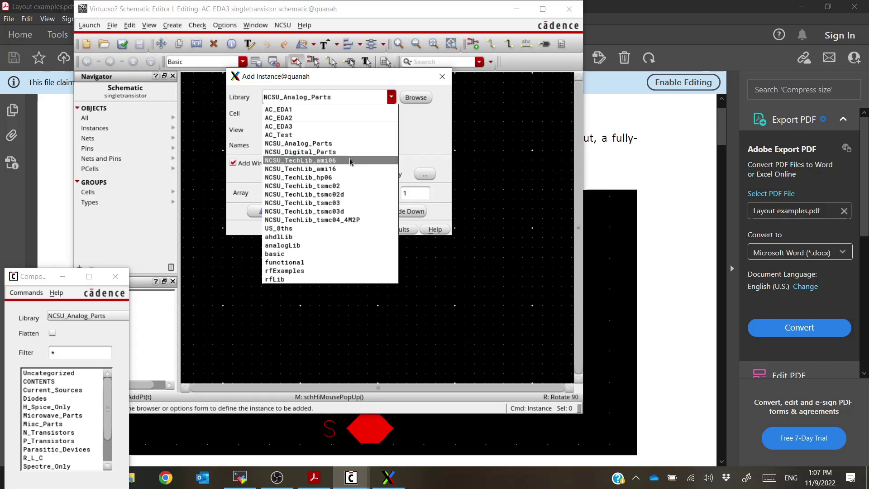
left_click(349, 159)
left_click(392, 114)
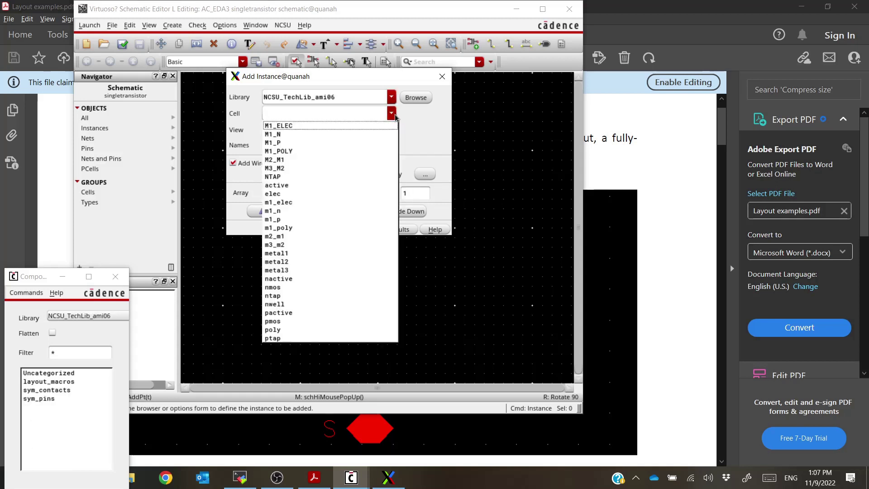
left_click(392, 114)
left_click(391, 97)
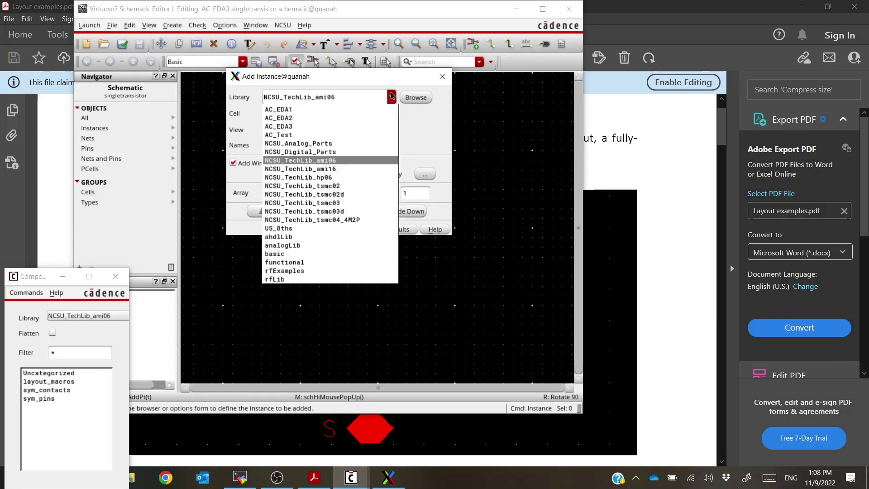
left_click(345, 144)
Choose the nmos4 cell with the symbol view for the new instance.
left_click(330, 112)
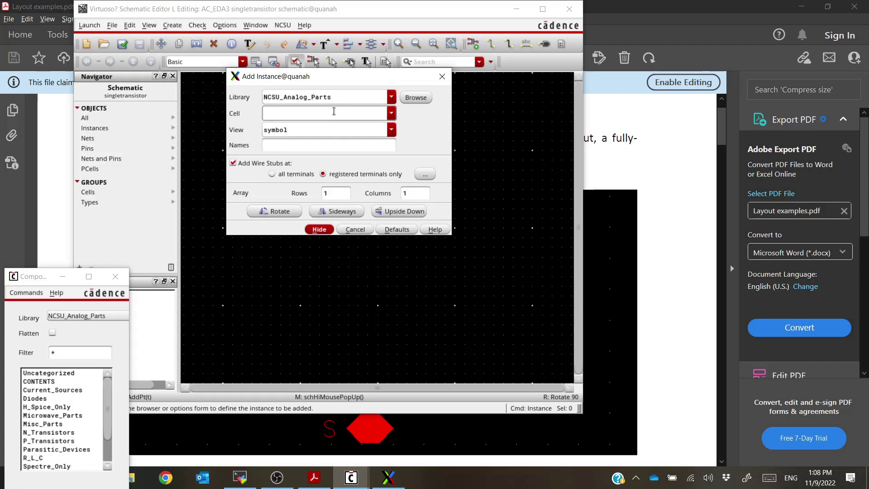
type("nmos")
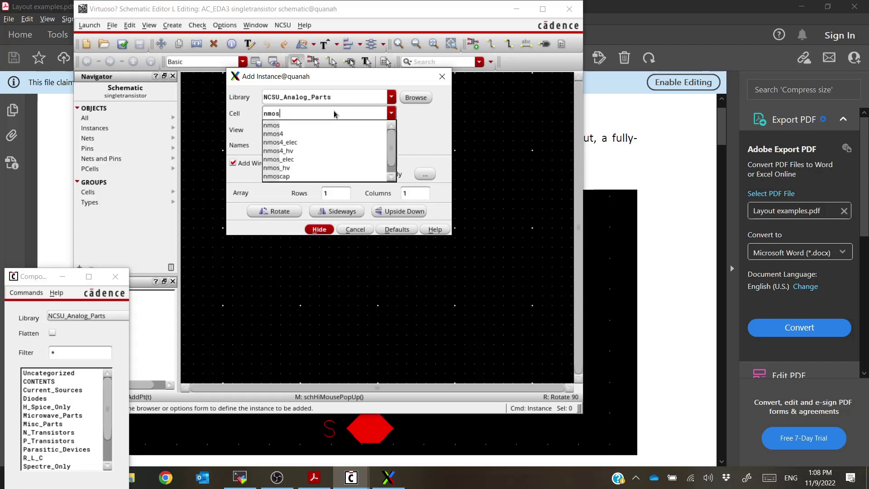
left_click(282, 134)
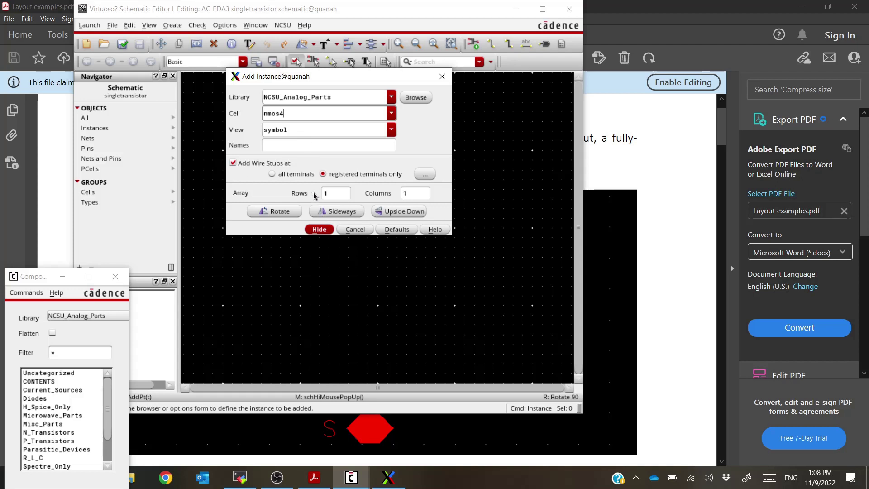
left_click(335, 148)
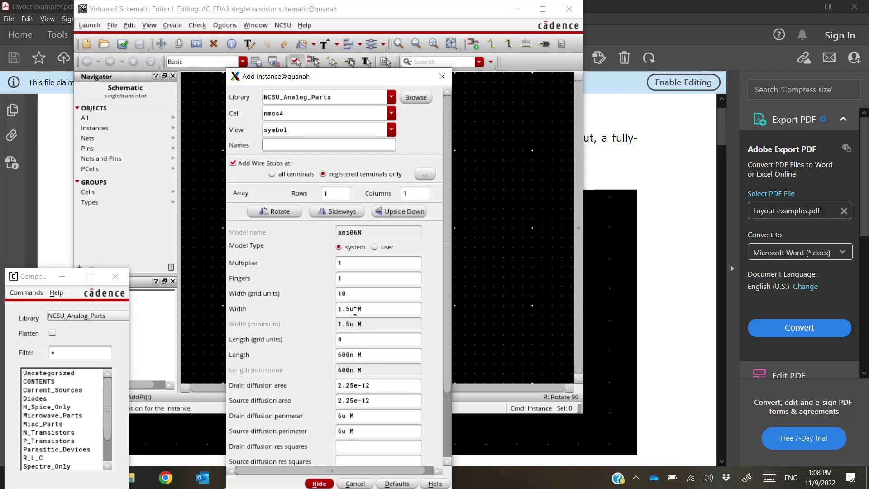
Set the nmos4 instance's width to 4.2u and its length to 1.2u.
left_click_drag(354, 308, 336, 311)
type("4.")
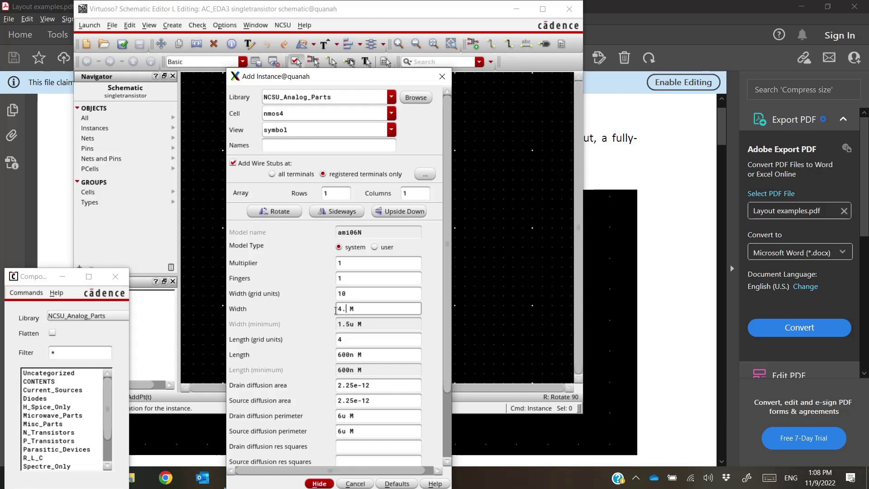
left_click(372, 307)
double_click(353, 358)
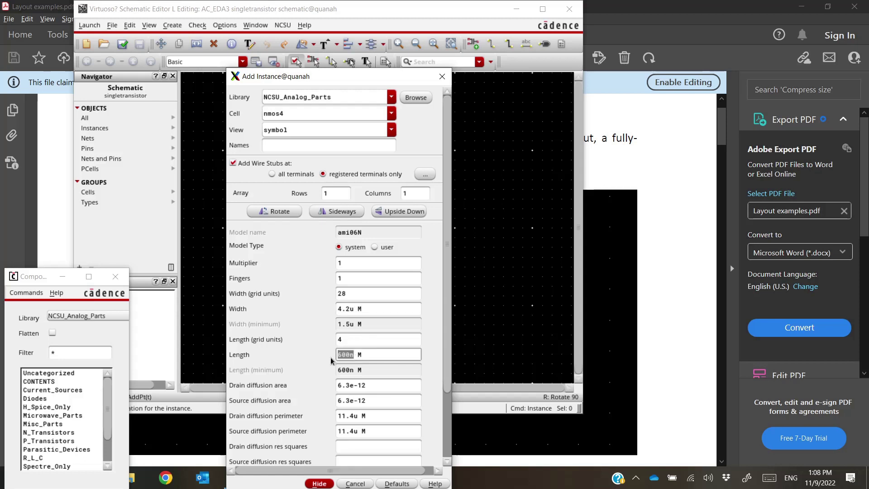
type("1.2u")
scroll(383, 349, "down", 6)
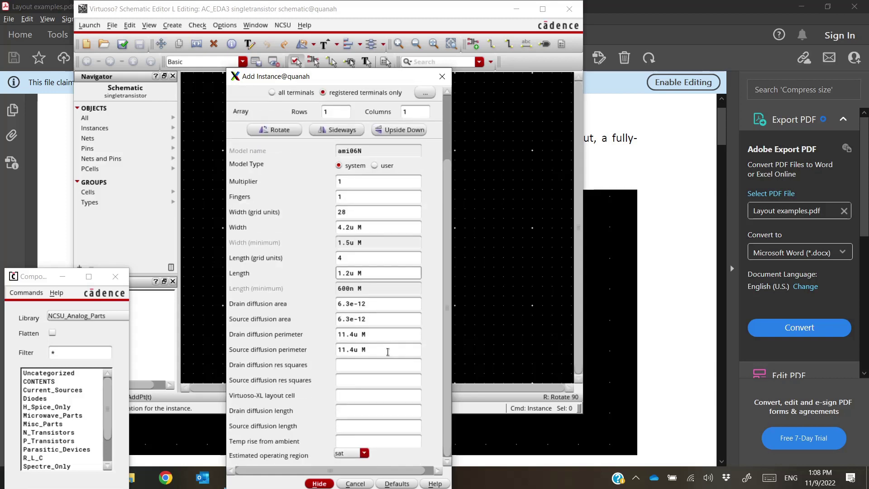
scroll(380, 345, "up", 5)
scroll(378, 343, "down", 3)
scroll(379, 344, "up", 4)
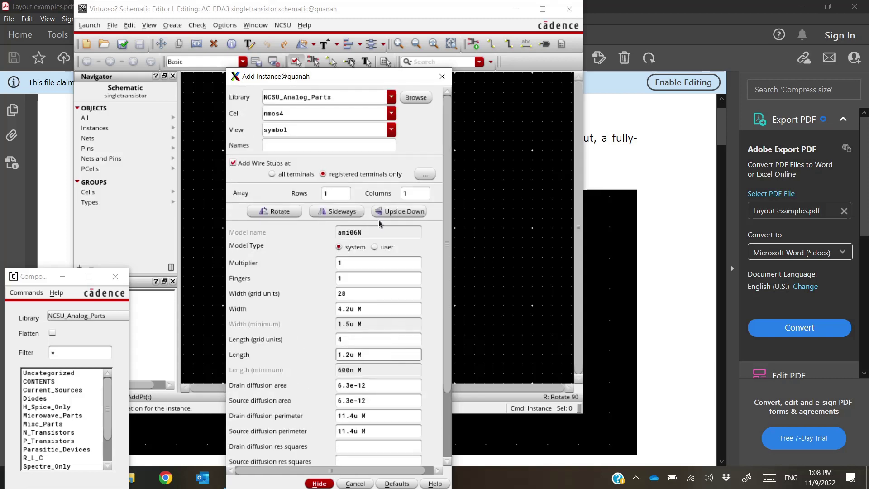
Arrange the instance form and schematic window side by side and place one nmos4 transistor near the middle of the canvas.
left_click_drag(370, 89, 192, 61)
left_click(353, 9)
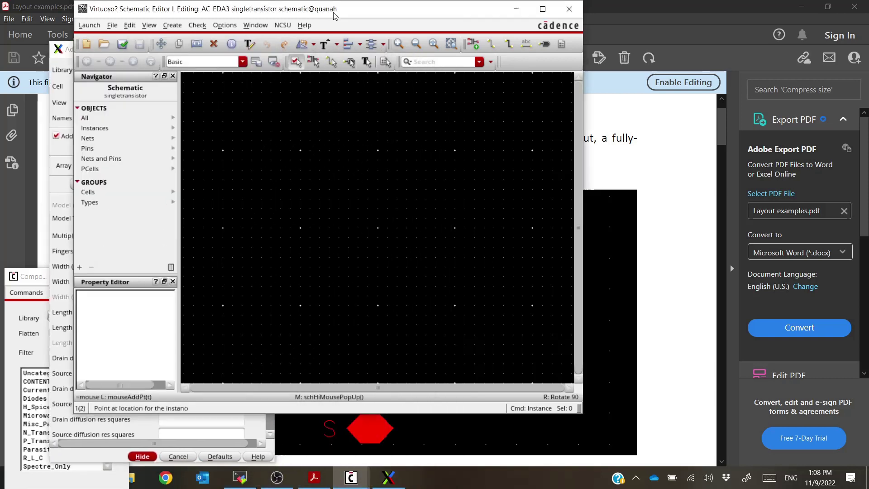
left_click_drag(354, 9, 547, 35)
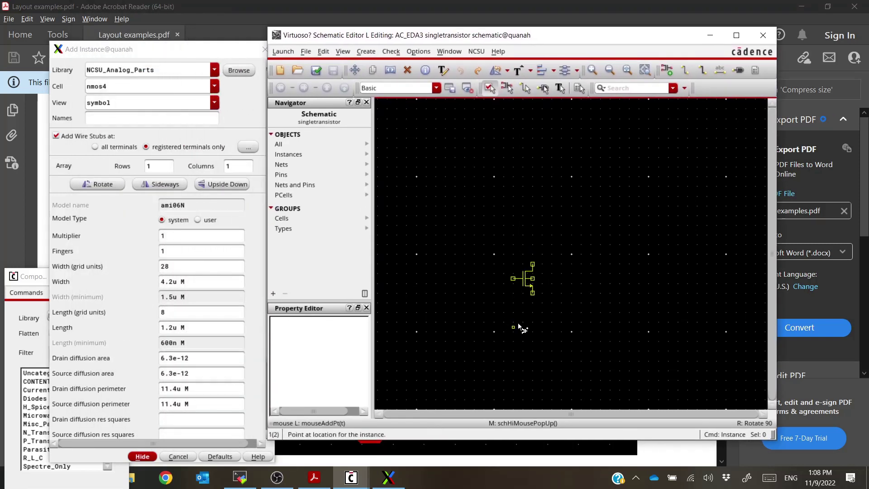
left_click(555, 302)
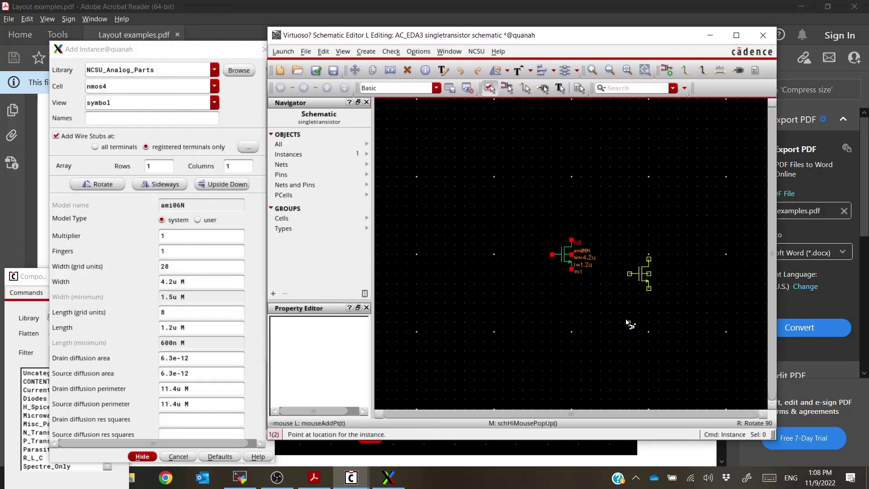
key("Escape")
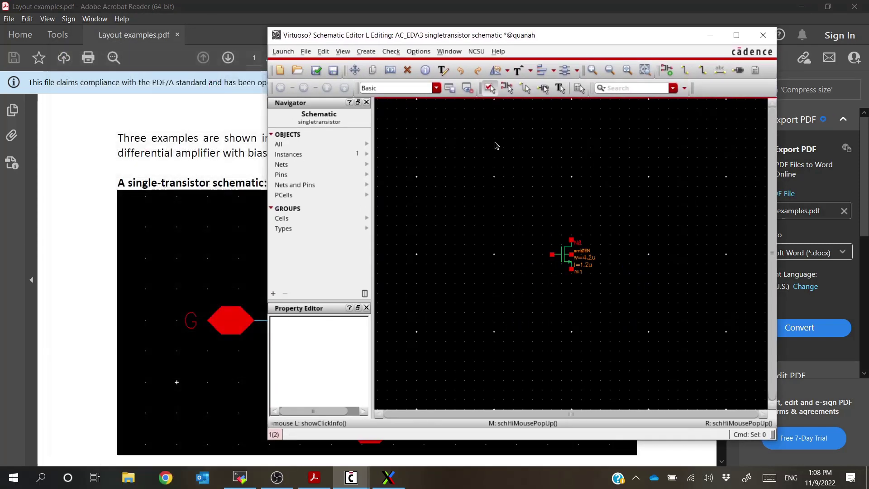
Review the pin arrangement of the single-transistor schematic in Layout examples.pdf, and return to the placed transistor in Virtuoso.
left_click(243, 5)
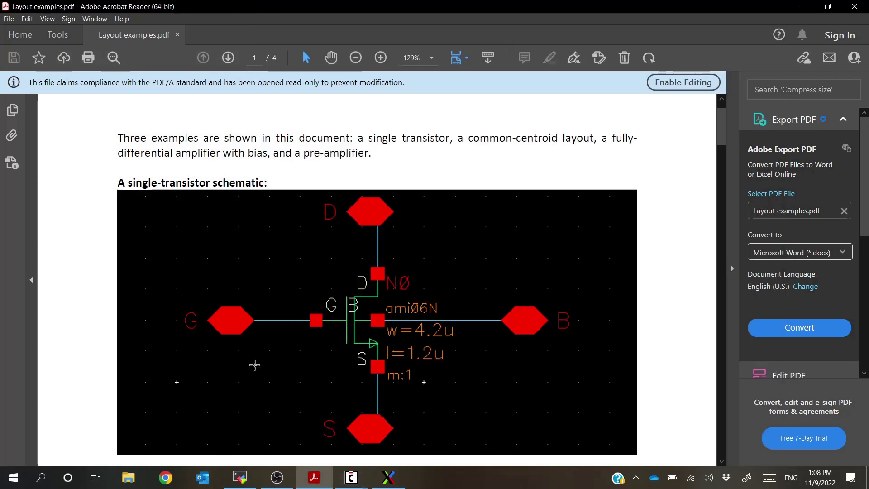
key("alt+Tab")
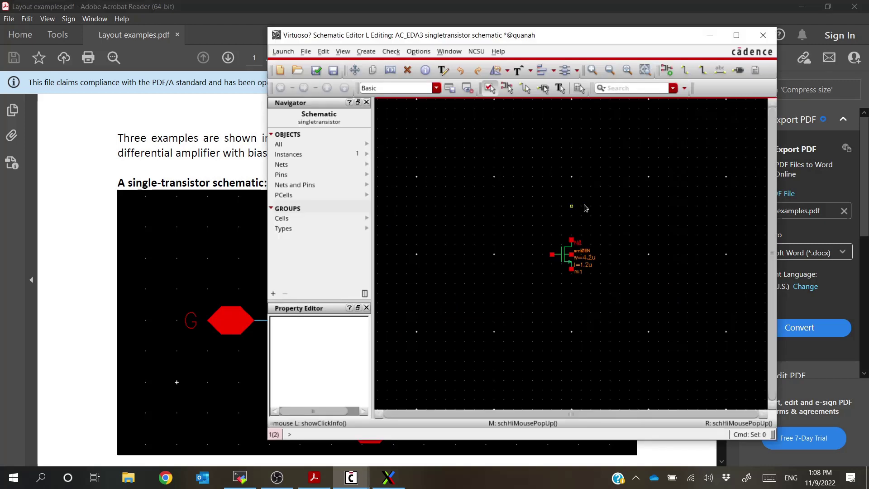
scroll(577, 254, "up", 2, "ctrl")
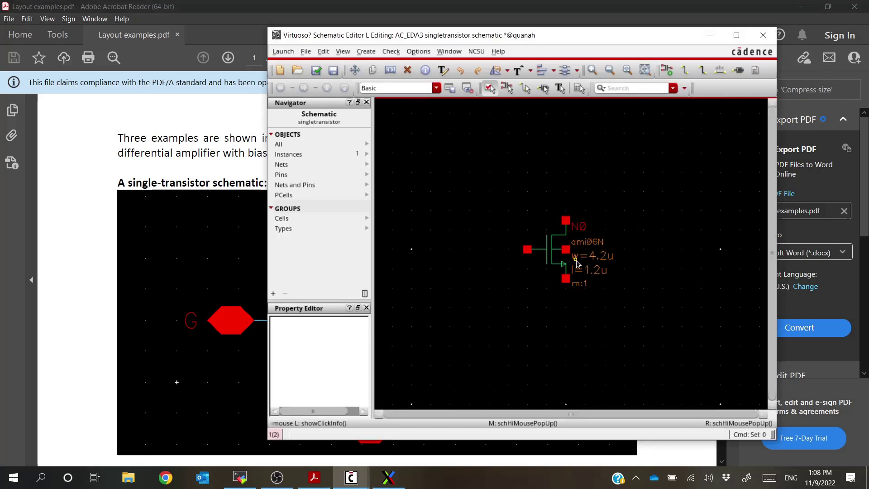
scroll(511, 223, "down", 1, "ctrl")
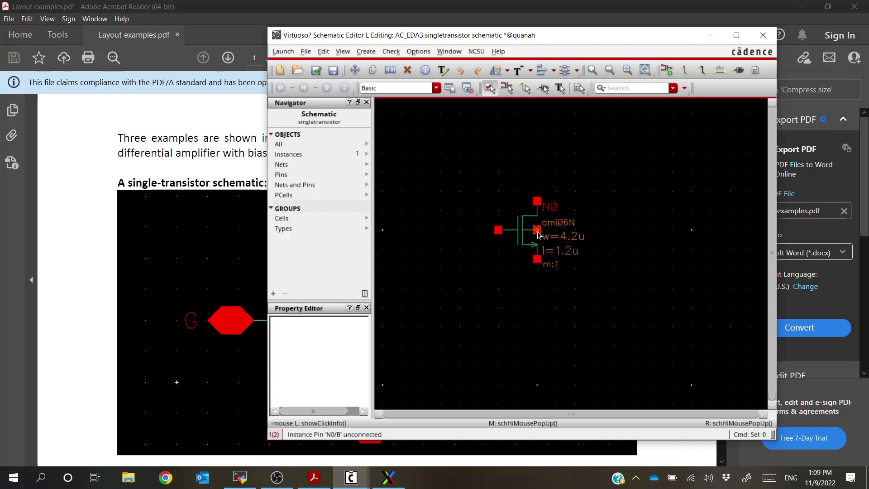
Define schematic pins named D, S, G and B with the inputOutput direction.
key("p")
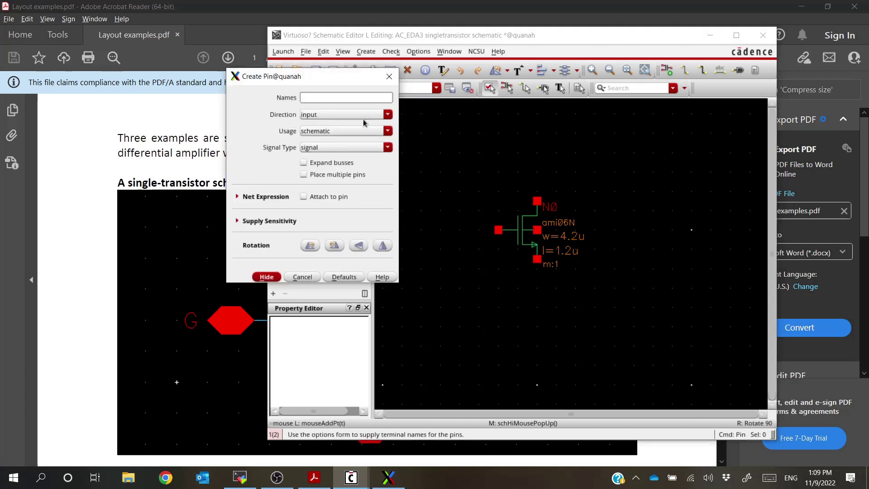
left_click(343, 115)
left_click(332, 144)
left_click(337, 98)
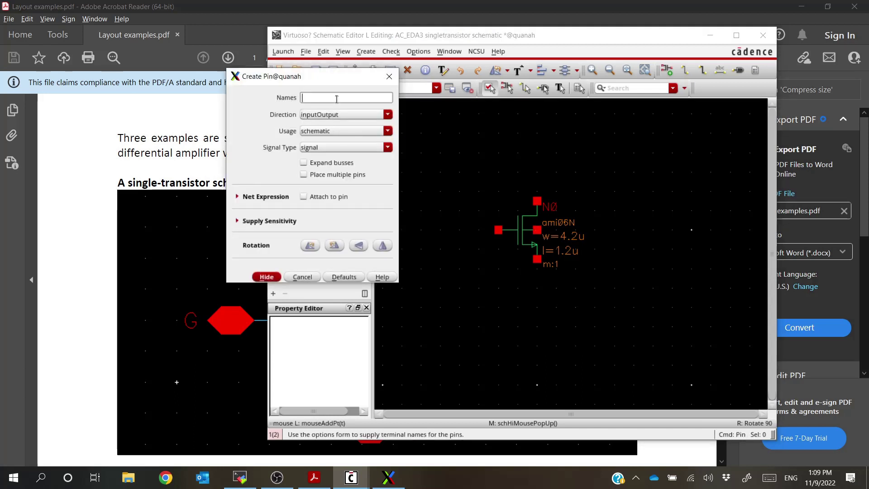
type("D S G B")
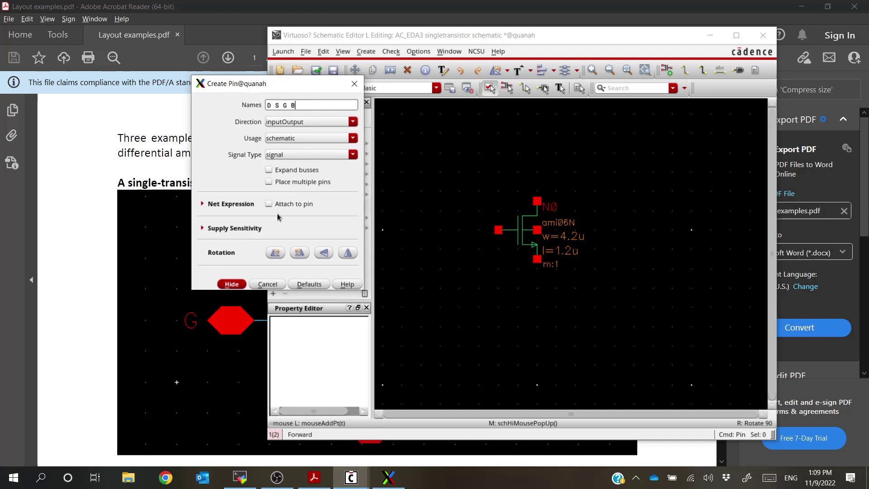
left_click(232, 285)
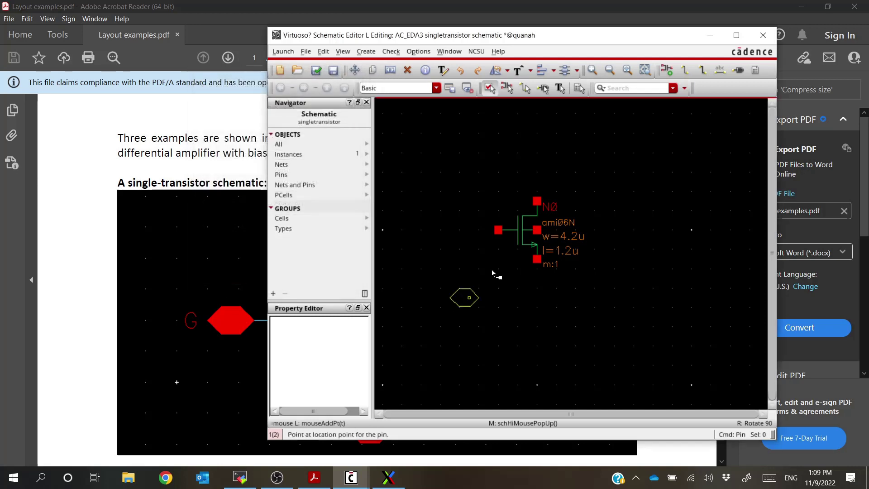
Place pin D above the transistor, S below it, G beside the gate, and B opposite G, level with the body terminal.
left_click(534, 153)
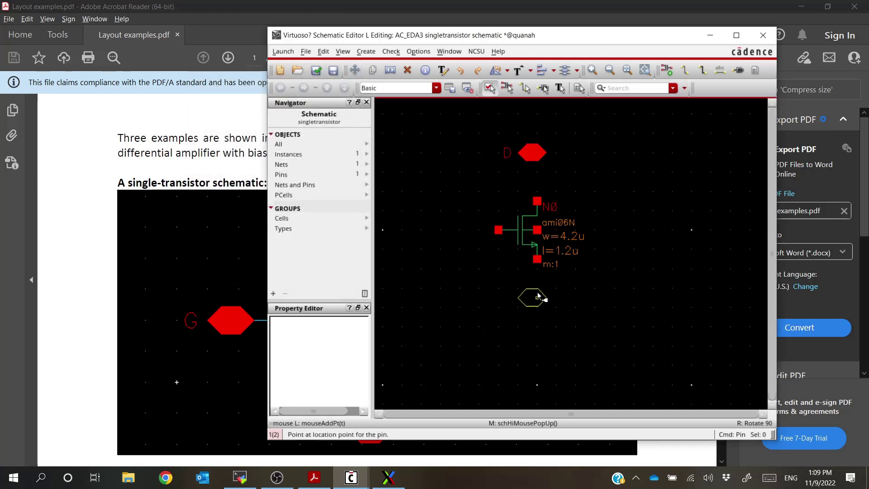
left_click(535, 298)
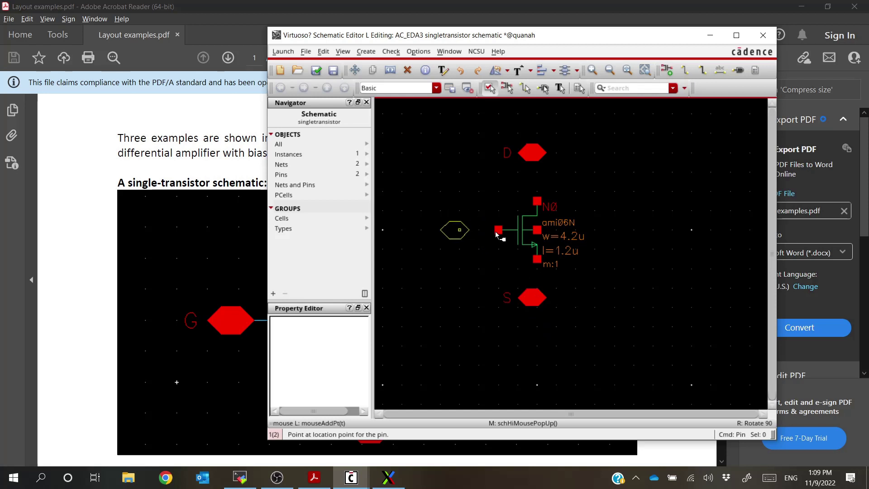
left_click(459, 230)
left_click(628, 230)
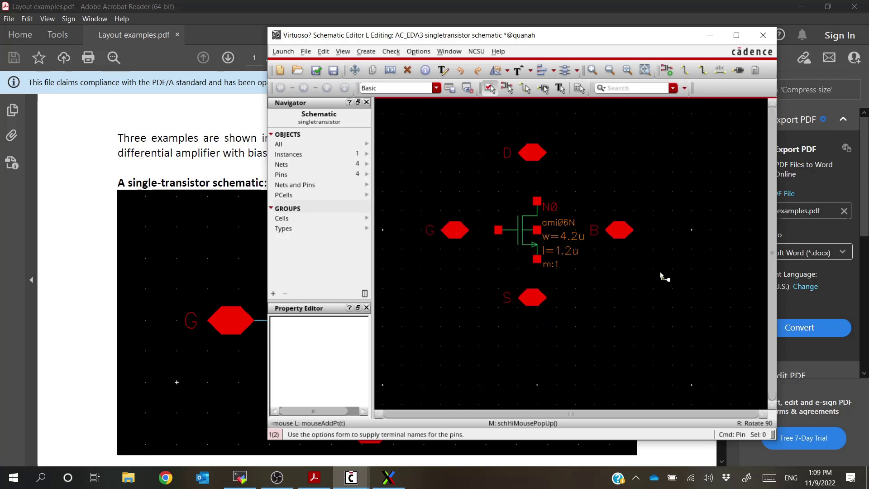
Wire the transistor's drain, body, source and gate terminals to pins D, B, S and G.
key("w")
left_click(538, 202)
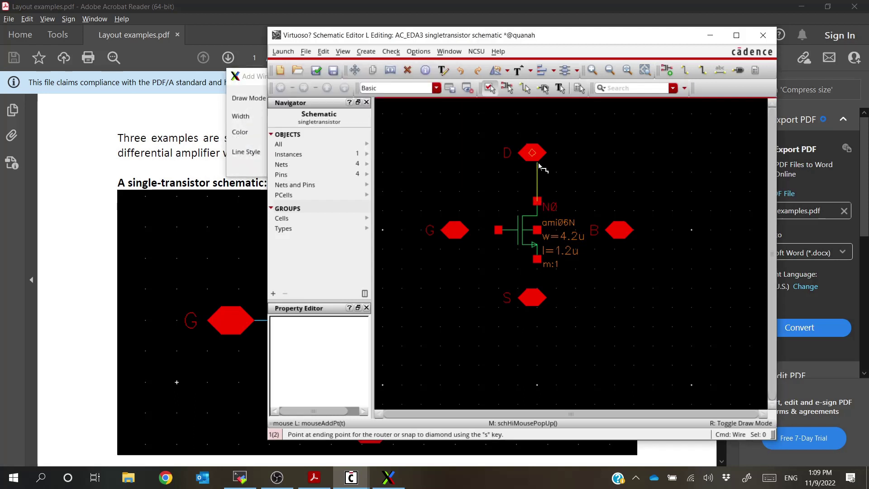
left_click(542, 157)
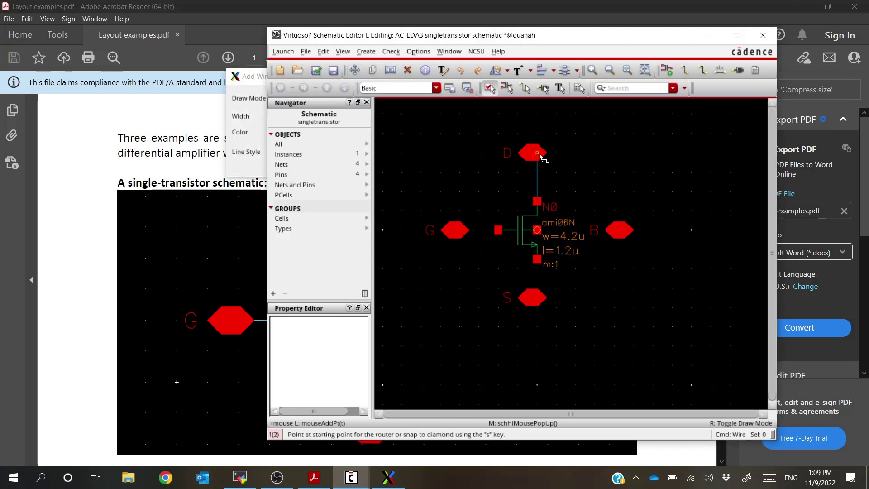
left_click(538, 230)
left_click(619, 230)
left_click(537, 259)
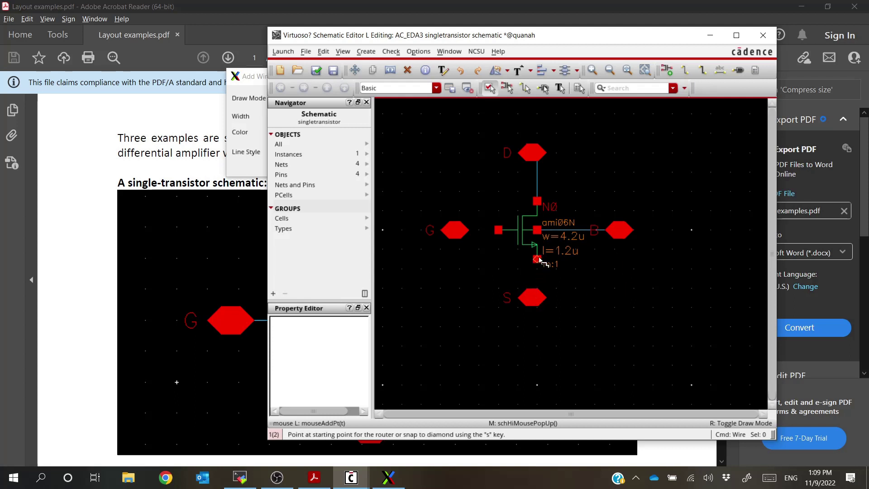
left_click(537, 295)
left_click(498, 230)
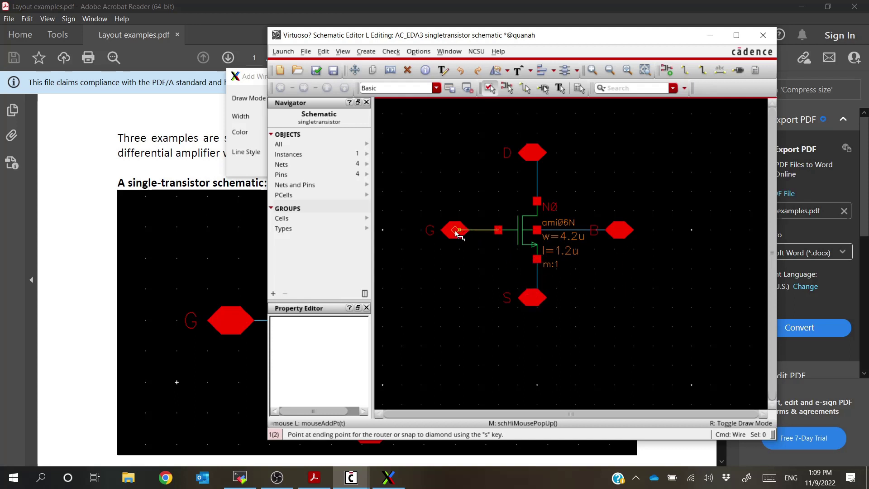
left_click(455, 230)
key("Escape")
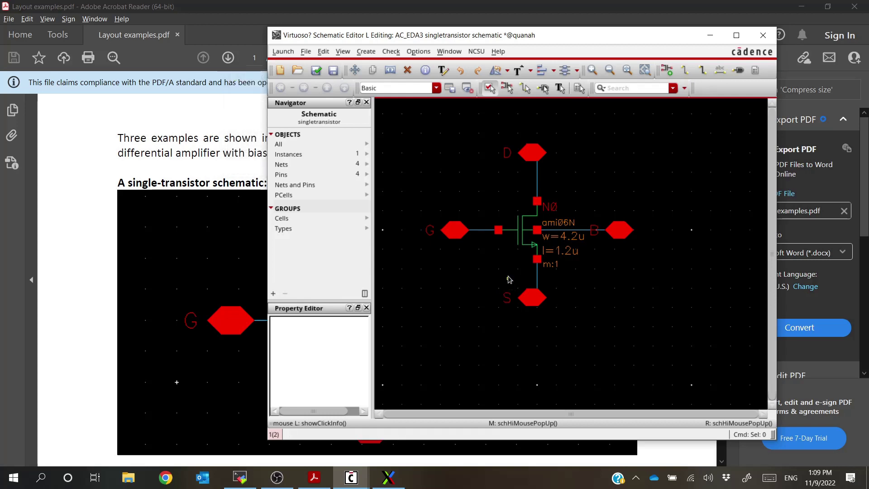
Compare the wired schematic with the reference in Layout examples.pdf, and check and save it in Virtuoso.
left_click(236, 5)
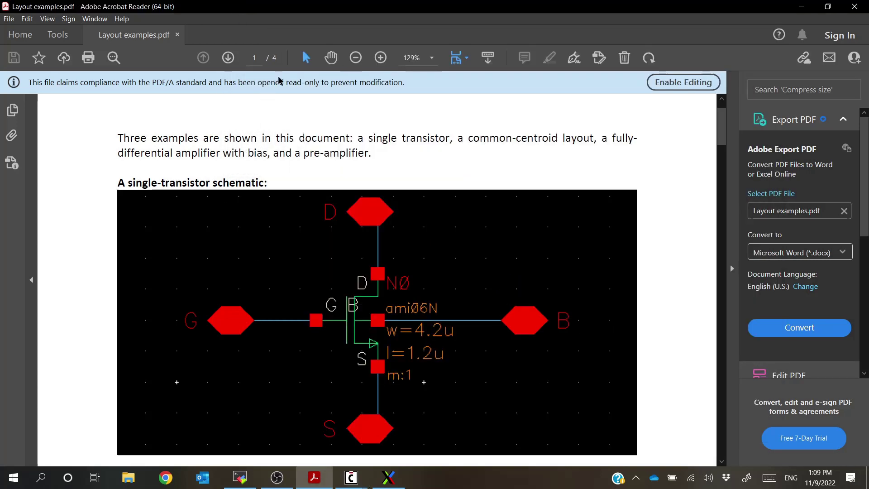
key("alt+Tab")
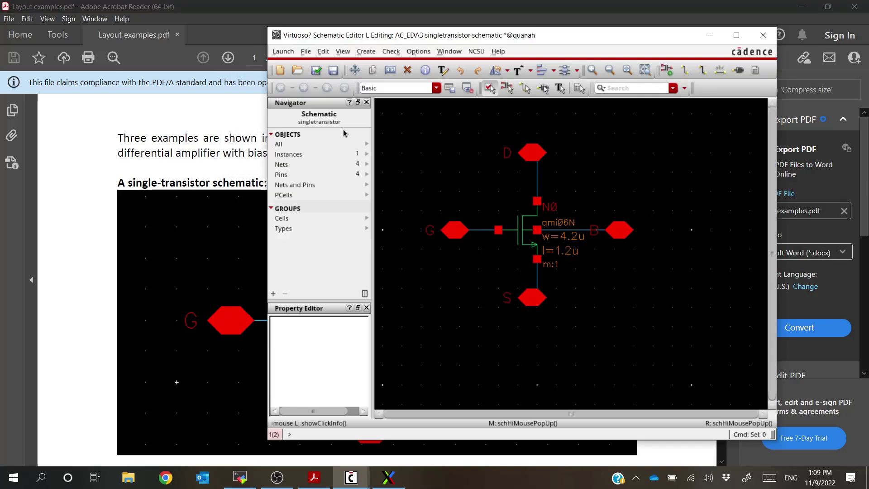
left_click(317, 71)
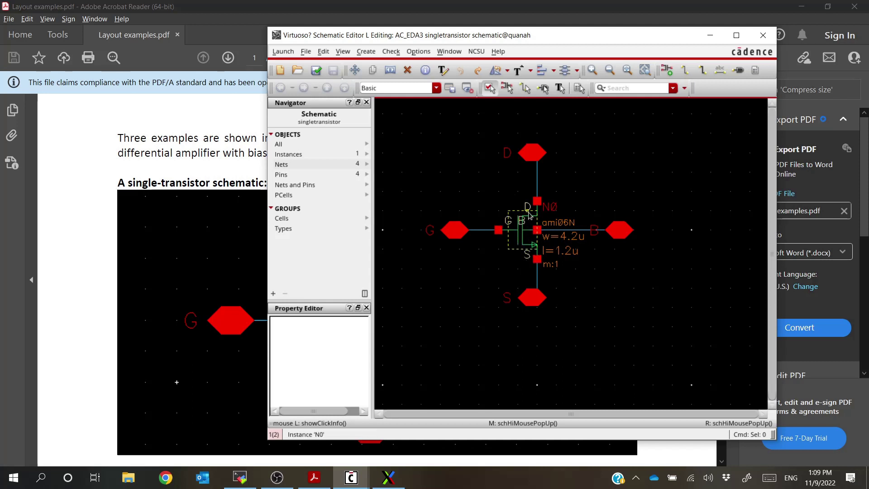
left_click(310, 71)
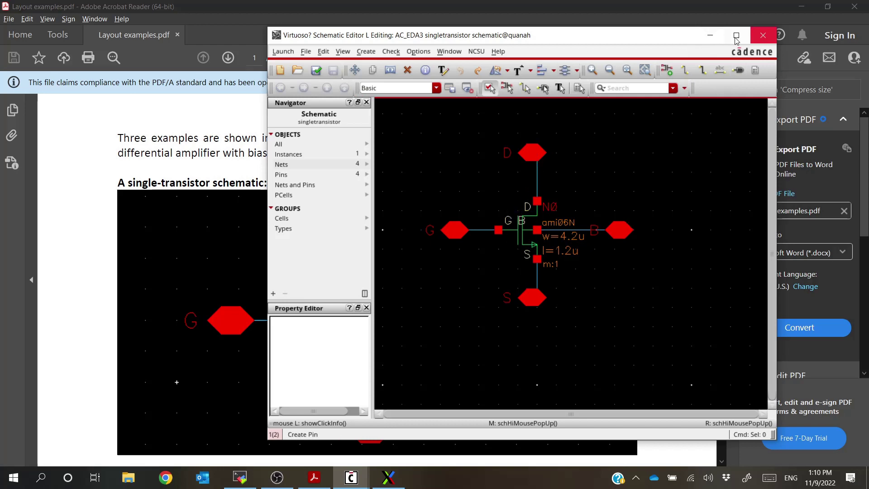
Minimize the schematic window and start a new cell view for singletransistor in AC_EDA3 from the Library Manager.
left_click(710, 36)
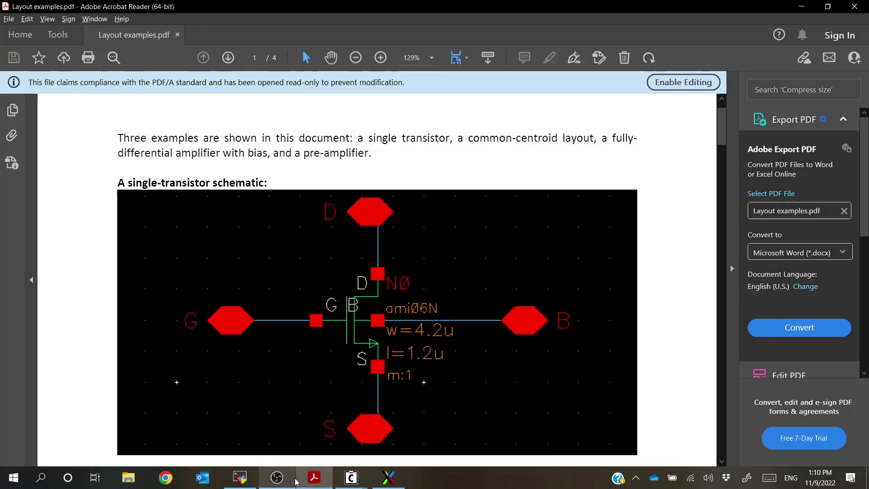
left_click(388, 479)
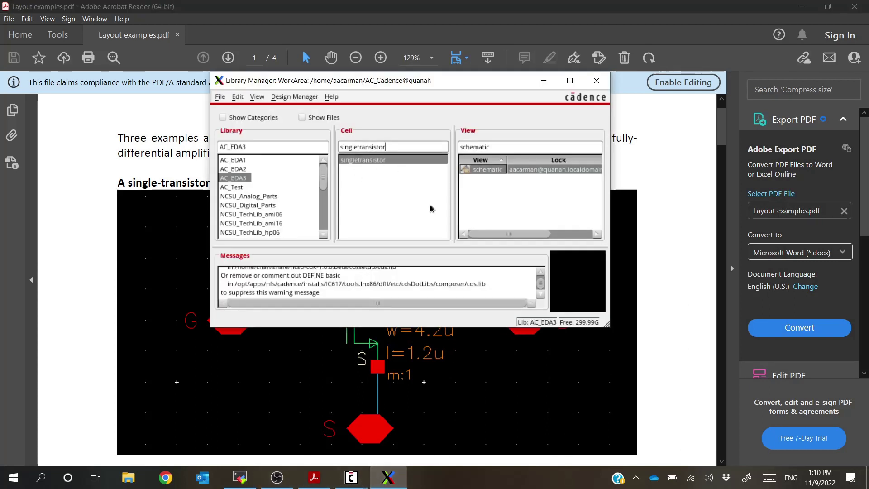
left_click(400, 161)
left_click(220, 97)
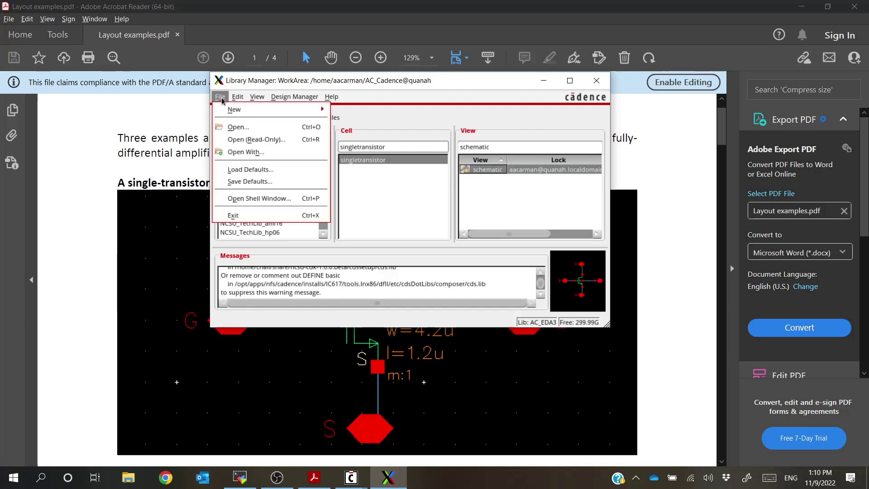
mouse_move(246, 109)
left_click(360, 124)
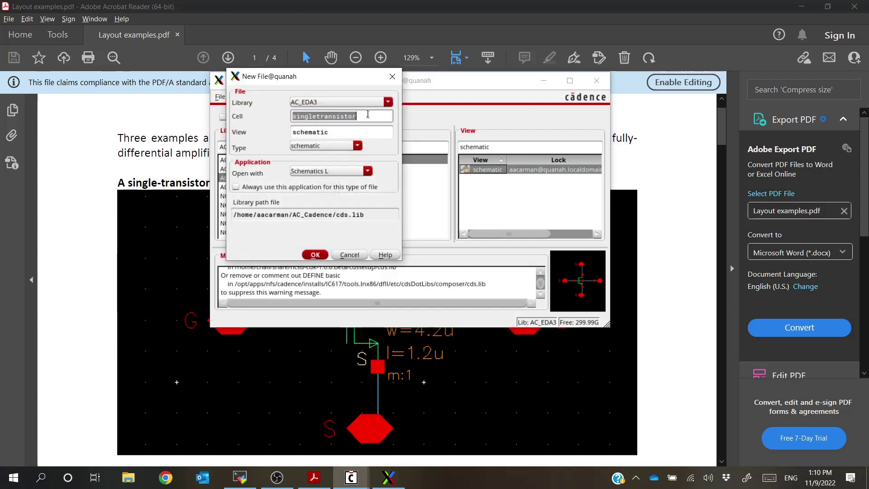
Set the new cell view's type to layout and create it, accepting the Virtuoso_Layout_Suite_GXL license as the substitute.
left_click(344, 147)
left_click(365, 146)
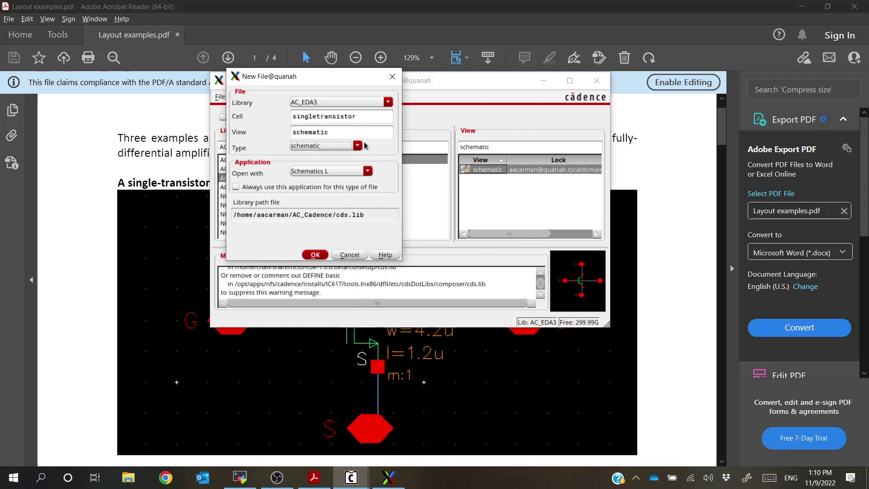
left_click(358, 147)
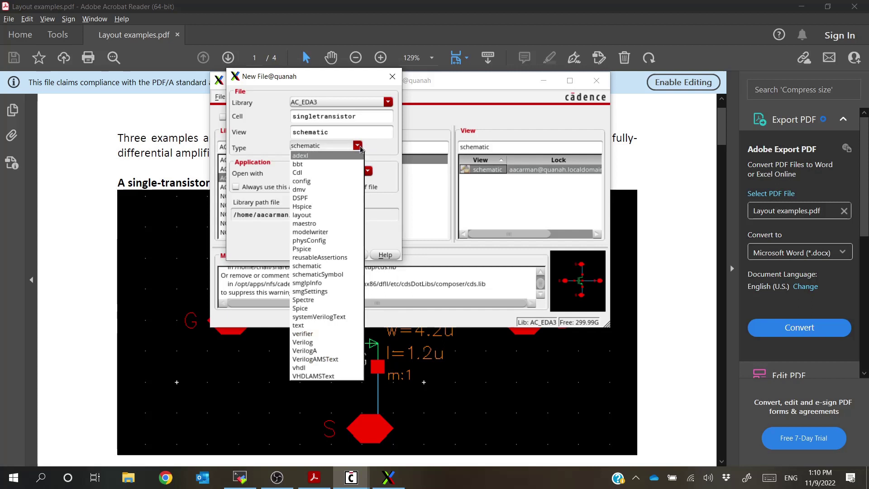
left_click(358, 145)
left_click(358, 146)
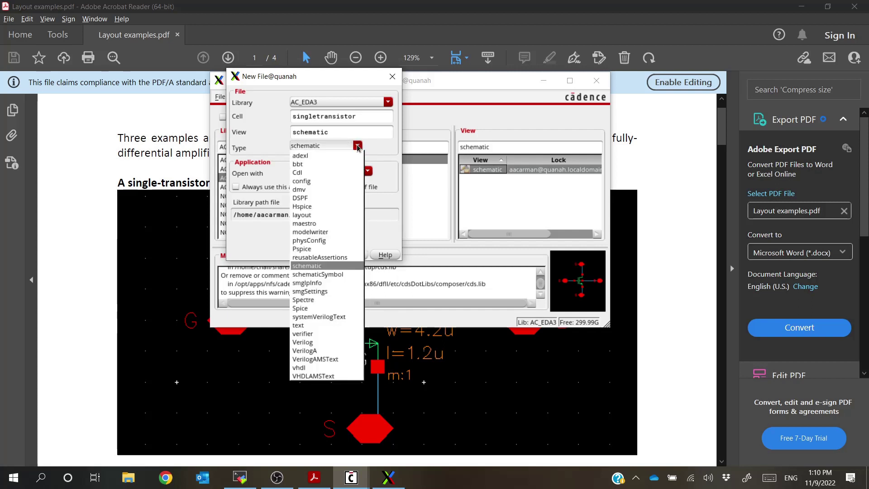
left_click(359, 146)
left_click(358, 146)
left_click(358, 146)
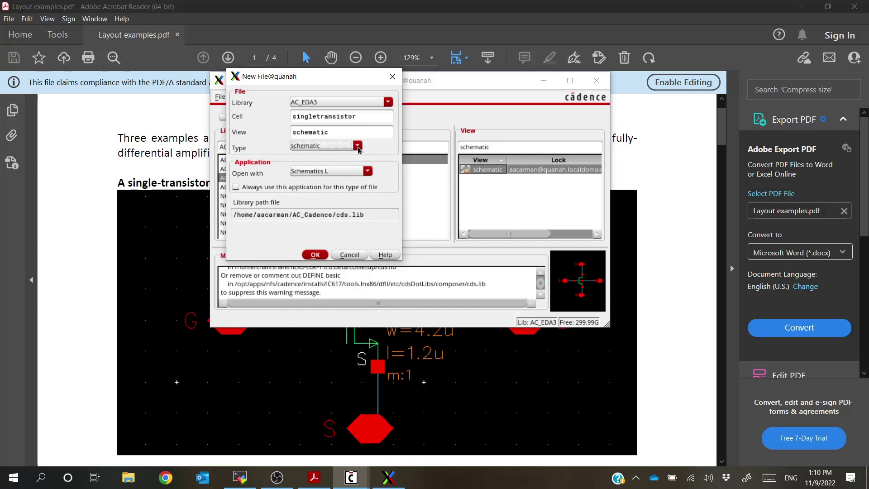
left_click(358, 146)
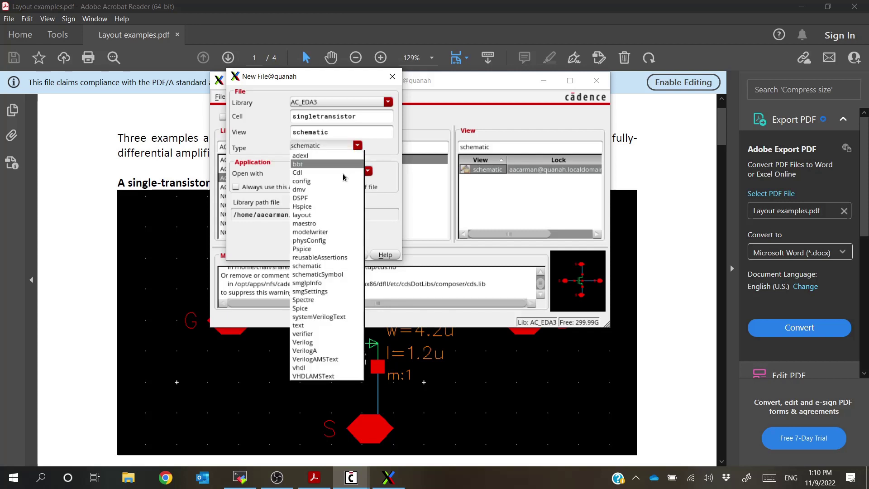
left_click(329, 212)
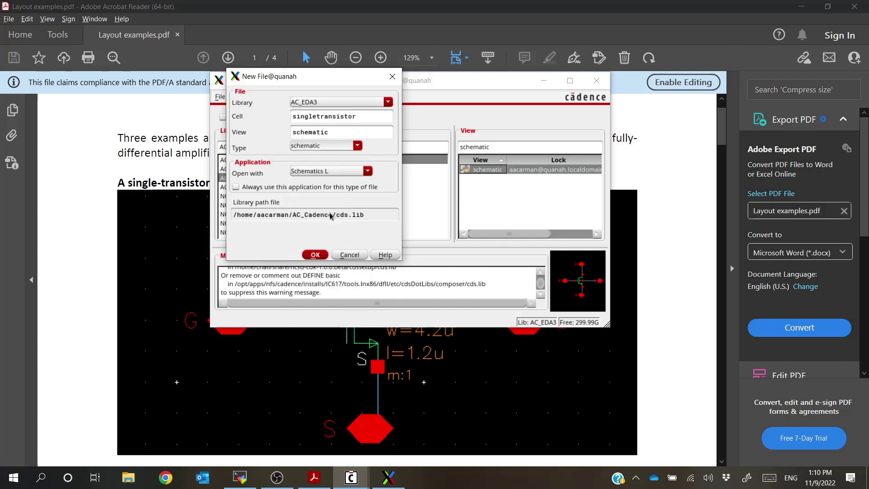
left_click_drag(318, 132, 285, 135)
left_click(307, 132)
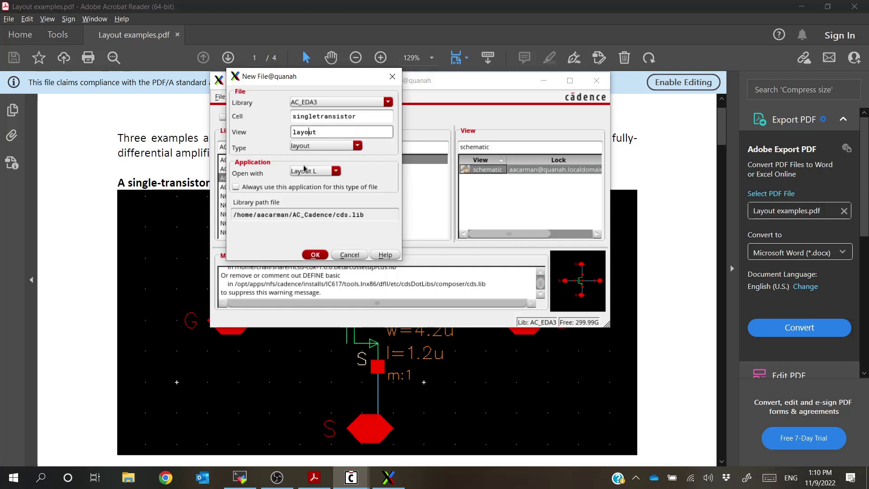
left_click(316, 255)
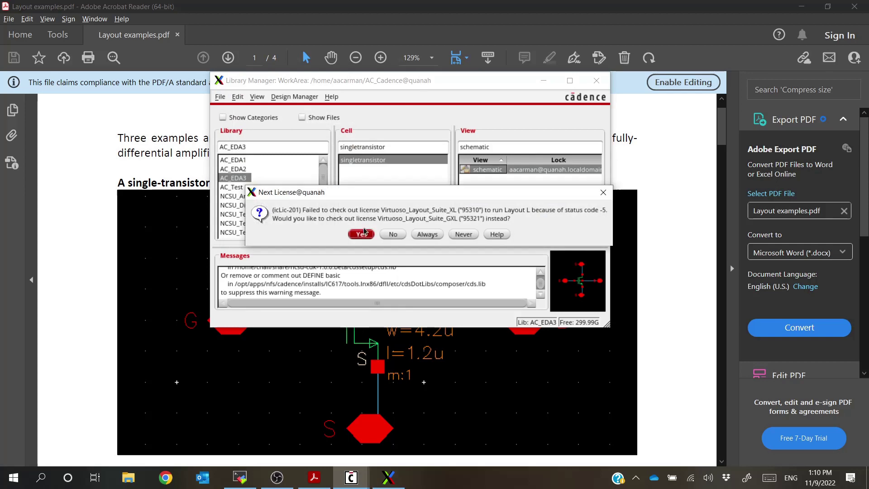
left_click(362, 234)
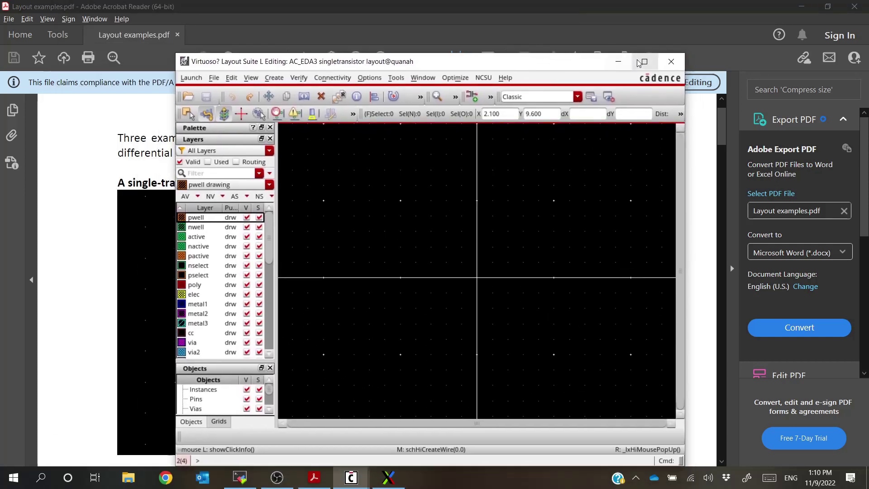
Inspect singletransistor's layout and schematic views in the Library Manager, and return to the layout window.
left_click(639, 62)
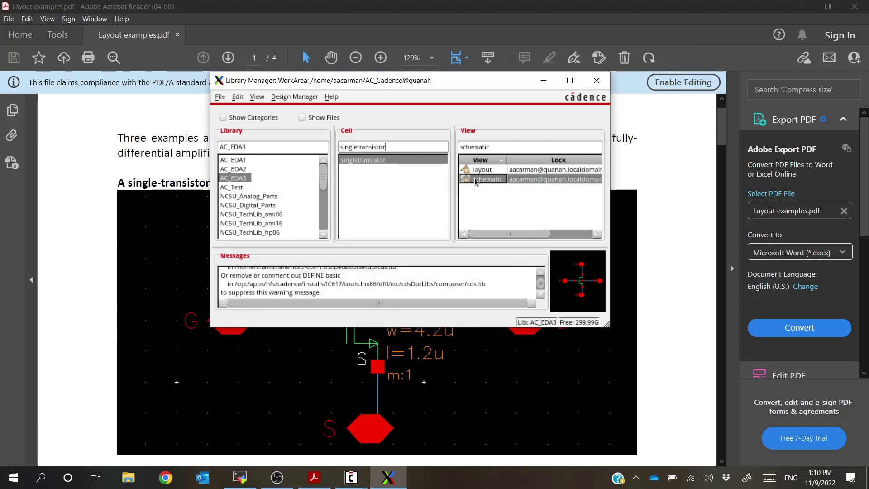
left_click(497, 172)
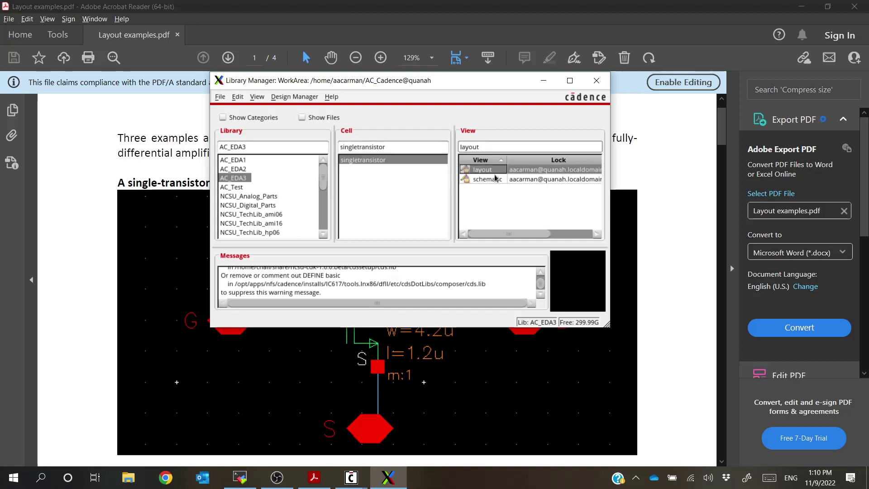
left_click(495, 179)
mouse_move(355, 486)
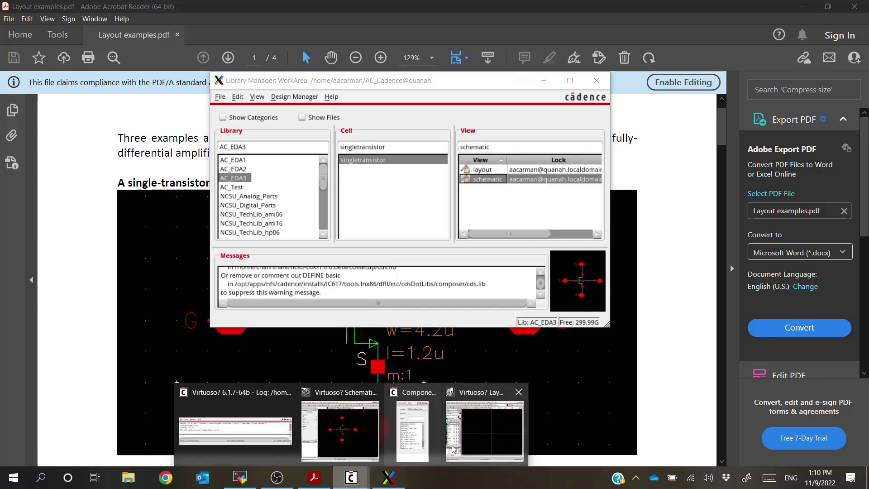
left_click(500, 431)
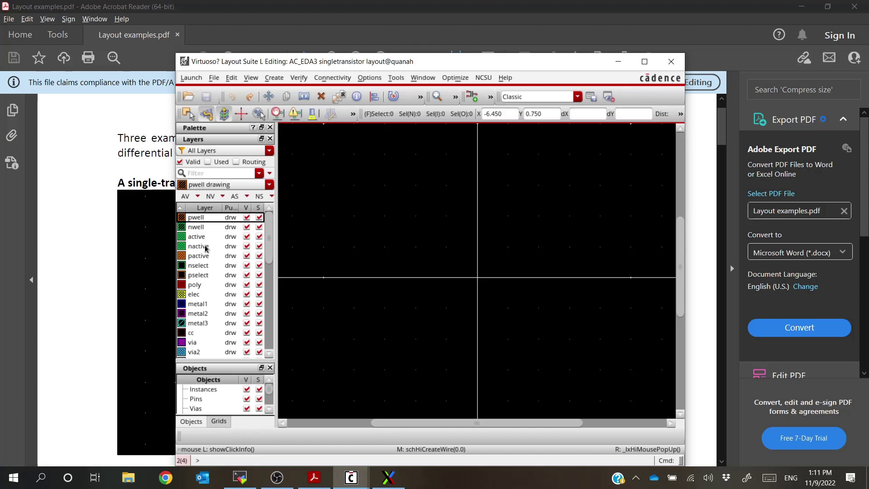
Examine the available drawing, net and pin layers in the layout editor's layer list.
scroll(210, 272, "down", 10)
scroll(209, 298, "down", 3)
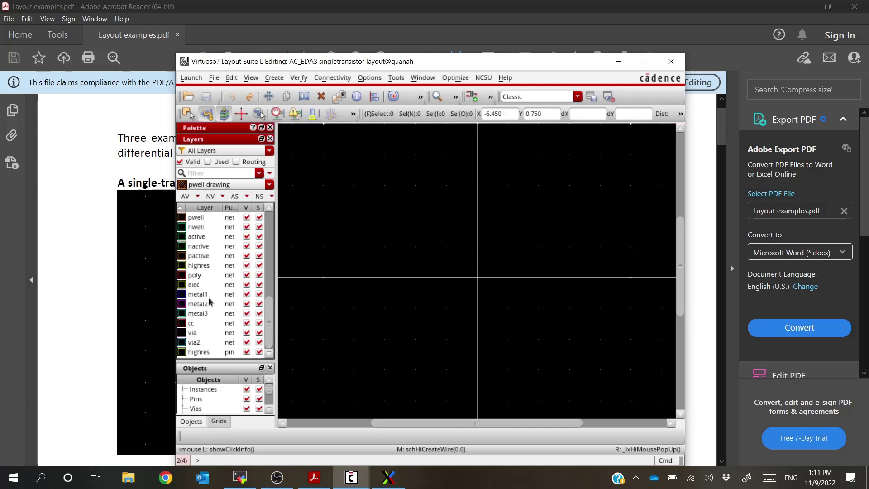
scroll(202, 359, "up", 13)
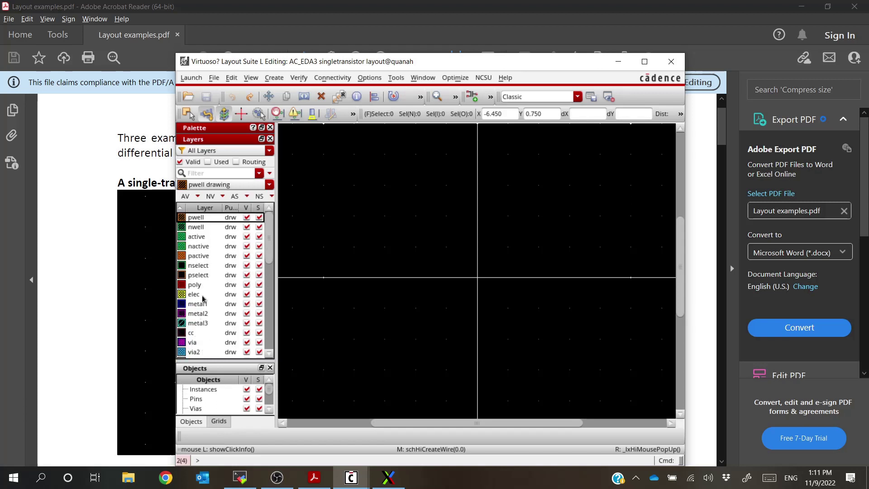
scroll(203, 220, "down", 6)
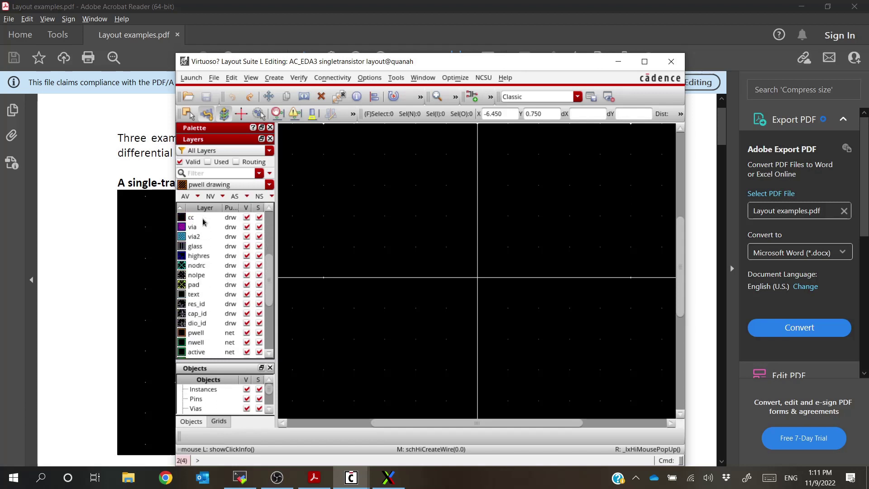
scroll(199, 249, "up", 6)
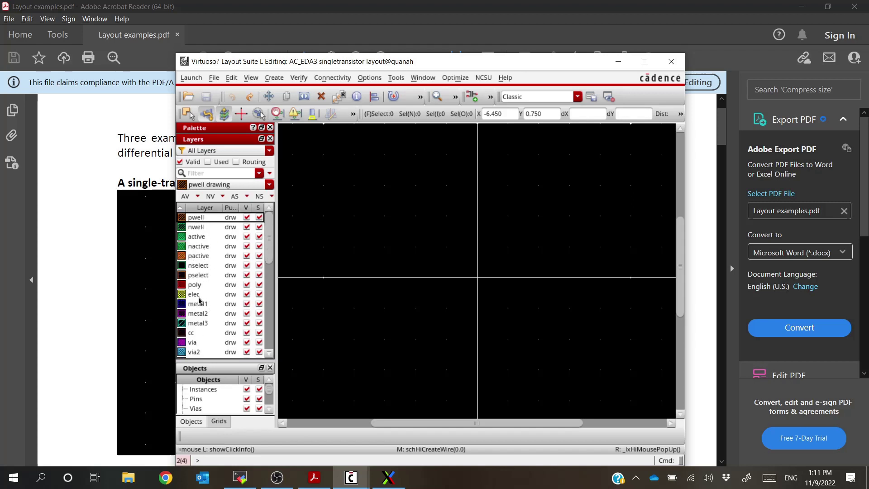
scroll(206, 267, "down", 5)
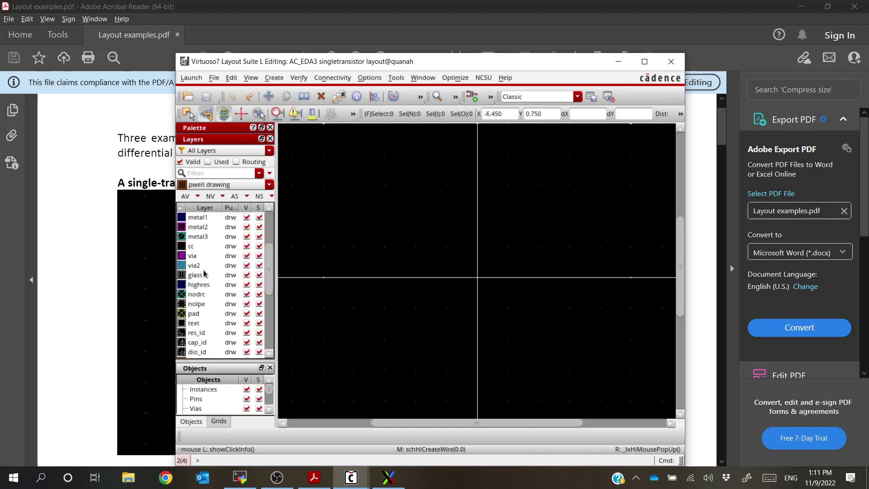
scroll(204, 271, "down", 4)
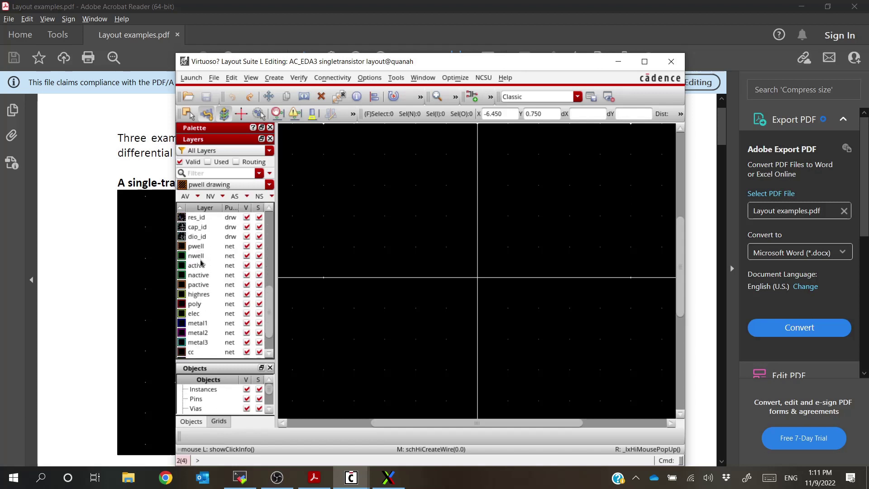
scroll(202, 264, "up", 9)
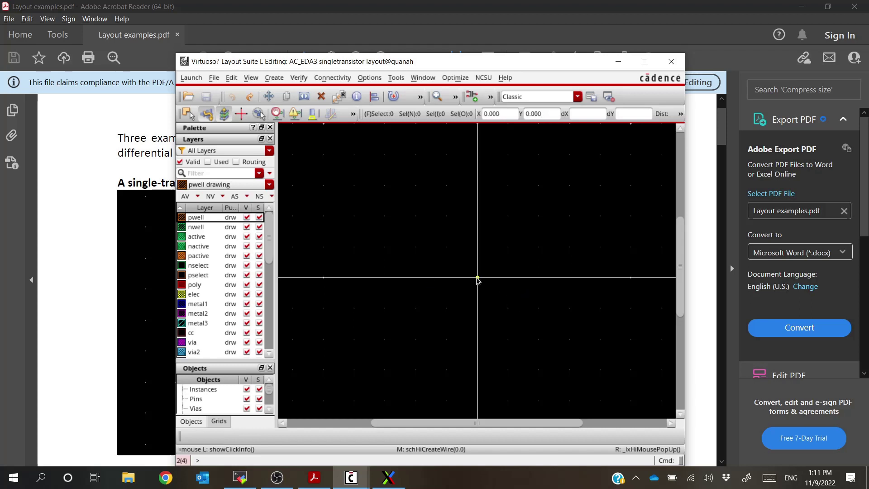
Start creating an instance and try nmos4 from NCSU_Analog_Parts as its master.
key("i")
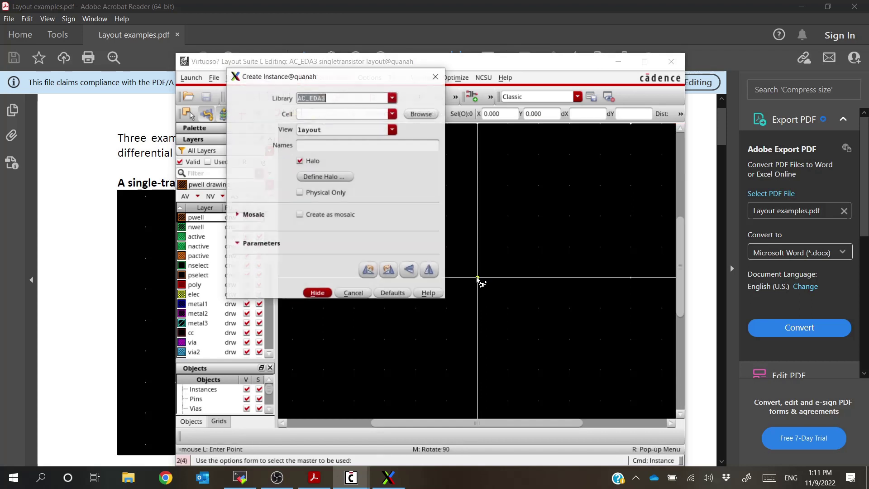
left_click_drag(345, 98, 300, 98)
type("NCSU_Analog_Parts")
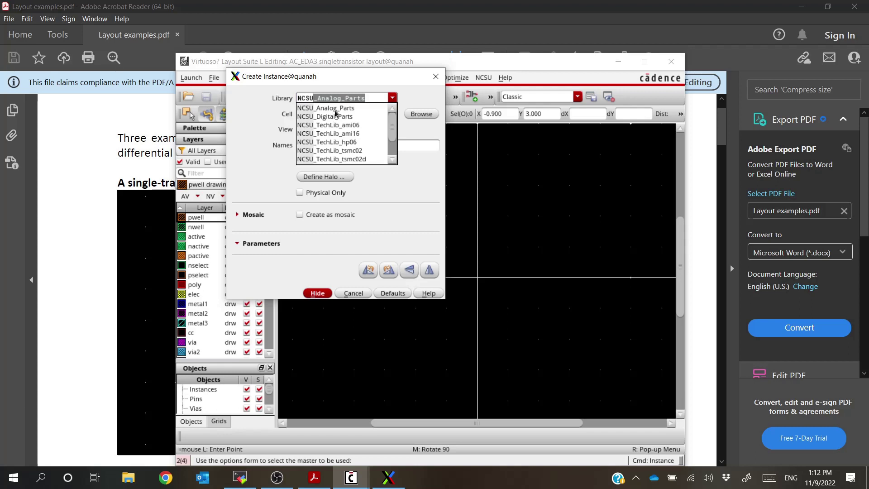
left_click(336, 108)
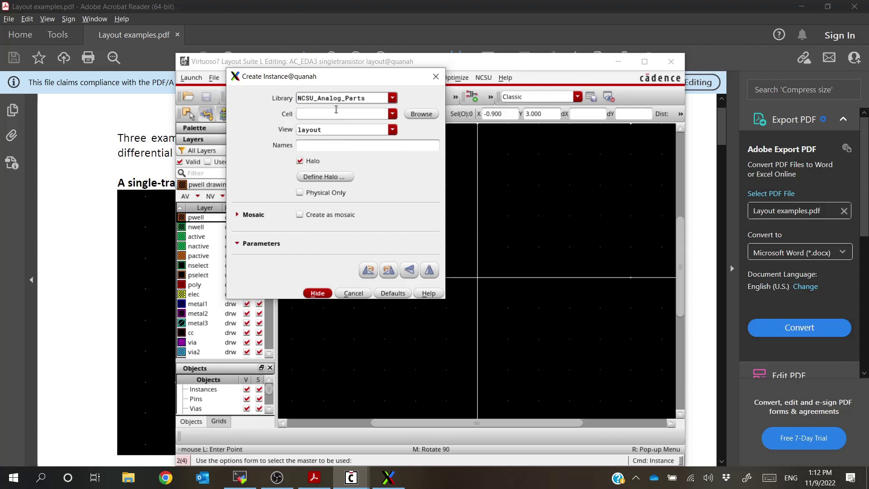
left_click(330, 115)
type("nmos4")
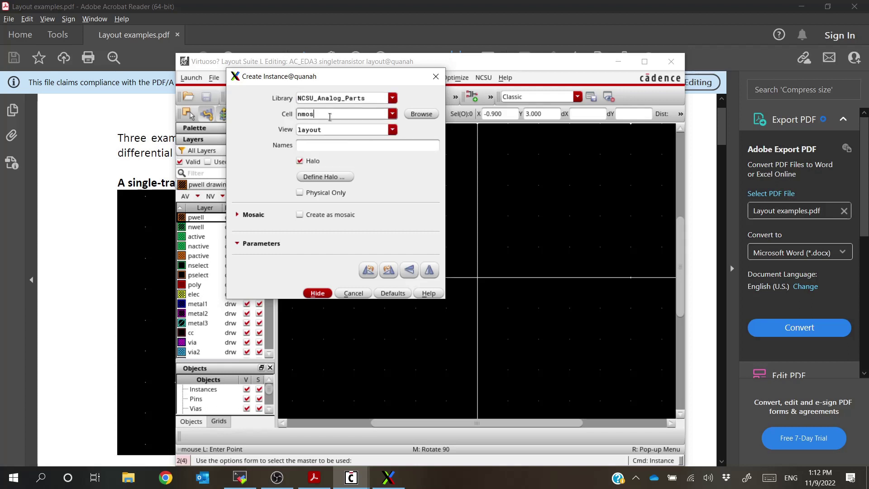
left_click(328, 123)
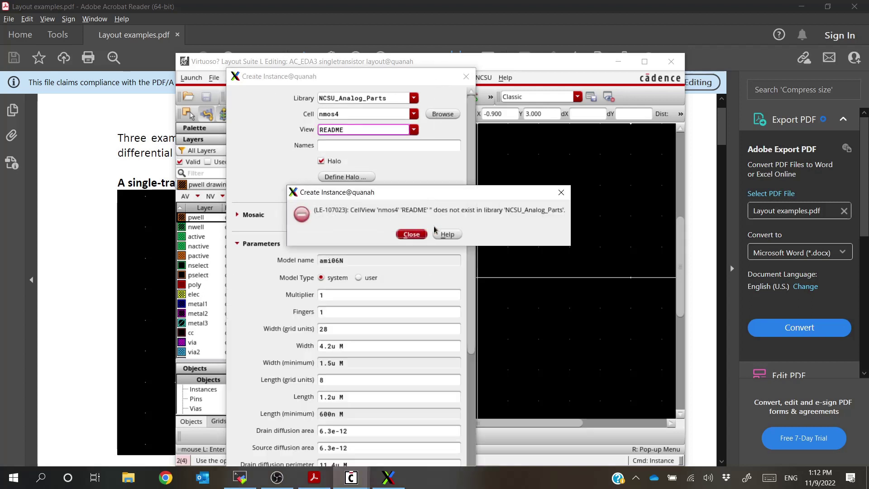
key("Return")
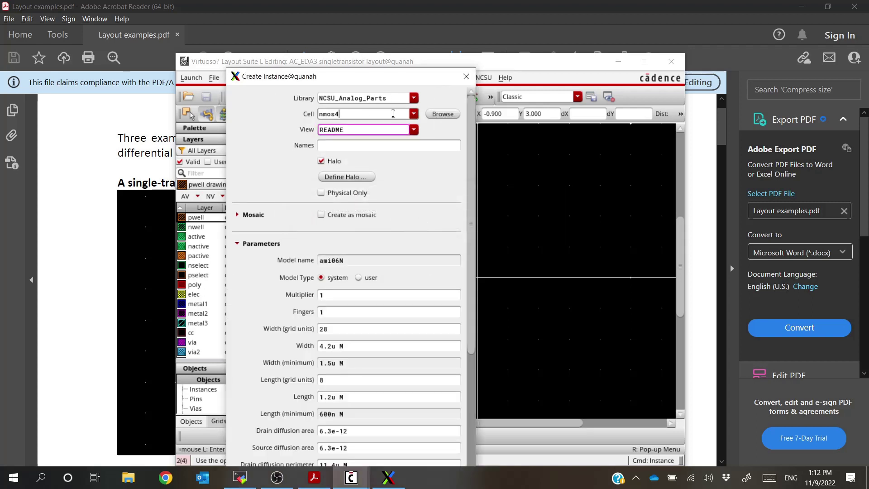
Try the cdsSpice view and the nmos cell of NCSU_Analog_Parts as the instance master.
left_click(414, 129)
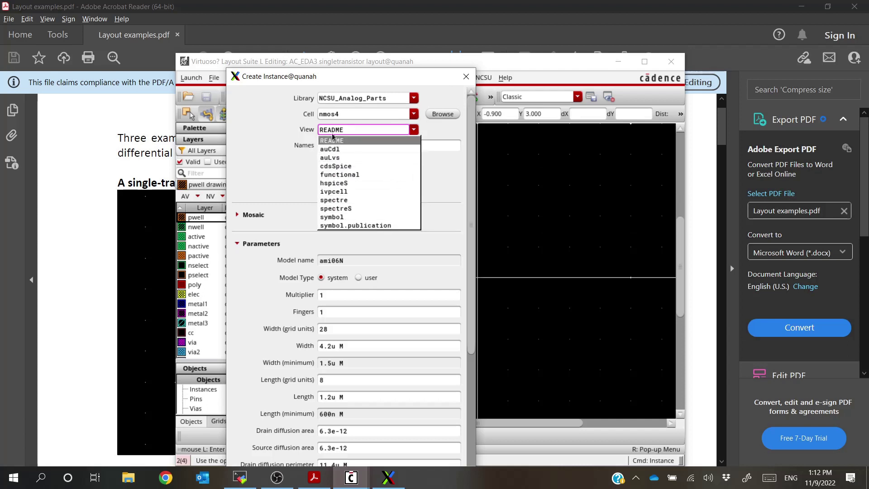
left_click(386, 166)
left_click(413, 114)
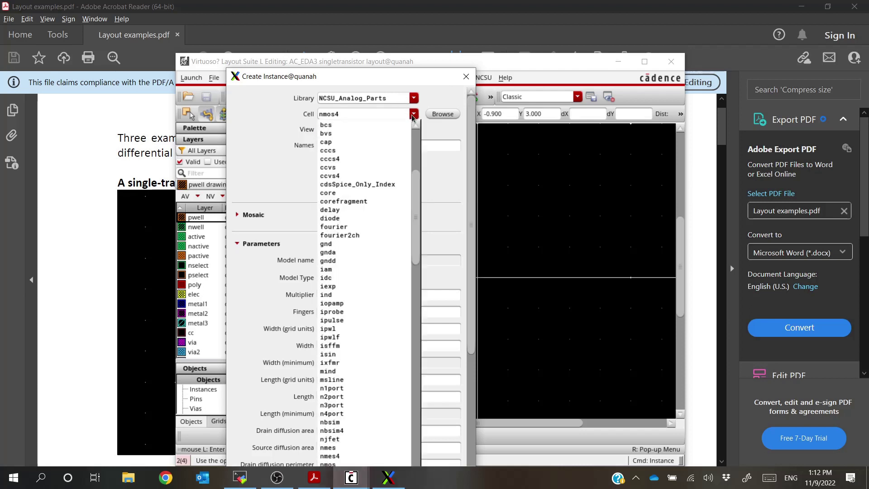
left_click(342, 439)
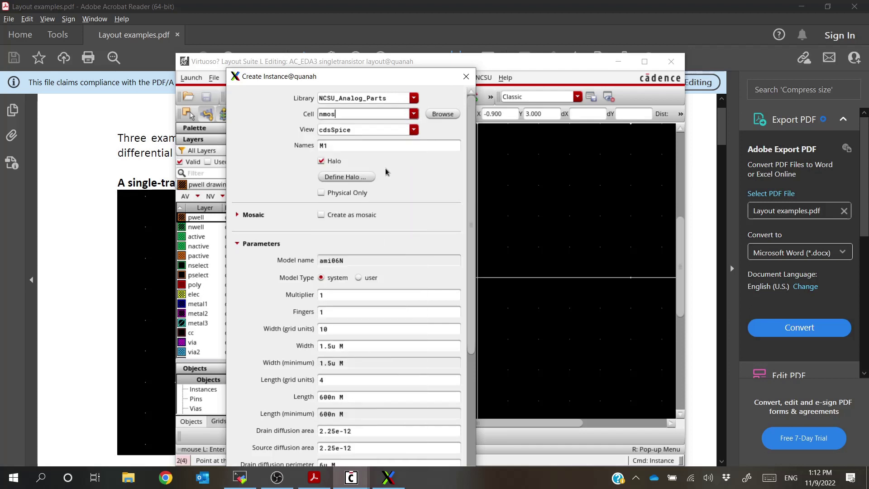
left_click(413, 130)
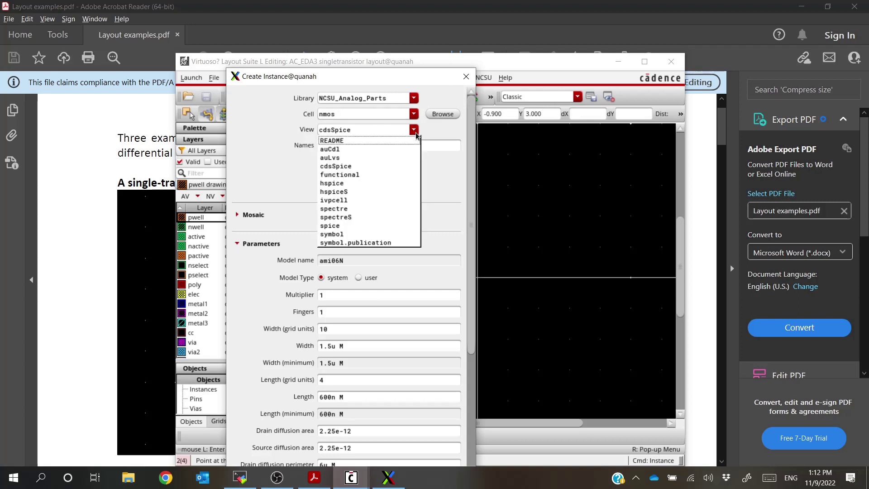
left_click(416, 132)
Set the instance master to the nmos cell's layout view from the NCSU_TechLib_ami06 library.
left_click(412, 99)
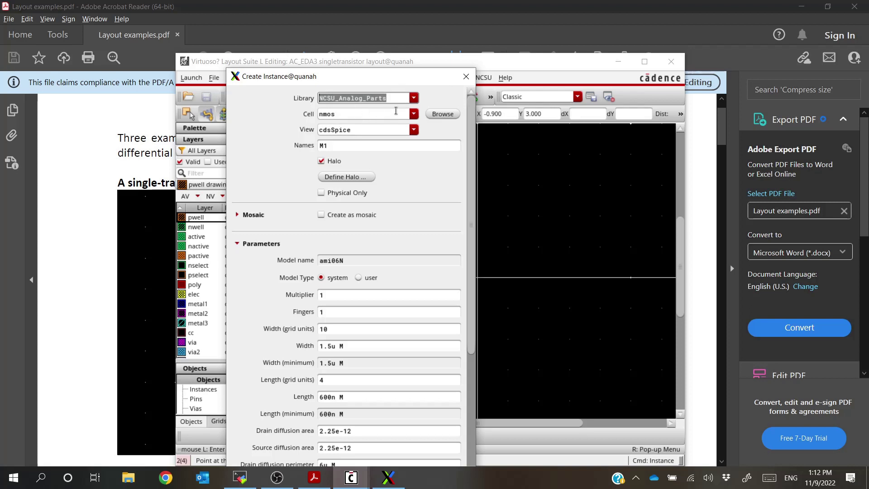
type("NCSU_")
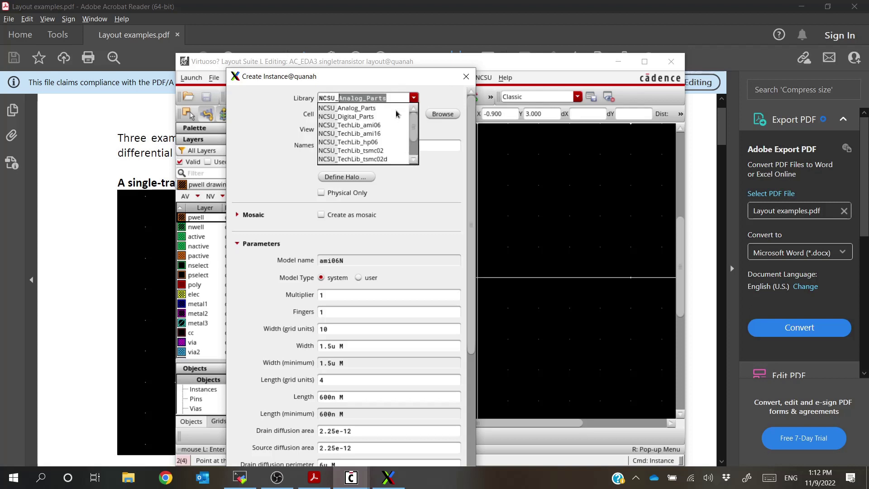
left_click(357, 127)
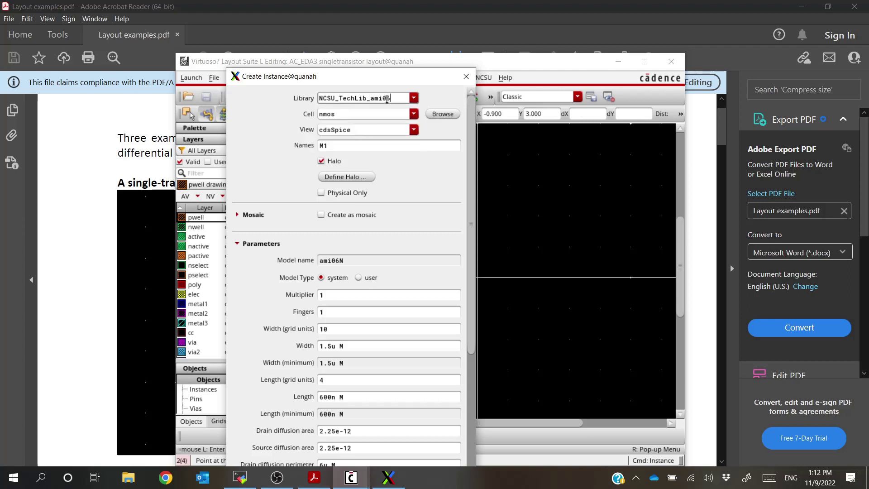
left_click(414, 115)
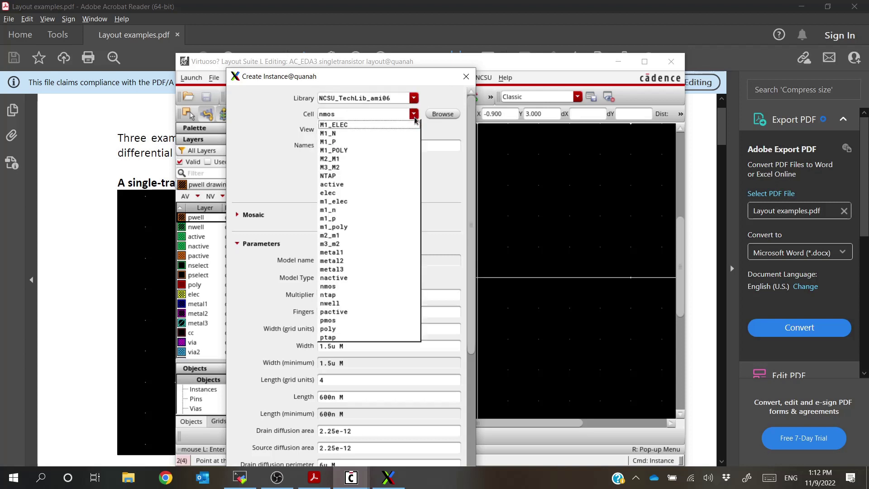
left_click(346, 286)
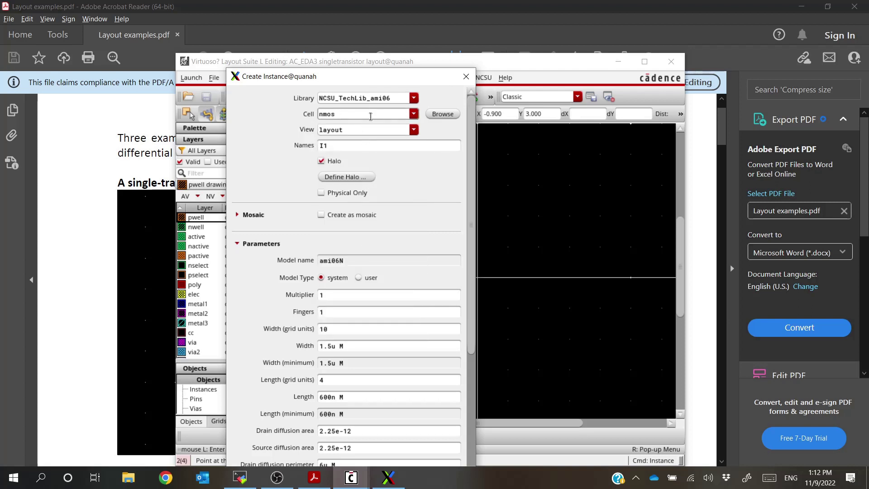
left_click(380, 146)
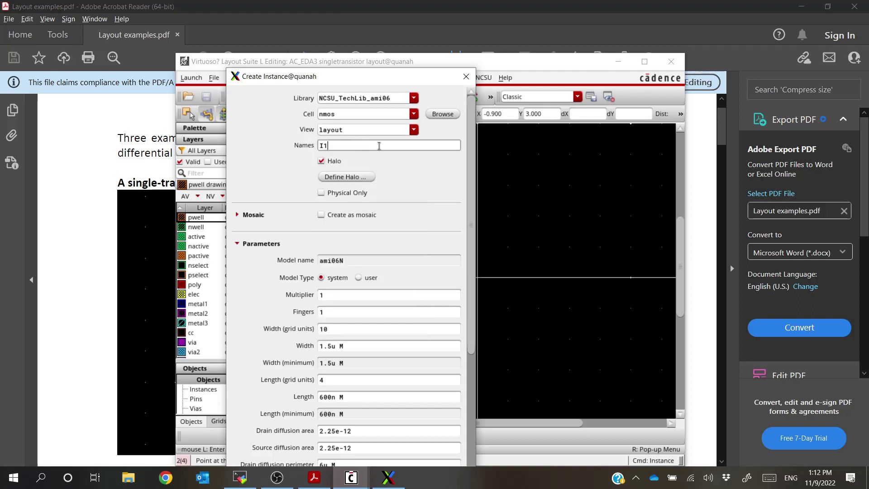
left_click_drag(401, 86, 283, 50)
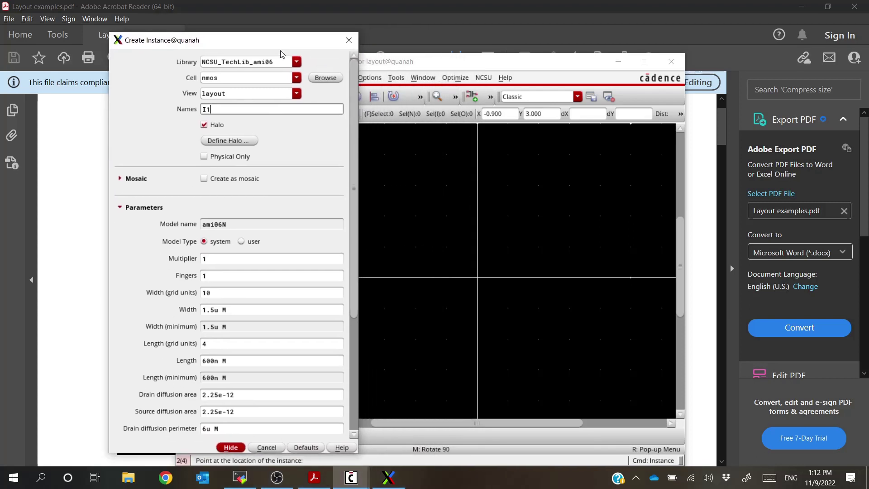
Set the nmos instance's width to 4.2u M and its length to 1.2u M.
left_click(223, 259)
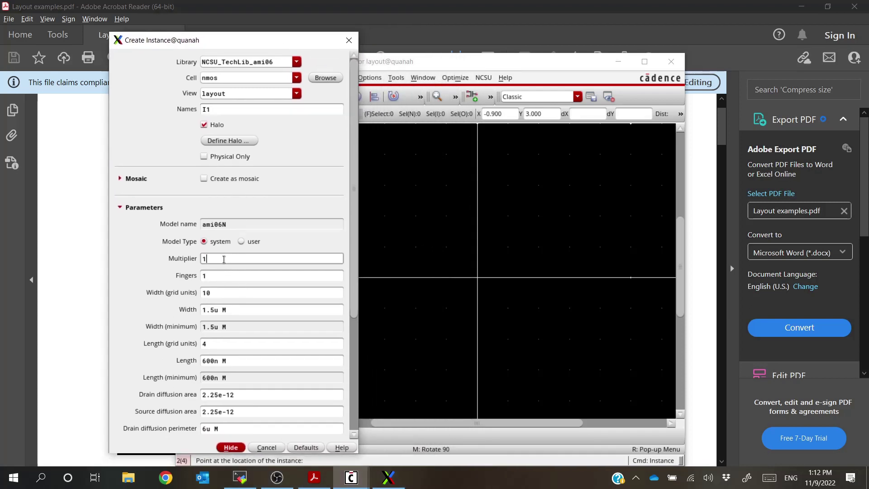
double_click(219, 309)
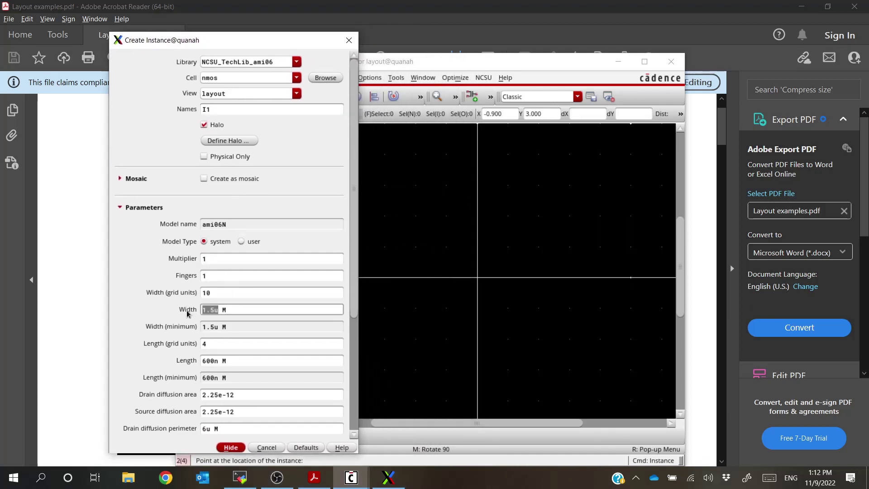
type("4.2")
key("Tab")
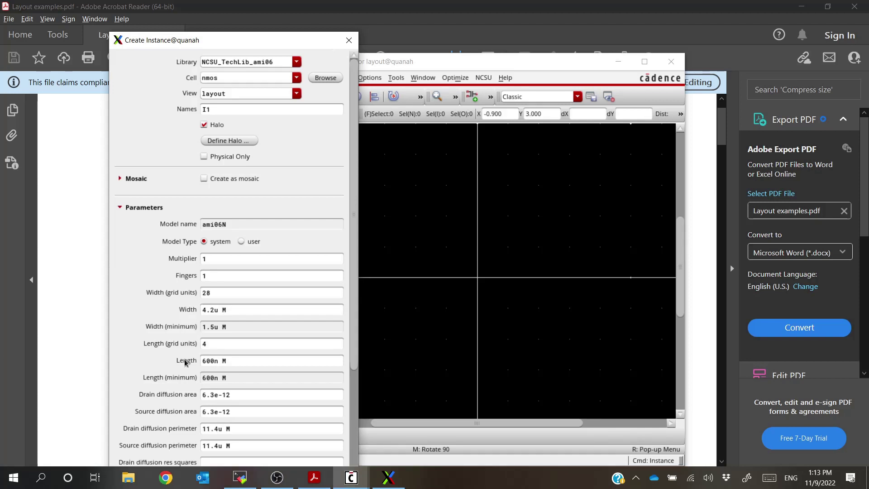
double_click(215, 358)
type("1.")
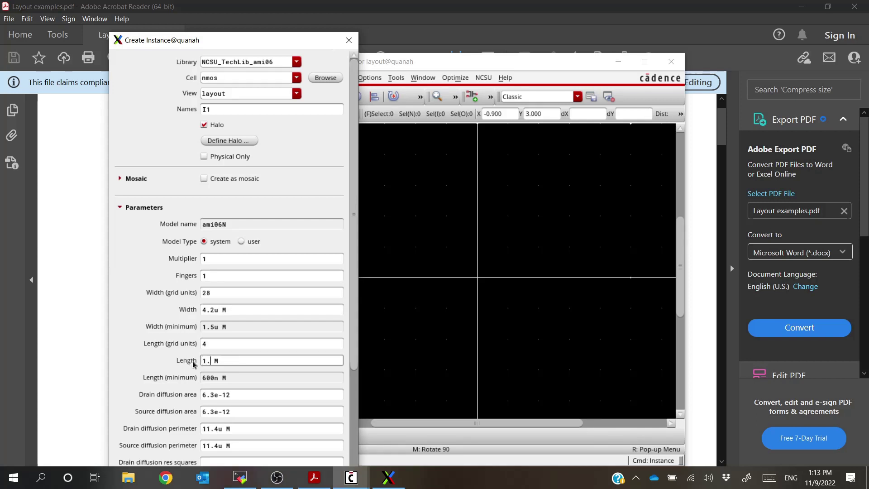
type("2u")
left_click(244, 398)
scroll(265, 396, "down", 4)
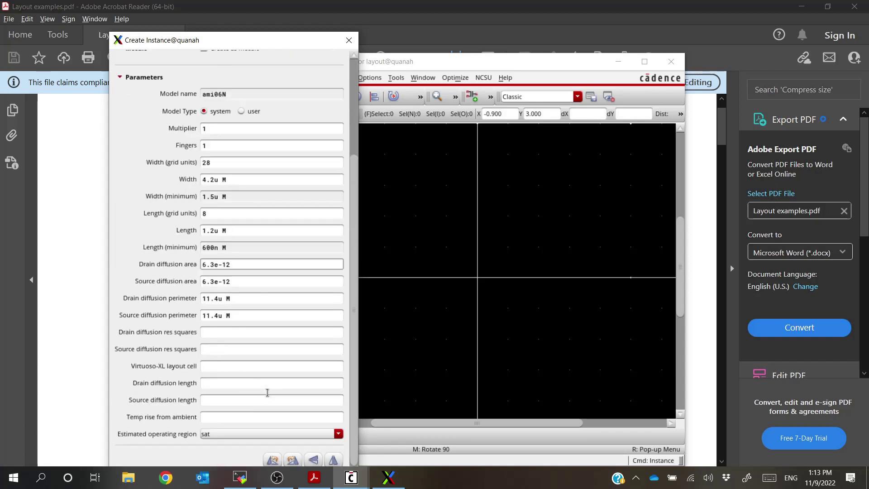
Place the nmos instance at the layout origin (0, 0) and end instance placement.
left_click_drag(250, 47, 158, 27)
scroll(174, 76, "up", 2)
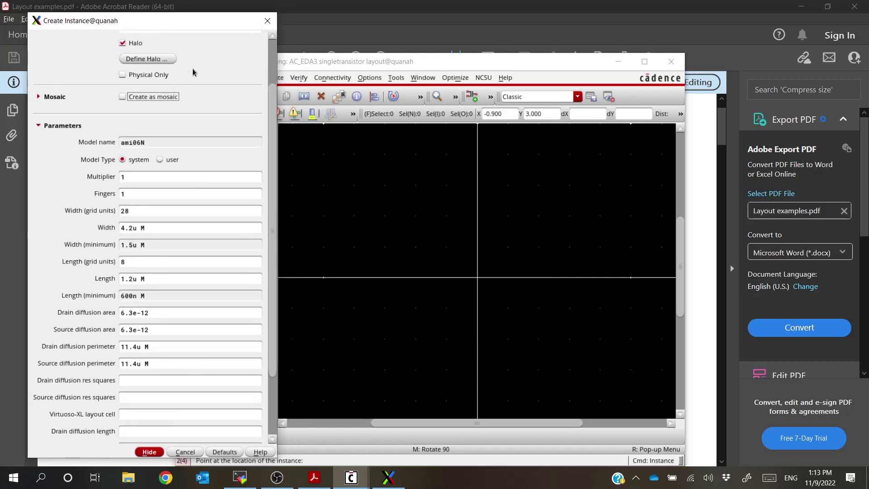
left_click(372, 66)
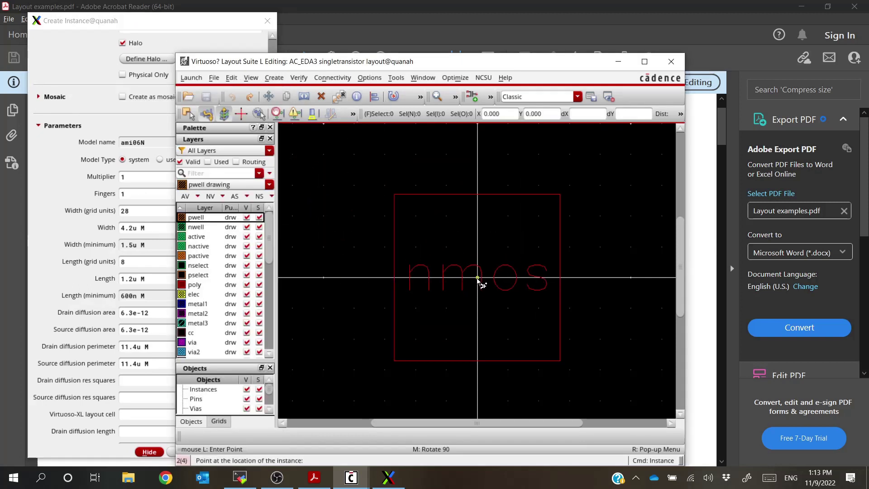
left_click(478, 278)
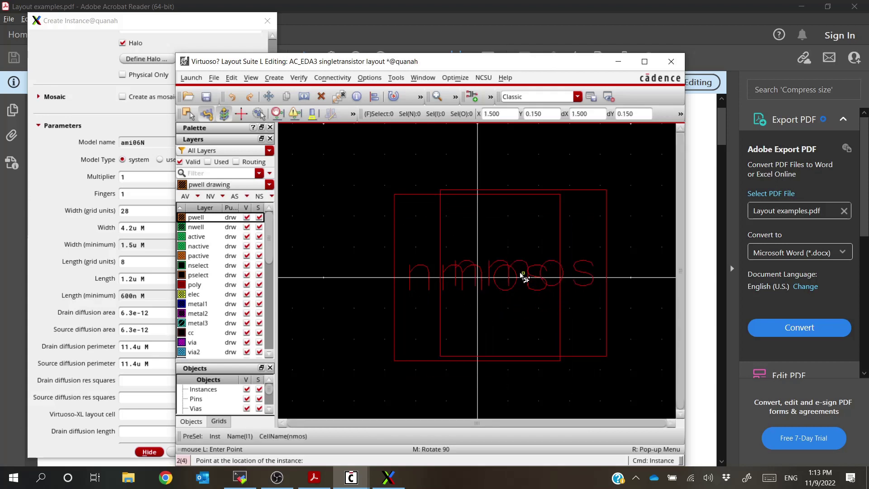
key("Escape")
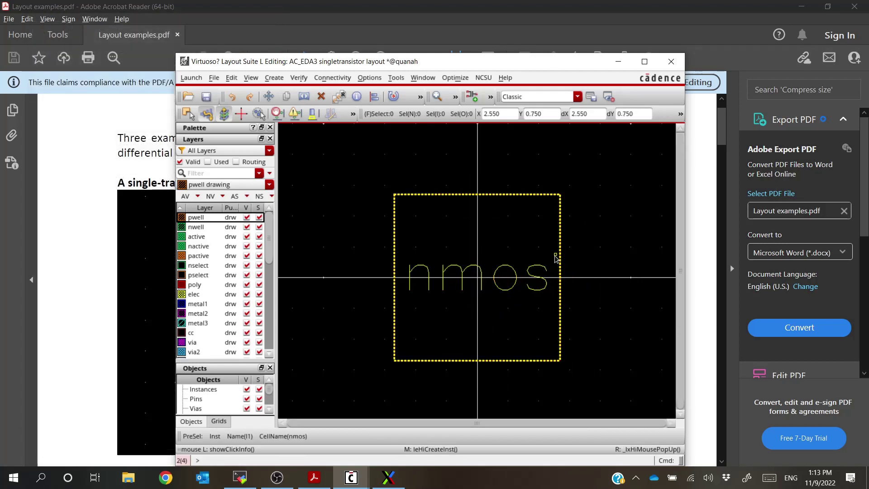
Maximize the layout window, fit the nmos instance in view and display all of its hierarchy levels.
left_click(645, 61)
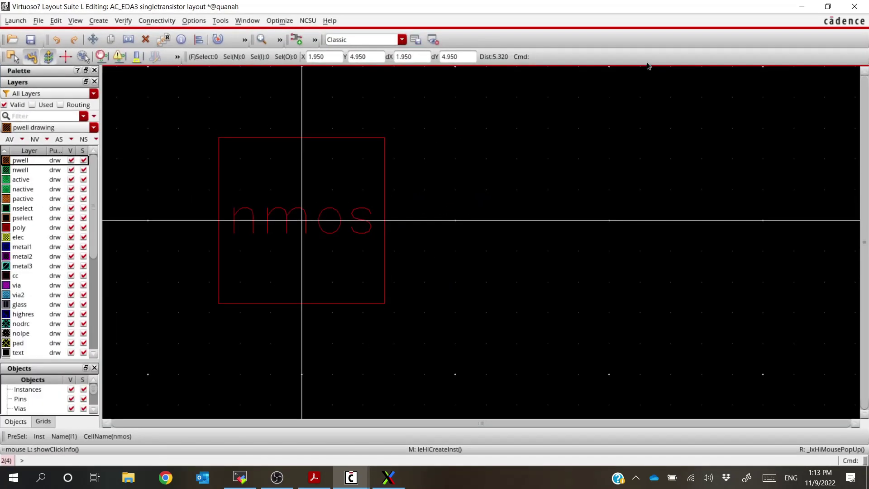
key("f")
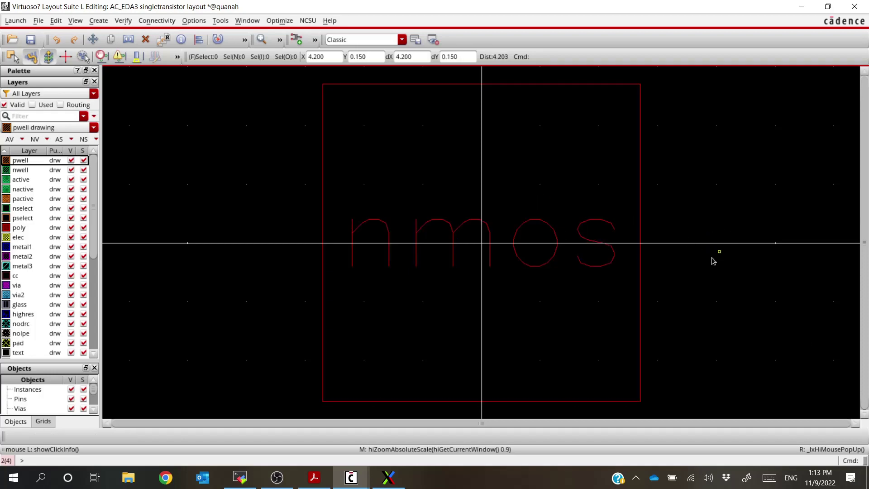
key("shift+f")
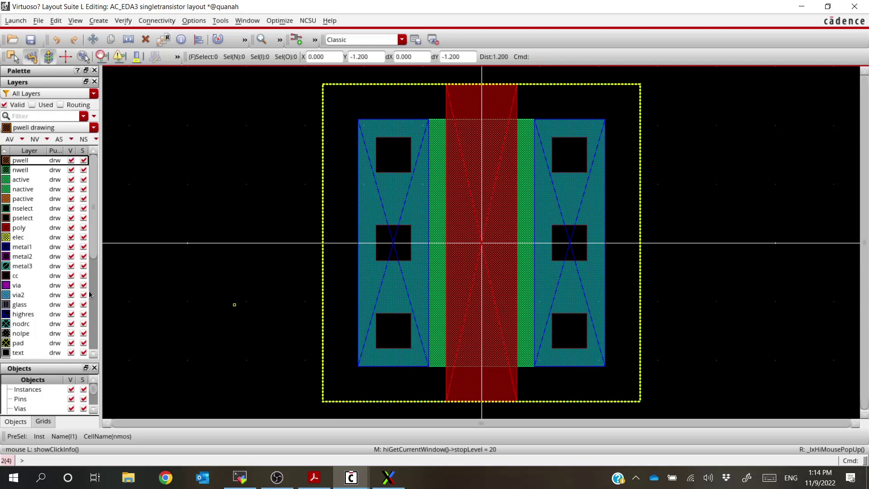
Select the poly drawing layer, isolate it to examine the transistor gate, and restore the visibility of all layers.
scroll(25, 268, "down", 6)
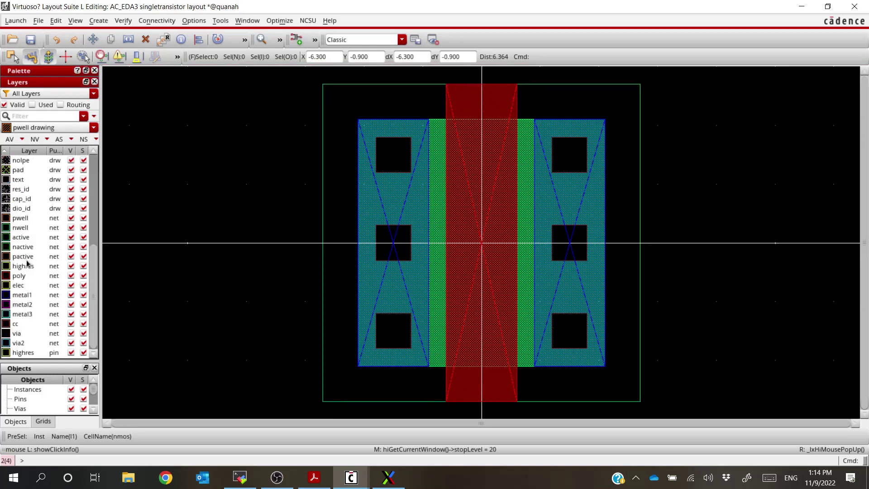
scroll(27, 263, "up", 6)
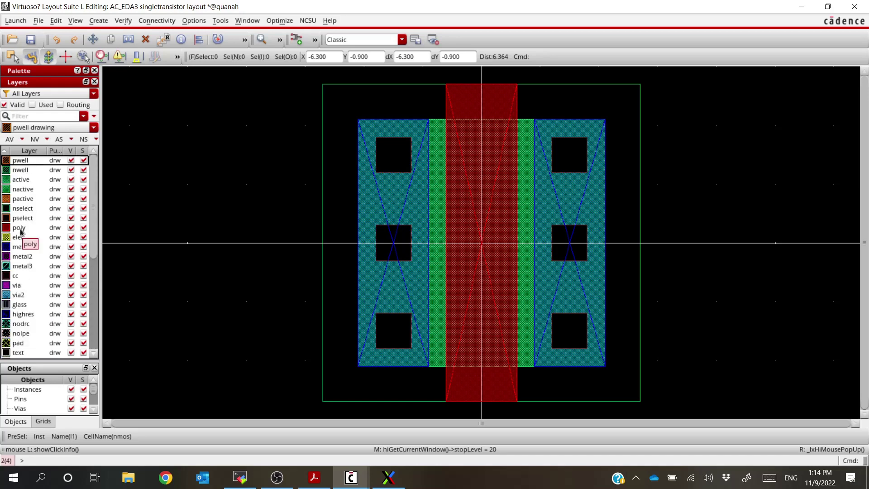
left_click(23, 229)
left_click(25, 221)
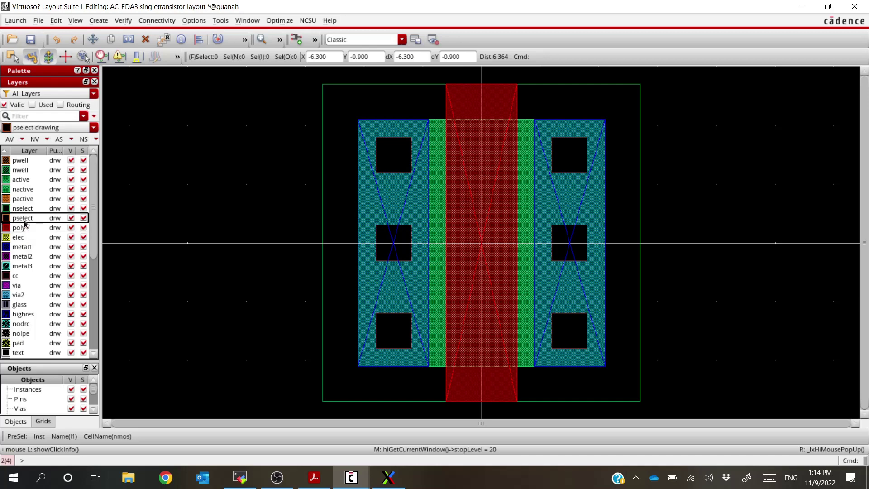
left_click(21, 230)
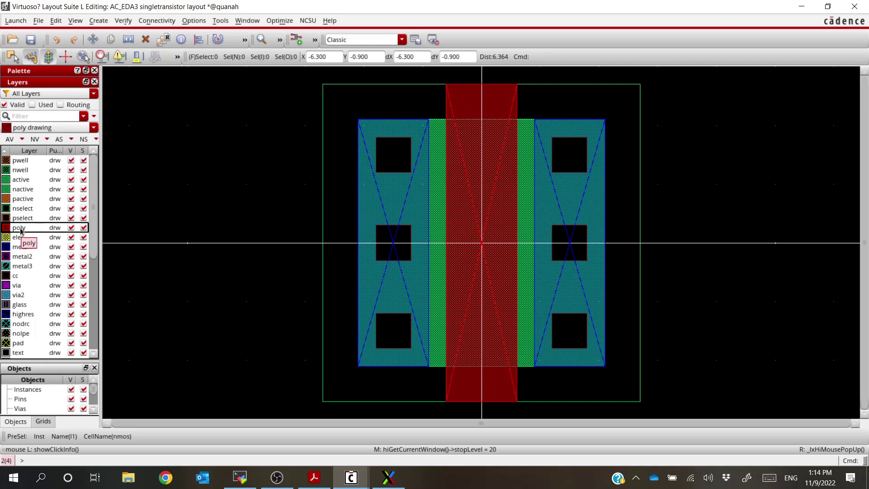
left_click(34, 140)
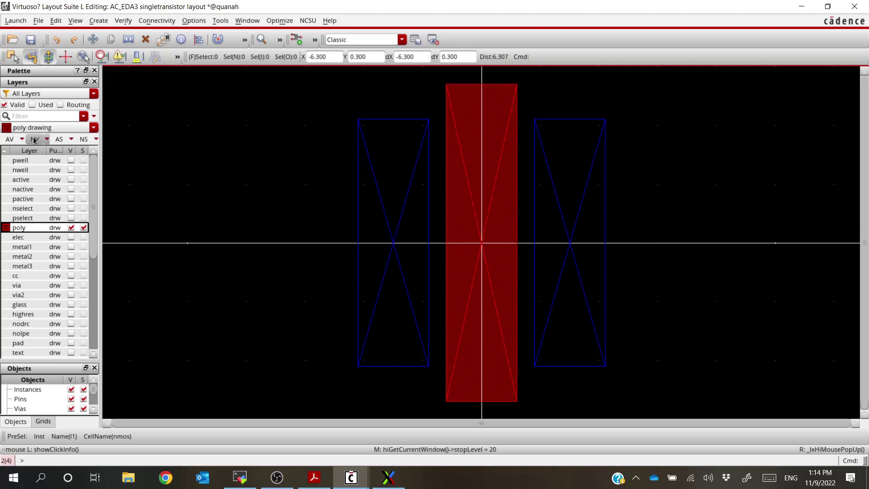
left_click(11, 141)
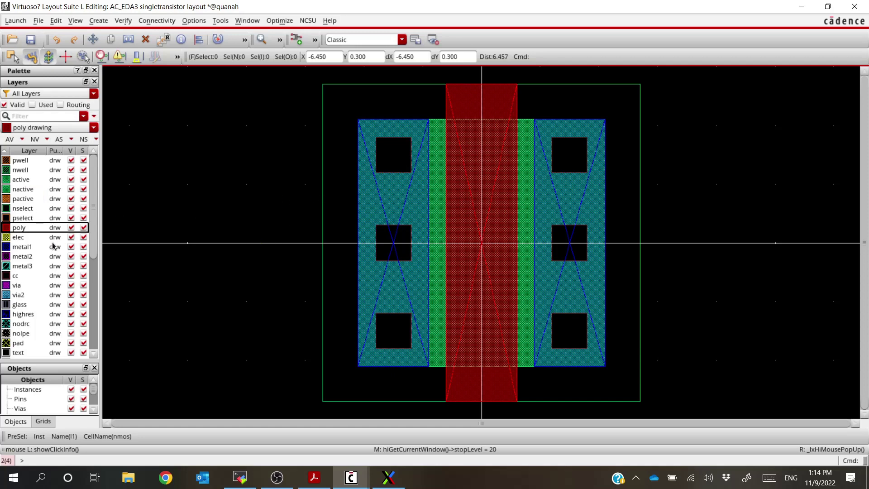
Select the metal1 drawing layer, isolate it to examine the source and drain contacts, and restore the visibility of all layers.
left_click(21, 247)
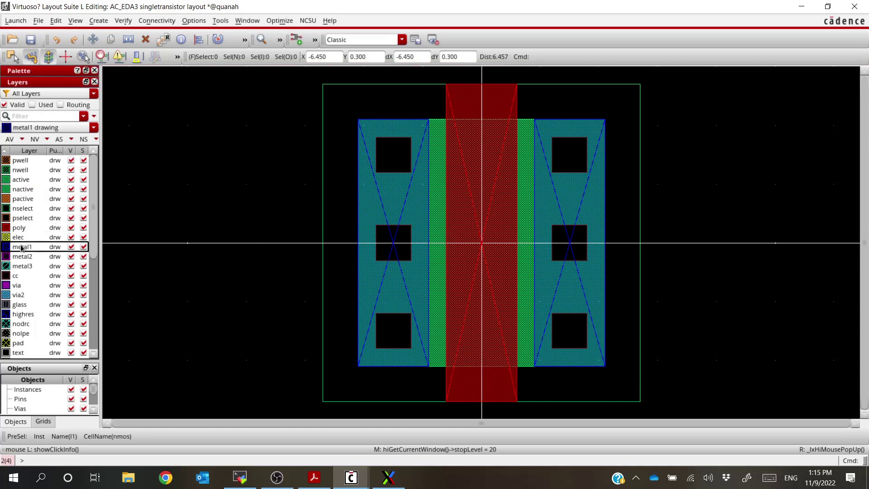
left_click(36, 140)
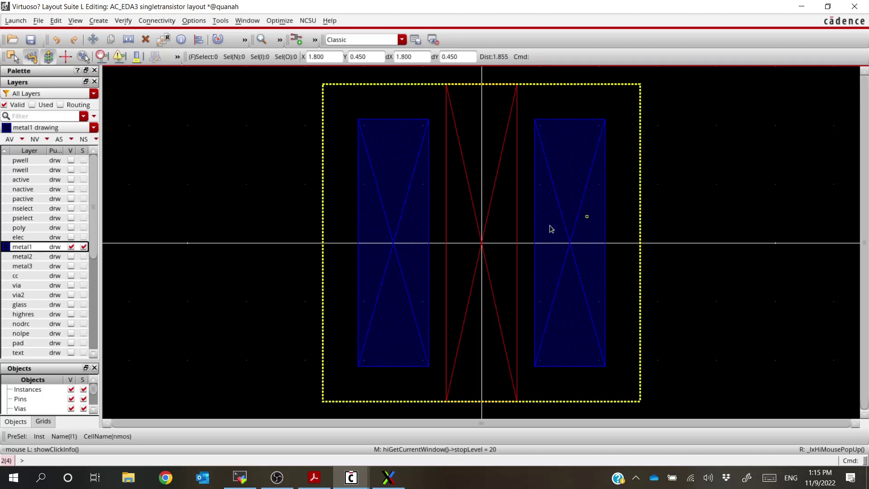
left_click(10, 141)
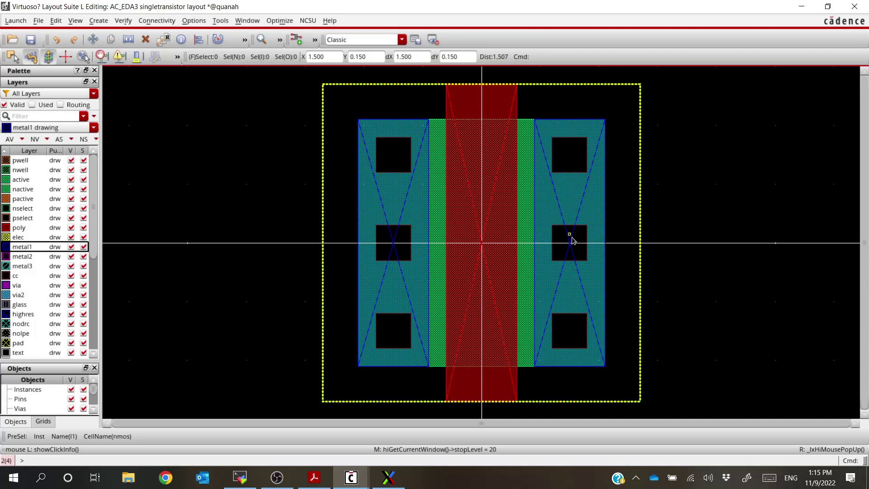
Switch to the singletransistor schematic, examine its D, G, S and B terminals, and return to the layout.
key("alt+Tab")
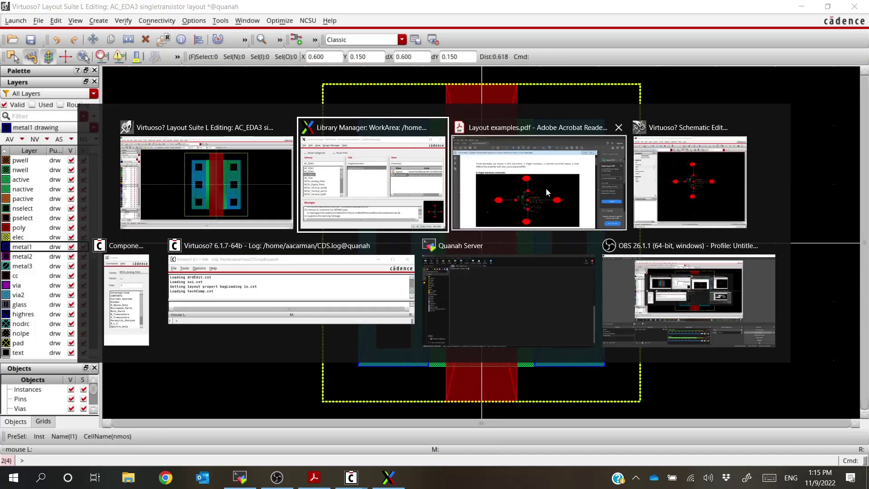
left_click(721, 179)
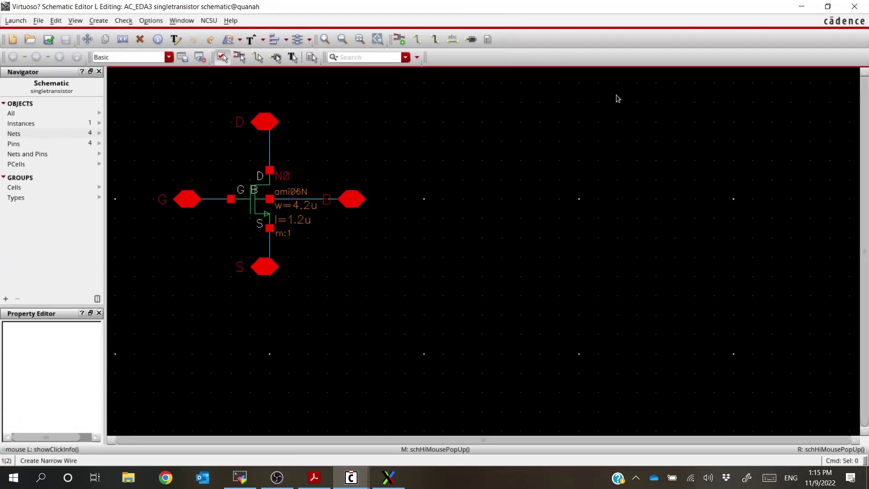
key("f")
key("alt+Tab")
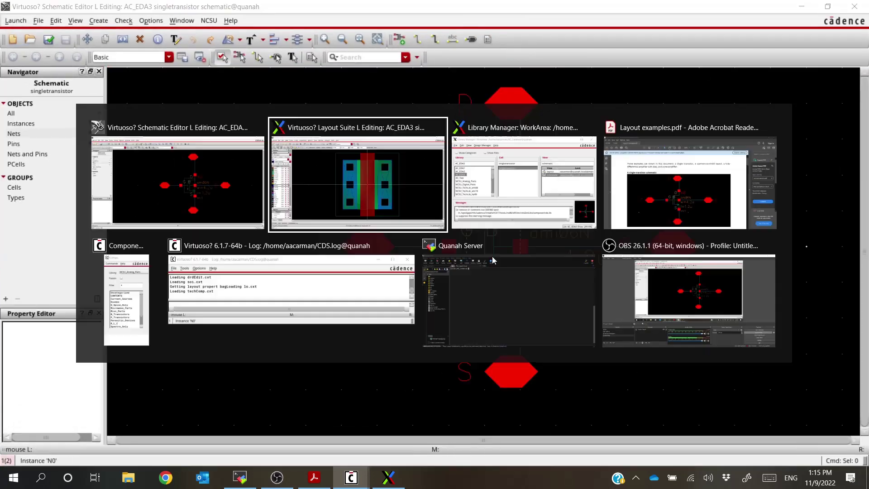
key("alt+Tab")
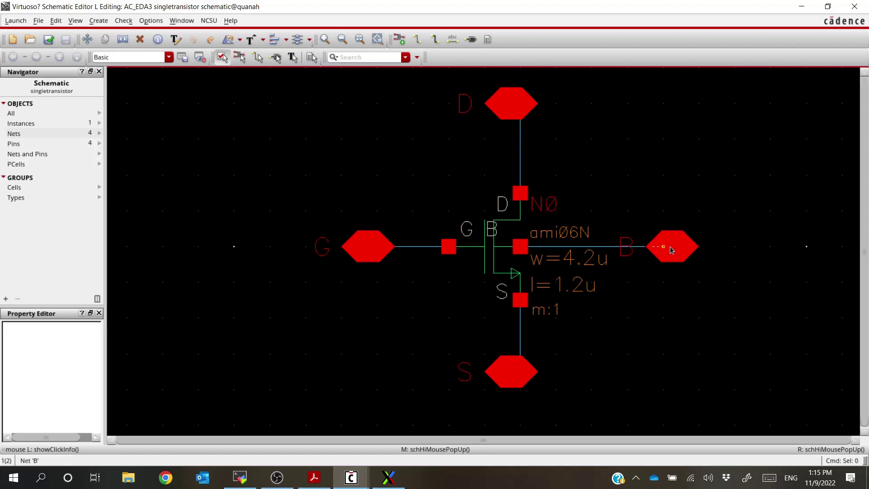
key("alt+Tab")
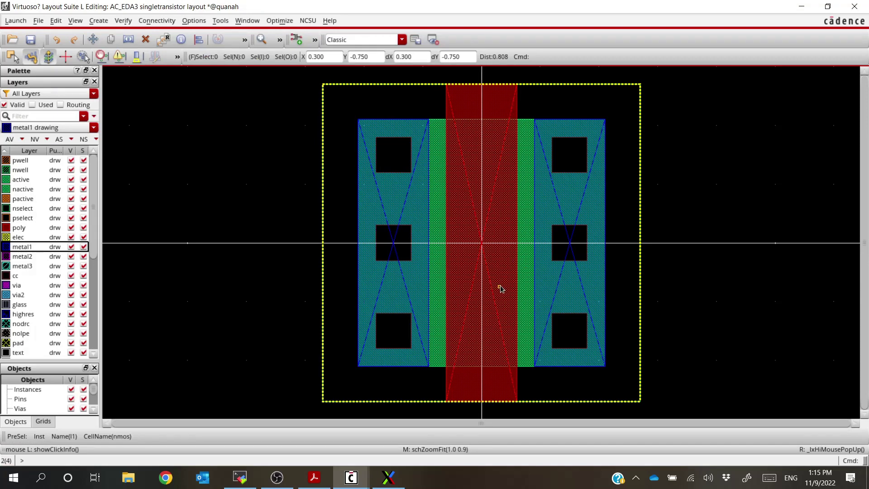
Draw a 0.9-wide metal1 path about 2.4 long, running outward along Y 0 from the transistor's left metal1 contact.
key("shift+z")
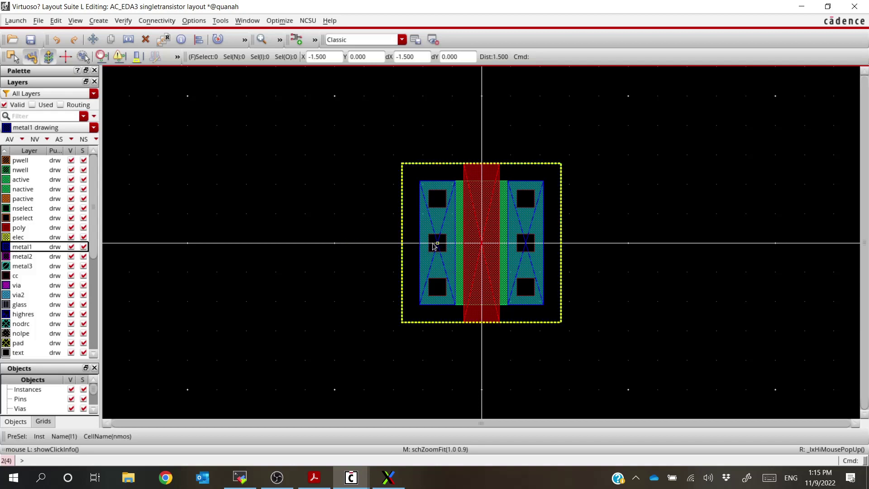
left_click(29, 249)
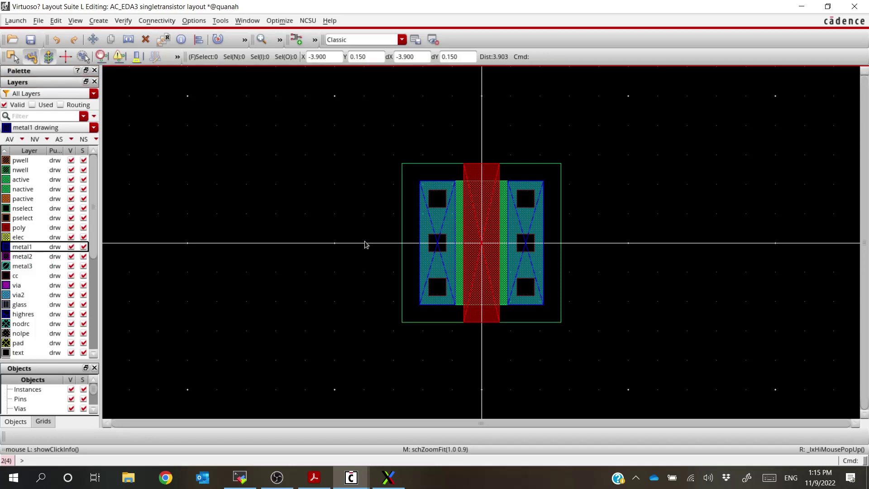
key("p")
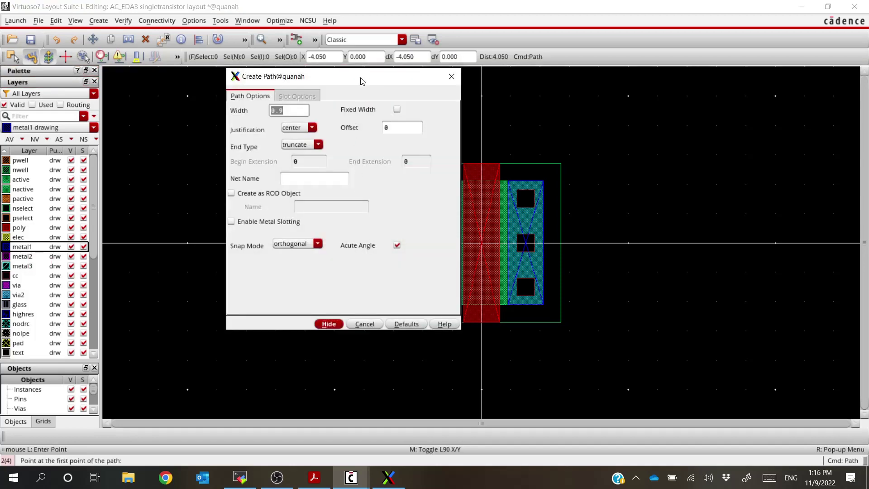
left_click_drag(362, 81, 248, 99)
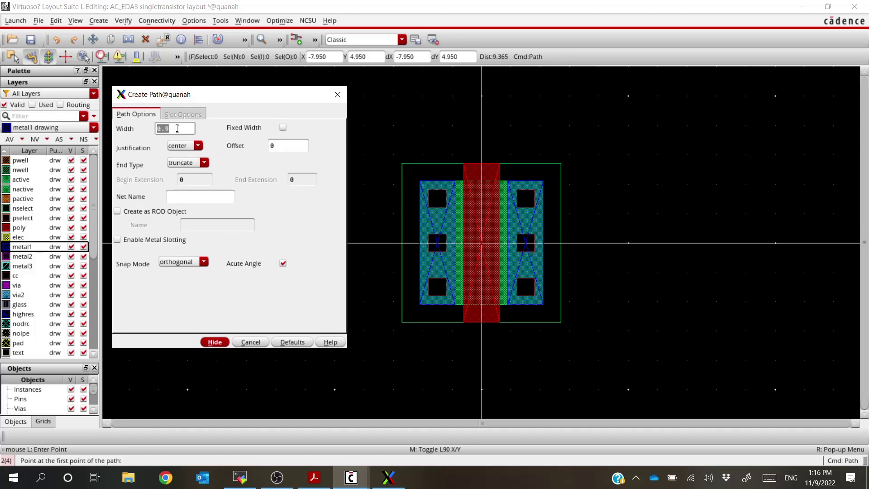
mouse_move(206, 98)
left_mouse_down()
mouse_move(217, 105)
mouse_move(207, 97)
mouse_move(196, 109)
left_mouse_up()
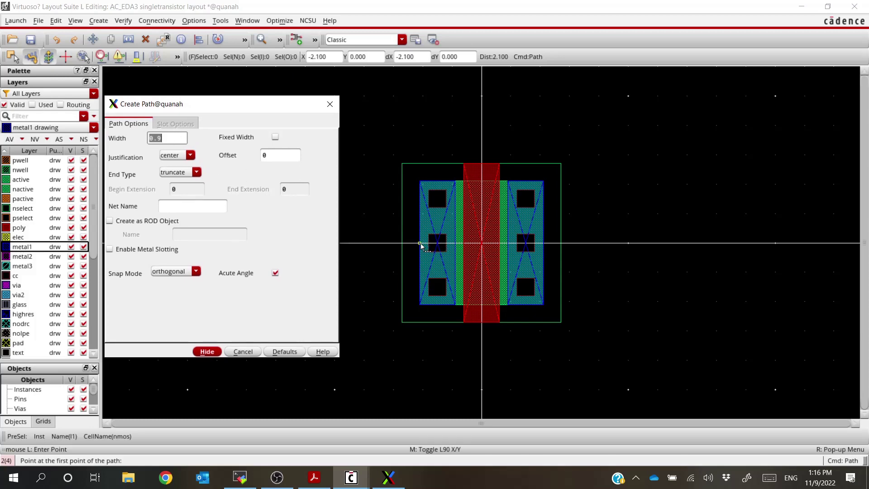
left_click(421, 245)
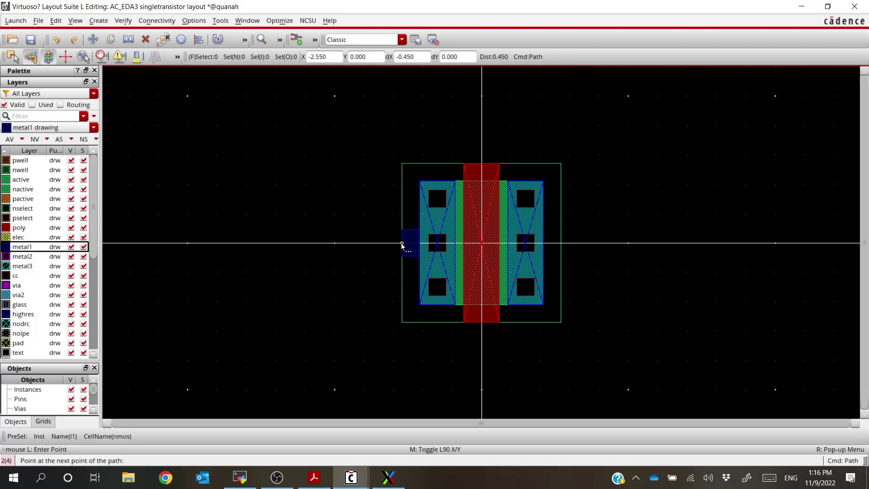
double_click(350, 244)
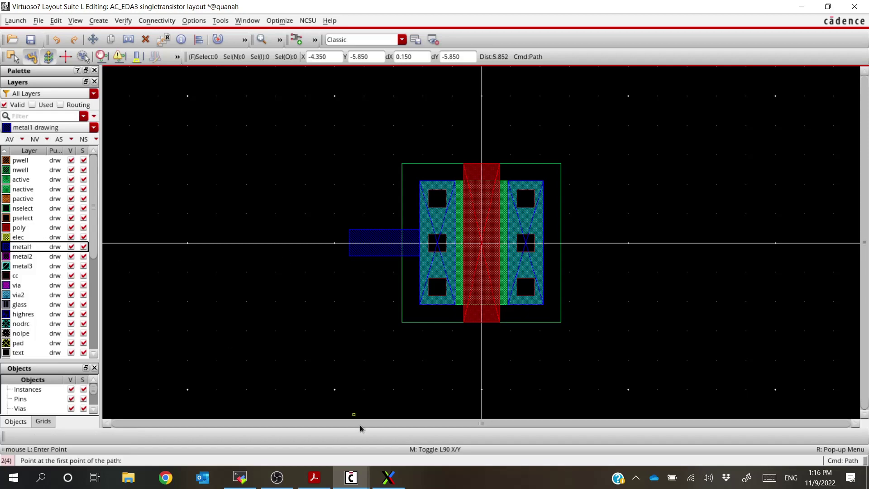
Draw a 0.9-wide metal1 path about 1.35 long, running outward along Y 0 from the transistor's right metal1 contact.
key("alt+Tab")
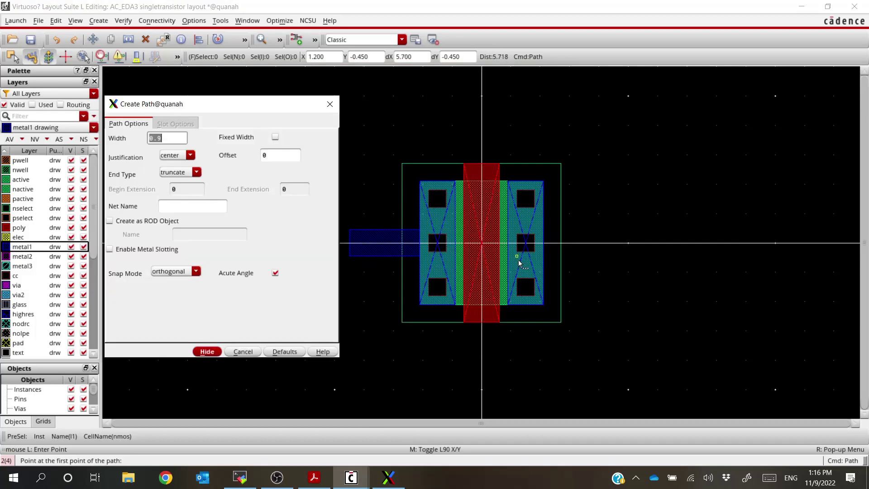
left_click(543, 245)
double_click(584, 245)
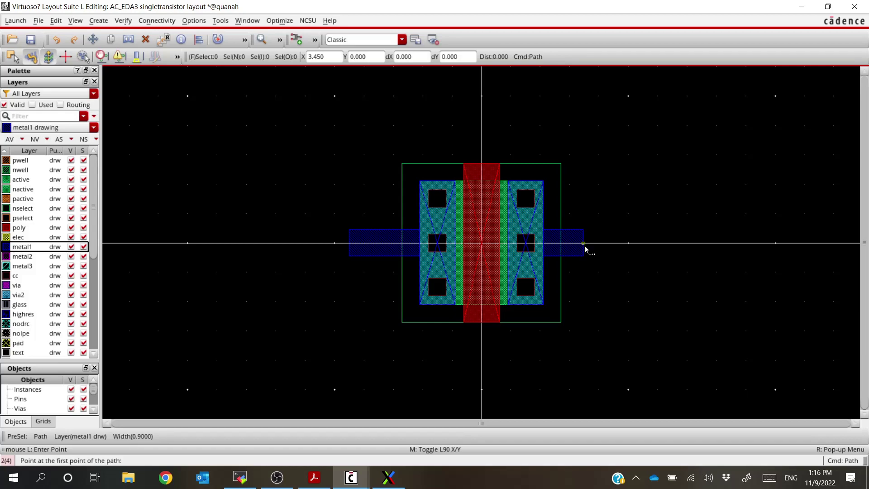
scroll(582, 244, "up", 2)
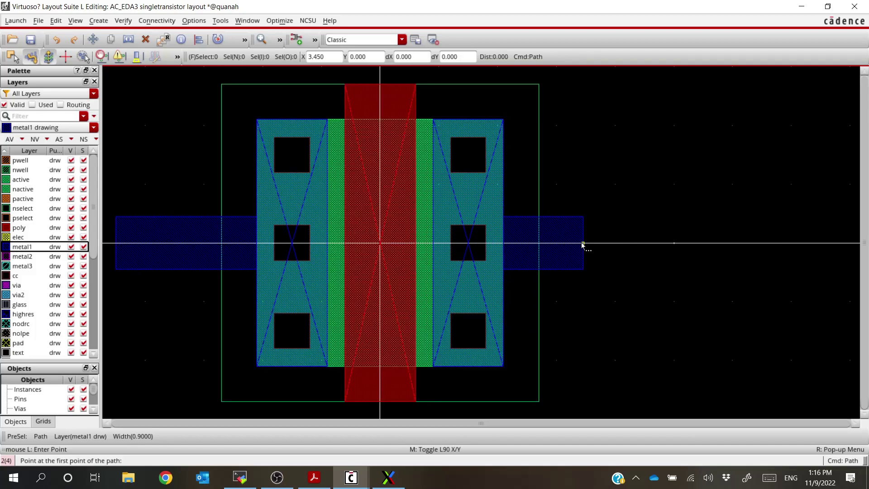
key("s")
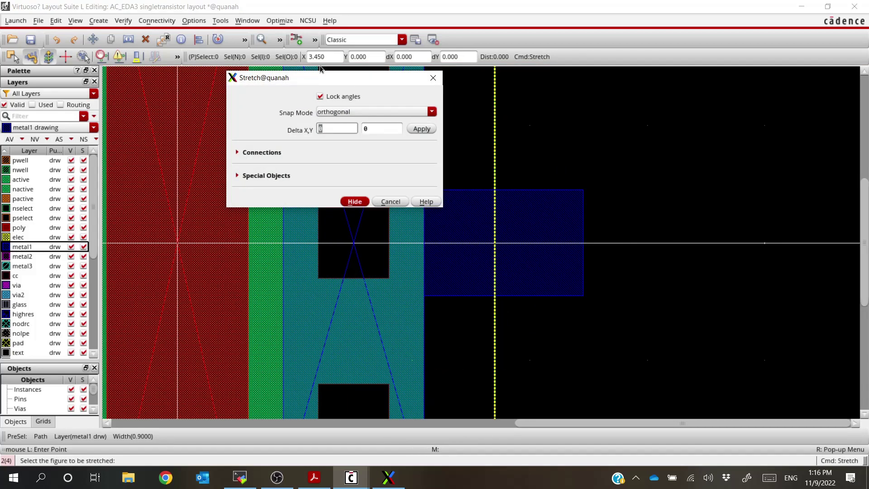
left_click_drag(336, 81, 275, 90)
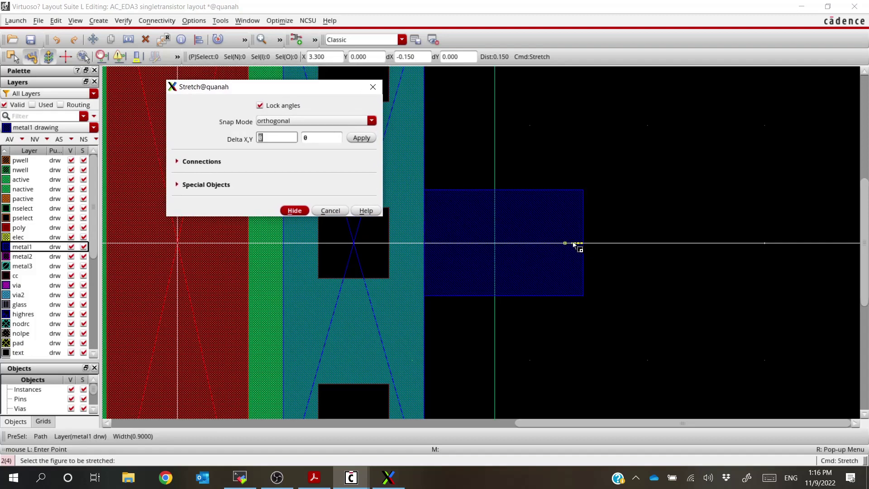
left_click(511, 244)
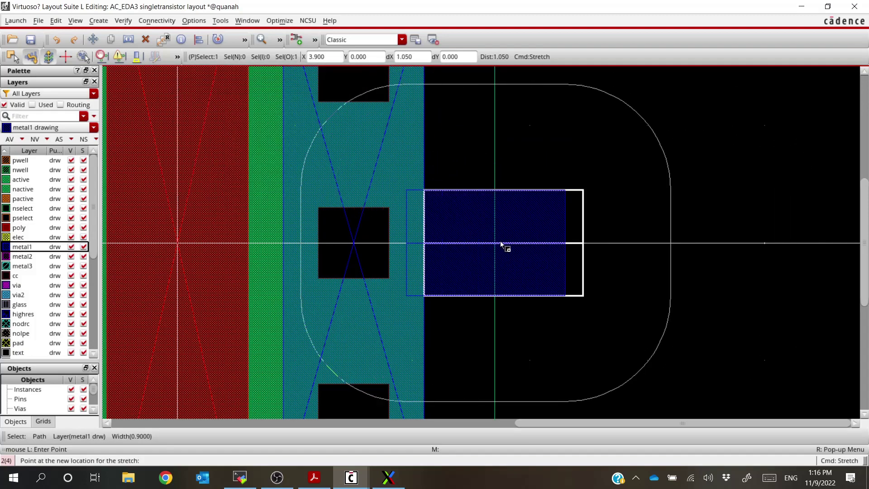
left_click(521, 245)
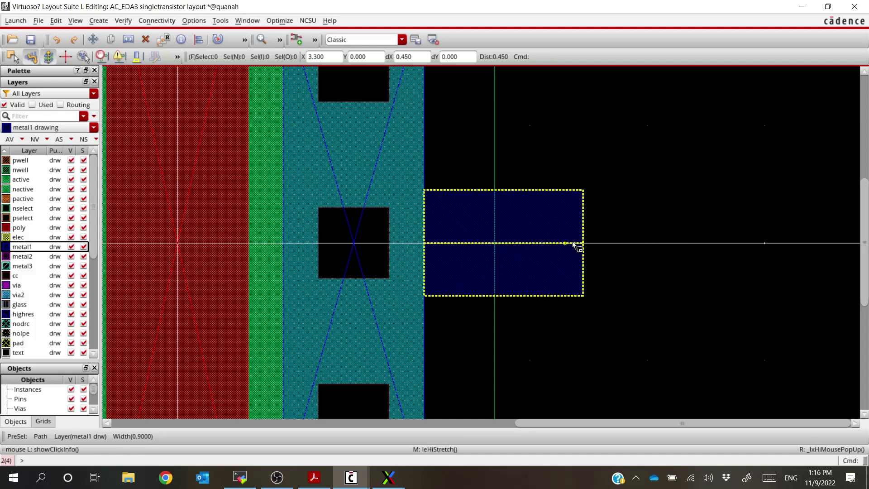
Stretch the outer end of the right metal1 path outward by about 1.8, to X 5.25.
key("s")
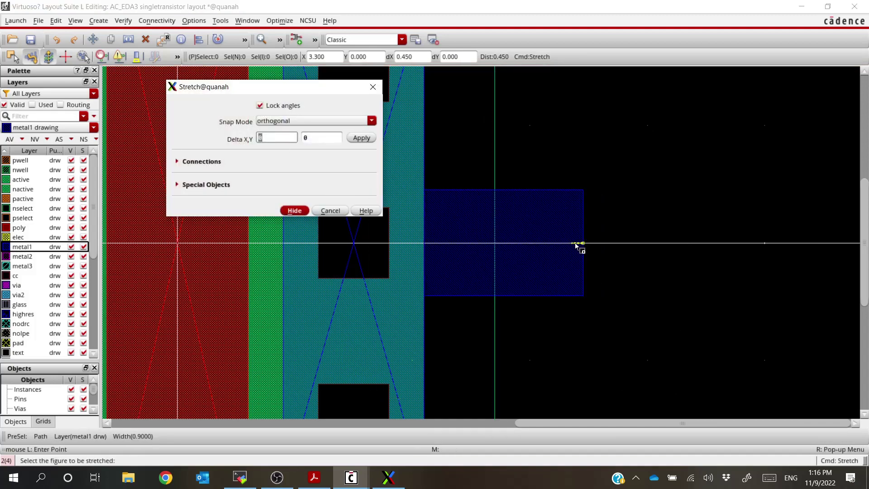
left_click(582, 243)
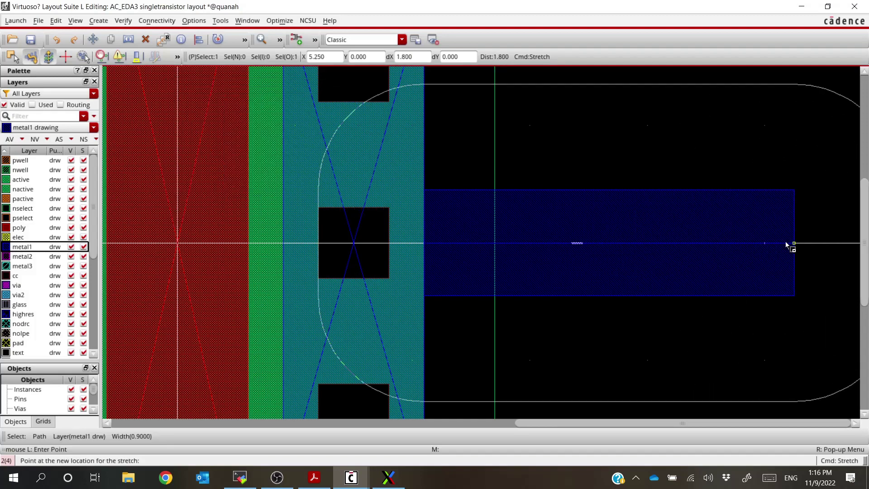
left_click(807, 274)
key("Escape")
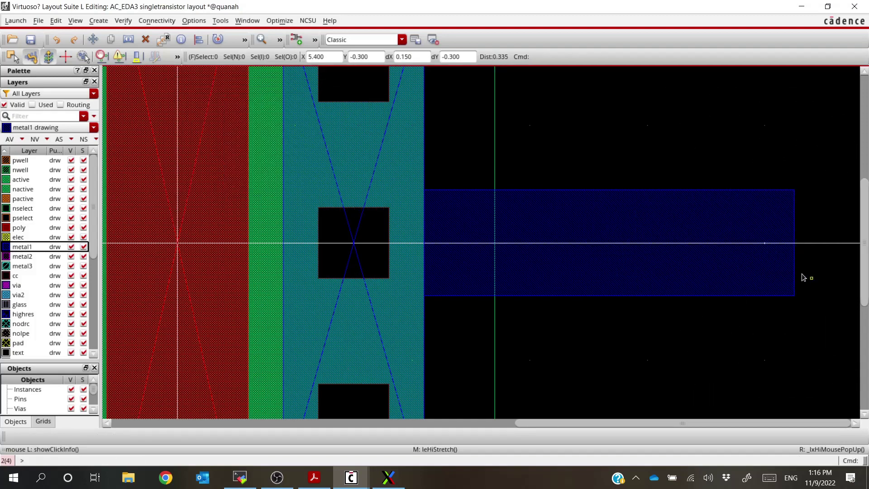
scroll(730, 292, "down", 2, "ctrl")
scroll(725, 293, "down", 2, "ctrl")
key("f")
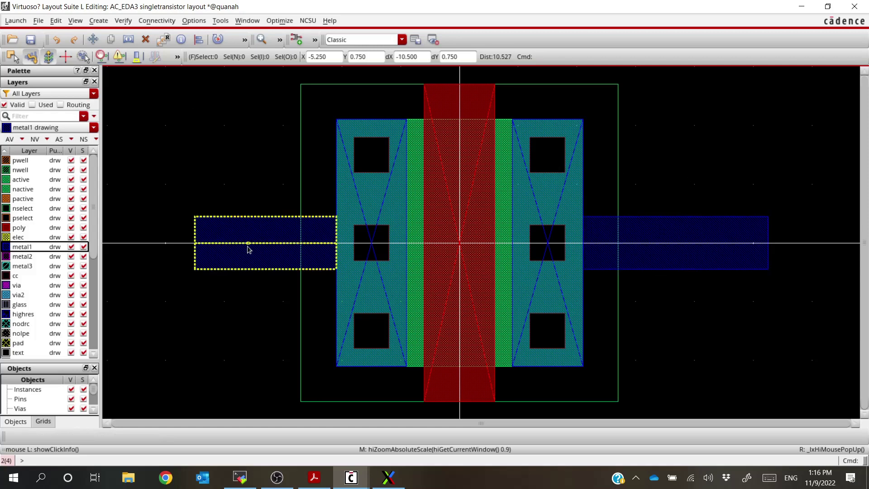
Draw a 0.6-wide poly path about 1.95 long upward from the middle of the gate's top edge, and delete it.
middle_click(411, 289)
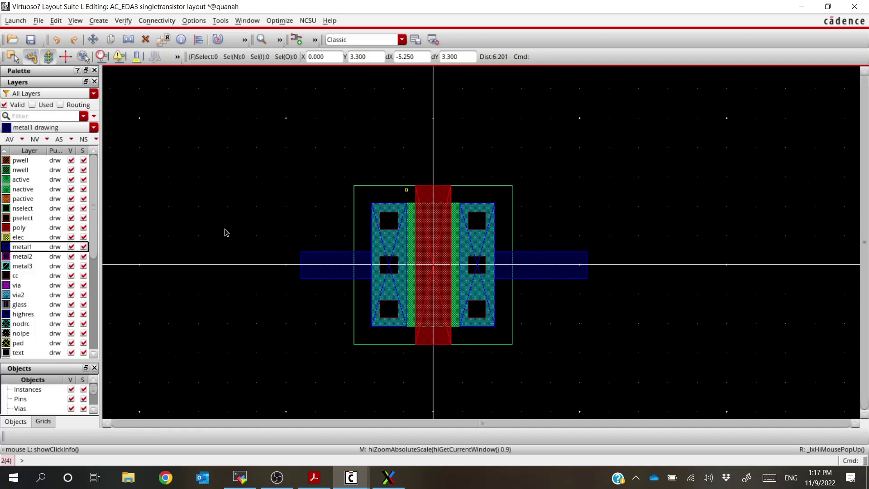
left_click(19, 228)
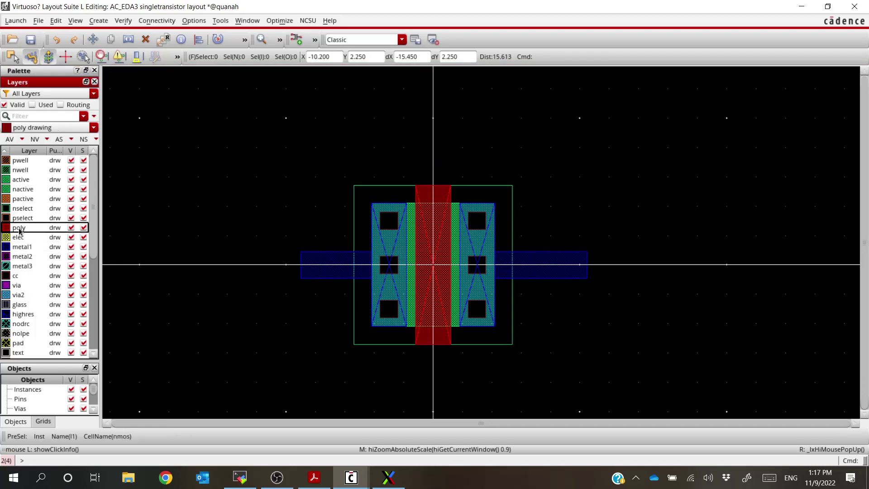
key("p")
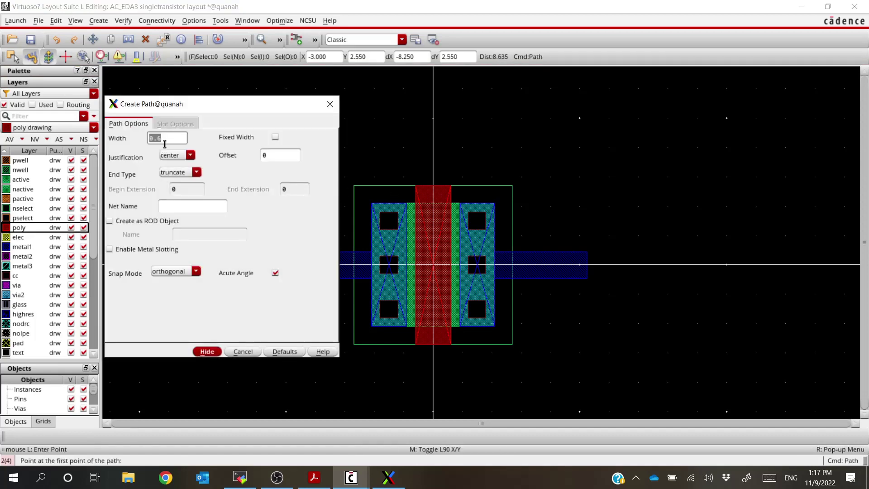
left_click(433, 186)
double_click(436, 131)
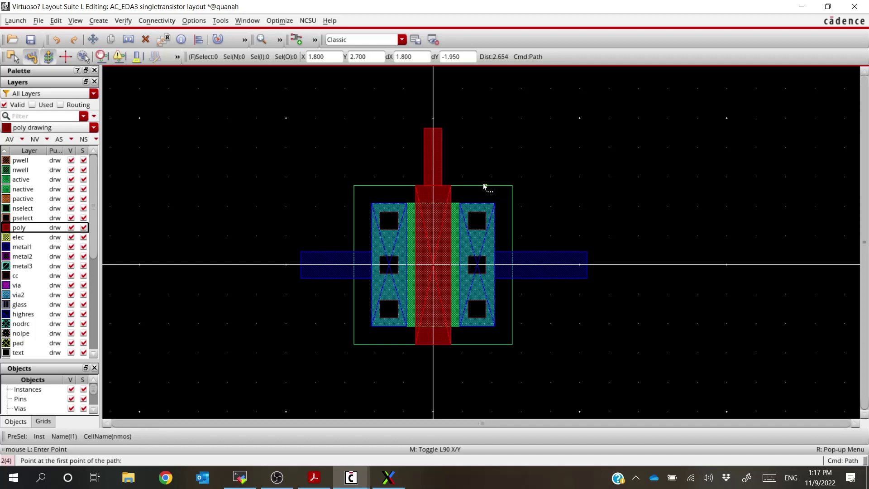
key("Escape")
left_click(440, 149)
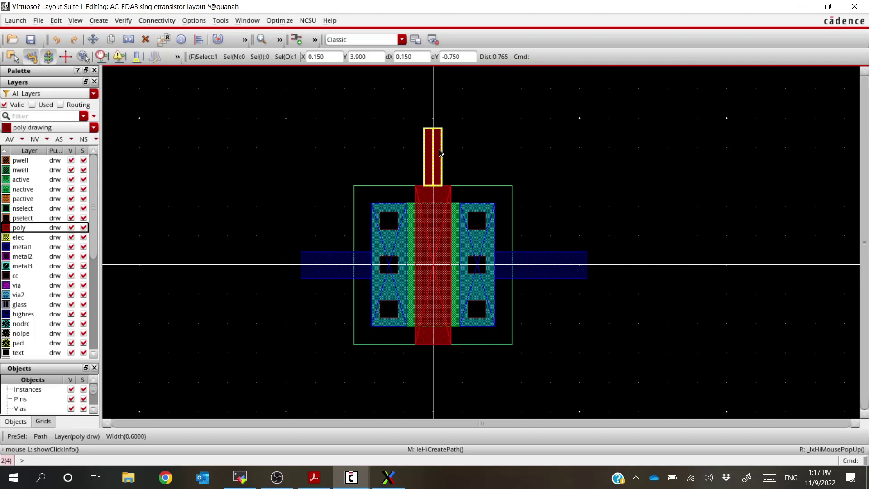
key("Delete")
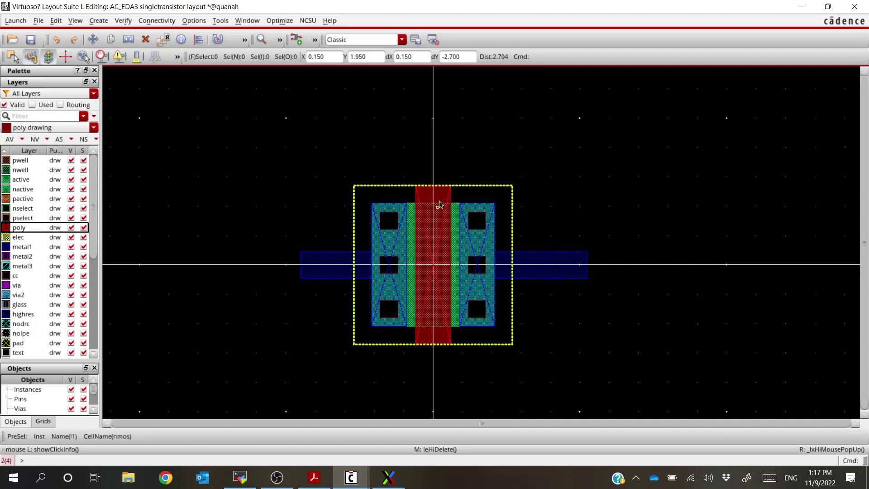
Start creating a single via with the M1_POLY via definition, keeping the layout in view for placement.
left_click(98, 20)
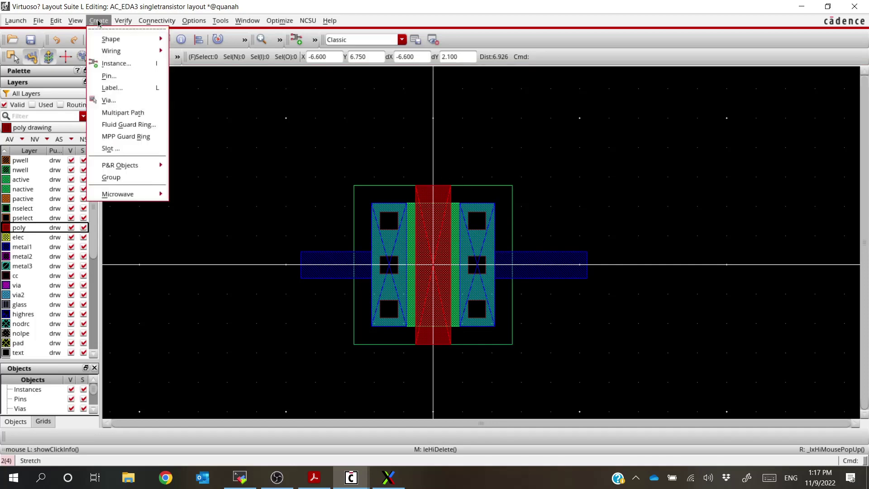
left_click(109, 100)
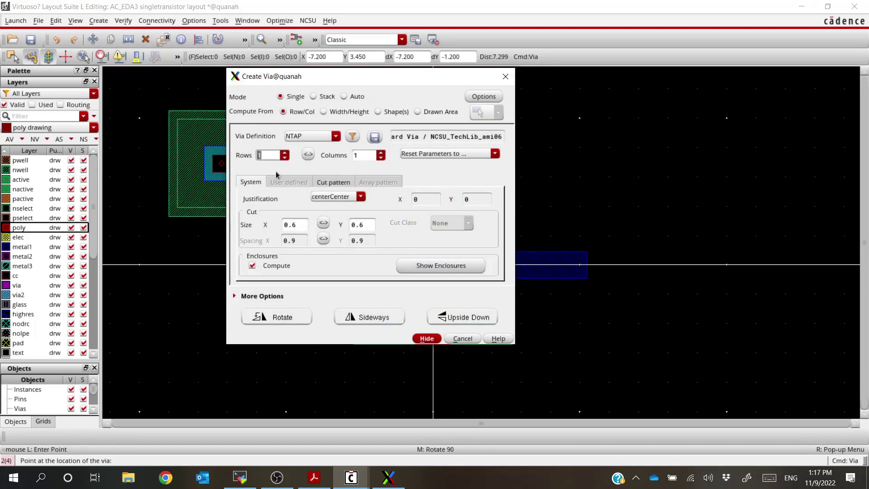
left_click(336, 137)
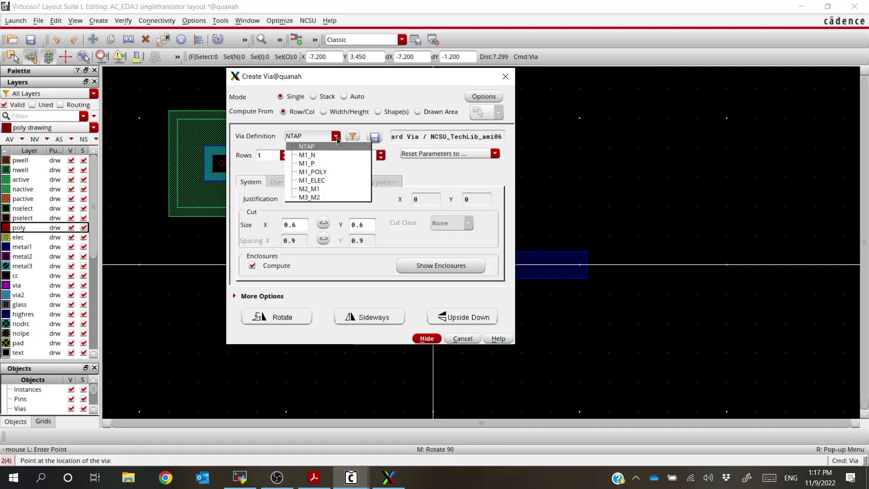
left_click(330, 172)
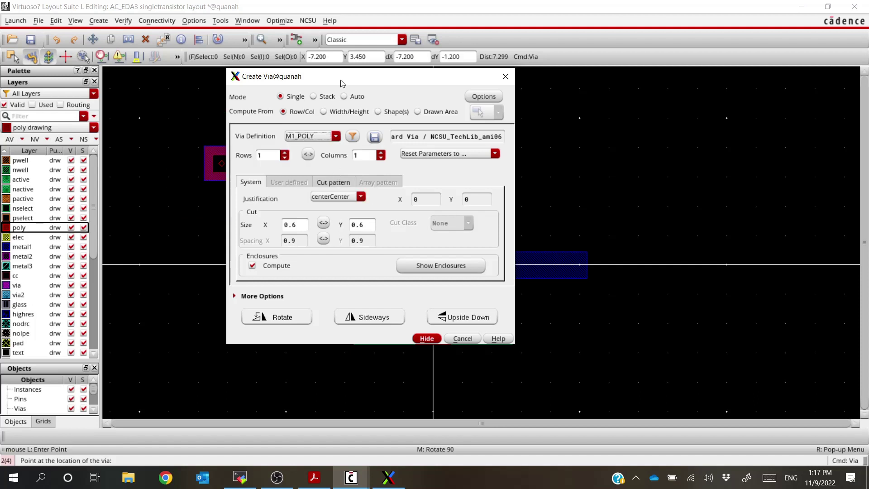
left_click_drag(341, 79, 260, 105)
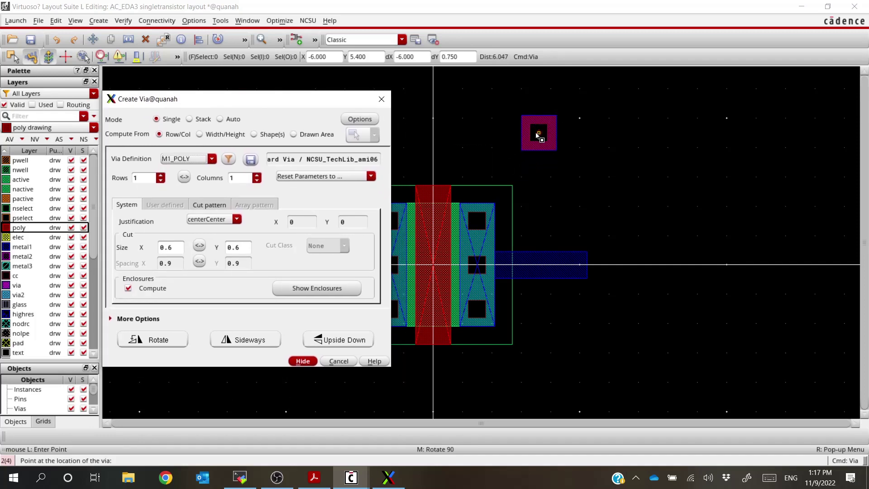
Try three-row and three-column cut arrangements for the M1_POLY via, and return it to one row and one column.
left_click(160, 176)
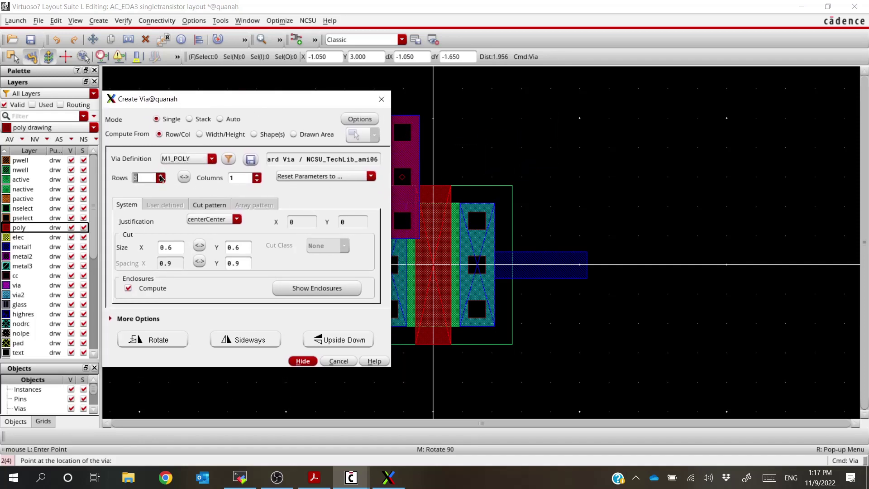
left_click(159, 176)
left_click(257, 175)
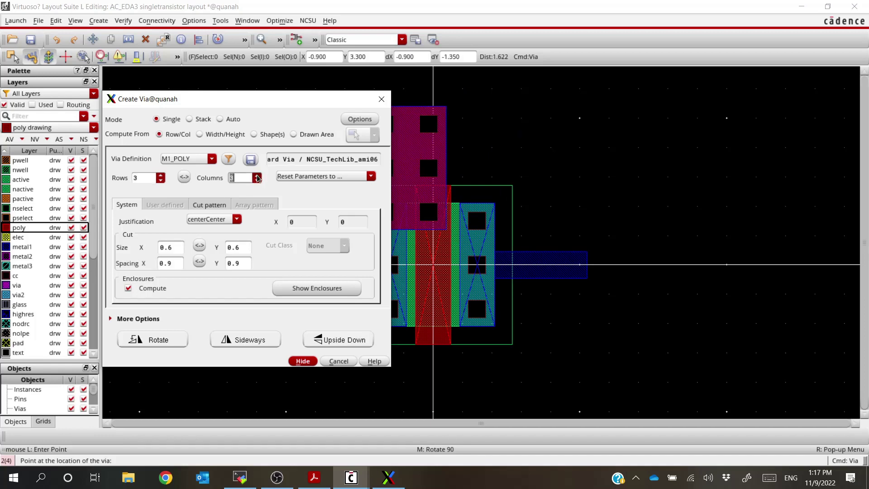
left_click(256, 175)
left_click(161, 180)
left_click(161, 180)
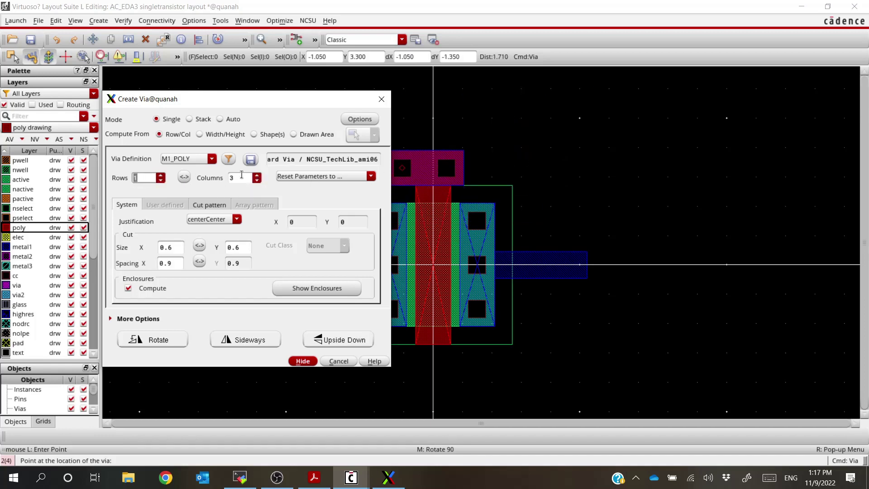
left_click(184, 181)
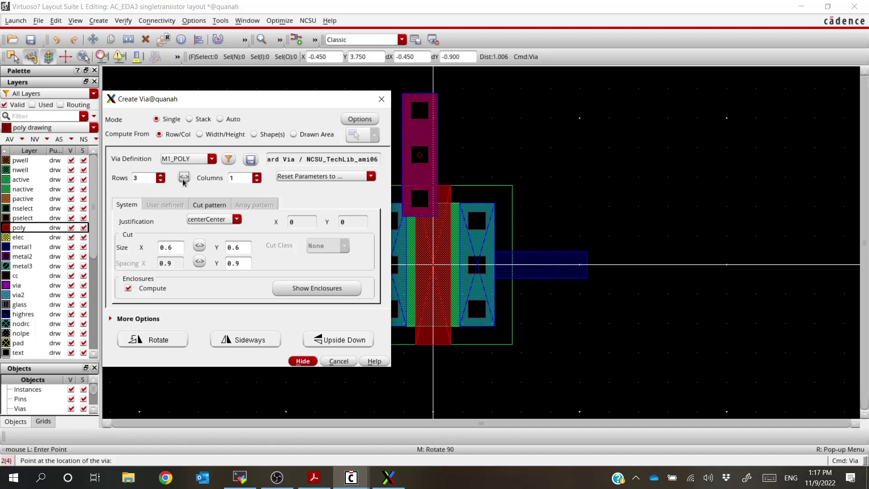
left_click(183, 178)
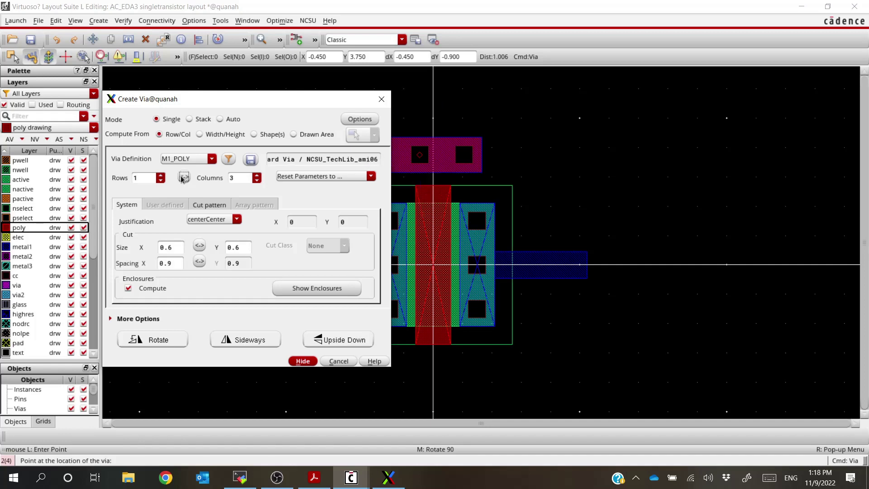
left_click(257, 180)
left_click(256, 181)
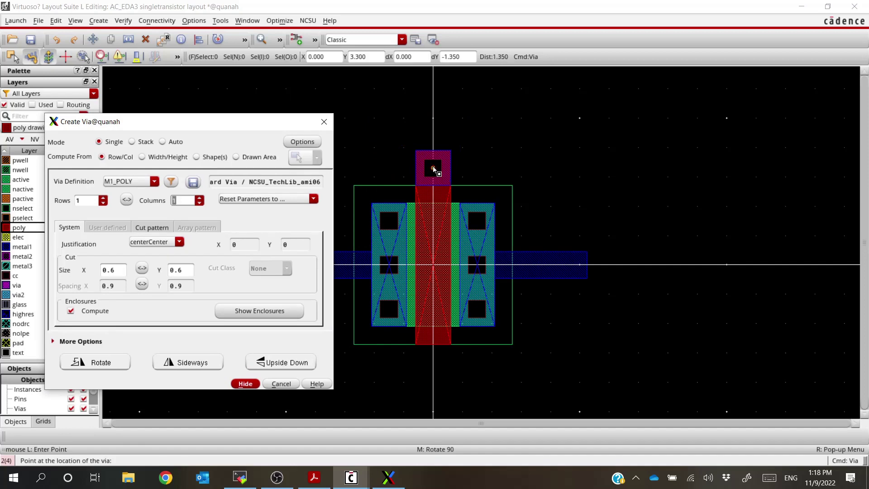
Place the single-cut M1_POLY via directly above the gate's top edge at X 0, Y 3.3.
left_click(433, 170)
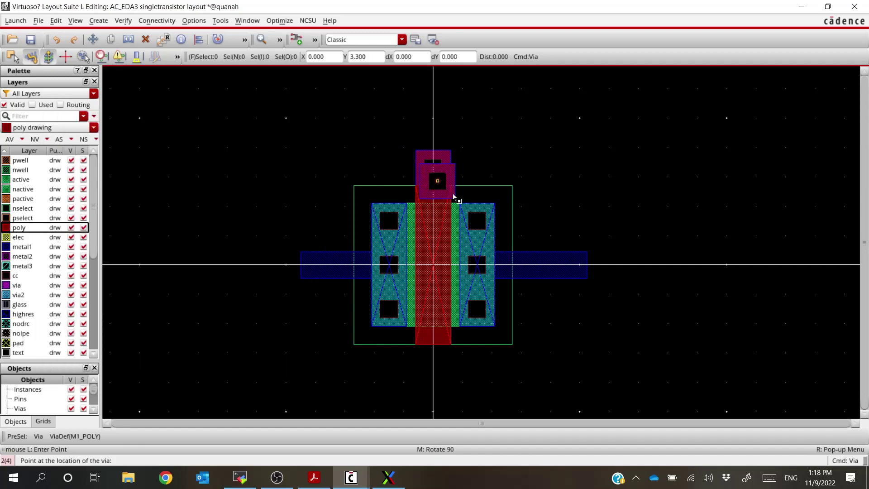
key("Escape")
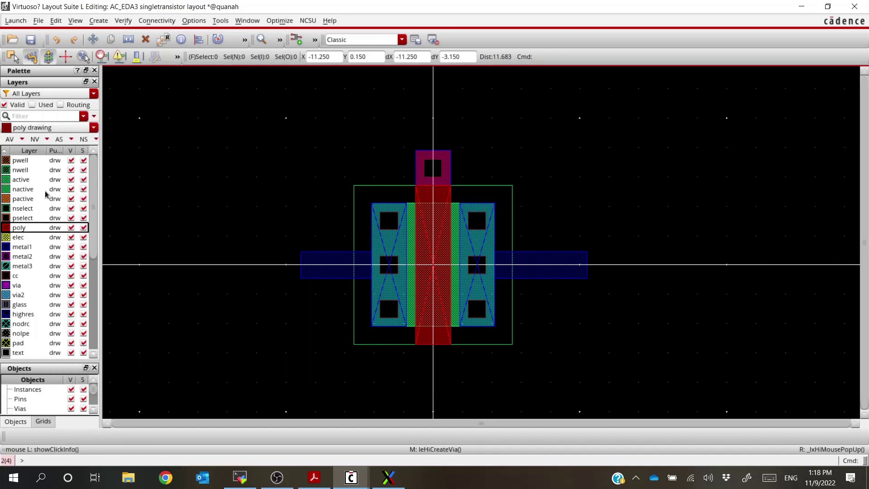
Examine the poly layer alone and the metal1 layer alone around the new via, leaving metal1 active with all layers shown.
left_click(35, 139)
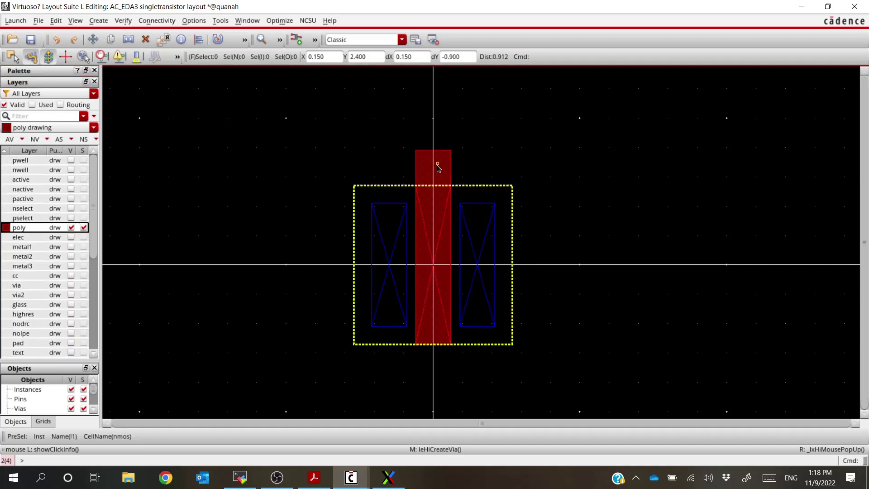
left_click(9, 139)
left_click(22, 247)
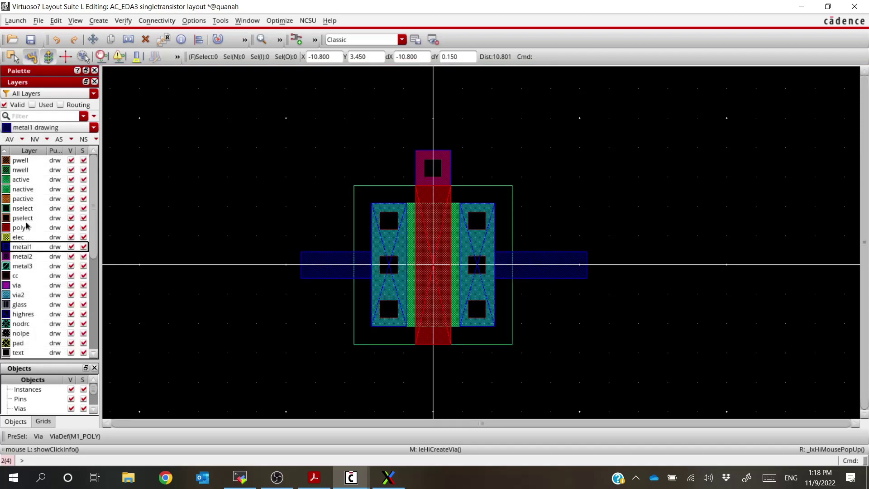
left_click(35, 140)
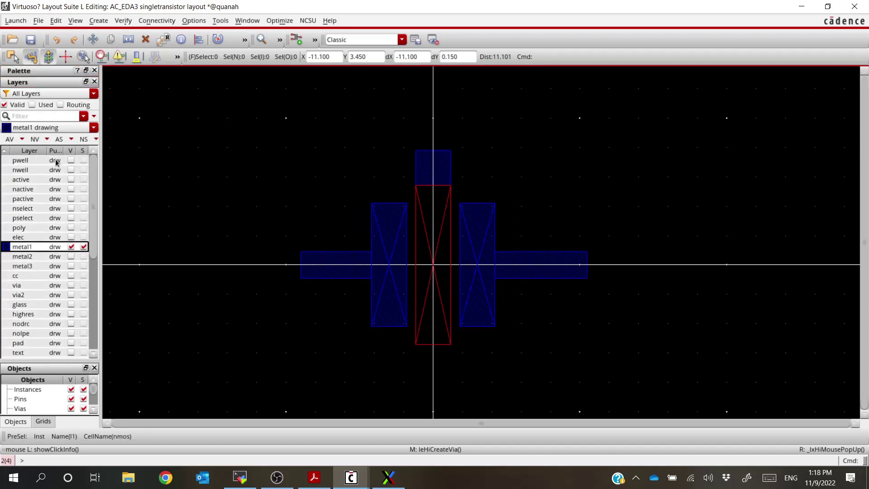
left_click(9, 140)
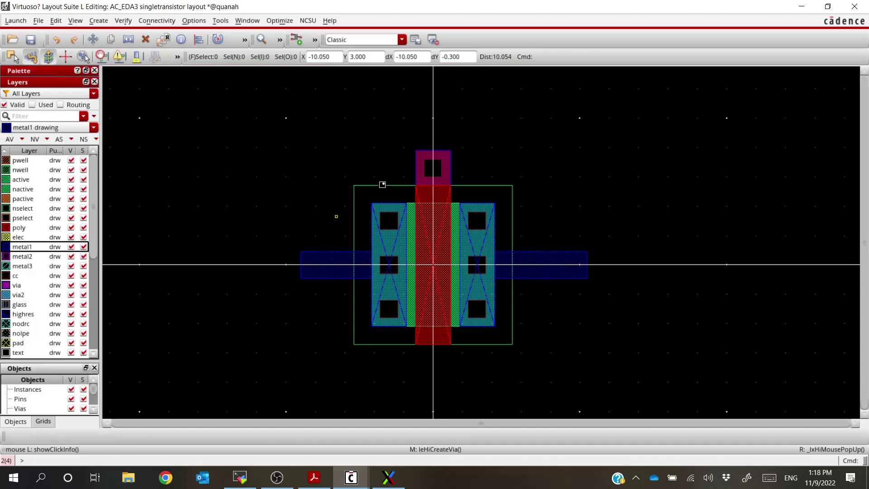
Draw a 0.9-wide metal1 path about 1.35 long upward from the middle of the gate via's top edge.
key("p")
left_click(434, 150)
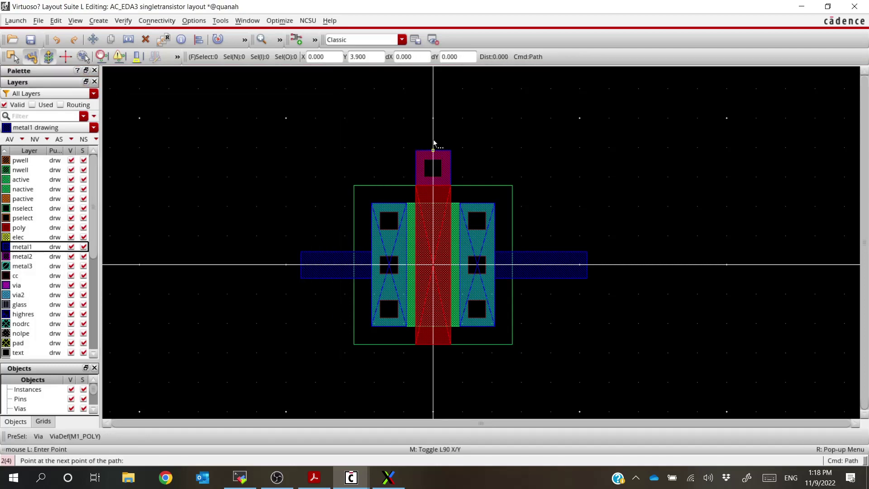
double_click(433, 112)
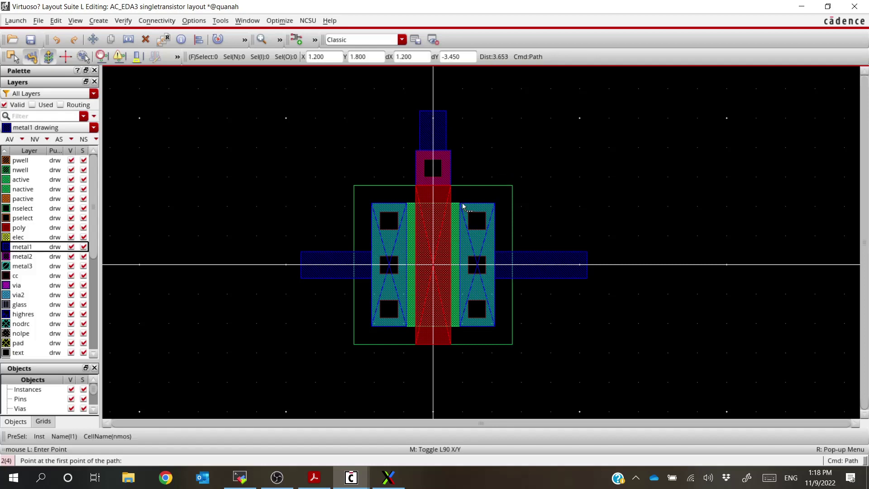
key("Escape")
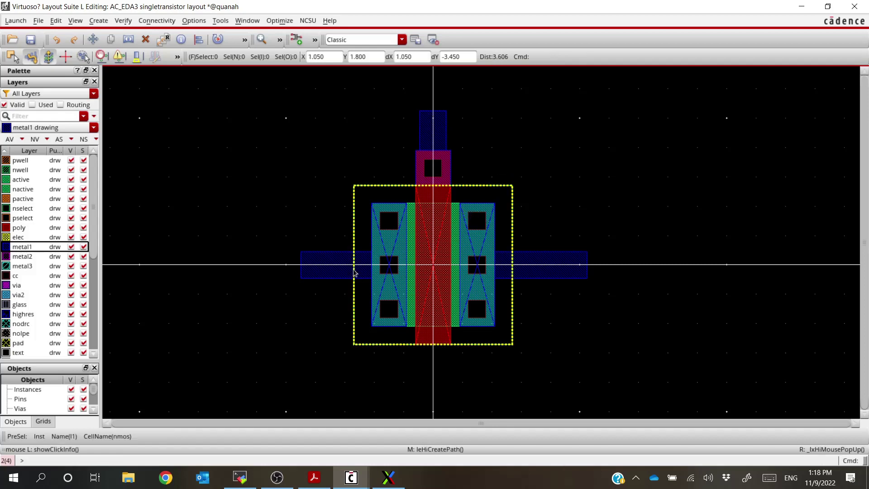
Set up rectangular inputOutput pins with terminal names D S G on the metal1 drawing layer, with label creation enabled.
left_click(96, 21)
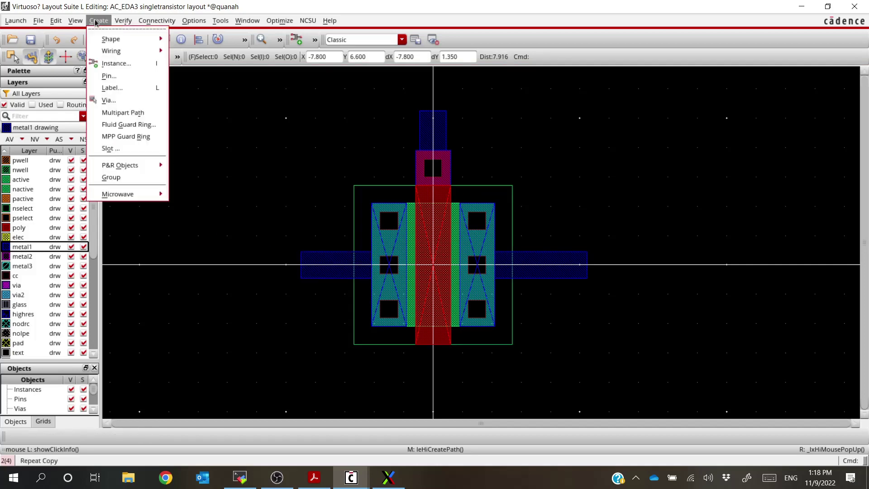
left_click(130, 79)
left_click_drag(365, 81, 186, 112)
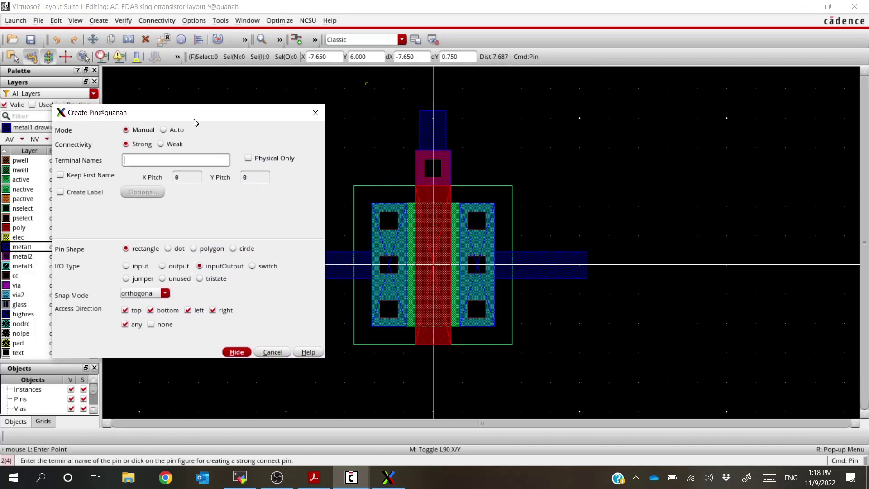
left_click(59, 188)
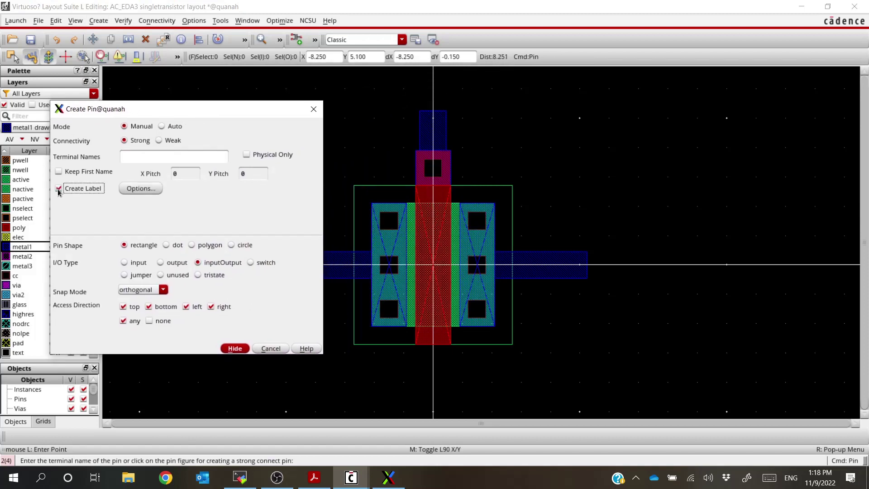
left_click(138, 160)
left_click_drag(177, 113, 151, 107)
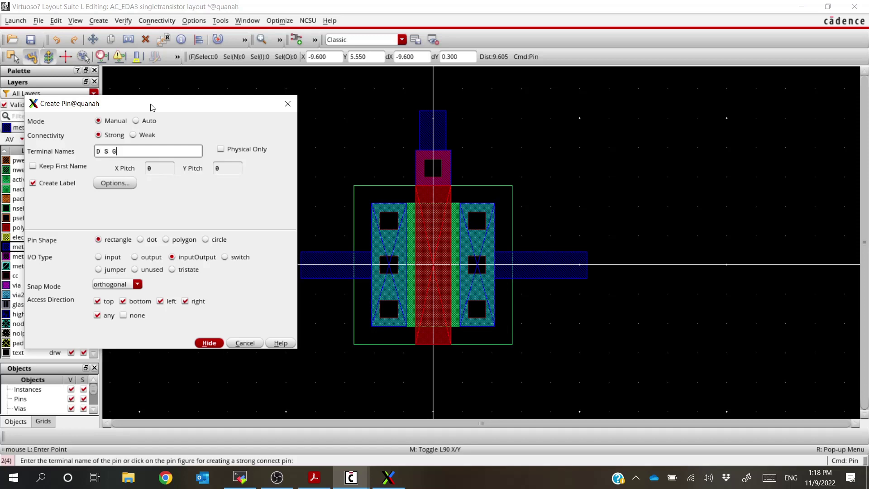
left_click_drag(159, 103, 248, 102)
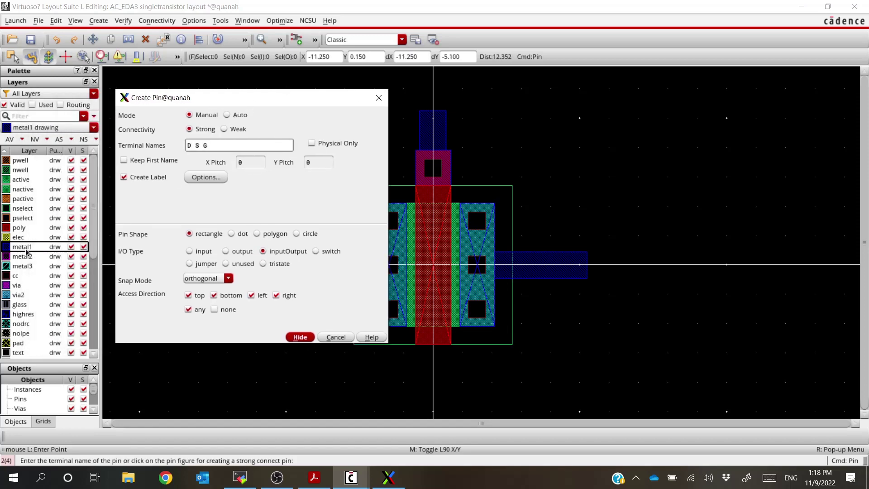
left_click(24, 251)
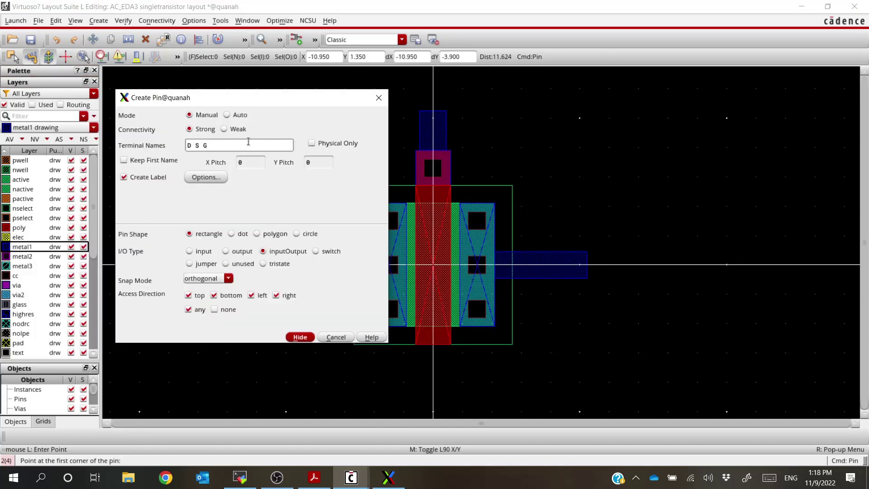
left_click(300, 337)
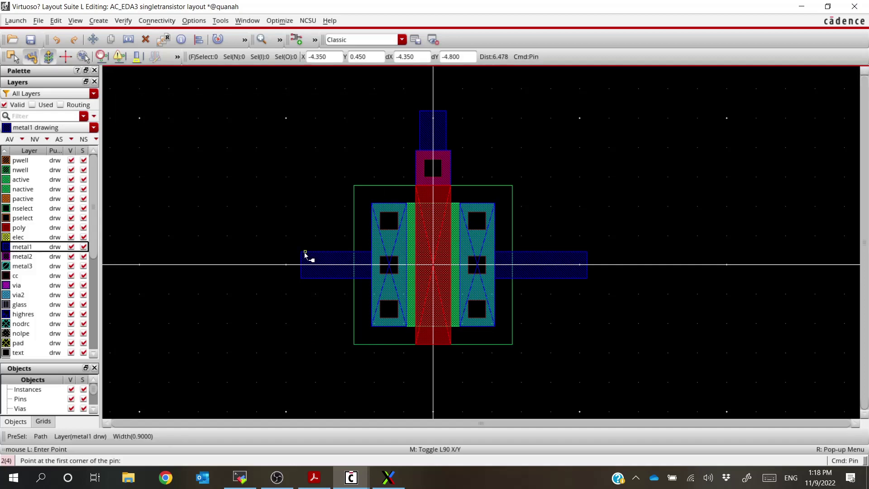
Draw the D pin about 0.9 by 0.9 over the left metal1 path's outer end, with its label at X -5.25, Y 0.
left_click(302, 252)
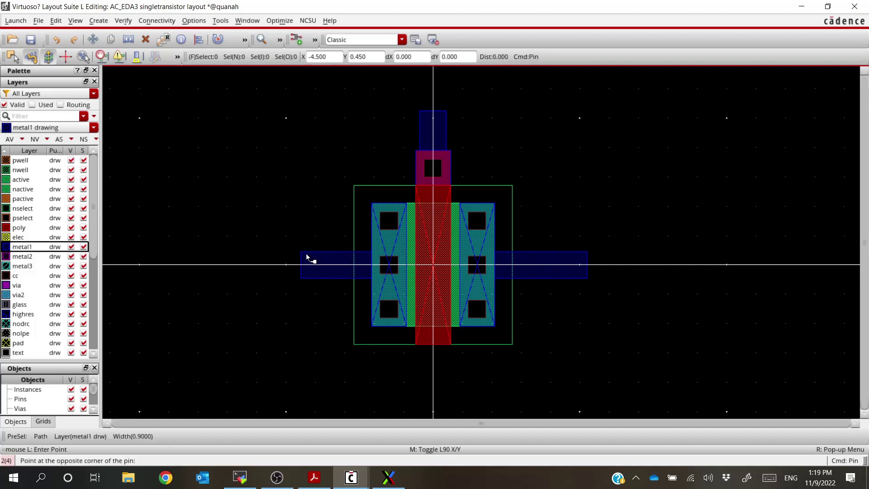
left_click(327, 278)
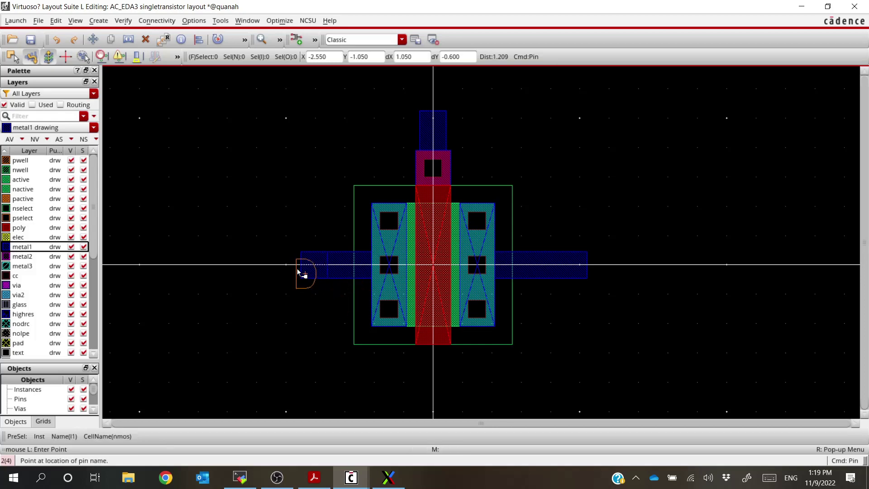
left_click(281, 266)
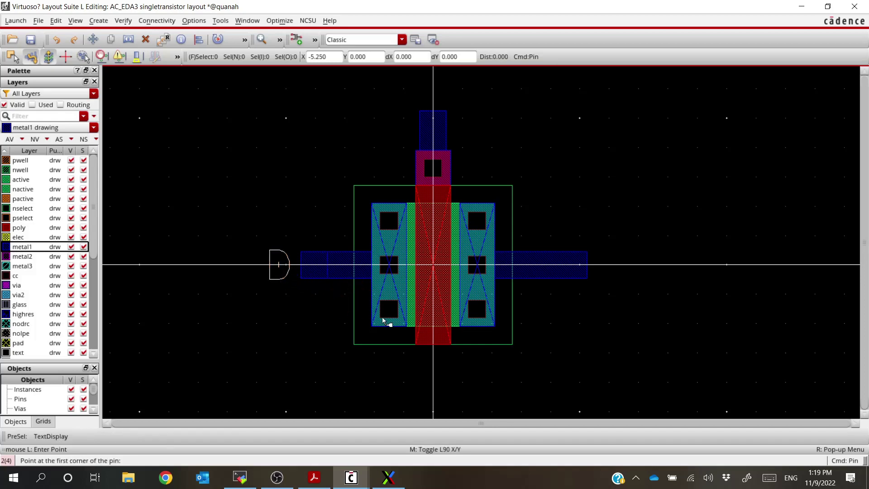
Draw the S pin about 0.9 by 0.9 over the right metal1 path's outer end, with its label at X 6, Y 0.
left_click(561, 252)
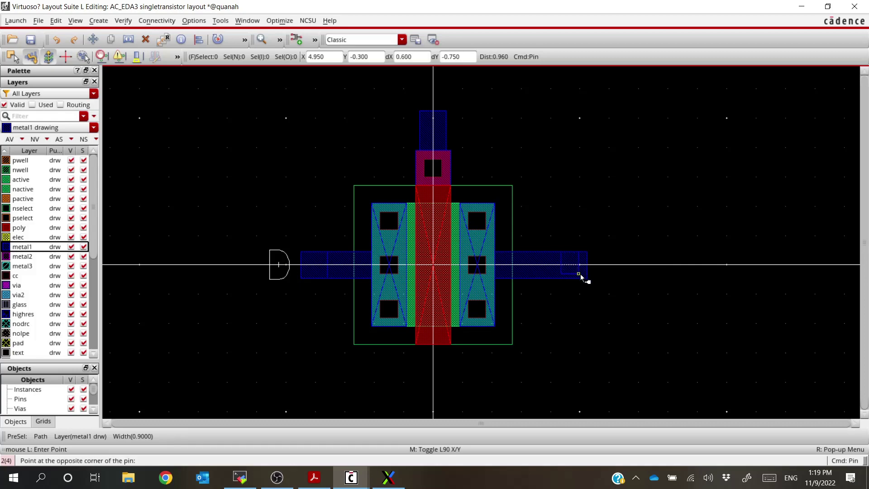
left_click(587, 280)
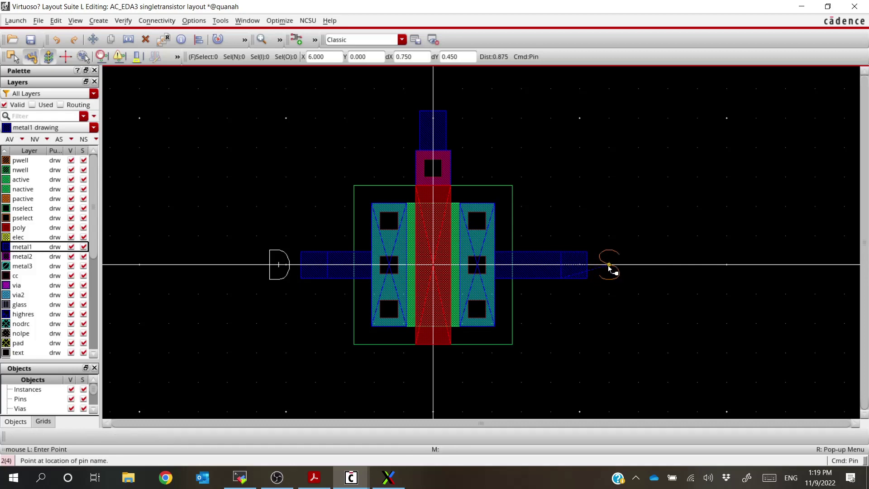
left_click(611, 272)
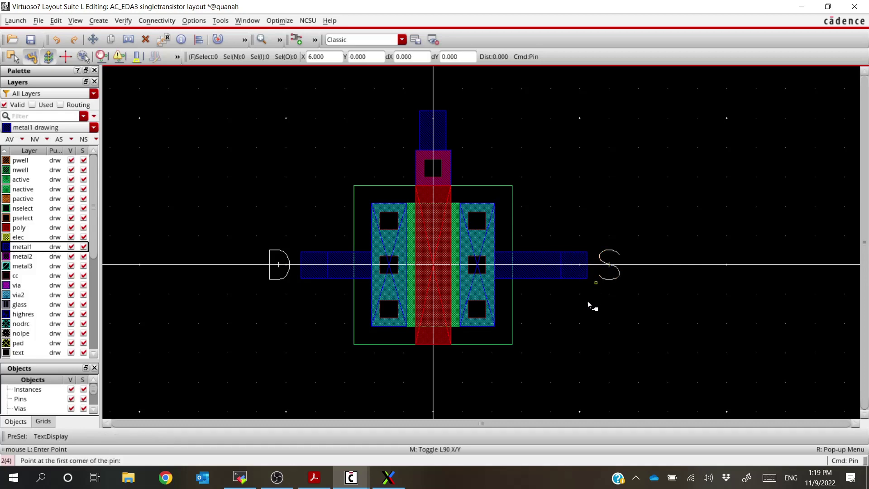
Draw the G pin about 0.9 wide near the top of the gate's metal1 path, with its label above at X 0.
left_click(420, 115)
left_click(447, 135)
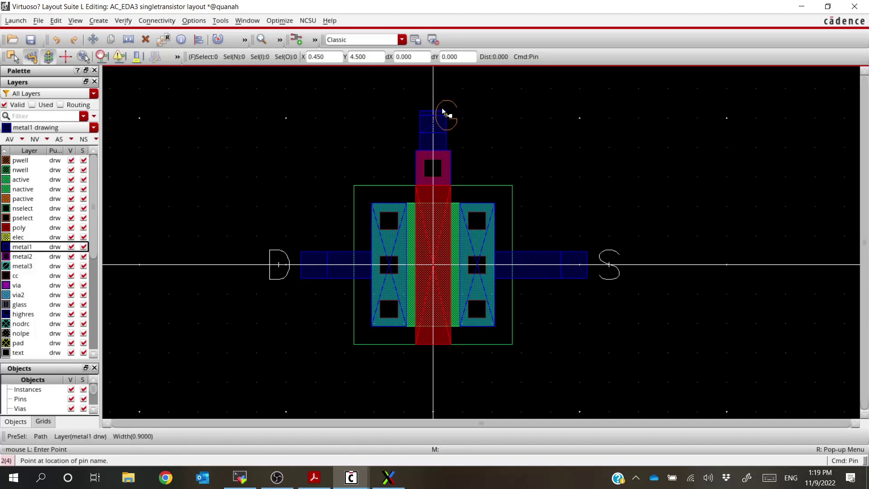
left_click(434, 89)
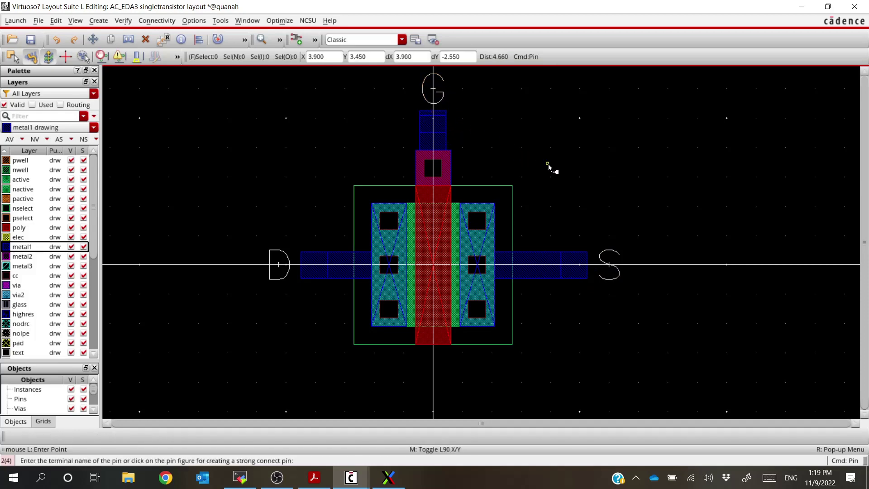
End pin creation and turn off the display of pin names in the layout's display options.
key("Escape")
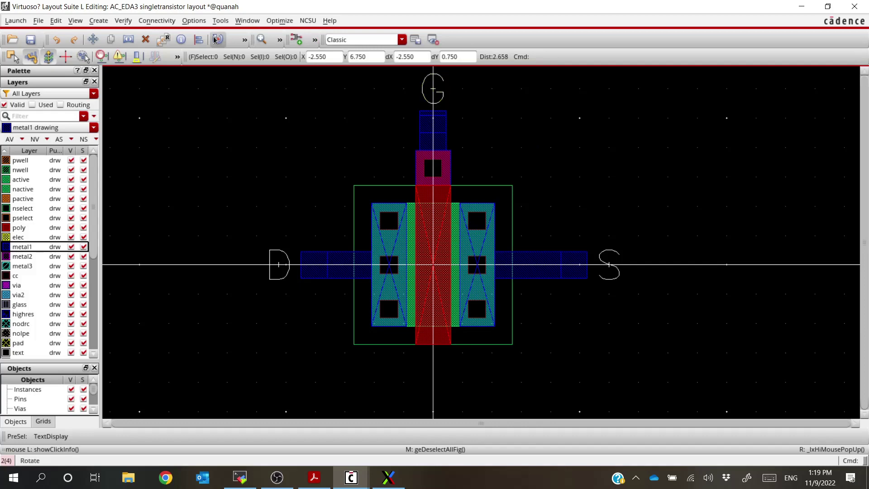
left_click(203, 21)
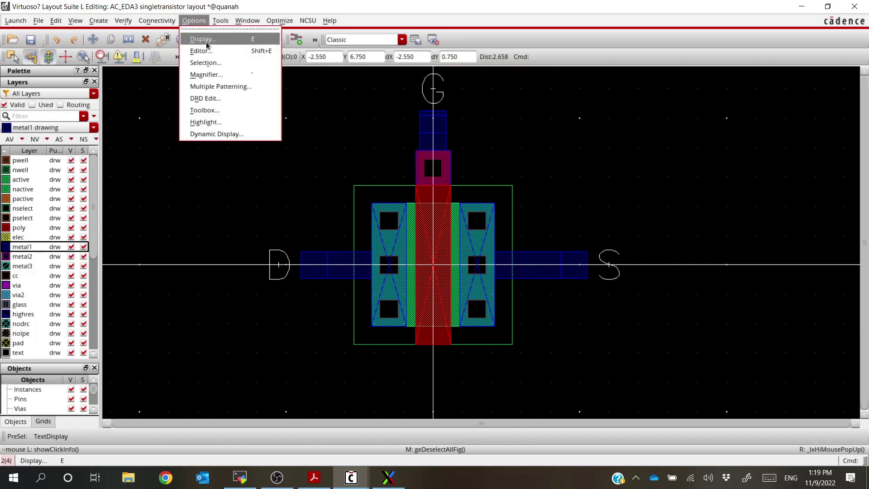
left_click(205, 36)
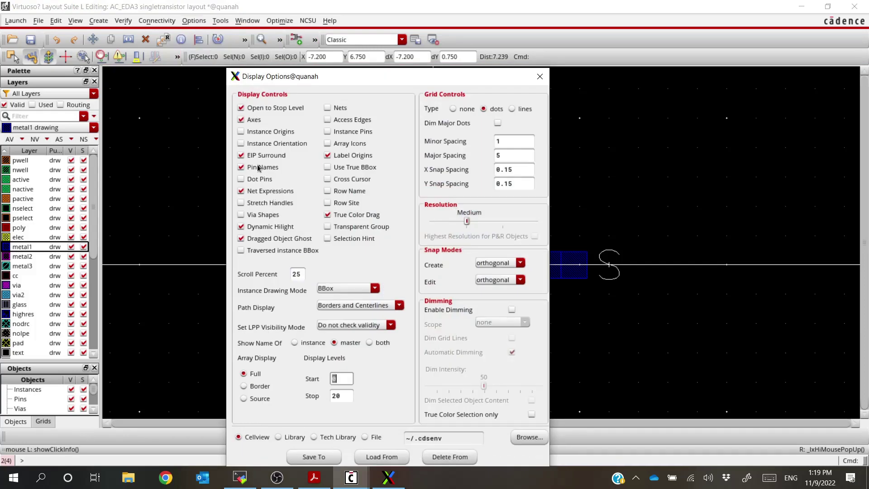
left_click(241, 168)
left_click(240, 167)
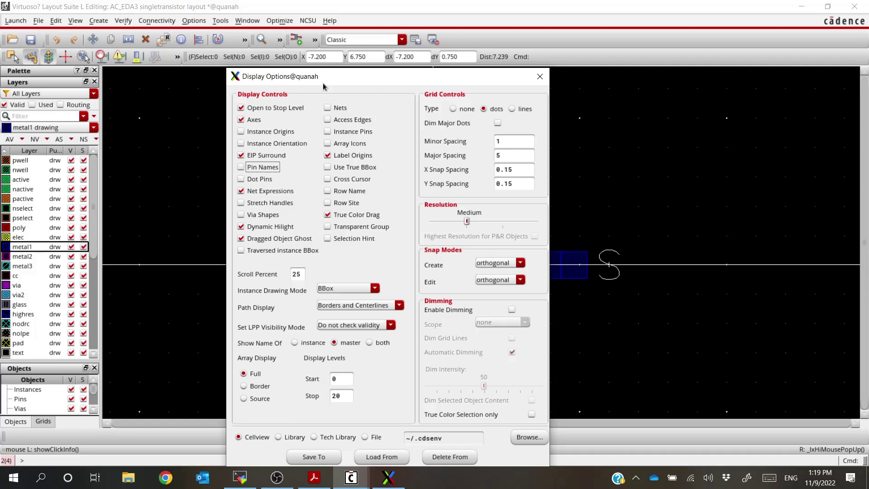
left_click(419, 66)
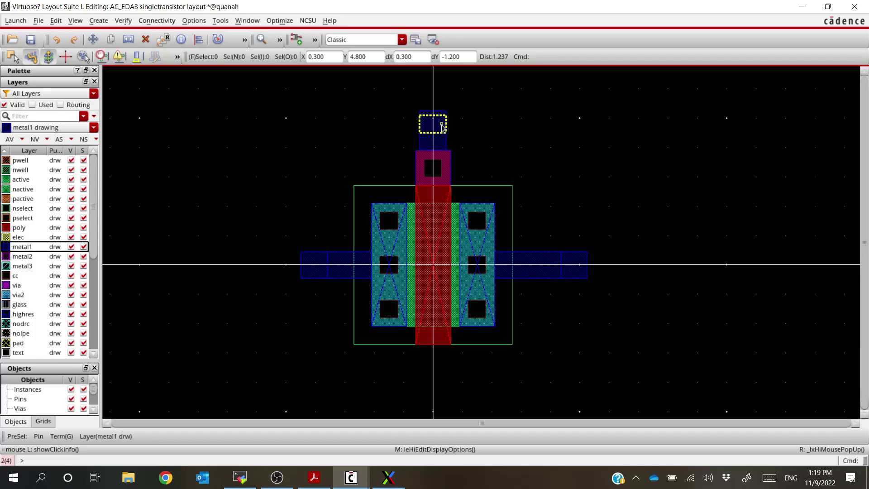
Turn the display of pin names back on in the display options.
left_click(199, 21)
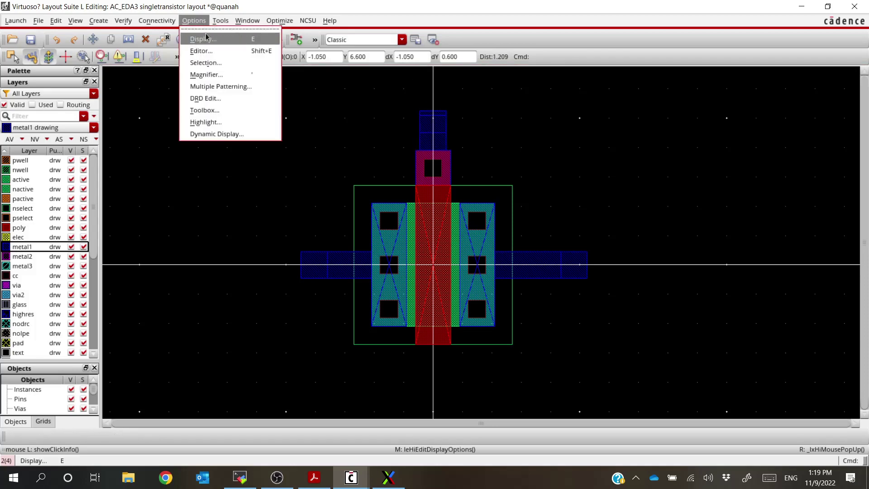
left_click(208, 39)
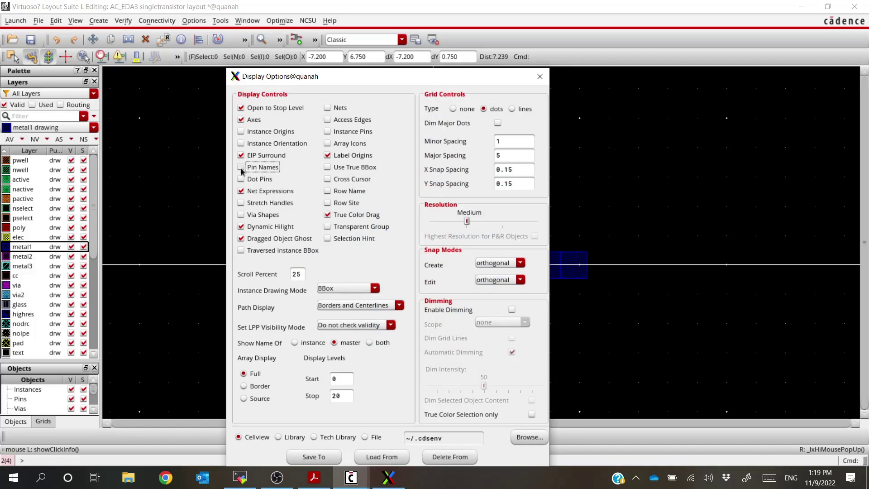
key("Return")
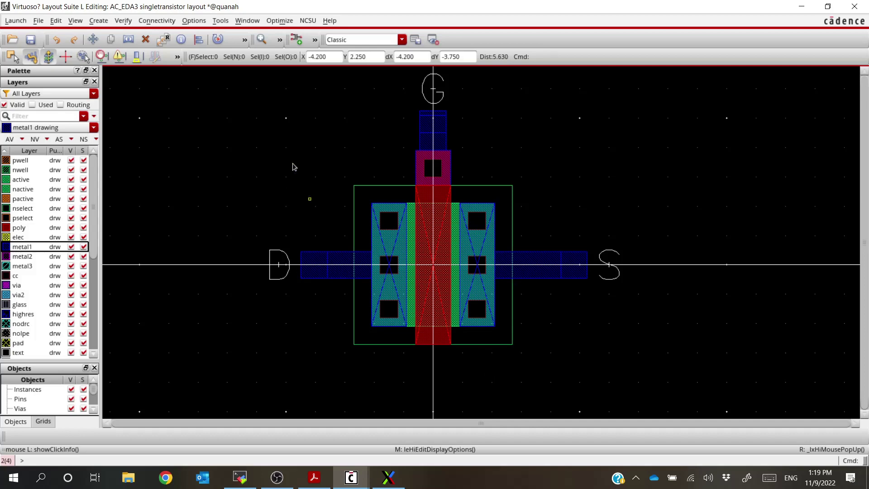
Save the layout and run a flat, full DRC with the divaDRC.rul rules file.
left_click(31, 40)
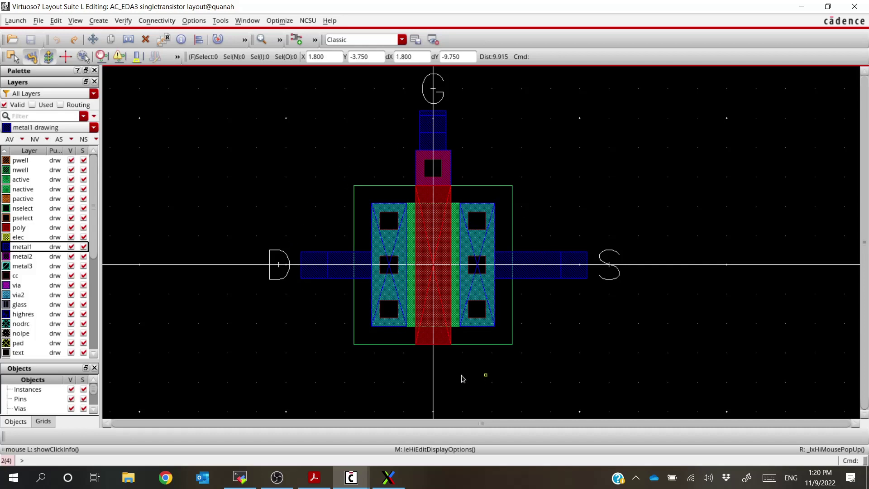
left_click(123, 21)
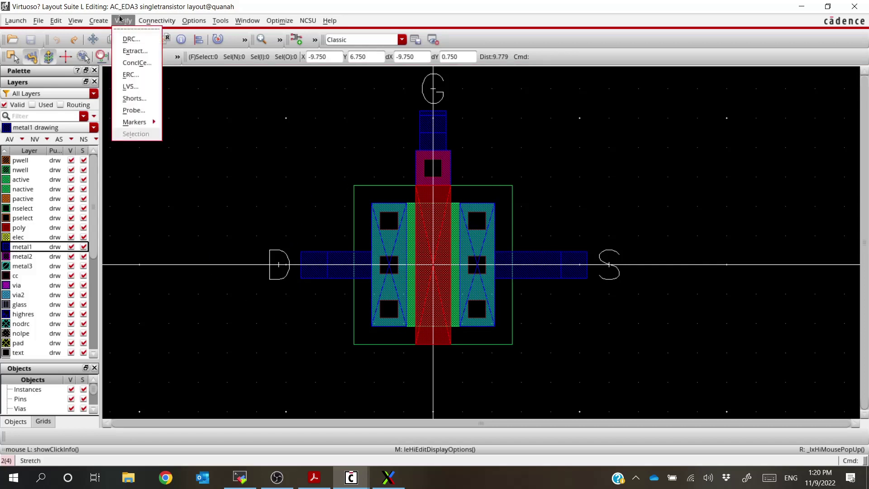
left_click(143, 43)
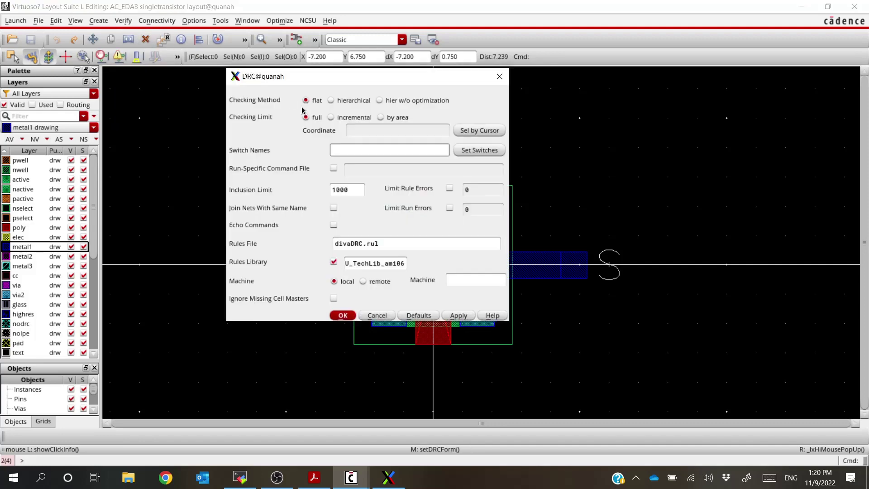
left_click_drag(347, 86, 187, 101)
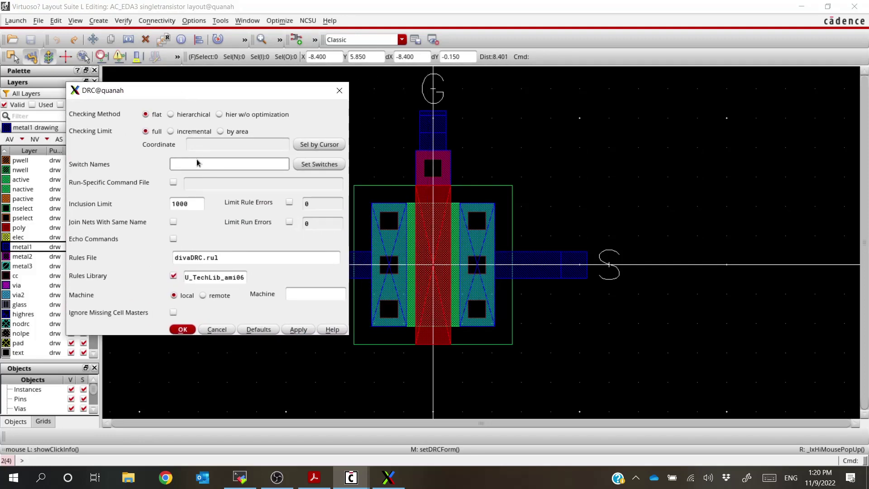
left_click(185, 330)
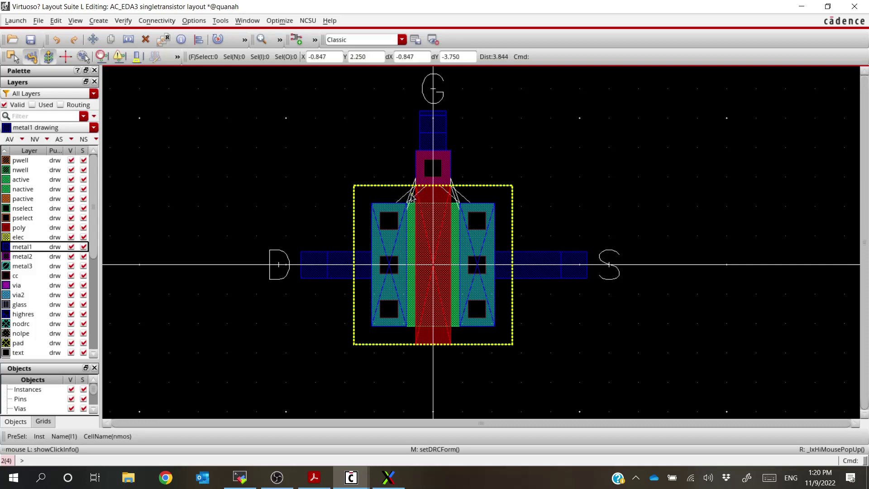
Examine the DRC error markers around the gate contact and read the violated rules summary in the Virtuoso log window.
scroll(410, 197, "down", 2, "ctrl")
scroll(410, 197, "up", 3, "ctrl")
scroll(410, 198, "down", 2, "ctrl")
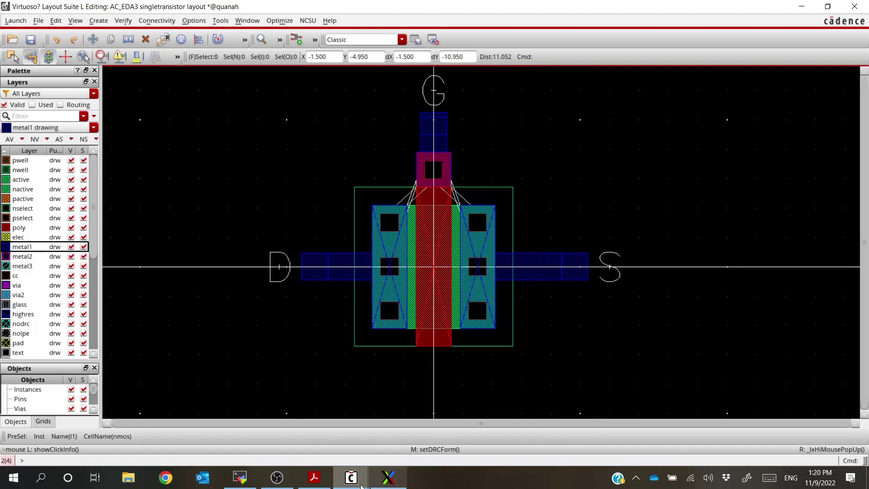
mouse_move(351, 478)
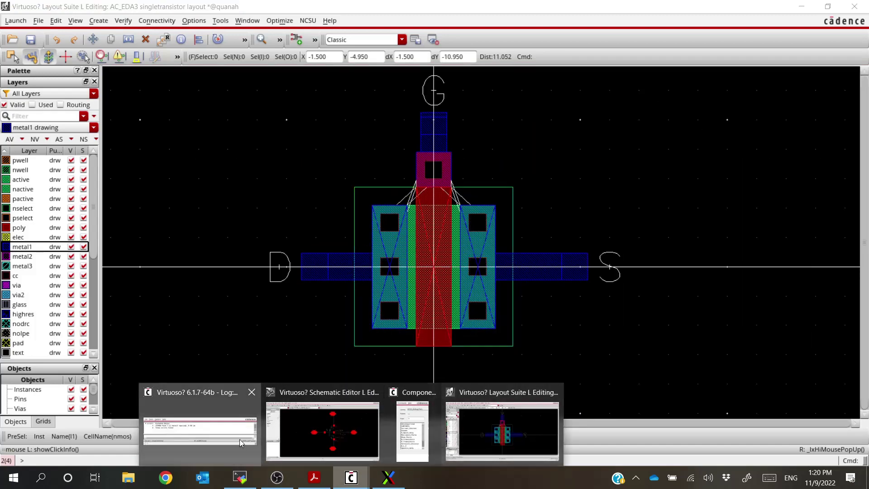
left_click(199, 430)
left_click_drag(430, 303, 371, 295)
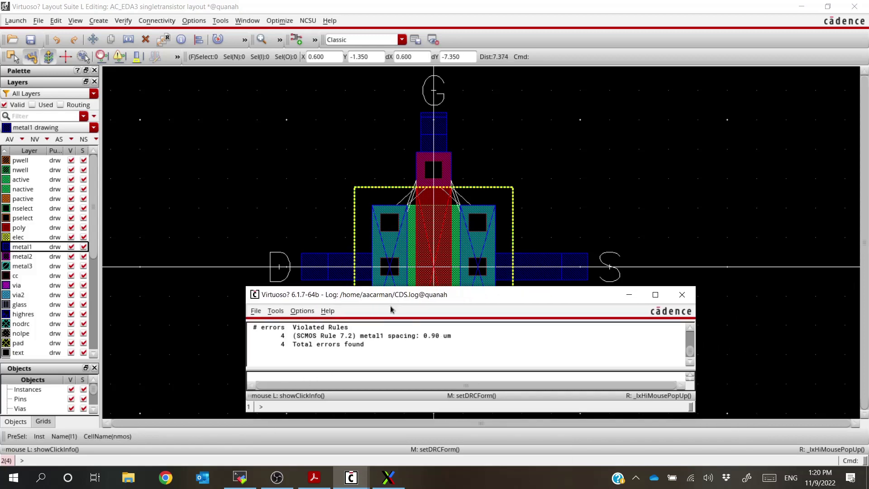
scroll(349, 347, "up", 1)
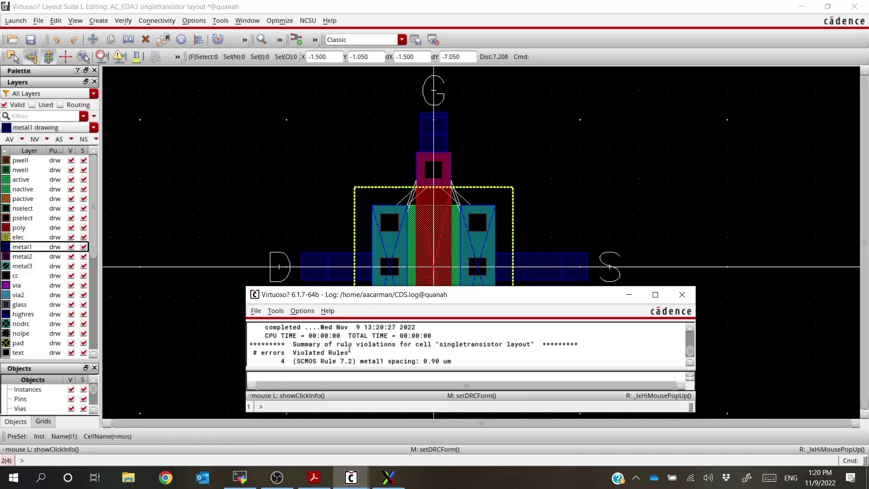
scroll(344, 347, "down", 1)
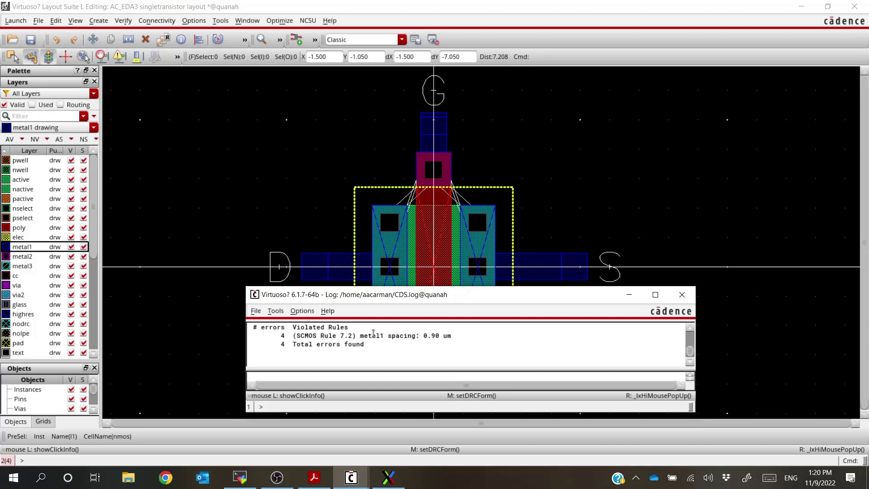
left_click_drag(362, 337, 448, 336)
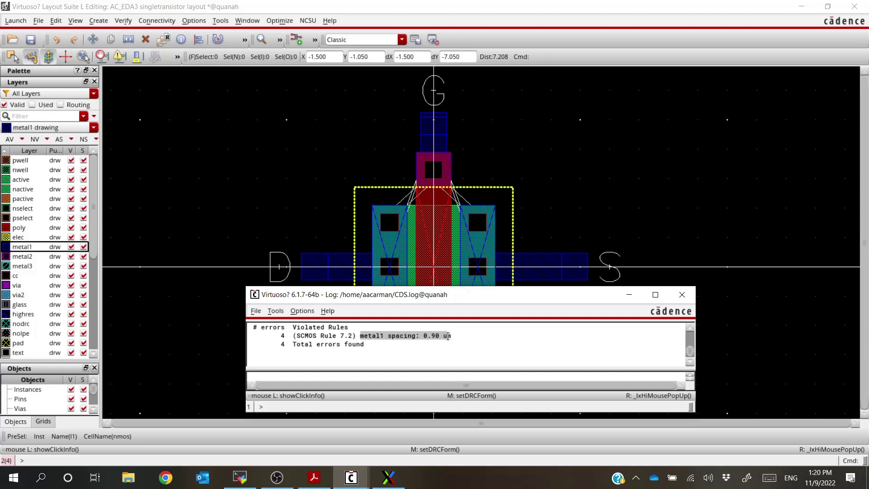
left_click(453, 336)
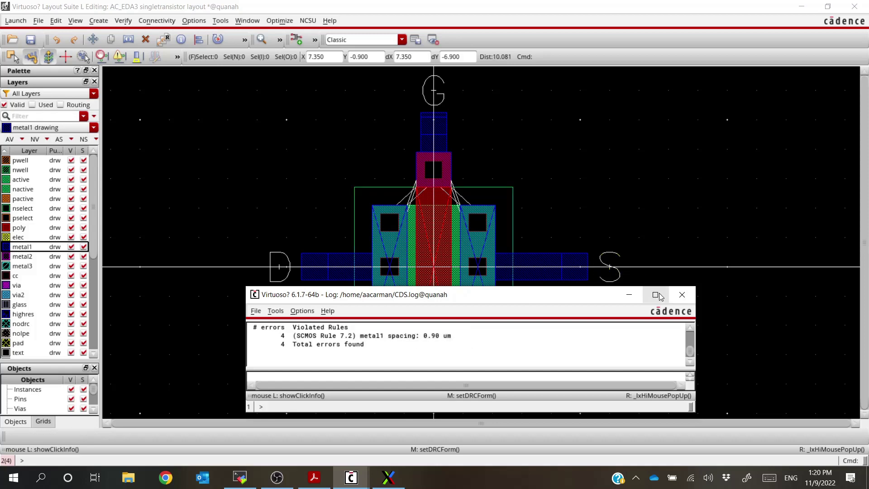
left_click(629, 296)
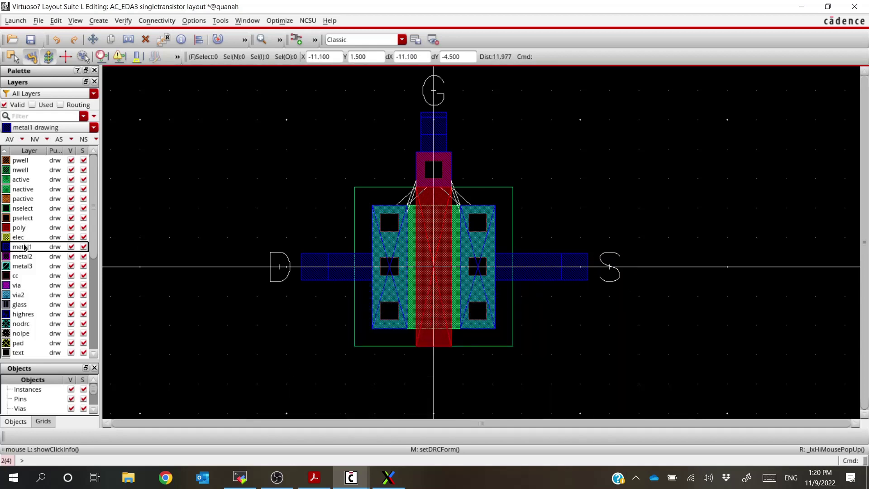
Hide every layer except metal1 to isolate the shapes around the DRC error markers.
left_click(35, 139)
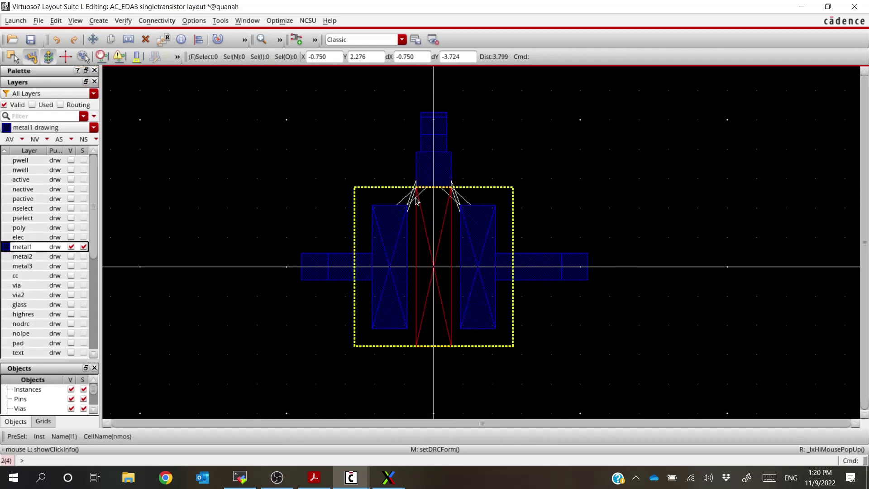
scroll(416, 201, "up", 3)
scroll(427, 199, "down", 2)
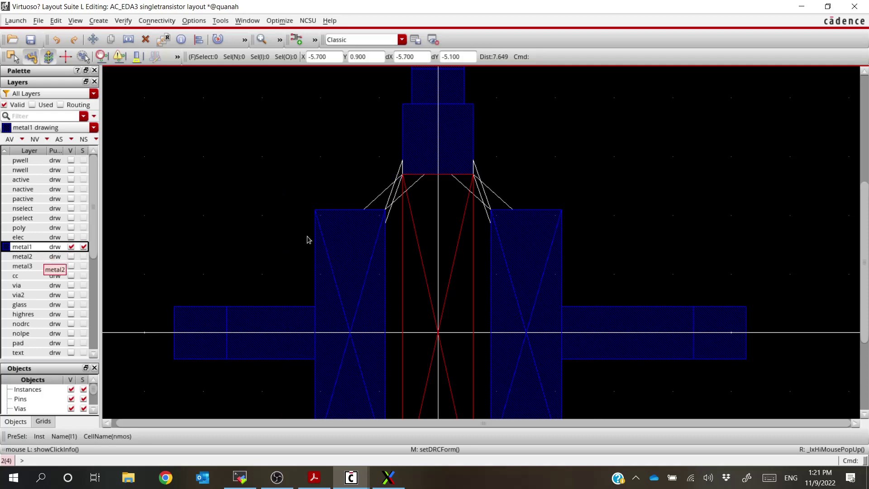
Measure the vertical gap between the left metal1 contact strip's top edge and the gate contact's metal1 with a ruler.
key("c")
left_click(123, 21)
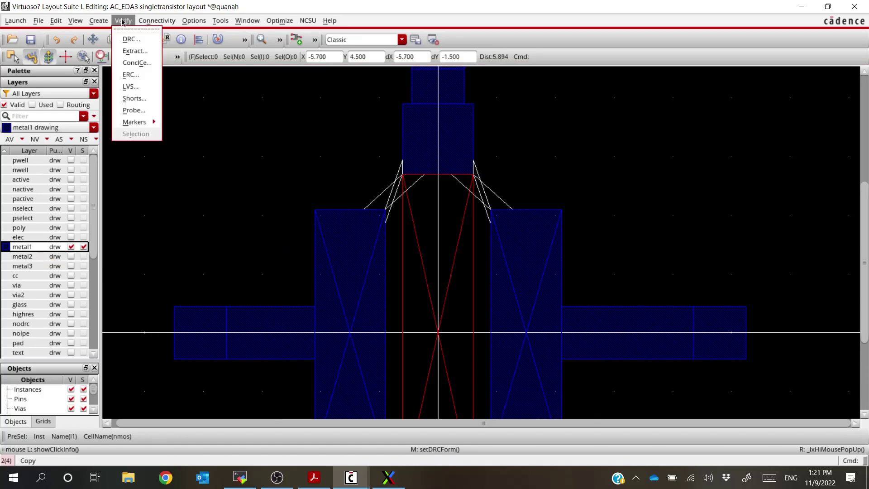
mouse_move(74, 21)
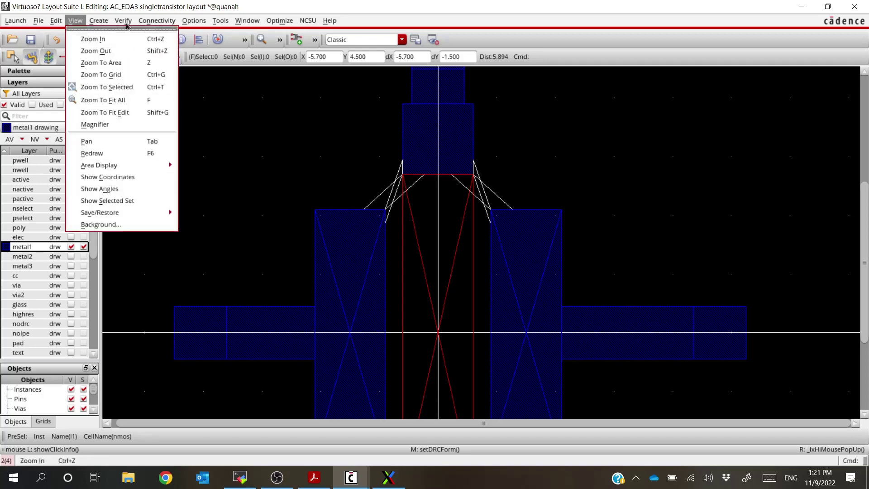
mouse_move(128, 26)
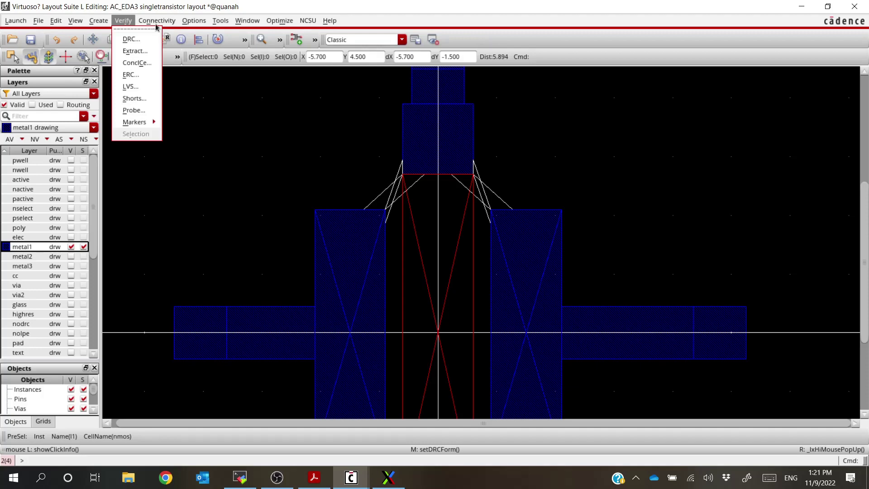
mouse_move(221, 21)
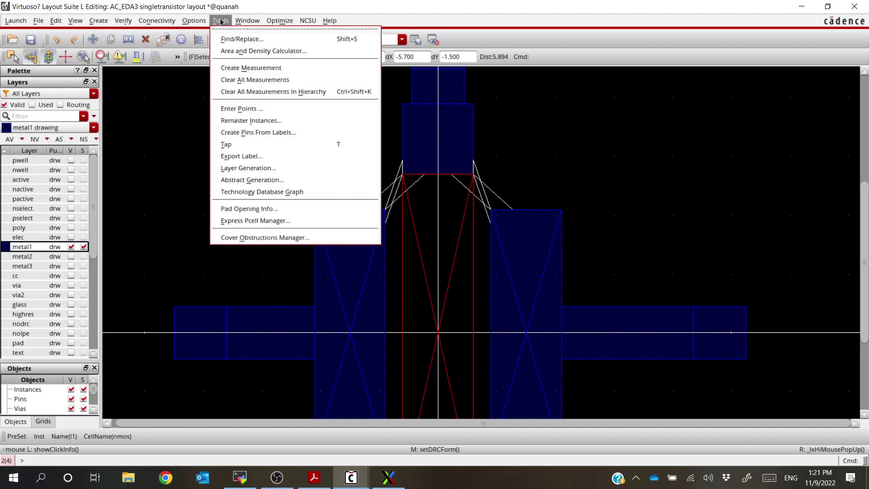
left_click(247, 68)
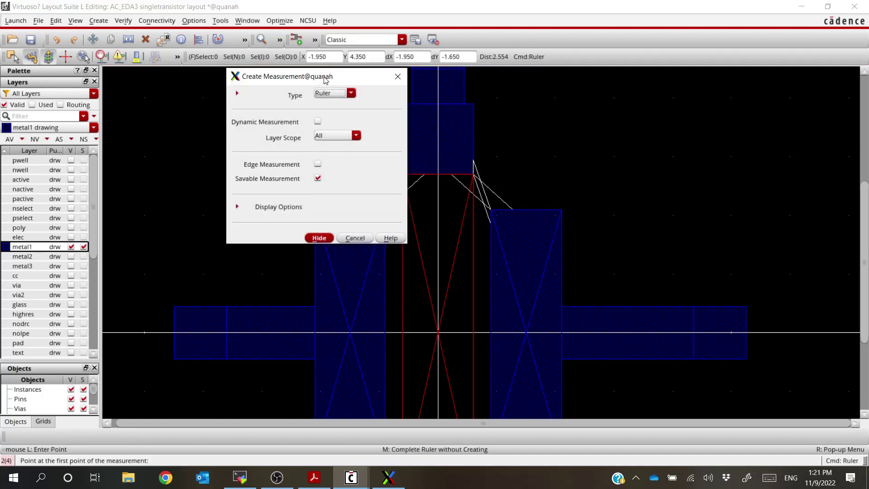
left_click_drag(324, 78, 144, 104)
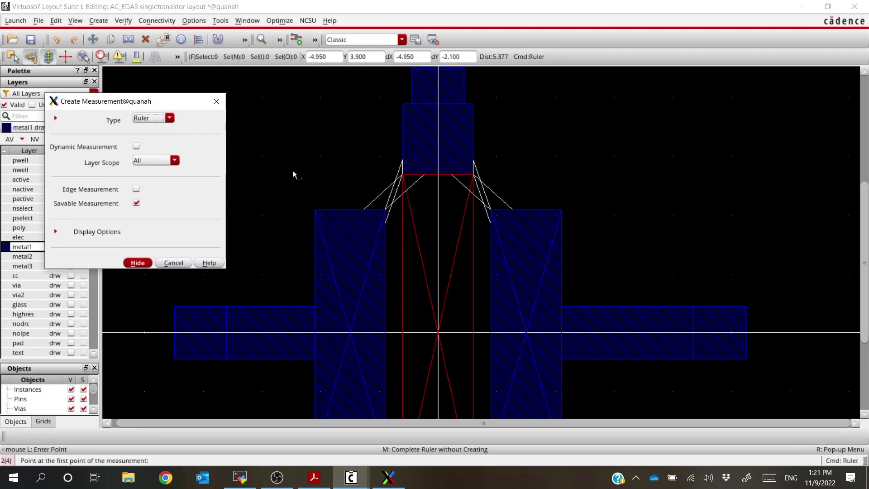
left_click(385, 210)
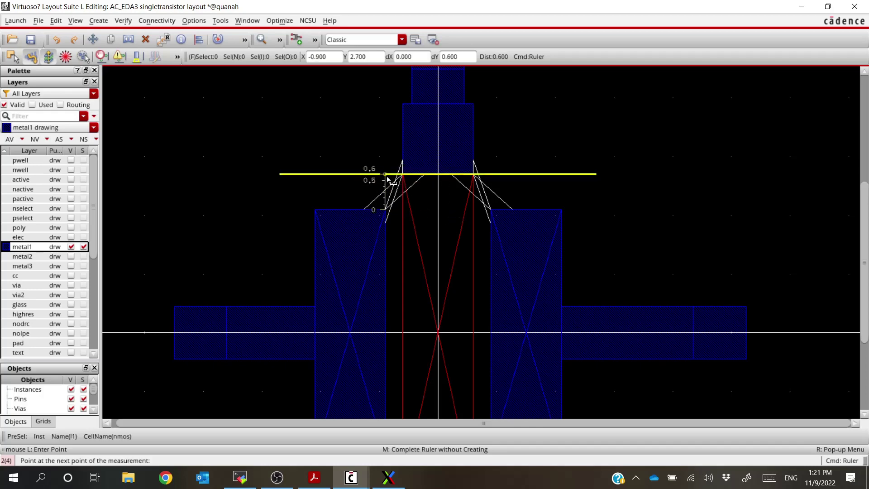
key("Escape")
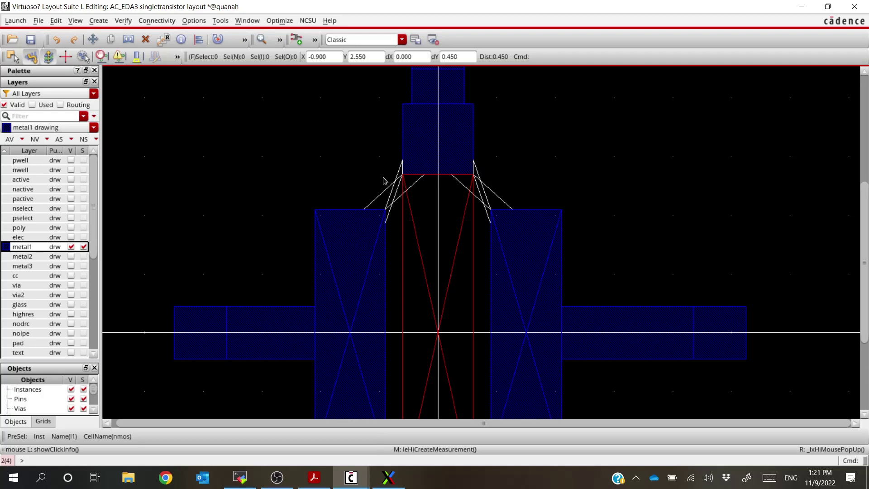
Measure the horizontal gap between the gate contact's metal1 left edge and the left metal1 contact strip with a ruler.
left_click(229, 21)
left_click(242, 67)
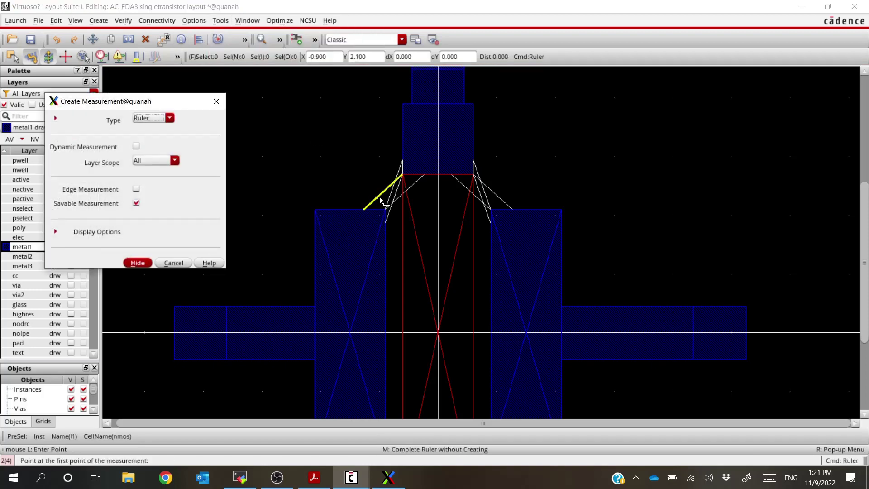
left_click(403, 165)
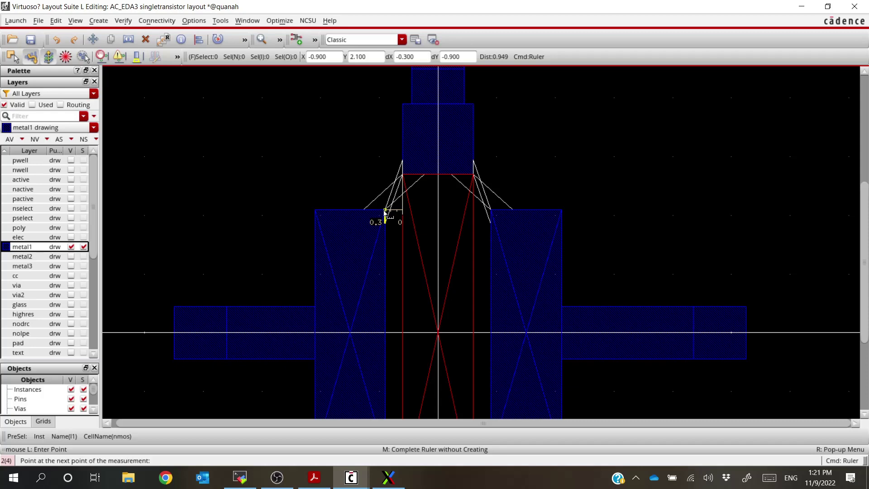
key("Escape")
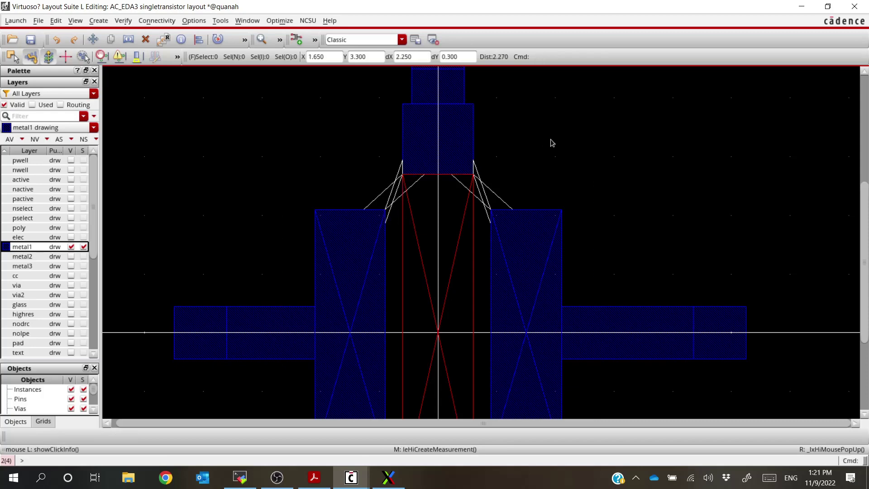
scroll(521, 173, "down", 1, "ctrl")
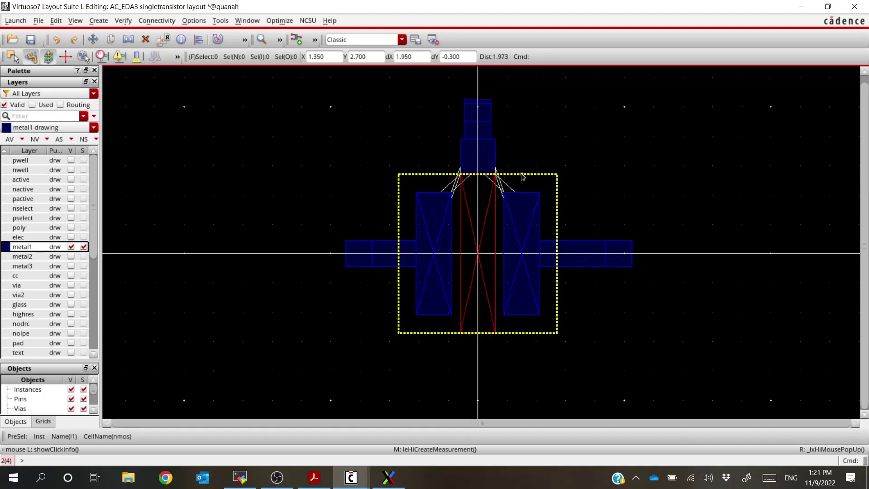
Show all layers again and move the gate contact together with its metal1 path, pin and G label up by 0.45 µm.
left_click(9, 139)
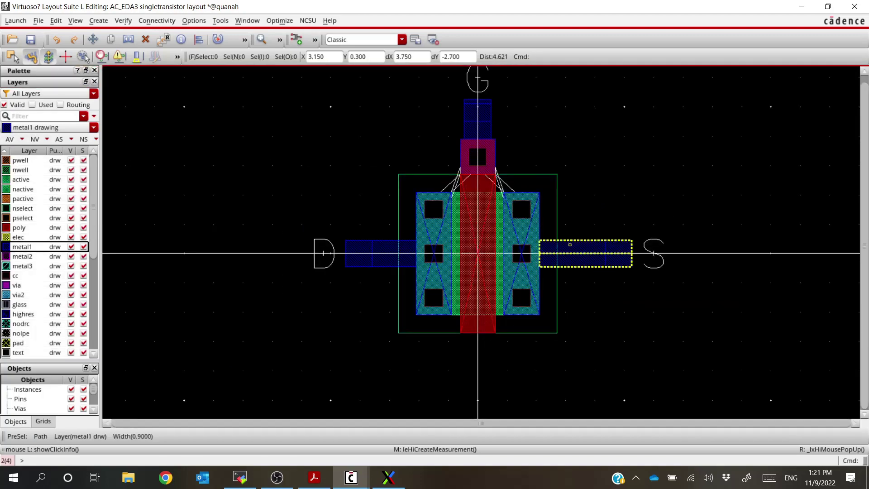
scroll(549, 254, "up", 1, "ctrl")
scroll(549, 254, "down", 1, "ctrl")
scroll(519, 164, "up", 1, "ctrl")
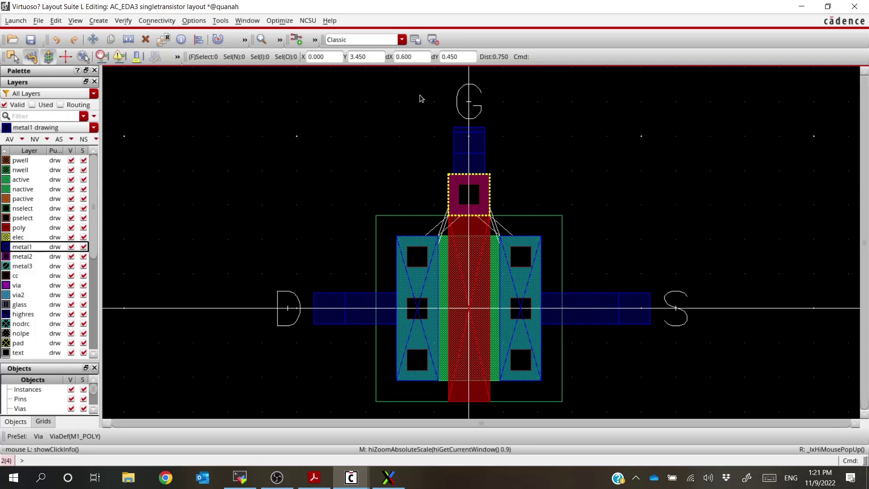
left_click_drag(422, 80, 512, 221)
key("m")
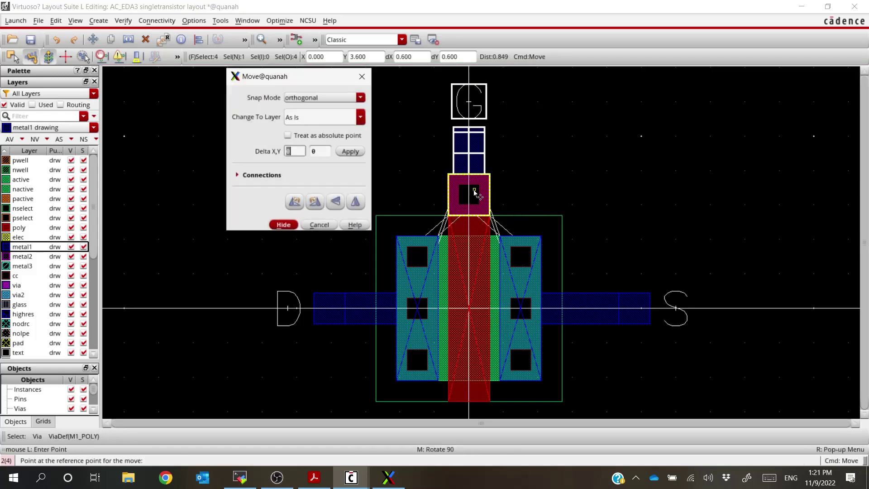
left_click(469, 196)
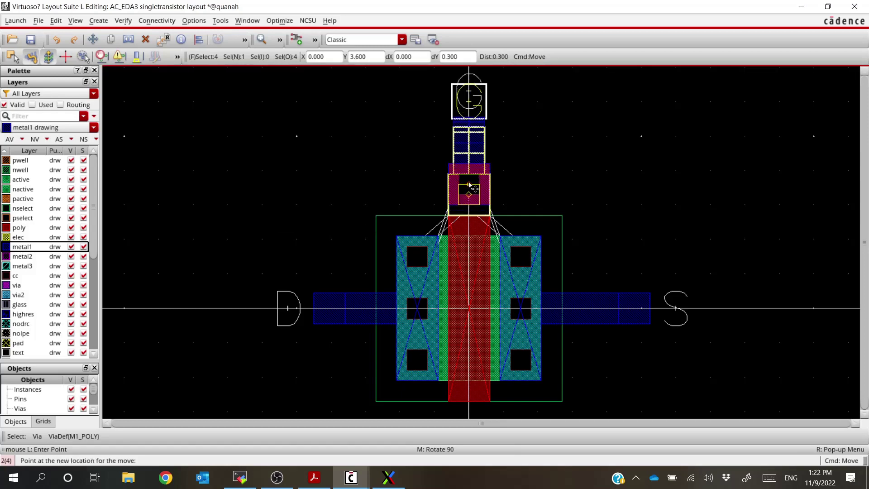
left_click(469, 180)
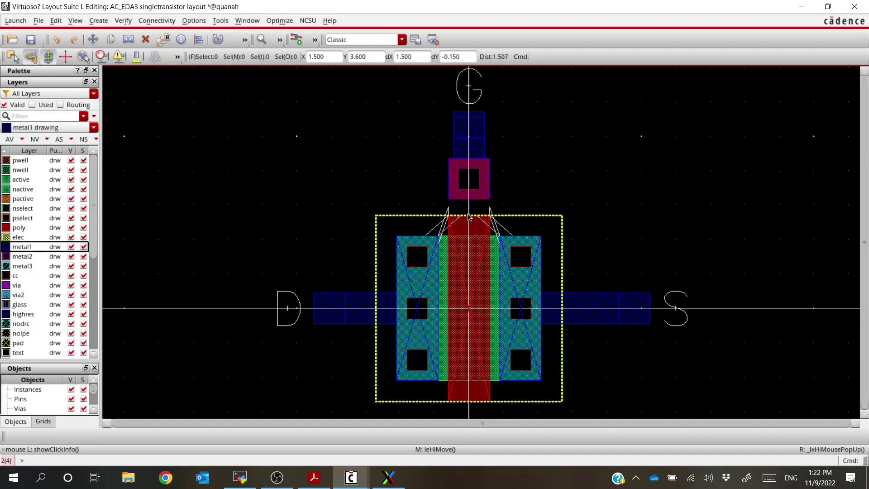
Draw a 0.6 µm wide poly path from the top of the transistor's gate poly to the gate contact's lower edge.
left_click(20, 228)
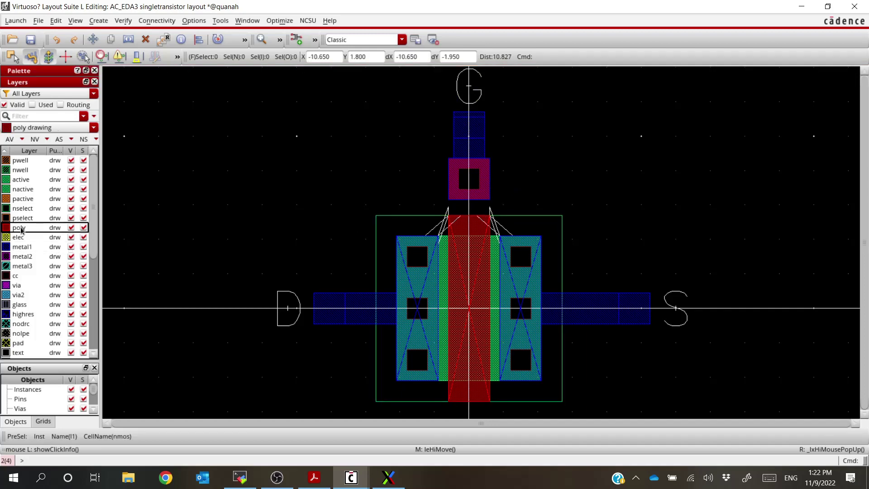
key("p")
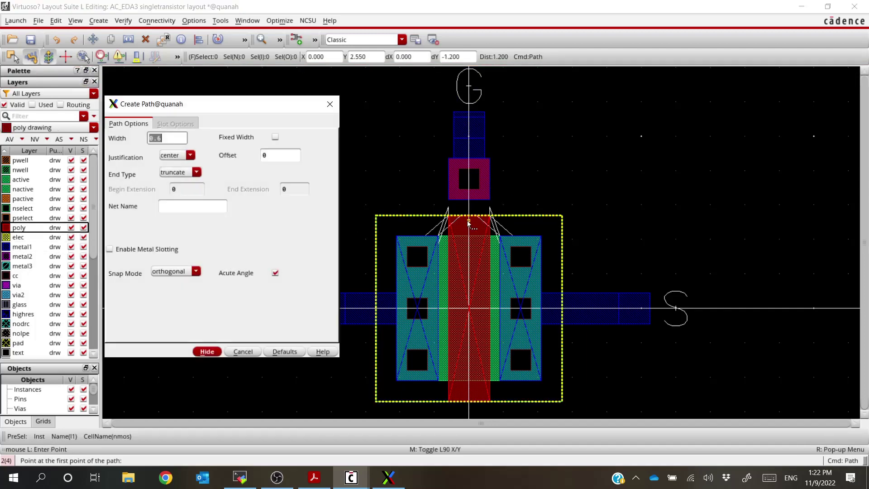
left_click(469, 216)
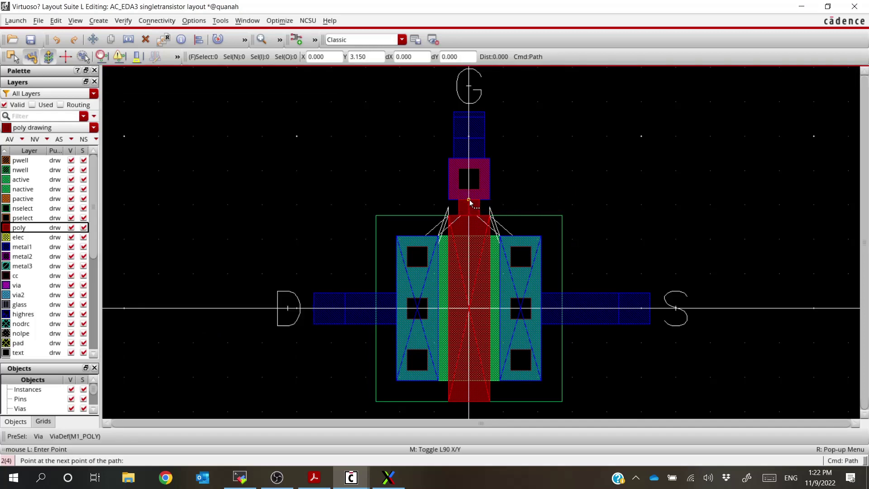
double_click(470, 201)
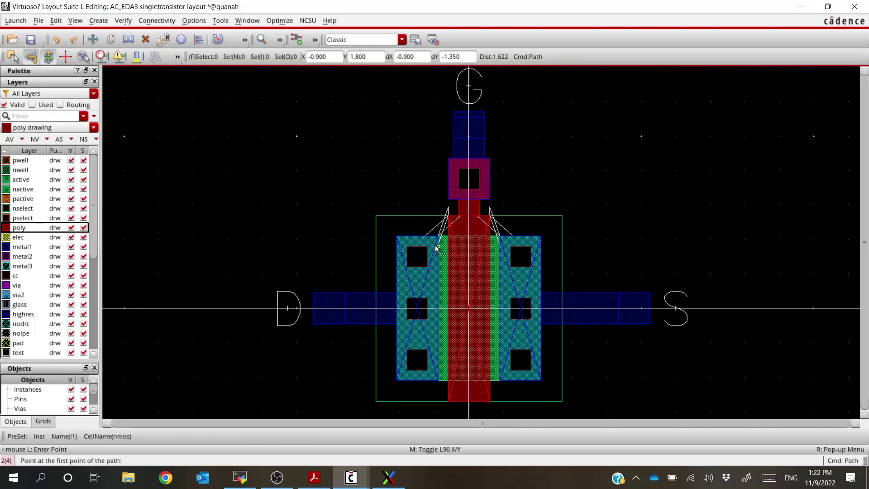
key("Escape")
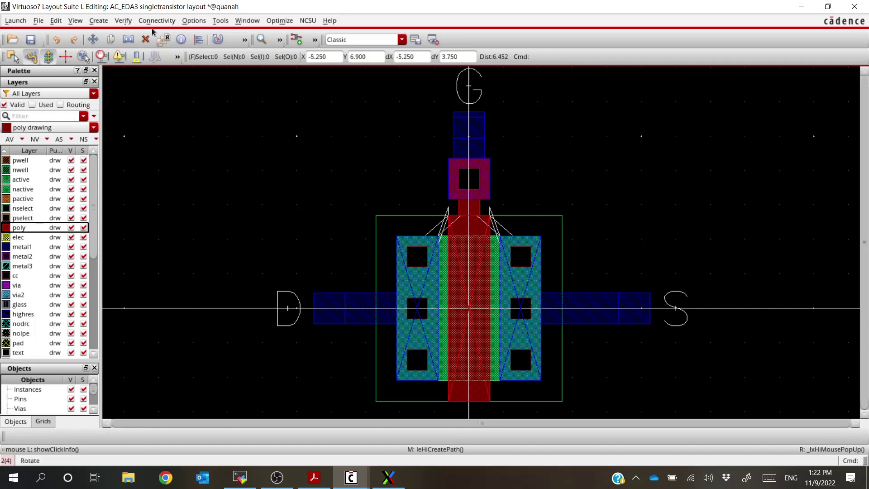
Run a full, flat DRC on the layout with the rules file divaDRC.rul.
left_click(121, 21)
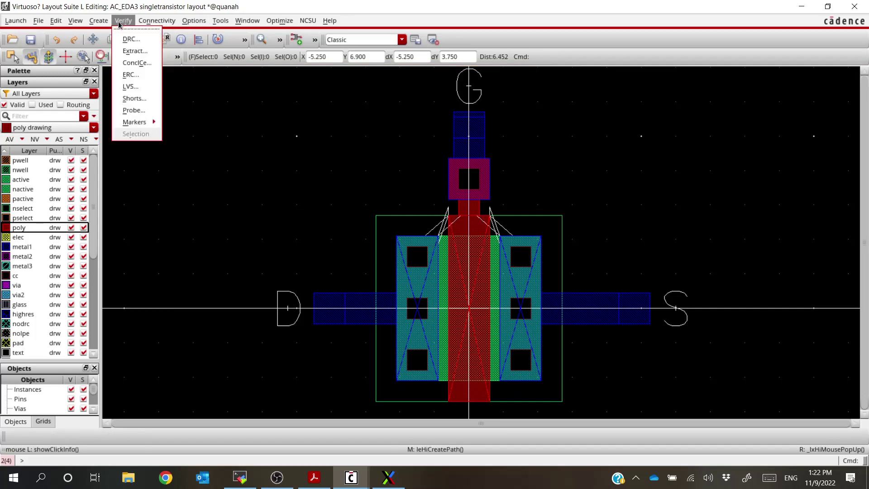
left_click(127, 38)
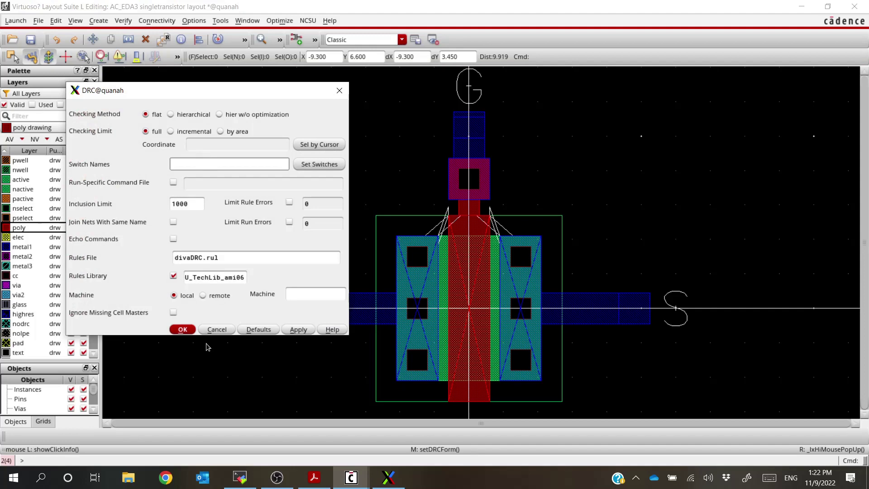
left_click(186, 330)
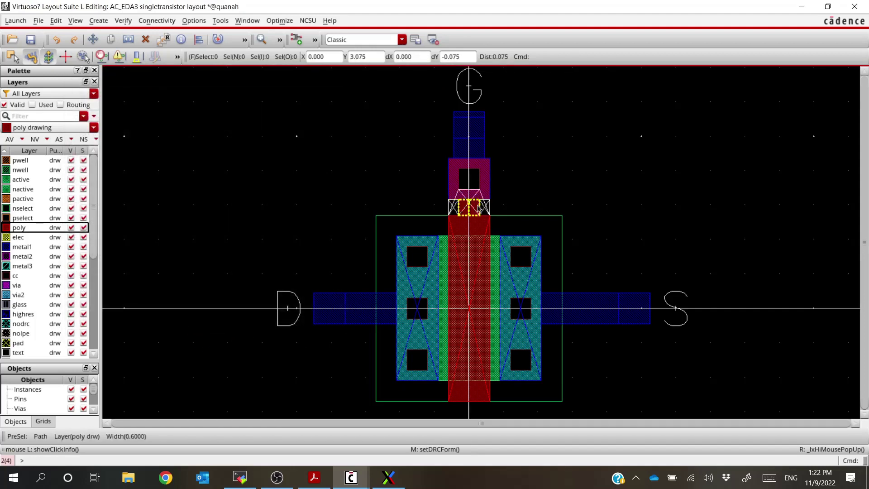
Examine the DRC markers around the new poly path and read the violated poly rules in the Virtuoso log window.
scroll(473, 212, "up", 2, "ctrl")
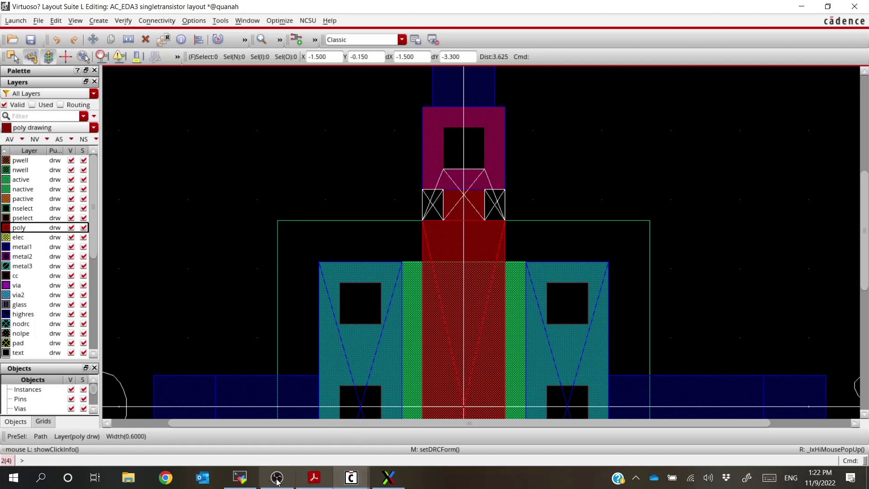
mouse_move(352, 478)
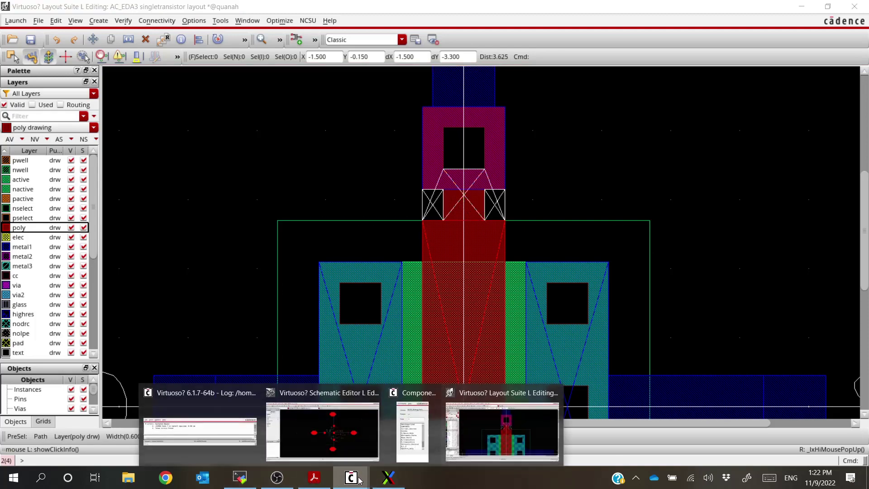
left_click(204, 422)
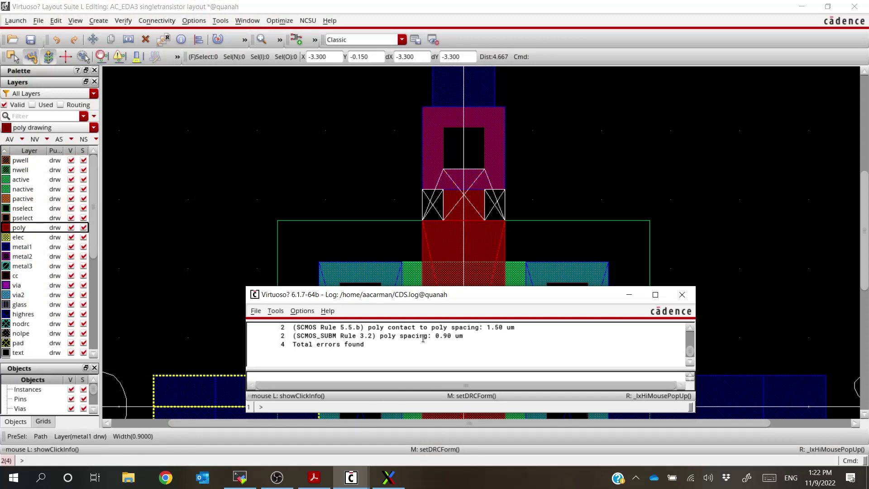
scroll(431, 335, "up", 1)
scroll(442, 341, "down", 1)
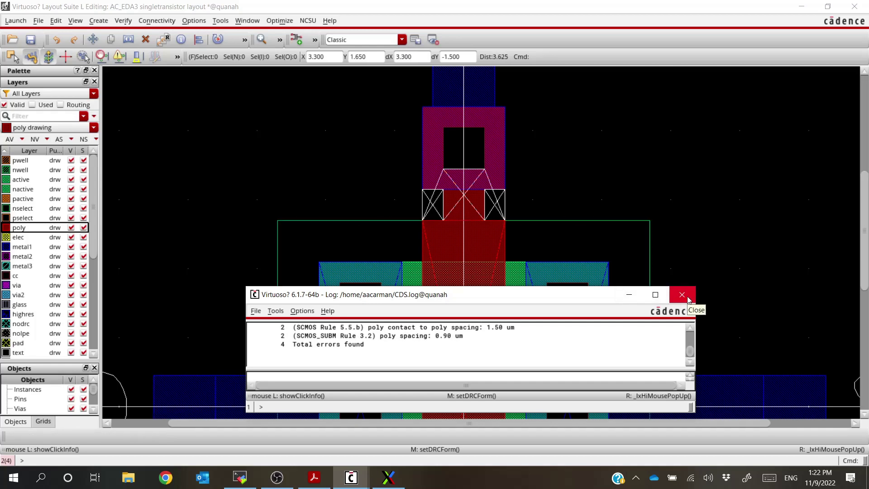
left_click(627, 297)
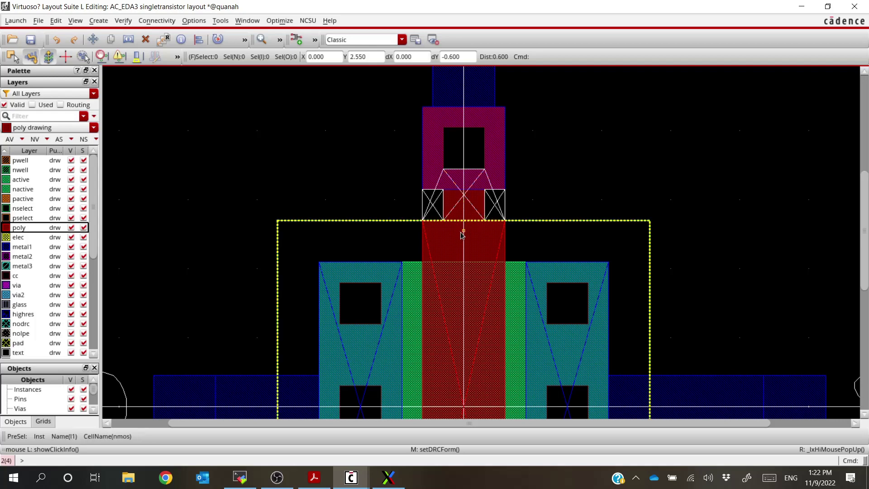
Measure the width of the transistor's gate poly with a ruler just below the connecting poly path.
left_click(194, 20)
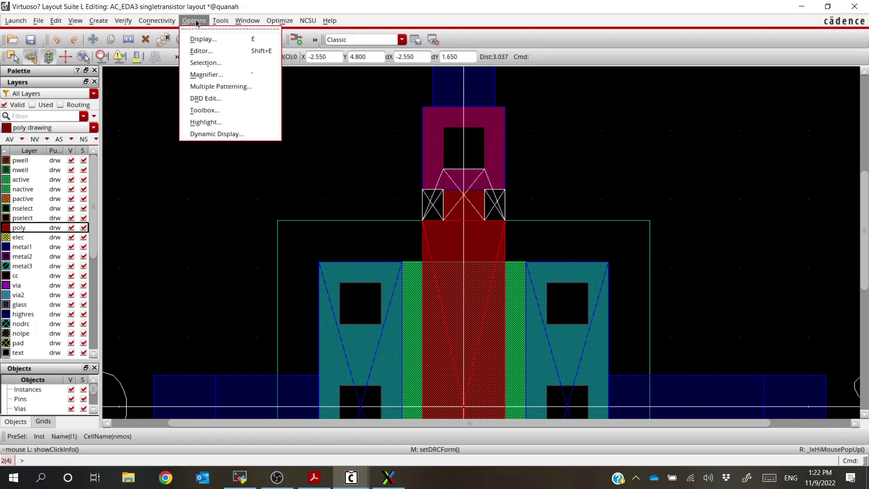
mouse_move(160, 22)
left_click(221, 20)
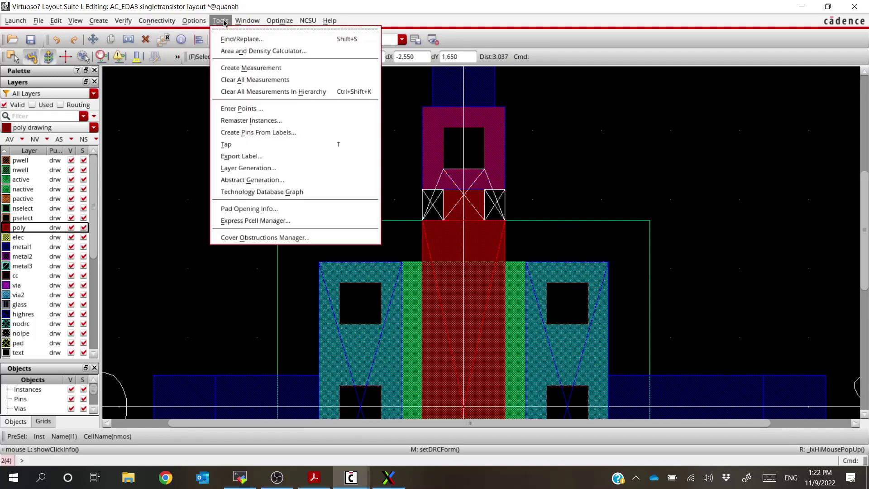
left_click(271, 68)
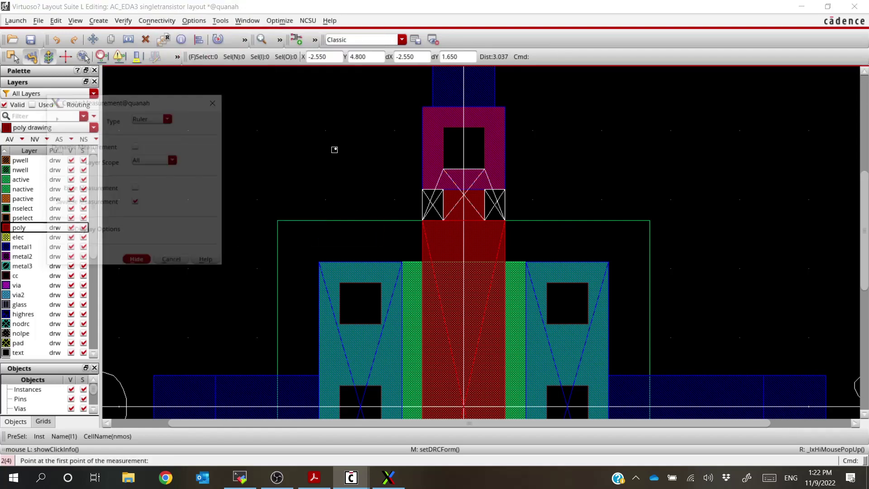
left_click(422, 240)
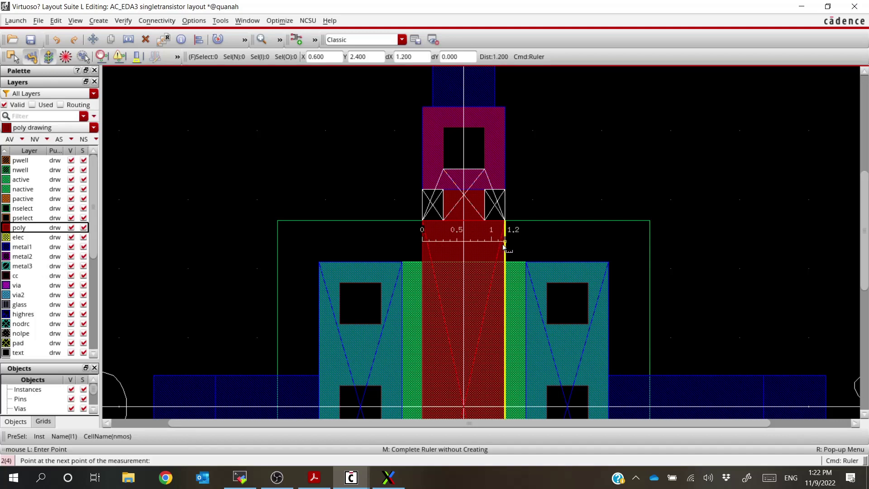
key("Escape")
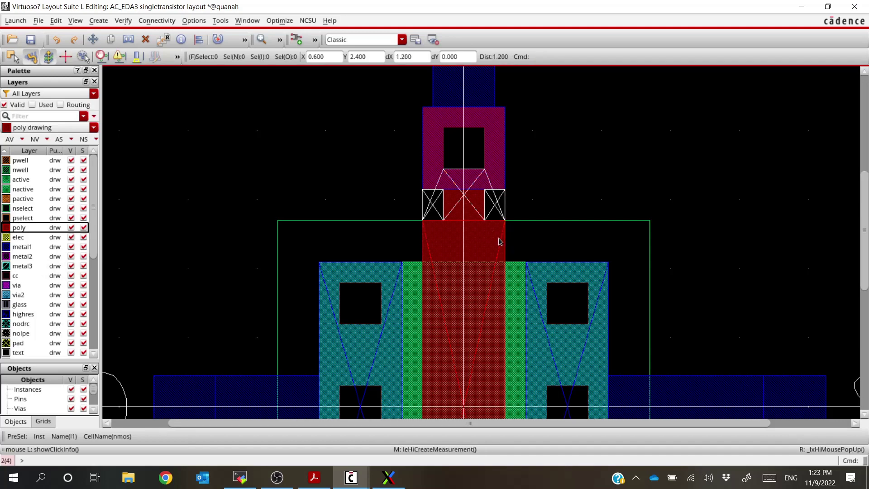
Set the width of the poly path between the gate and the gate contact to 1.2.
left_click(471, 212)
key("q")
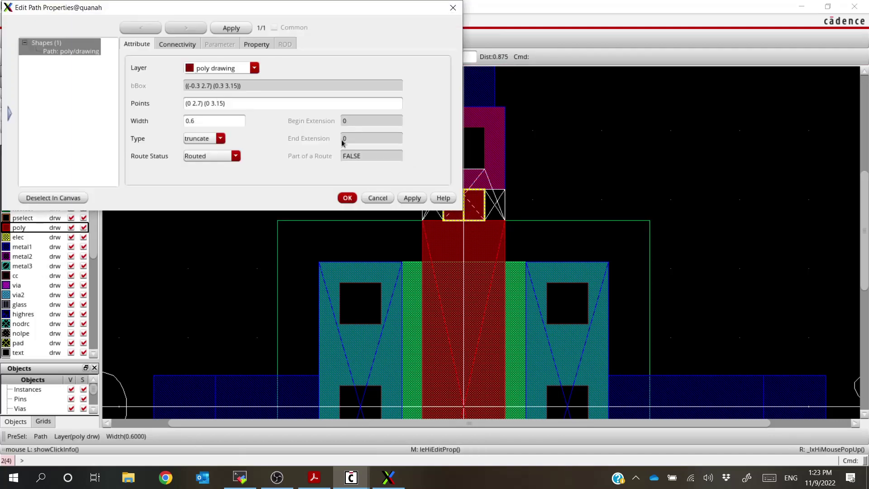
key("shift+Home")
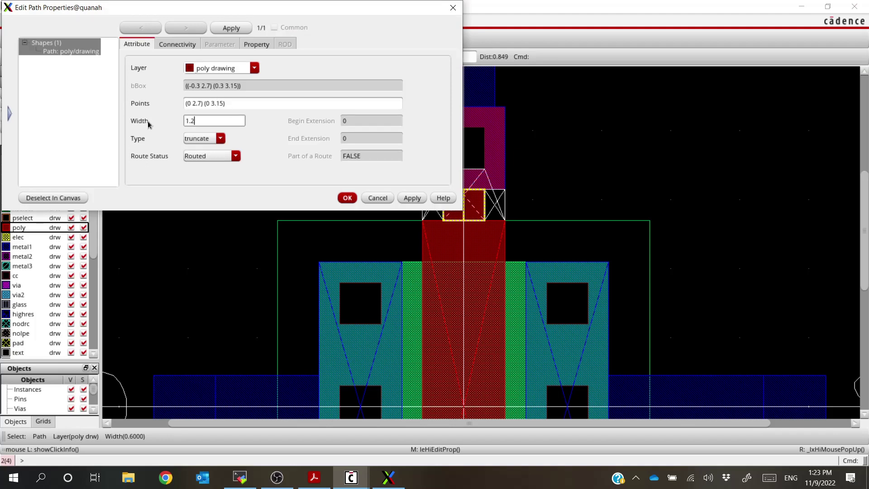
key("Return")
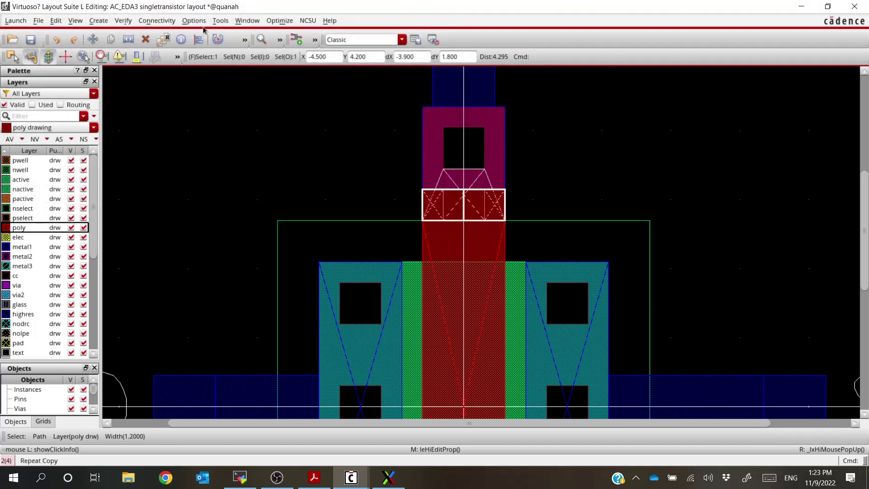
Rerun the DRC on the corrected layout and read the rule violation summary in the Virtuoso log window.
left_click(123, 20)
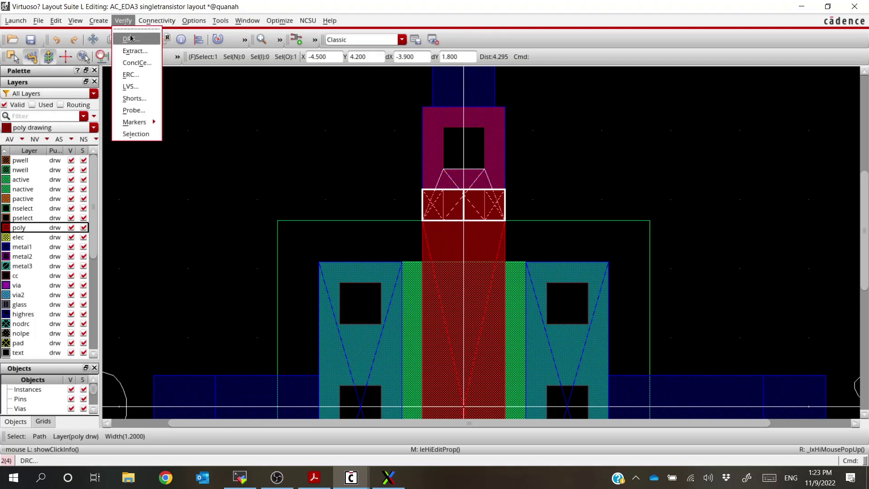
left_click(131, 38)
key("Escape")
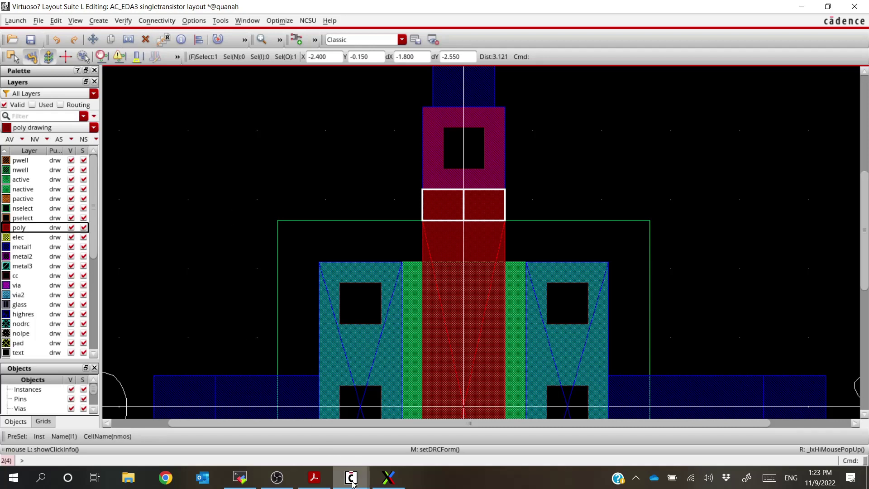
mouse_move(356, 481)
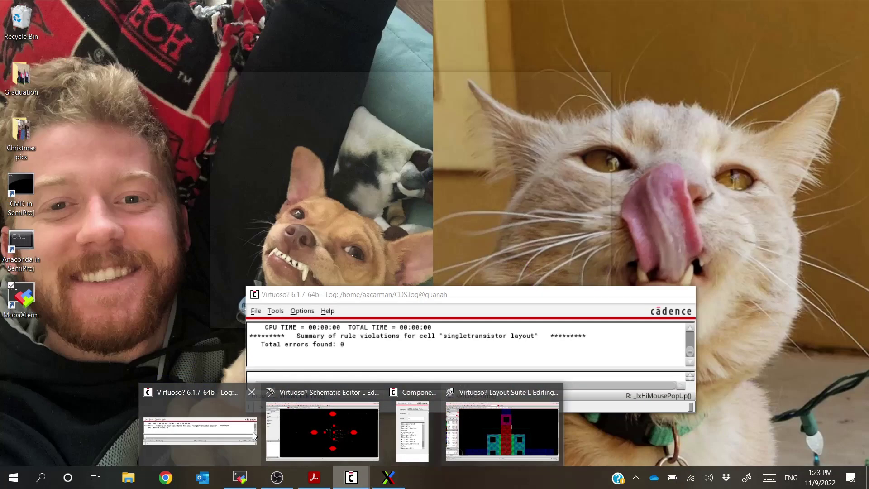
left_click(248, 432)
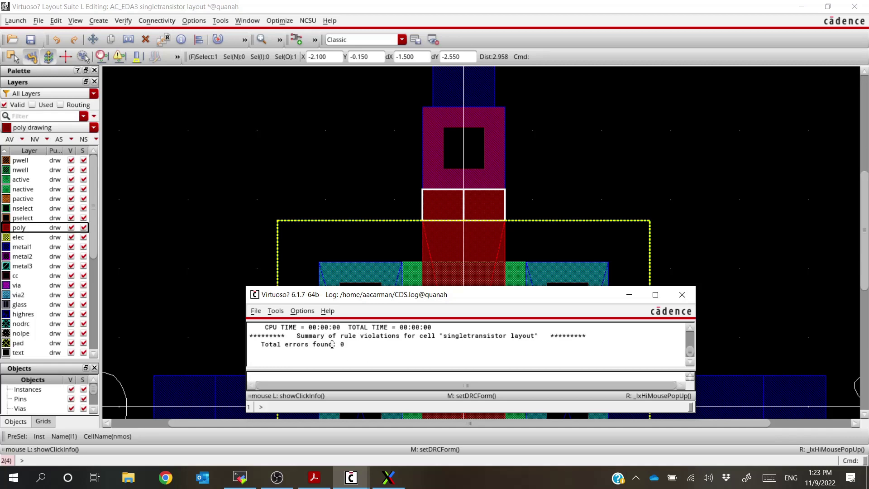
left_click(629, 294)
Deselect the poly path, check the pins in the singletransistor schematic, including body pin B, and return to the layout.
scroll(351, 295, "down", 3)
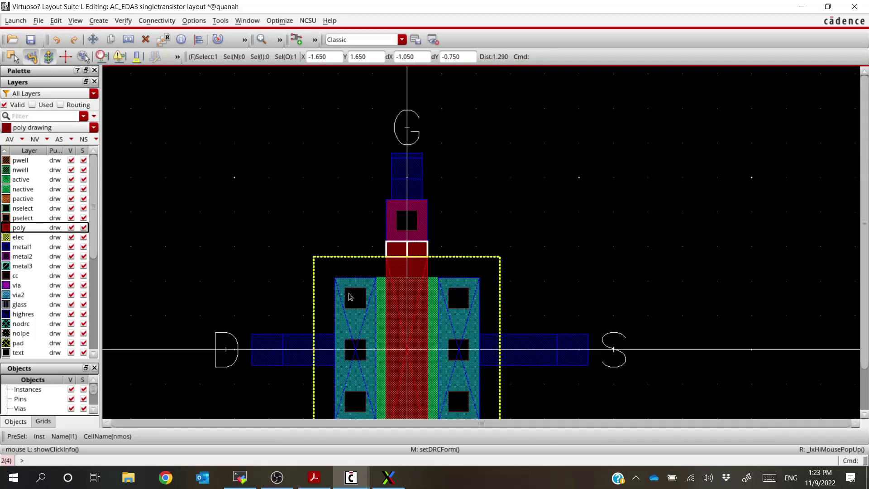
left_click(477, 268)
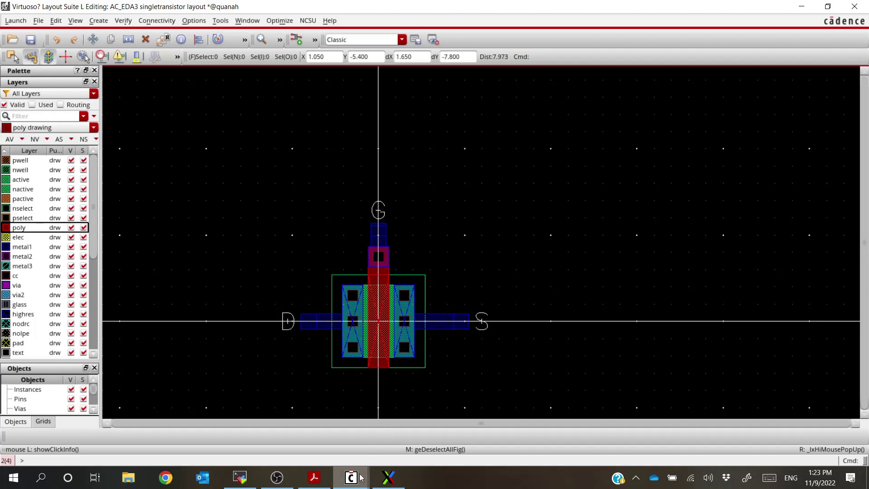
mouse_move(352, 478)
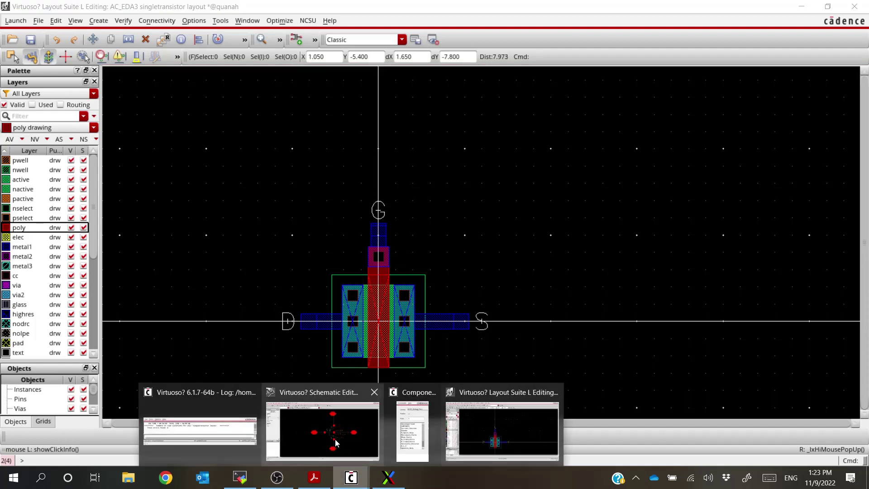
left_click(330, 430)
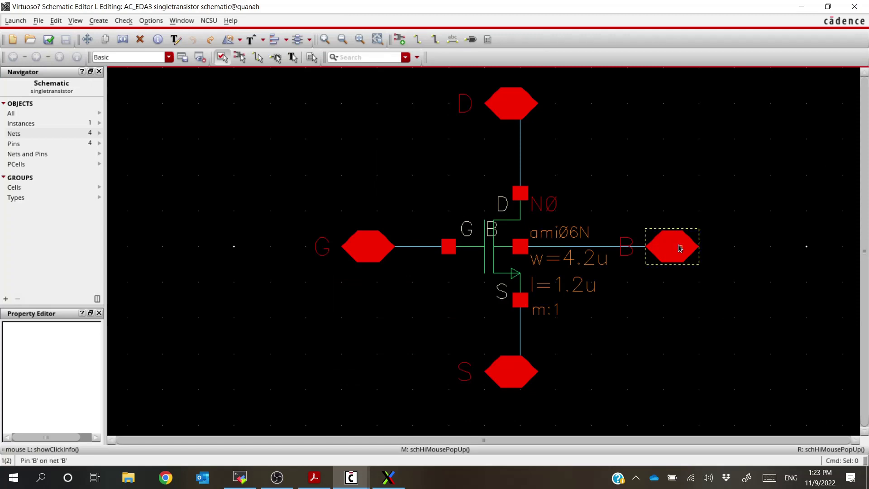
key("alt+Tab")
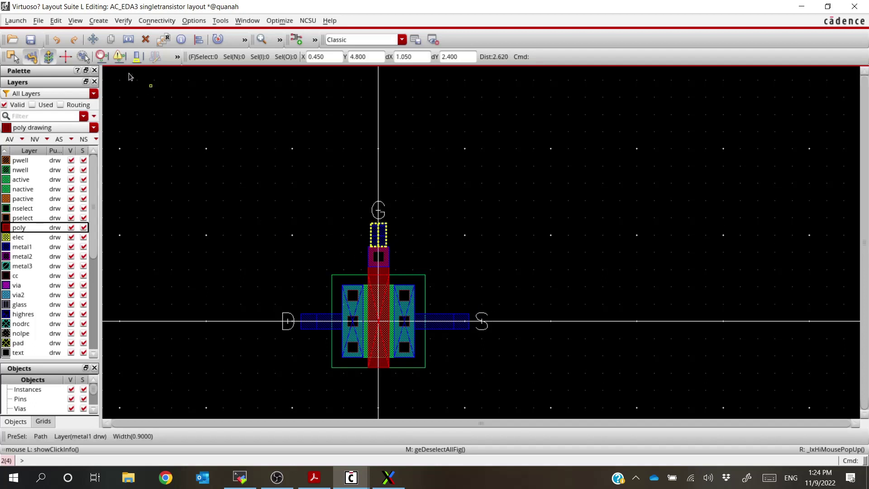
Start creating a single via with the M1_P via definition for the transistor's body contact.
left_click(108, 21)
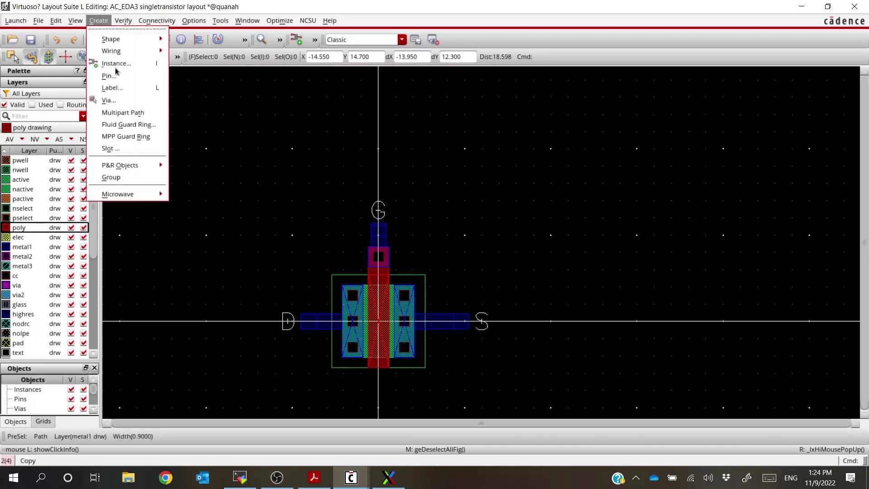
left_click(114, 100)
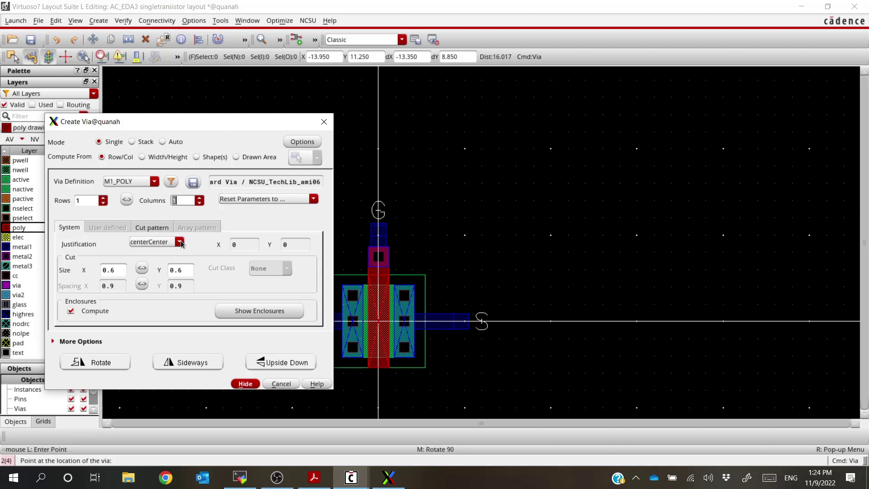
left_click(154, 183)
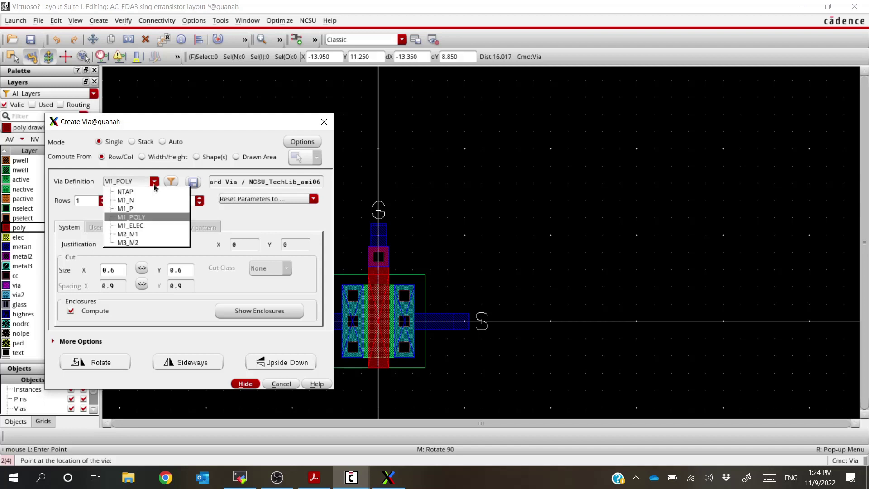
left_click(147, 208)
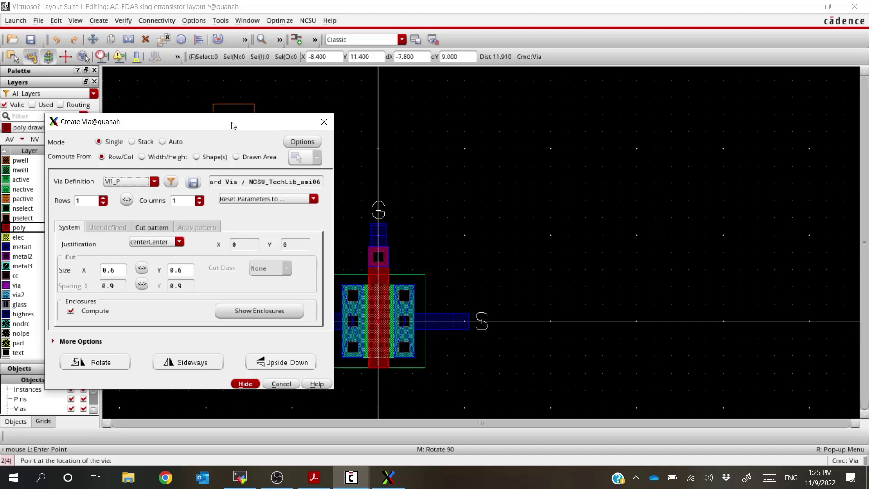
Place the M1_P via as 1 row by 2 columns in the empty area just right of the gate contact.
mouse_move(232, 125)
left_mouse_down()
mouse_move(426, 109)
mouse_move(285, 131)
mouse_move(215, 130)
left_mouse_up()
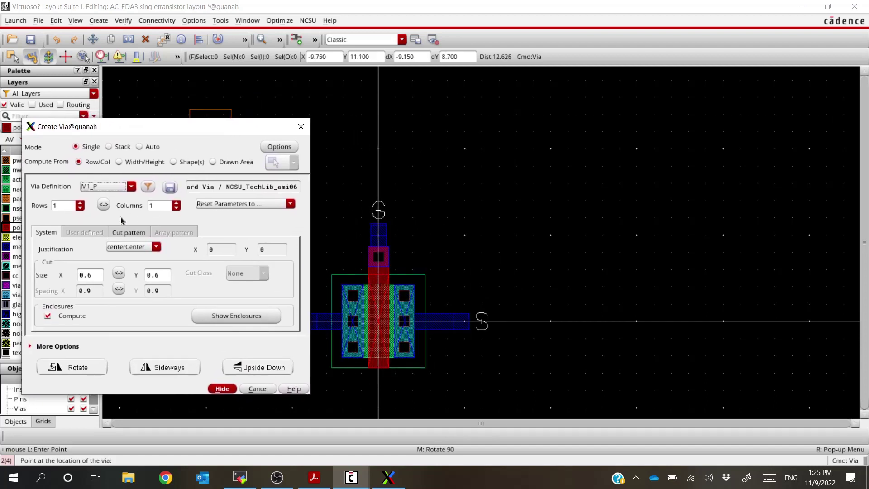
left_click(82, 206)
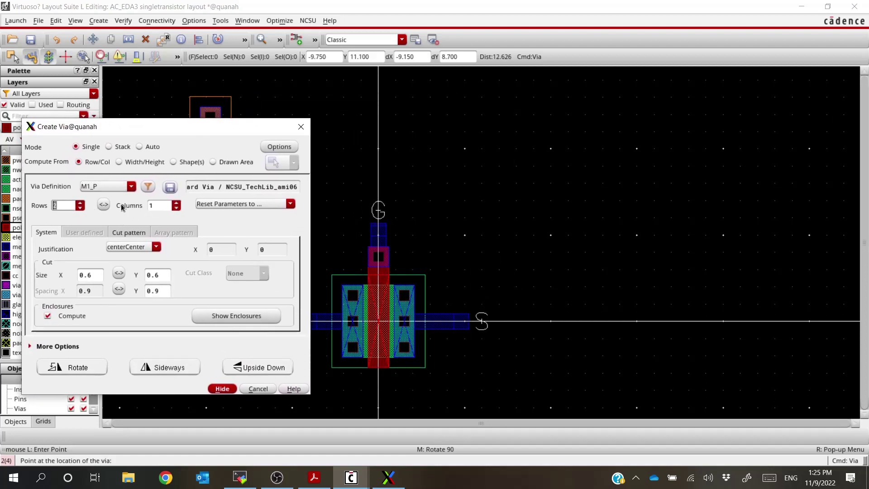
left_click(177, 203)
left_click_drag(215, 130, 165, 175)
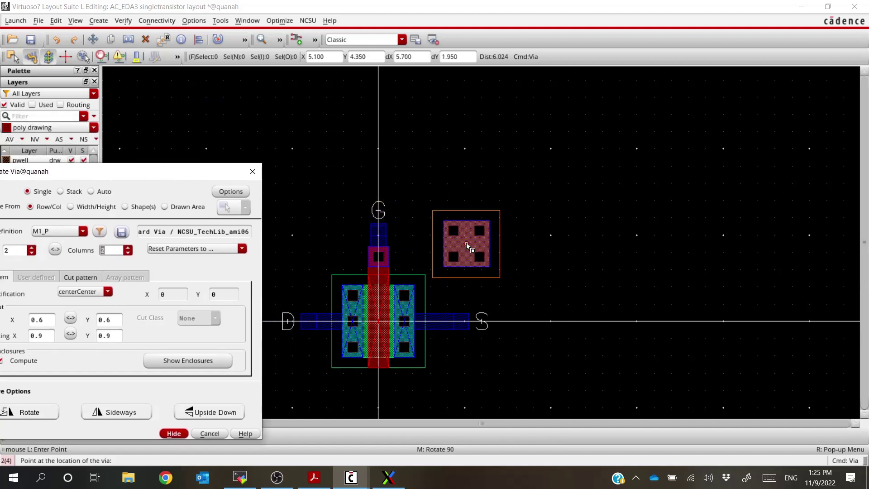
left_click(129, 254)
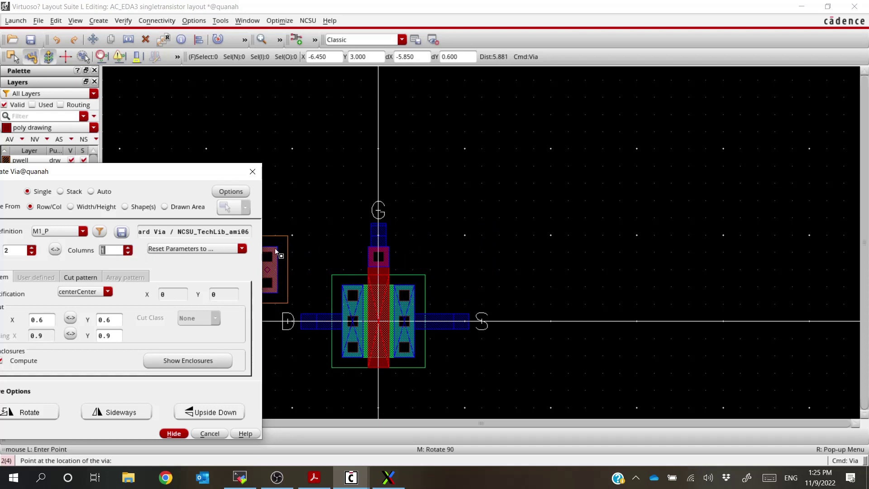
left_click(55, 250)
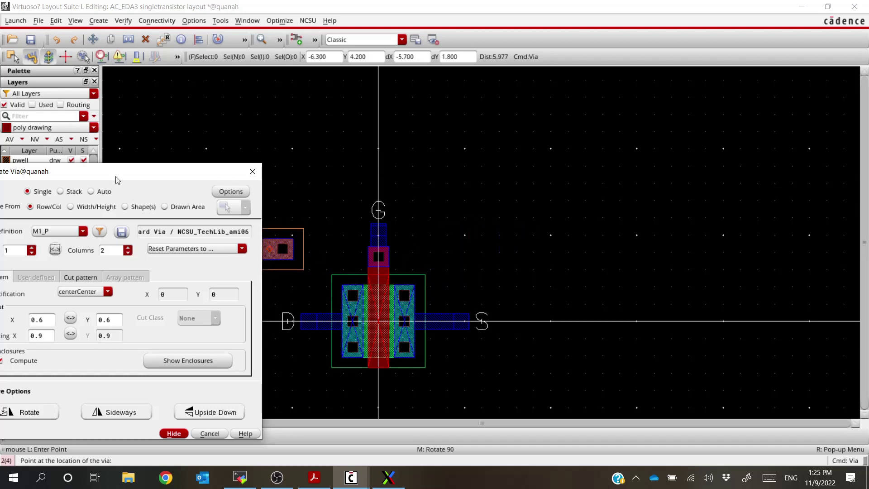
left_click_drag(117, 173, 180, 145)
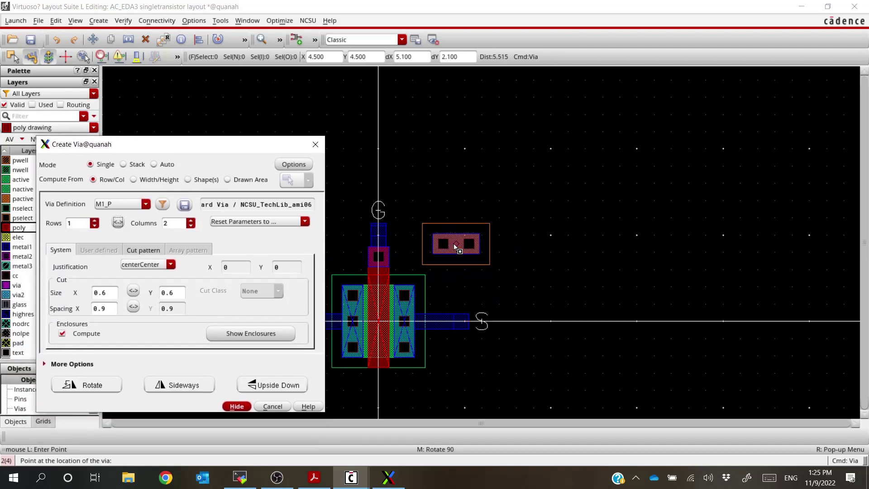
left_click(450, 242)
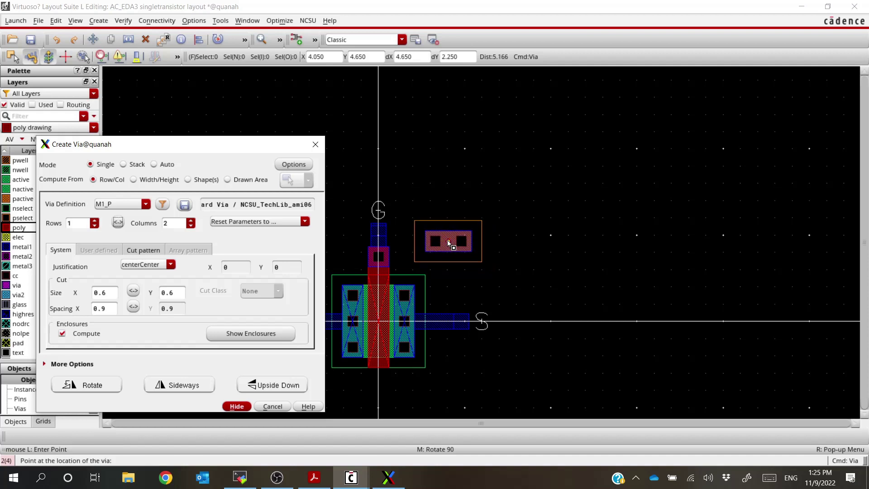
key("Escape")
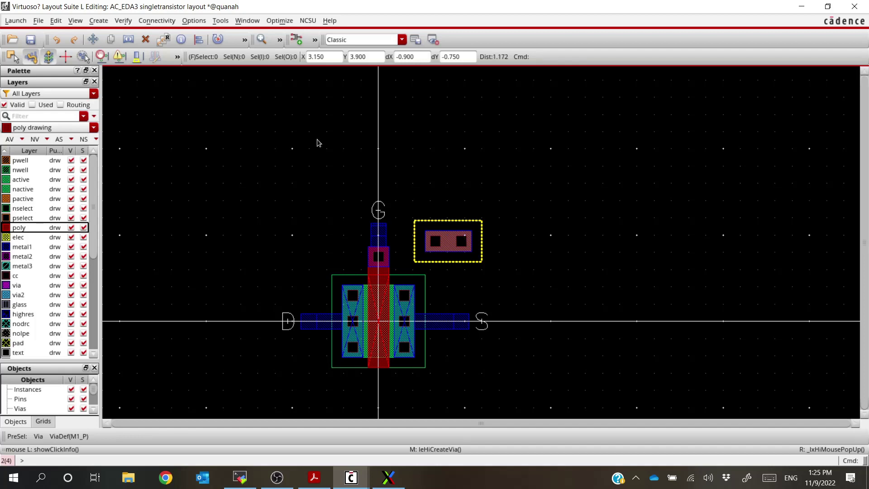
left_click(99, 21)
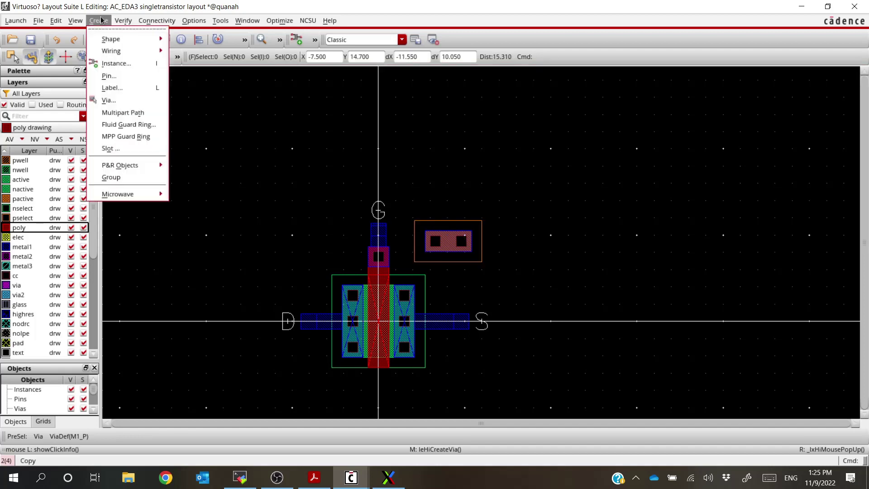
left_click(115, 76)
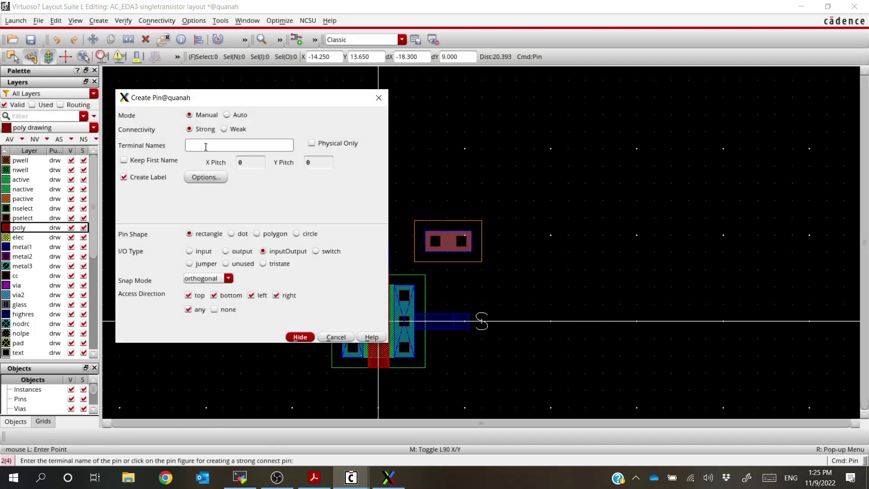
left_click(300, 337)
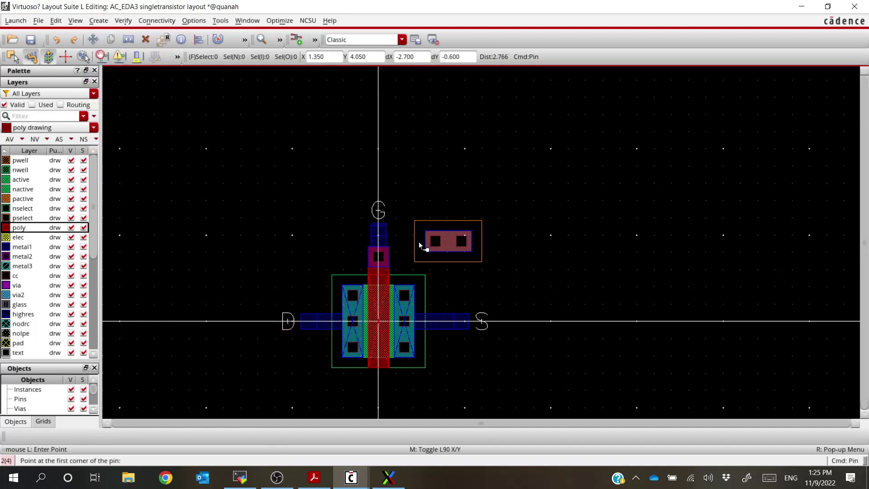
left_click(428, 172)
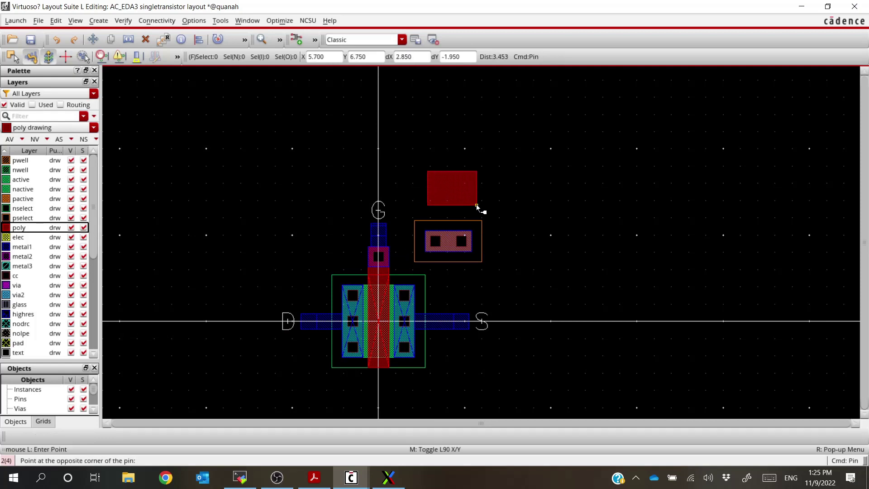
key("Escape")
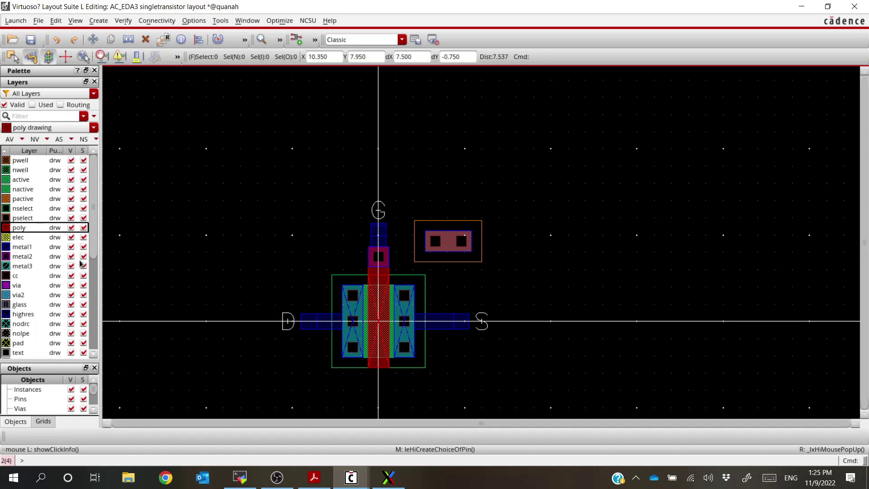
Create a rectangular inputOutput metal1 pin named B over the right half of the M1_P via, with its label just right of the via.
left_click(31, 249)
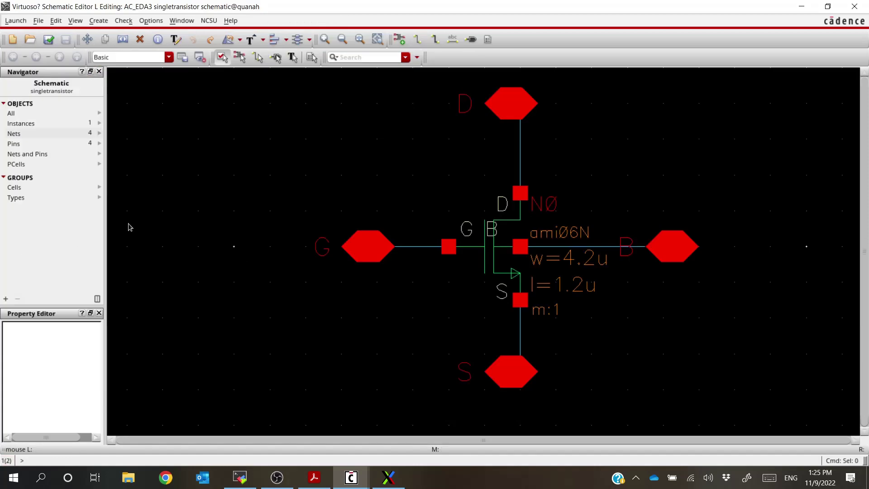
left_click(98, 21)
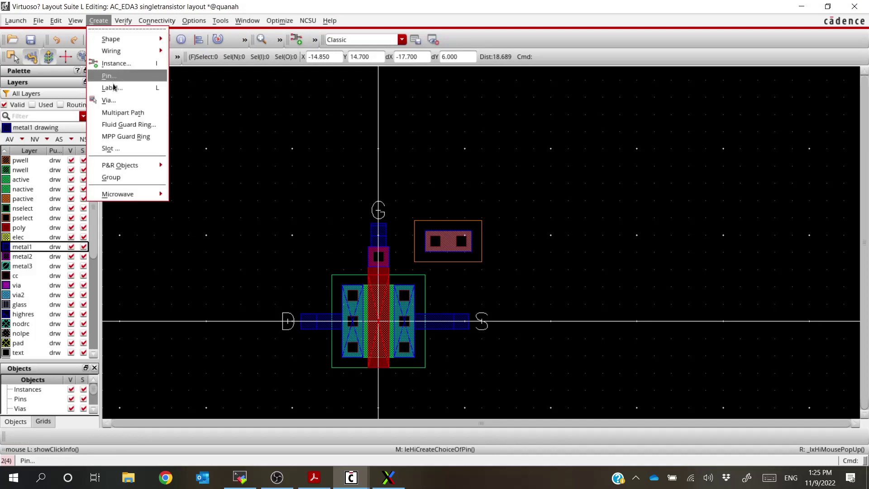
left_click(120, 77)
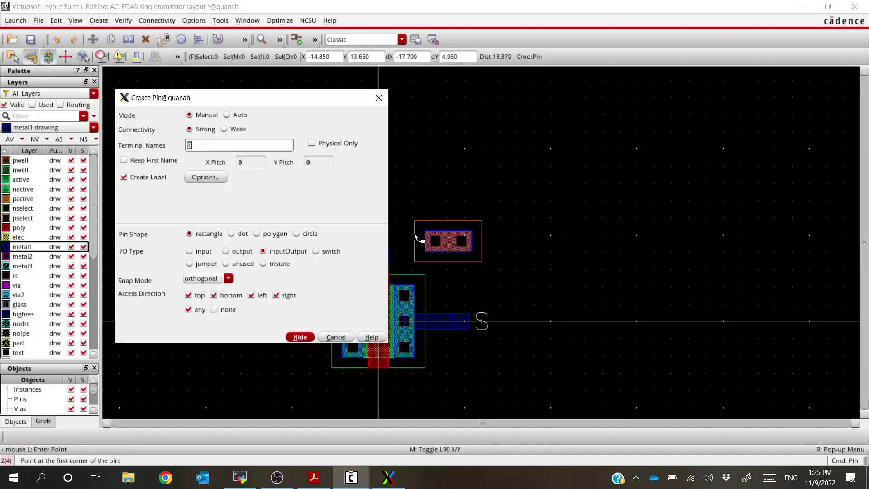
left_click(300, 337)
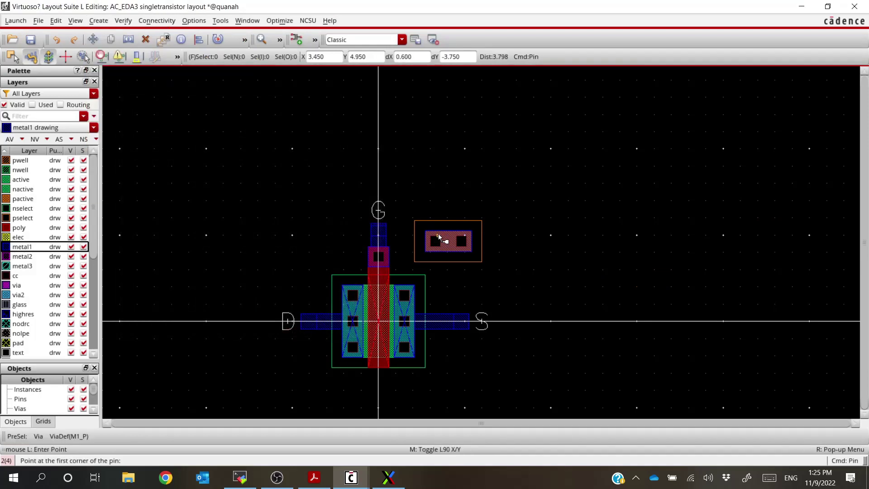
left_click(441, 231)
left_click(470, 252)
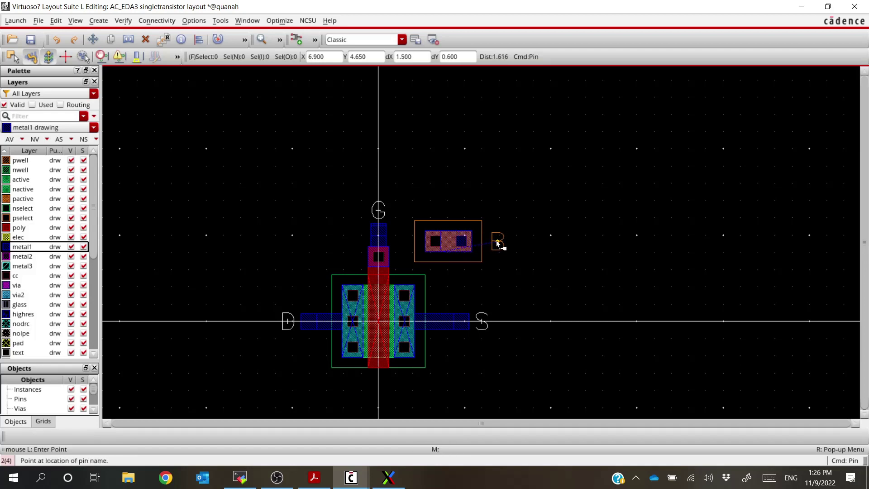
left_click(497, 243)
key("Escape")
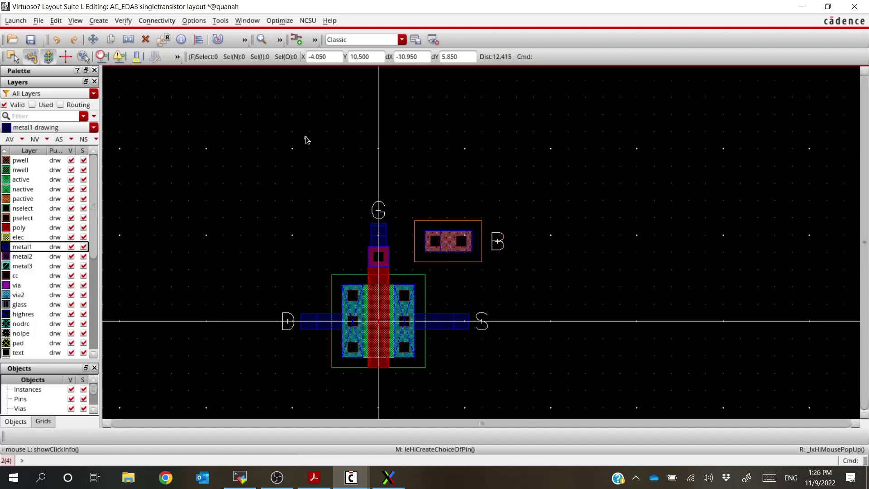
Run a full flat DRC with divaDRC.rul on the layout and read the rule violation summary in the Virtuoso log window.
left_click(121, 20)
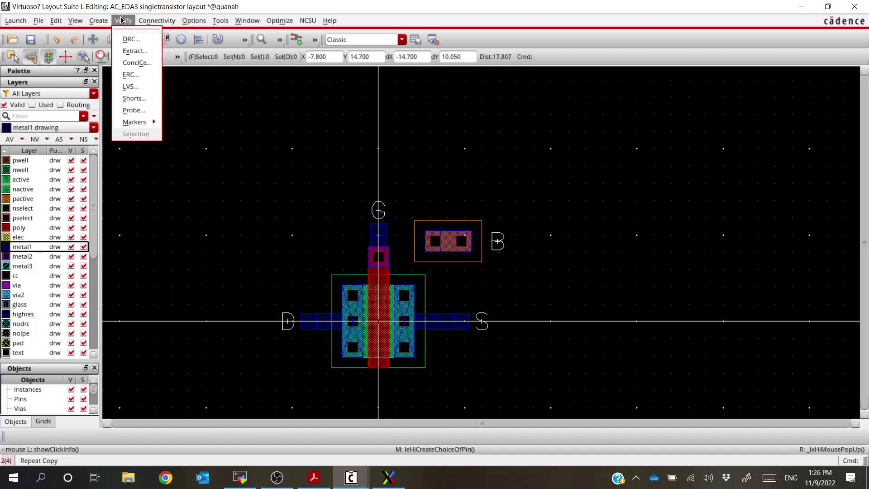
left_click(131, 39)
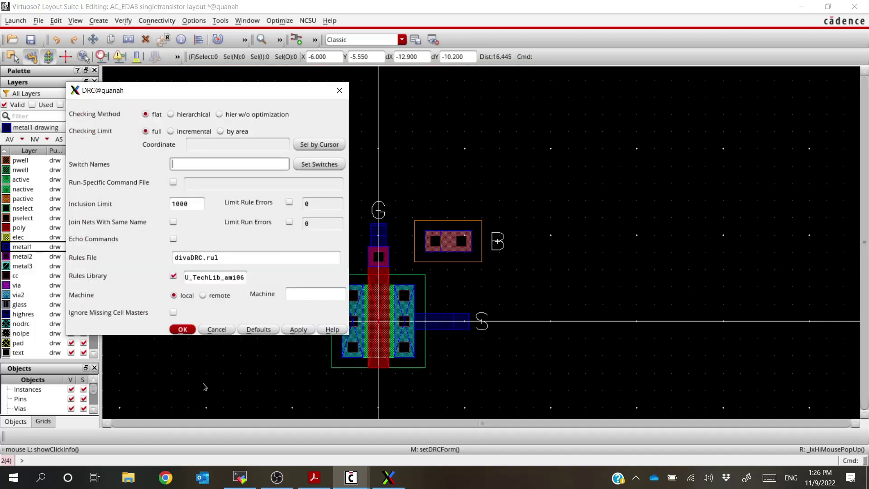
left_click(185, 331)
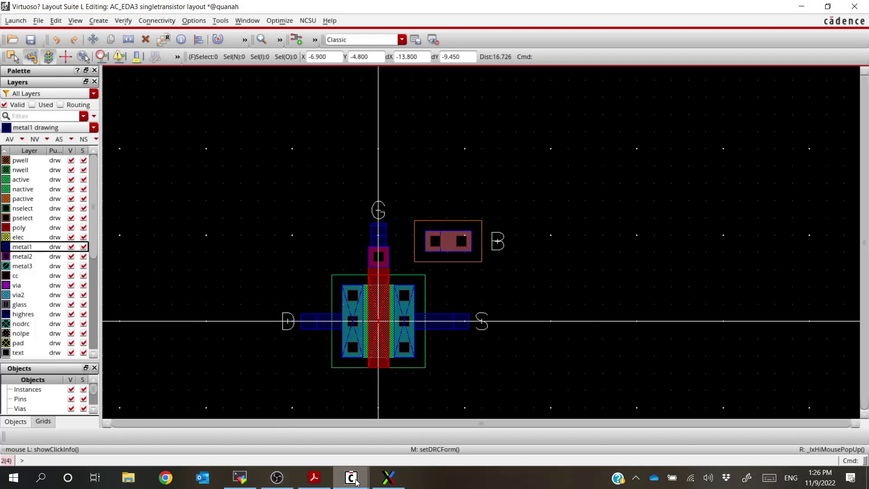
mouse_move(351, 478)
left_click(226, 426)
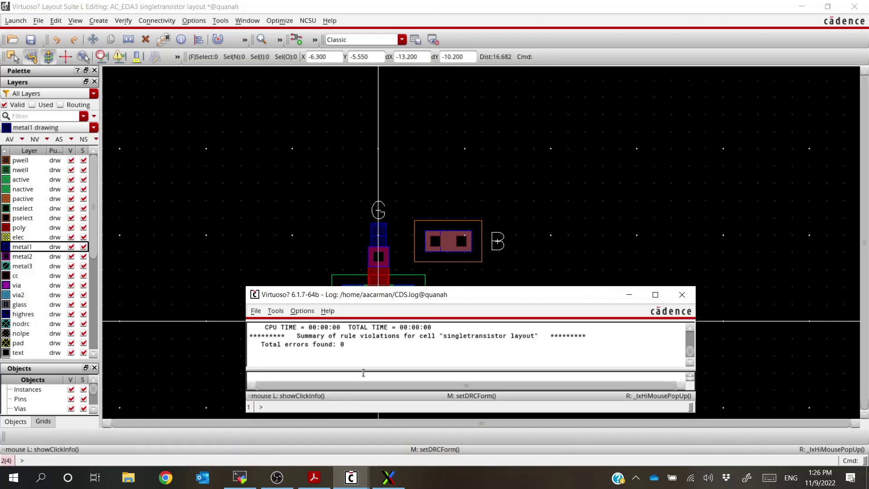
left_click_drag(351, 347, 257, 345)
left_click(266, 345)
left_click_drag(366, 296, 754, 223)
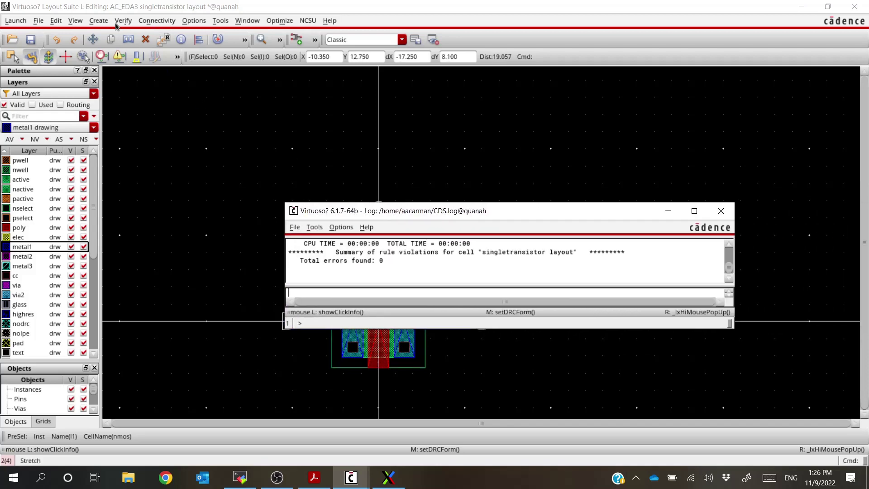
Rerun the DRC, review its latest output in the log, and minimize the log window.
left_click(123, 20)
left_click(129, 38)
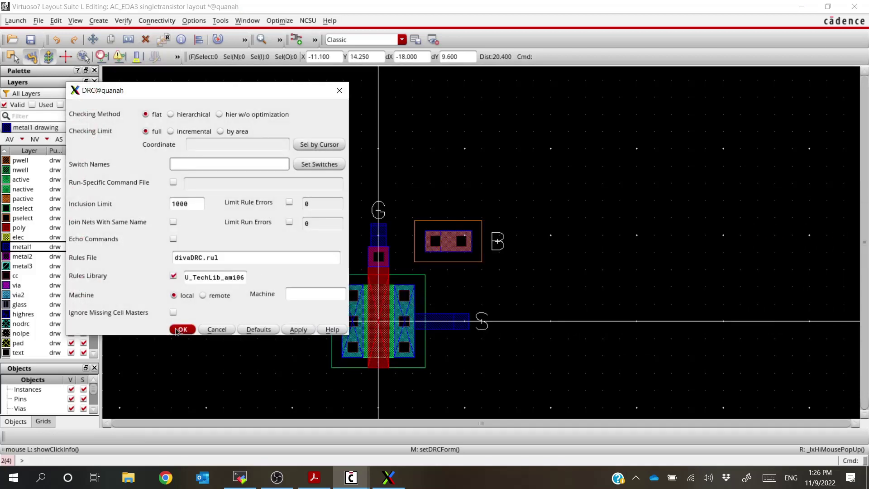
left_click(178, 331)
scroll(415, 259, "up", 1)
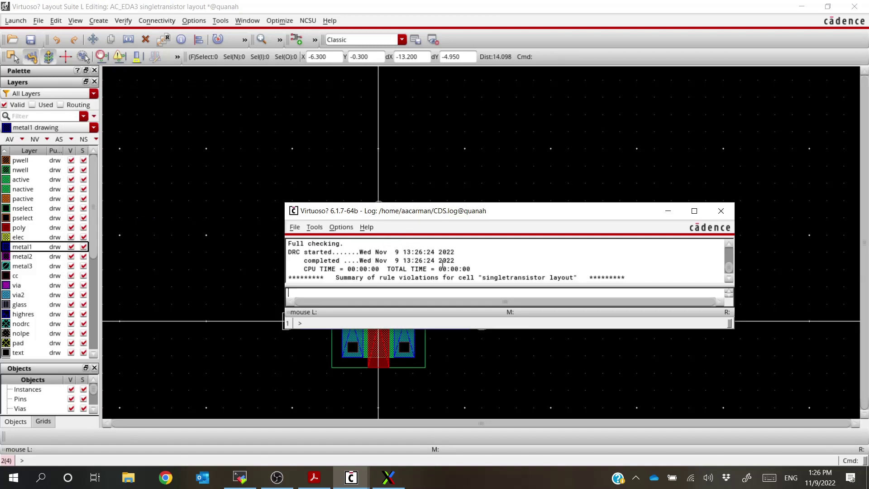
scroll(425, 259, "down", 1)
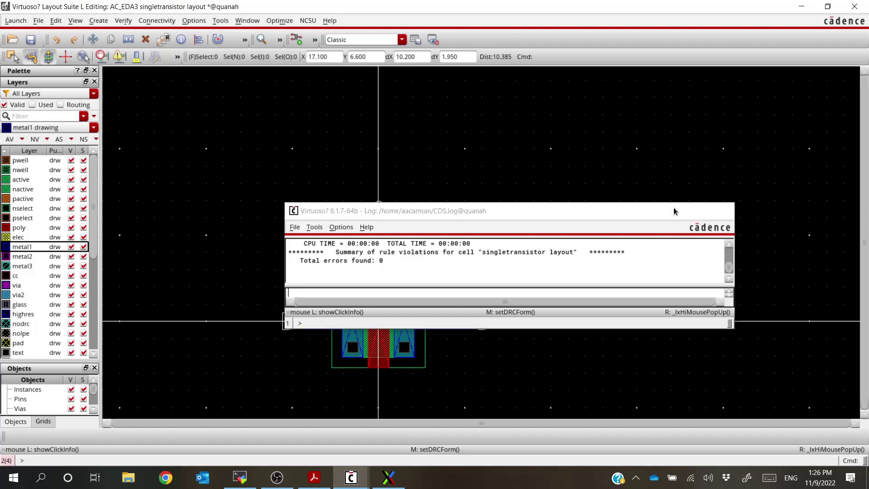
left_click(668, 211)
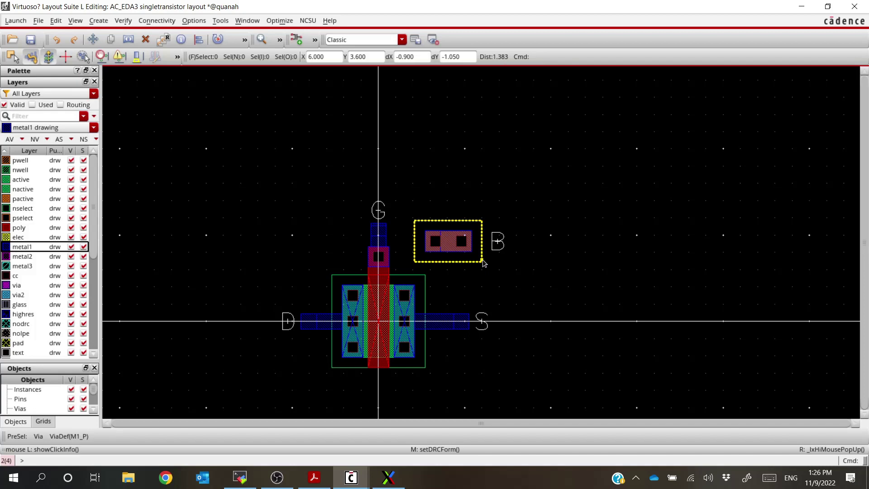
Open the Extractor form to check its extraction settings, and dismiss it without extracting.
left_click(124, 21)
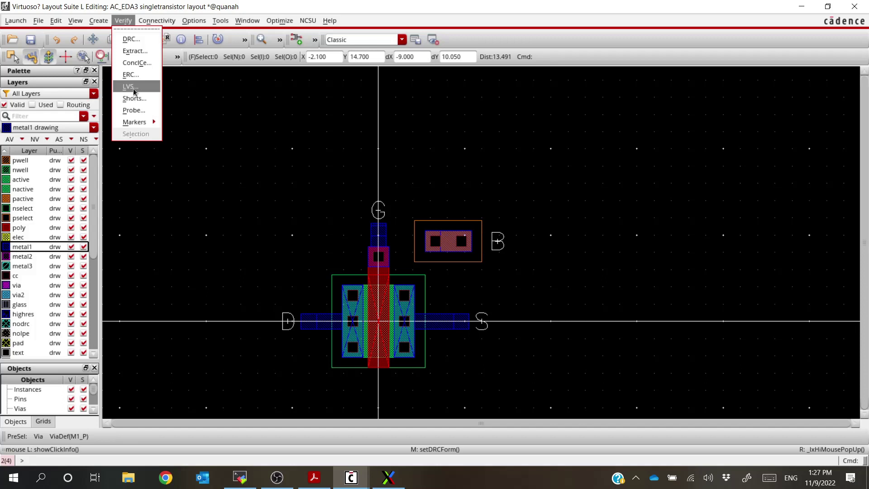
left_click(143, 56)
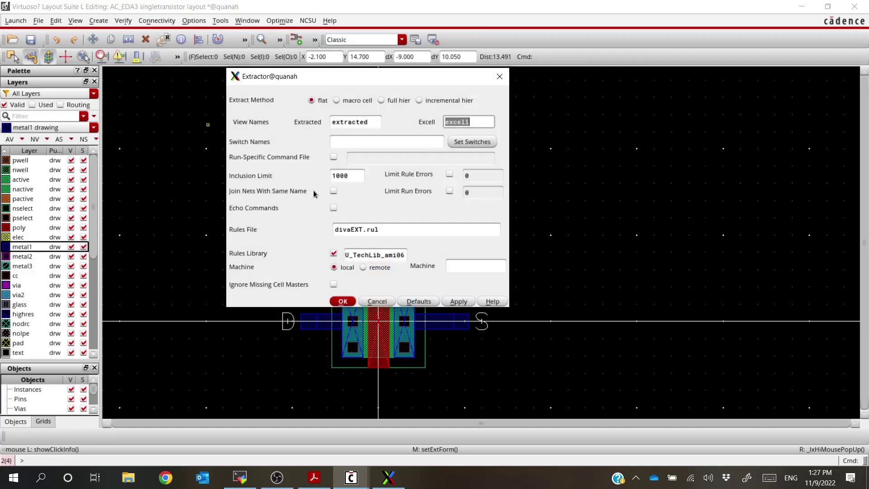
left_click(500, 88)
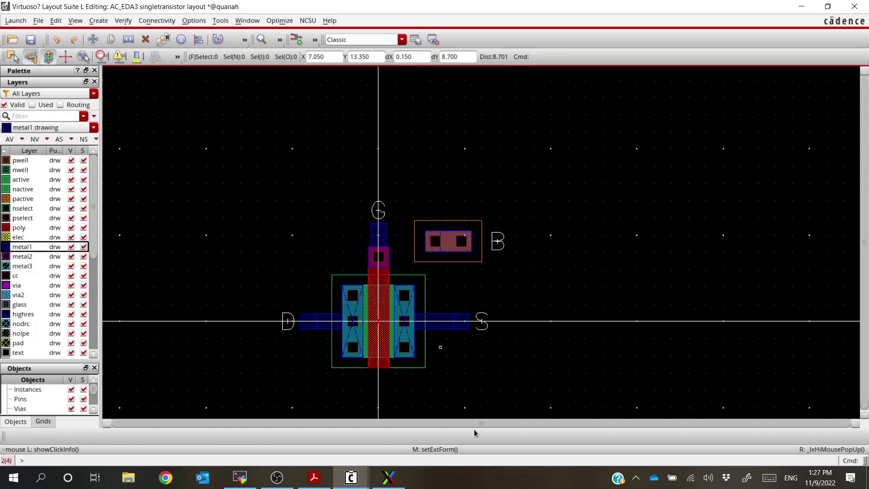
Check the terminals of the singletransistor schematic and return to the layout.
mouse_move(383, 486)
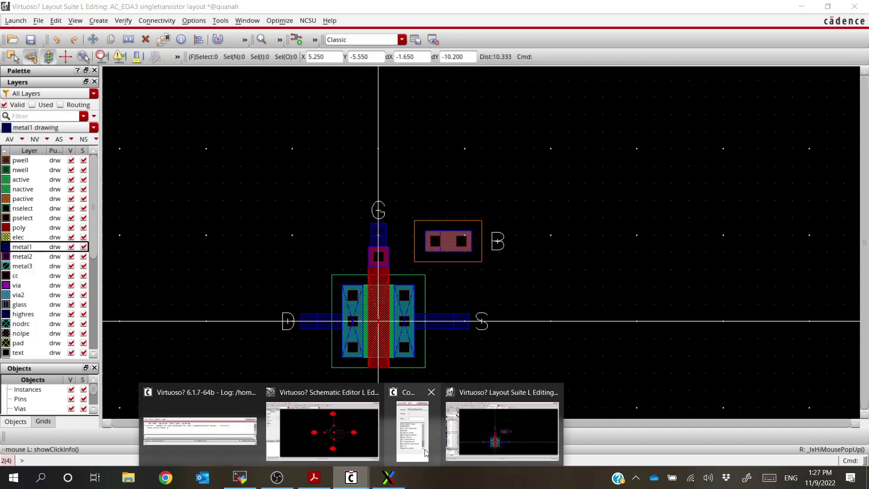
left_click(346, 441)
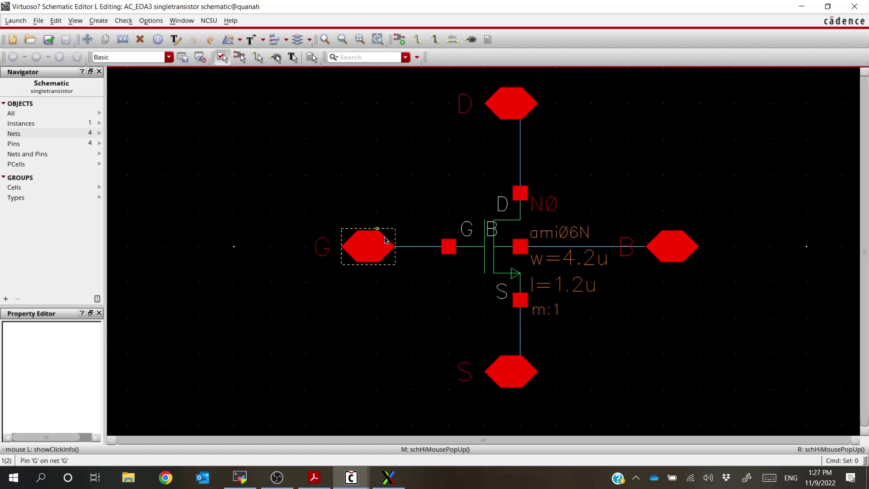
key("alt+Tab")
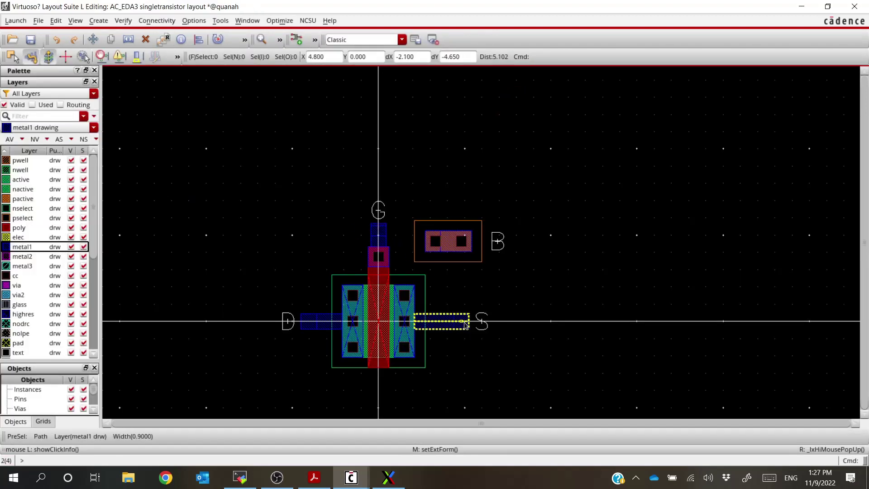
Stretch the outer end of the source's metal1 path about 22 µm to the right.
key("s")
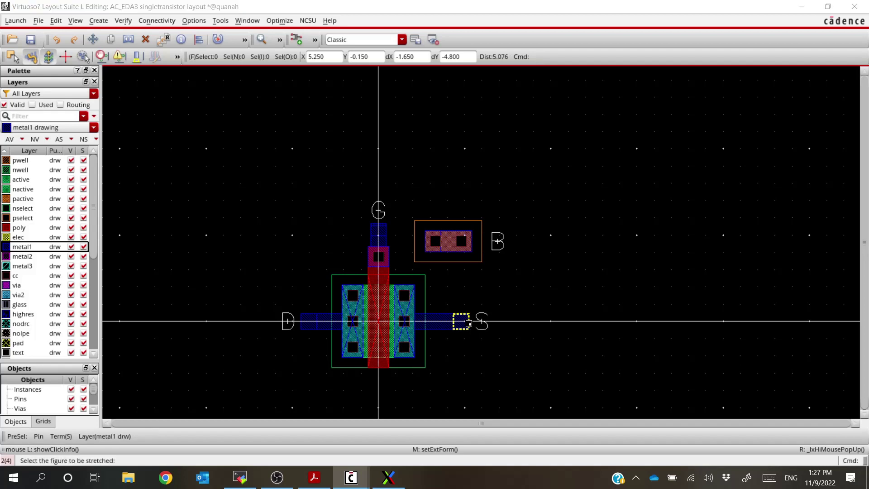
key("Return")
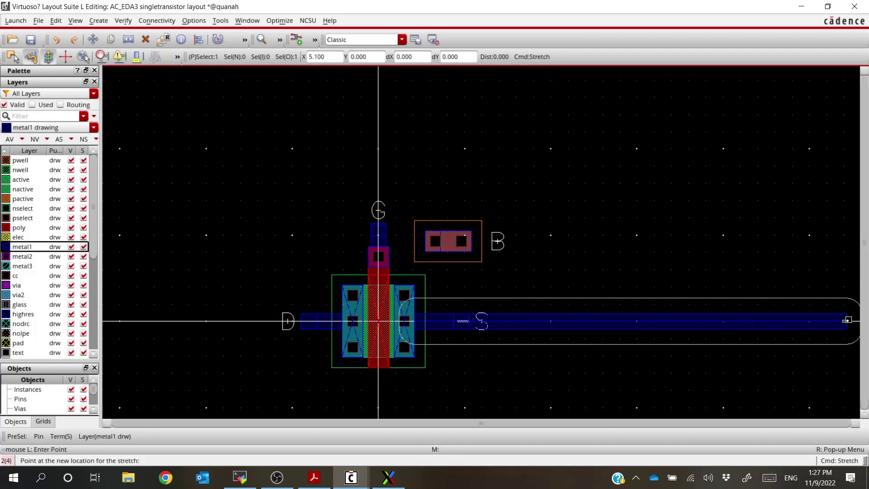
left_click(856, 322)
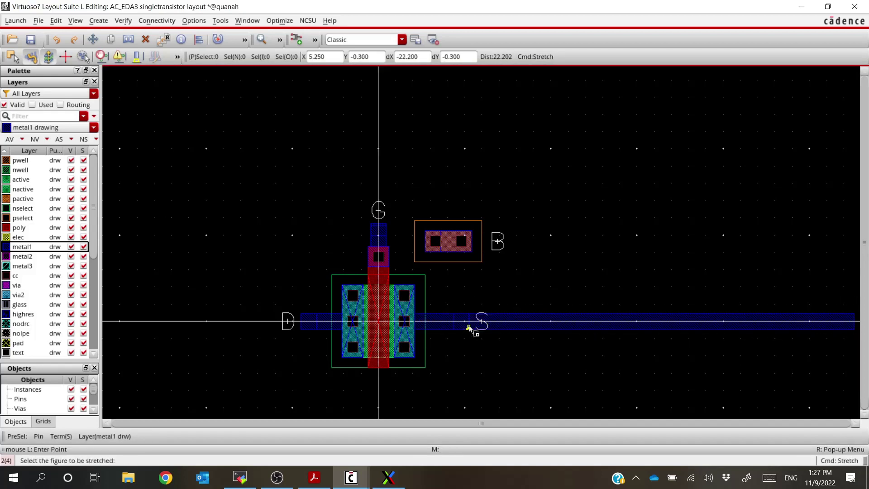
Move the S pin with its label to the far end of the stretched metal1 path, and undo both the move and the stretch.
key("m")
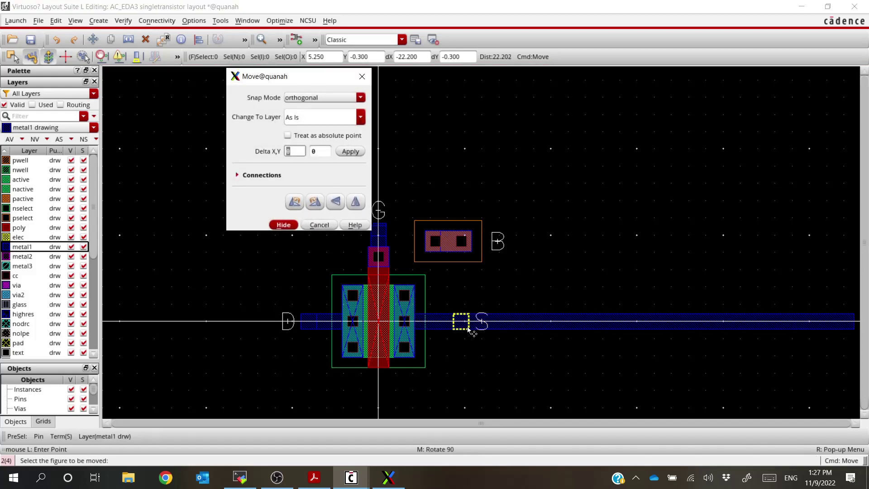
left_click(469, 327)
scroll(505, 330, "down", 1, "ctrl")
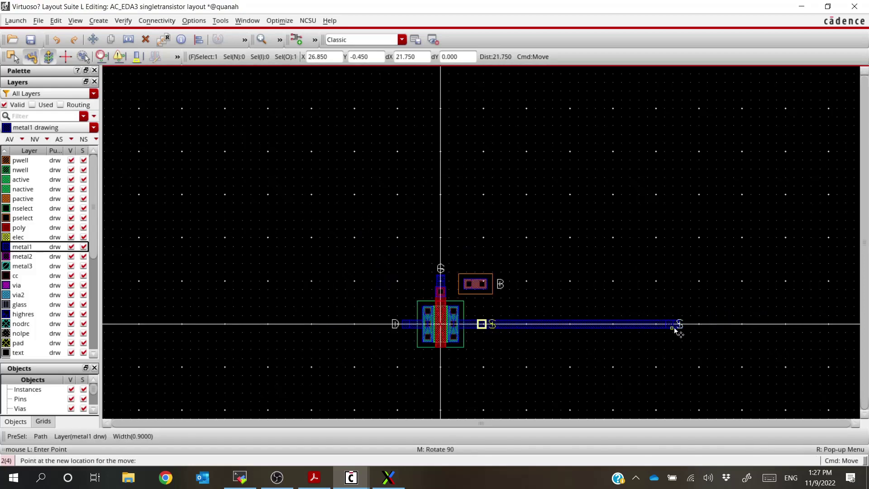
scroll(679, 327, "up", 1, "ctrl")
scroll(679, 327, "up", 2, "ctrl")
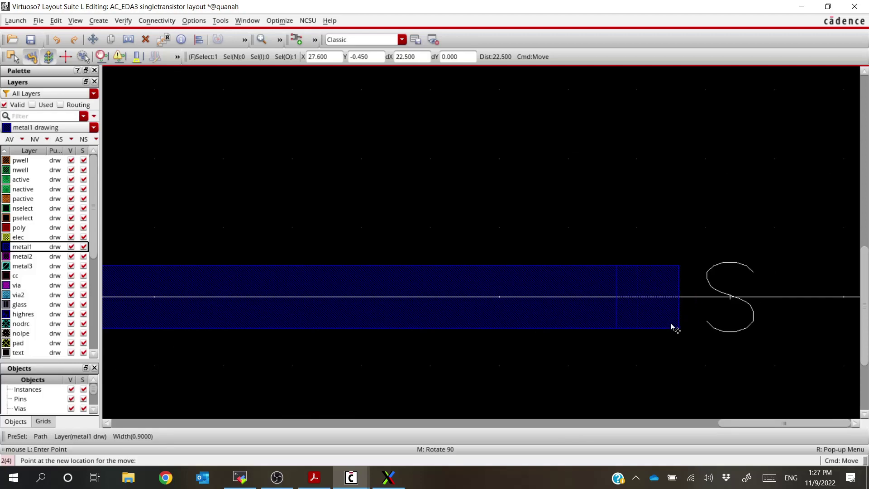
left_click(671, 327)
scroll(623, 328, "down", 3, "ctrl")
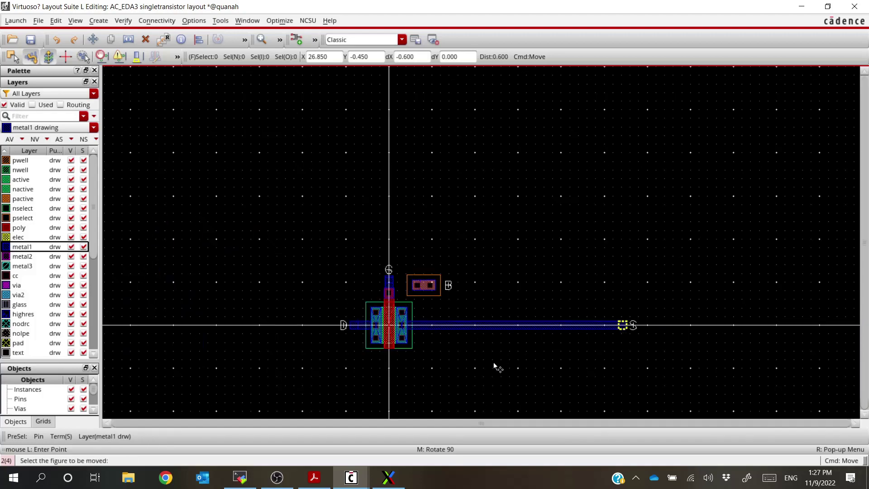
key("u")
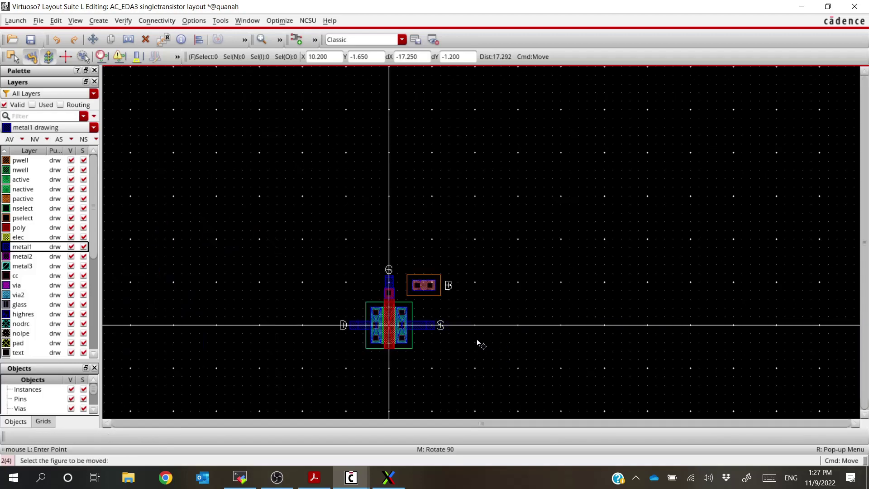
scroll(412, 334, "up", 1, "ctrl")
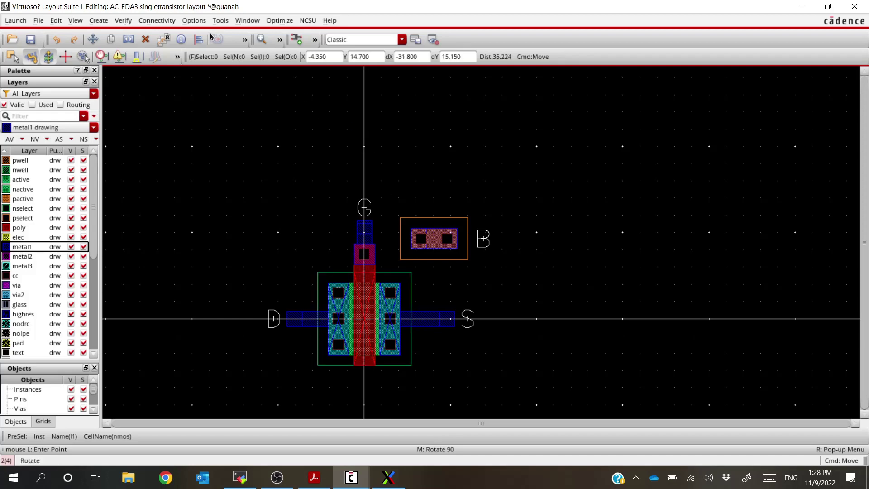
Run a flat extraction of the layout with divaEXT.rul into the extracted view, and read the result in the log.
left_click(121, 21)
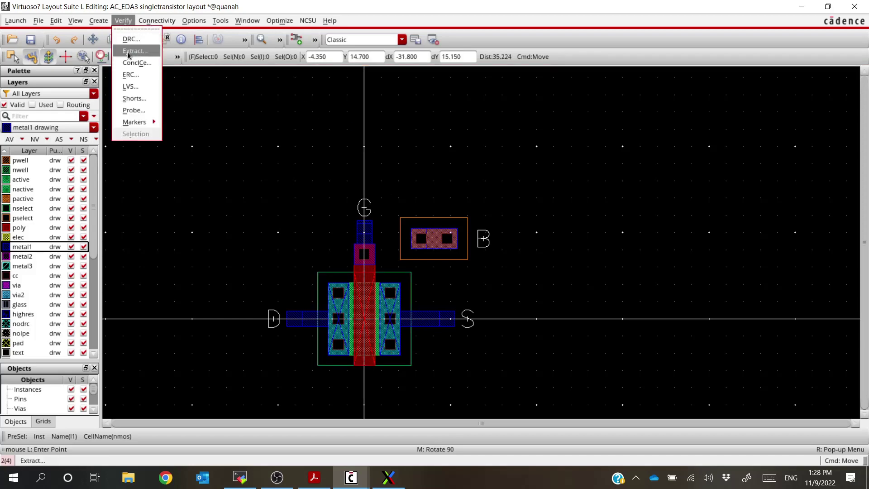
left_click(127, 53)
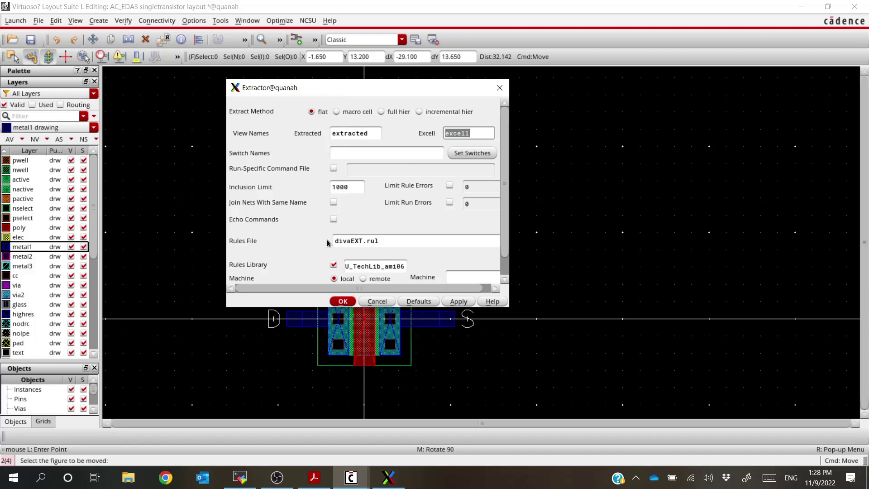
left_click_drag(313, 307, 313, 329)
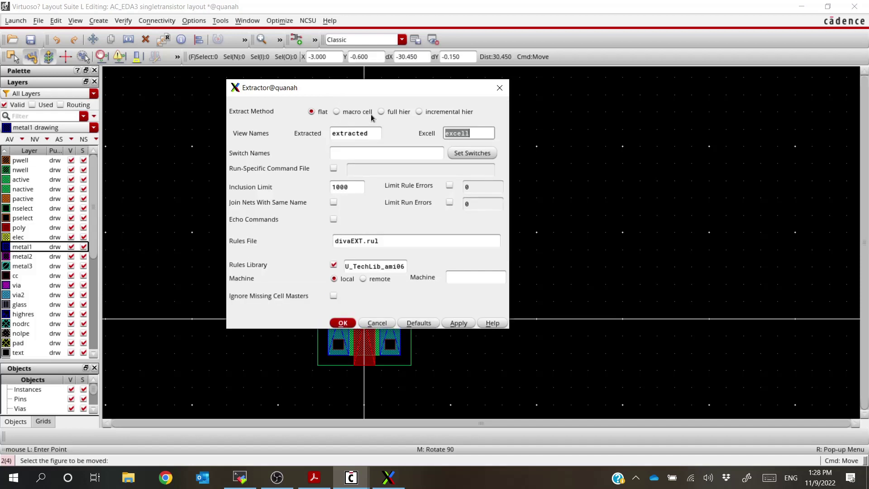
left_click_drag(376, 96, 222, 108)
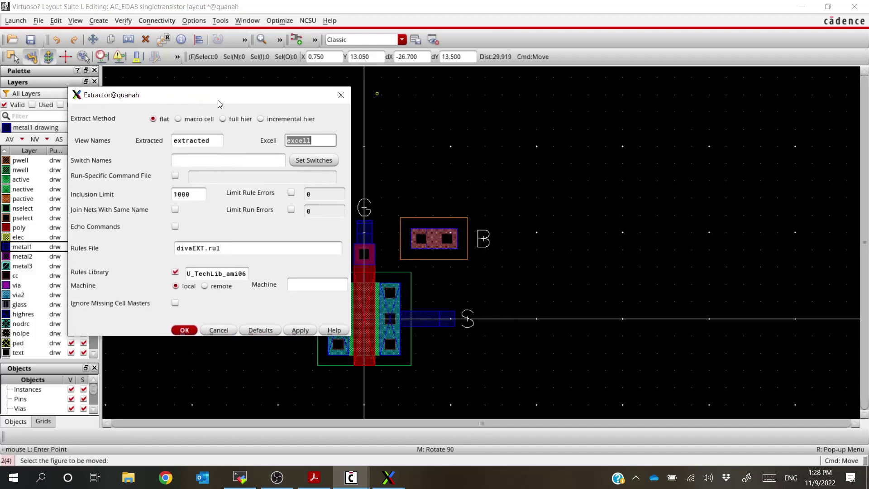
left_click(185, 326)
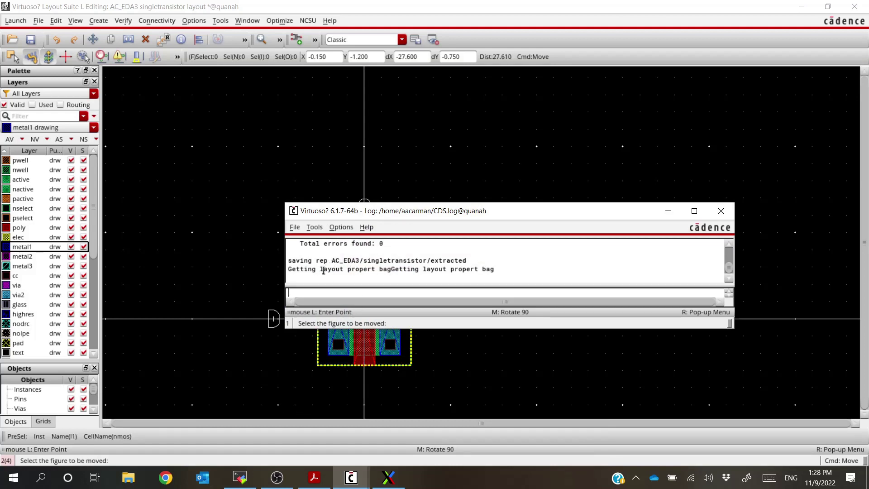
scroll(367, 271, "up", 1)
scroll(363, 271, "down", 1)
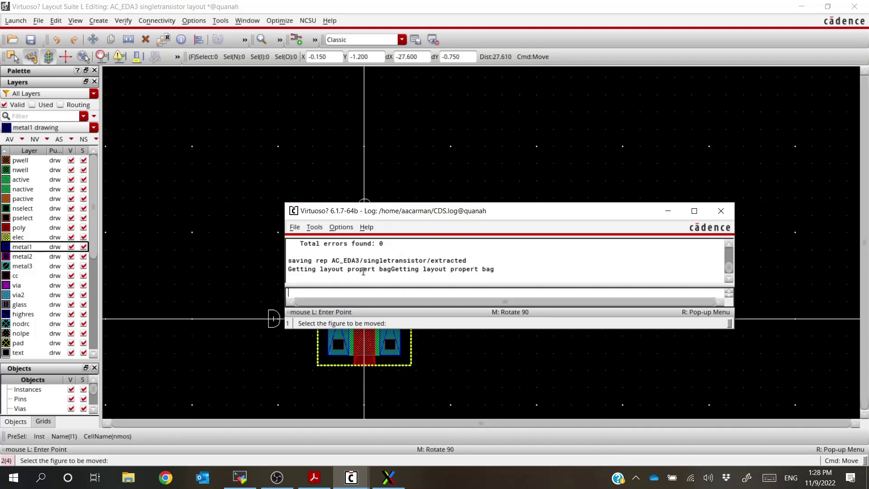
left_click(364, 271)
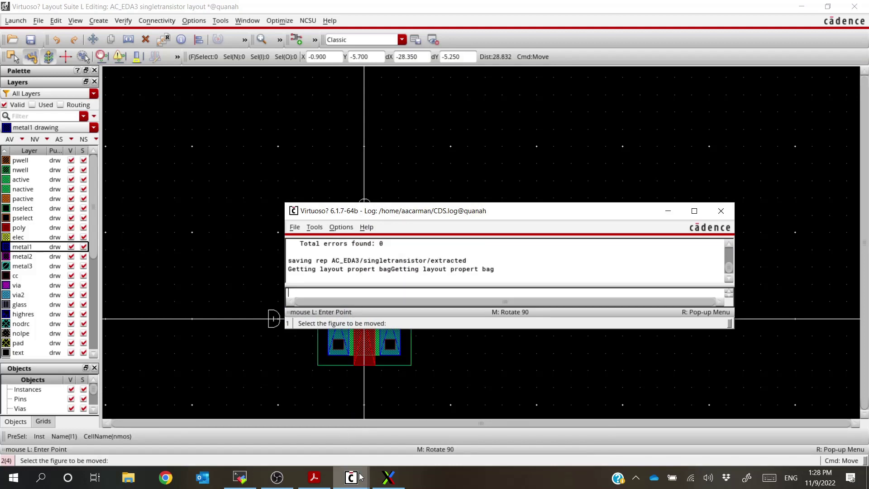
Open the extracted view of singletransistor from the Library Manager, inspect the recognized transistor, close it, and return to the layout.
left_click(388, 478)
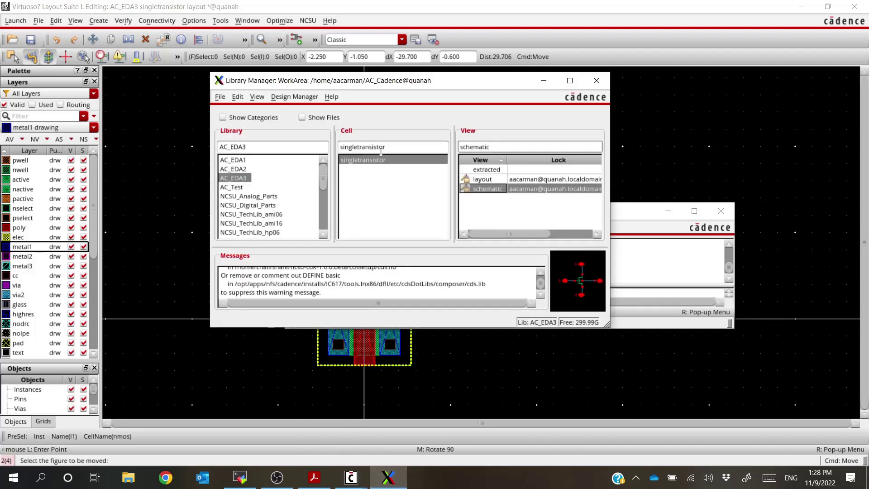
left_click(488, 170)
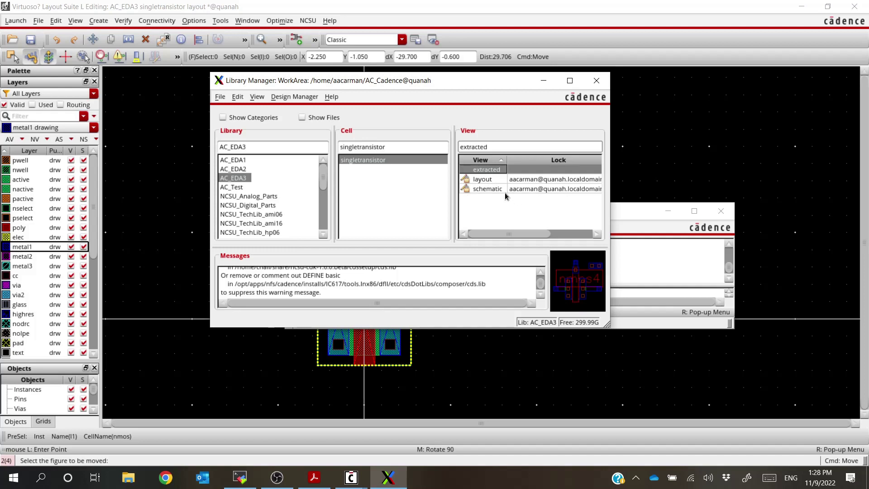
left_click(497, 181)
left_click(497, 174)
double_click(500, 169)
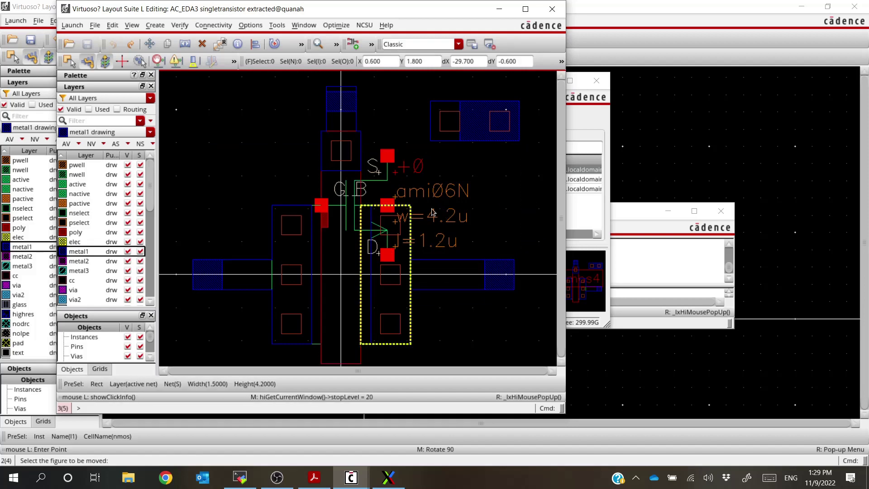
left_click(552, 9)
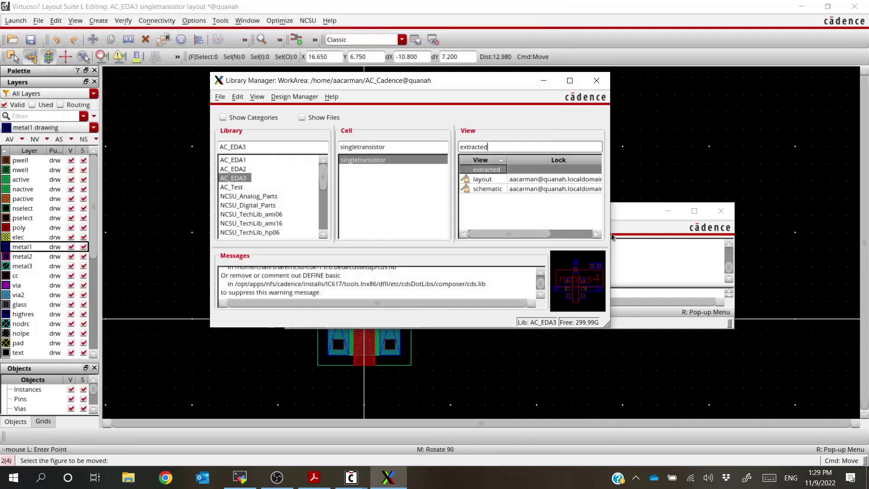
left_click(557, 5)
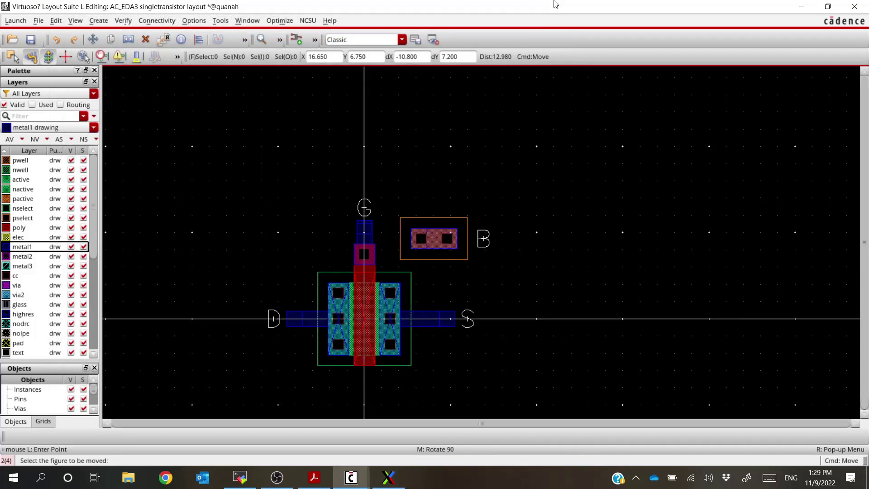
Open the Diva LVS form and choose the extracted view of cell singletransistor in AC_EDA3 for the extracted netlist.
left_click(101, 22)
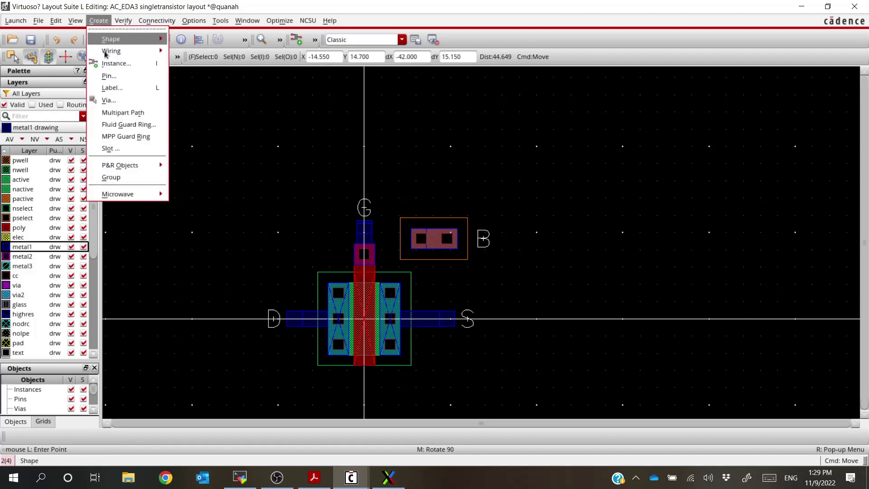
left_click(125, 24)
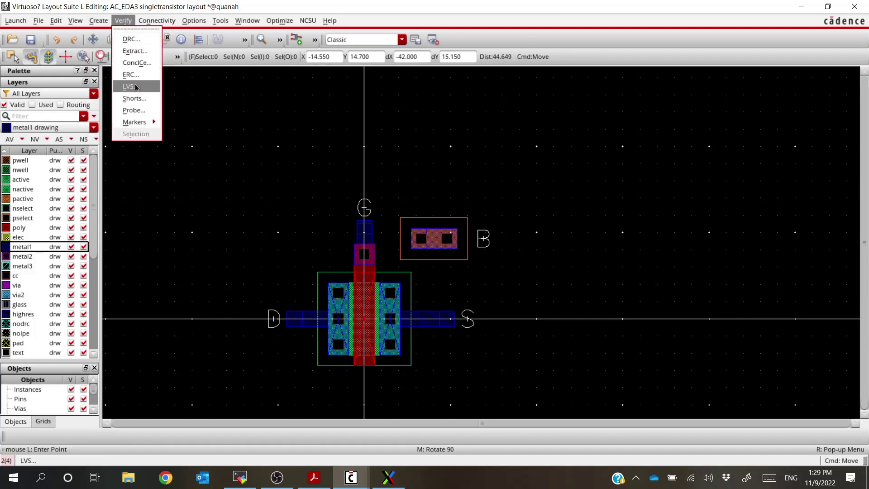
left_click(136, 87)
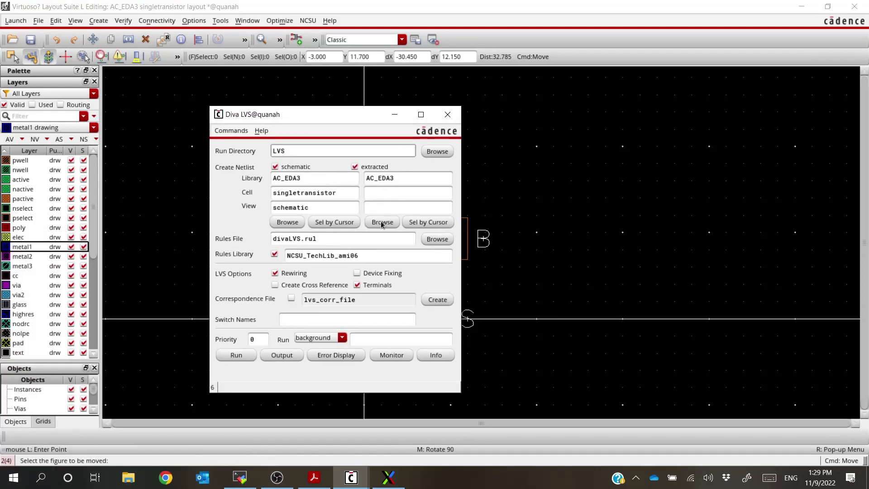
key("Tab")
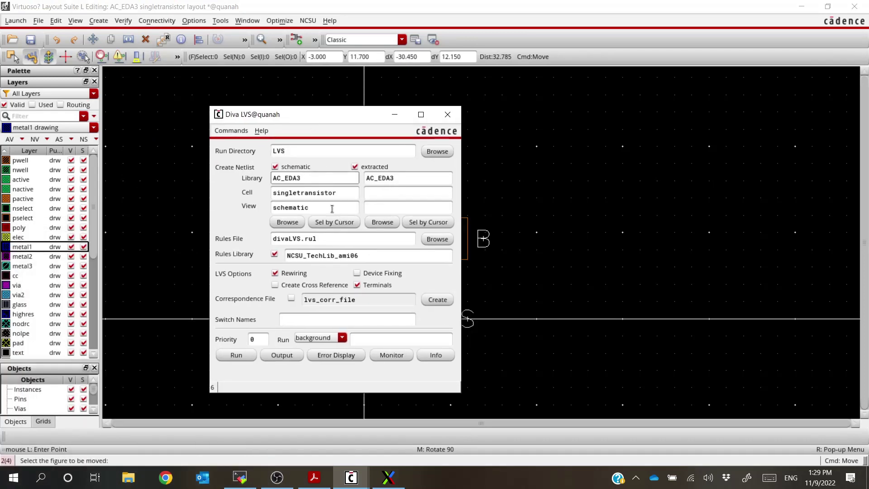
left_click(332, 208)
left_click(388, 223)
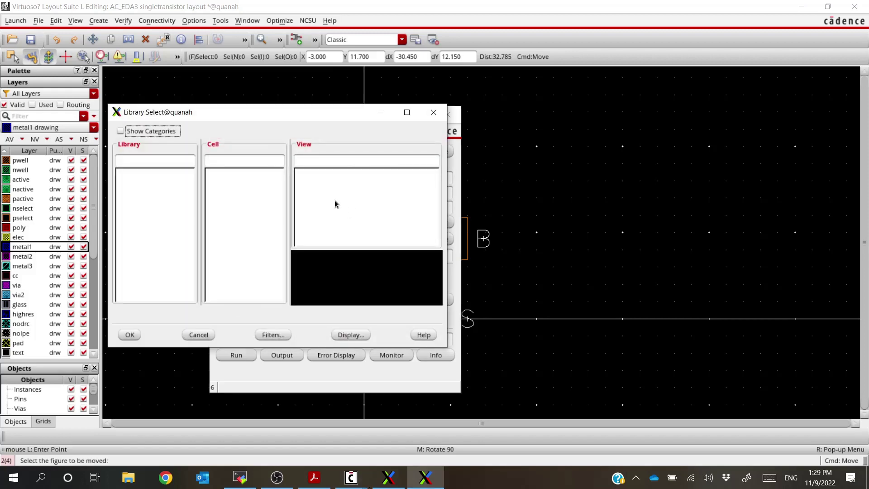
double_click(324, 184)
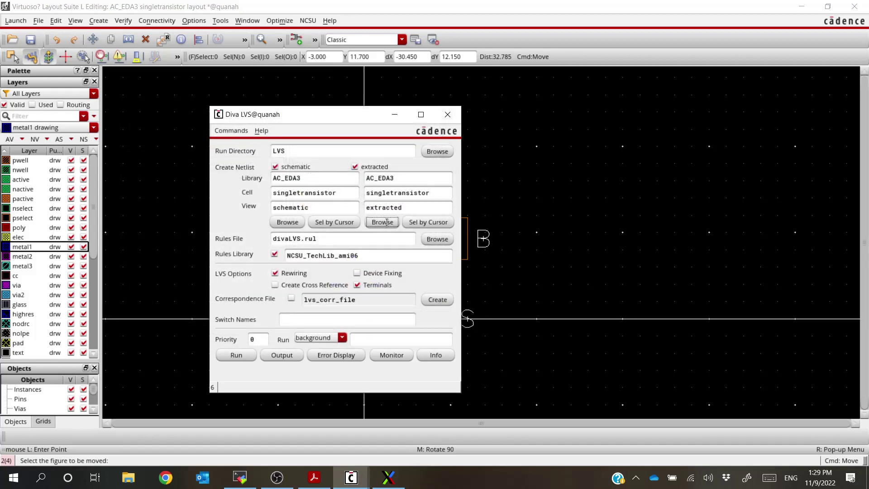
Reselect the extracted view for the LVS comparison, and close the LVS form without running it.
left_click_drag(371, 122, 400, 83)
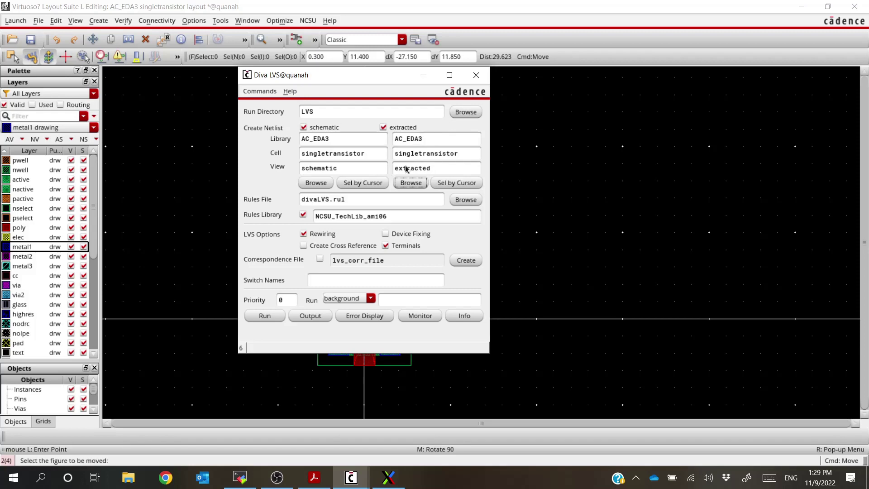
left_click(411, 183)
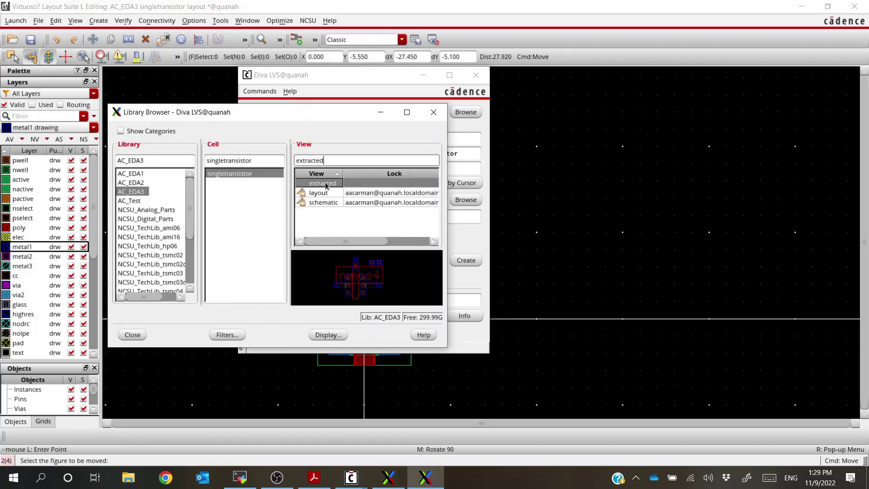
double_click(326, 184)
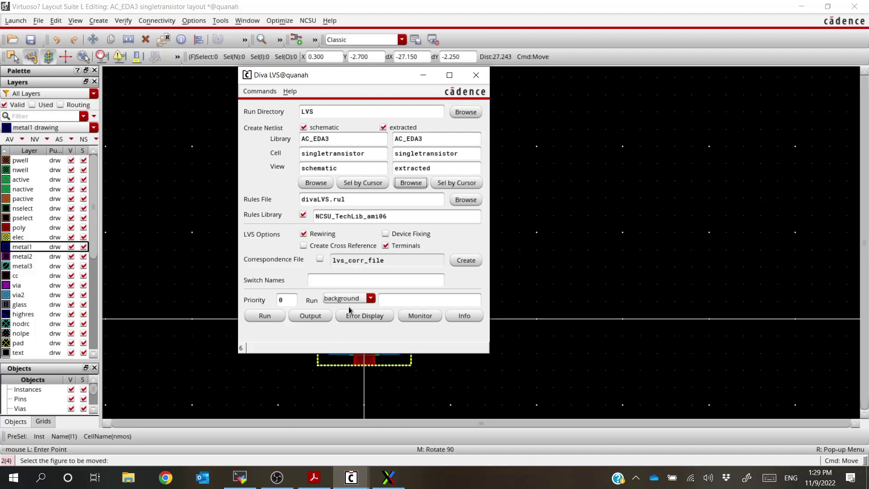
left_click_drag(379, 81, 327, 112)
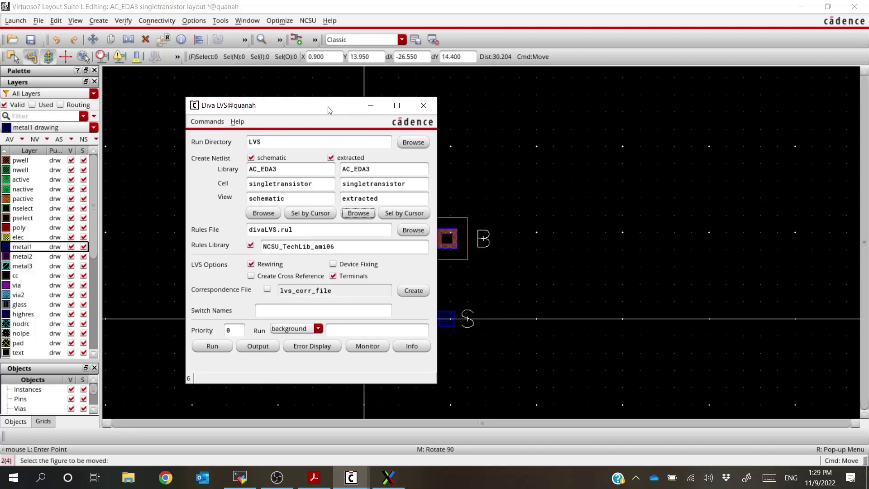
left_click(427, 111)
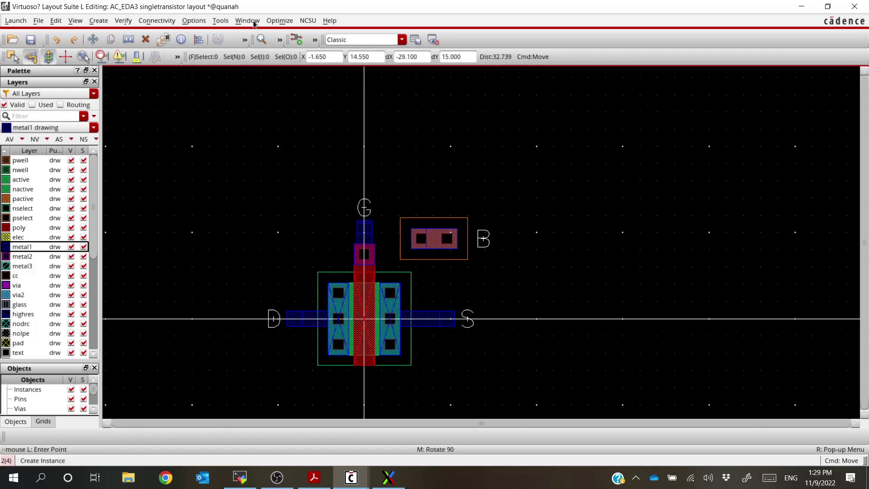
Modify the AC_EDA3 LVS rules to also compare FET parameters, capacitor parameters and resistor parameters.
left_click(303, 24)
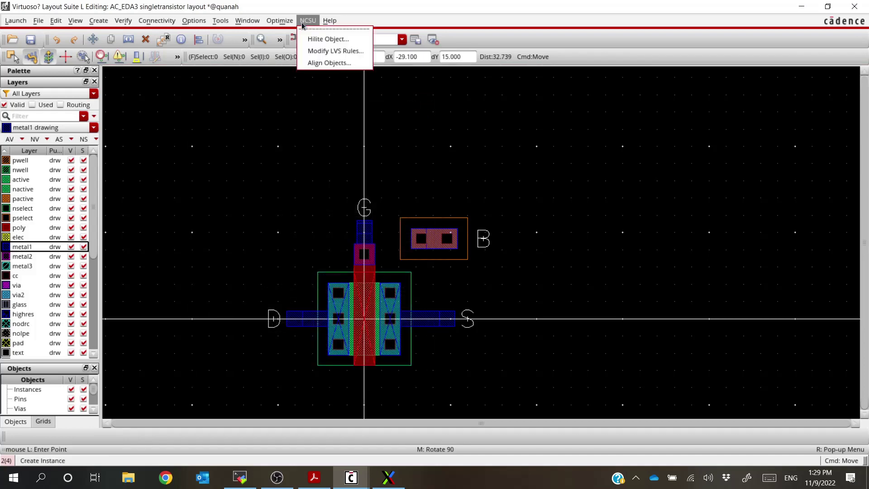
left_click(336, 52)
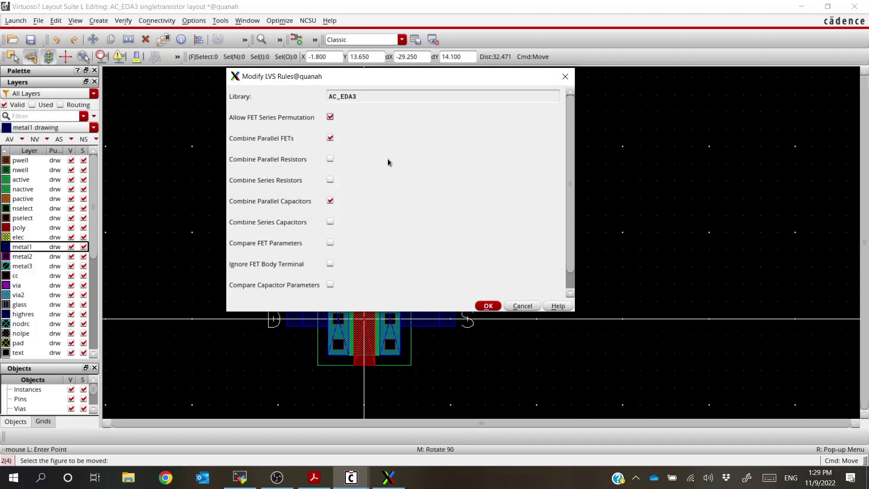
scroll(388, 159, "down", 1)
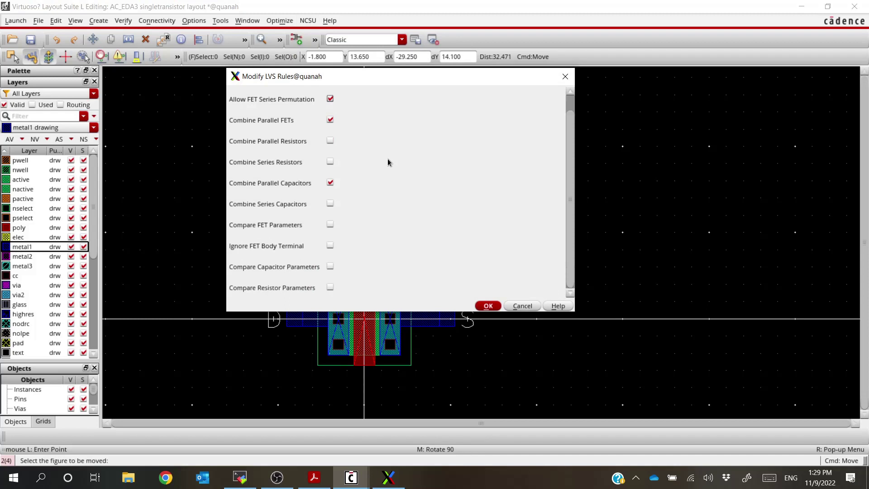
left_click(330, 225)
left_click(330, 267)
left_click(330, 288)
left_click(488, 306)
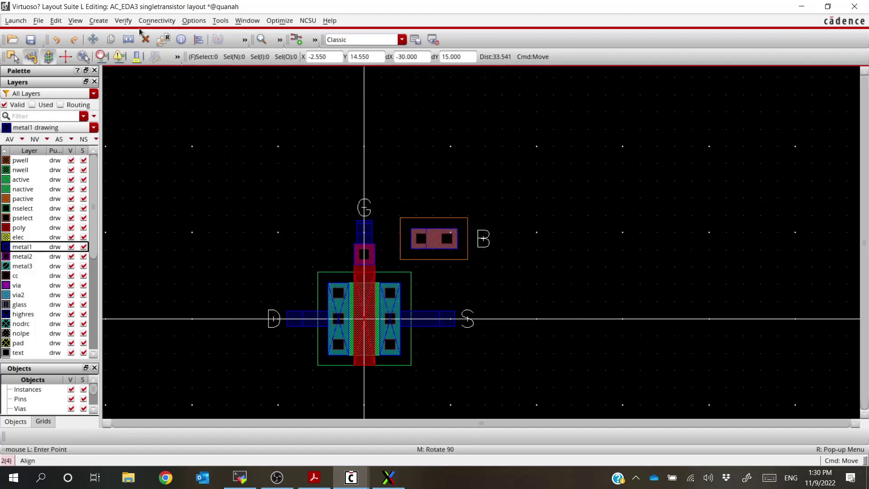
Run Diva LVS on the schematic and extracted views of singletransistor with divaLVS.rul, checking and saving the modified layout.
left_click(123, 20)
left_click(132, 85)
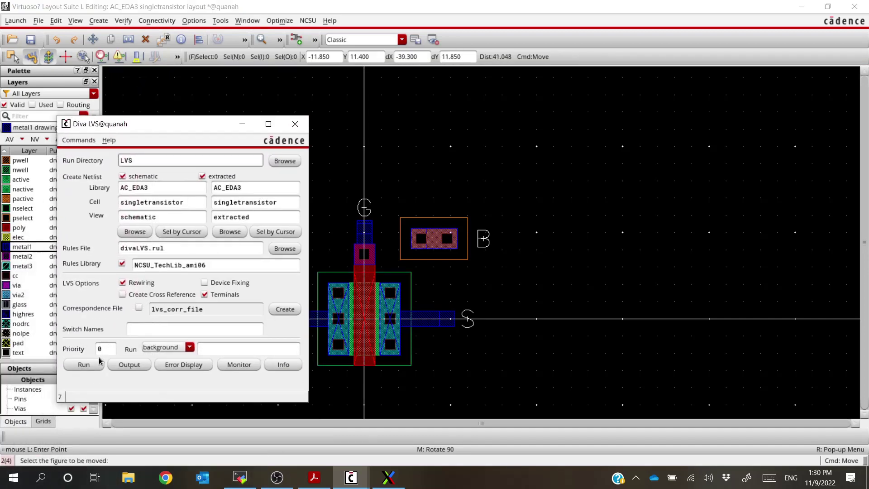
left_click(252, 217)
left_click(167, 216)
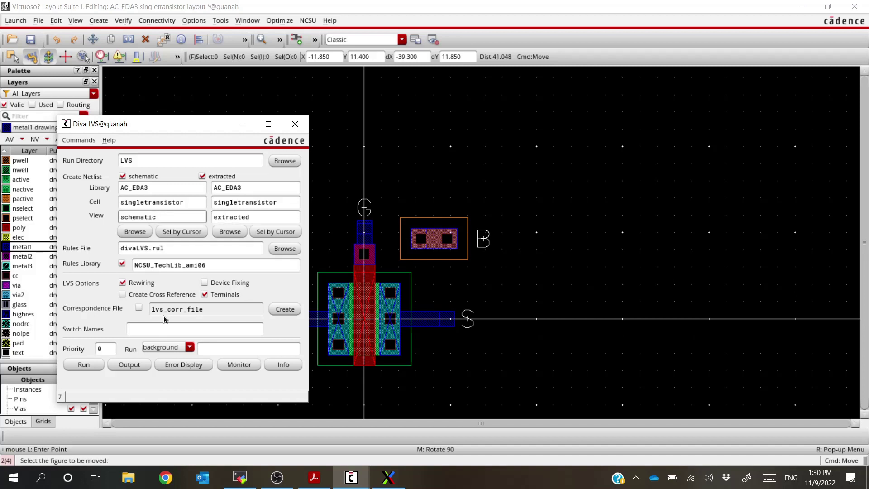
left_click(86, 365)
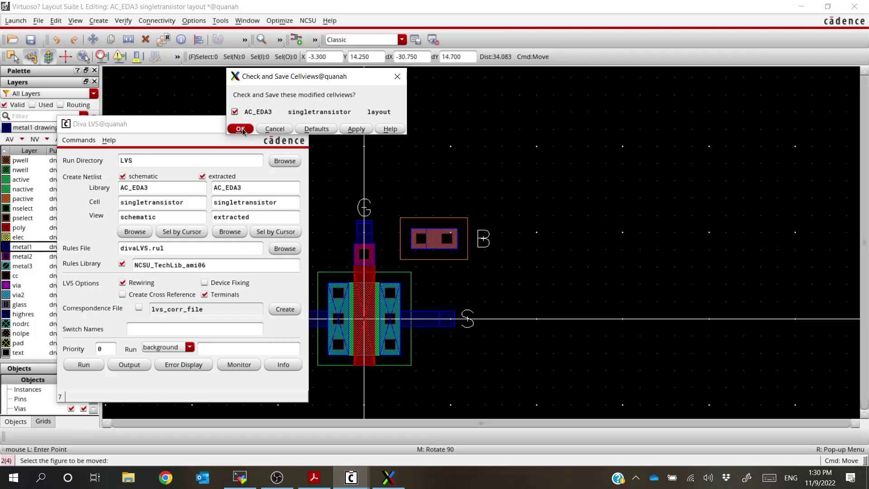
left_click(242, 129)
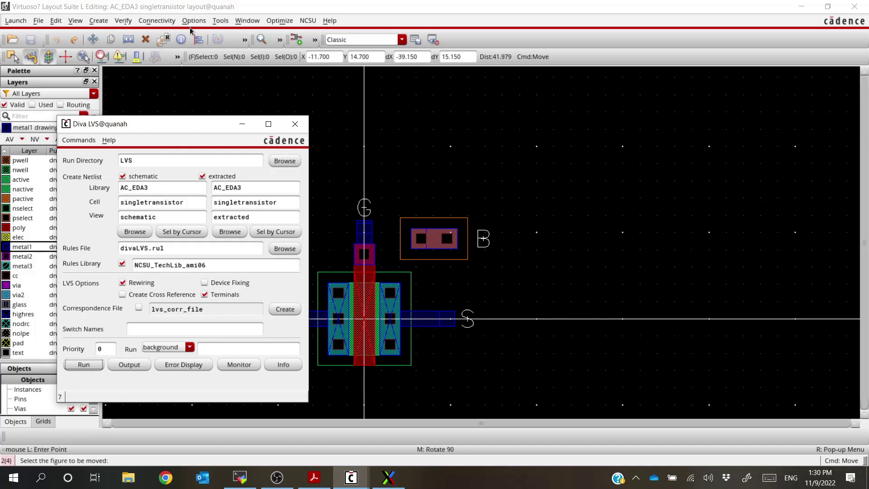
Try to start LVS again, keep the analysis already running, then read and dismiss its completion message.
left_click(78, 364)
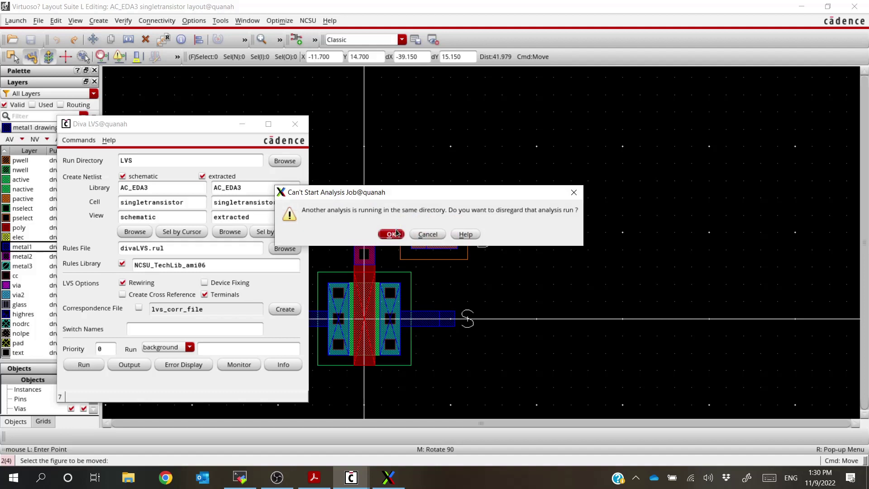
left_click(437, 235)
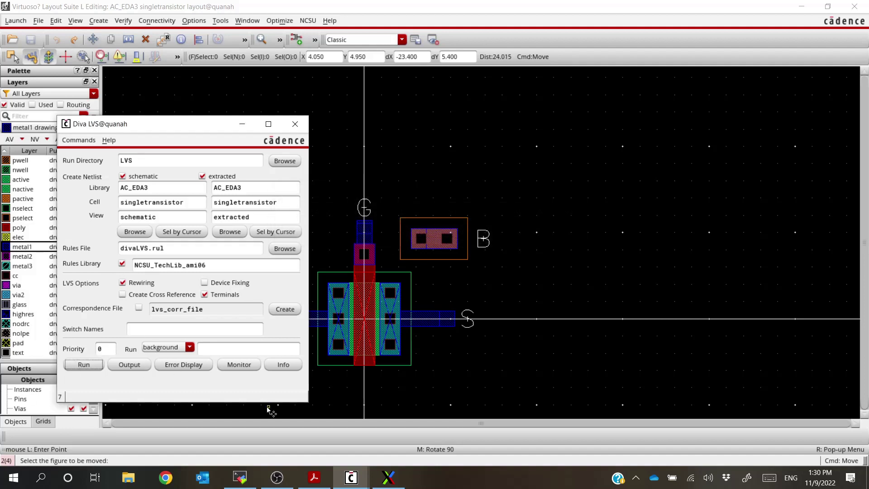
mouse_move(351, 476)
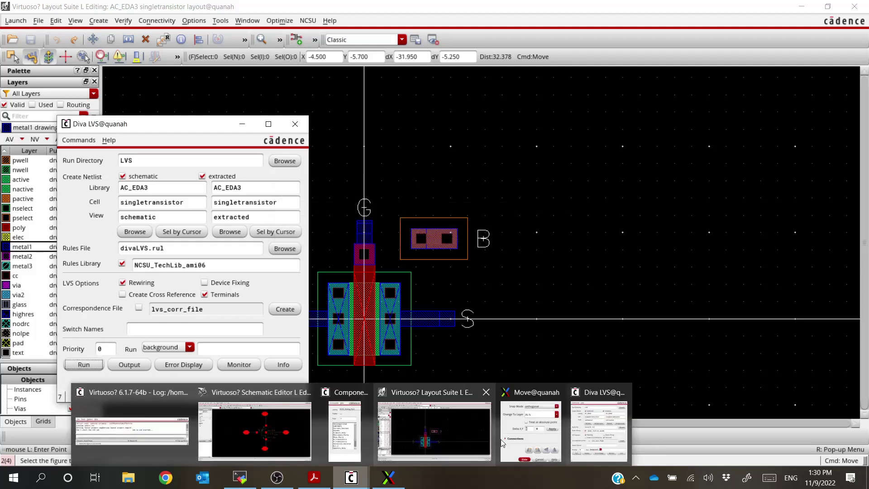
left_click_drag(443, 191, 453, 126)
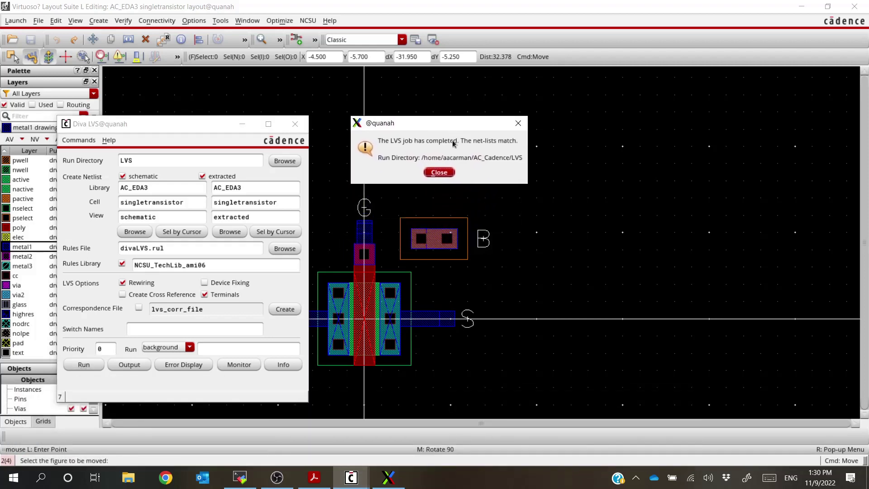
left_click(440, 174)
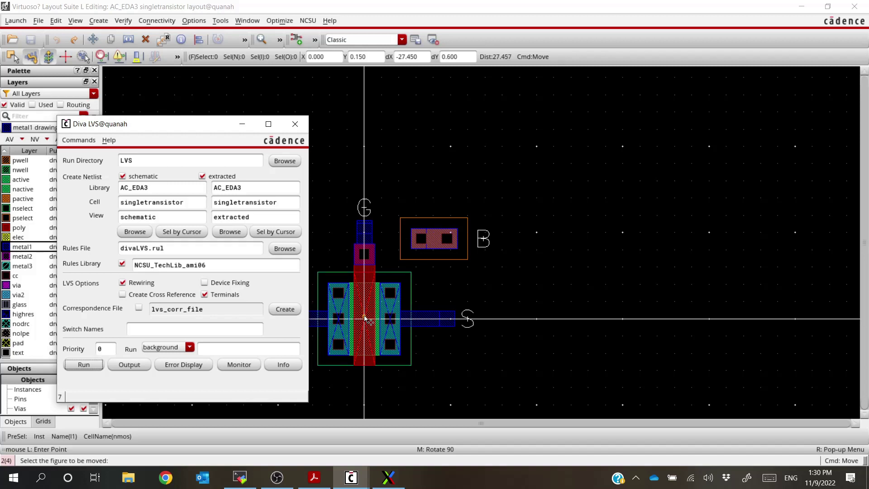
Pick the nmos transistor instance at the layout origin as the figure to move.
left_click(369, 324)
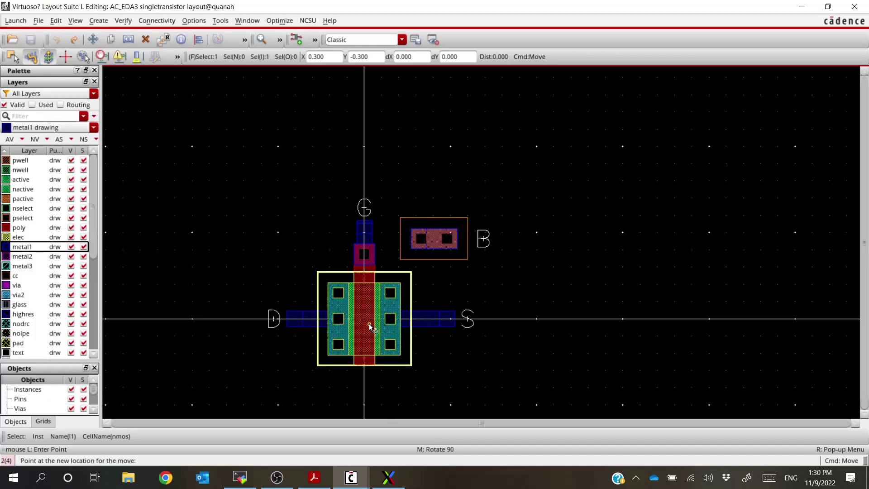
Set the width of the nmos instance in the singletransistor layout to 4.35u.
left_click(369, 324)
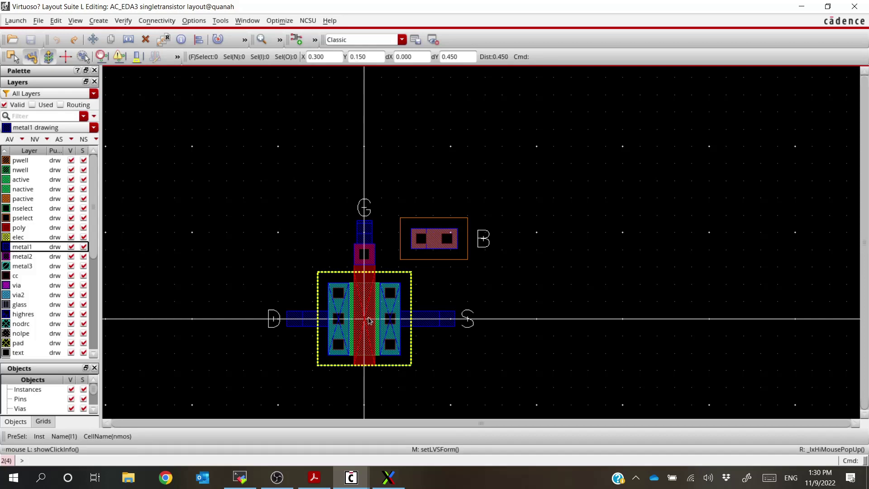
left_click(369, 321)
key("q")
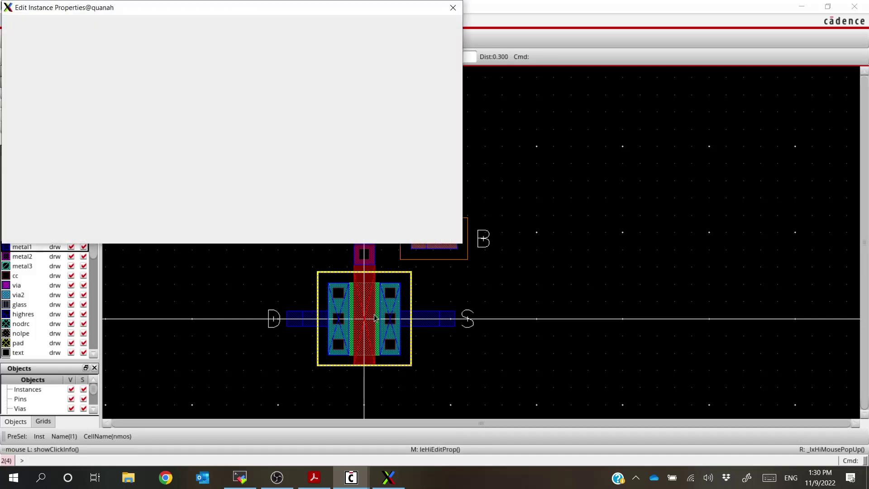
left_click(220, 44)
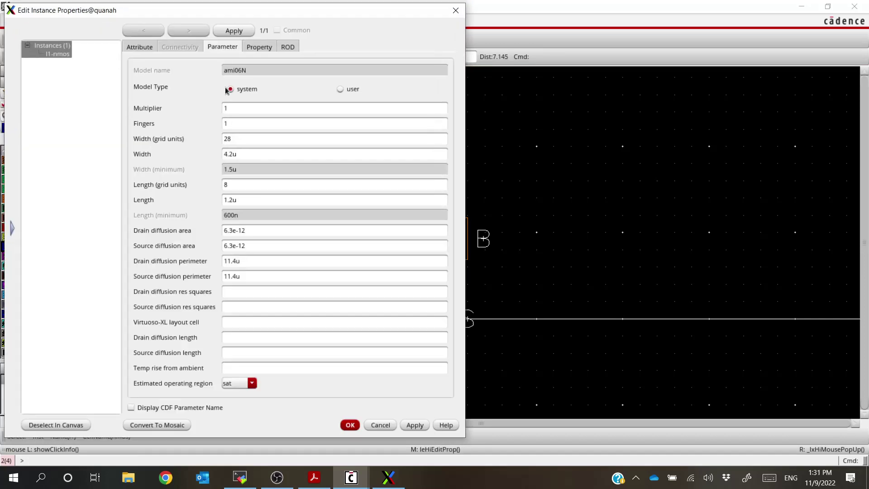
left_click(235, 154)
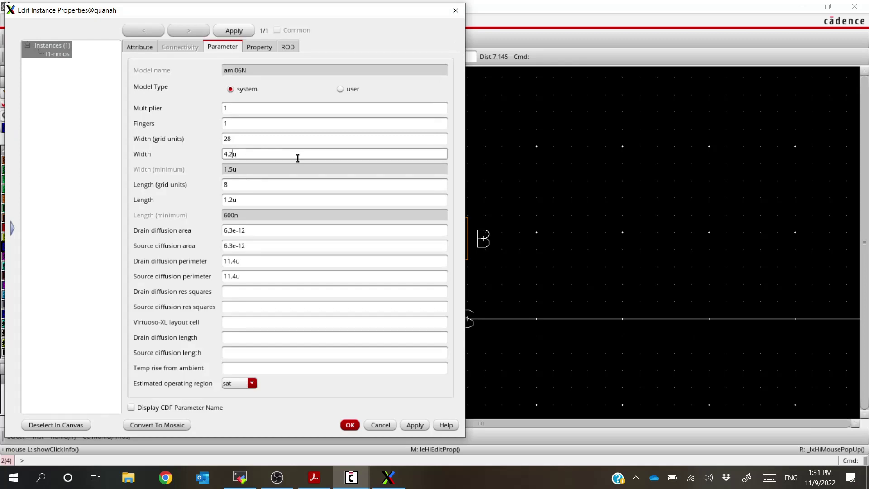
key("Return")
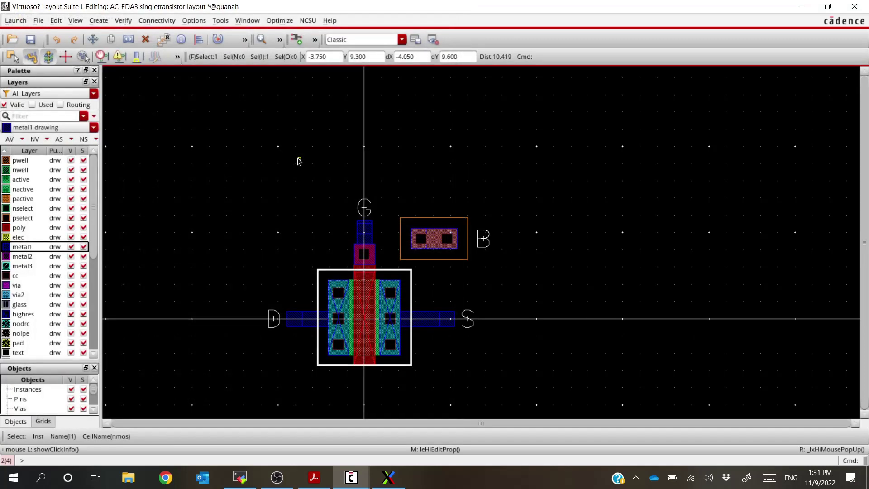
Run a design rule check on the edited layout and check the rule violation summary in the log.
scroll(367, 286, "up", 5, "ctrl")
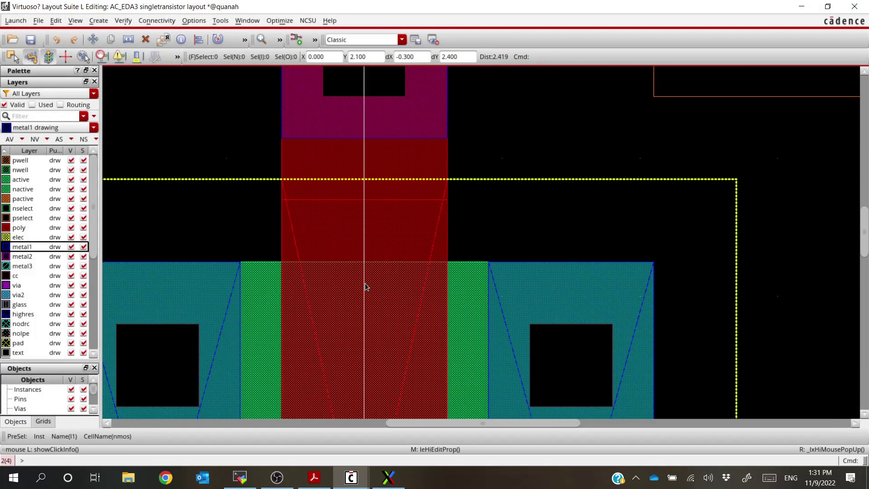
scroll(365, 286, "down", 3, "ctrl")
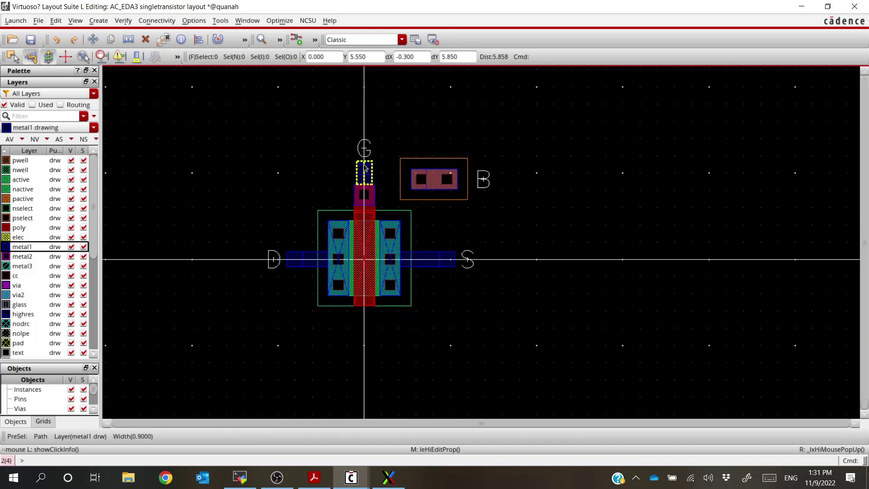
scroll(358, 224, "up", 1, "ctrl")
left_click(126, 21)
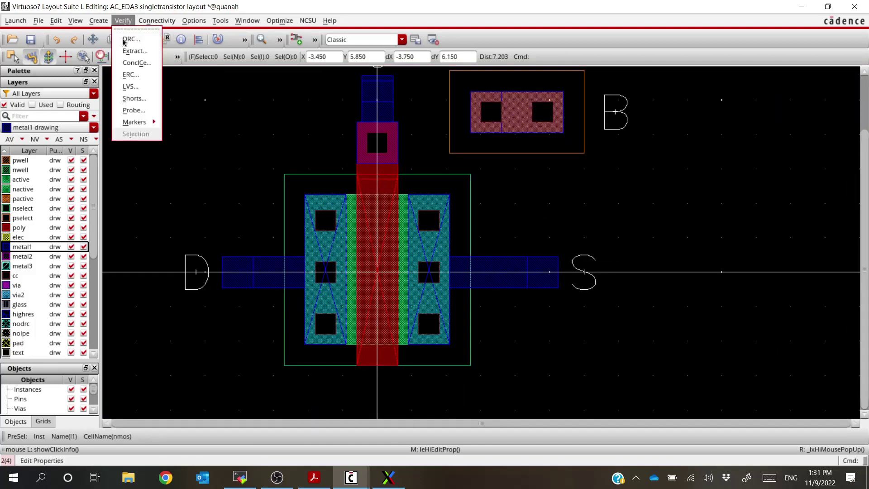
left_click(125, 42)
key("Escape")
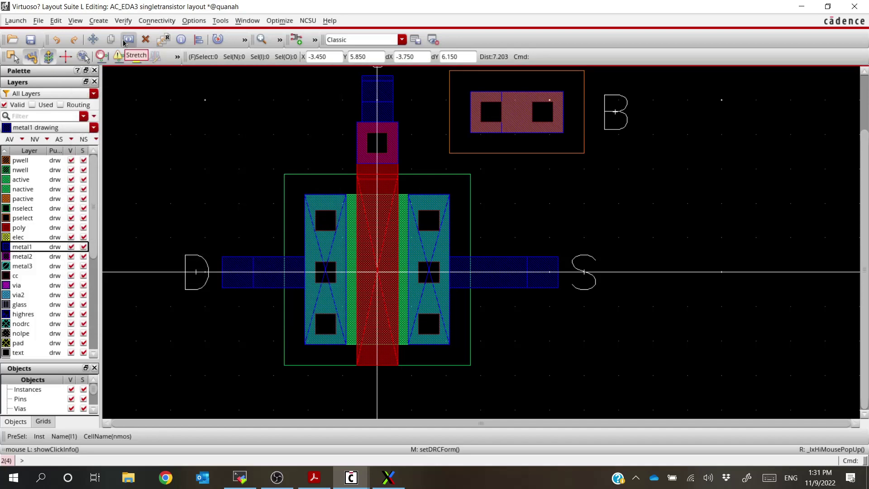
mouse_move(351, 478)
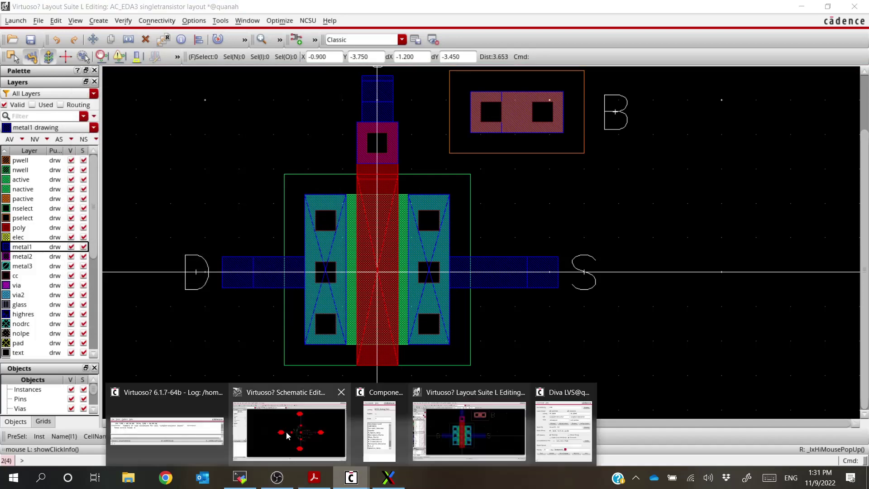
left_click(179, 424)
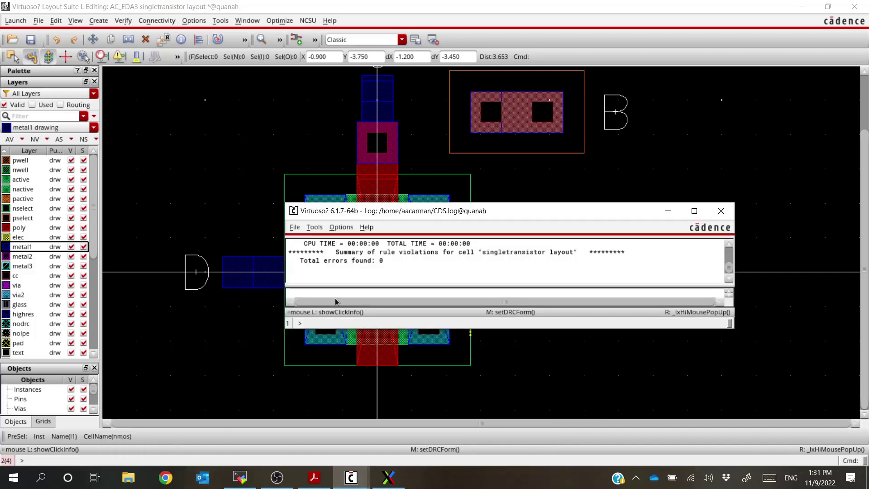
left_click(322, 4)
Extract the layout with the flat method into the extracted view, using the divaEXT.rul rules file.
left_click(123, 21)
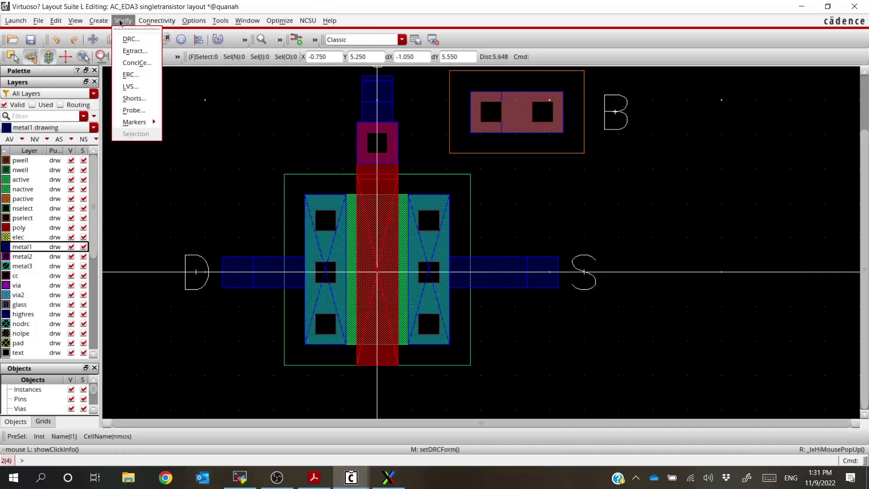
left_click(126, 50)
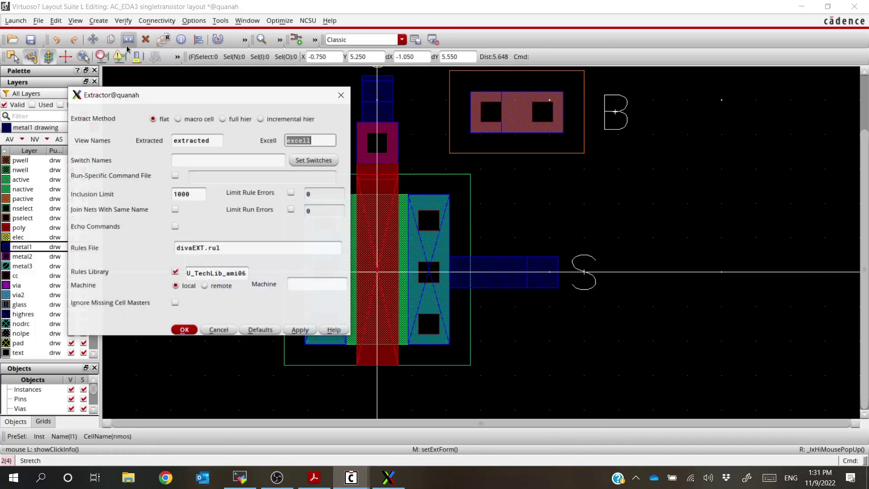
left_click(181, 332)
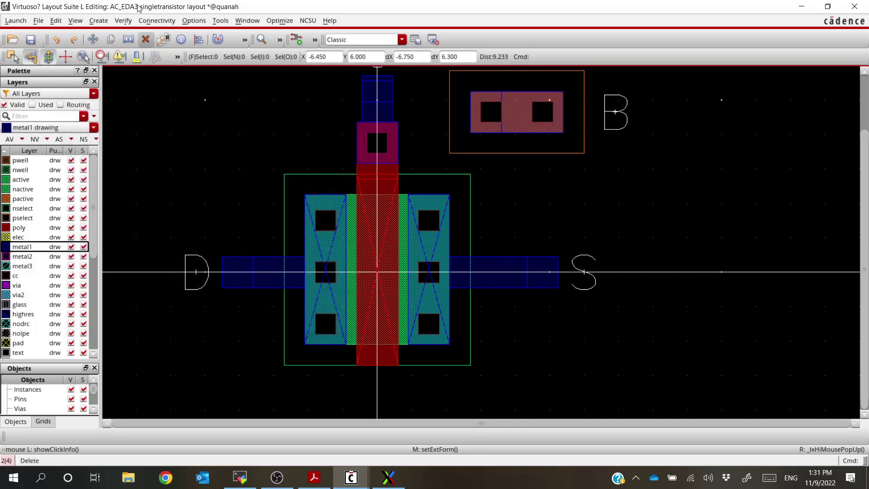
Run Diva LVS comparing the singletransistor schematic and extracted views, saving the modified layout cellview.
left_click(122, 23)
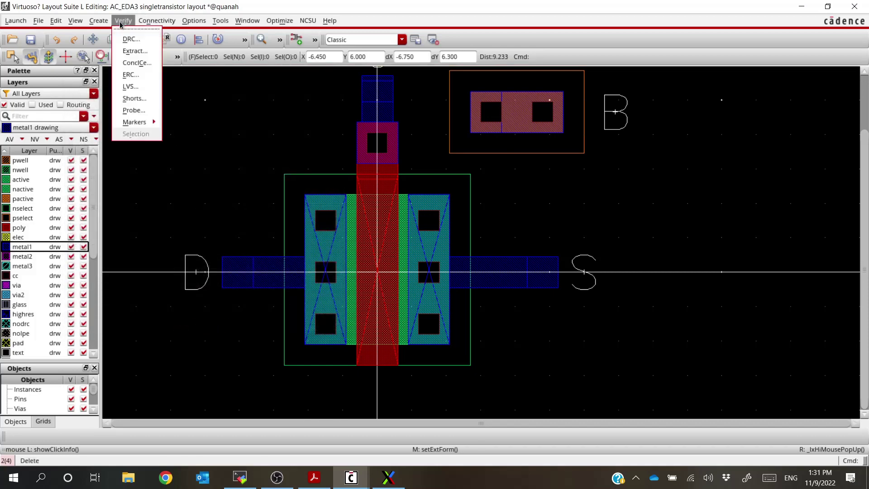
left_click(130, 87)
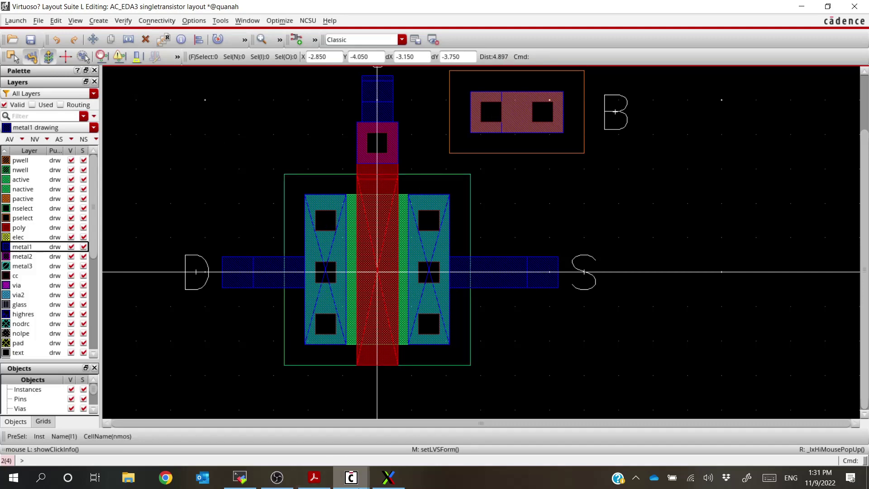
mouse_move(351, 478)
left_click(563, 424)
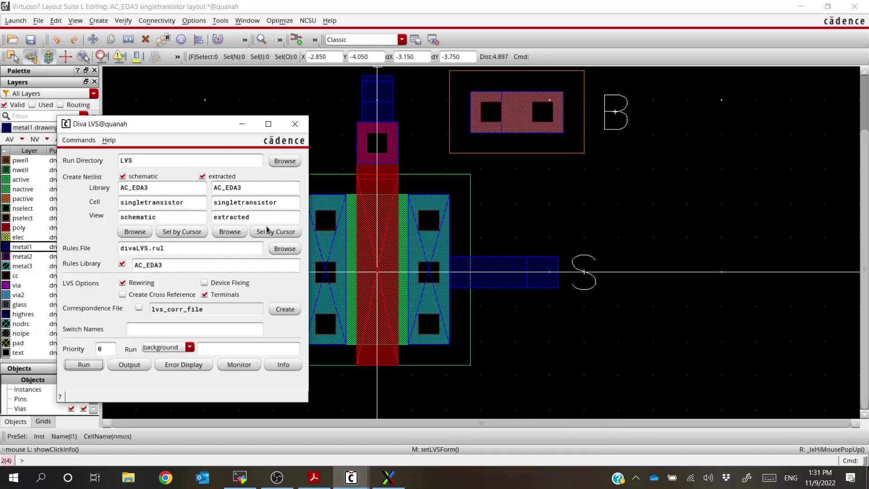
left_click(87, 370)
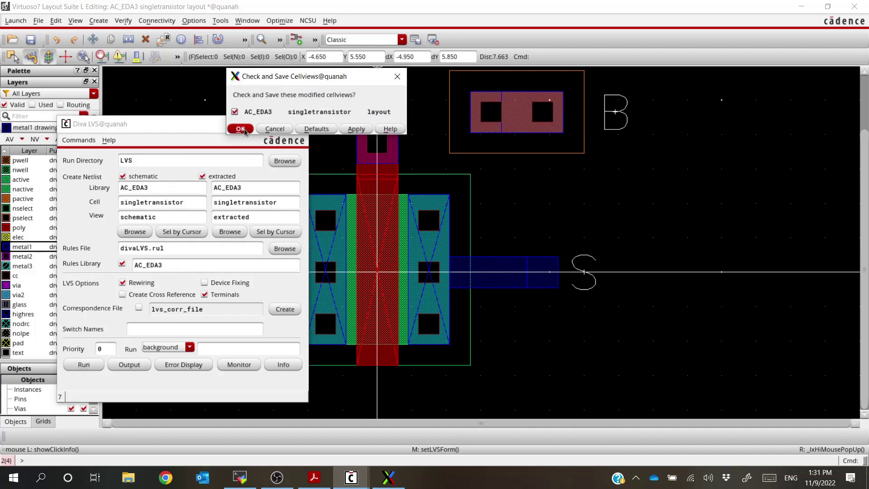
left_click(241, 129)
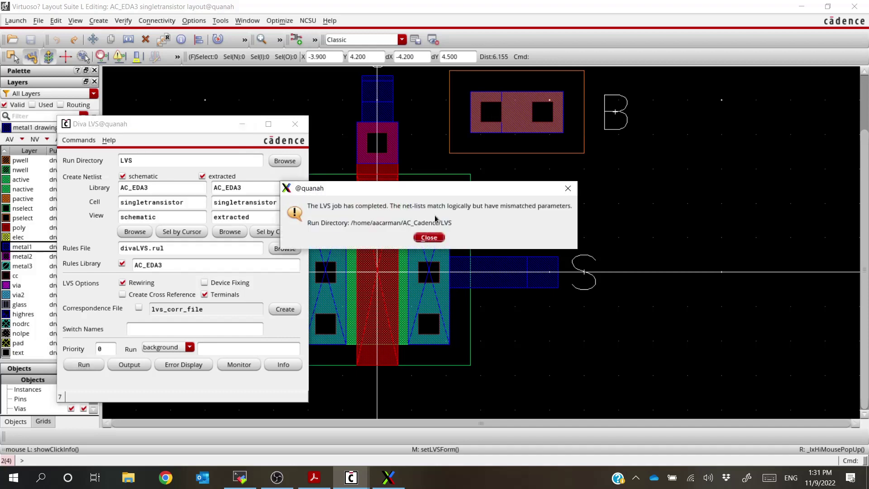
left_click_drag(437, 190, 471, 252)
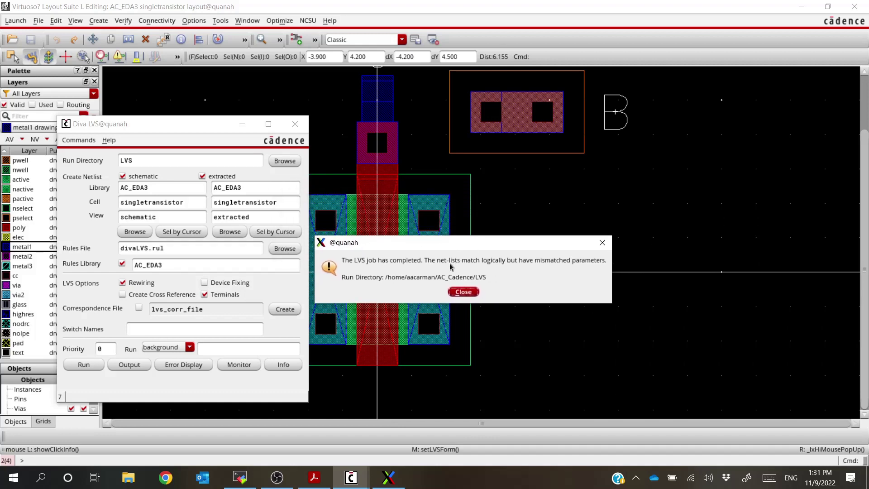
left_click(462, 295)
Open the LVS output report and examine the layout and schematic net-list summaries and the terminal correspondence points.
left_click(134, 368)
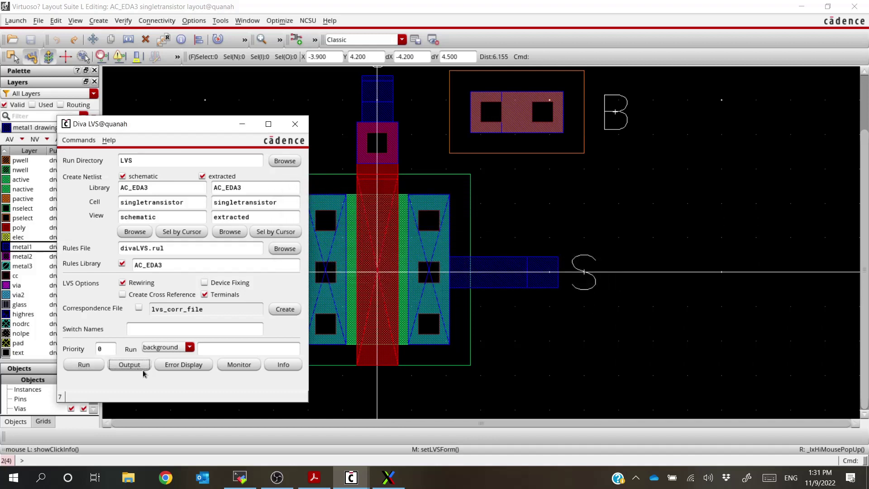
left_click_drag(282, 18, 479, 31)
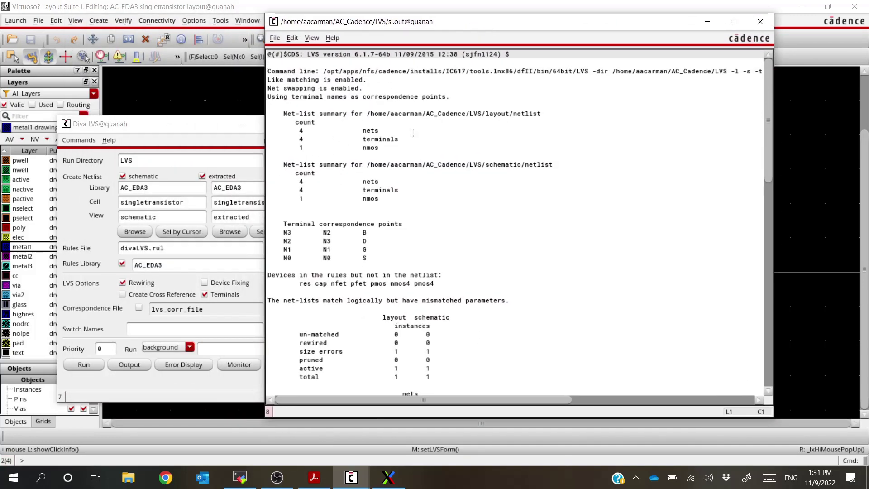
left_click(388, 133)
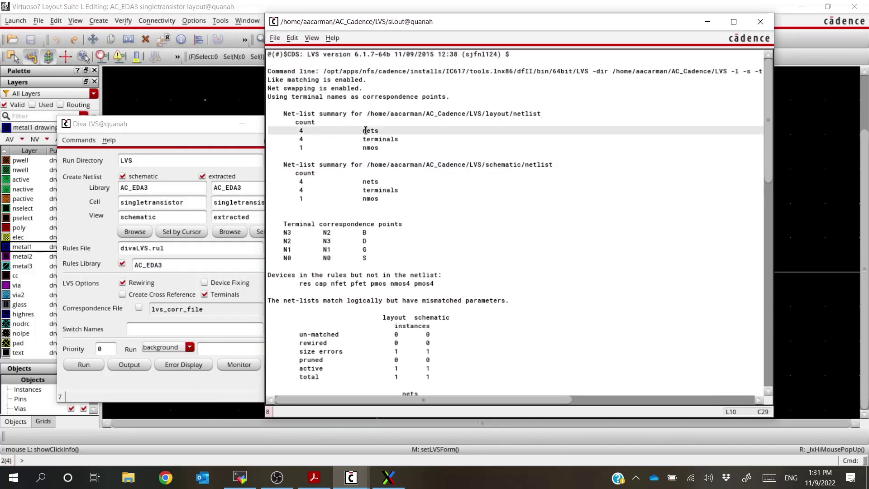
left_click_drag(402, 139, 350, 148)
left_click(344, 156)
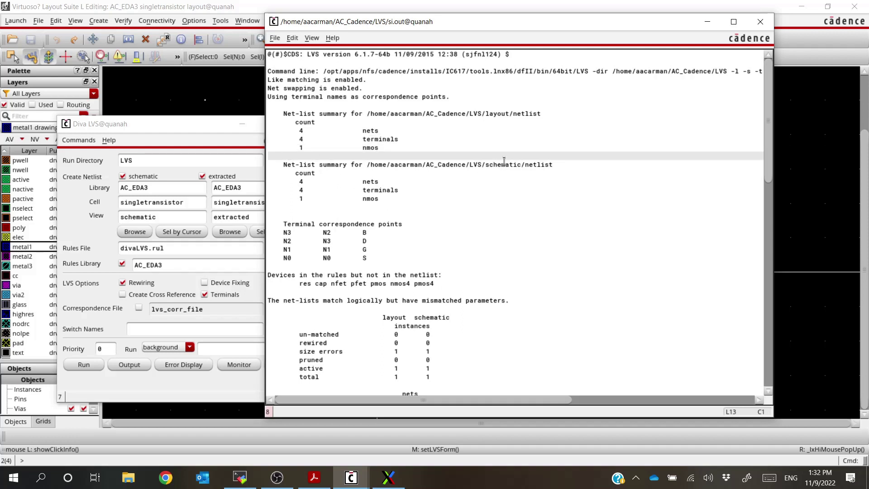
left_click_drag(510, 176, 498, 167)
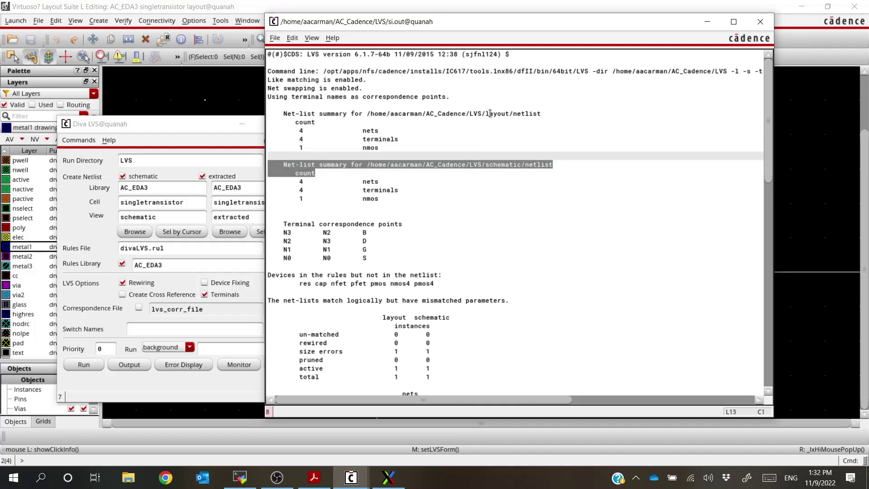
left_click_drag(489, 114, 461, 119)
left_click(461, 118)
scroll(371, 255, "down", 1)
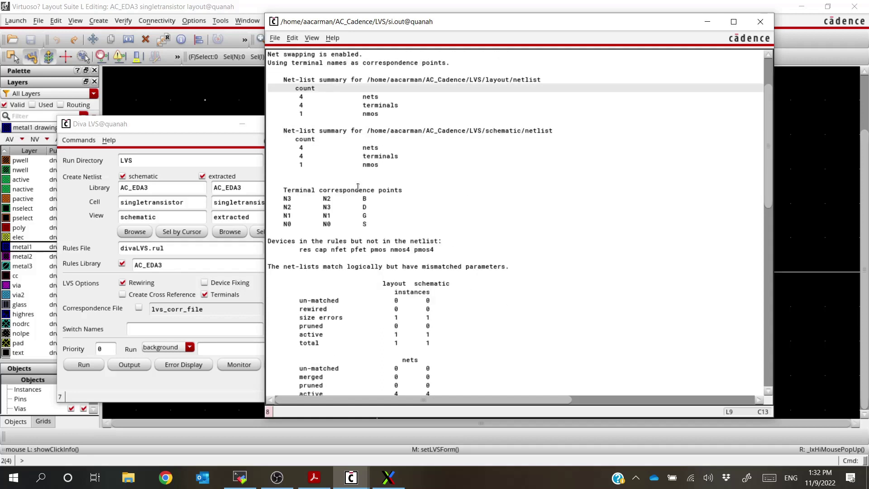
left_click_drag(356, 190, 372, 223)
left_click(374, 224)
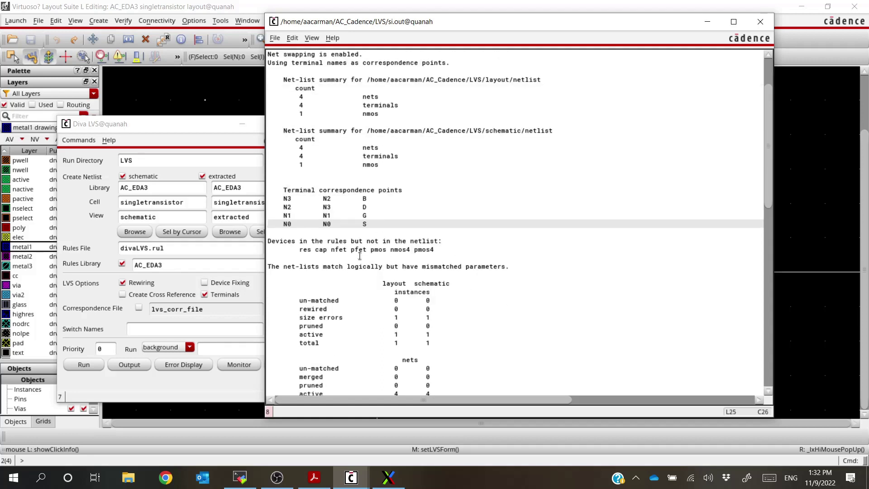
Examine the audit.out entry of the schematic probe files, and close the report and the LVS form.
scroll(360, 256, "down", 2)
scroll(376, 276, "down", 9)
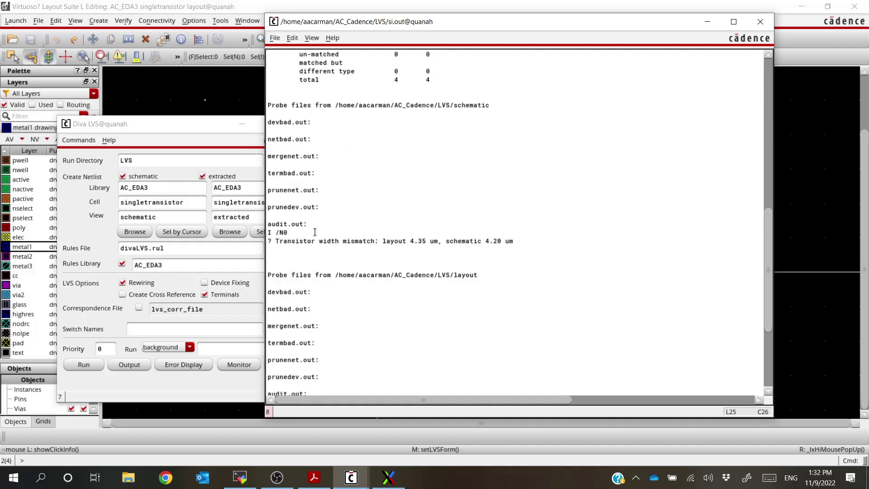
left_click_drag(278, 241, 518, 241)
left_click(519, 244)
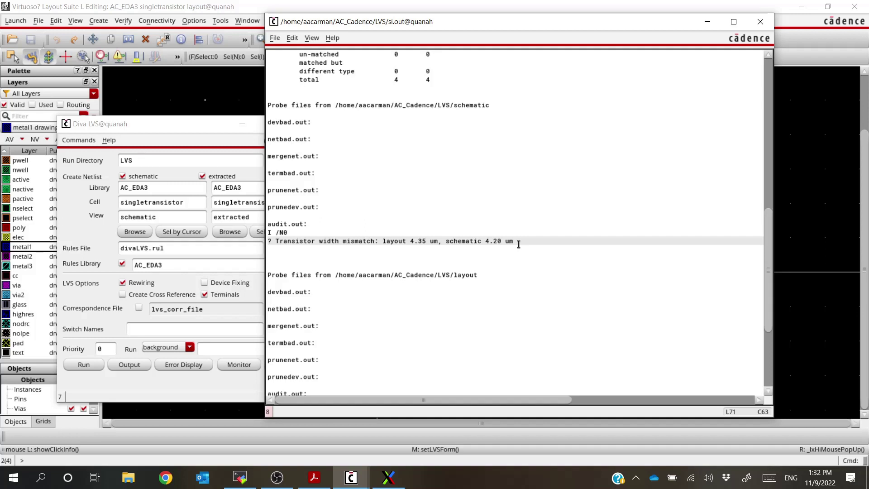
left_click(763, 24)
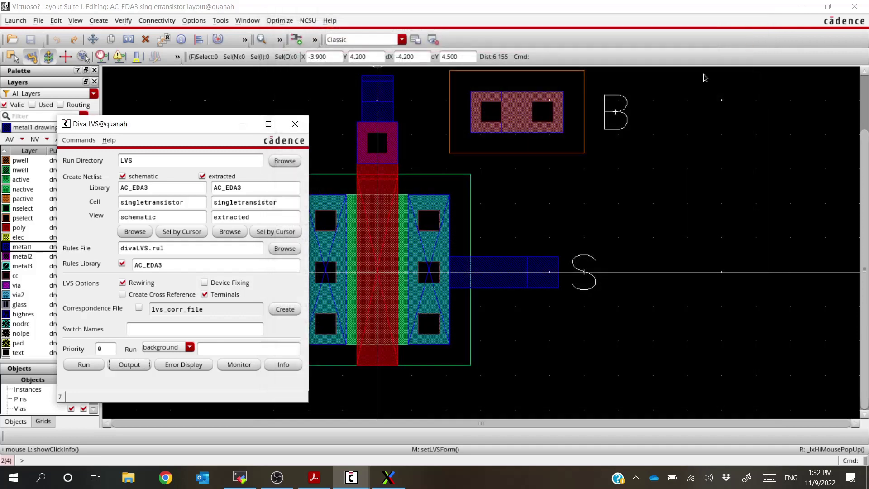
left_click(295, 124)
Set the width of the nmos instance back to 4.2u and save the layout.
left_click(395, 278)
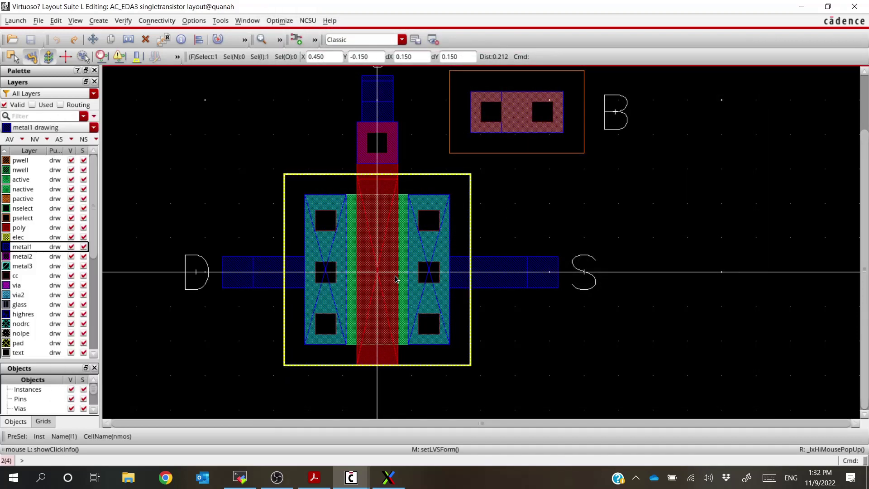
key("q")
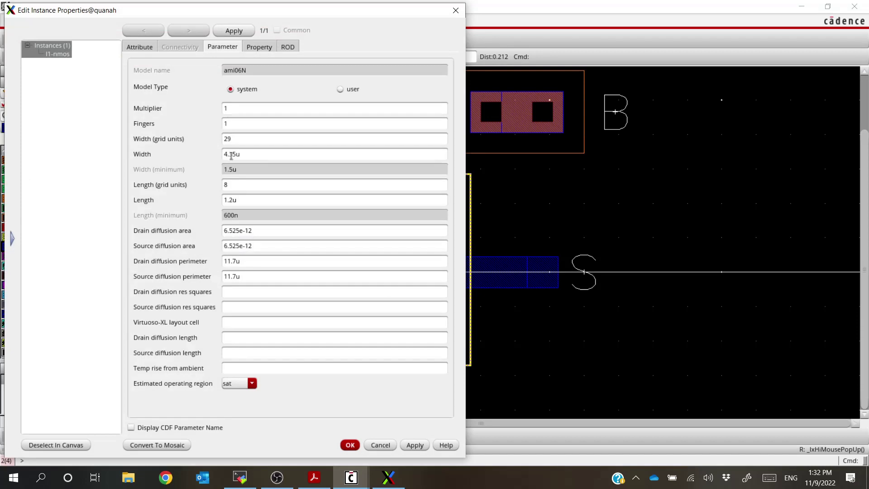
left_click(232, 154)
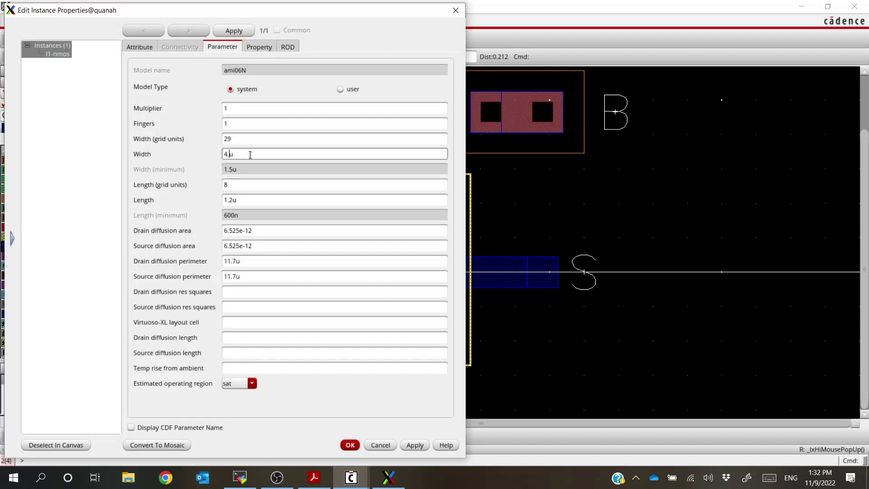
key("Return")
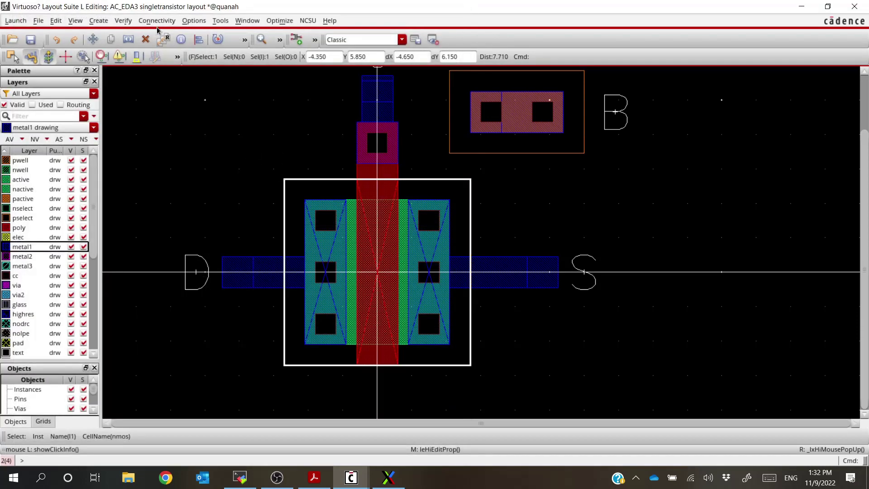
left_click(56, 39)
left_click(98, 21)
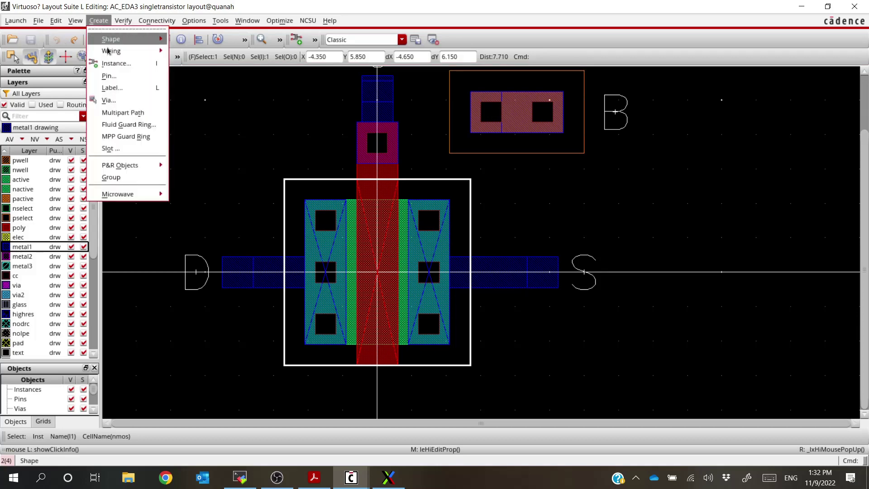
Run DRC on the singletransistor layout and check the rule violation summary in the Virtuoso log.
left_click(123, 20)
left_click(127, 39)
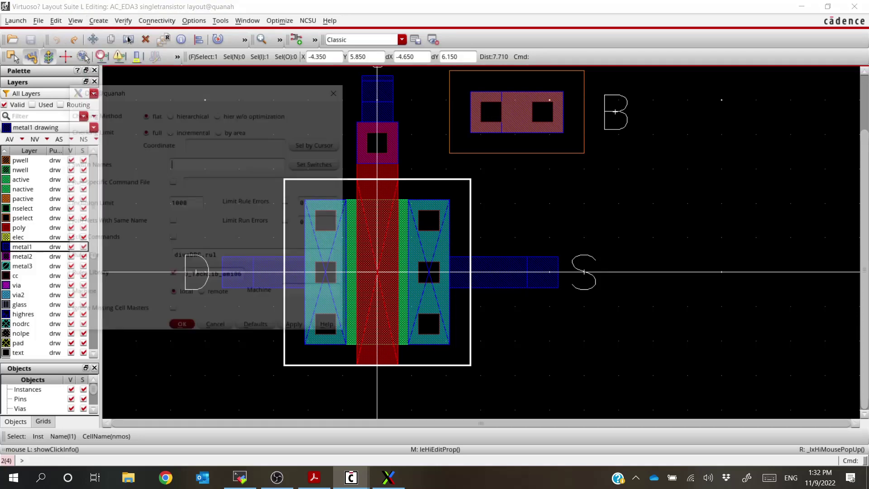
key("Return")
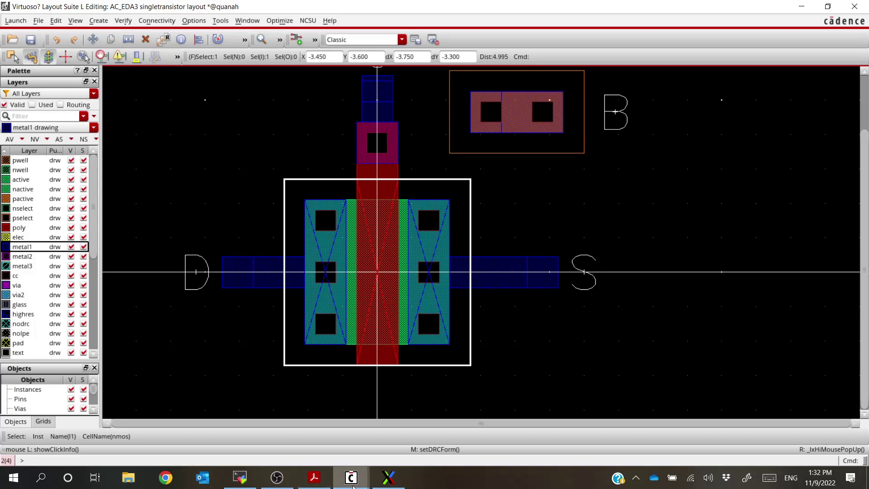
mouse_move(388, 477)
left_click(203, 434)
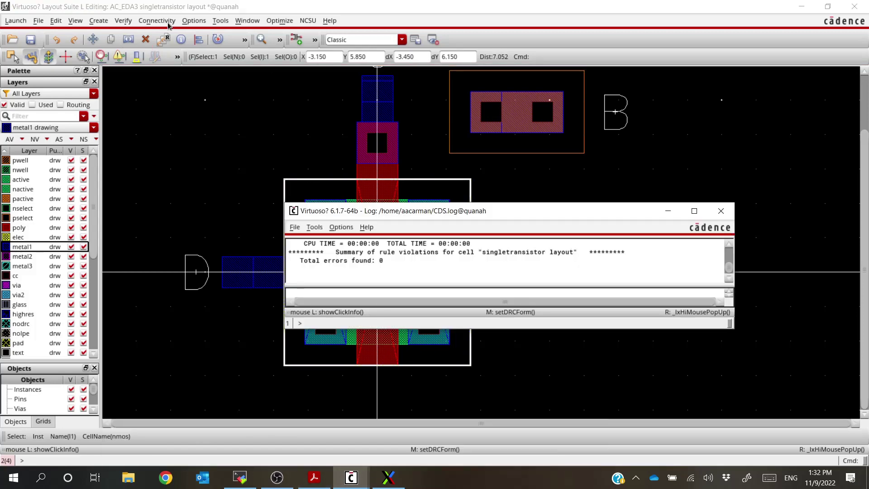
left_click(129, 28)
left_click(122, 20)
left_click(127, 37)
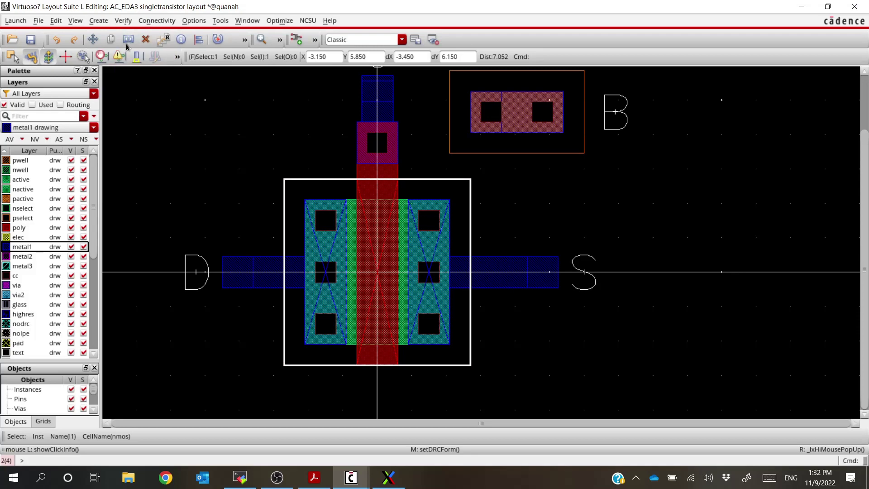
left_click(339, 94)
Run the extraction on the singletransistor layout with the default extractor settings.
left_click(123, 20)
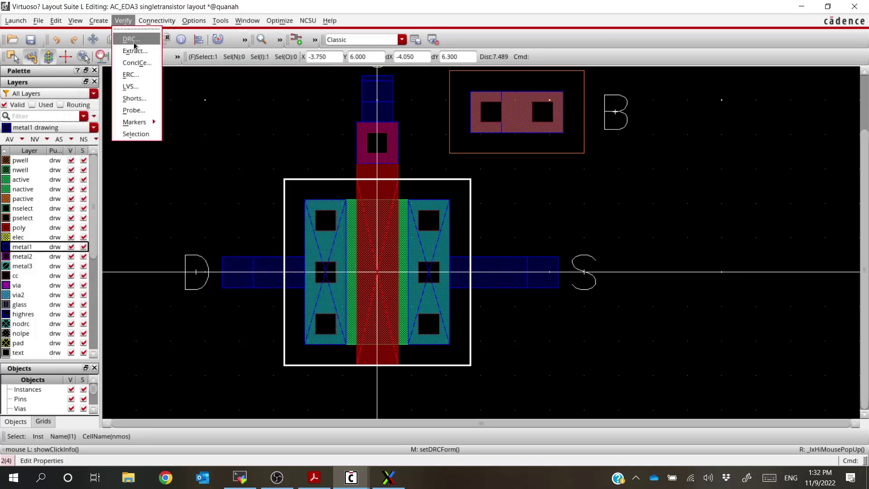
left_click(136, 51)
key("Return")
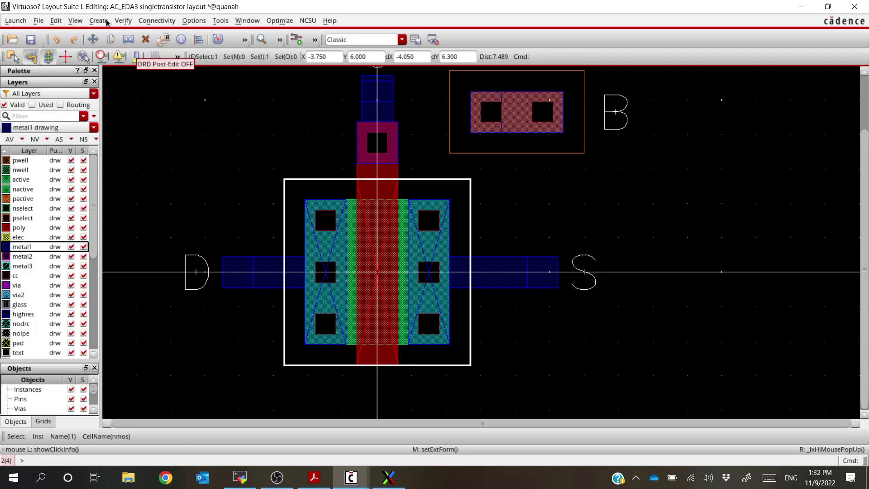
Run Diva LVS on the singletransistor schematic and extracted views, saving the modified layout, and close the completion notice and the LVS form.
left_click(352, 477)
left_click(569, 446)
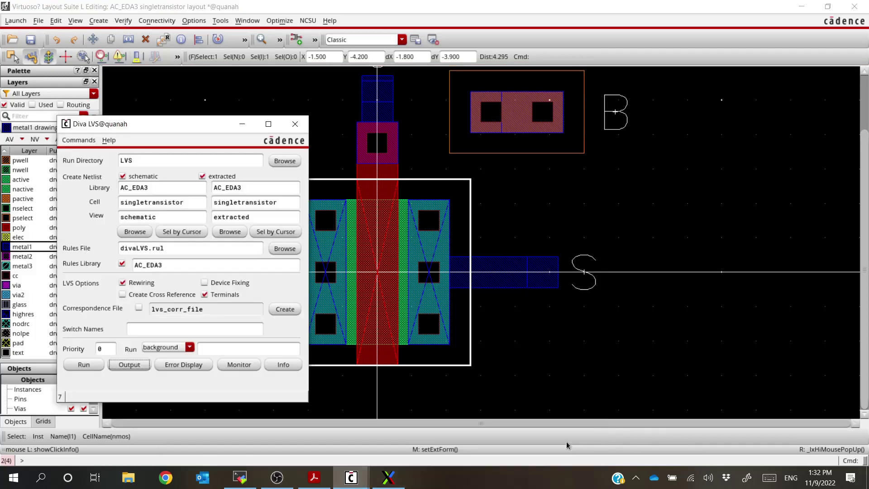
left_click(80, 363)
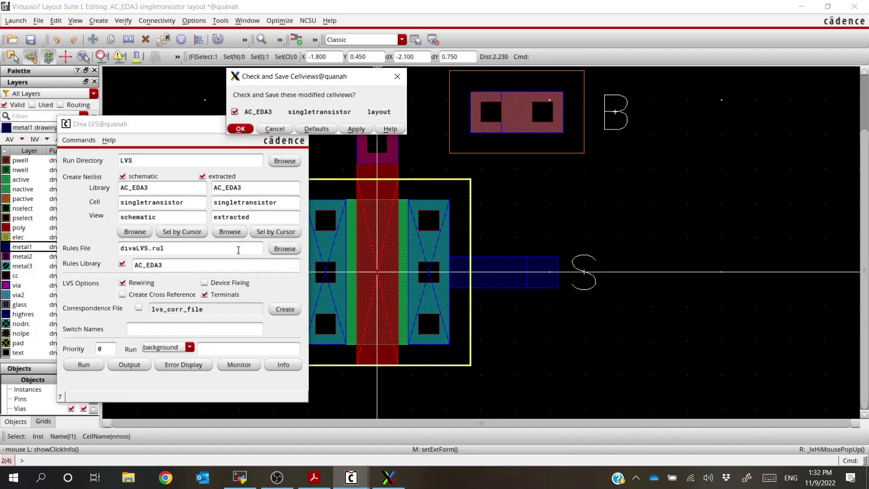
left_click(241, 129)
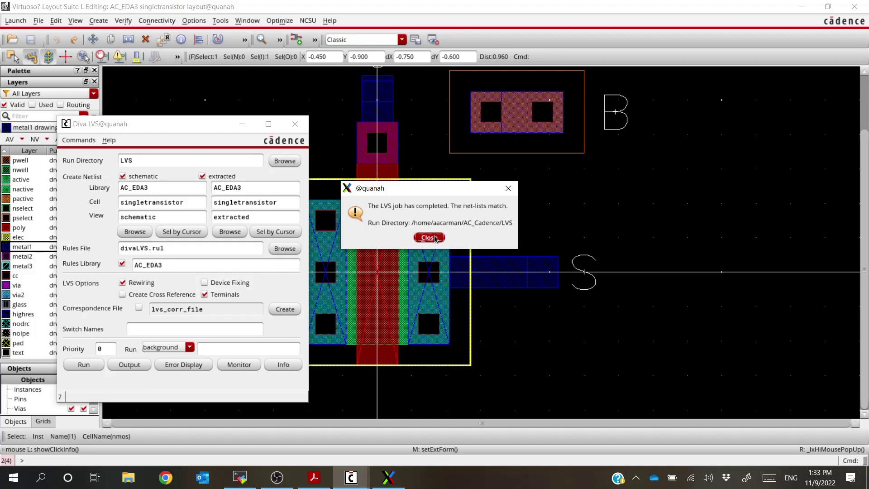
left_click(429, 238)
left_click(295, 124)
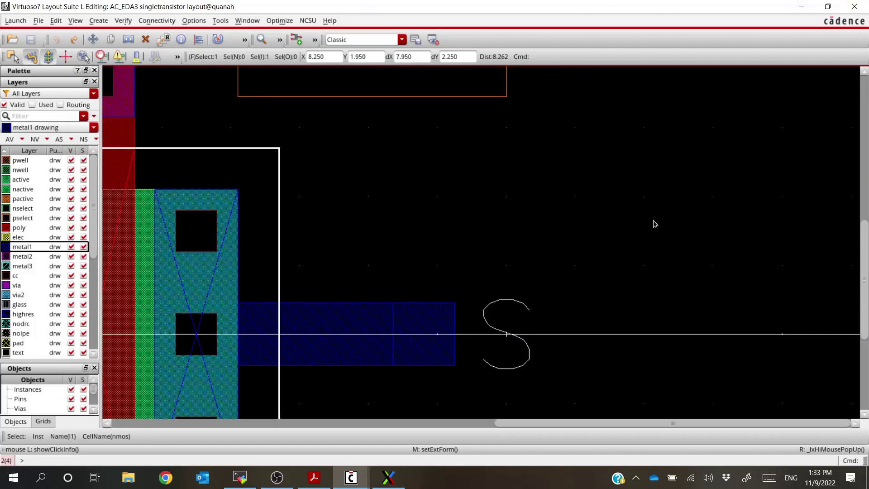
scroll(652, 224, "up", 1, "ctrl")
scroll(590, 275, "down", 2, "ctrl")
scroll(471, 272, "up", 1, "ctrl")
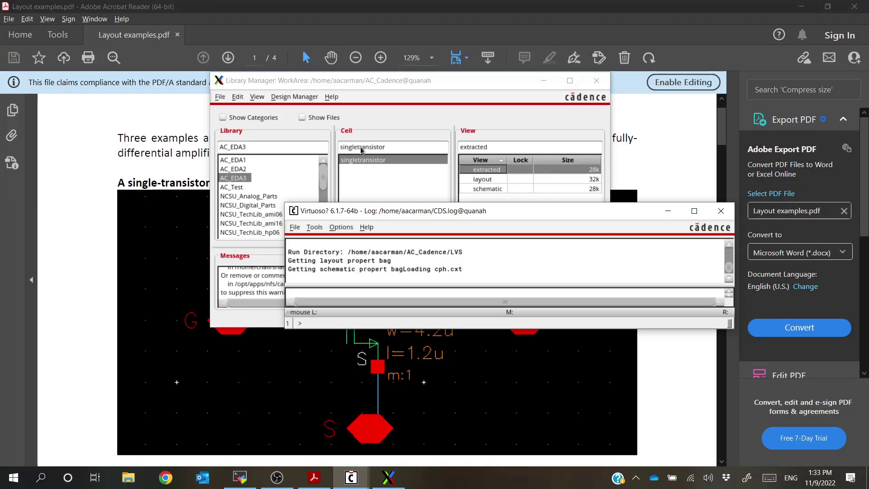
Switch to Layout examples.pdf in Acrobat Reader and examine the common-centroid schematic and layout examples on page 2.
left_click(402, 29)
scroll(366, 274, "down", 8)
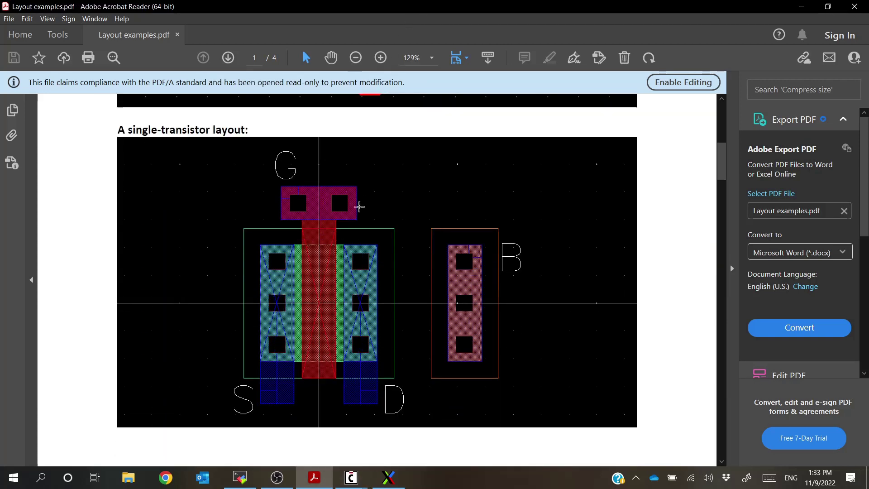
scroll(360, 198, "down", 3)
scroll(360, 198, "down", 15)
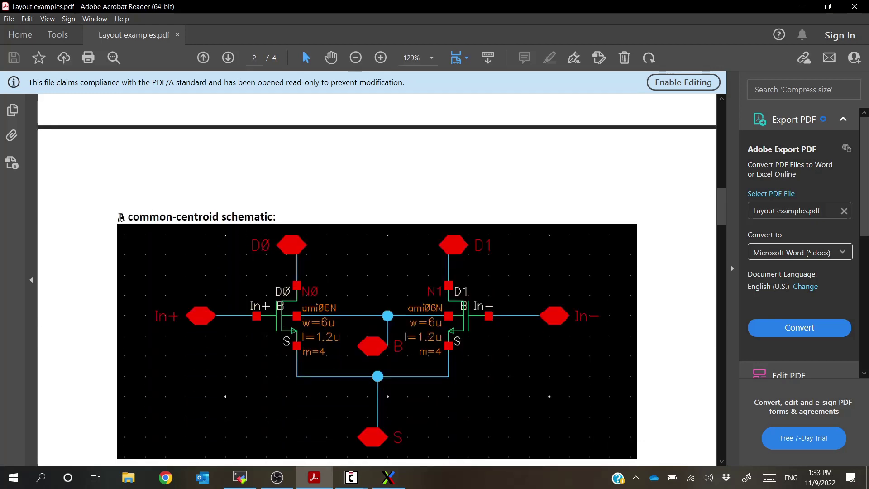
left_click_drag(119, 217, 279, 218)
left_click(295, 217)
scroll(293, 213, "down", 4)
scroll(292, 213, "down", 11)
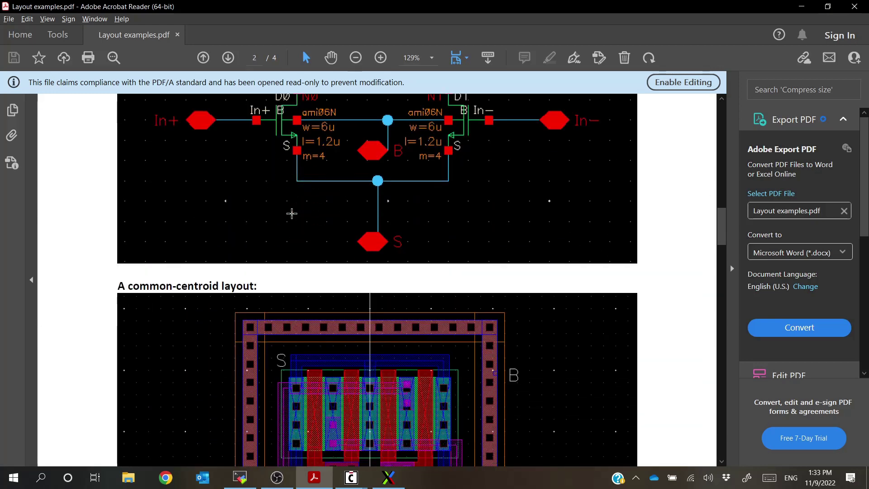
scroll(296, 206, "down", 4)
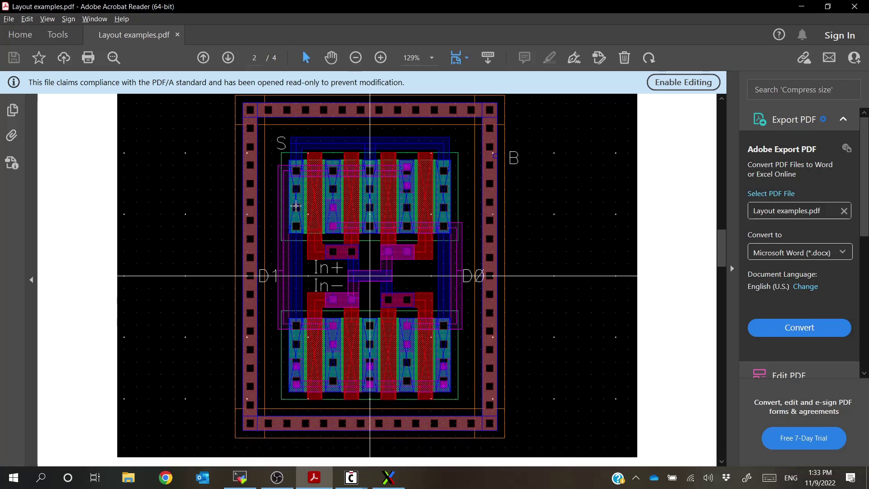
scroll(407, 390, "up", 15)
scroll(408, 390, "up", 4)
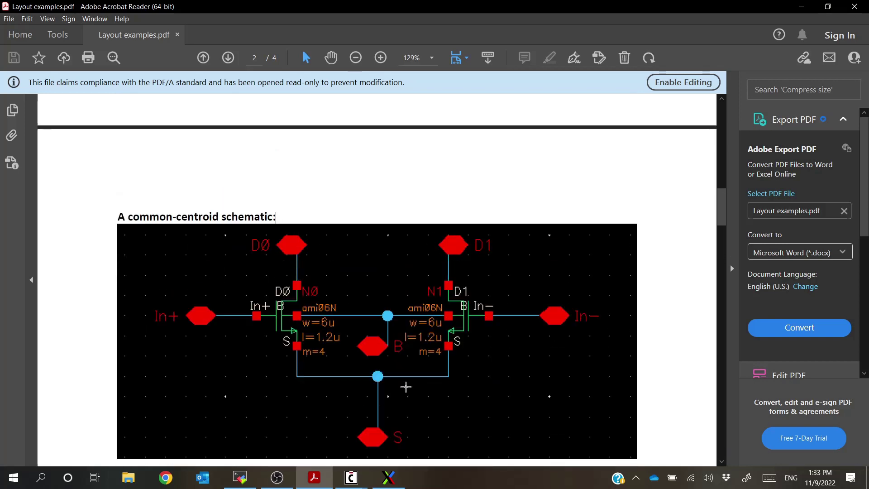
scroll(406, 387, "down", 3)
scroll(406, 388, "up", 1)
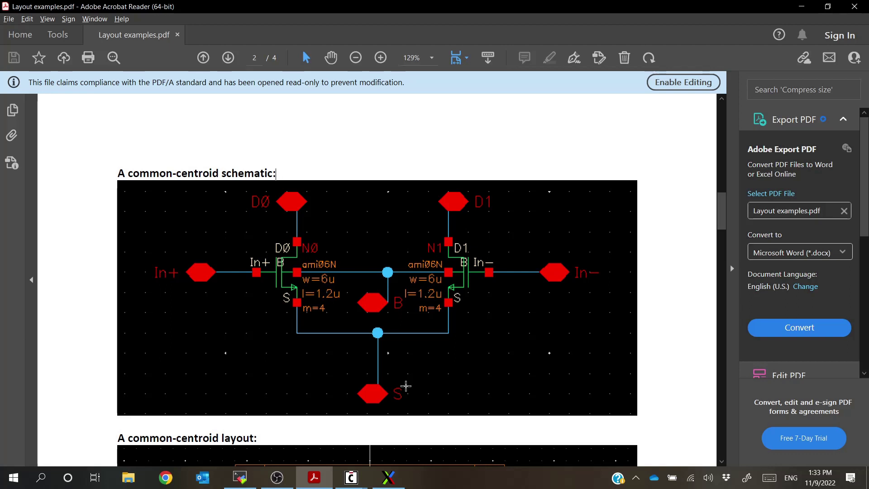
Switch to the Library Manager and create a schematic cellview named commoncentroid in the AC_EDA3 library.
key("alt+Tab")
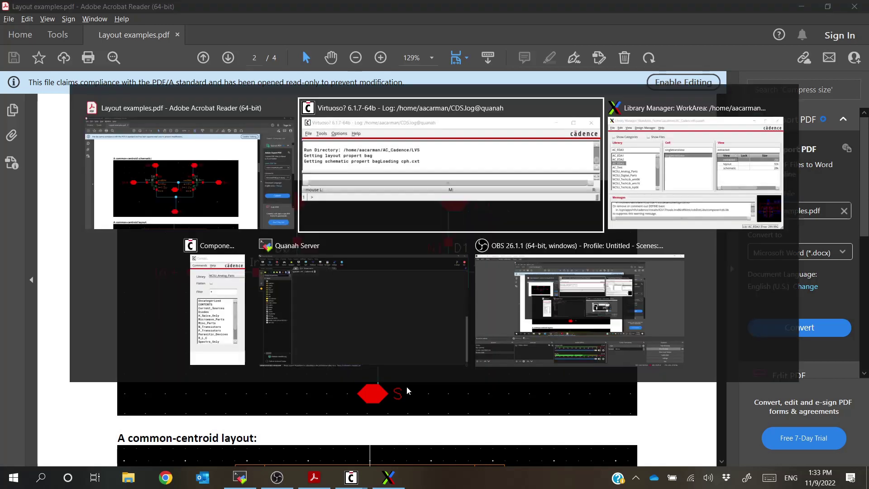
left_click(696, 174)
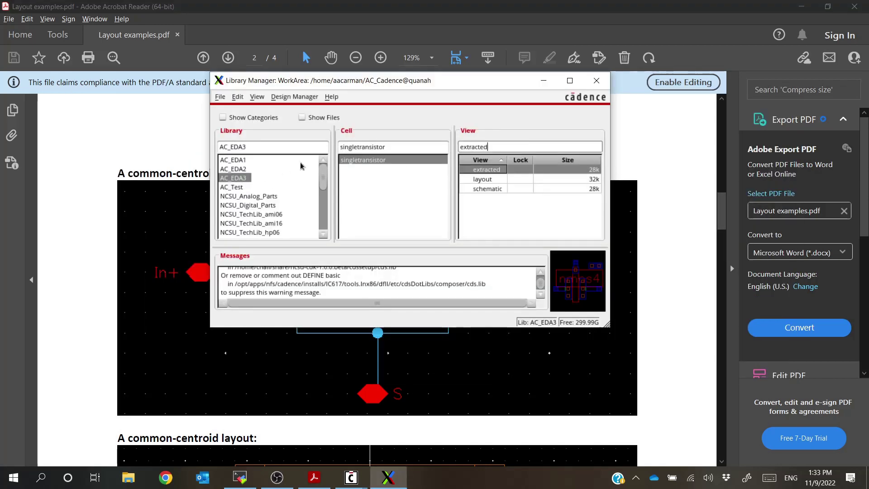
left_click(346, 175)
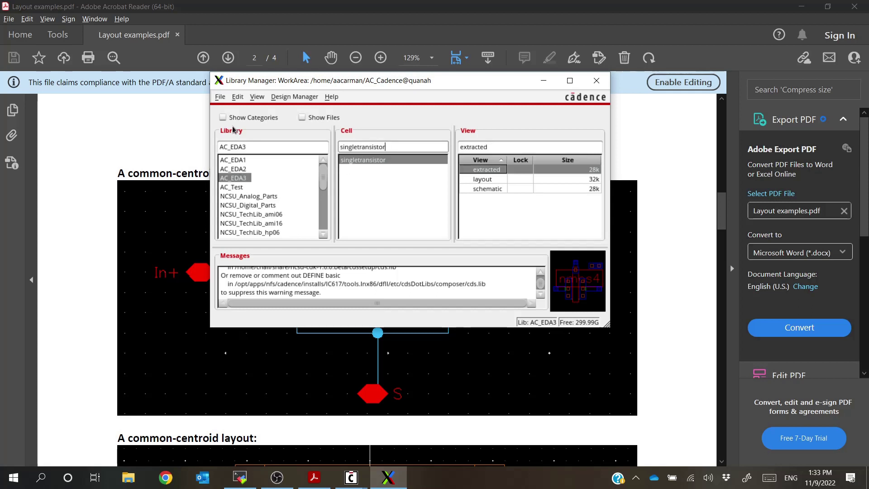
left_click(220, 97)
mouse_move(267, 109)
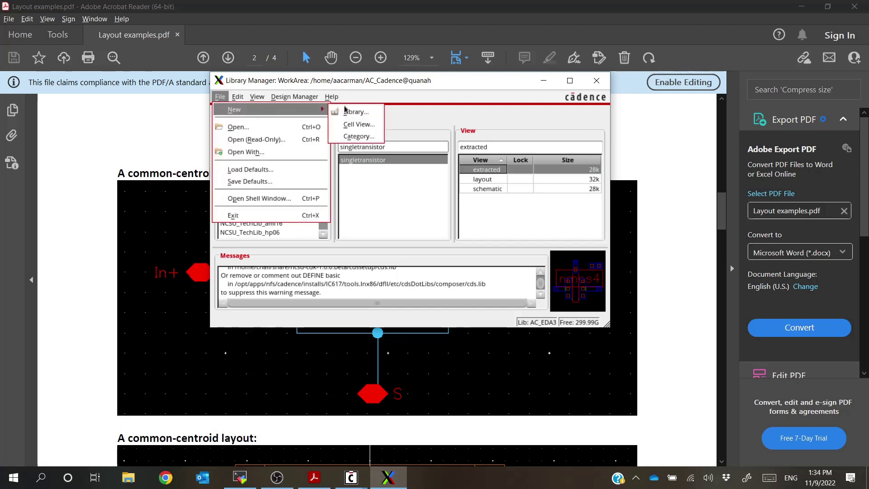
left_click(350, 125)
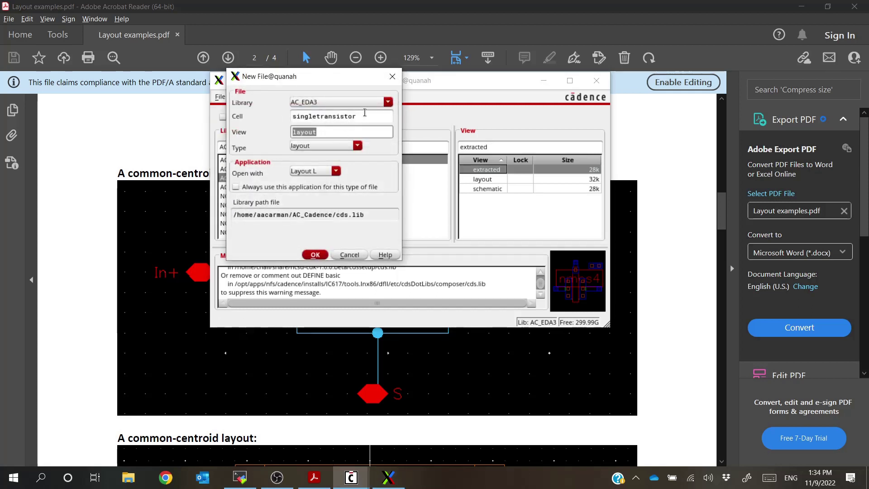
left_click(371, 116)
left_click_drag(371, 116, 283, 119)
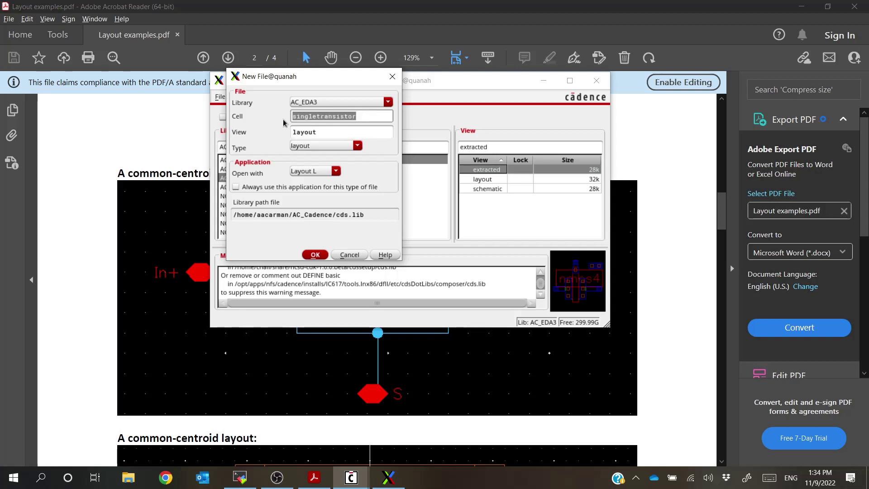
type("commoncentroid")
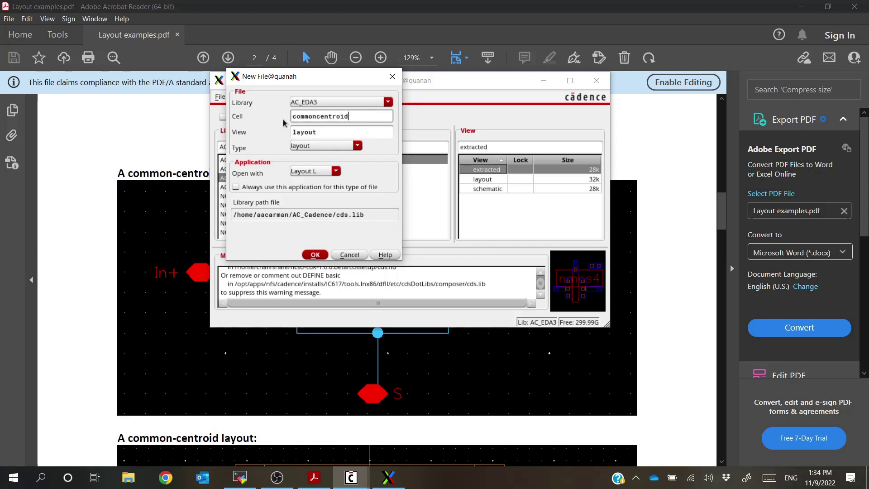
left_click(313, 146)
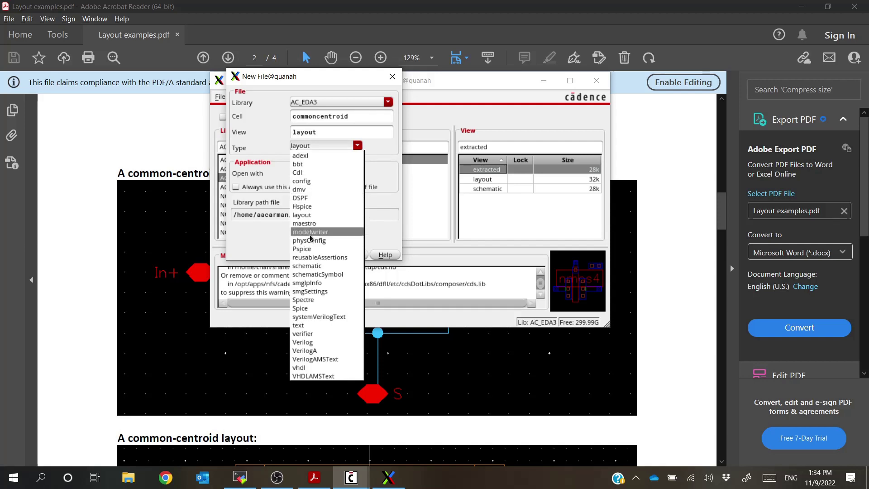
left_click(307, 266)
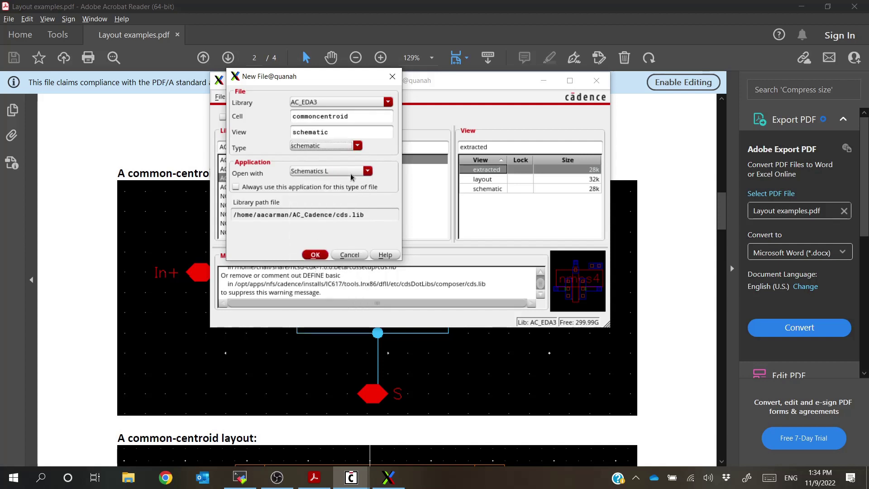
left_click(315, 251)
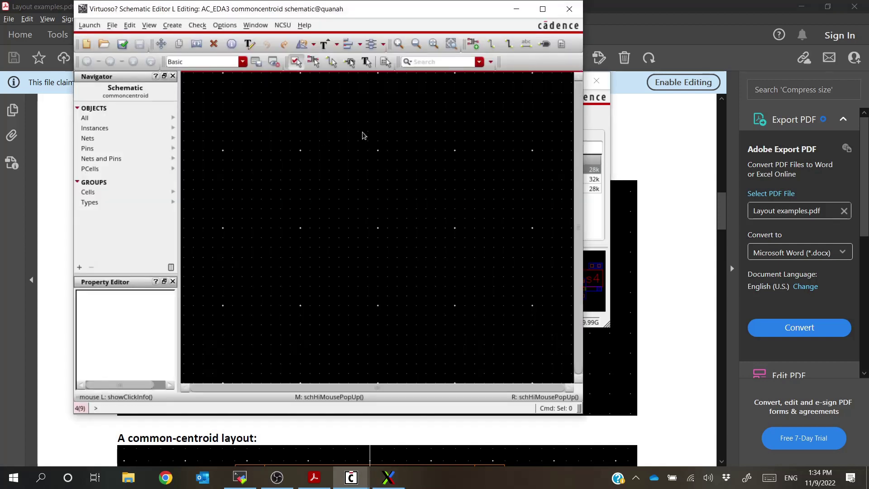
Place two nmos4 symbols from NCSU_Analog_Parts side by side, mirroring the second one sideways, and compare them with the PDF's common-centroid schematic.
left_click(668, 10)
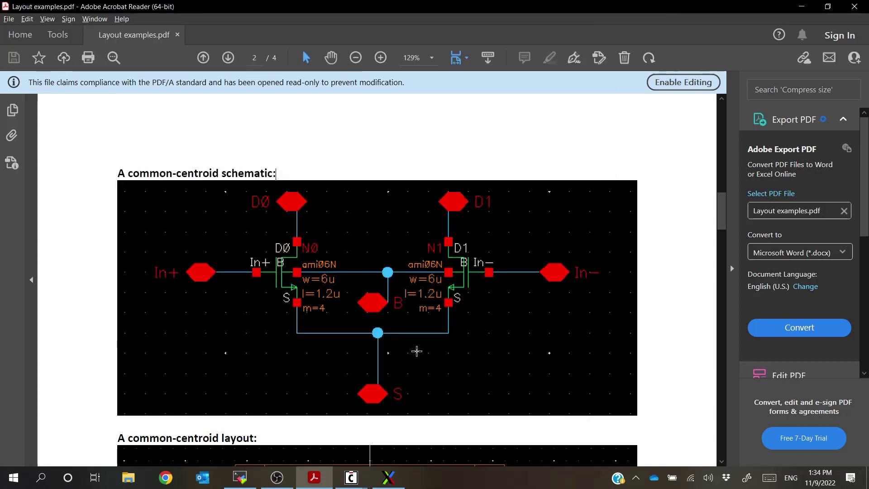
key("alt+Tab")
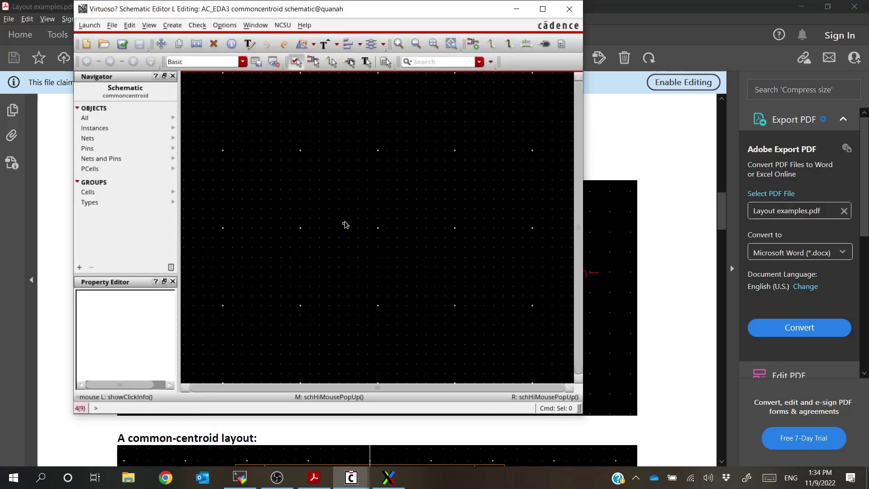
key("i")
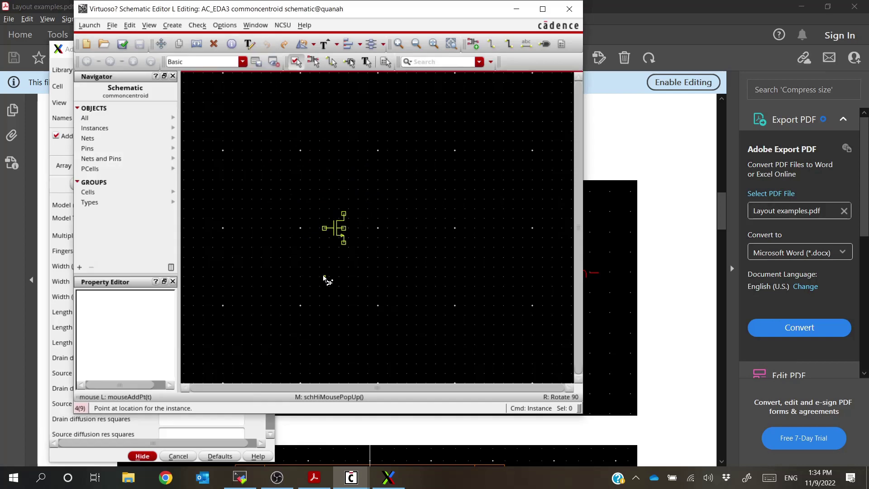
left_click(326, 280)
key("alt+Tab")
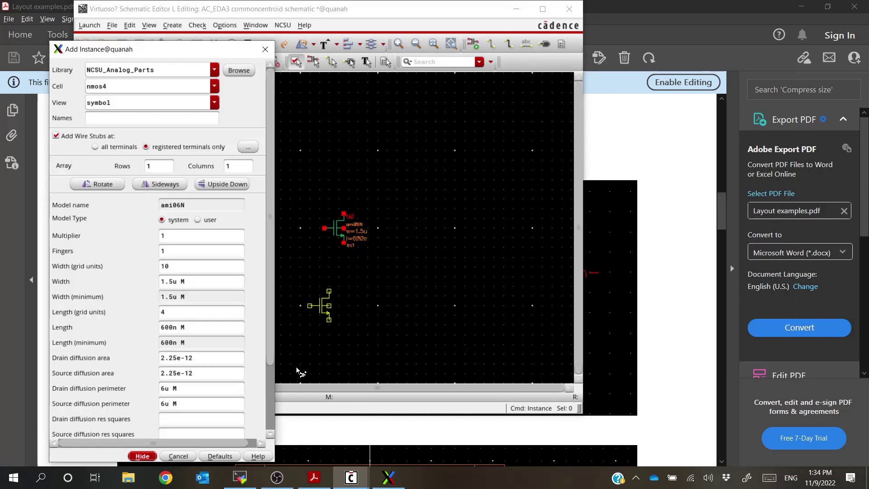
scroll(231, 249, "down", 3)
scroll(234, 222, "up", 3)
left_click(167, 186)
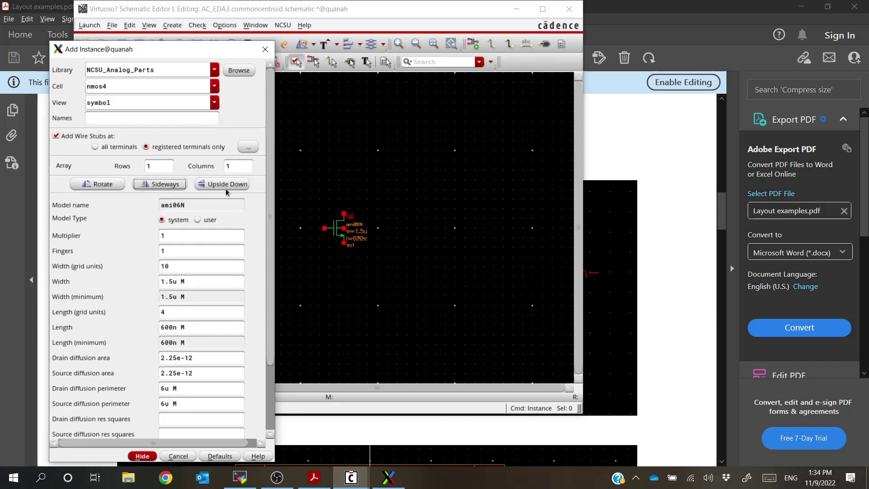
left_click(436, 279)
key("Escape")
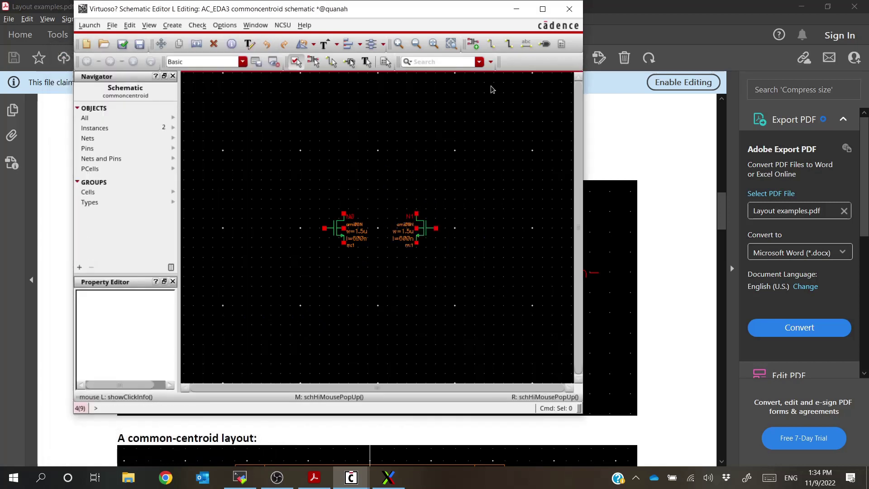
left_click(662, 4)
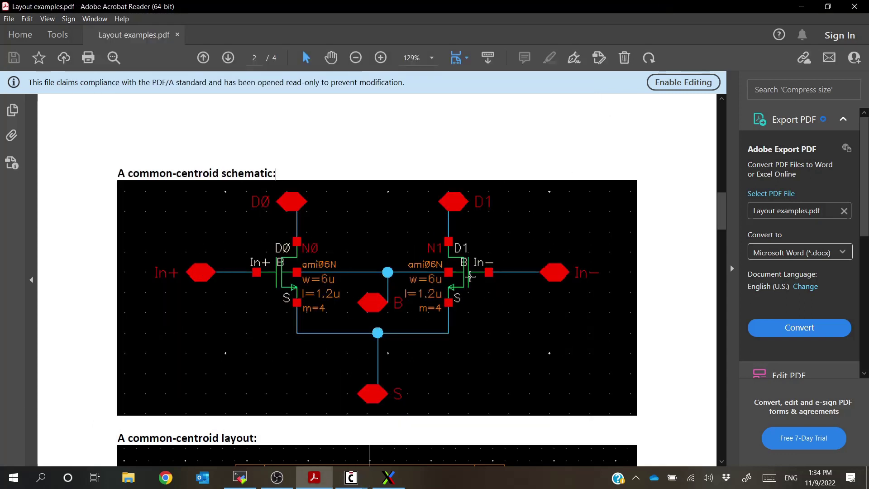
key("alt+Tab")
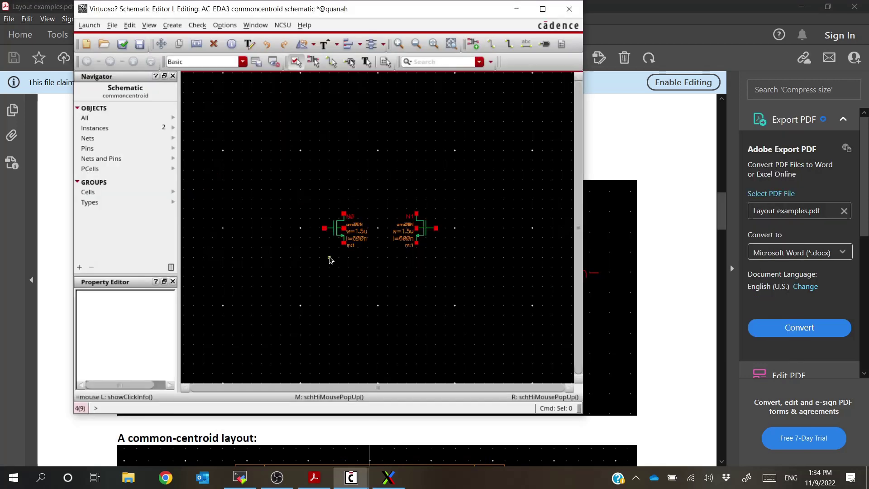
Delete the mirrored nmos4 and set the remaining transistor's width to 6u and length to 1.2u, following the PDF schematic.
left_click(428, 233)
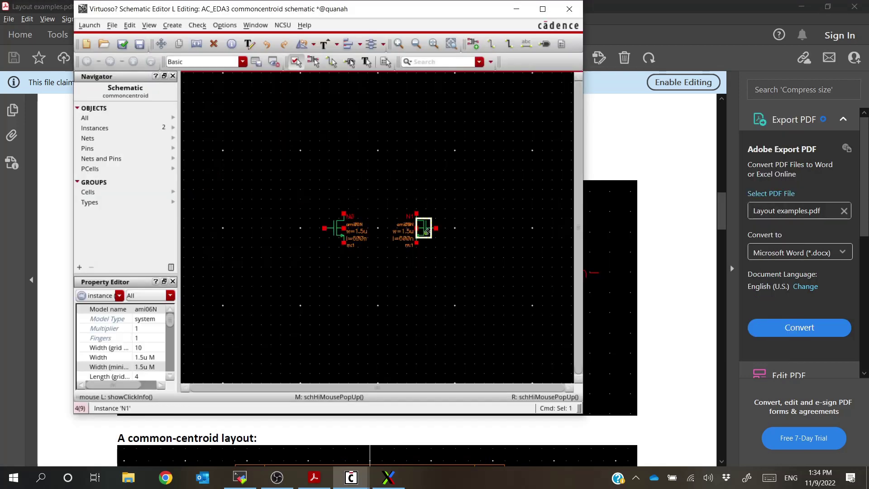
key("Delete")
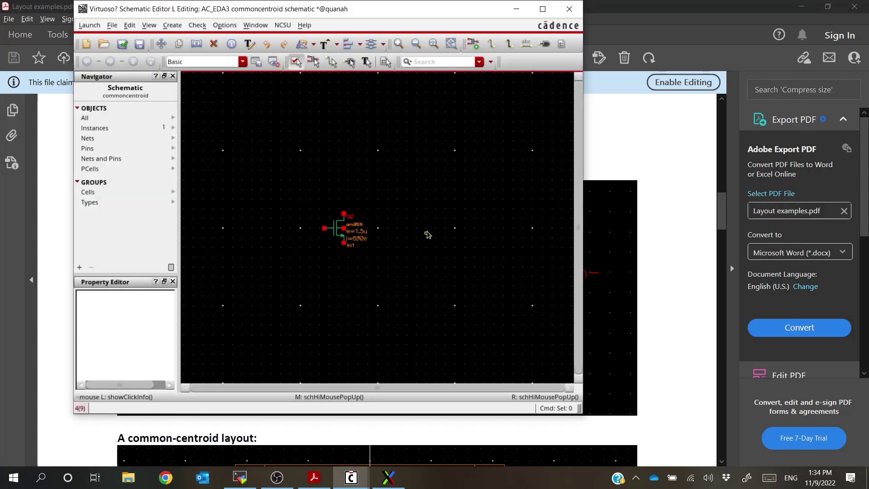
left_click(335, 228)
key("q")
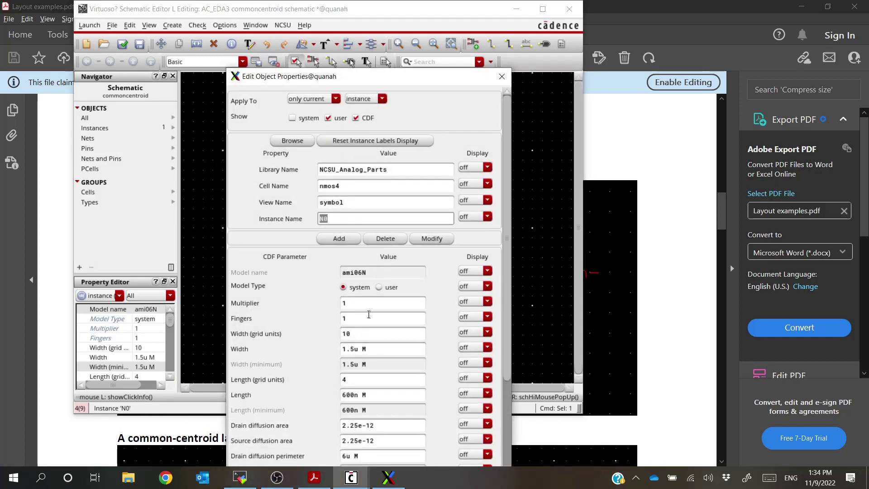
left_click(314, 478)
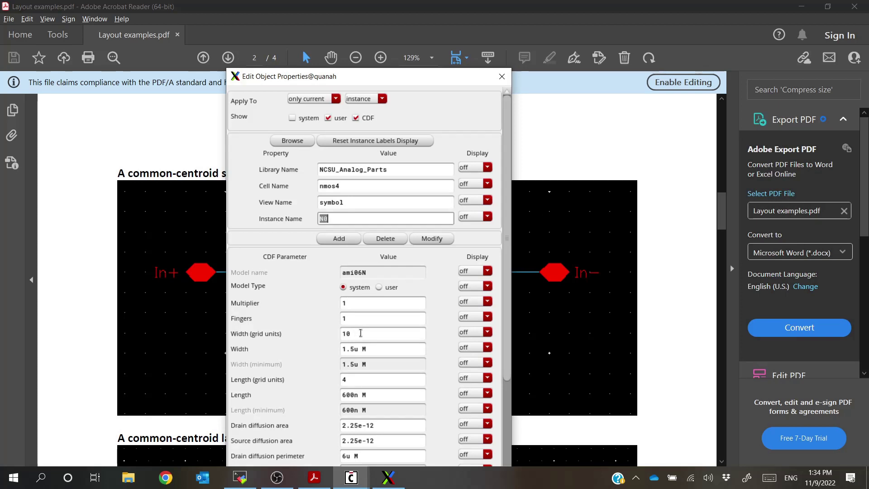
double_click(357, 333)
left_click_drag(359, 350, 319, 349)
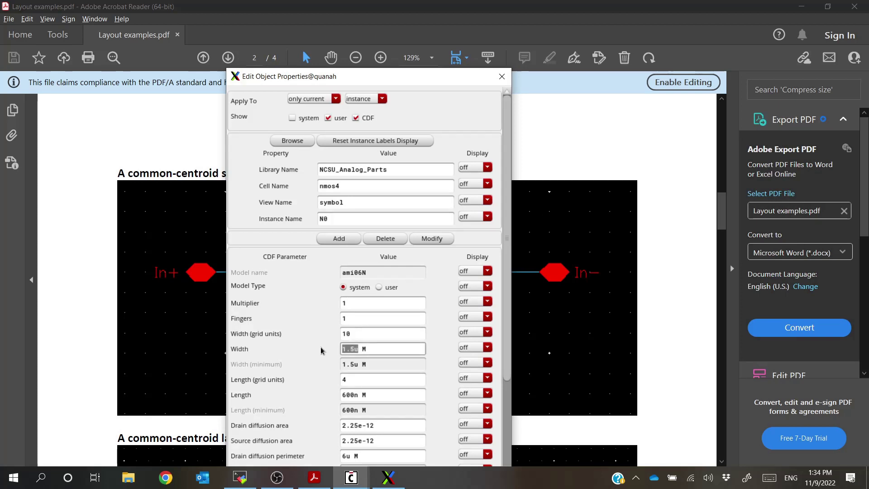
type("6")
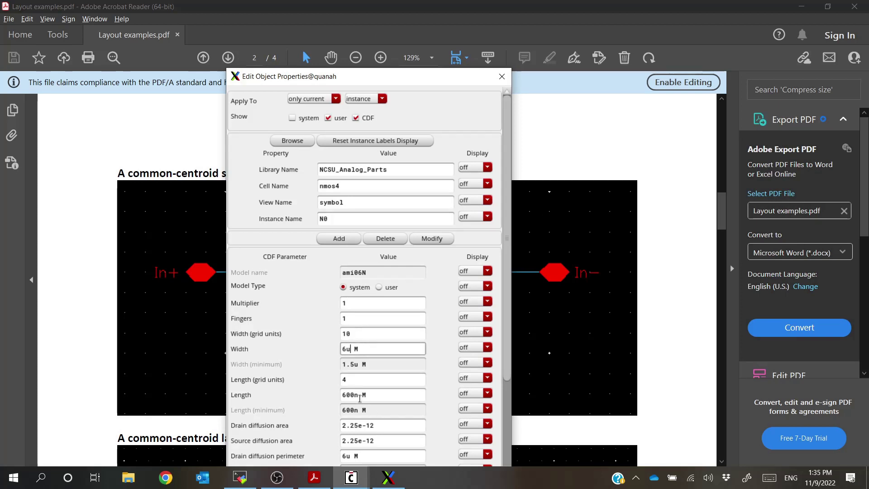
left_click_drag(358, 394, 331, 394)
type("1.2")
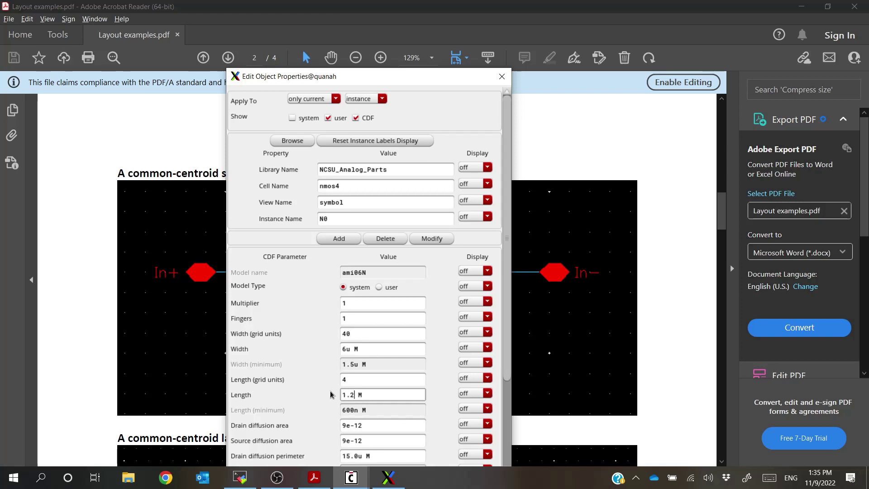
type("u")
key("Tab")
Set the transistor's multiplier to 4 and apply the property changes.
scroll(337, 348, "down", 5)
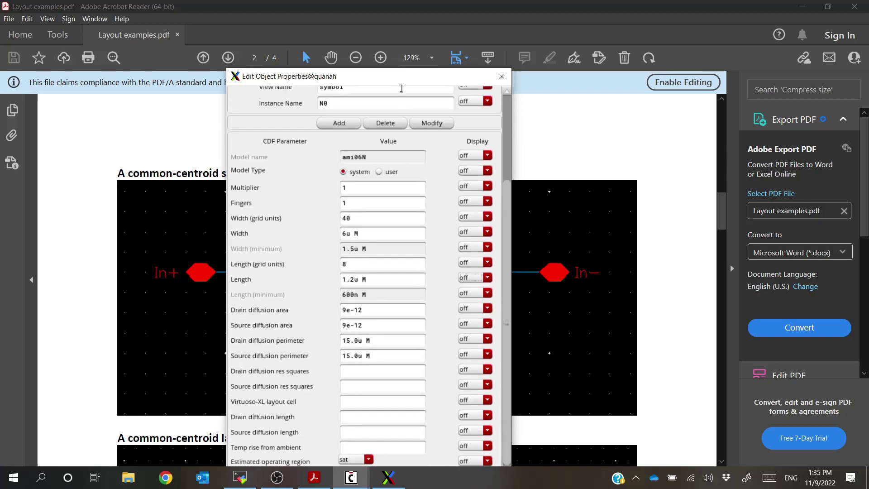
left_click_drag(409, 81, 384, 43)
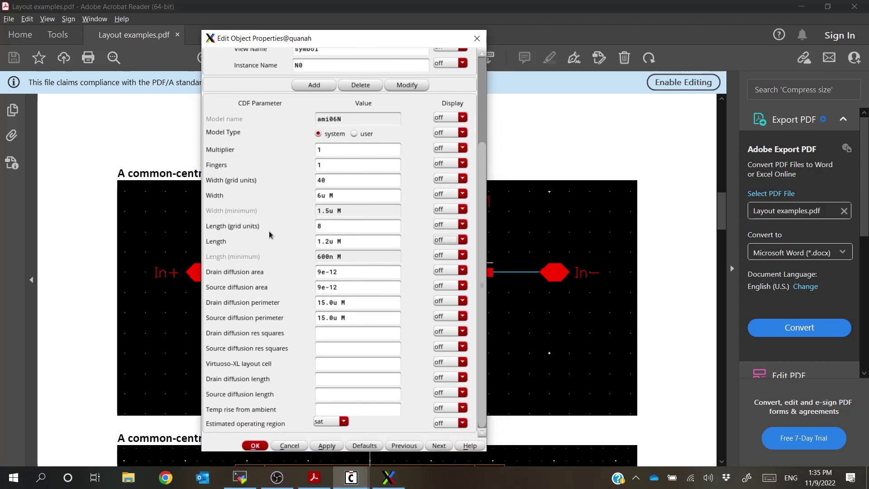
scroll(322, 228, "up", 4)
double_click(331, 258)
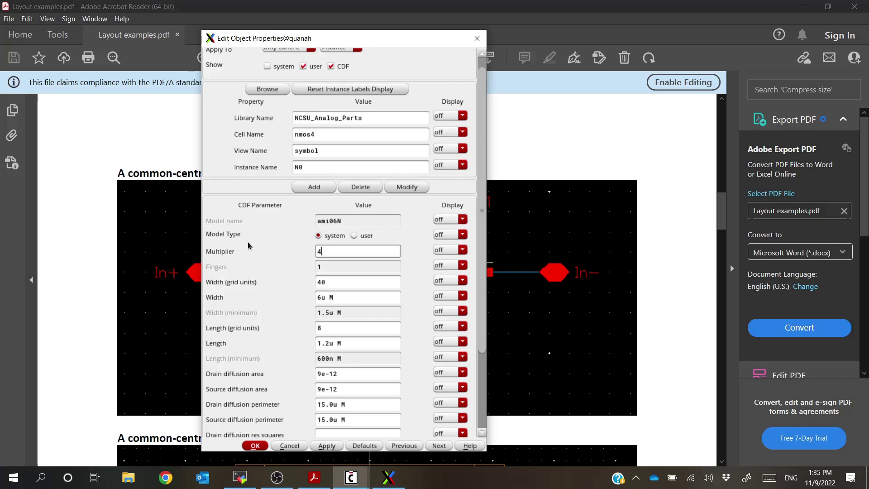
left_click(253, 445)
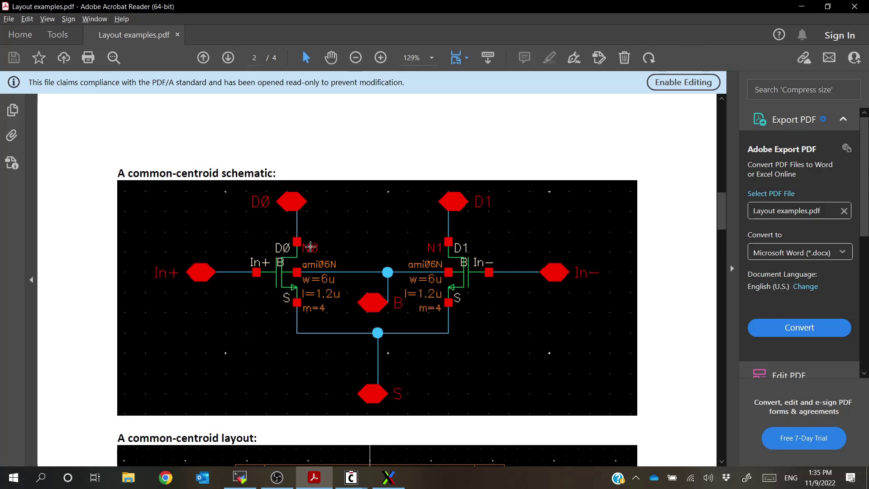
Copy the sized transistor beside the original, mirrored sideways so the gates face outward, and maximize the schematic window.
key("alt+Tab")
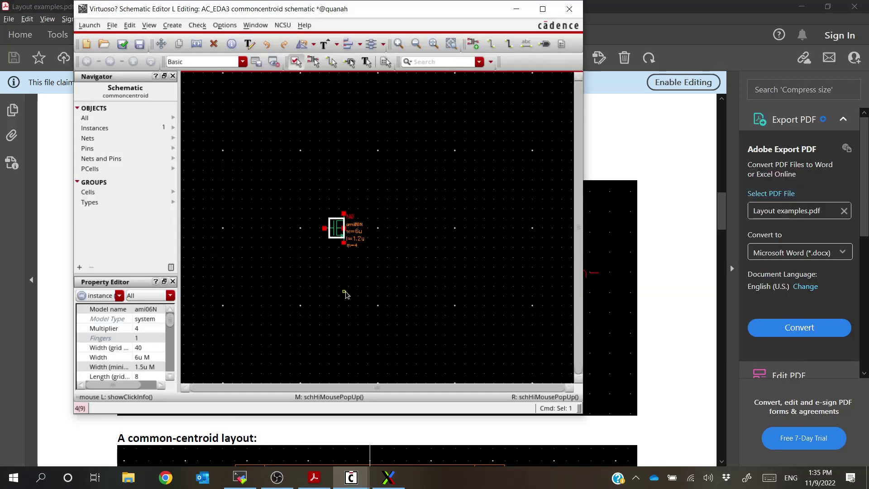
scroll(368, 243, "up", 1, "ctrl")
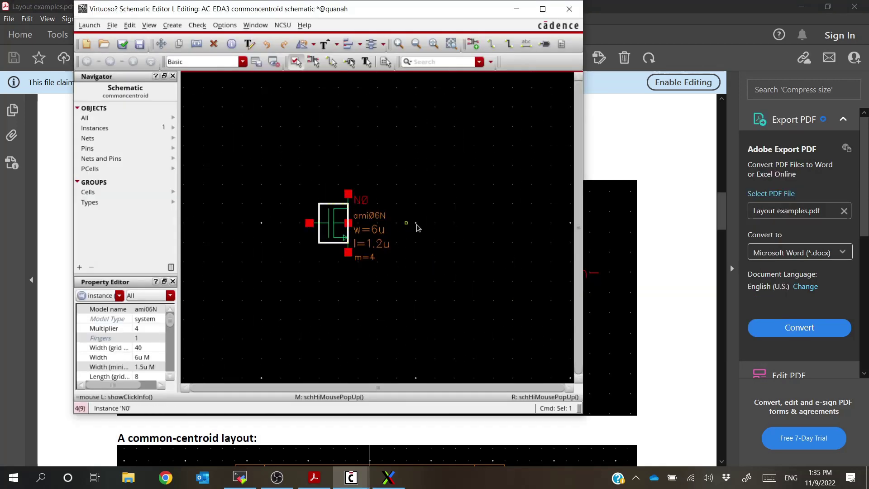
key("c")
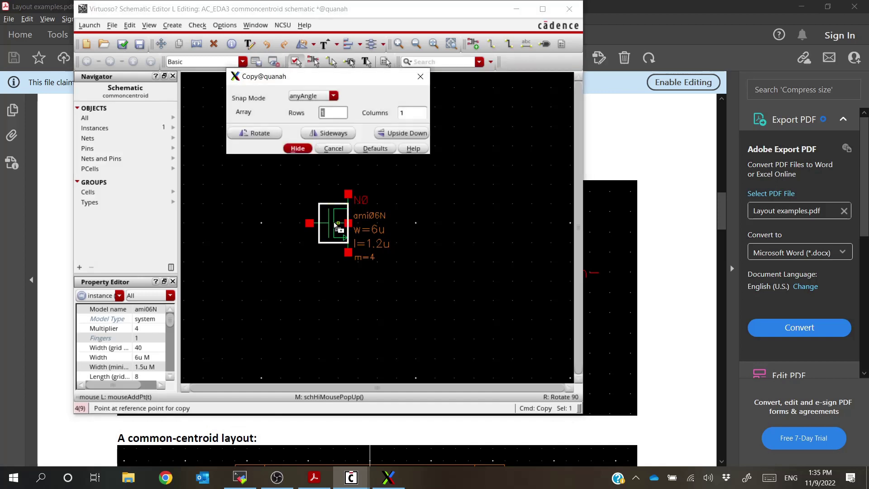
left_click(336, 223)
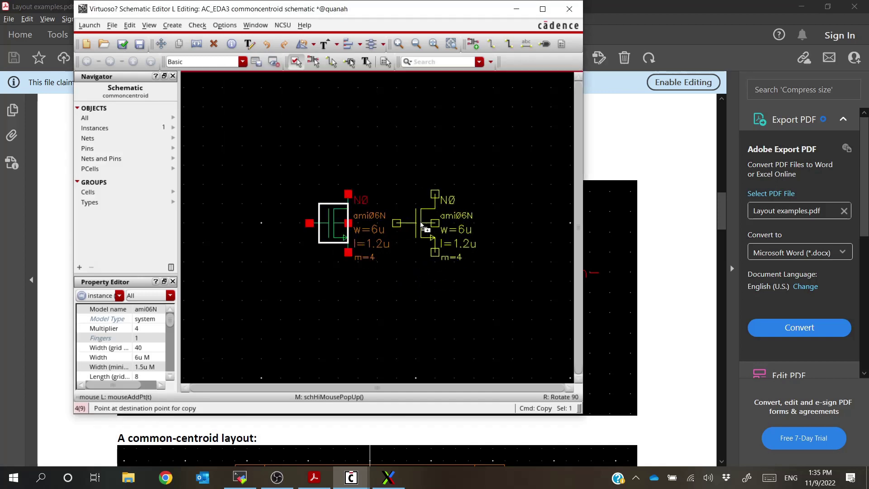
key("alt+Tab")
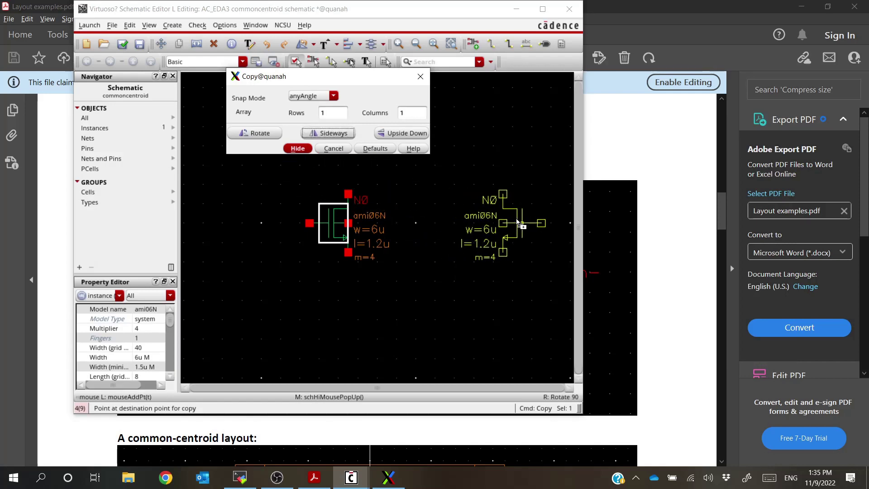
left_click(519, 223)
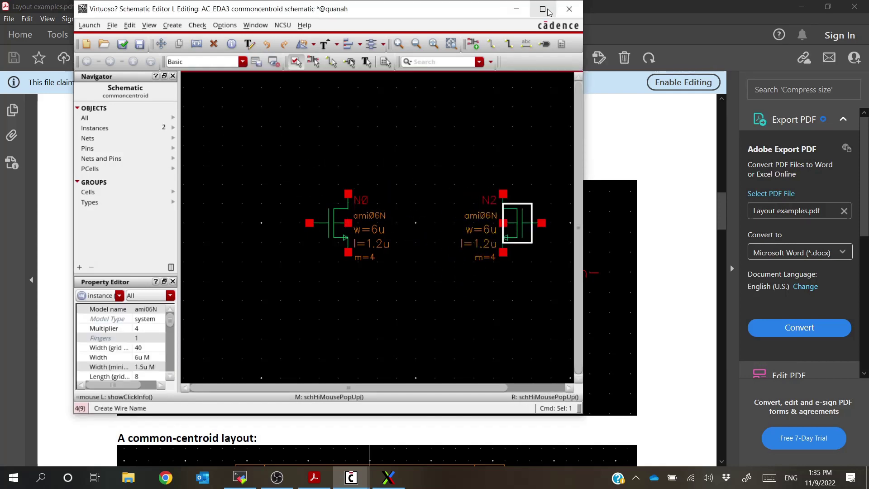
left_click(543, 9)
left_click(491, 296)
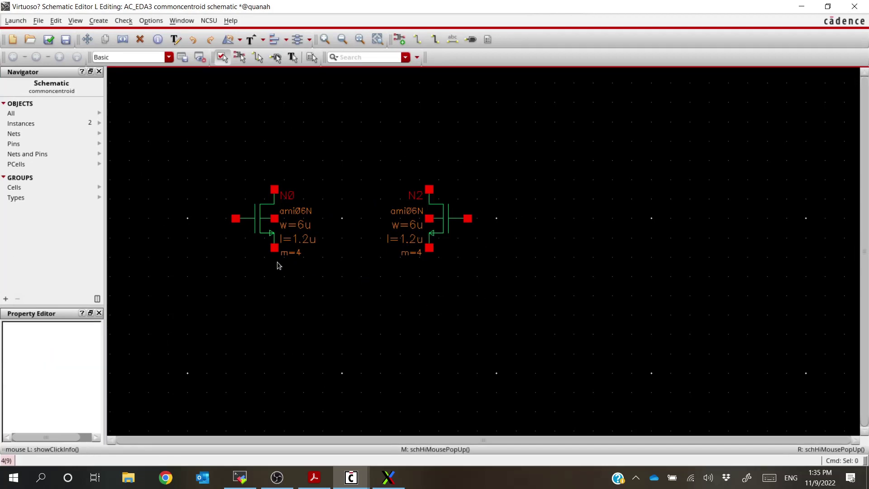
Create inputOutput pins D0 and D1 above the drains, S below the transistors, B between them, and In+ and In- beside the gates.
key("alt+Tab")
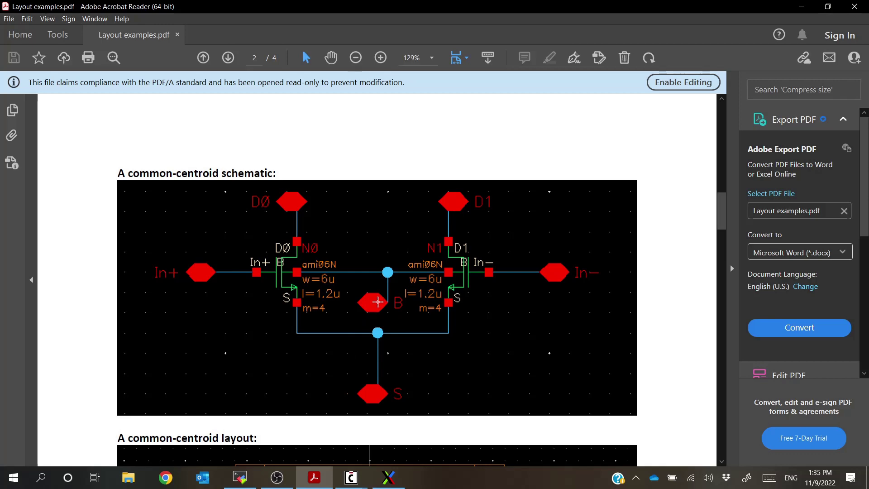
key("alt+Tab")
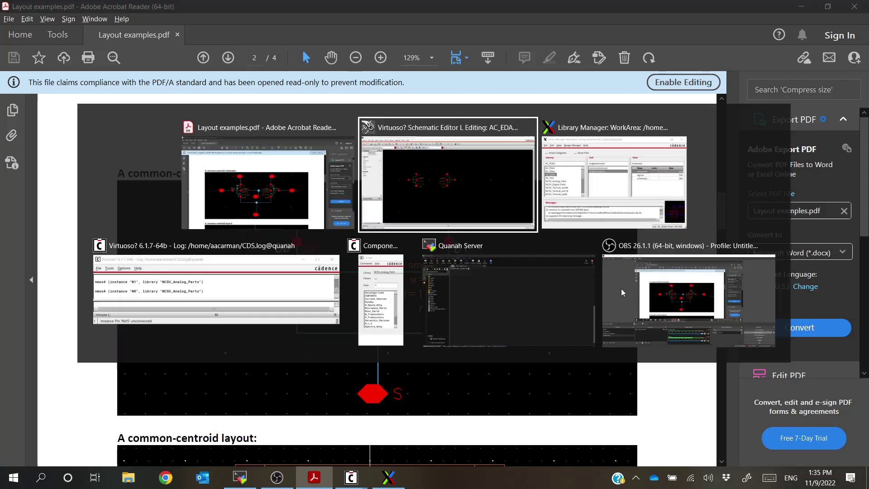
key("p")
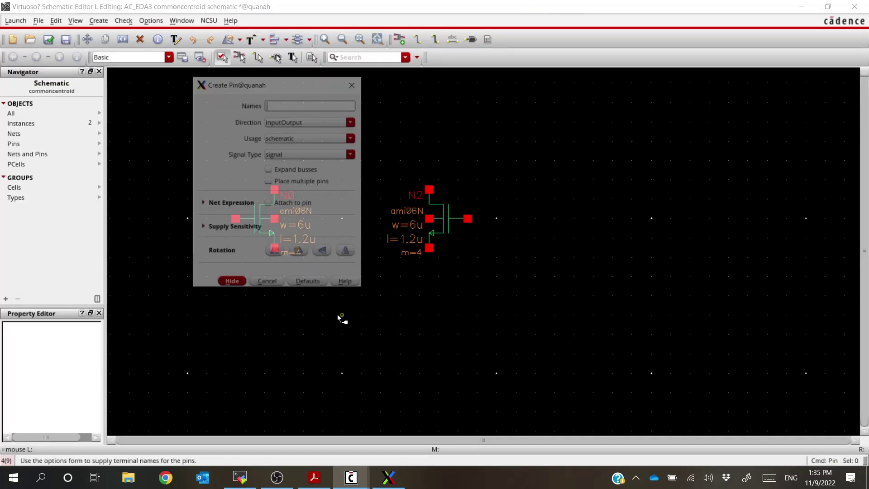
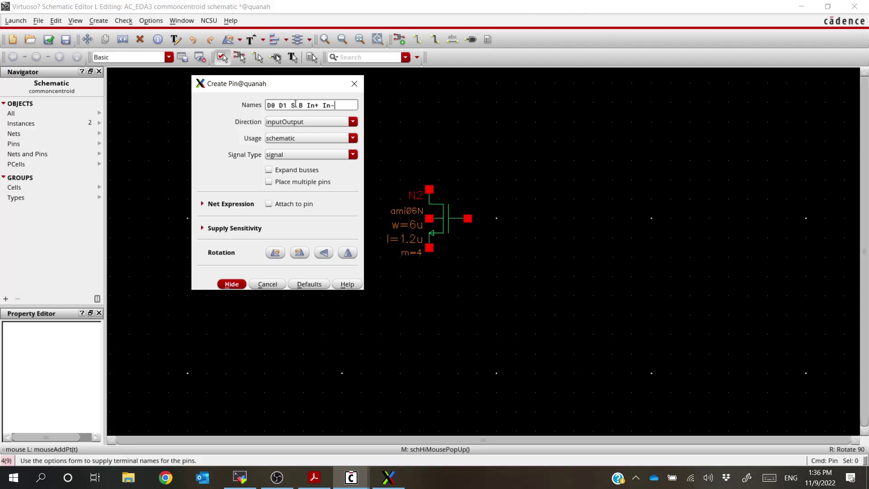
left_click_drag(299, 88, 152, 121)
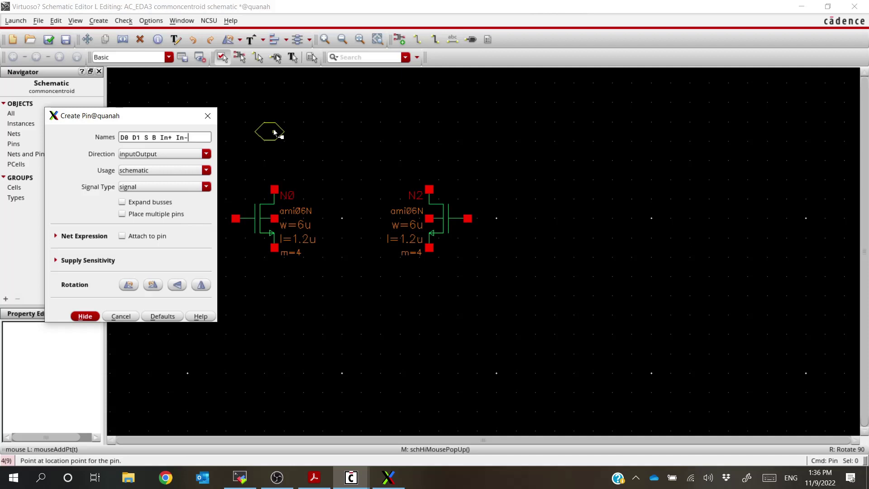
left_click(274, 132)
left_click(430, 134)
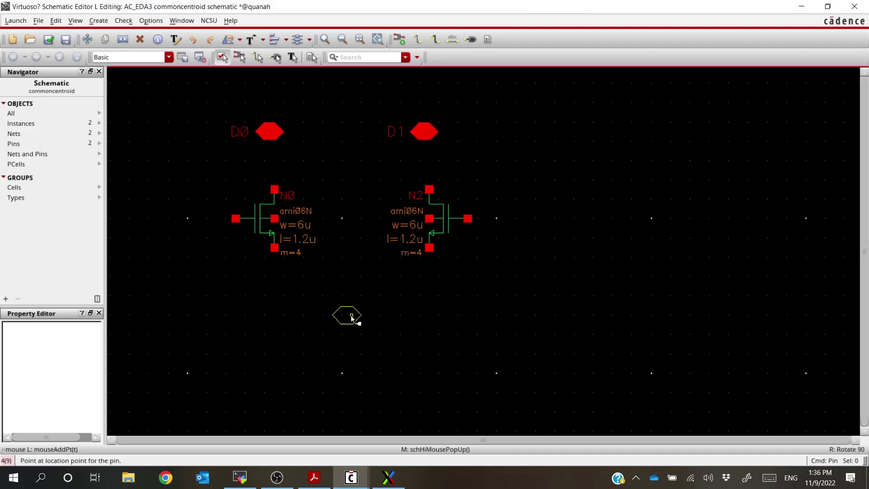
left_click(352, 317)
key("F3")
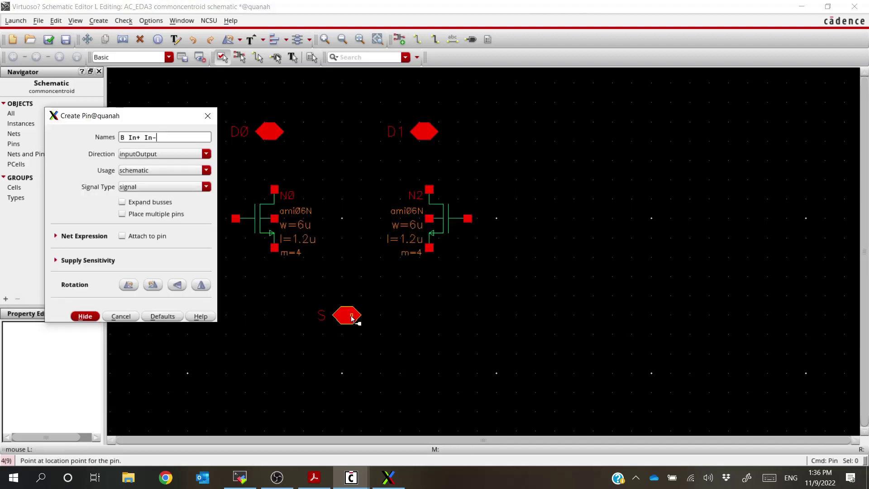
key("F3")
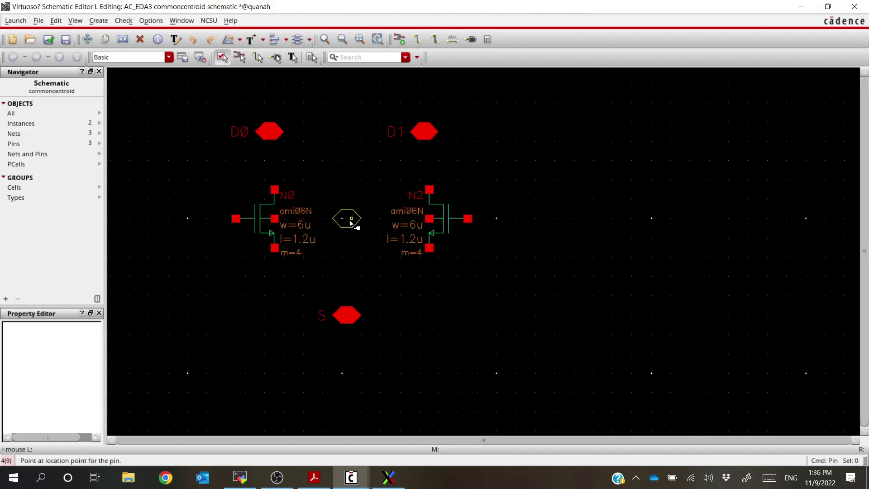
left_click(351, 223)
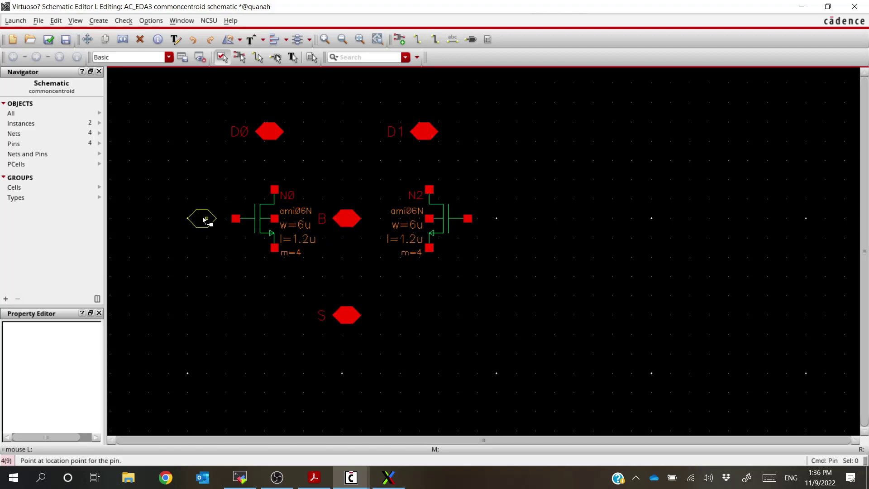
left_click(200, 221)
left_click(518, 221)
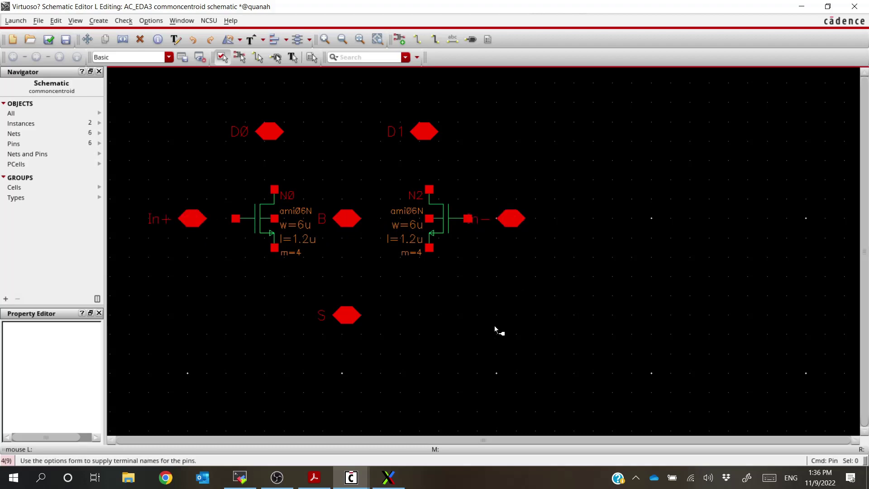
Move the In- pin farther away from the mirrored transistor's gate so its label clears the terminal.
key("m")
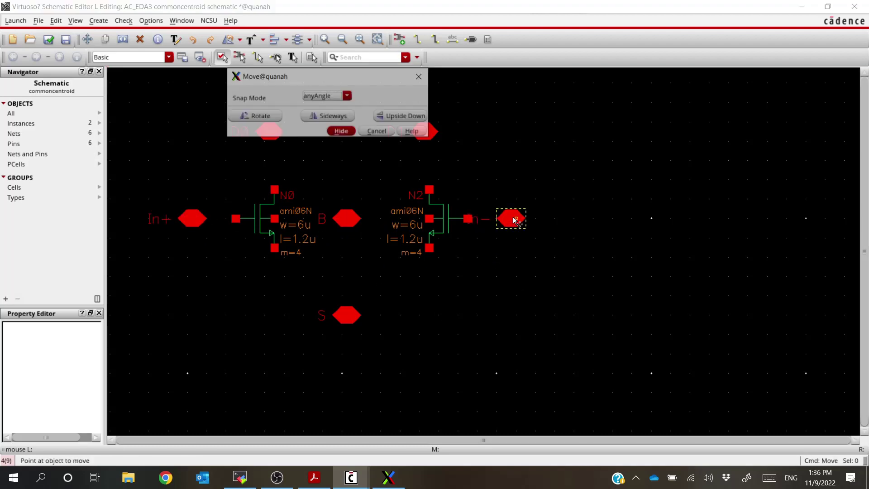
left_click(515, 218)
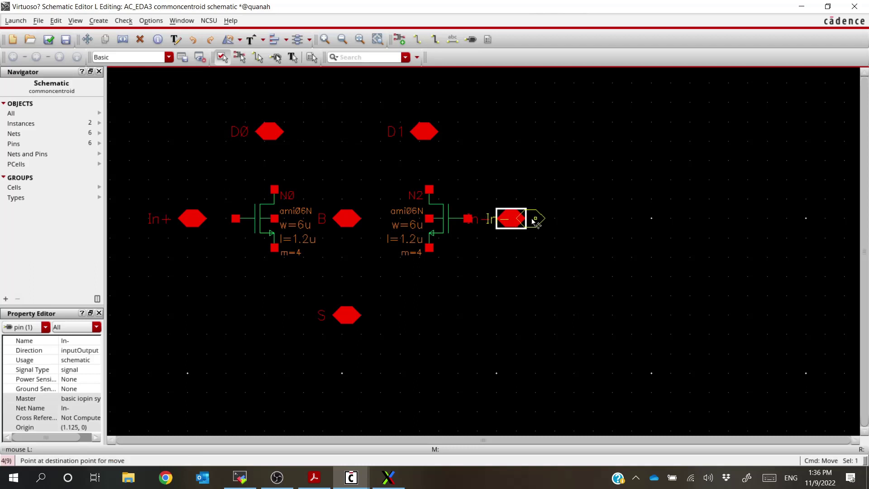
left_click(536, 220)
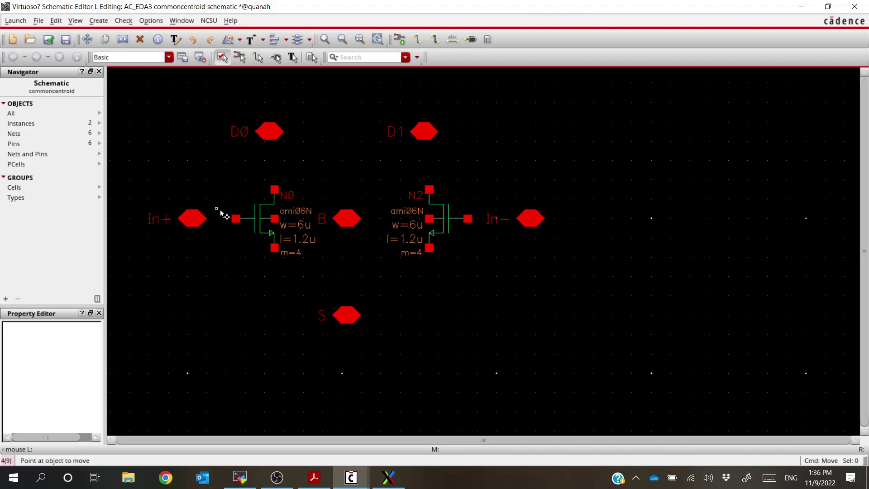
Wire the In+ pin to the first transistor's gate and connect both transistors' body terminals to the B pin.
key("w")
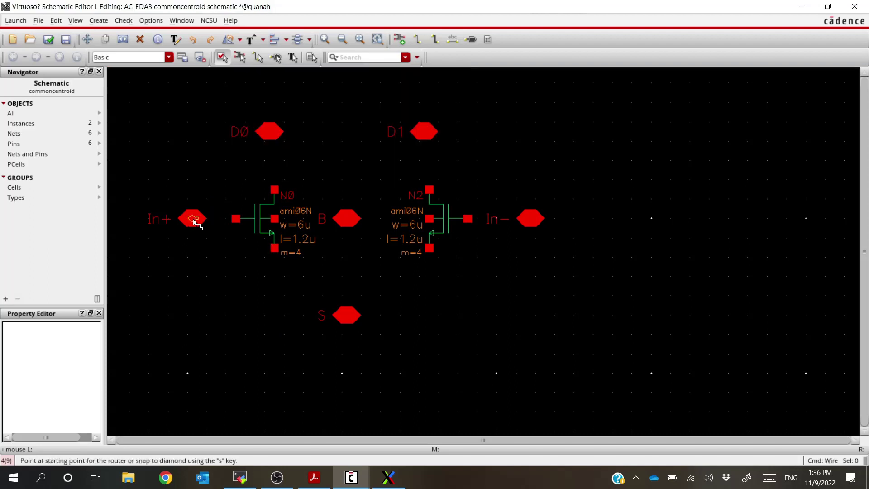
left_click(198, 219)
left_click(236, 219)
left_click(275, 219)
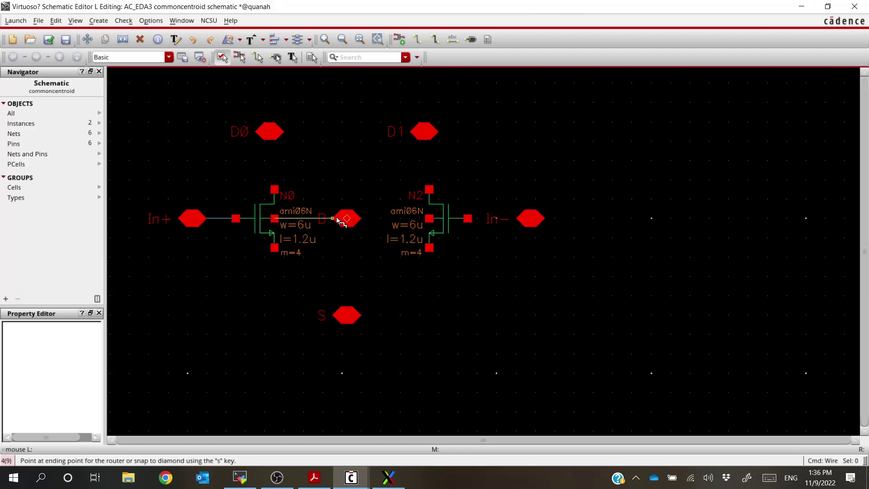
left_click(345, 219)
left_click(429, 219)
left_click(351, 221)
Wire the two transistors' source terminals together below them and connect that wire to the S pin.
left_click(275, 248)
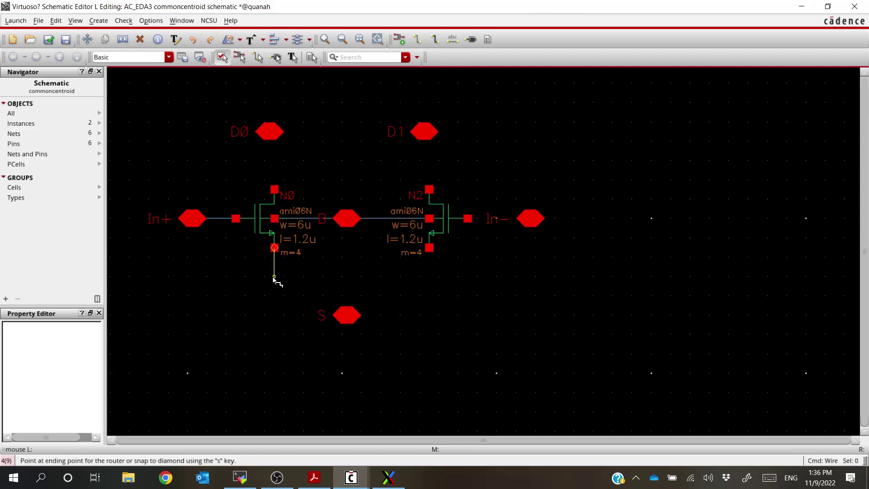
left_click(429, 277)
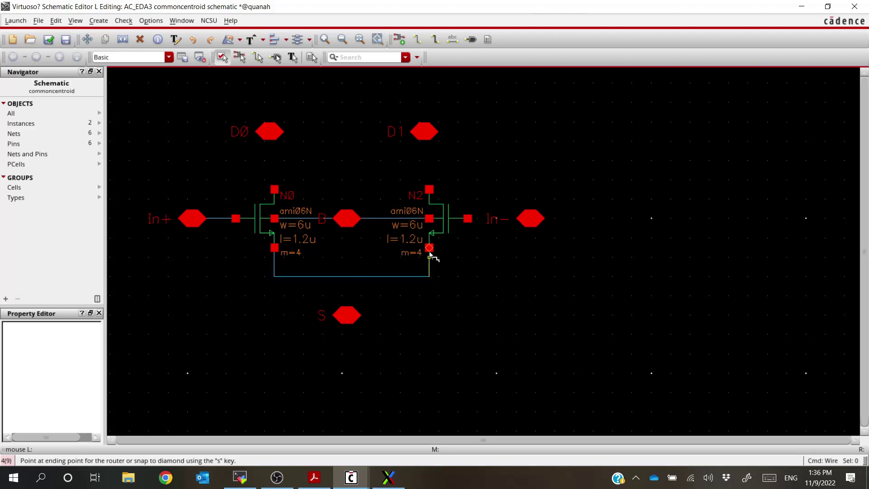
left_click(352, 276)
left_click(351, 318)
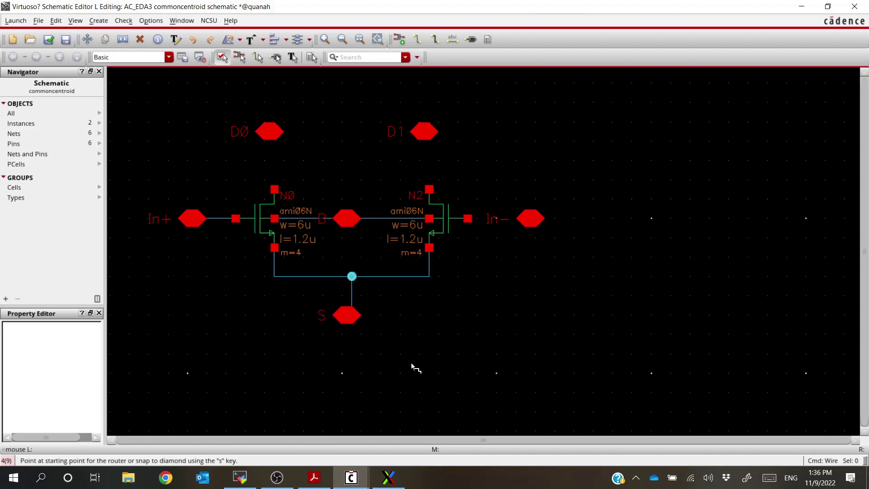
Wire the mirrored transistor's gate to In- and connect the two drains to the D1 and D0 pins.
left_click(467, 219)
left_click(528, 219)
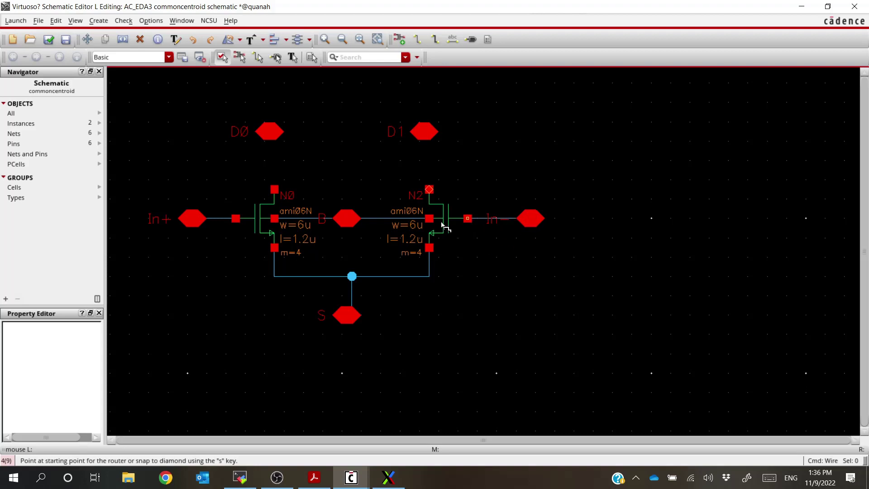
left_click(429, 189)
left_click(428, 132)
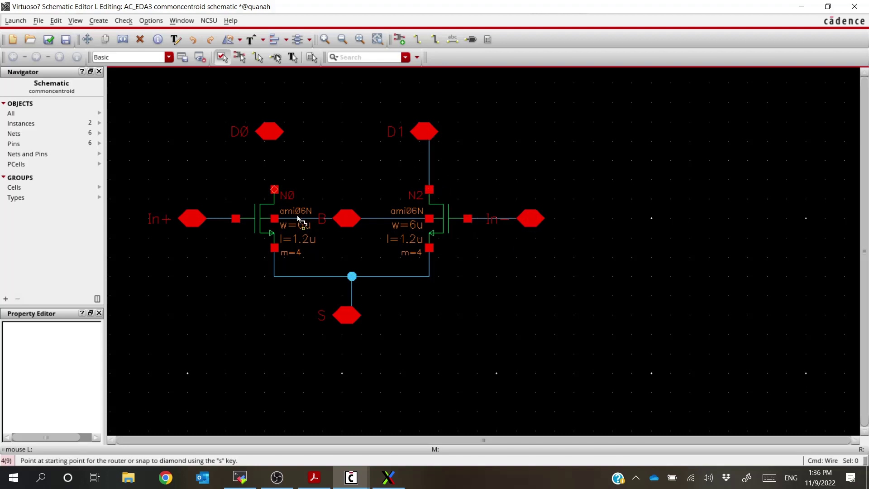
left_click(274, 189)
left_click(274, 139)
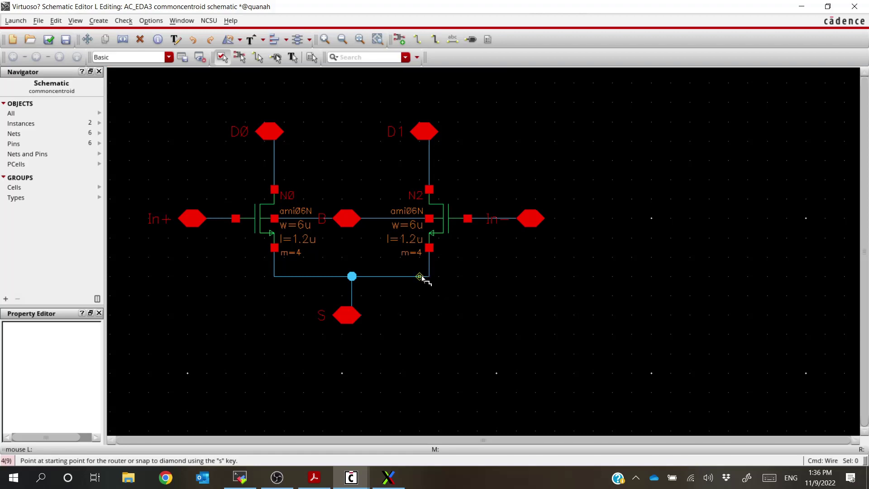
Compare the wired schematic with the reference PDF's common-centroid schematic, and check and save it.
key("F3")
key("F3")
key("f")
key("alt+Tab")
key("alt+Tab")
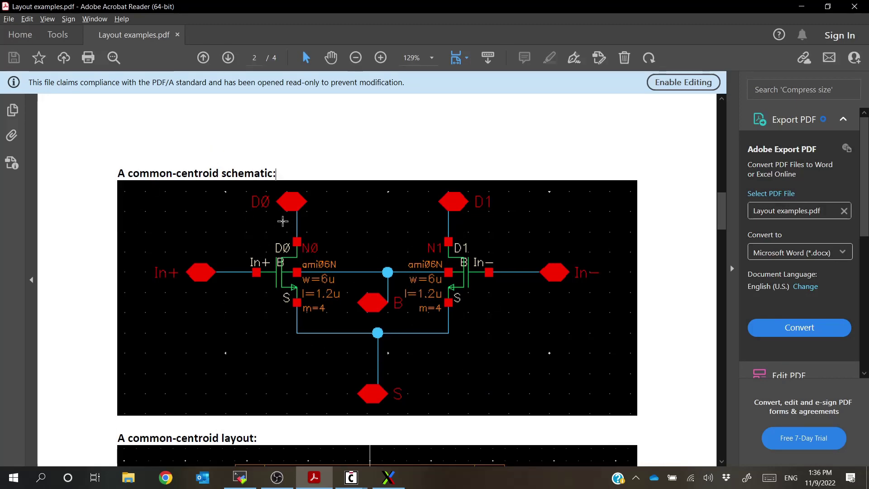
key("alt+Tab")
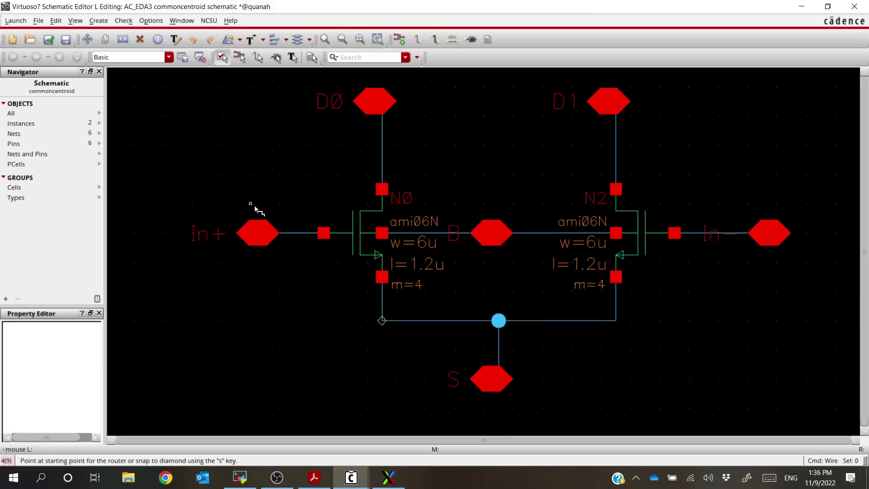
left_click(47, 38)
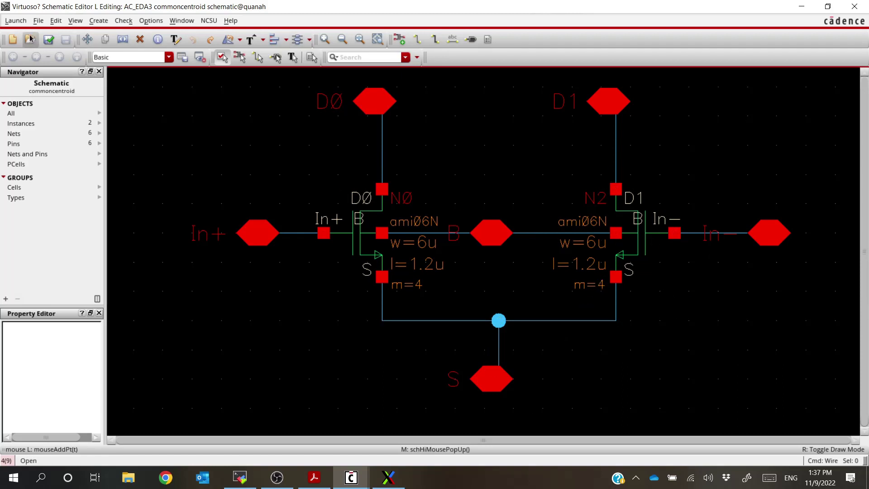
left_click(48, 40)
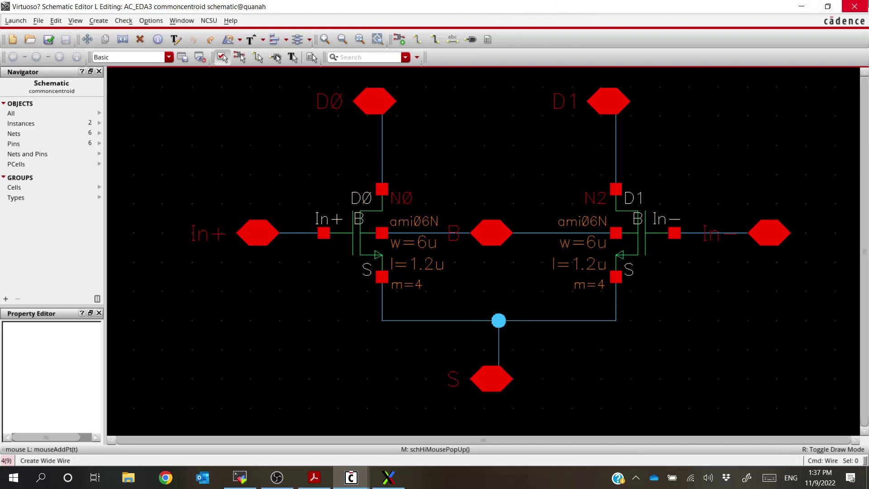
Start a new cell view in library AC_EDA3 from the Library Manager and set its type to layout.
key("alt+Tab")
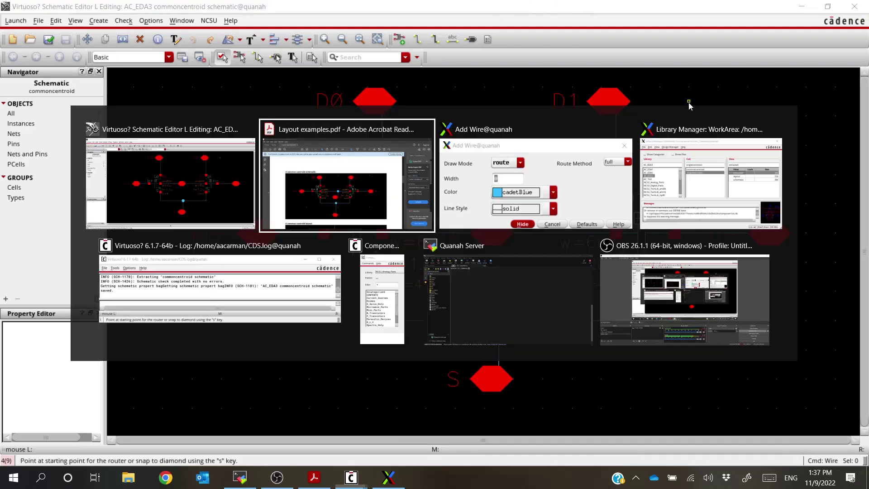
left_click(588, 196)
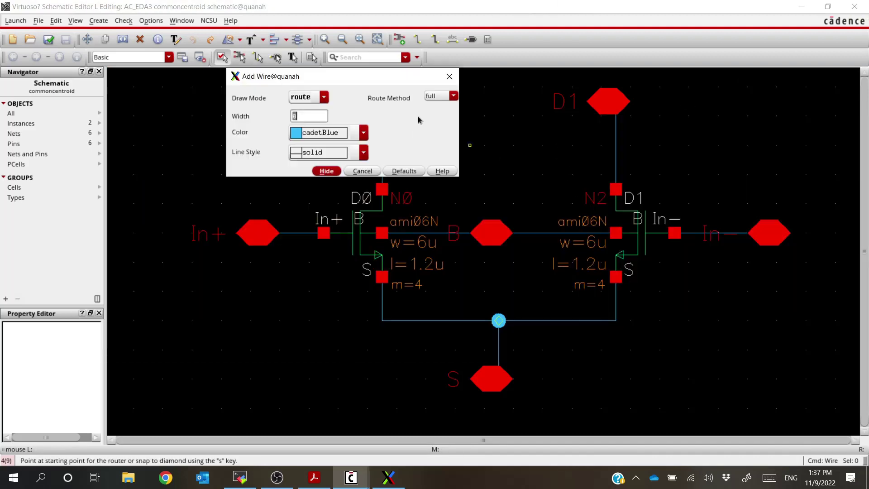
key("alt+Tab")
key("alt+Tab")
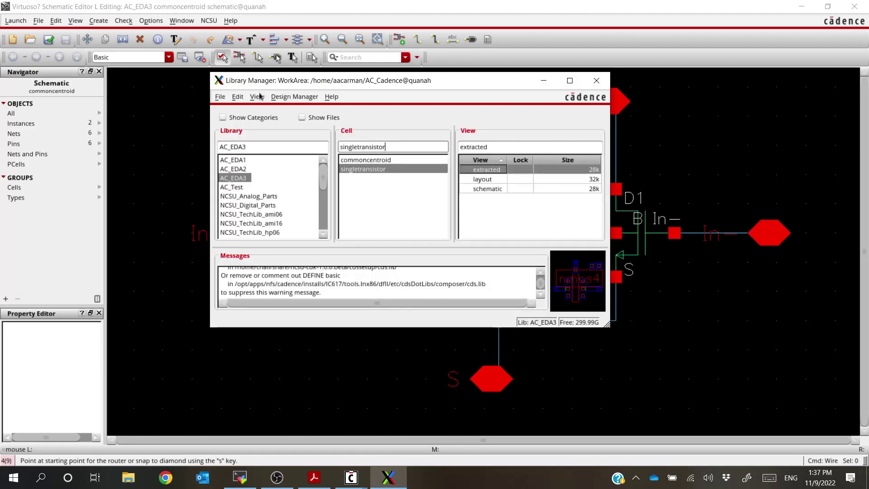
left_click(220, 98)
mouse_move(240, 109)
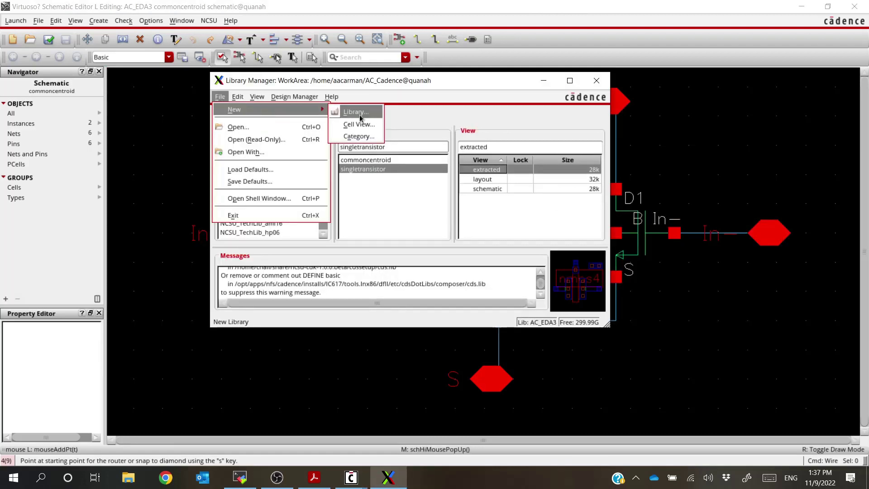
left_click(352, 124)
double_click(349, 134)
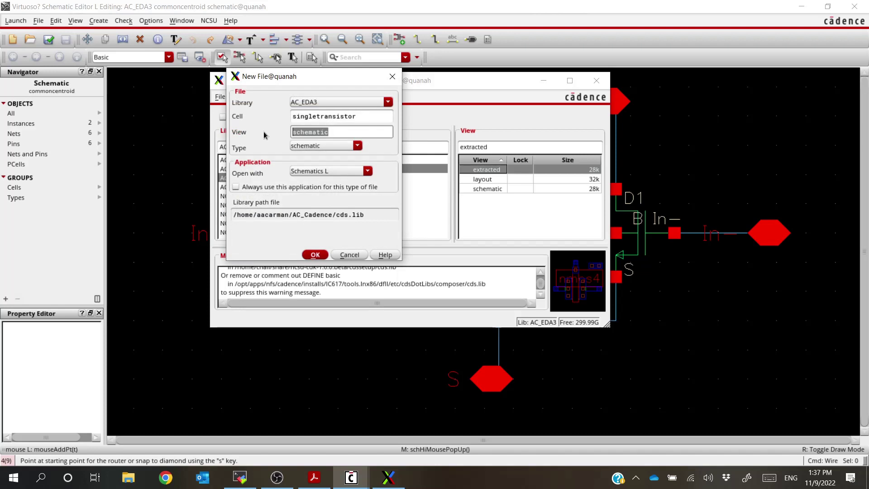
type("la")
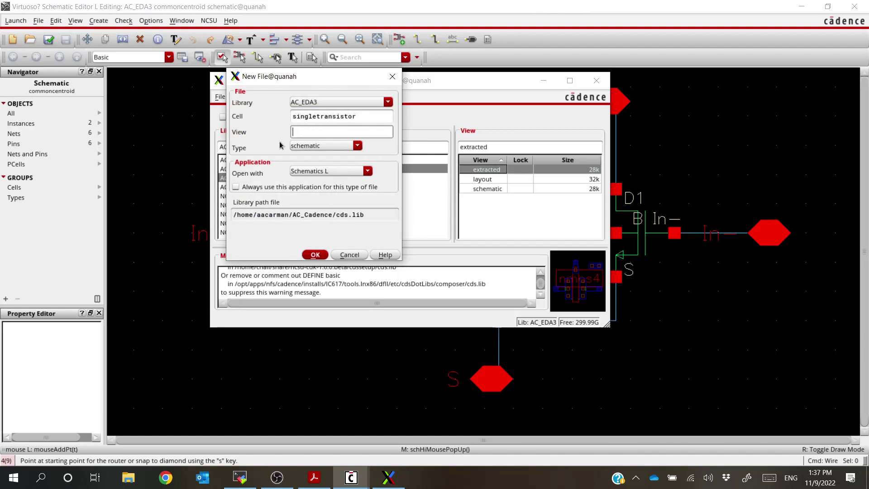
left_click(328, 146)
left_click(322, 216)
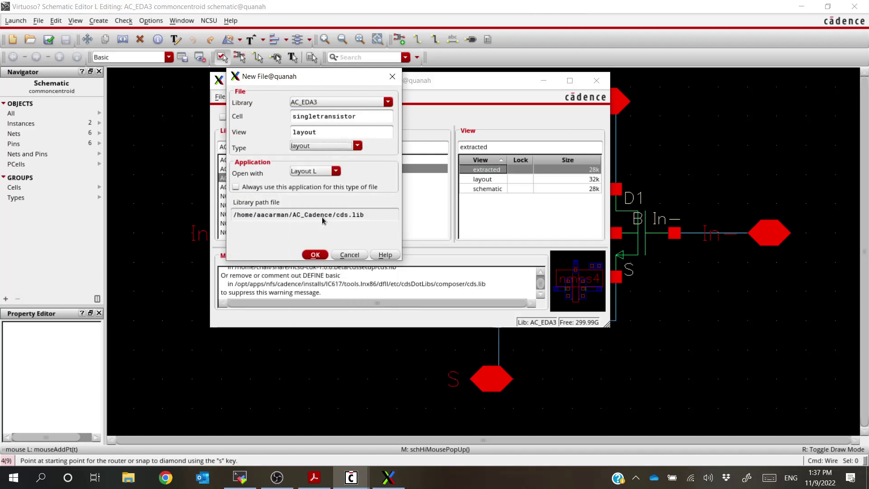
Set the new view's cell name to commoncentroid and create the layout.
left_click(332, 135)
left_click_drag(367, 114, 252, 118)
left_click_drag(286, 85, 116, 93)
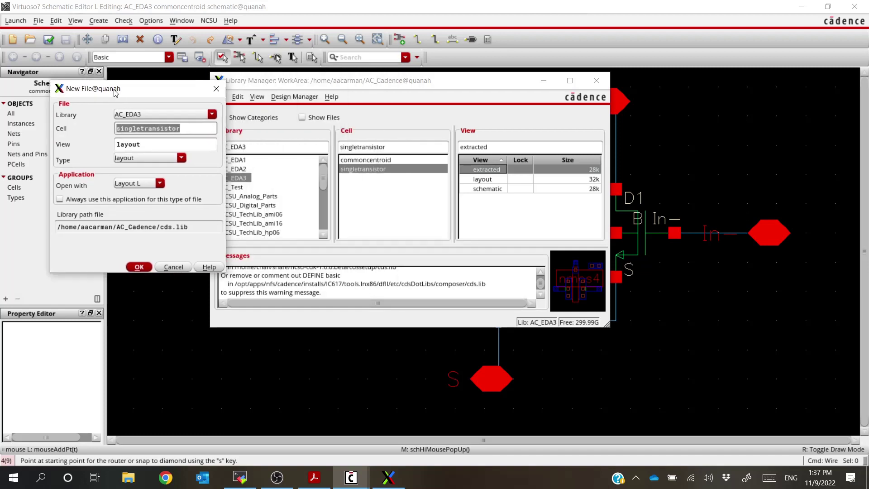
type("commoncentroi")
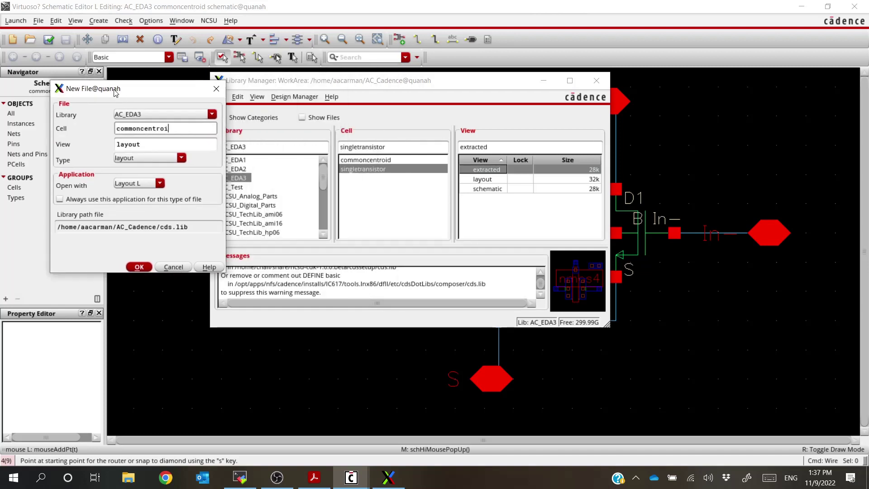
type("d")
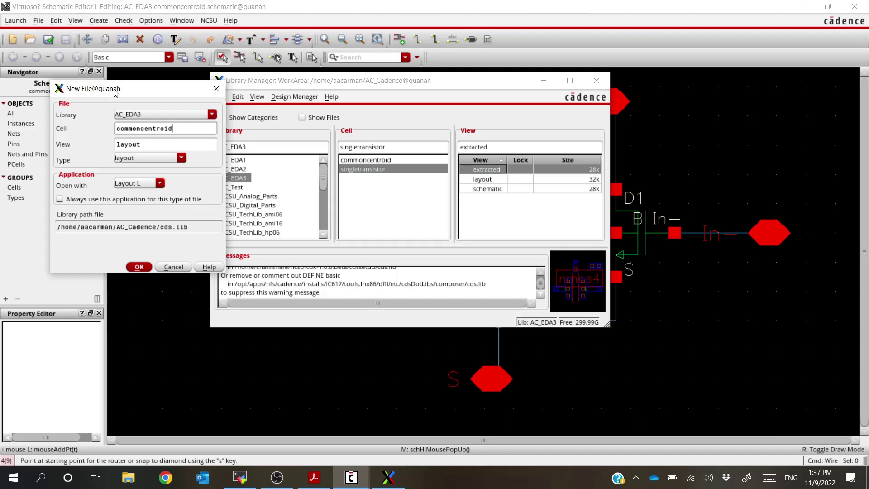
double_click(186, 127)
key("Tab")
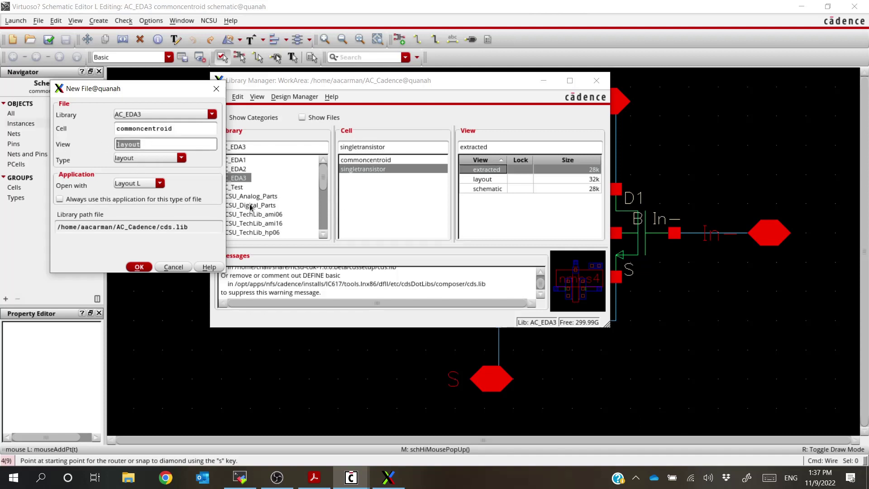
left_click(378, 170)
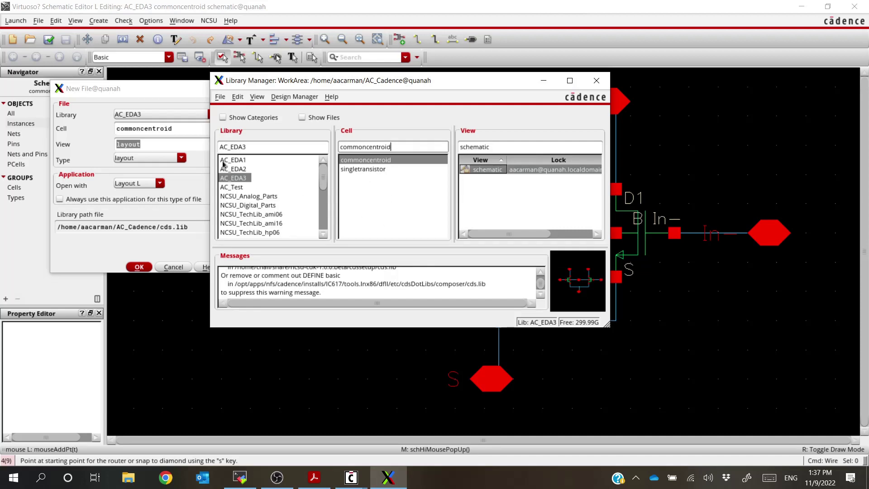
left_click(143, 268)
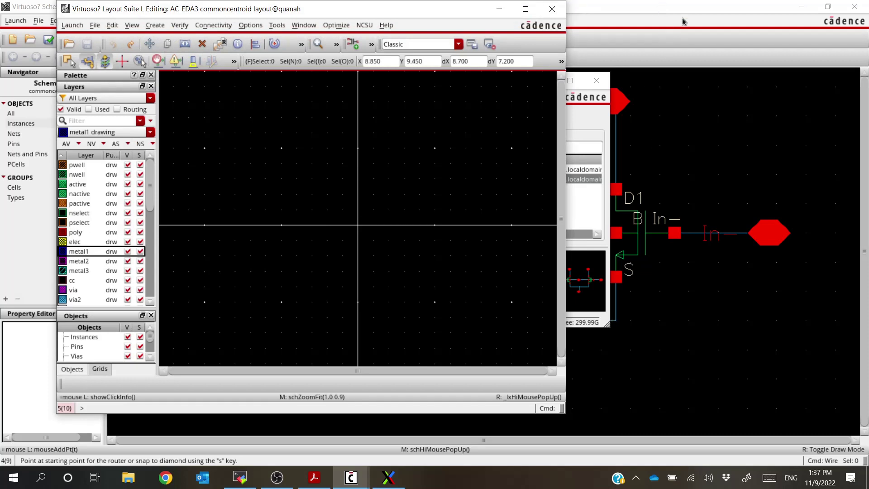
Review the commoncentroid schematic once more and maximize the new layout window.
left_click(728, 10)
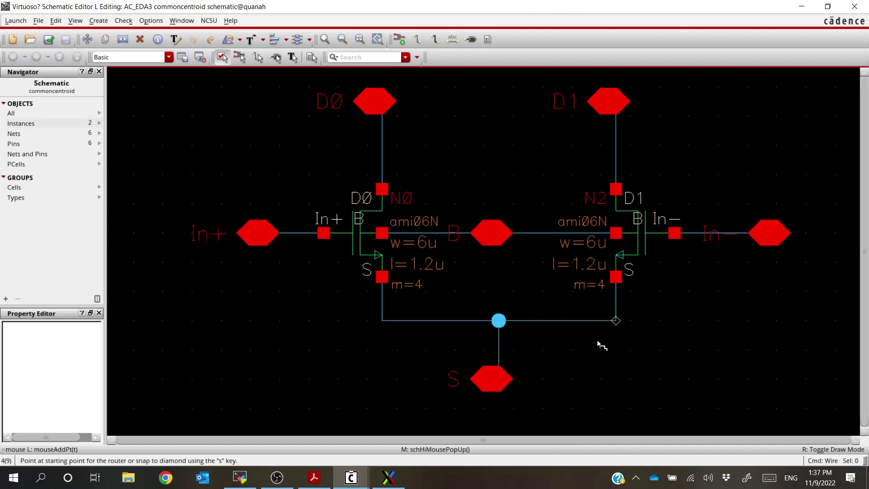
key("alt+Tab")
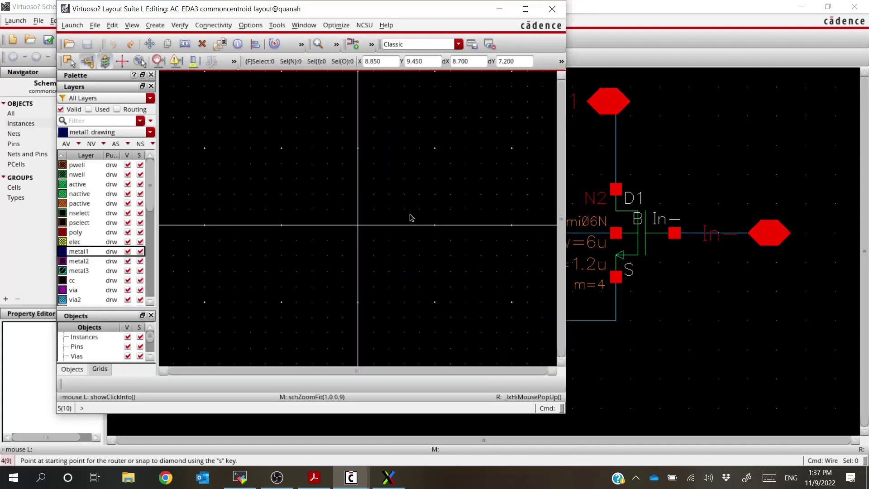
left_click(525, 10)
key("f")
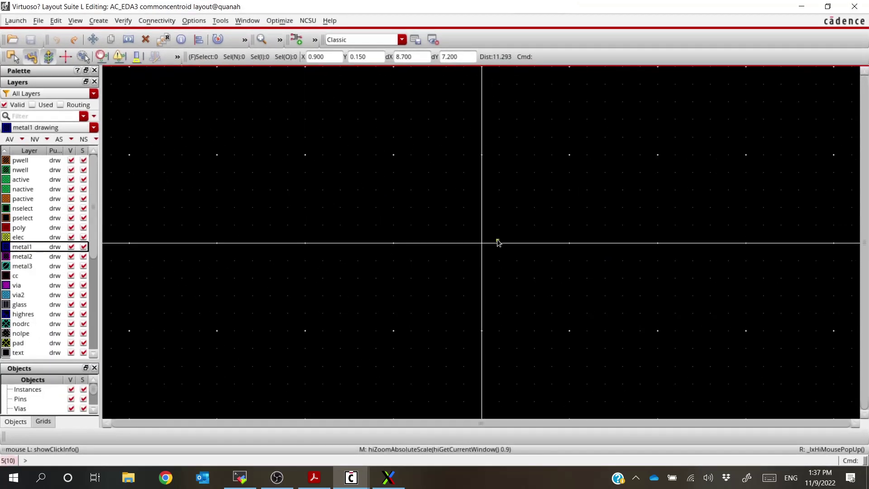
Place an nmos layout instance from NCSU_TechLib_ami06 with width 6u and multiplier 4, centered horizontally above the origin.
key("i")
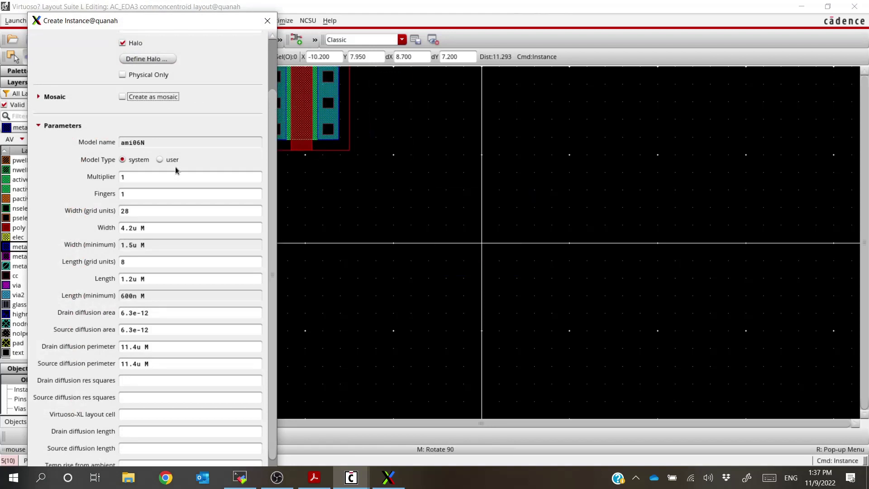
scroll(176, 171, "up", 3)
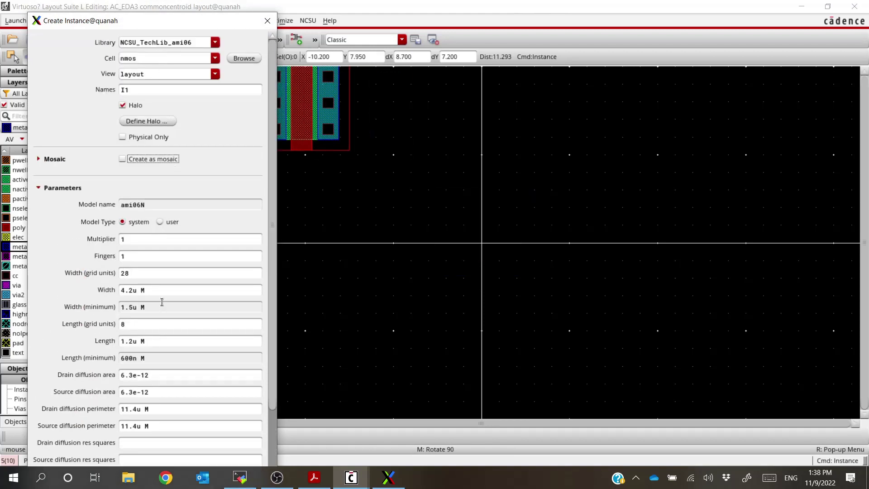
left_click(134, 292)
left_click_drag(133, 292, 119, 293)
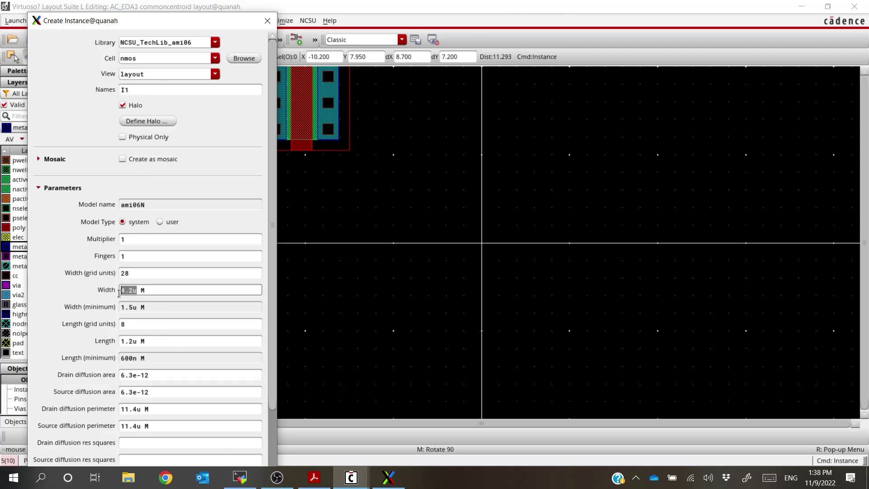
key("BackSpace")
type("6")
left_click(134, 341)
left_click(178, 342)
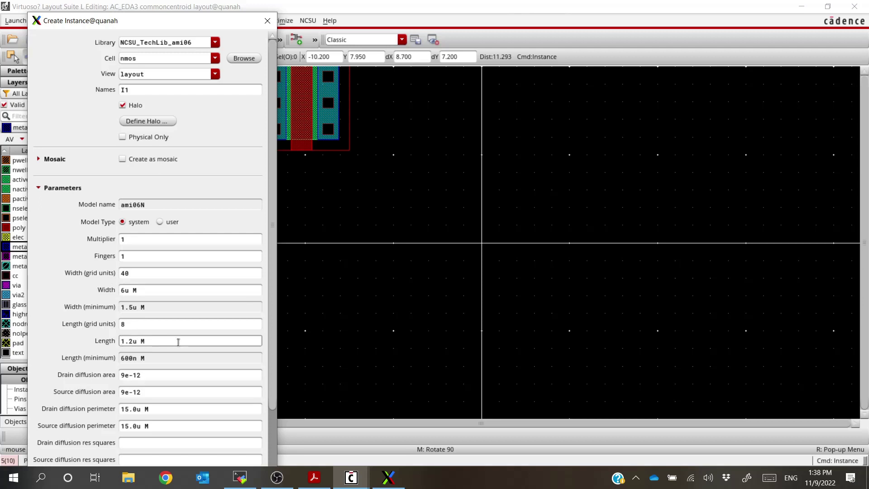
left_click_drag(139, 235, 88, 236)
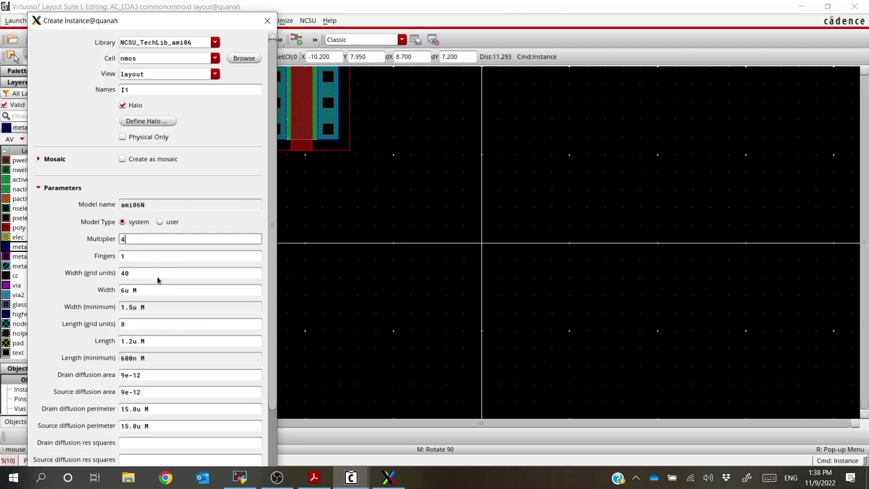
left_click(159, 257)
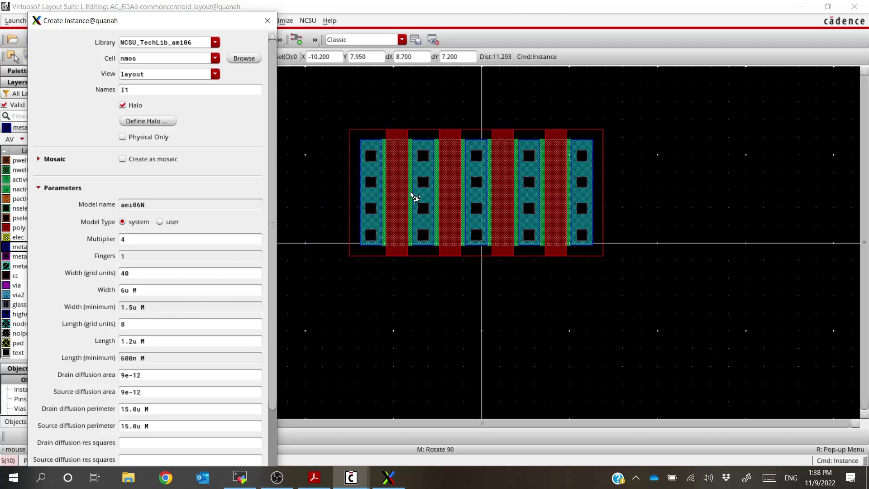
left_click(403, 150)
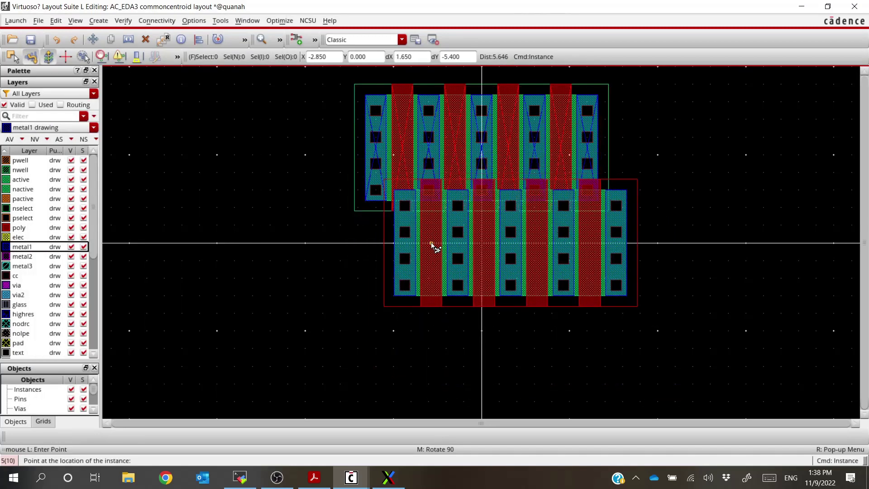
key("Escape")
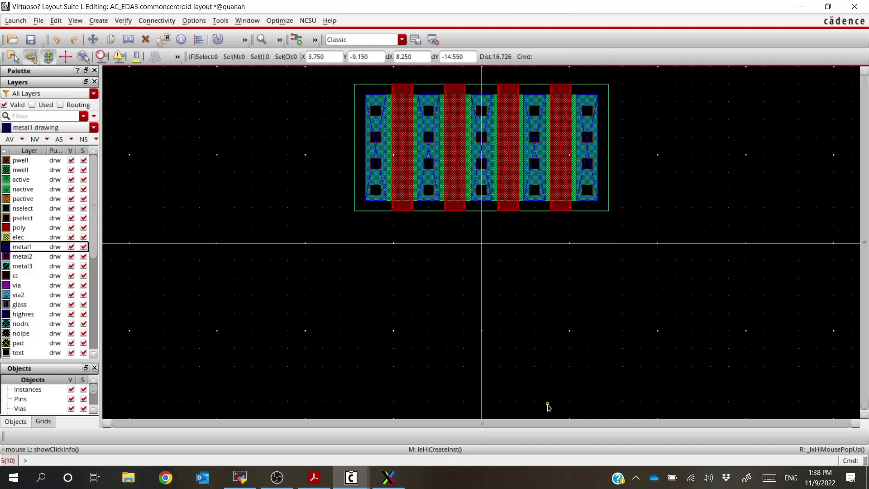
Place a second nmos layout instance with width 6u and multiplier 4 below the origin, aligned with the first instance.
key("i")
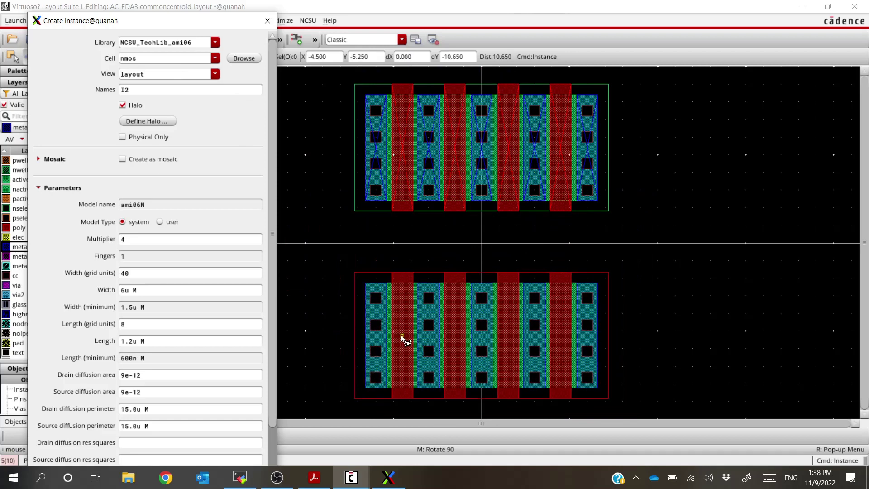
left_click(402, 339)
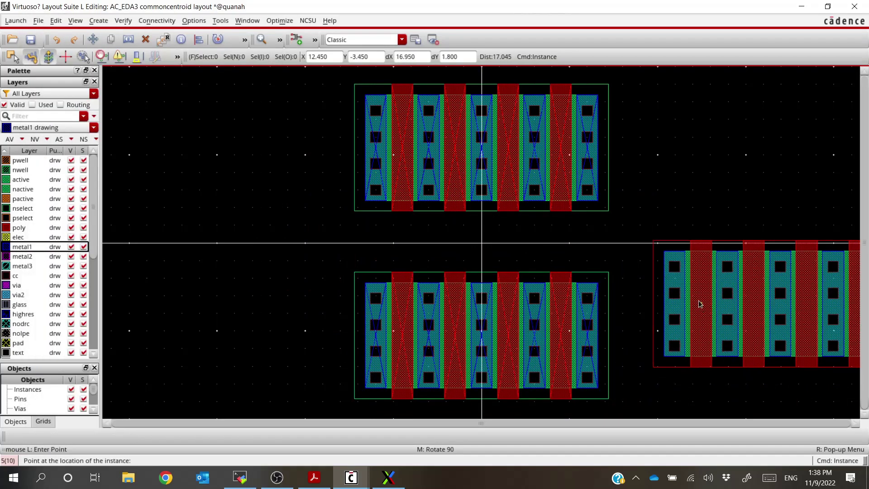
key("Escape")
Measure the vertical gap between the facing edges of the two nmos instances.
scroll(484, 238, "up", 2, "ctrl")
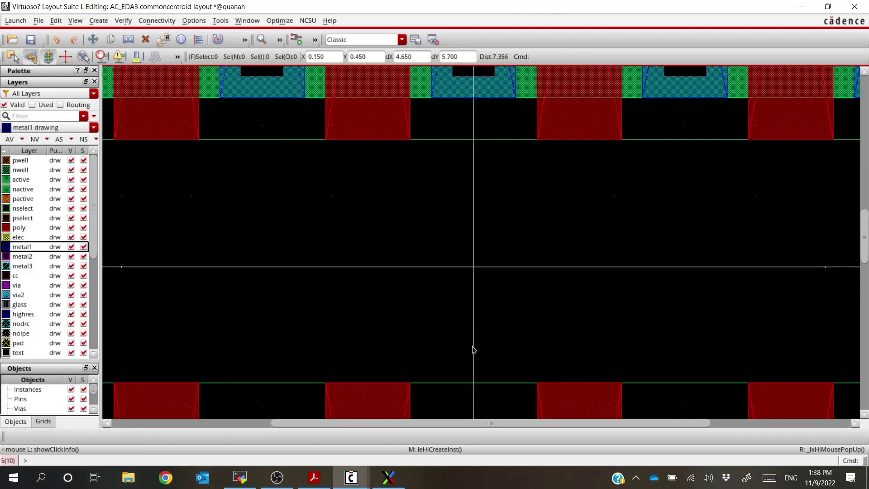
scroll(478, 366, "down", 1, "ctrl")
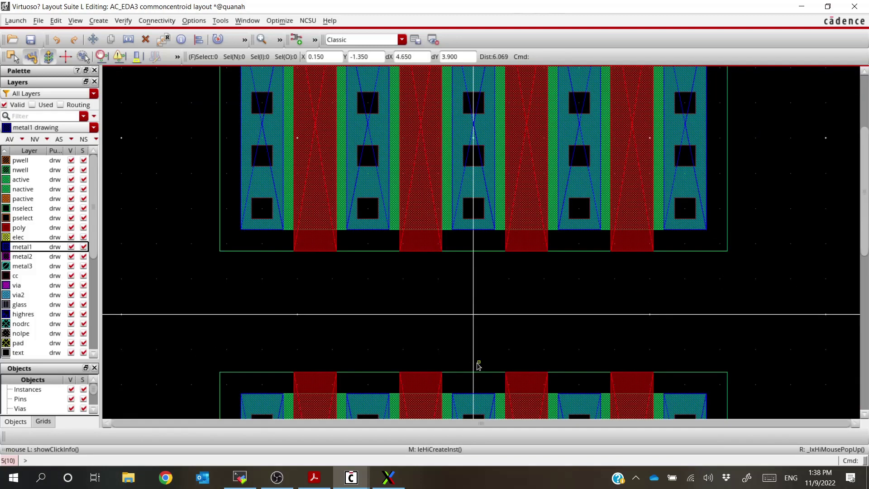
left_click(199, 35)
left_click(221, 21)
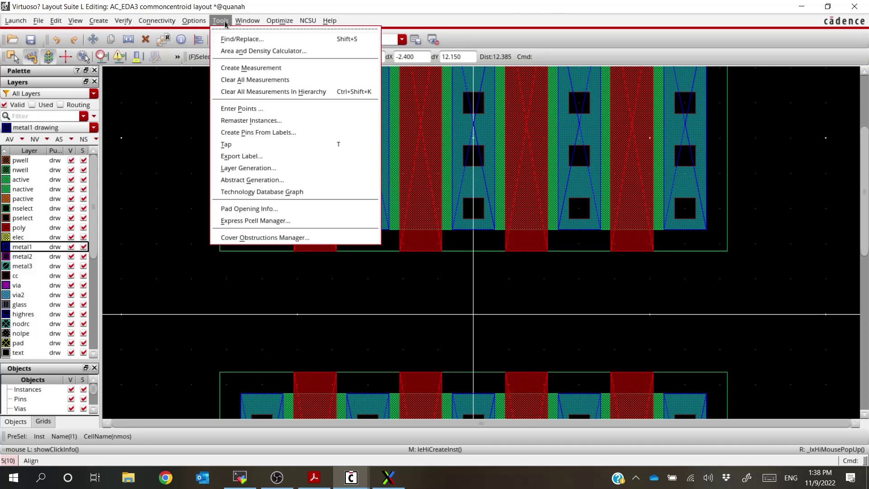
left_click(252, 68)
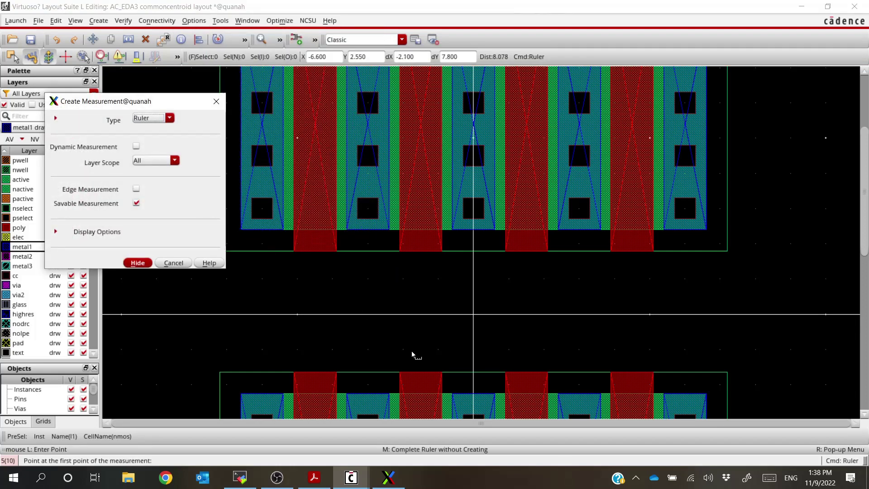
left_click(457, 372)
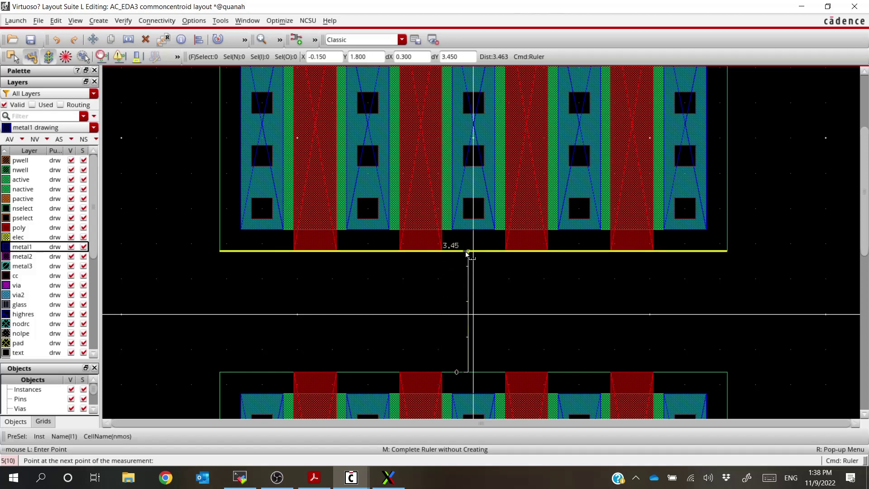
key("Escape")
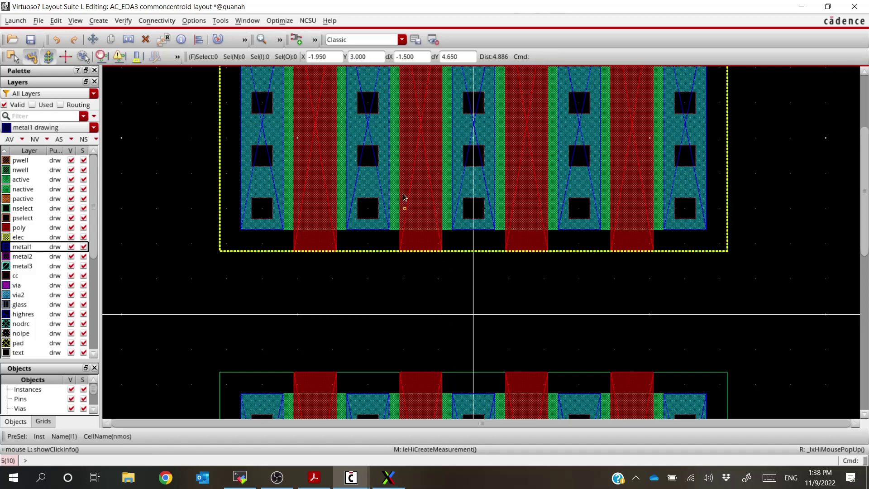
Measure the distance from the upper nmos instance's lower edge to the horizontal axis.
left_click(221, 21)
left_click(235, 68)
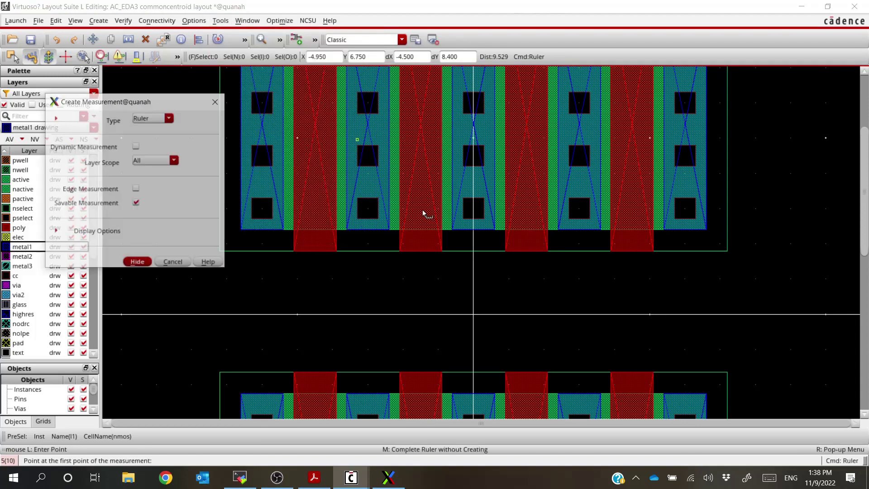
left_click(458, 252)
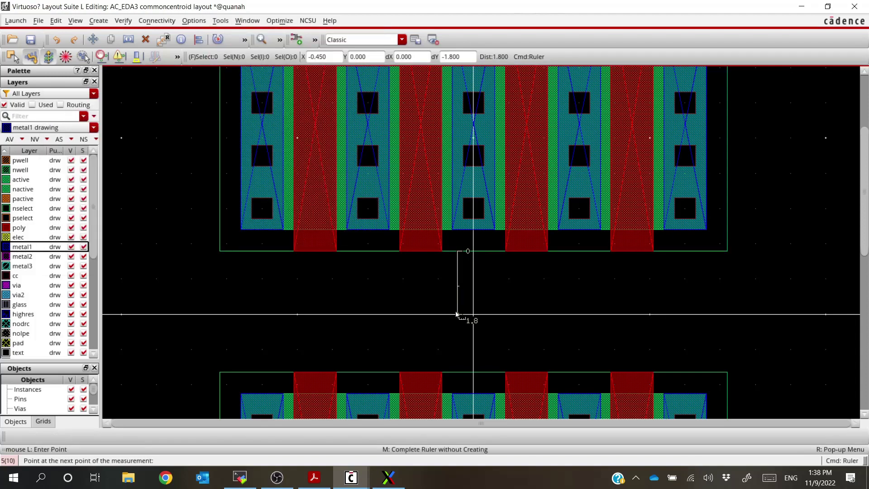
key("Escape")
Move the upper nmos instance down by 0.15 to bring it closer to the horizontal axis.
left_click(478, 195)
key("m")
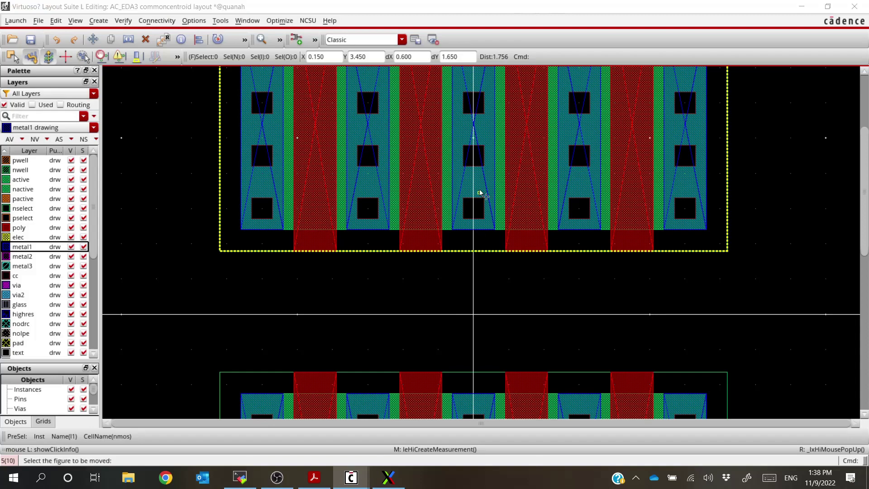
left_click(485, 184)
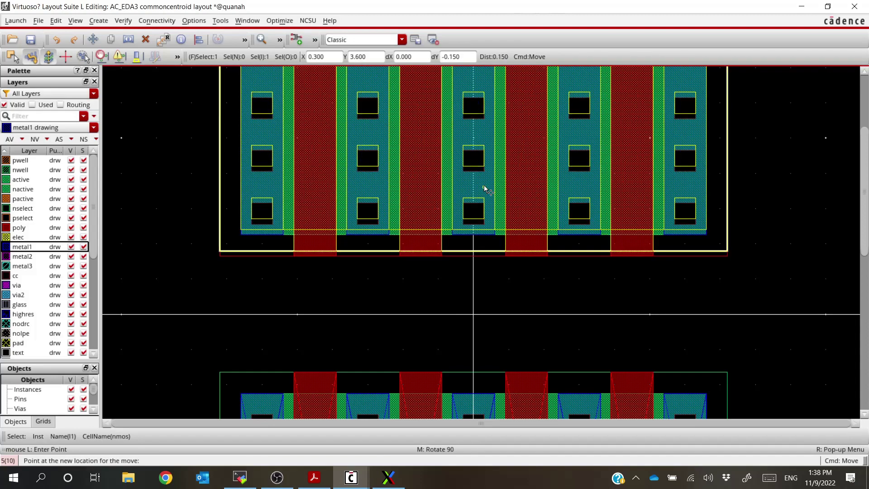
left_click(484, 189)
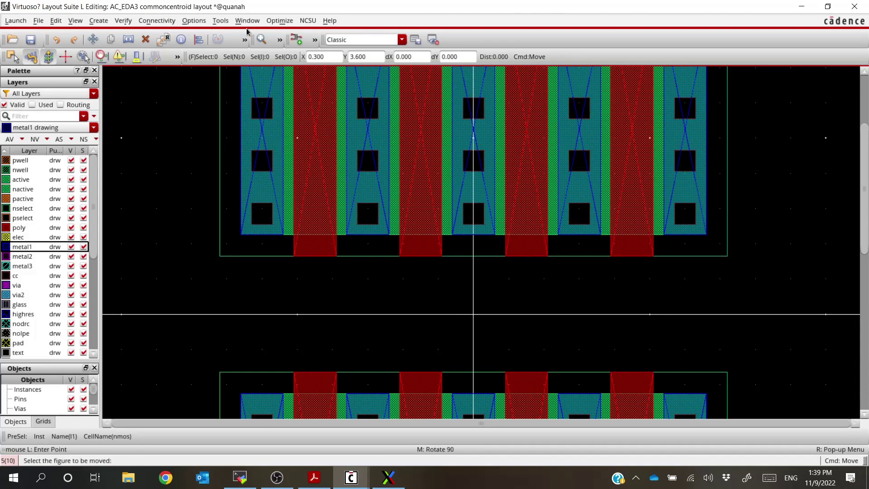
Measure the moved upper instance's distance to the horizontal axis again to check its symmetry with the lower instance.
left_click(218, 21)
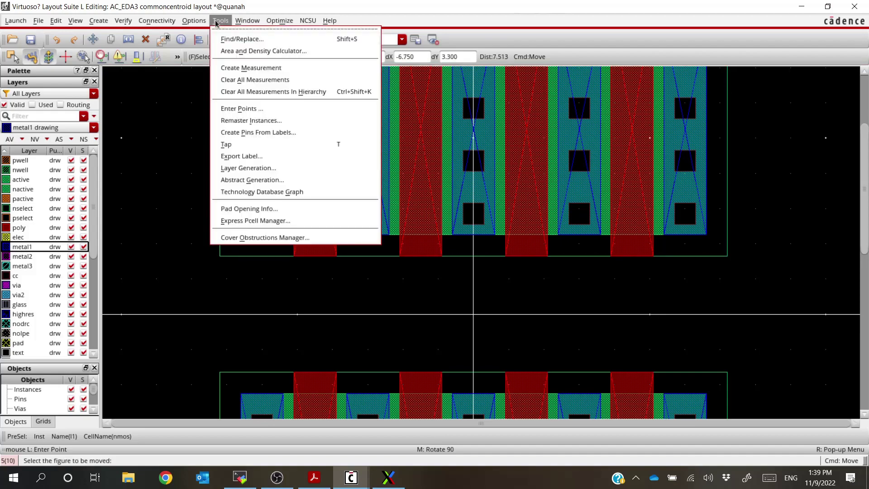
left_click(251, 67)
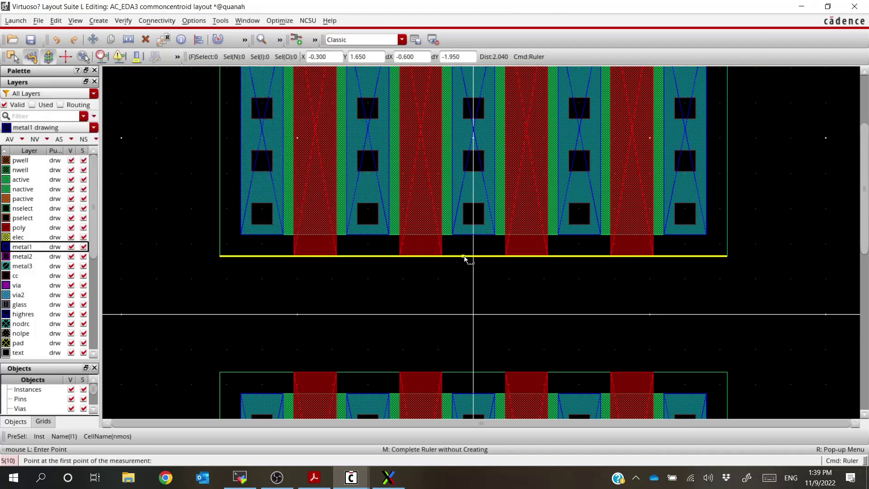
left_click(464, 258)
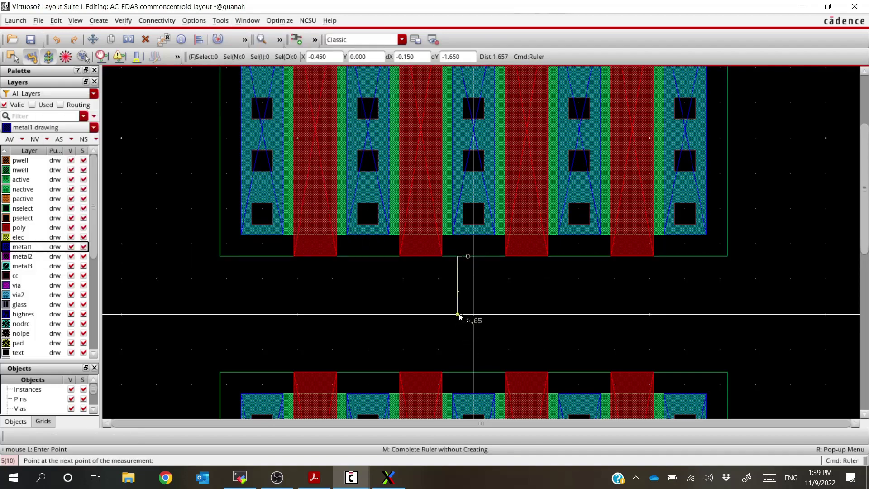
key("Escape")
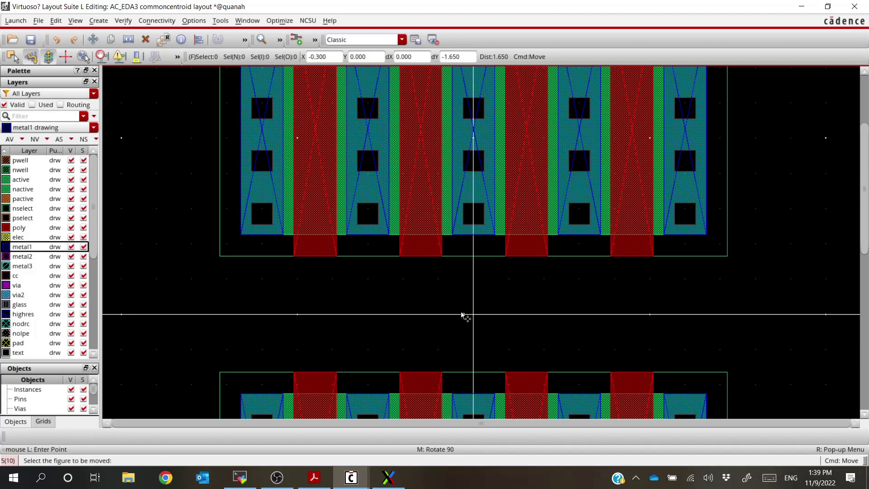
scroll(461, 311, "down", 6)
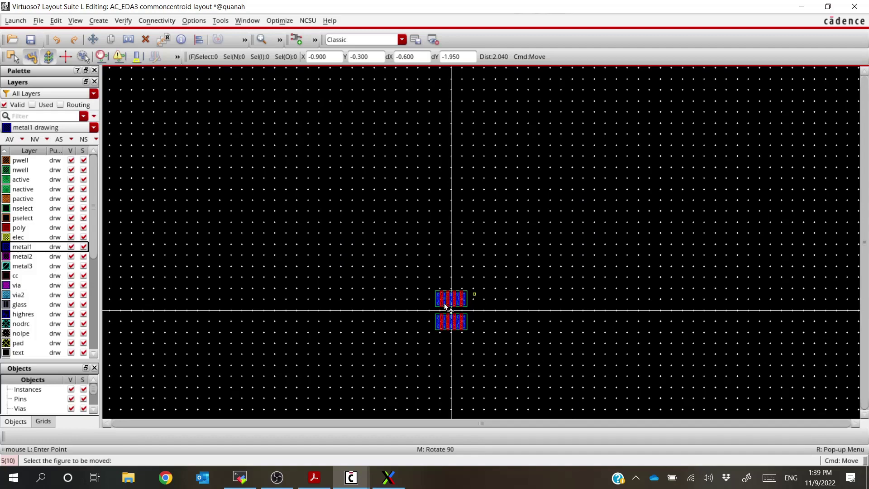
scroll(446, 307, "up", 6)
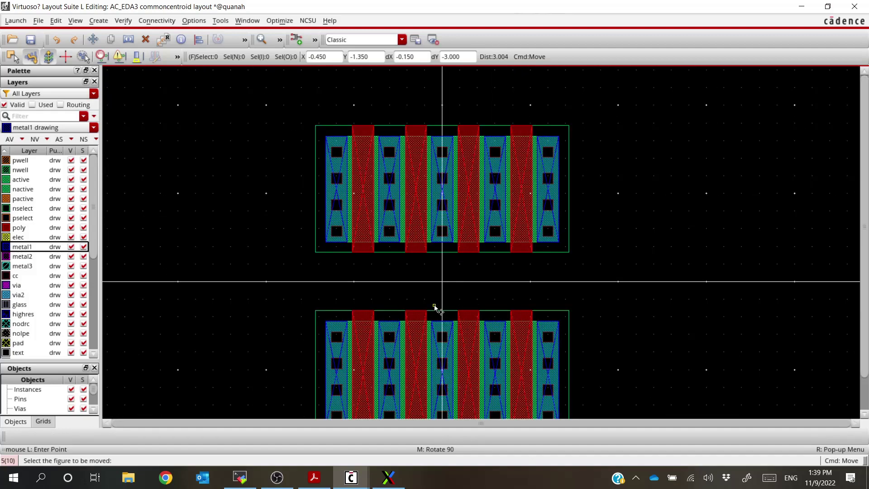
scroll(434, 310, "down", 1)
scroll(433, 322, "up", 1)
scroll(437, 254, "down", 1)
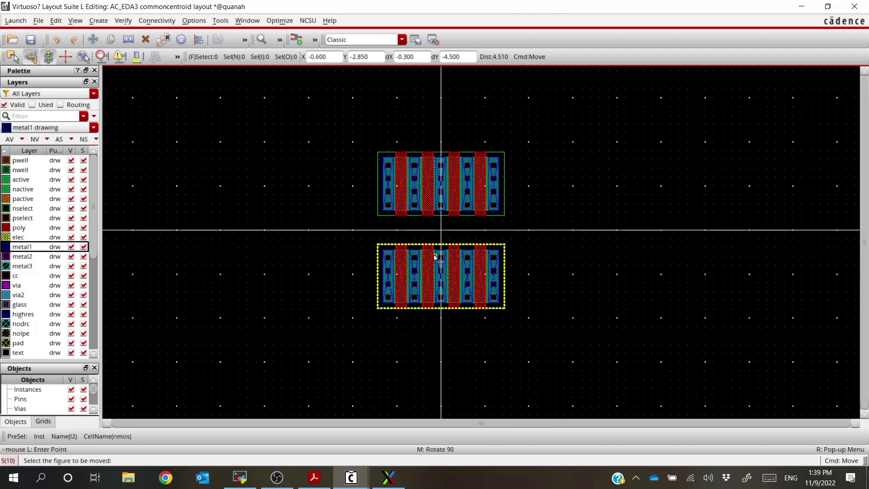
scroll(435, 259, "up", 1)
scroll(438, 219, "down", 1)
scroll(438, 208, "up", 1)
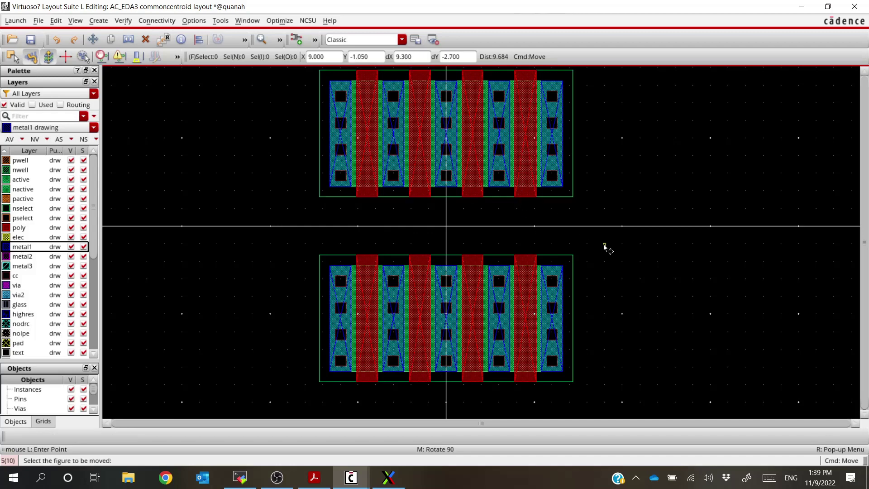
key("Escape")
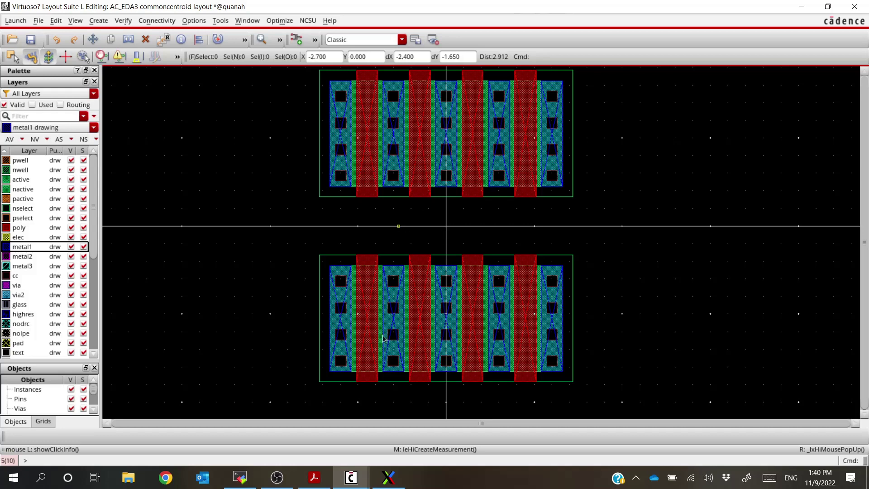
Switch to Layout examples.pdf in Acrobat Reader and compare the common-centroid schematic's devices and pins with the reference layout.
mouse_move(359, 486)
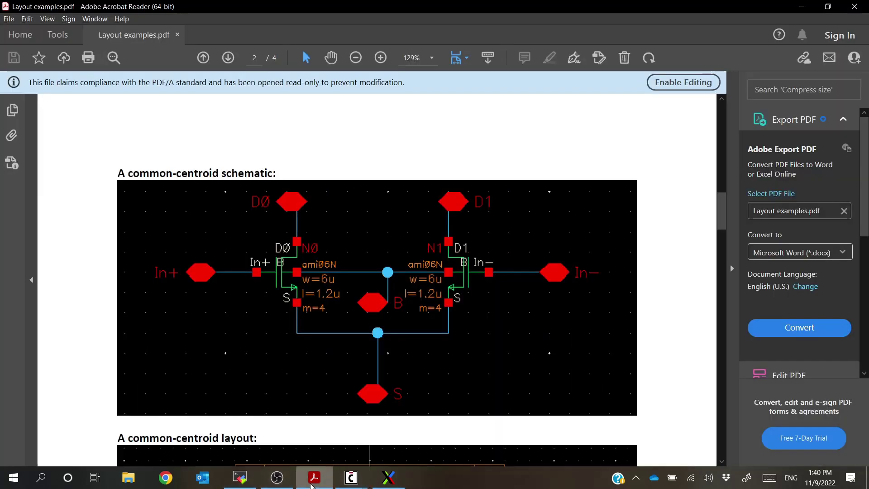
left_click(315, 479)
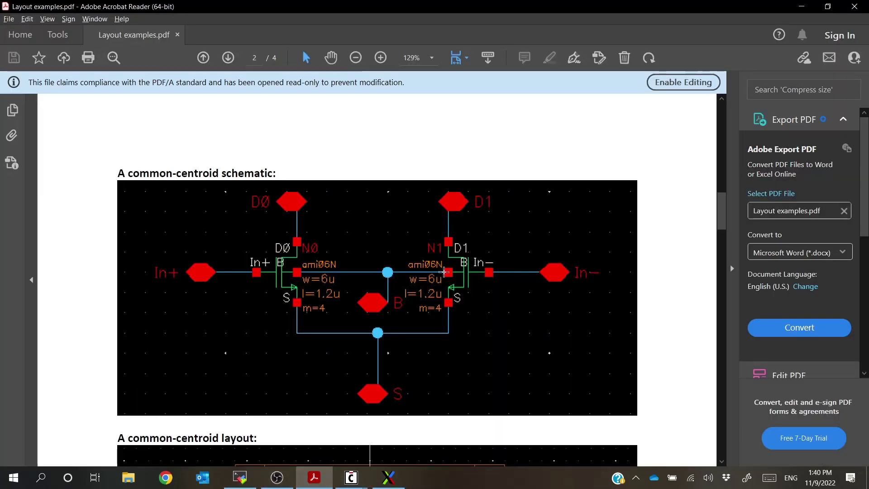
scroll(444, 272, "down", 10)
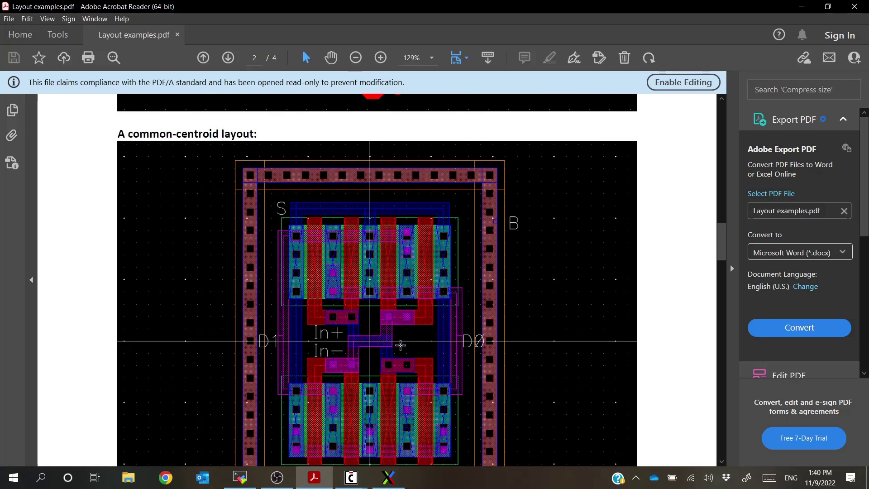
scroll(400, 346, "up", 8)
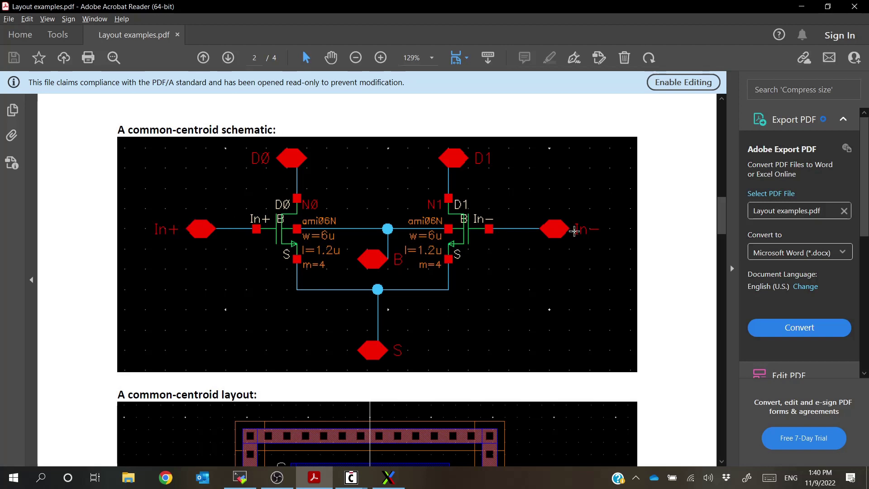
scroll(323, 275, "down", 7)
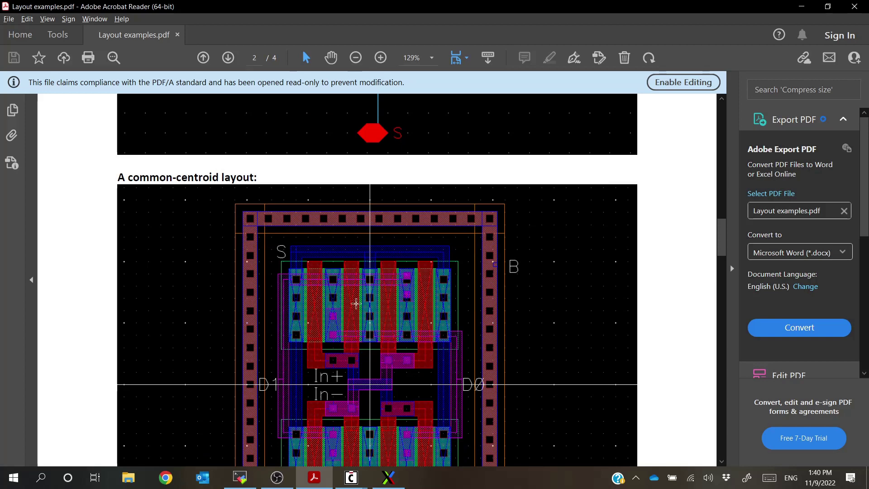
scroll(356, 303, "up", 8)
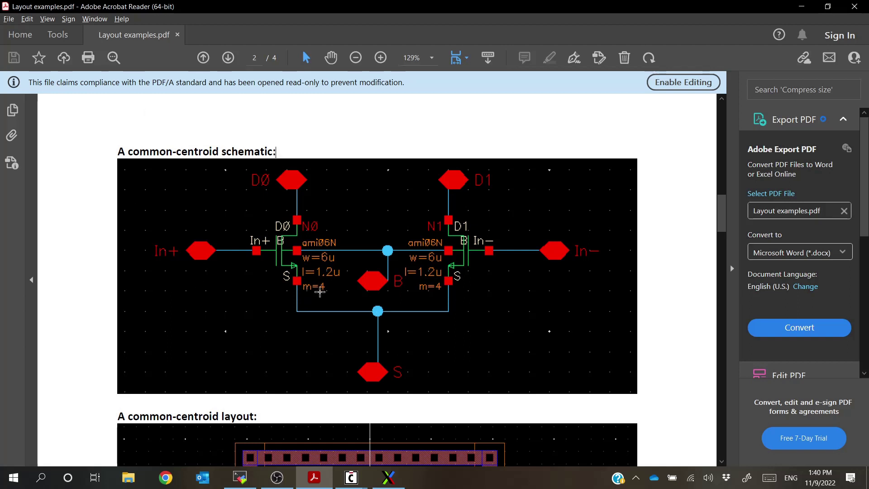
Inspect the upper nmos instance in Virtuoso up close, and examine the complete reference layout's routing in the PDF.
key("alt+Tab")
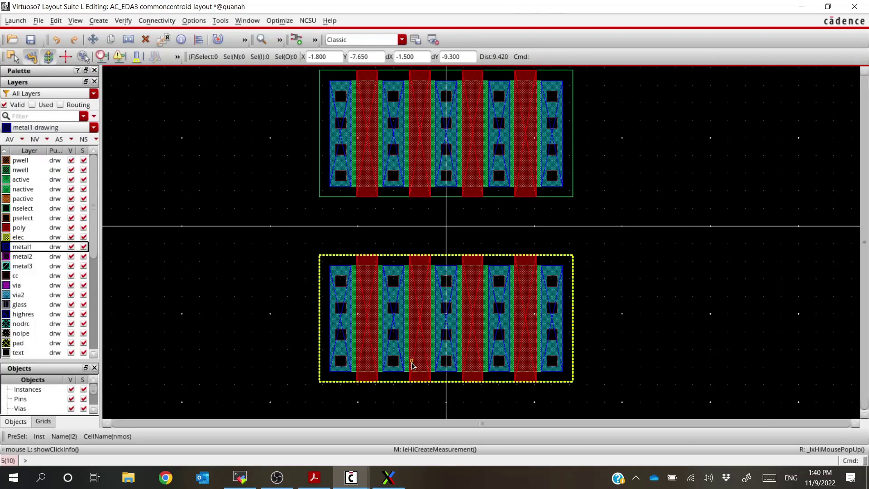
scroll(412, 361, "down", 1, "ctrl")
scroll(430, 213, "up", 1, "ctrl")
scroll(388, 336, "up", 1, "ctrl")
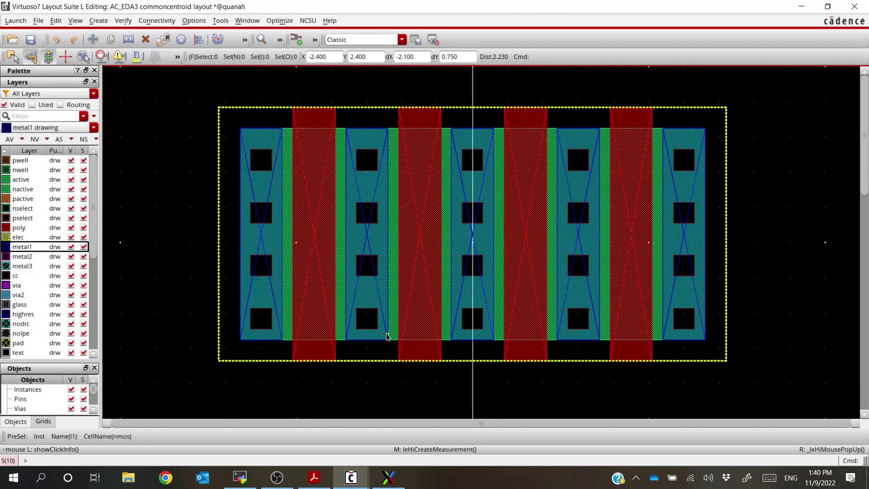
key("alt+Tab")
scroll(387, 334, "down", 10)
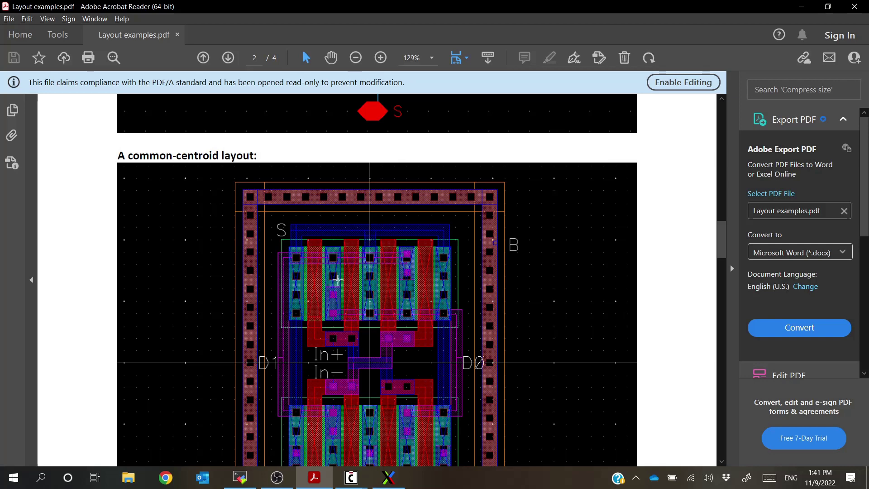
scroll(338, 280, "down", 3)
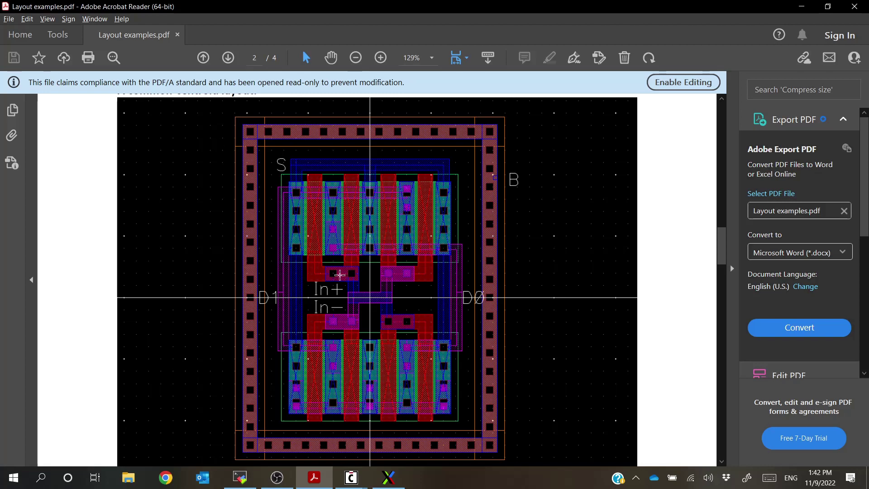
Return to the Virtuoso layout and check both nmos instances' gates and diffusions against the reference PDF.
key("alt+Tab")
scroll(494, 226, "down", 3, "ctrl")
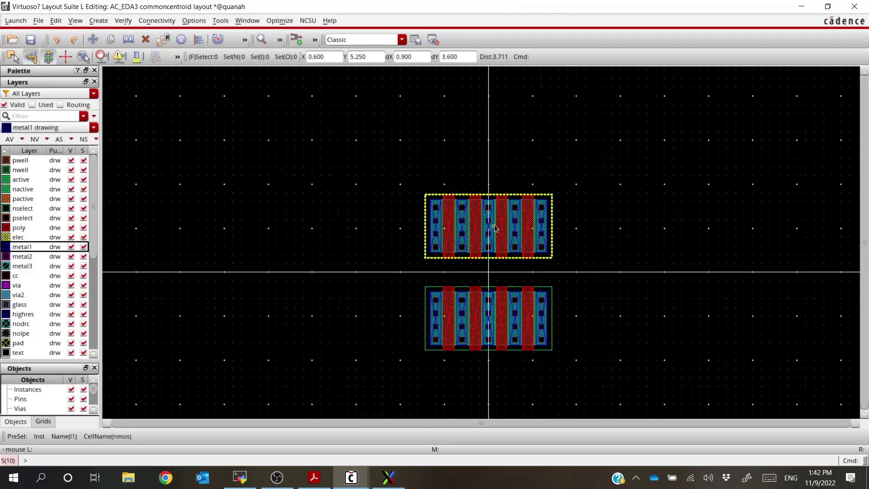
scroll(502, 320, "up", 2, "ctrl")
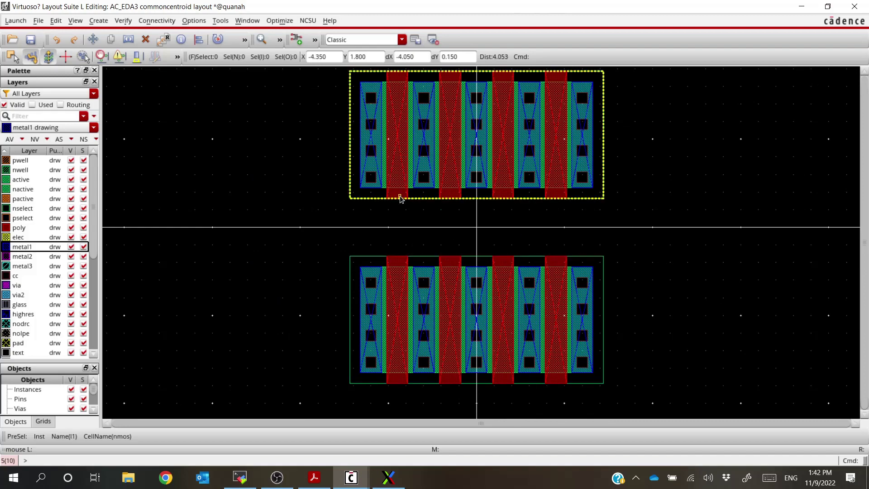
key("alt+Tab")
key("alt+Tab")
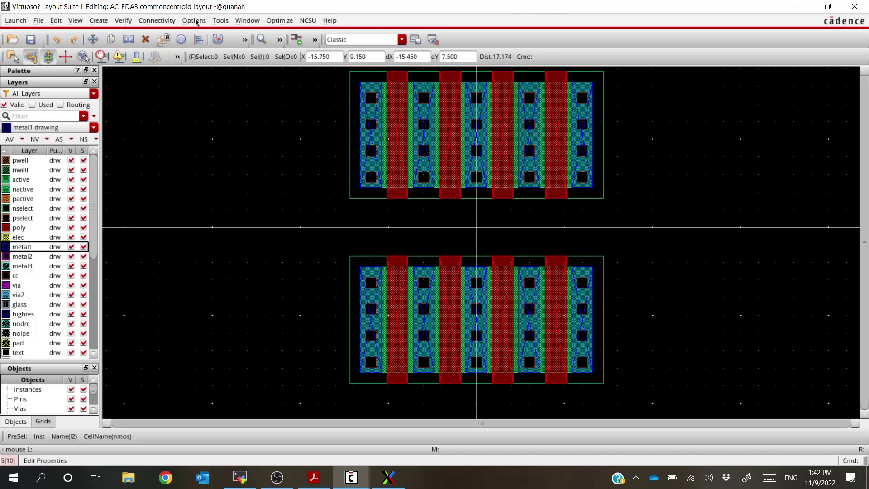
Run a full flat DRC on the commoncentroid layout with divaDRC.rul and check the rule-violation summary in the log.
left_click(123, 21)
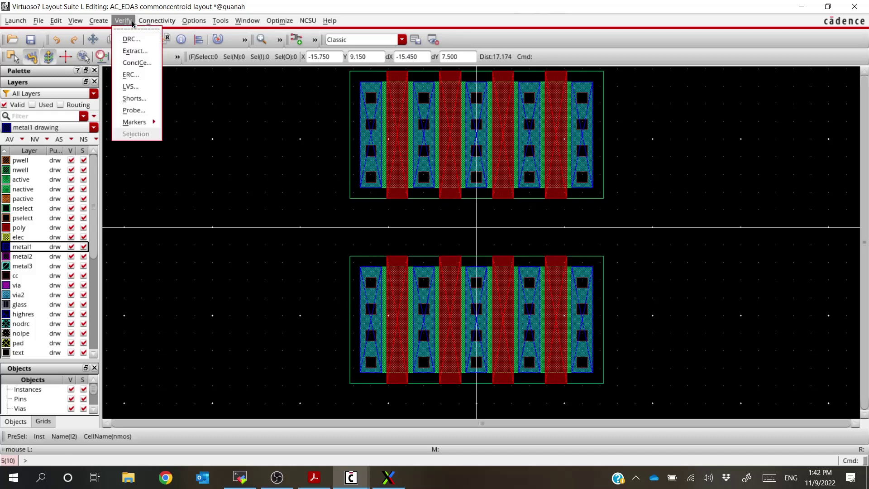
left_click(128, 41)
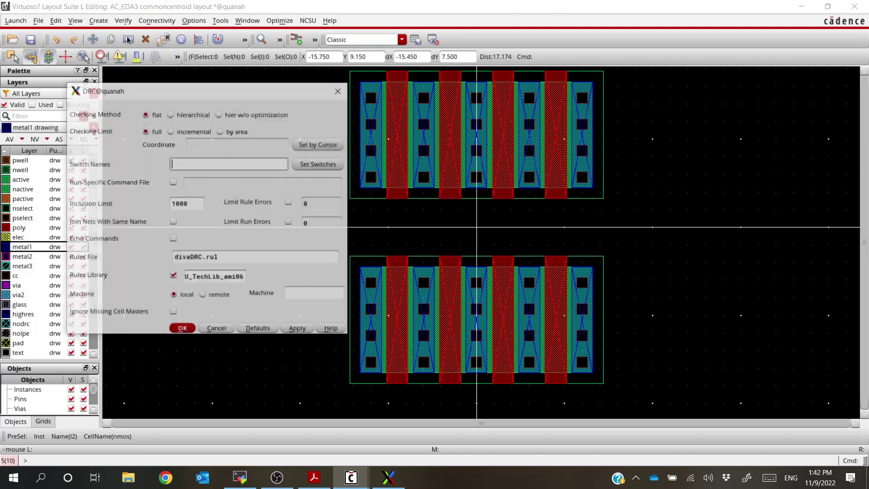
left_click(183, 330)
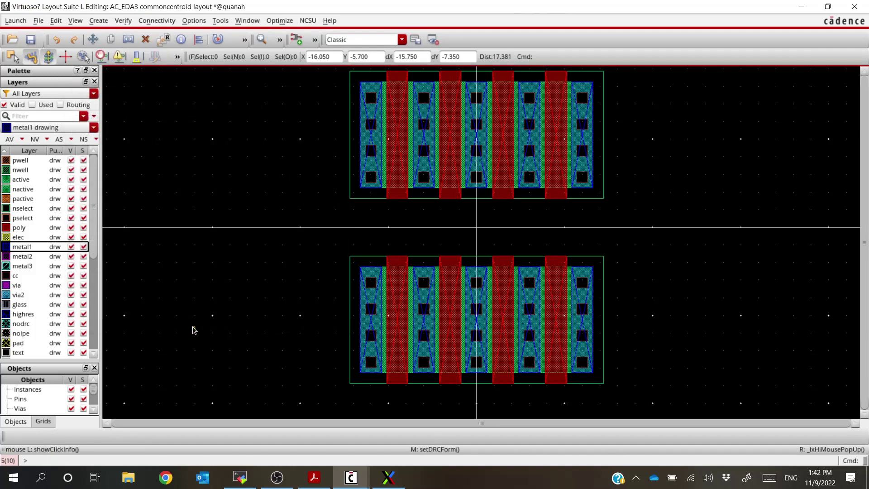
left_click(335, 474)
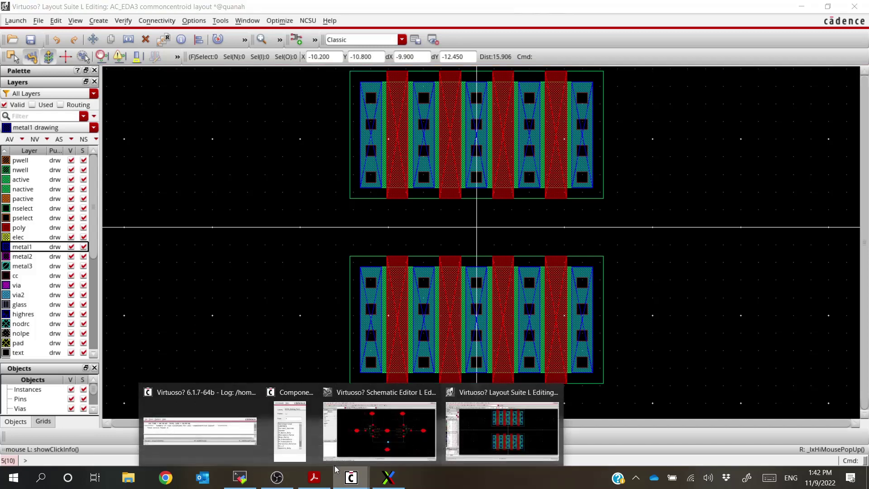
left_click(216, 448)
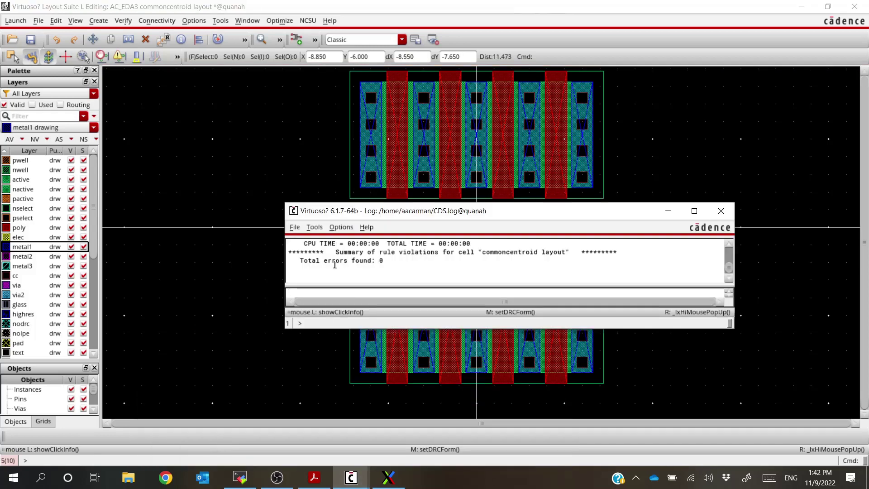
left_click(521, 131)
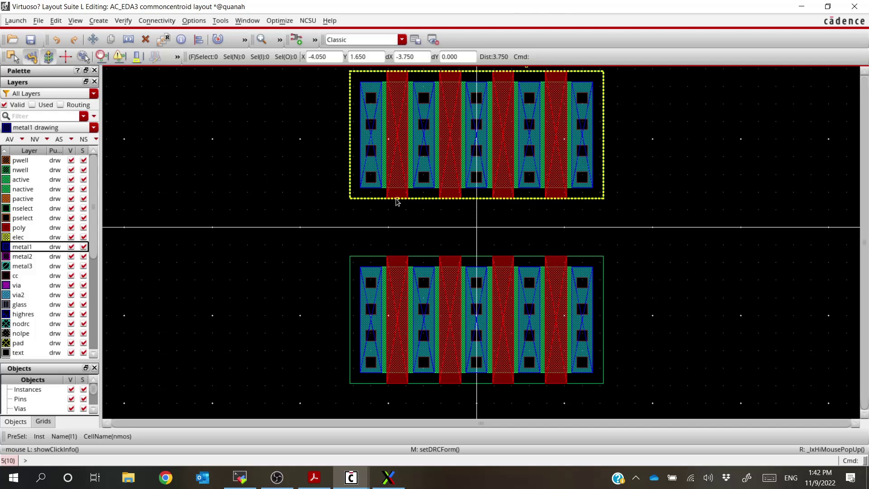
Inspect the upper instance's gate ends, make poly the drawing layer, and check the gate connections in Layout examples.pdf.
scroll(397, 201, "up", 4, "ctrl")
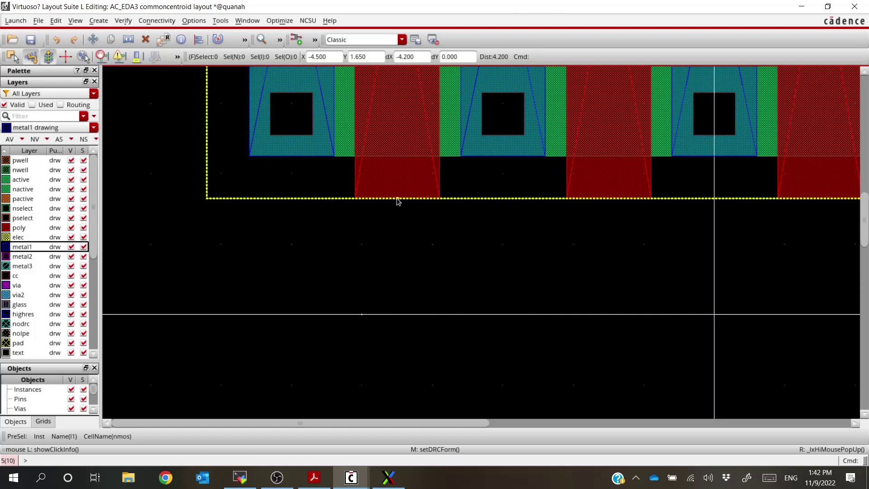
scroll(398, 201, "down", 4, "ctrl")
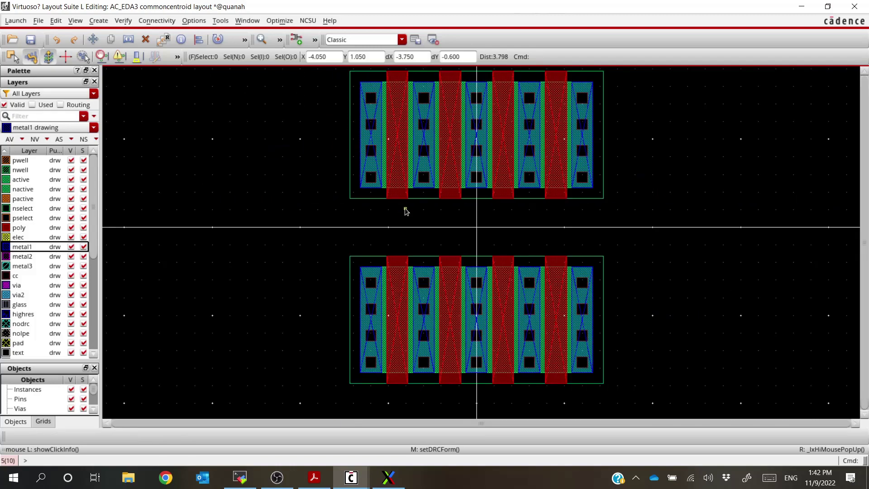
left_click(20, 229)
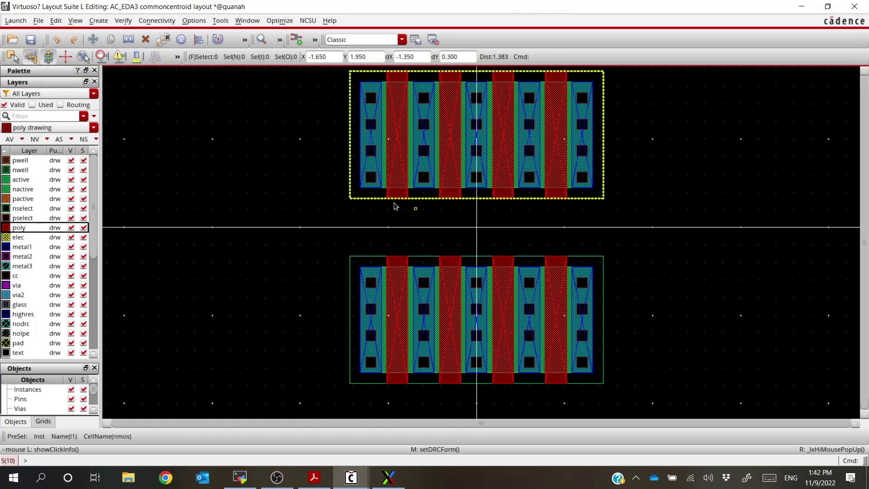
key("alt+Tab")
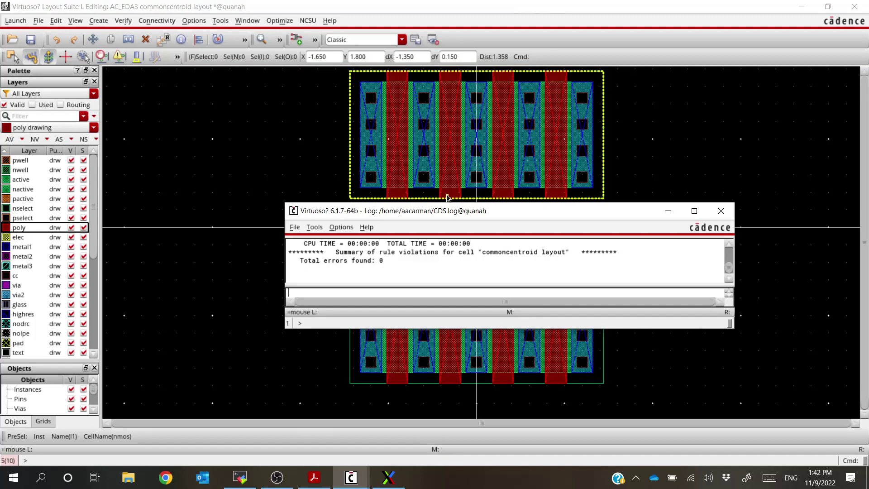
key("alt+Tab")
key("alt+Tab")
key("alt+Tab")
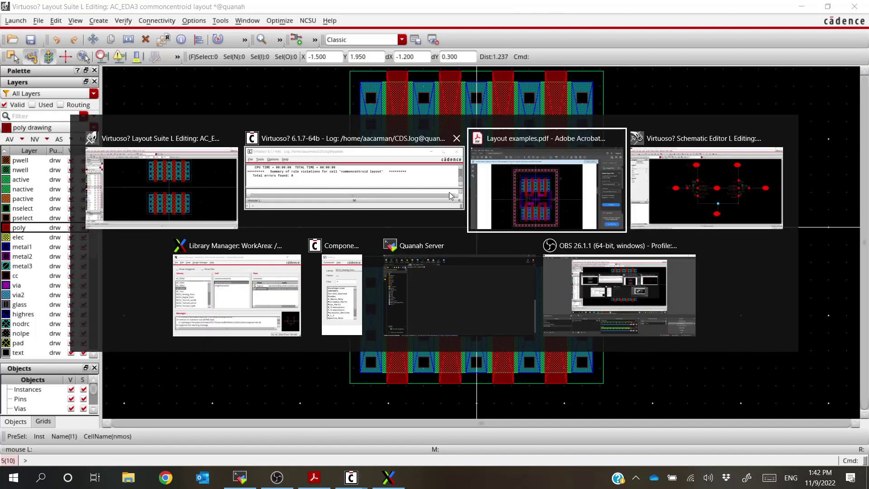
key("alt+Tab")
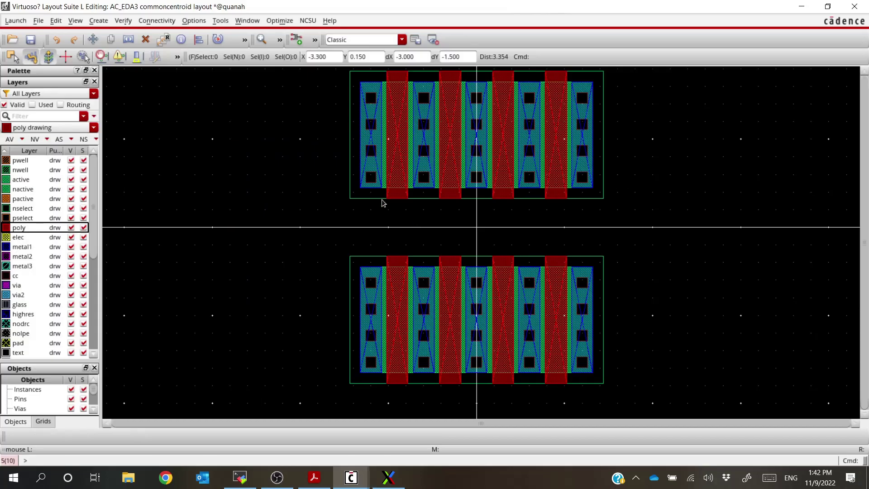
Draw a U-shaped poly path 1.2 wide joining the upper instance's two leftmost gates, with its horizontal segment at Y 0.6.
scroll(396, 203, "up", 1, "ctrl")
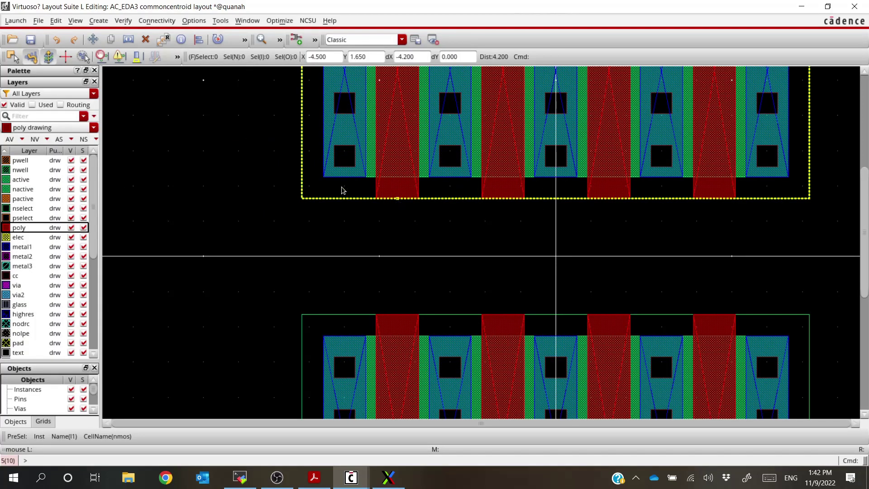
key("p")
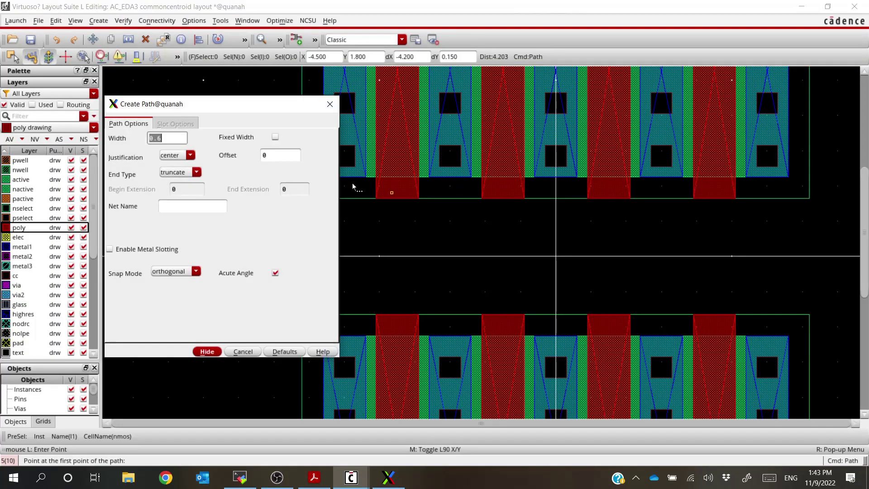
left_click(32, 230)
key("F3")
double_click(175, 142)
type("1.2")
left_click(398, 200)
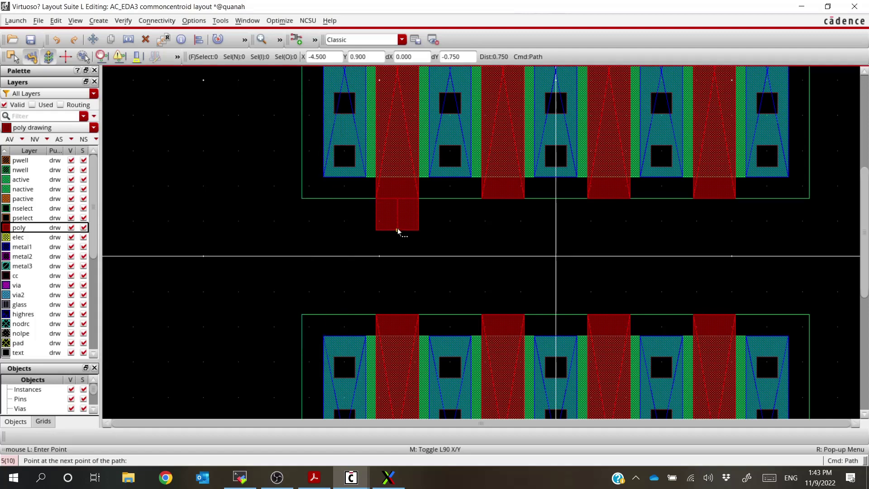
left_click(397, 236)
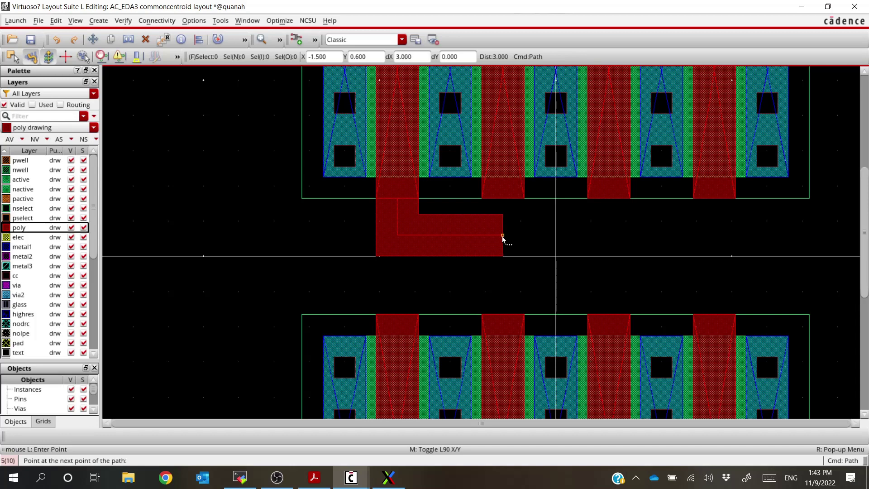
left_click(503, 235)
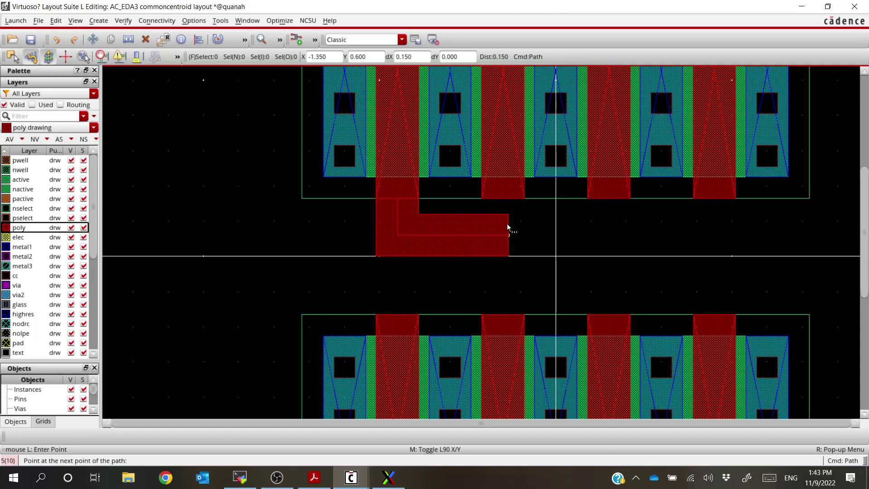
double_click(503, 200)
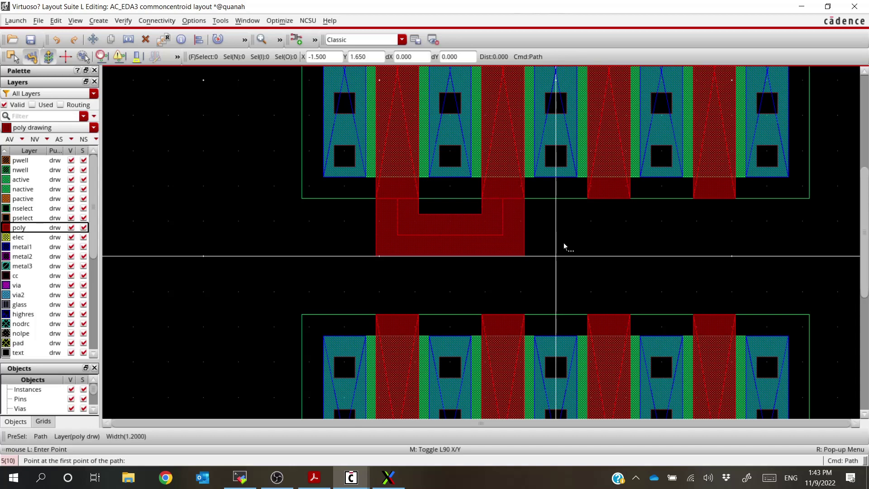
key("Escape")
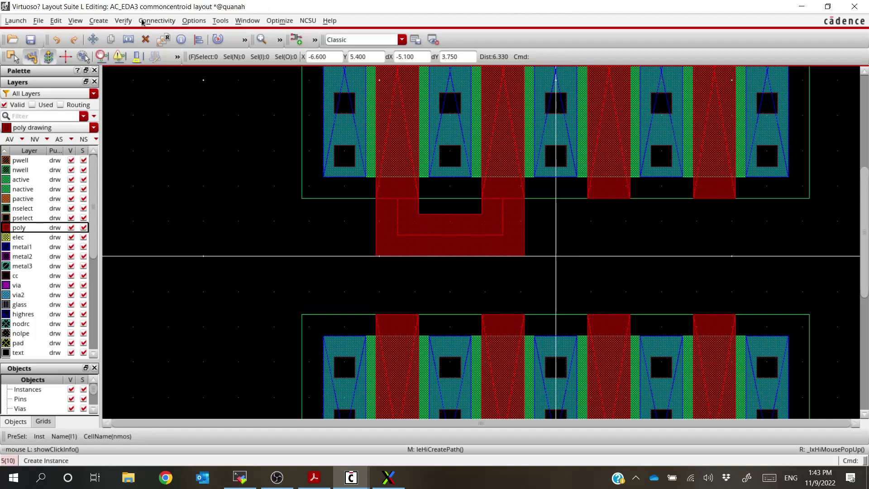
Rerun the DRC with the new poly path in place and read the error summary in the log.
left_click(123, 21)
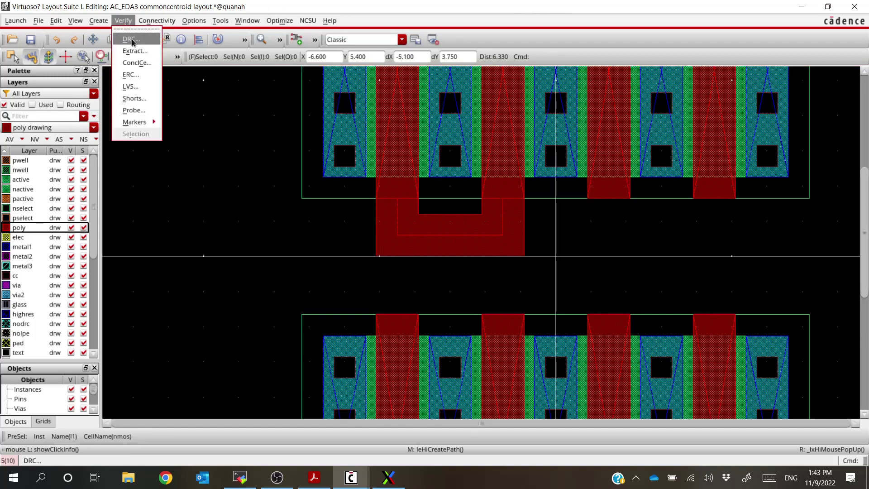
left_click(132, 40)
key("Escape")
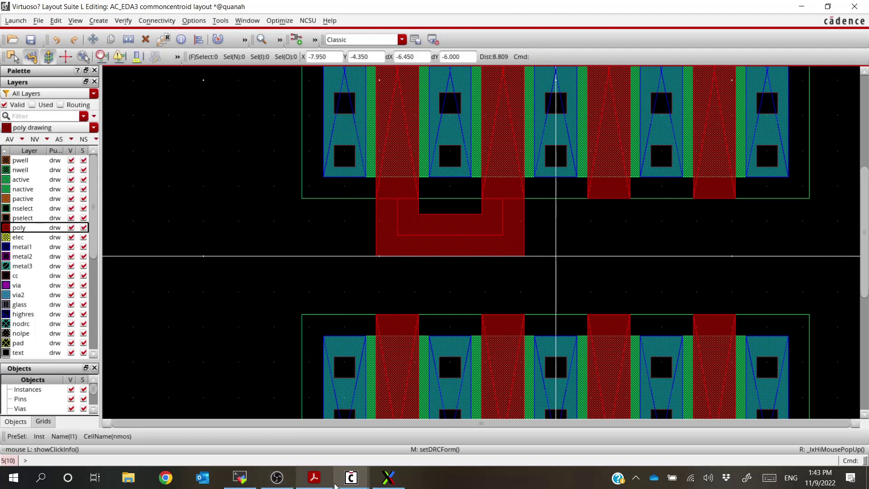
left_click(357, 486)
left_click(199, 423)
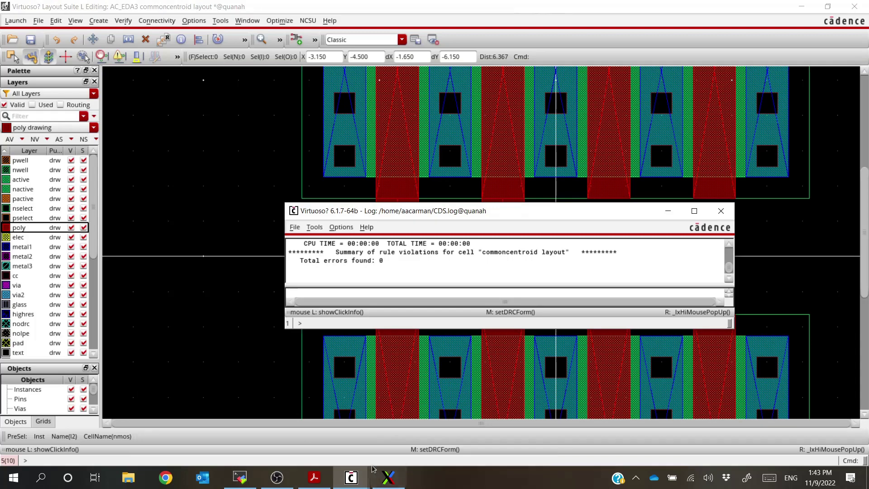
left_click(489, 196)
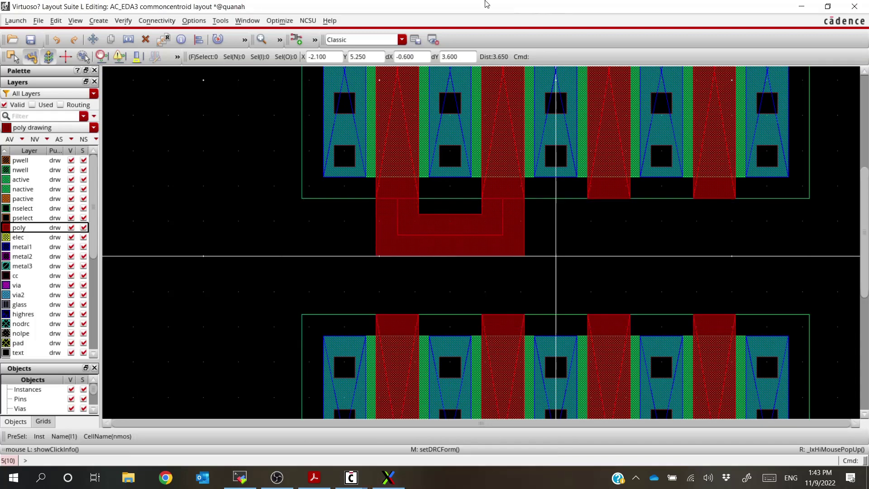
Stretch the poly path's horizontal segment up by 1.65 over the diffusion contact and run the DRC.
key("s")
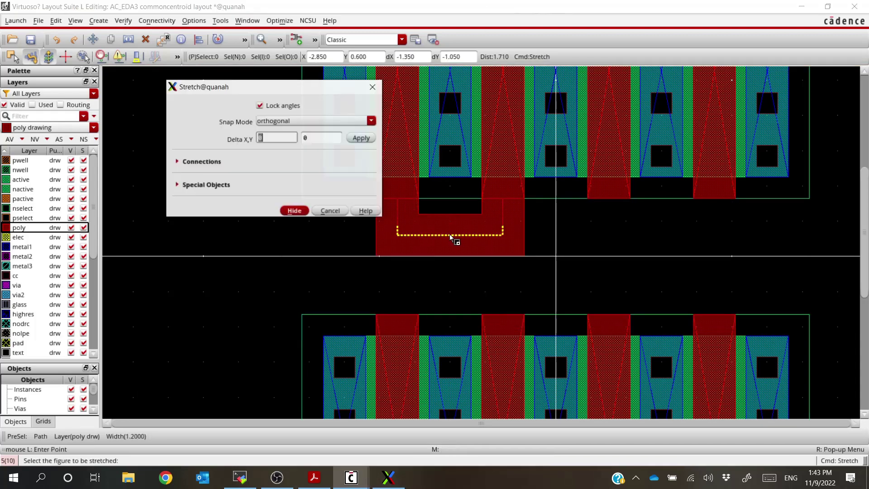
left_click(455, 235)
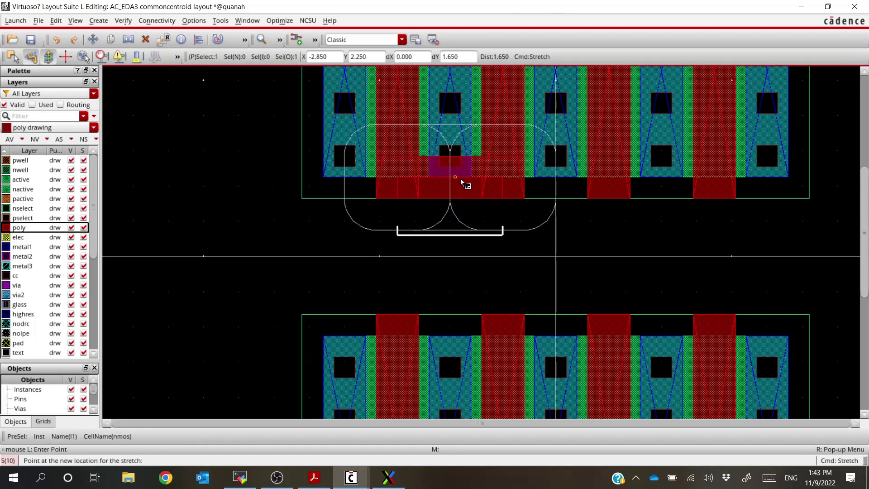
left_click(462, 182)
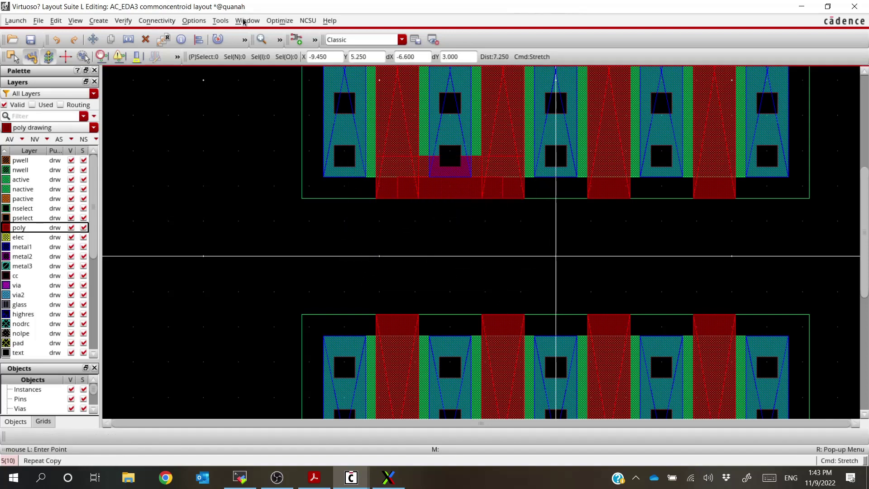
left_click(123, 20)
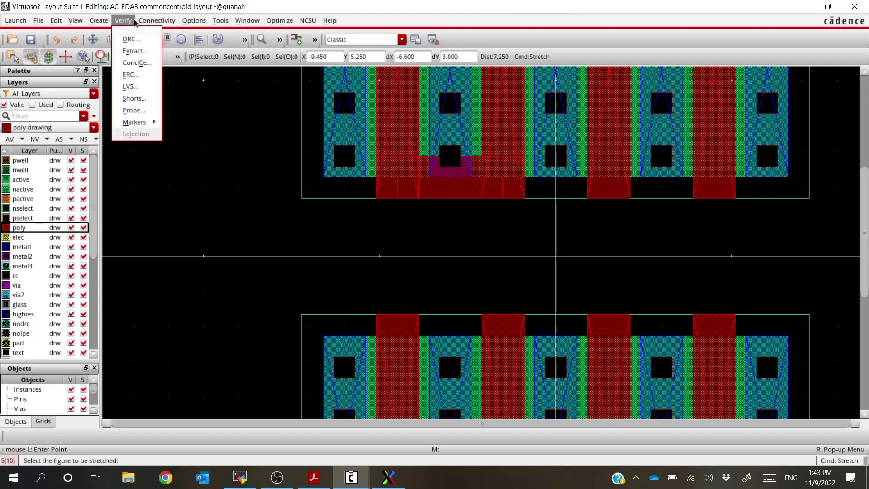
left_click(129, 39)
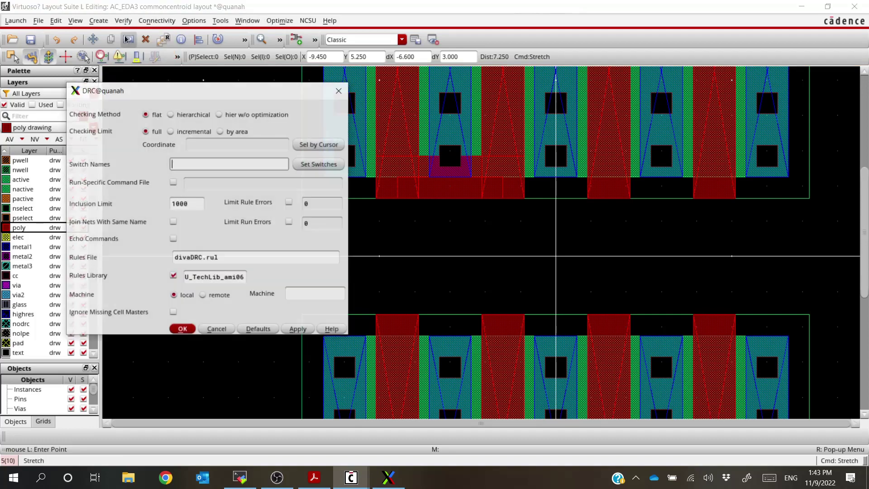
key("Return")
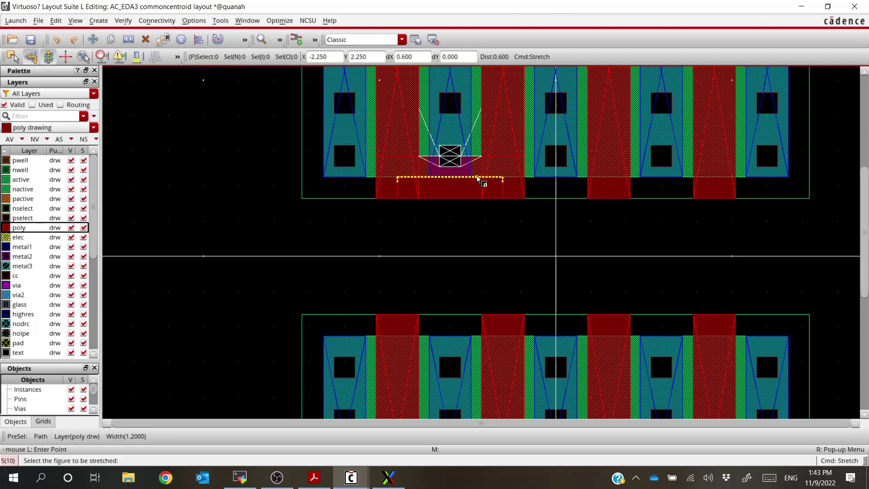
Stretch the poly path's horizontal segment back down to Y 0.6 and run the DRC again.
left_click_drag(477, 178, 475, 211)
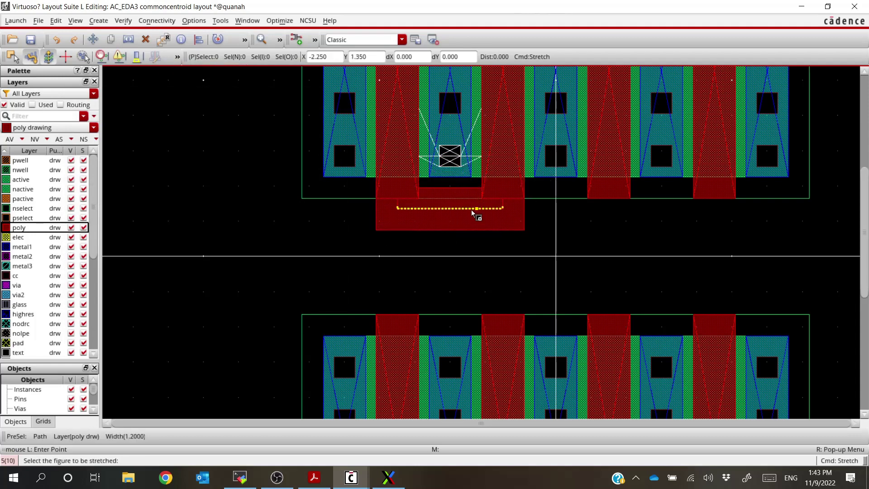
left_click(471, 210)
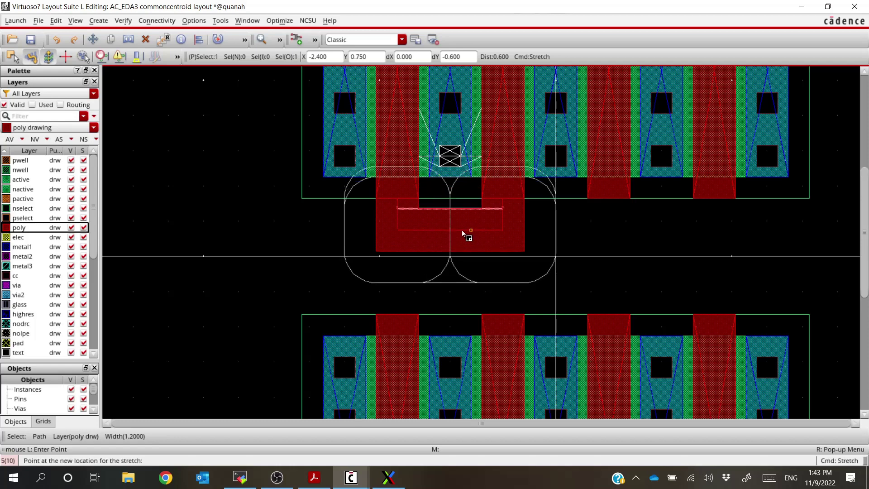
left_click(461, 236)
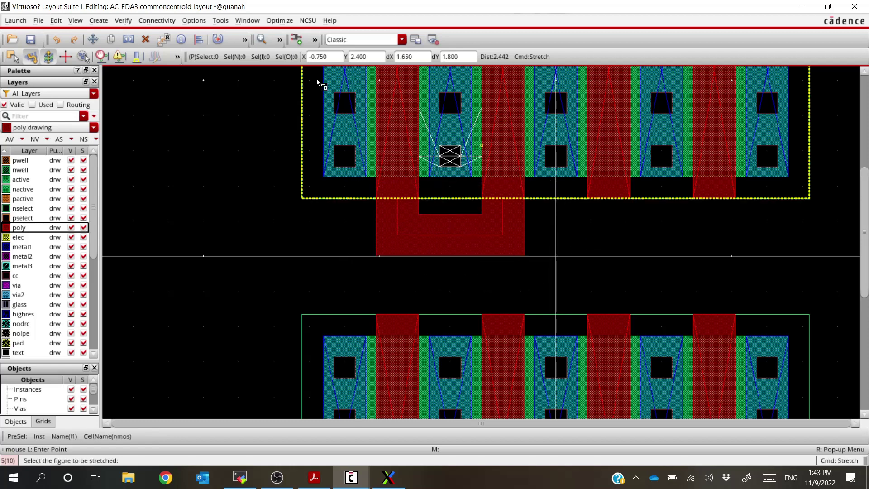
left_click(117, 22)
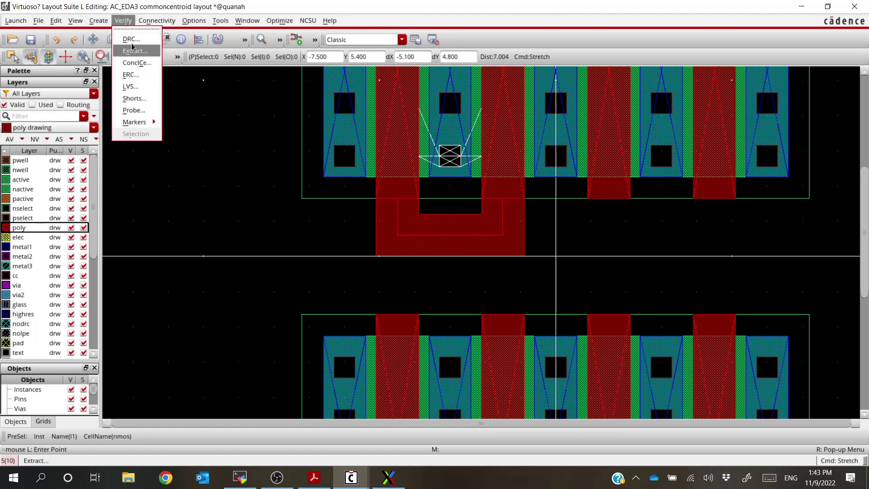
left_click(133, 40)
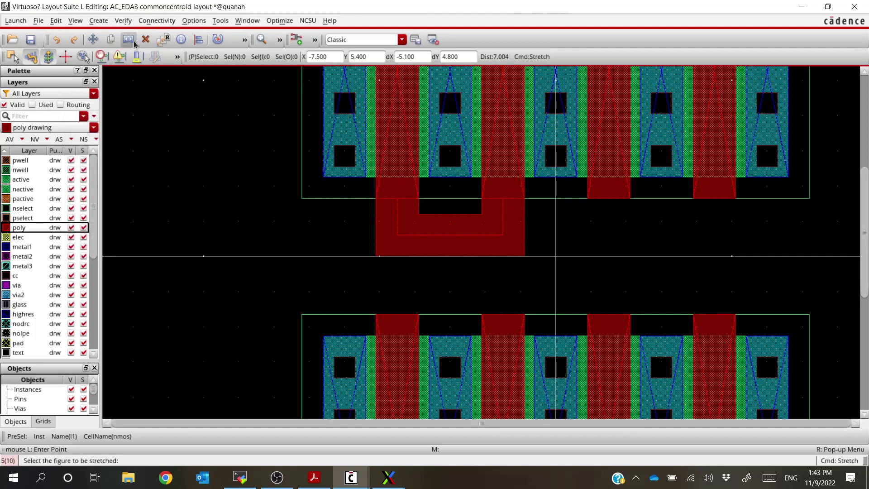
Stretch the poly path's horizontal segment up by 0.15 to Y 0.75 and run the DRC.
left_click(454, 236)
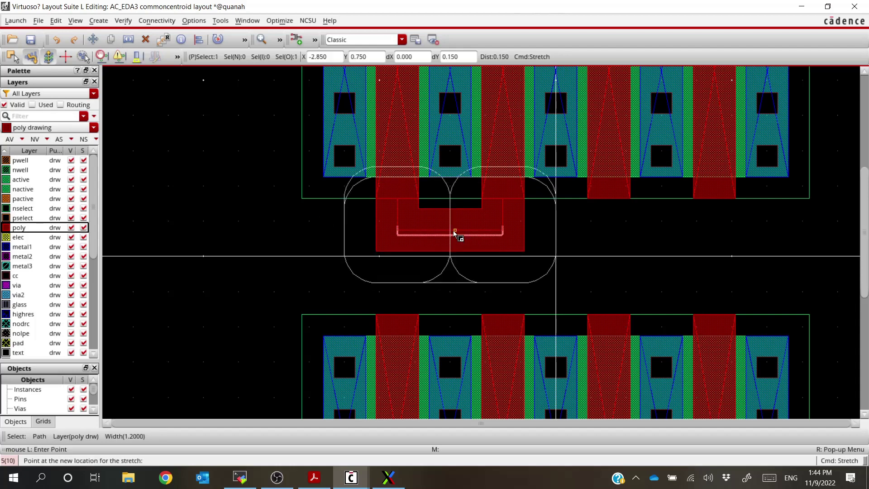
left_click(455, 232)
left_click(455, 232)
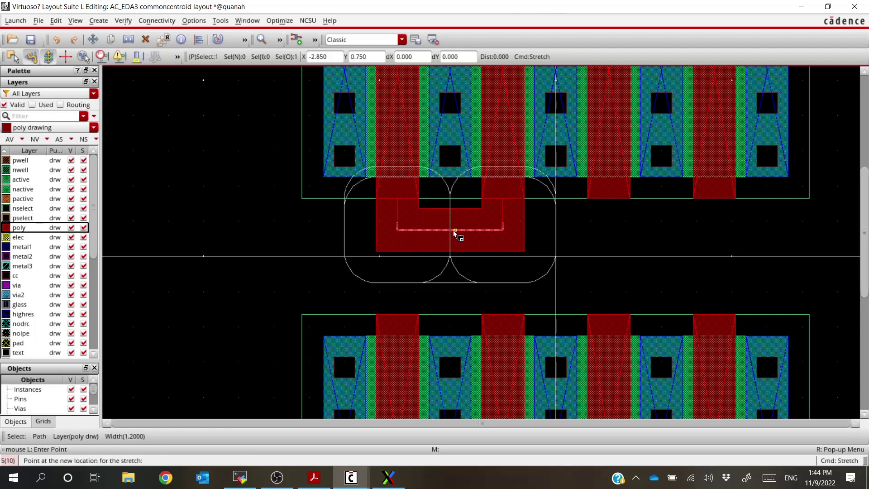
left_click(458, 236)
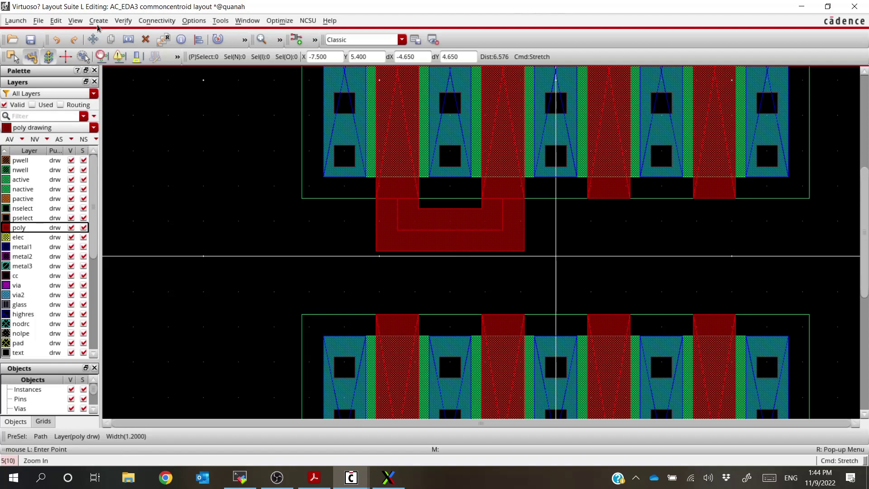
left_click(124, 21)
left_click(147, 41)
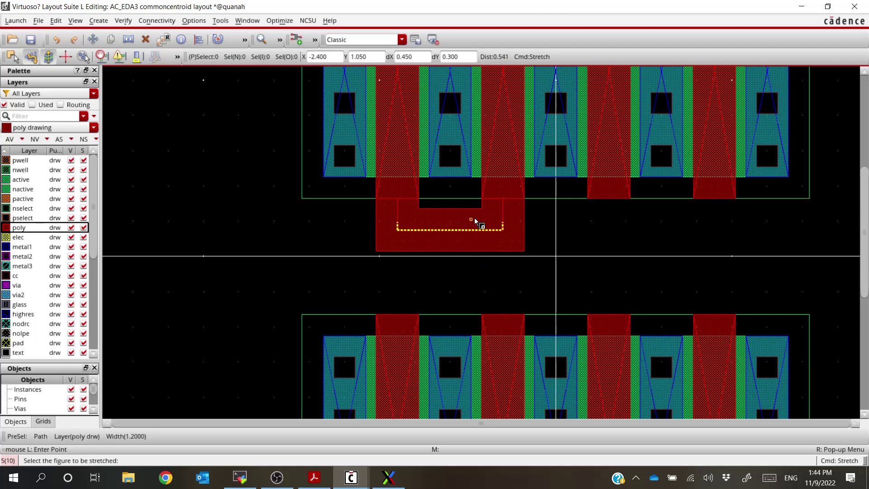
key("Escape")
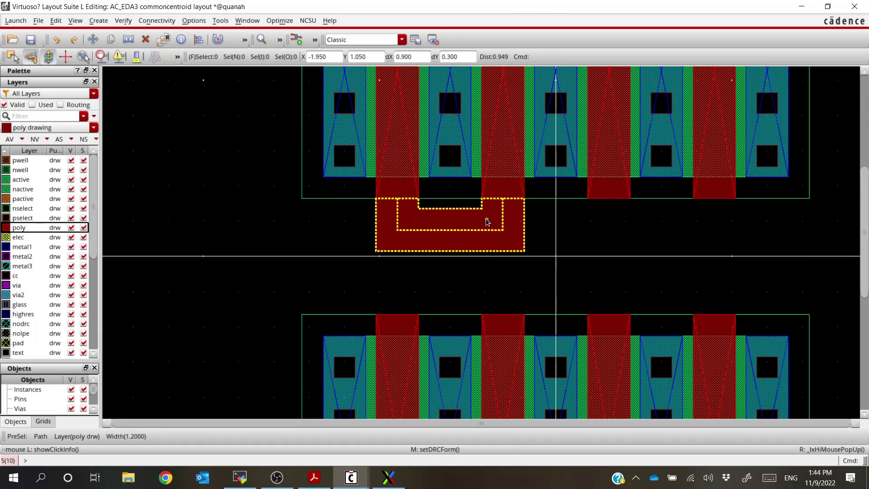
Copy the U-shaped poly path across onto the upper instance's two rightmost gates.
key("c")
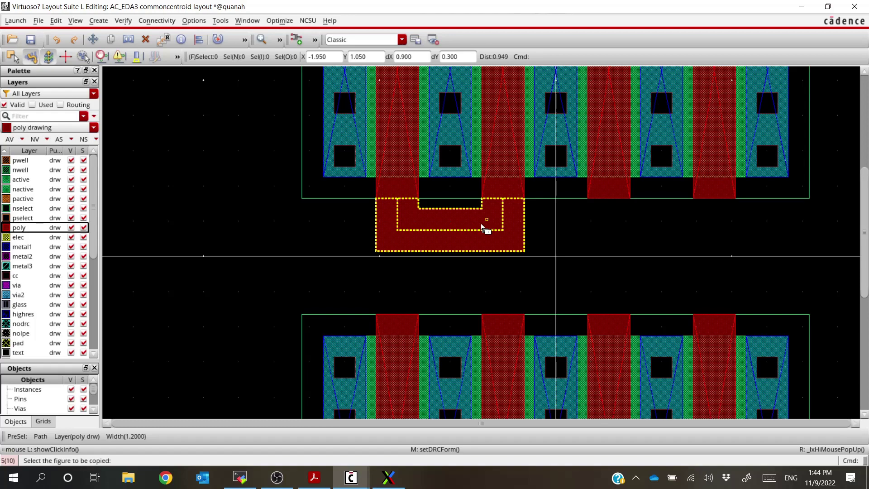
left_click(507, 231)
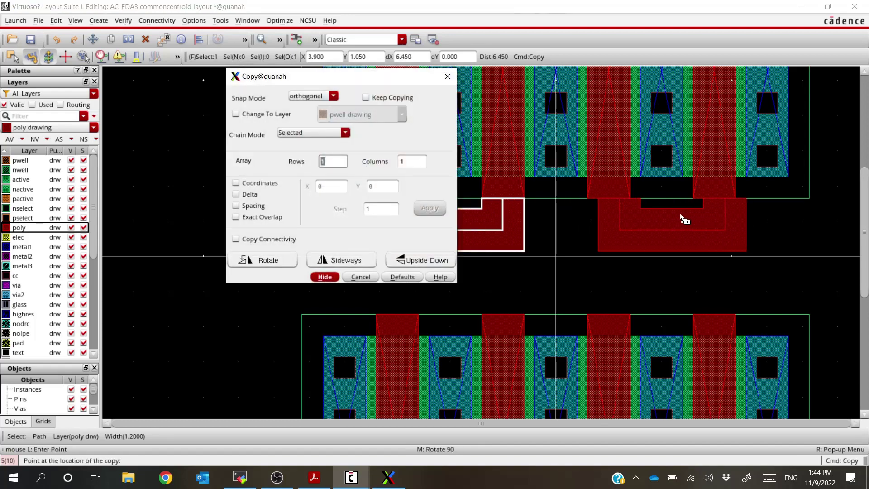
left_click(681, 219)
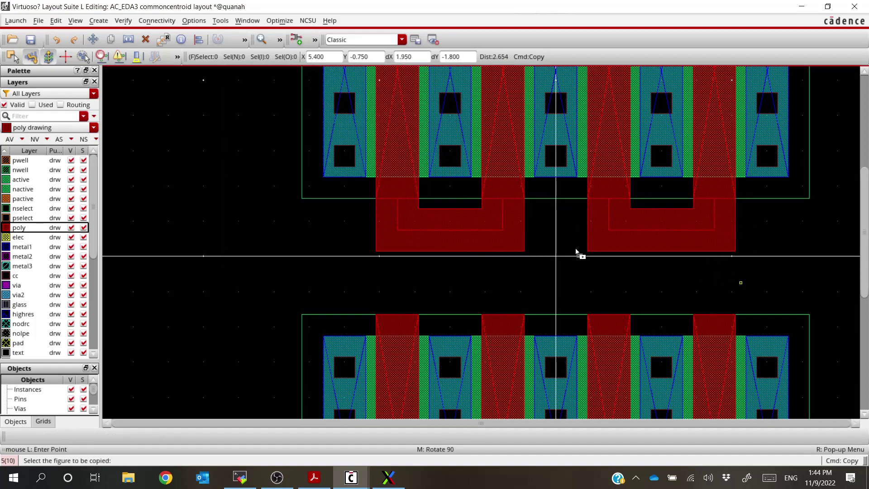
Run the DRC on the copied poly path and read the error summary in the log.
left_click(123, 21)
left_click(129, 39)
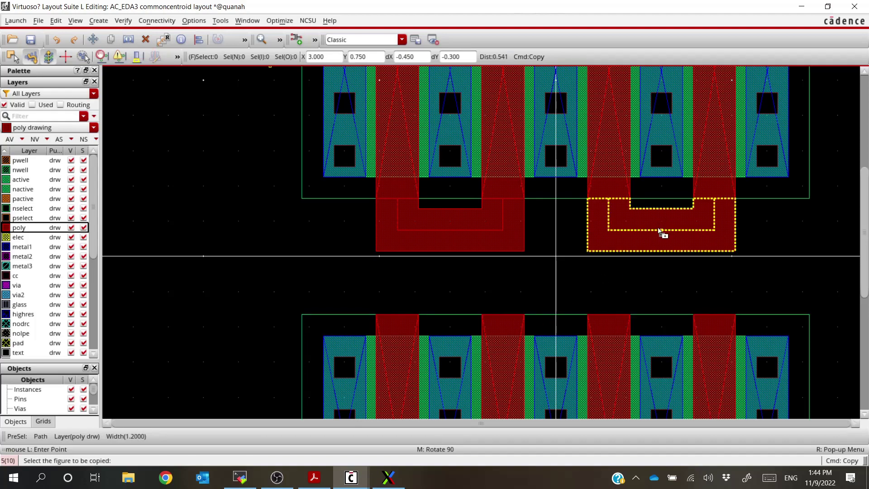
left_click(351, 478)
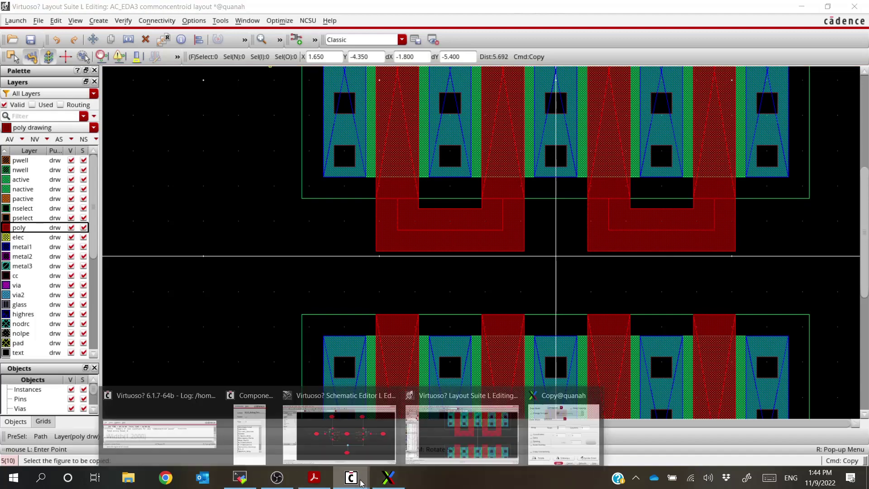
left_click(160, 430)
left_click(602, 201)
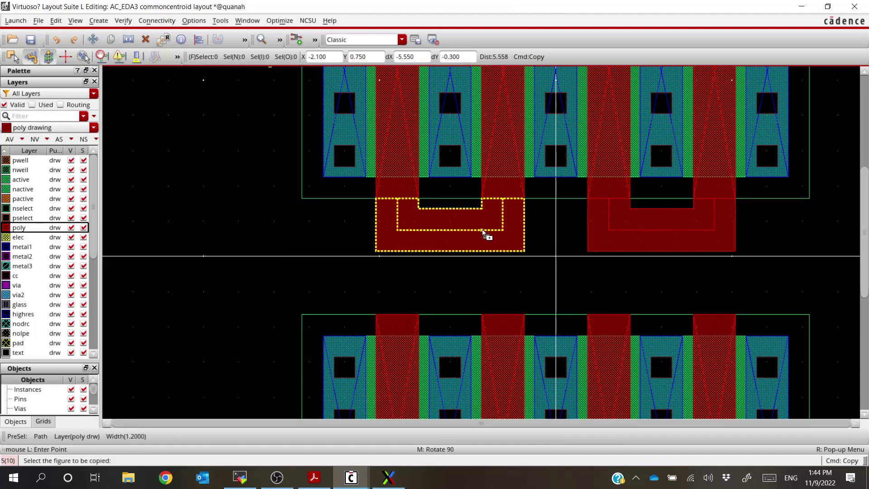
Copy the left poly path upside down onto the lower instance's two leftmost gates, and copy that one onto its two rightmost gates.
left_click(485, 236)
key("alt+Tab")
key("Tab")
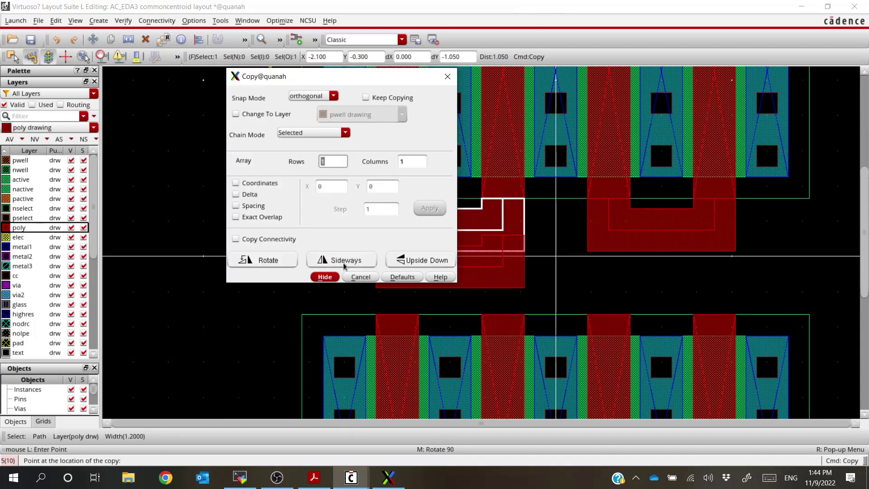
left_click(409, 261)
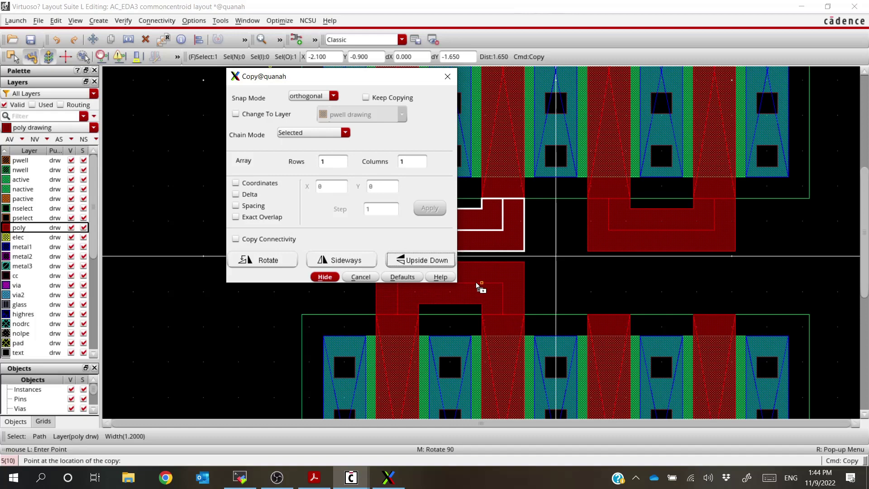
left_click(480, 287)
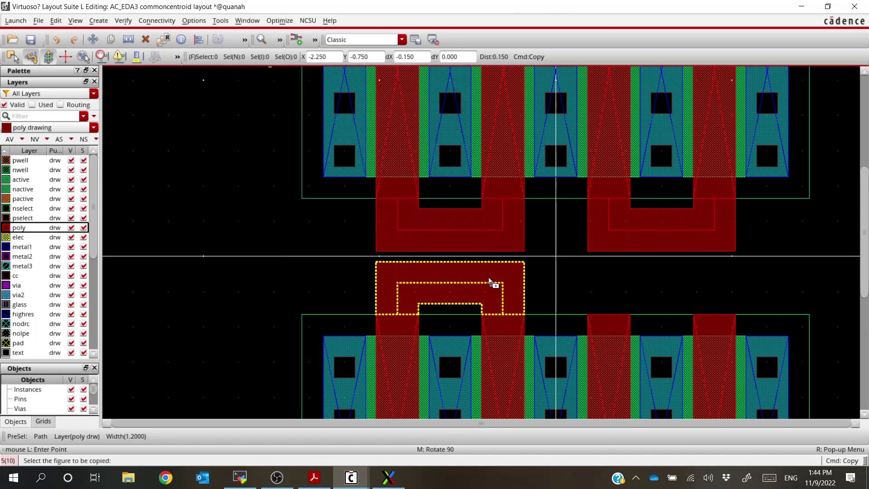
left_click(484, 283)
left_click(683, 284)
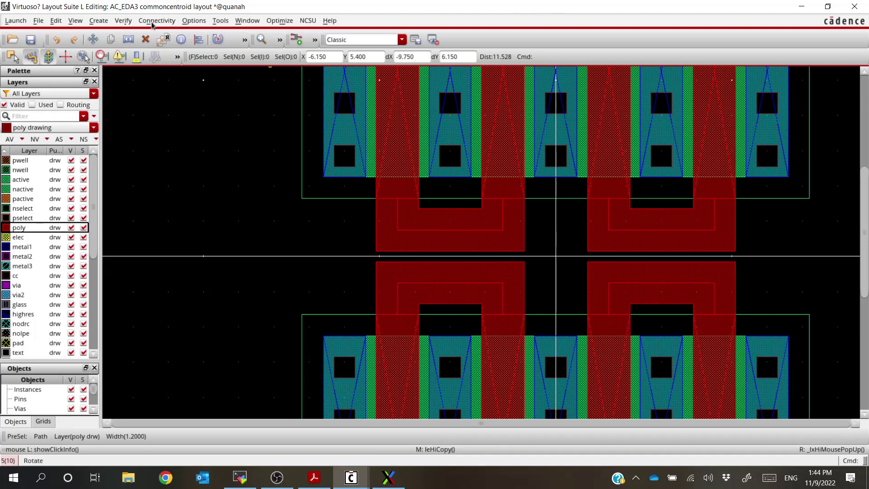
Run the DRC with all four poly paths in place and read the violated rules in the log.
left_click(129, 21)
left_click(132, 39)
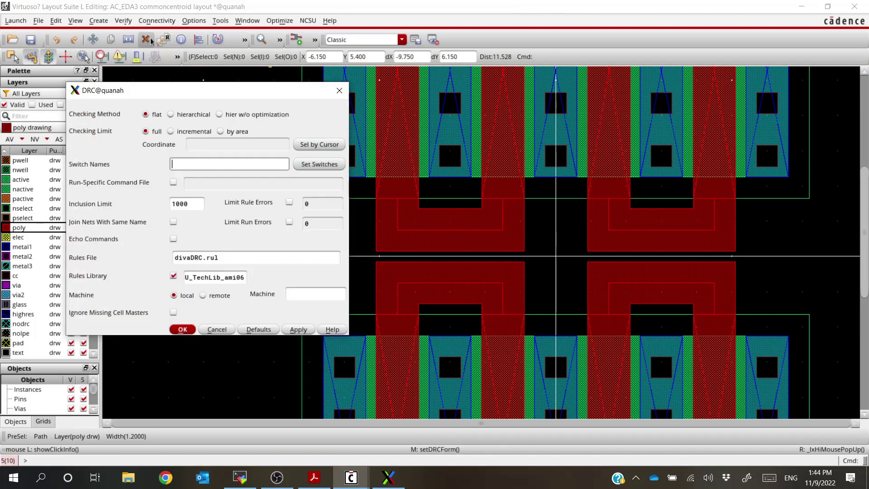
key("Return")
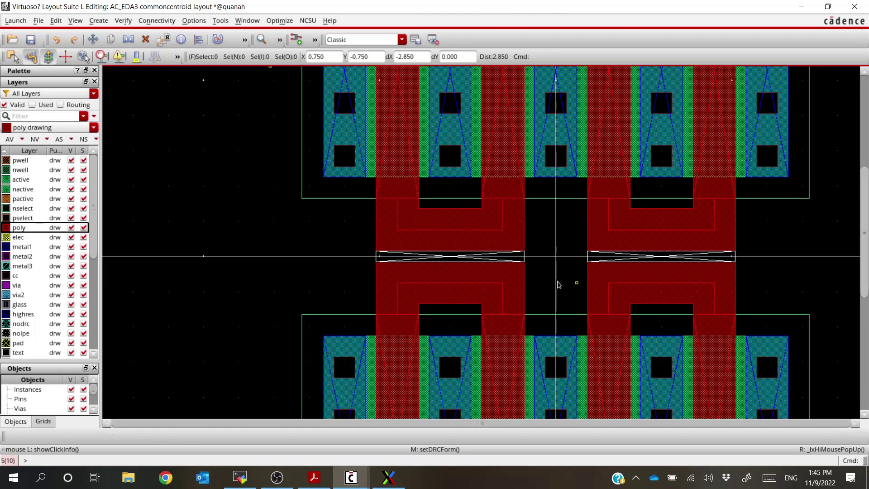
mouse_move(358, 480)
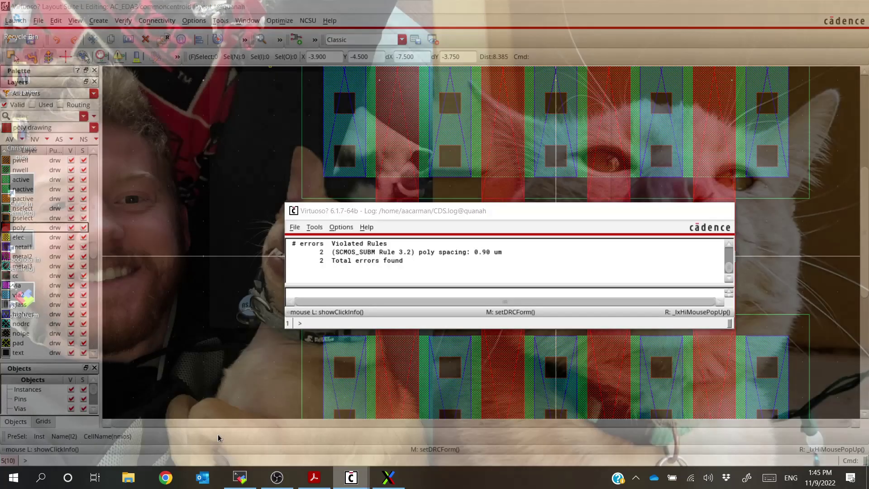
left_click(218, 438)
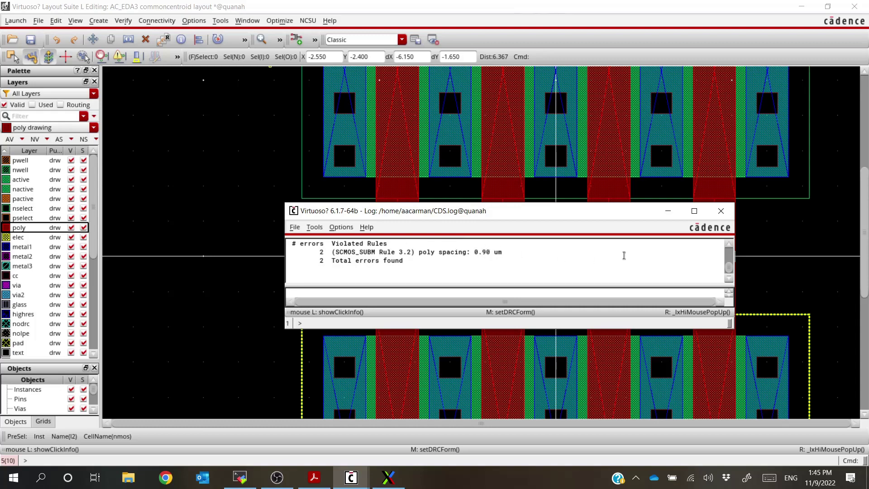
left_click(668, 211)
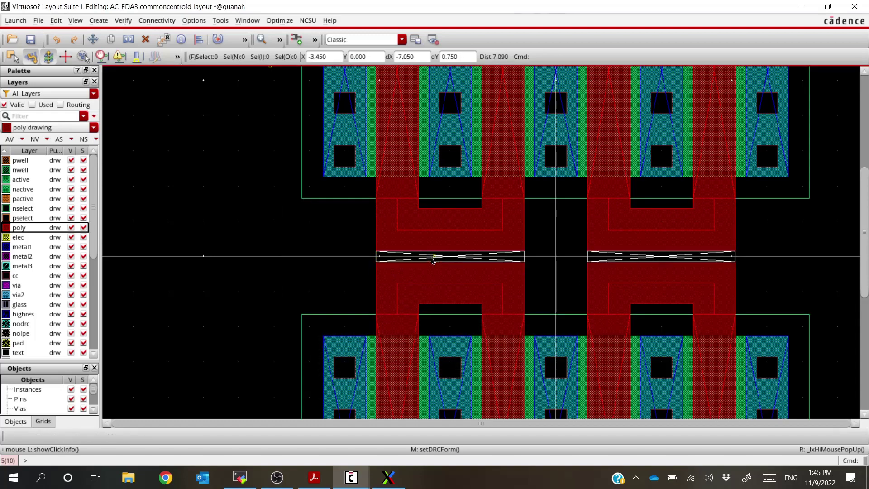
Measure the vertical gap between the upper and lower left poly paths with a ruler.
scroll(433, 260, "up", 1, "ctrl")
key("m")
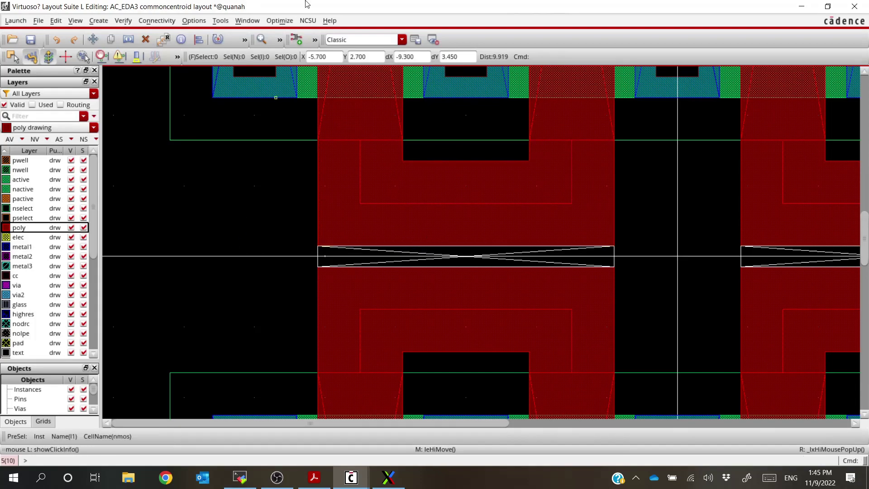
key("Escape")
left_click(247, 20)
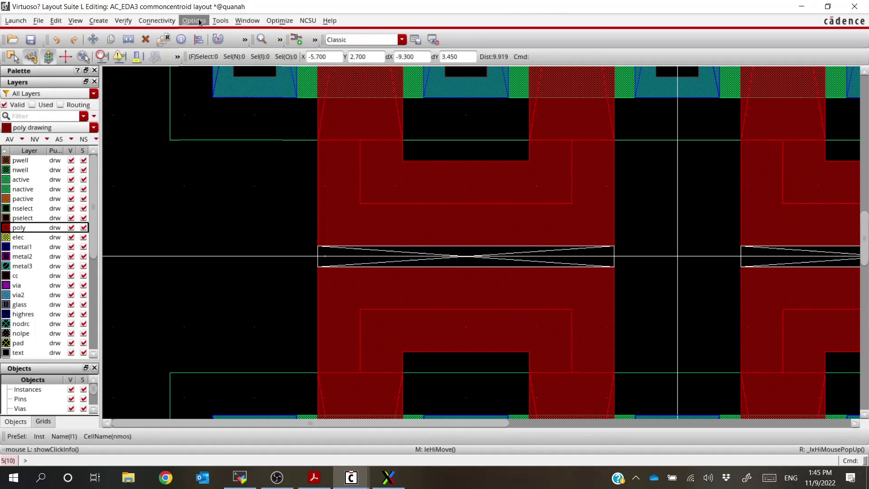
mouse_move(218, 21)
left_click(251, 68)
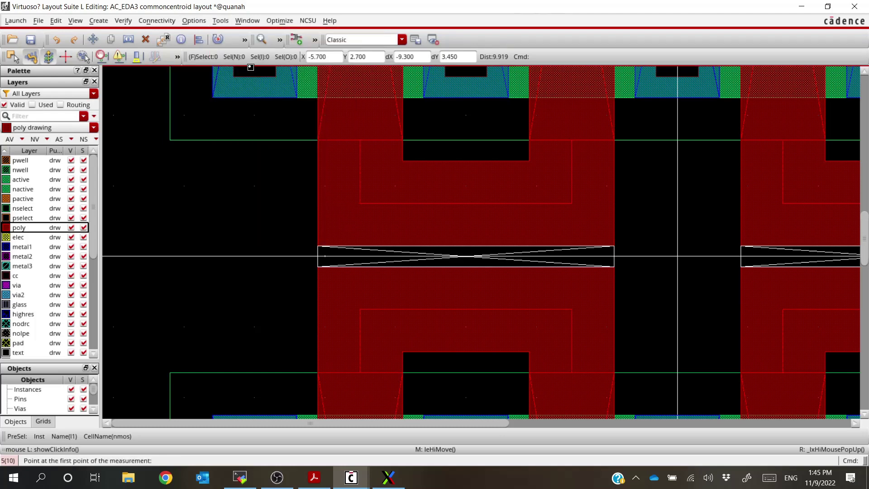
left_click(401, 268)
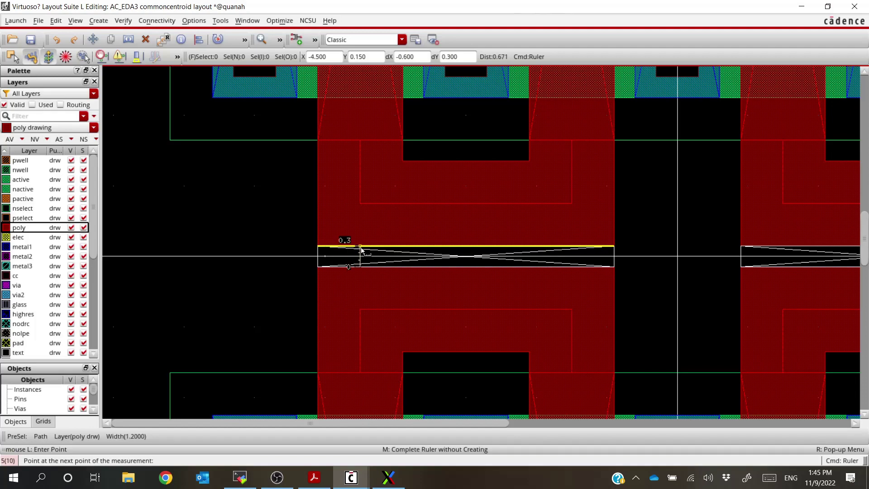
key("Escape")
Move the upper nmos instance together with its two poly paths up by 0.3.
scroll(278, 285, "down", 2)
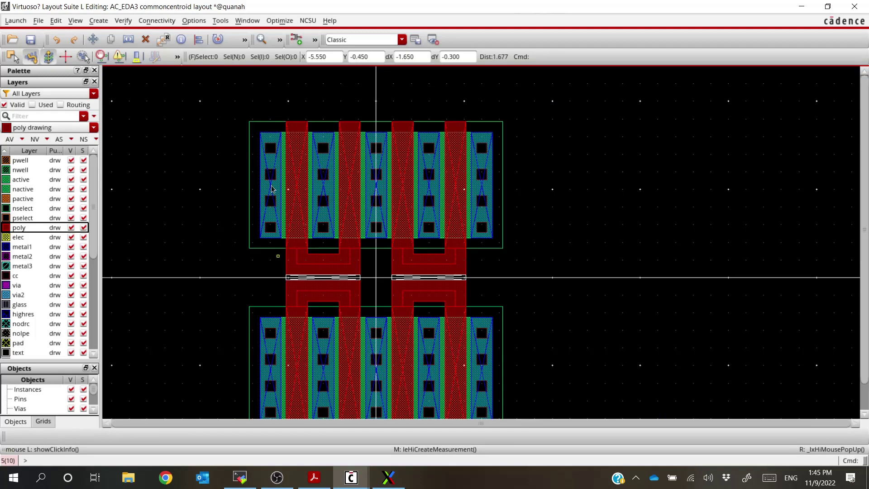
left_click_drag(225, 105, 519, 279)
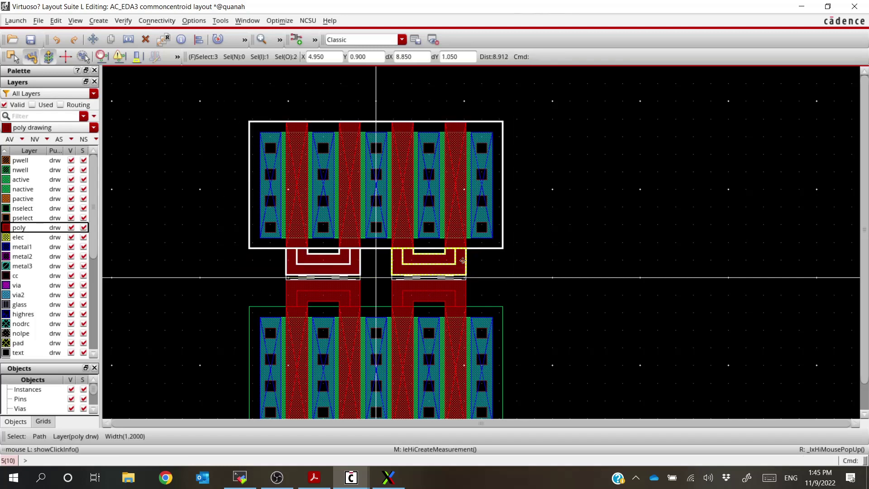
key("m")
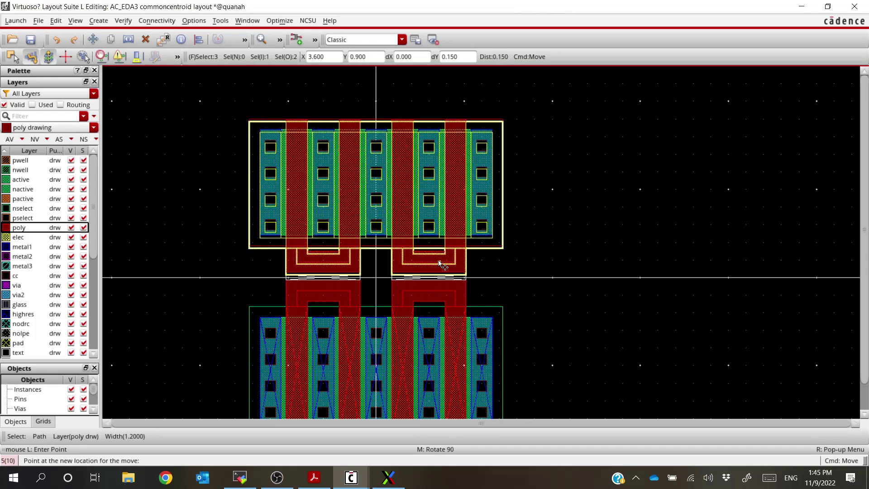
scroll(438, 260, "up", 2, "ctrl")
scroll(438, 259, "up", 2, "ctrl")
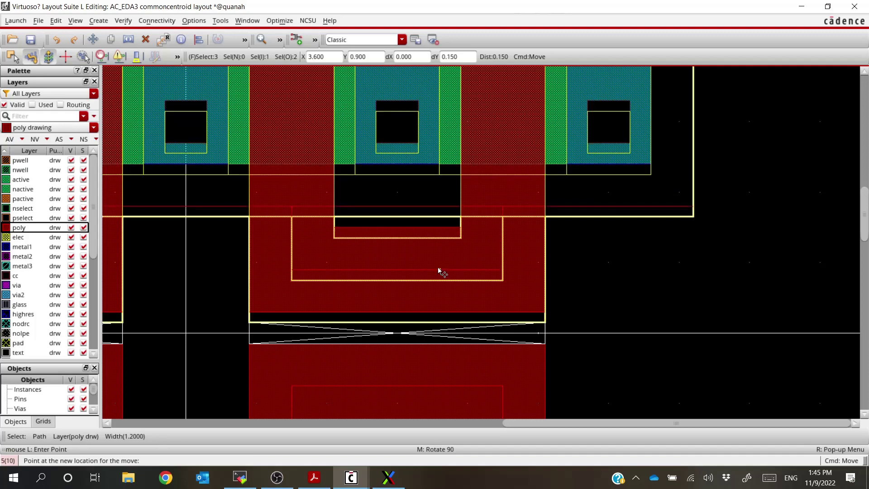
left_click(441, 261)
key("f")
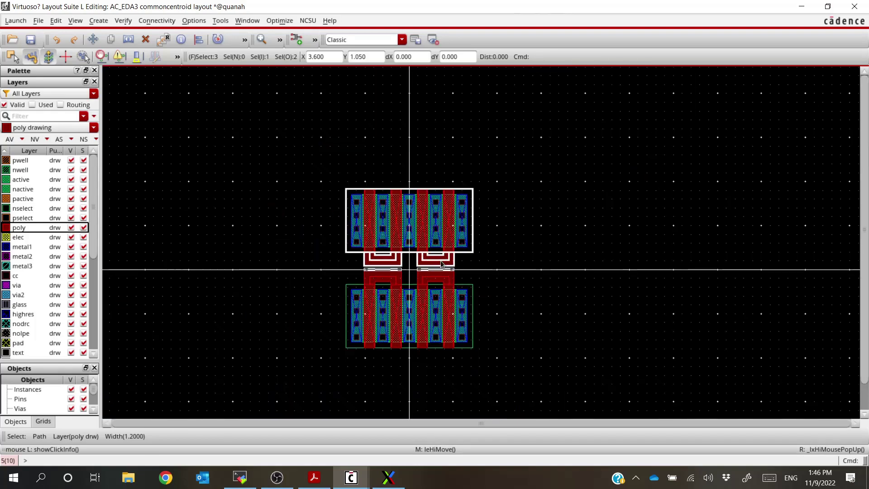
Move the lower nmos instance together with its two poly paths down by 0.3.
left_click(335, 270)
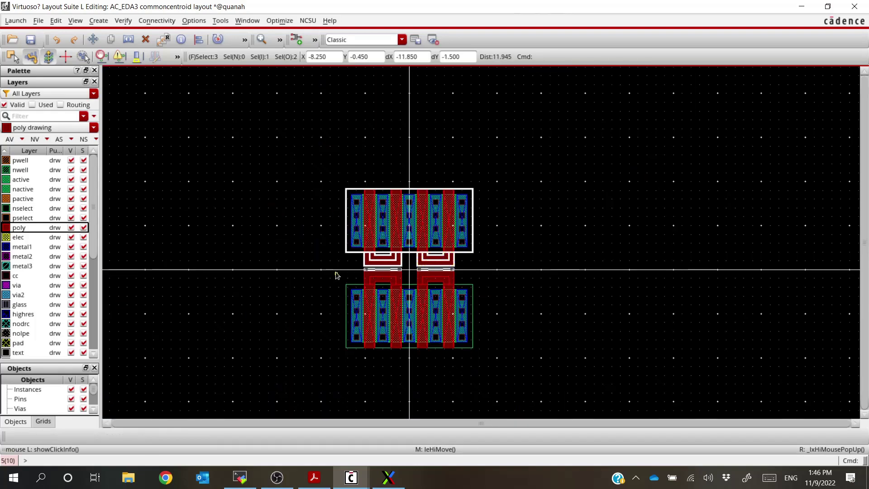
left_click(506, 368)
scroll(413, 288, "up", 3, "ctrl")
scroll(420, 291, "up", 3, "ctrl")
key("m")
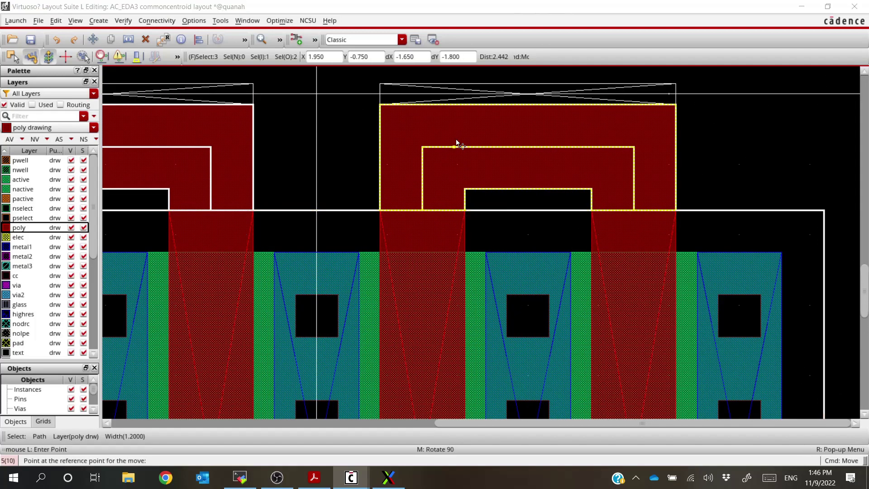
left_click(456, 142)
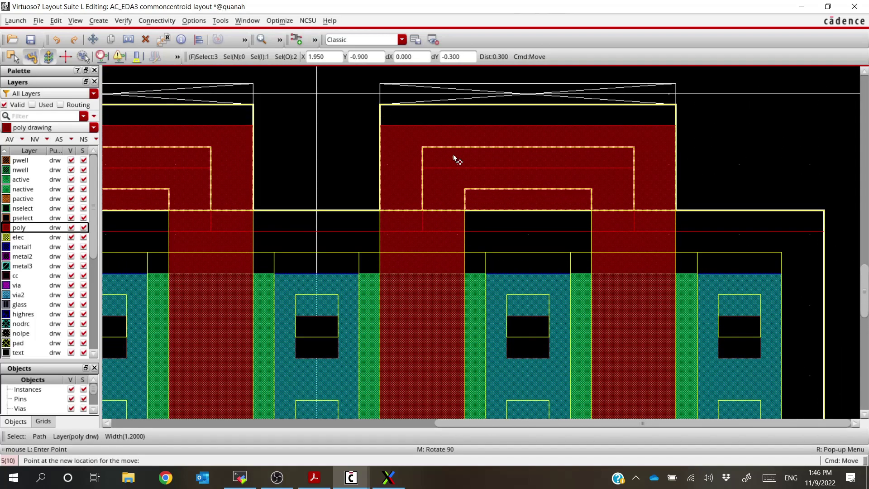
scroll(453, 156, "down", 3, "ctrl")
scroll(454, 156, "down", 2, "ctrl")
key("Escape")
Rerun the DRC on the respaced instances and deselect everything.
left_click(123, 20)
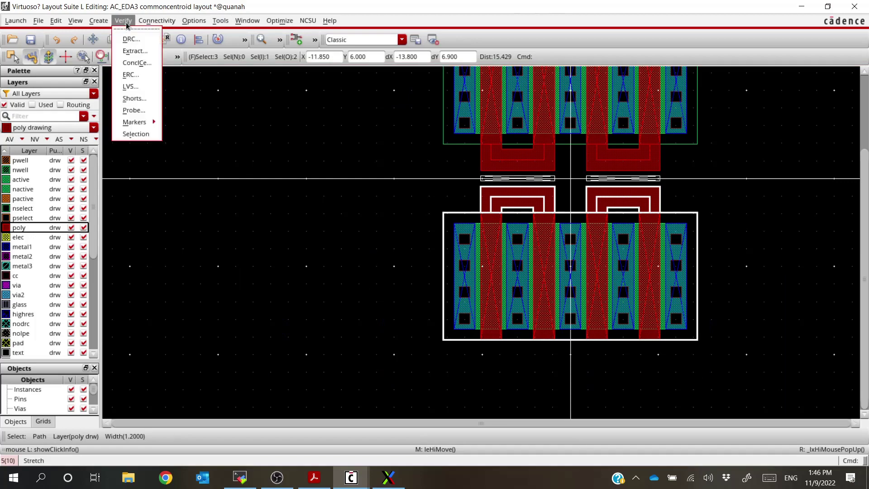
left_click(130, 39)
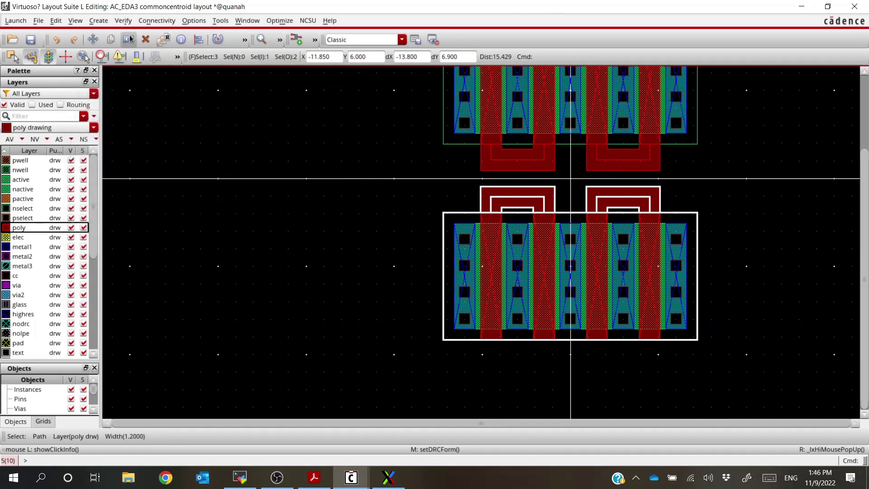
key("ctrl+d")
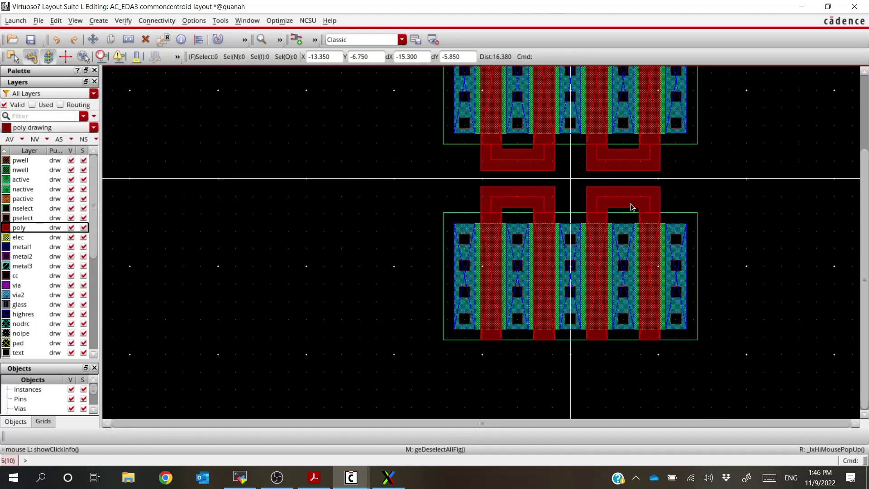
Inspect the poly gate routing, compare it with the source metal routing in the reference layout PDF, and return to the layout.
scroll(675, 153, "up", 2, "ctrl")
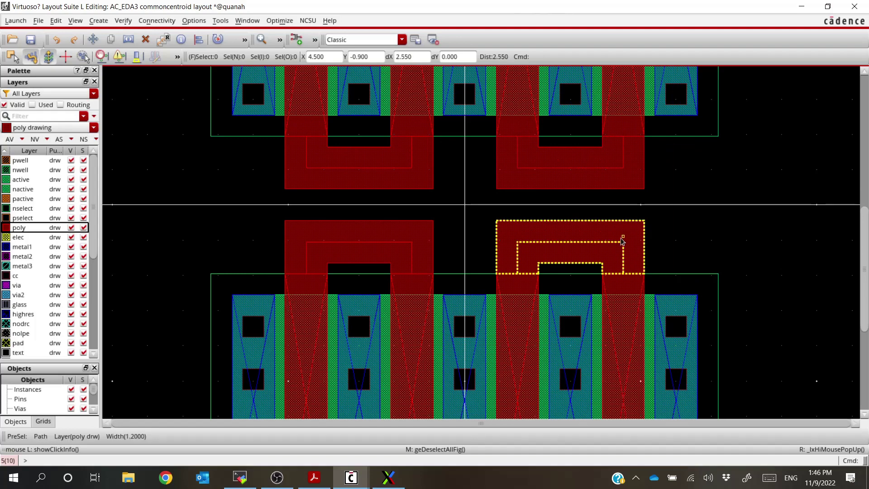
key("f")
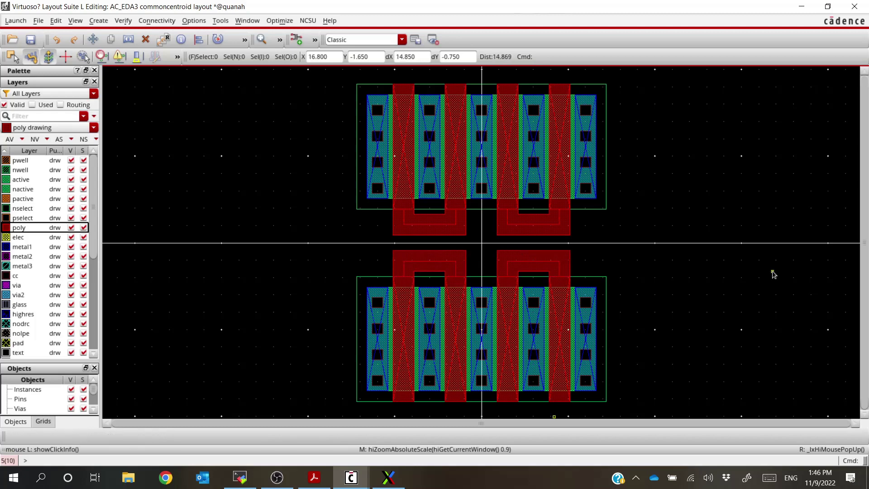
key("alt+Tab")
key("alt+Tab")
key("alt+Tab")
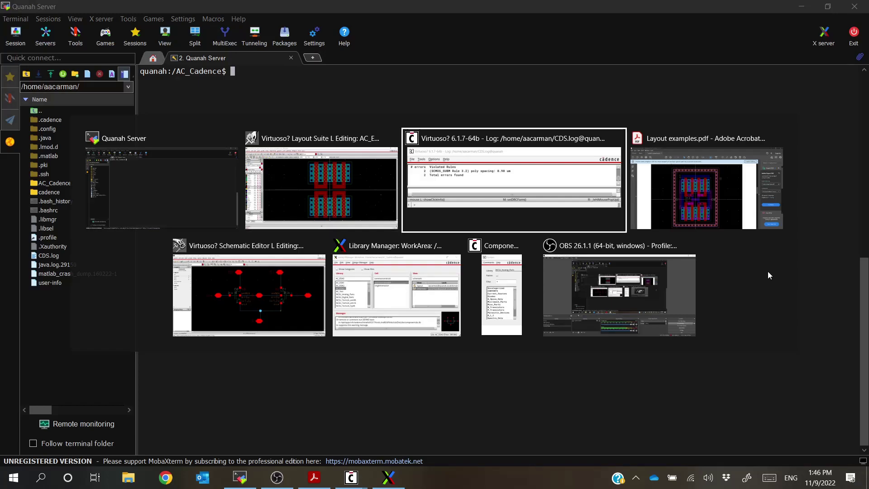
key("alt+Tab")
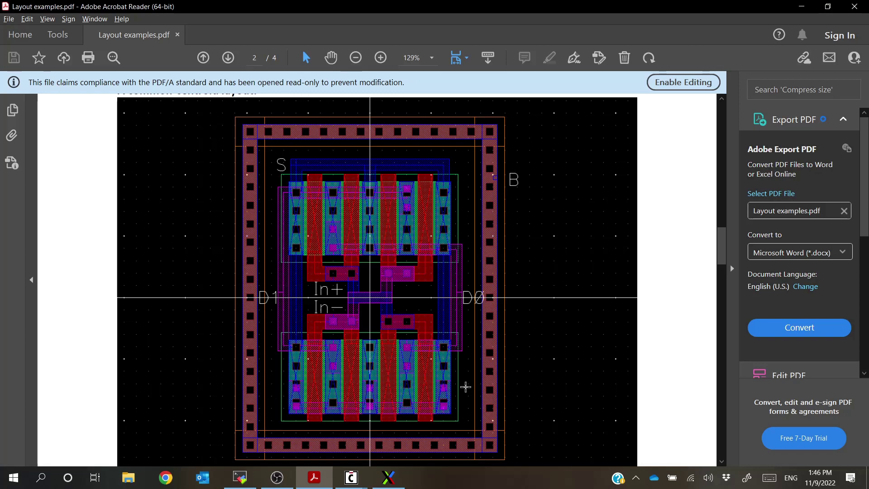
key("alt+Tab")
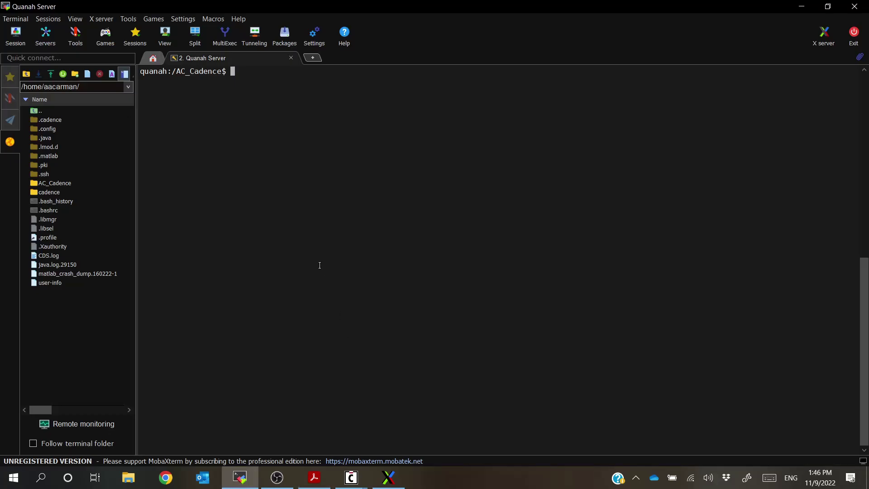
key("alt+Tab")
key("Tab")
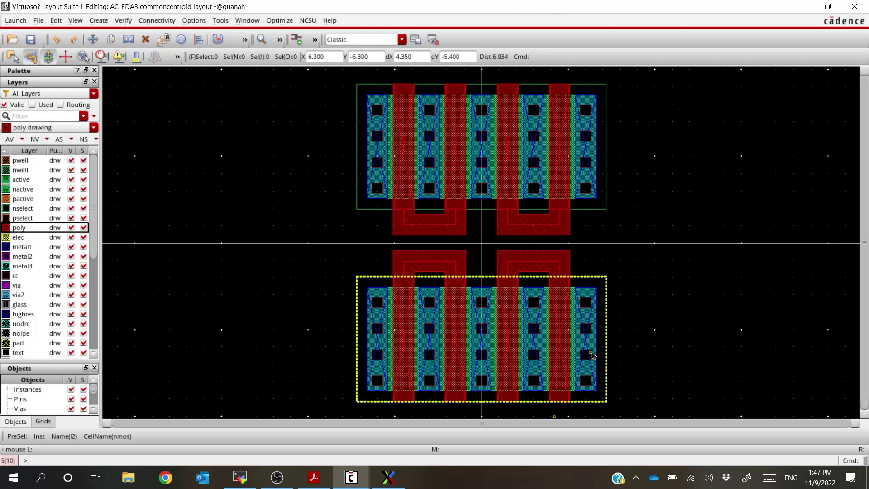
Measure the width of the leftmost source column on the upper nmos instance with a ruler.
scroll(587, 379, "down", 1, "ctrl")
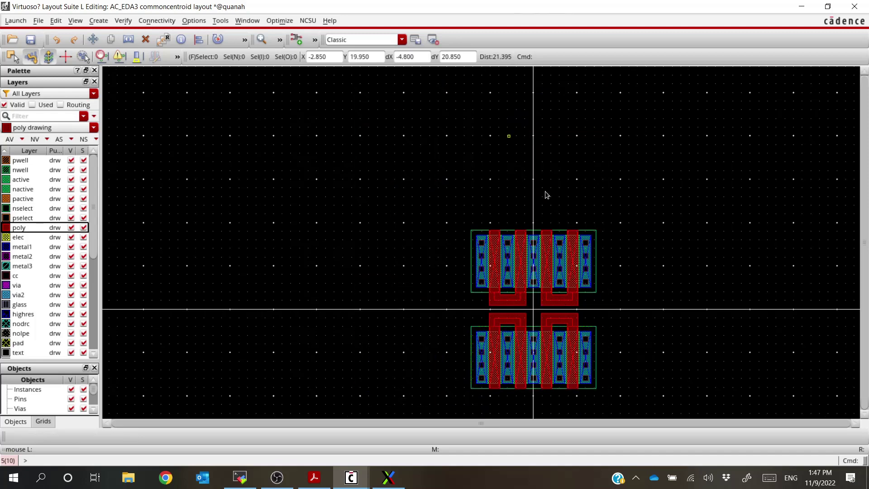
scroll(545, 195, "up", 1, "ctrl")
scroll(541, 278, "up", 1, "ctrl")
scroll(550, 270, "down", 1, "ctrl")
scroll(476, 327, "up", 1, "ctrl")
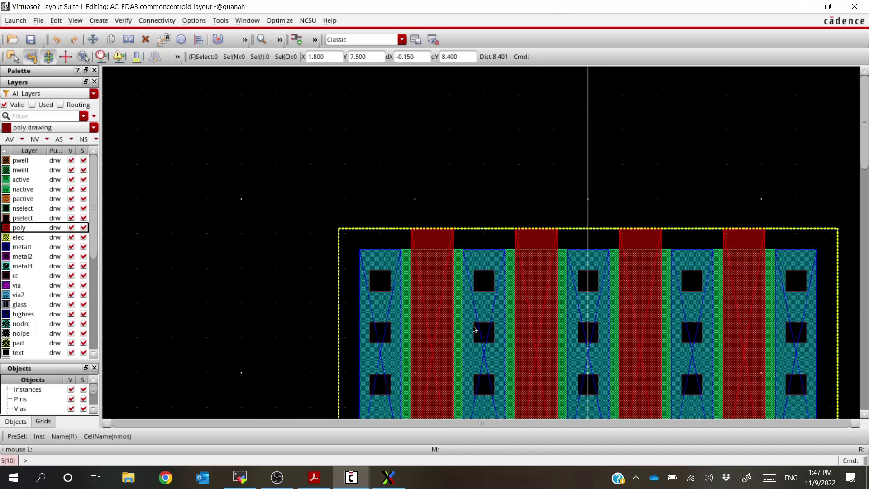
left_click(220, 20)
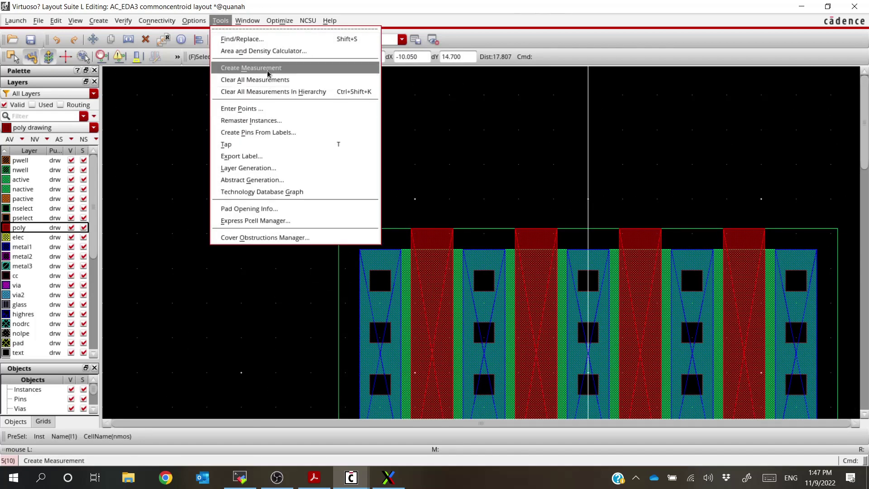
left_click(235, 68)
left_click(360, 270)
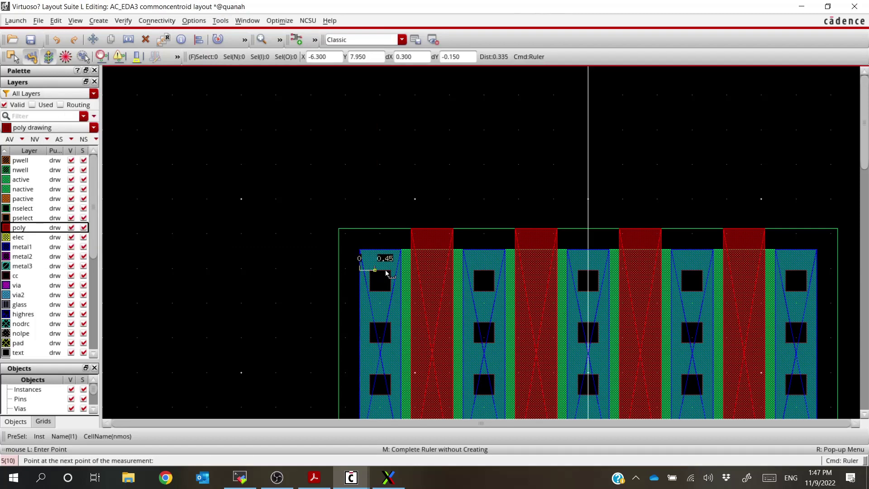
middle_click(402, 270)
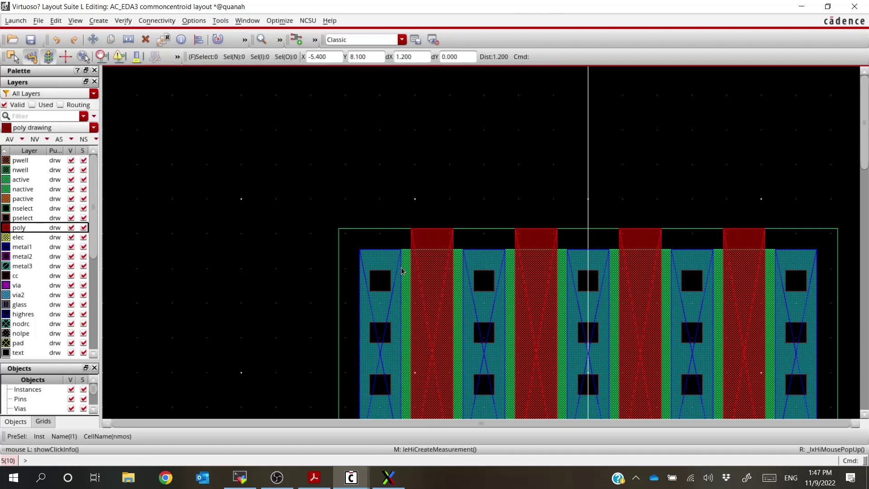
Draw a 1.2-wide metal1 path from the upper instance's leftmost source column up 2.4, across 12, and down to its rightmost column.
left_click(25, 247)
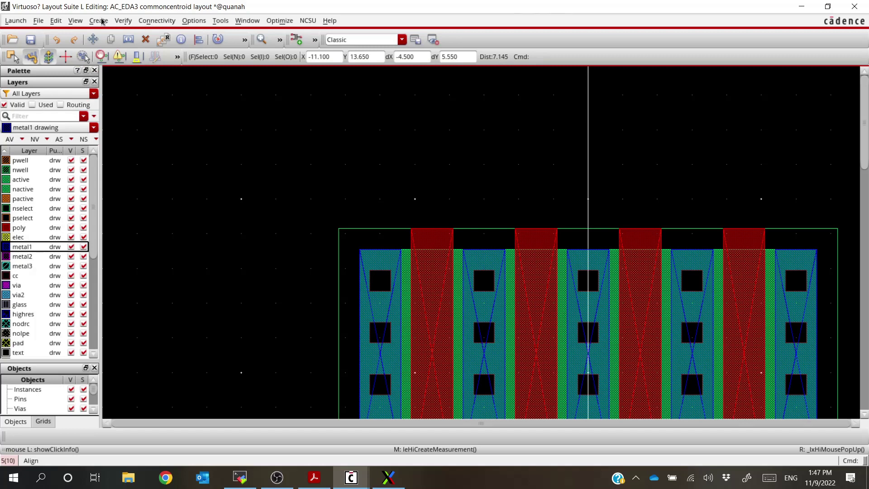
key("p")
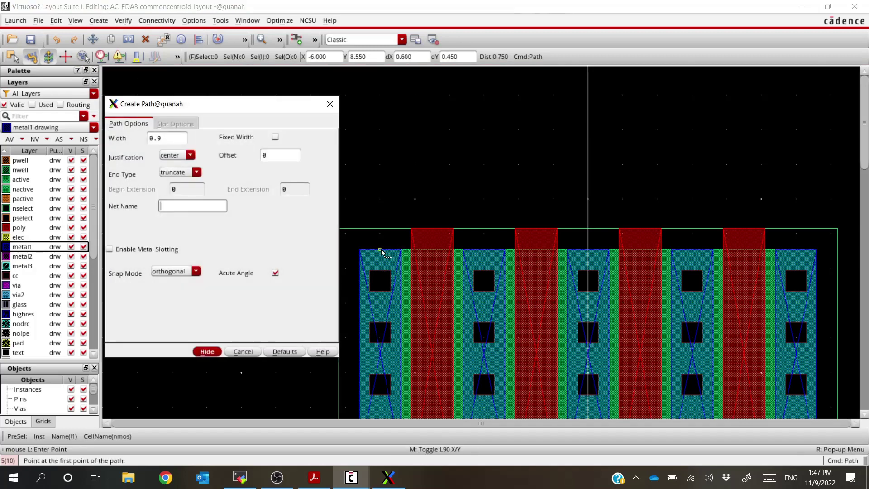
left_click(380, 249)
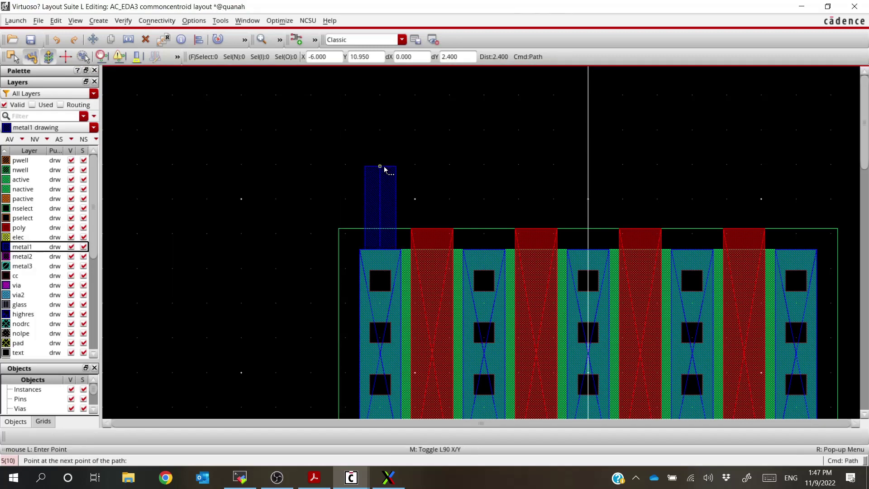
key("F3")
left_click_drag(183, 138, 138, 137)
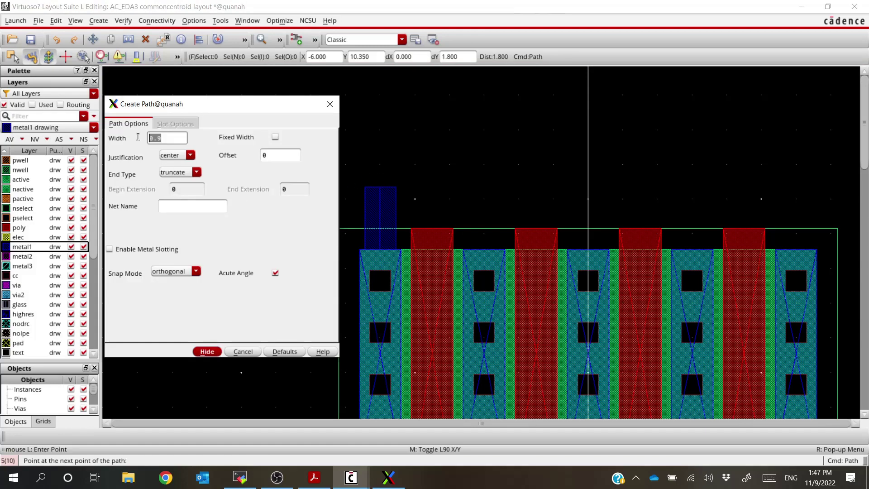
type("1.2")
key("Tab")
key("Return")
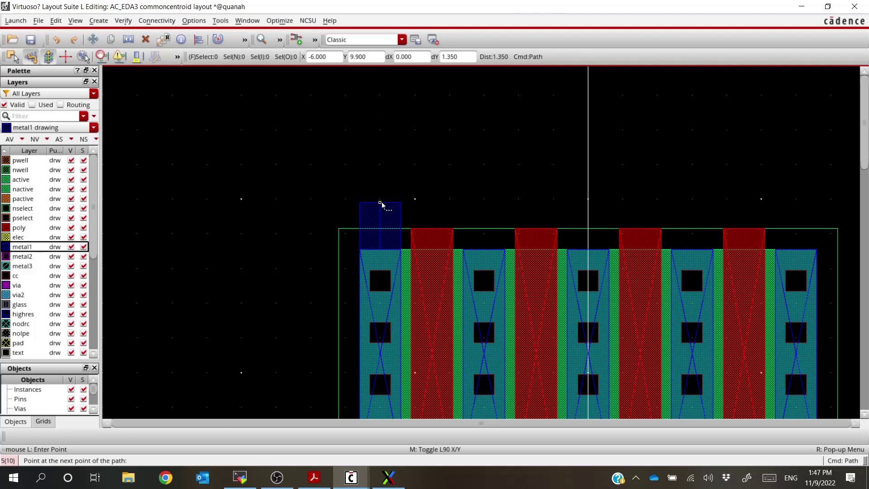
left_click(382, 167)
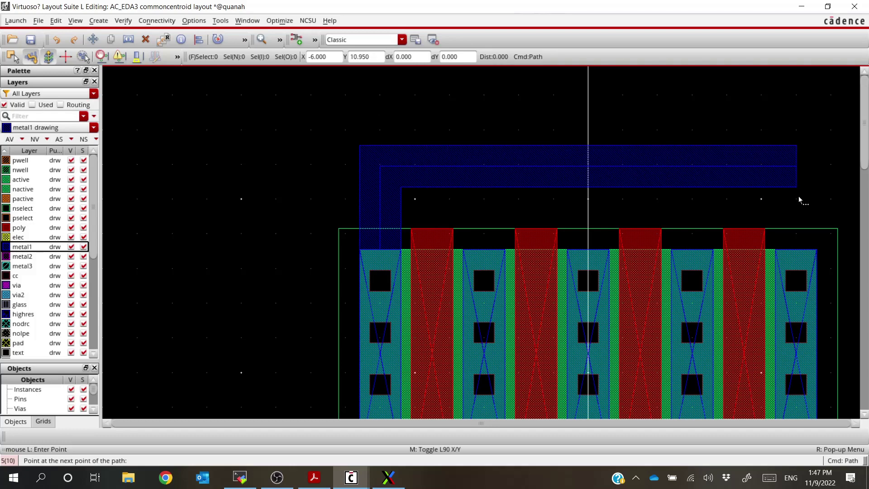
left_click(798, 255)
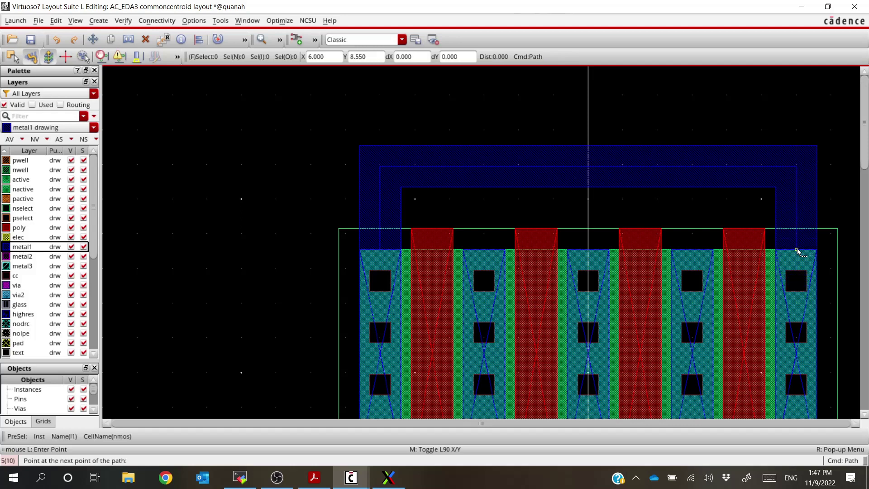
key("Escape")
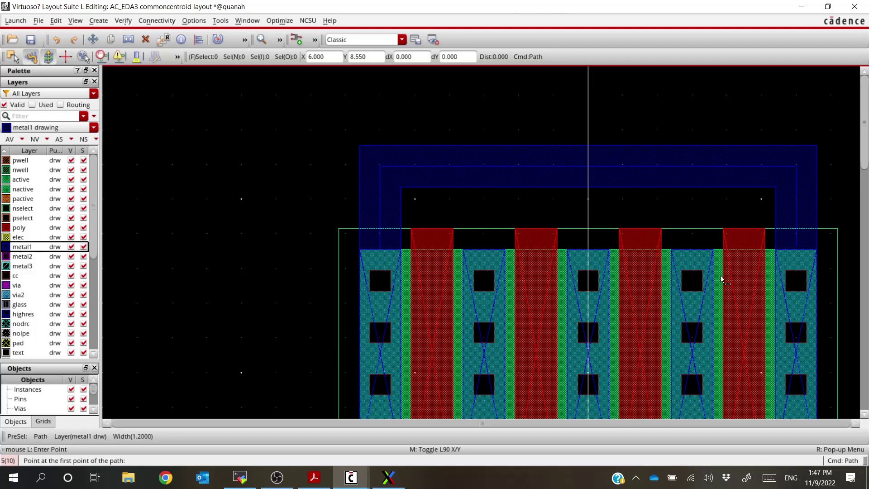
Draw a vertical metal1 path 2.4 long joining the upper instance's middle source column to the horizontal metal1 strap above.
left_click(587, 252)
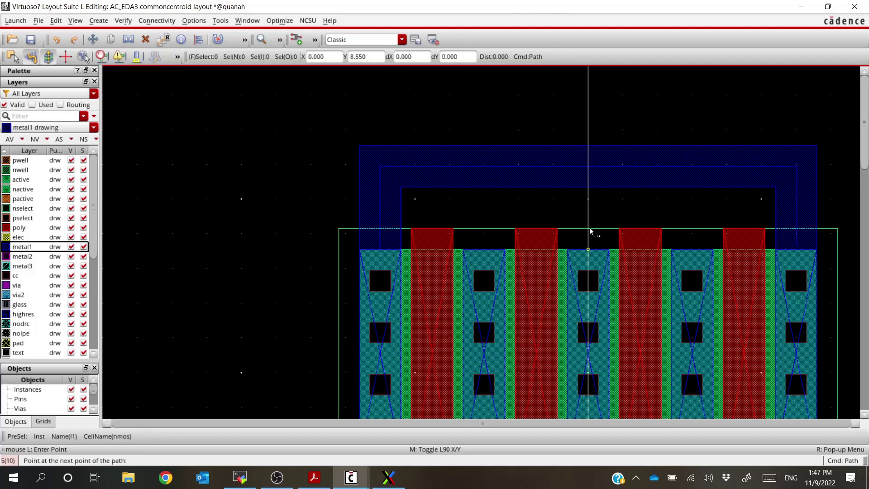
double_click(589, 167)
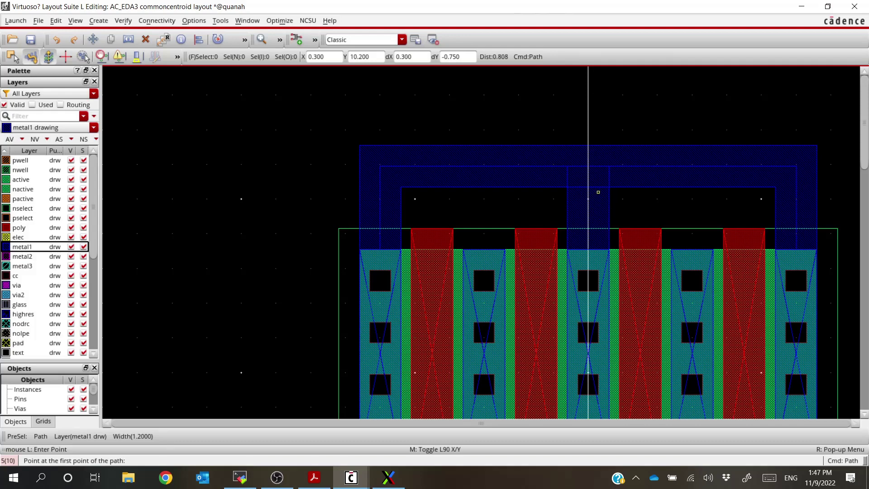
scroll(598, 192, "down", 1)
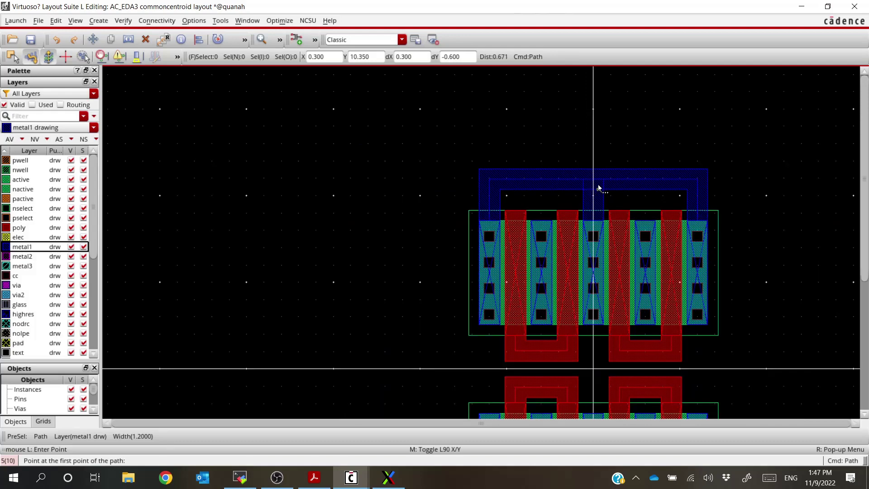
Run the DRC on the new metal1 source routing, check the result in the log window, and leave the Path command.
left_click(121, 22)
left_click(131, 40)
key("Escape")
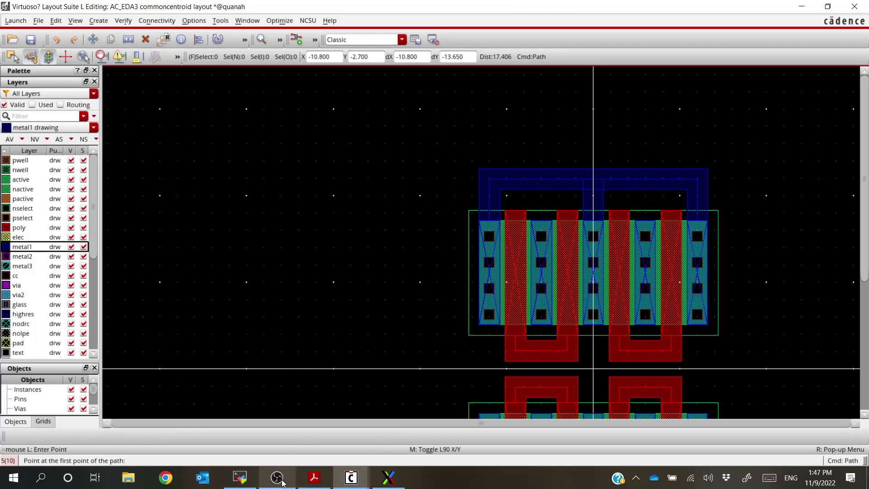
mouse_move(240, 480)
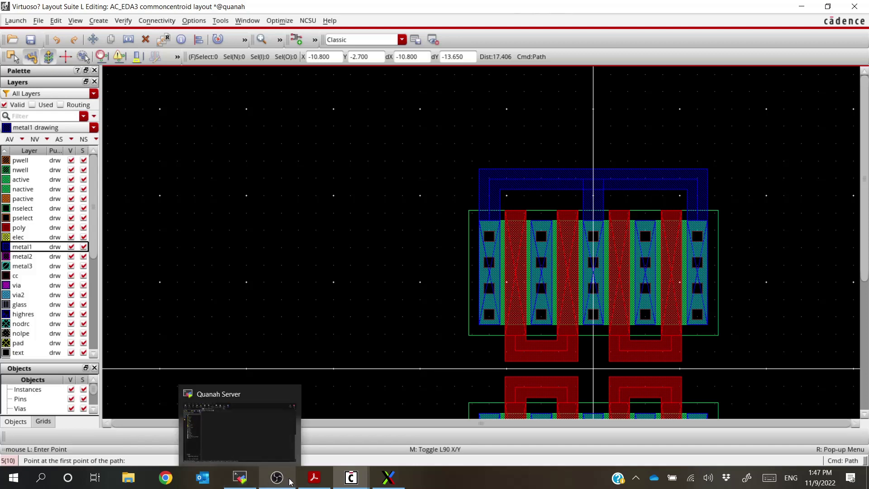
mouse_move(351, 478)
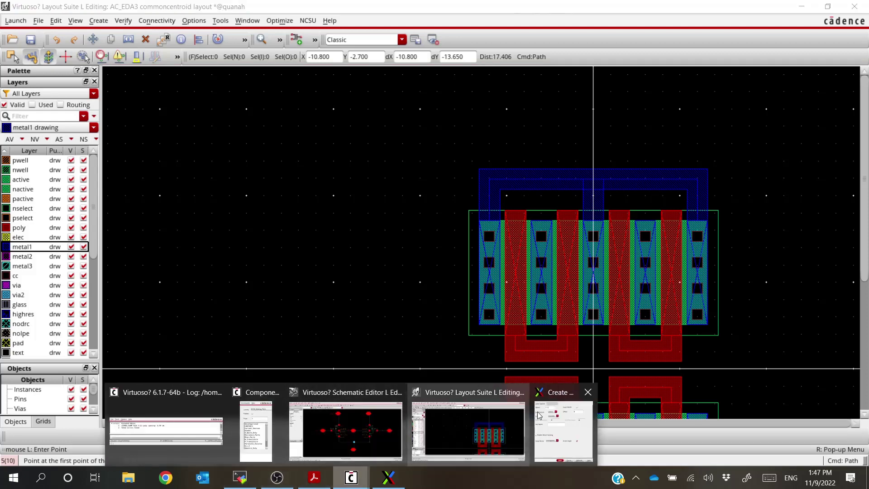
left_click(166, 430)
left_click(477, 4)
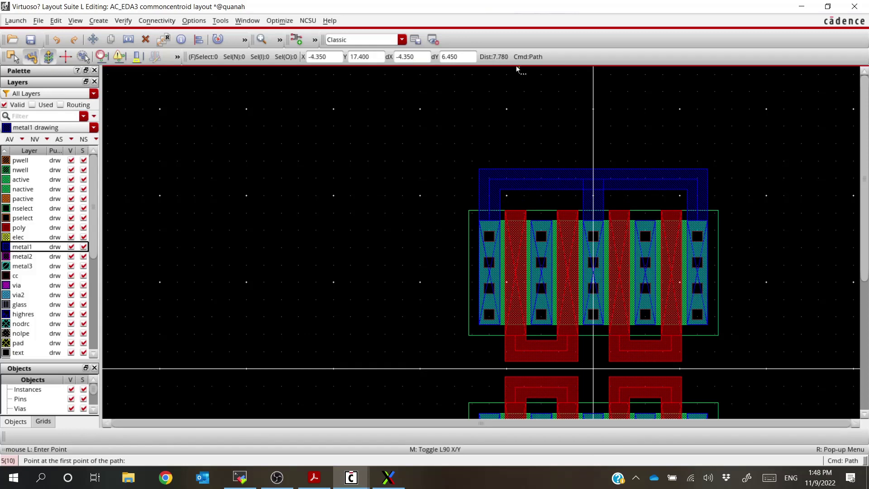
key("Escape")
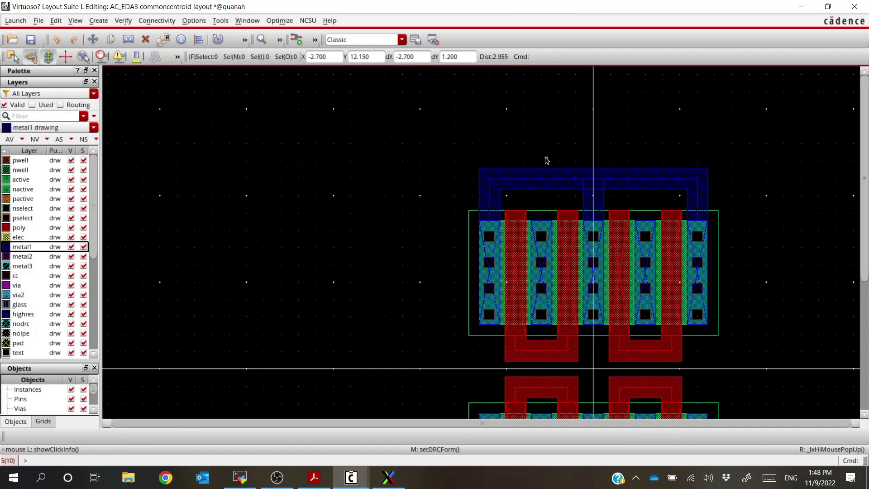
left_click(564, 184)
left_click(594, 206, "shift")
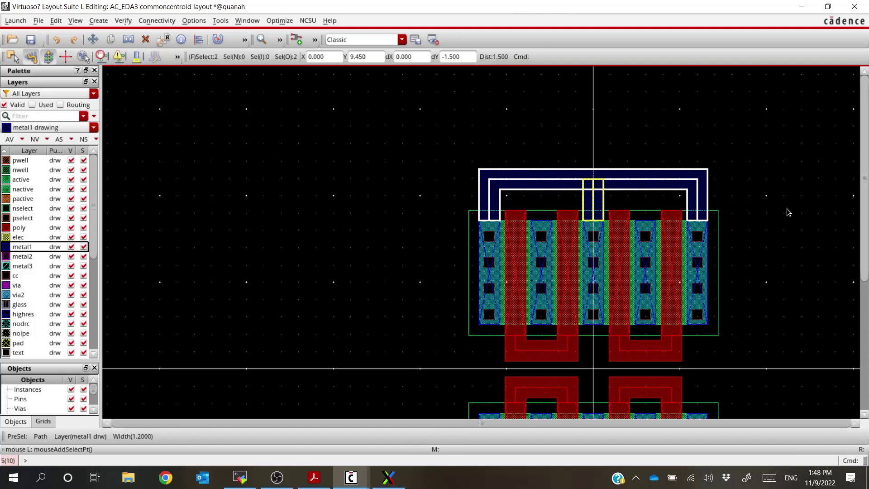
left_click(790, 209)
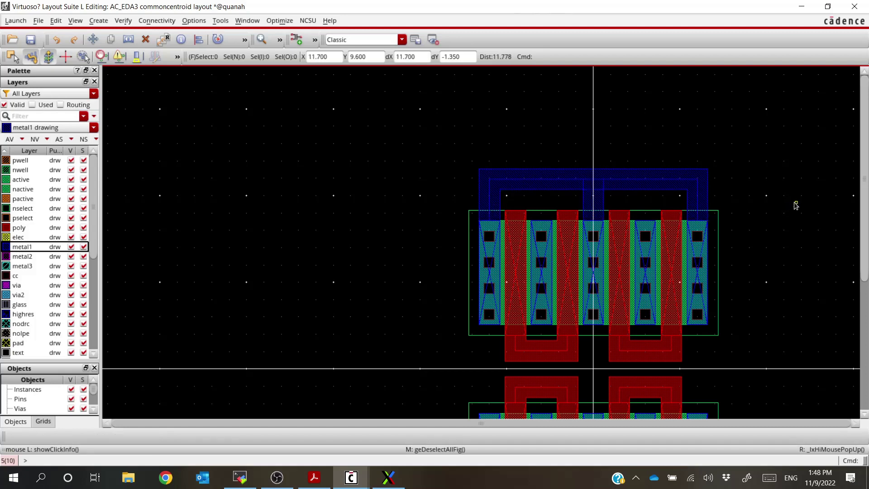
Connect the leftmost source columns of the upper and lower nmos instances with a vertical metal1 path 5.1 long.
scroll(797, 201, "down", 1)
scroll(800, 334, "up", 1)
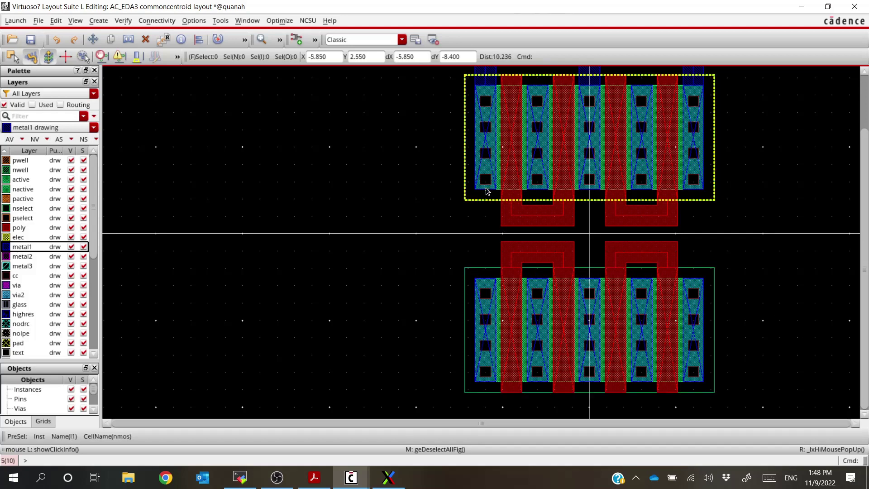
key("p")
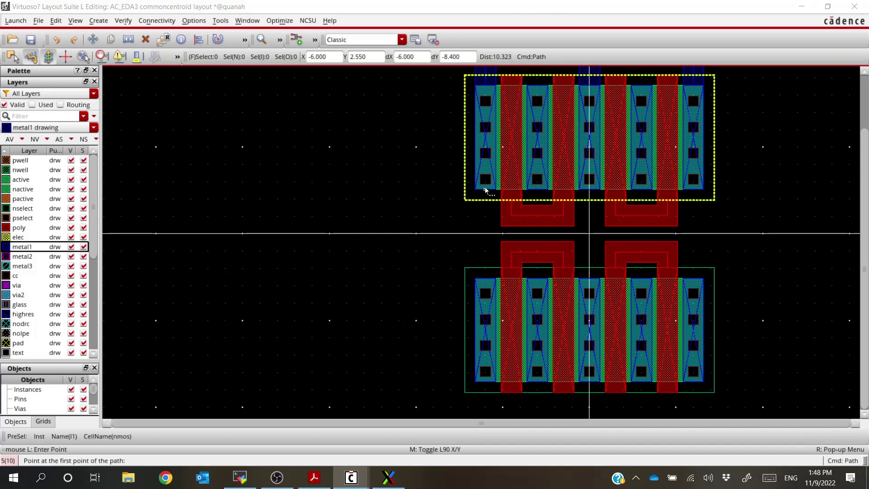
left_click(485, 191)
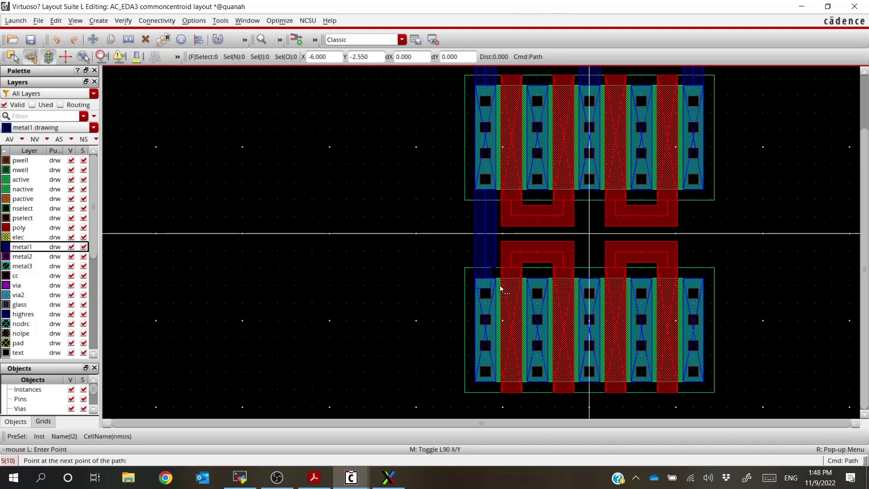
left_click(486, 279)
key("Return")
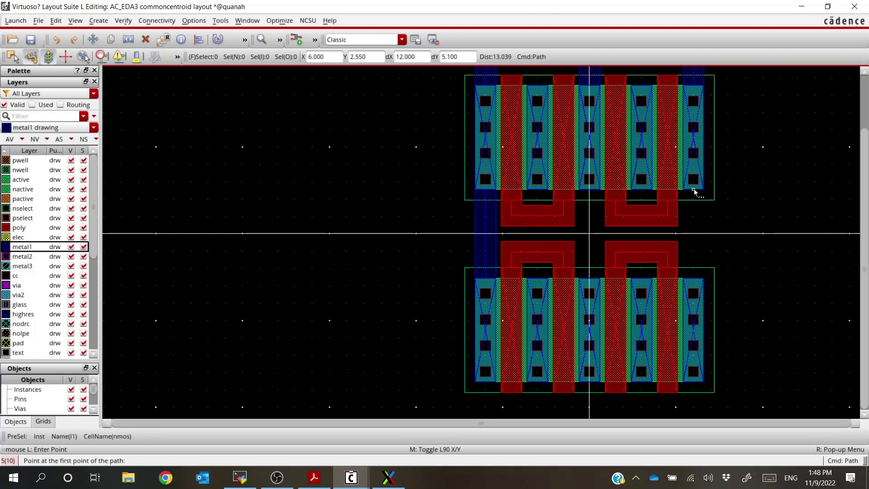
Connect the rightmost source columns of both nmos instances with a vertical metal1 path 5.1 long.
left_click(696, 192)
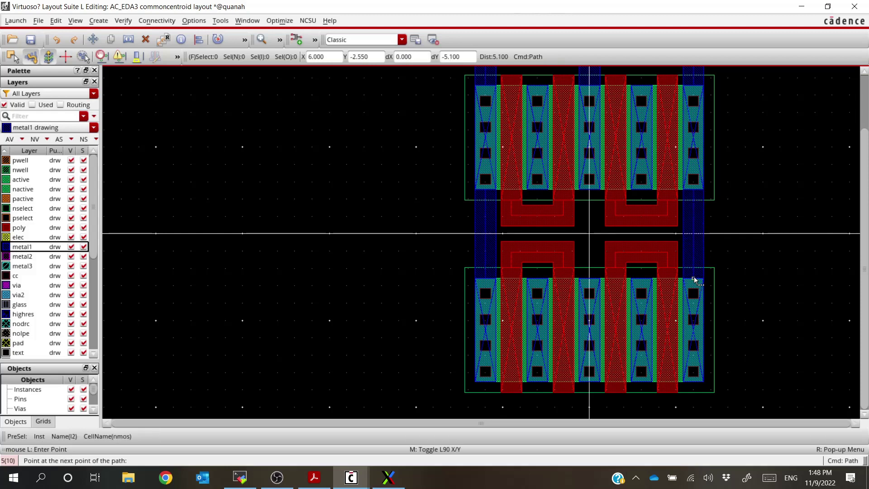
left_click(695, 279)
key("Return")
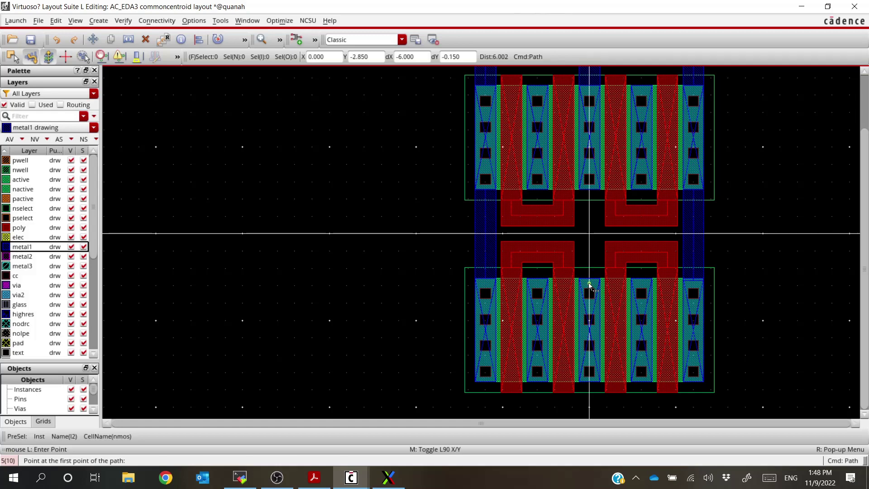
Run the DRC on the layout with the new outer source connections and check the result in the log window.
left_click(123, 20)
left_click(131, 36)
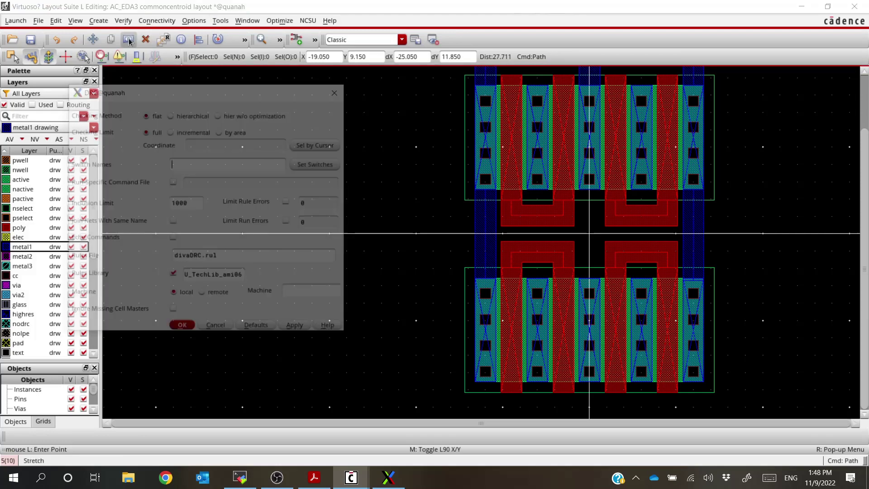
left_click(182, 329)
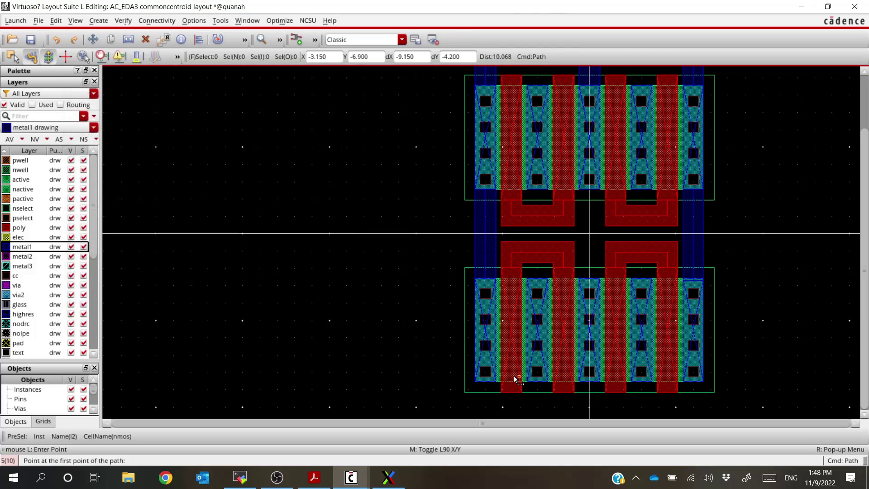
mouse_move(352, 480)
left_click(165, 426)
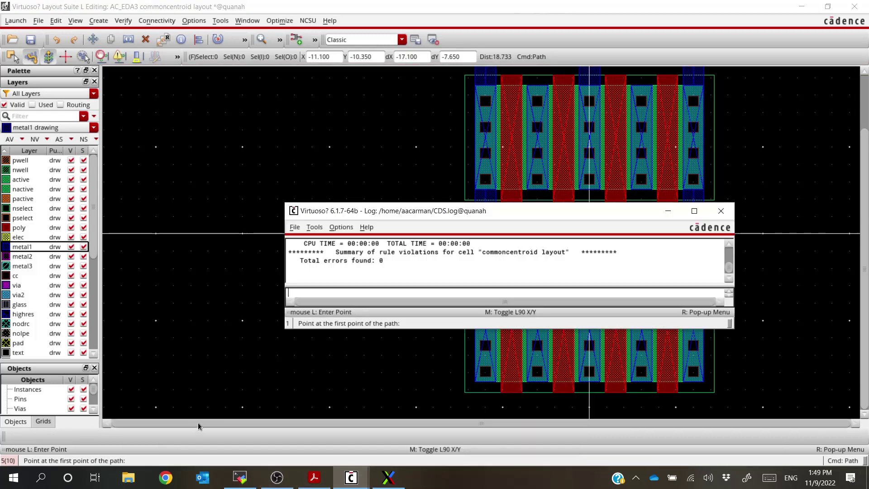
left_click(639, 248)
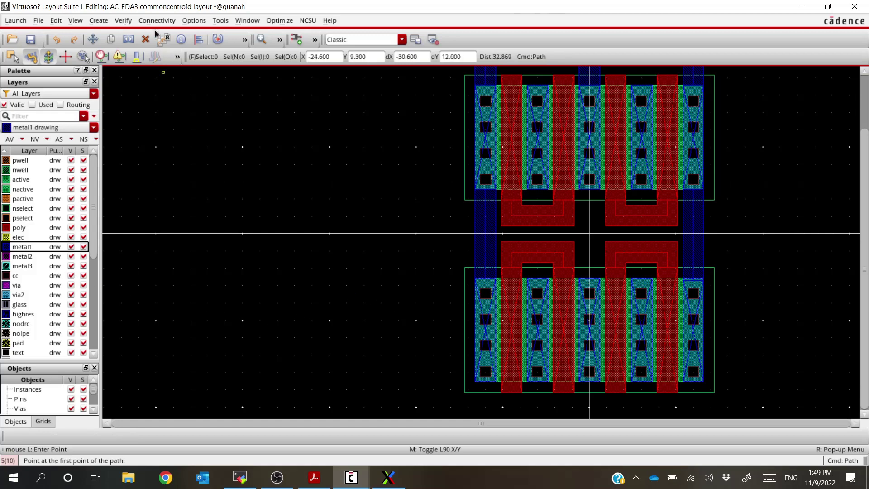
Place an M2_M1 via with 3 rows and 1 column over the three lowest contacts of the lower nmos's leftmost source column.
left_click(100, 22)
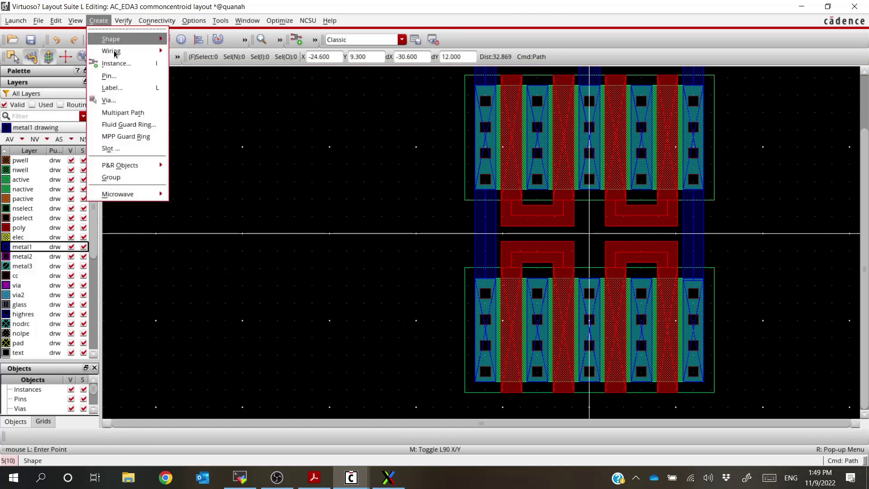
left_click(112, 100)
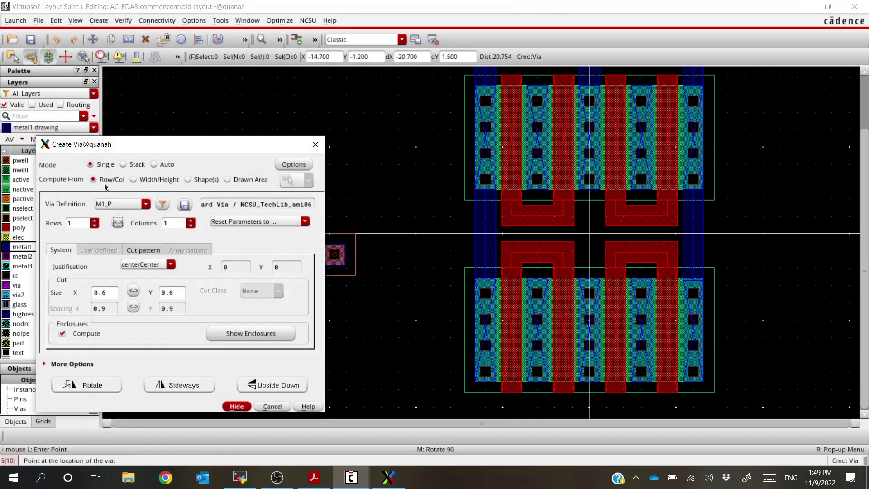
left_click(140, 204)
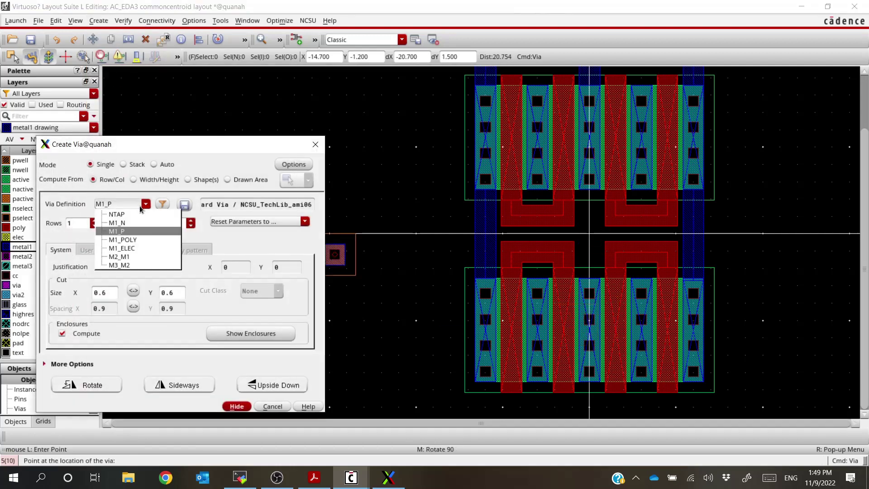
left_click(144, 256)
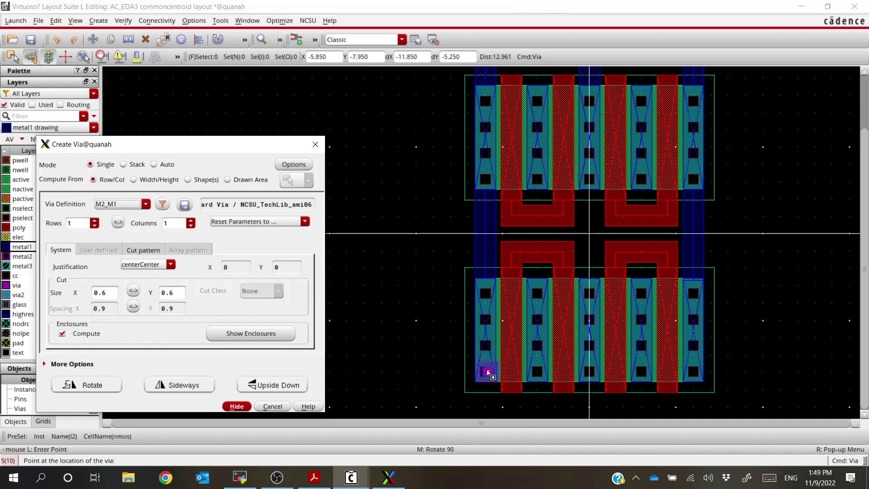
scroll(485, 373, "up", 2)
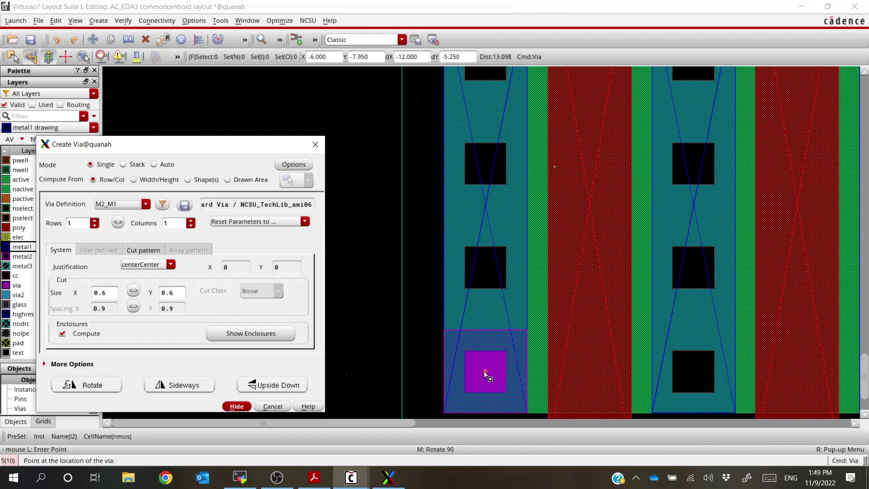
scroll(486, 374, "down", 2)
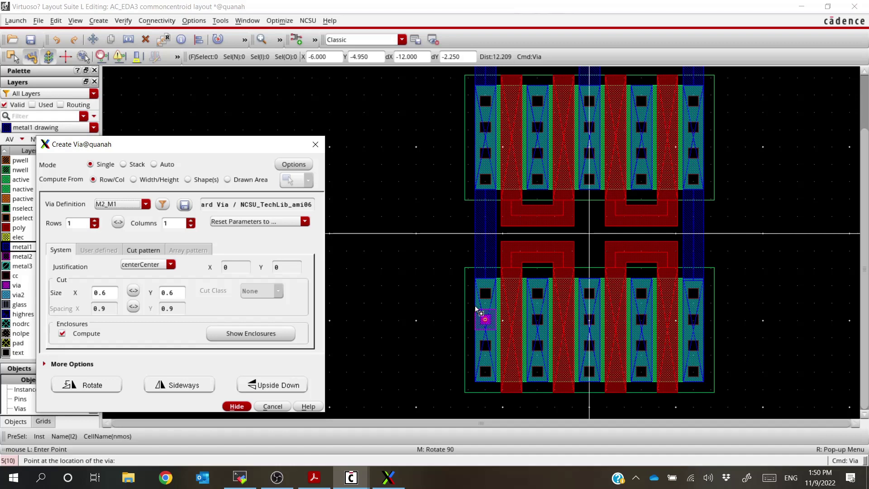
left_click(94, 221)
left_click(95, 222)
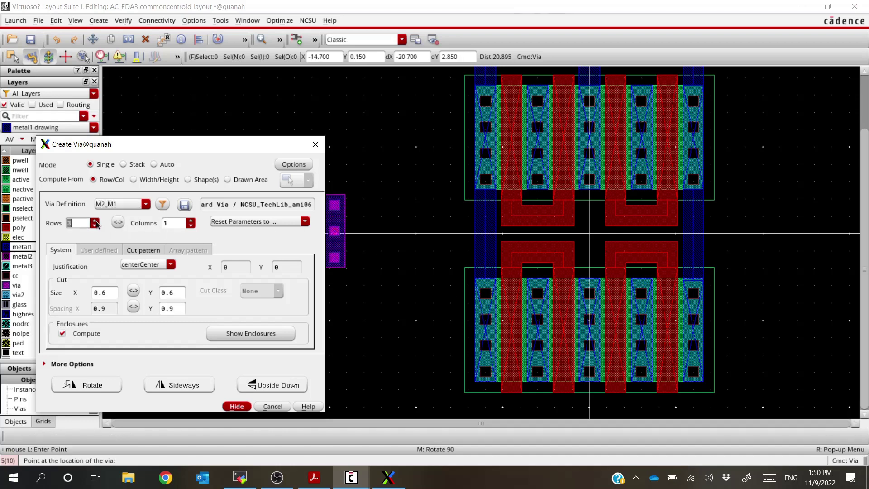
left_click(485, 348)
key("Escape")
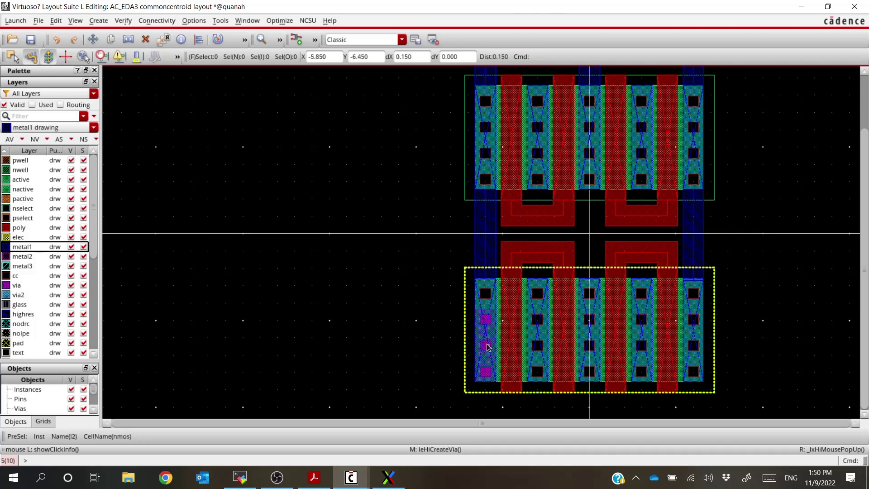
Copy the three-row M2_M1 via onto the middle and rightmost source columns of the lower nmos instance.
key("c")
left_click(494, 335)
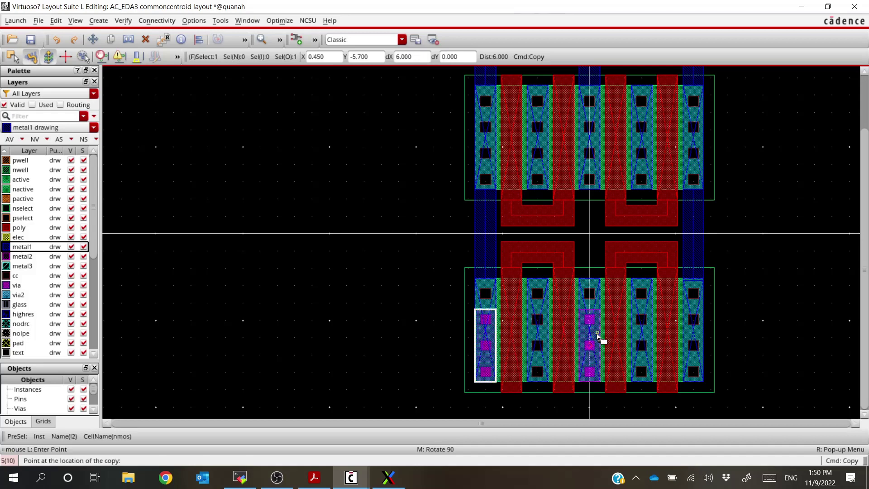
left_click(598, 336)
left_click(598, 334)
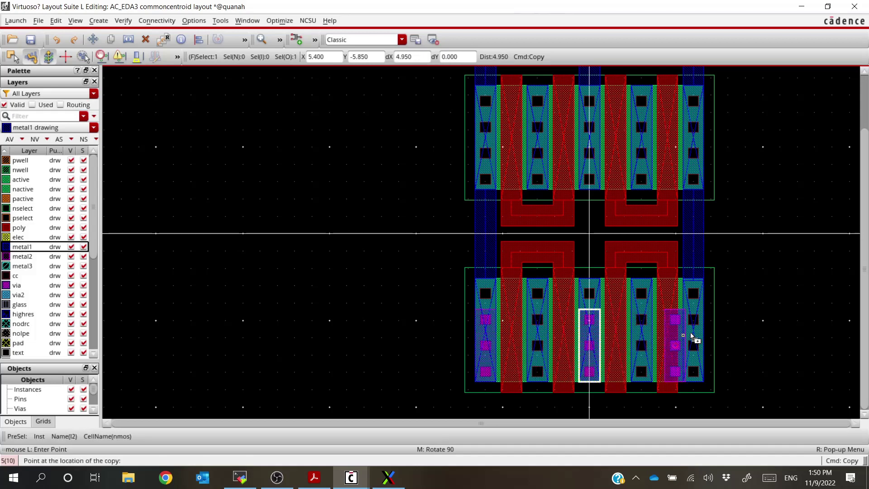
left_click(701, 336)
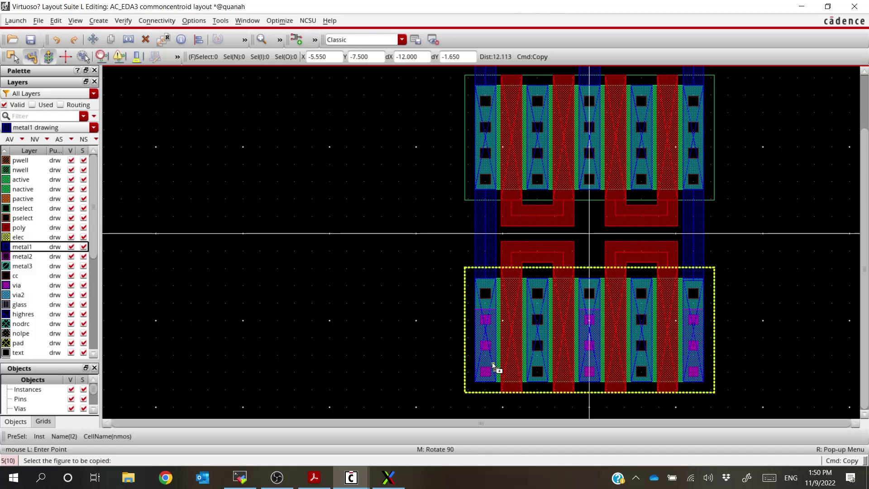
Draw a horizontal metal2 path 1.2 wide and 12 long through the lowest vias, from the leftmost to the rightmost source column.
left_click(37, 258)
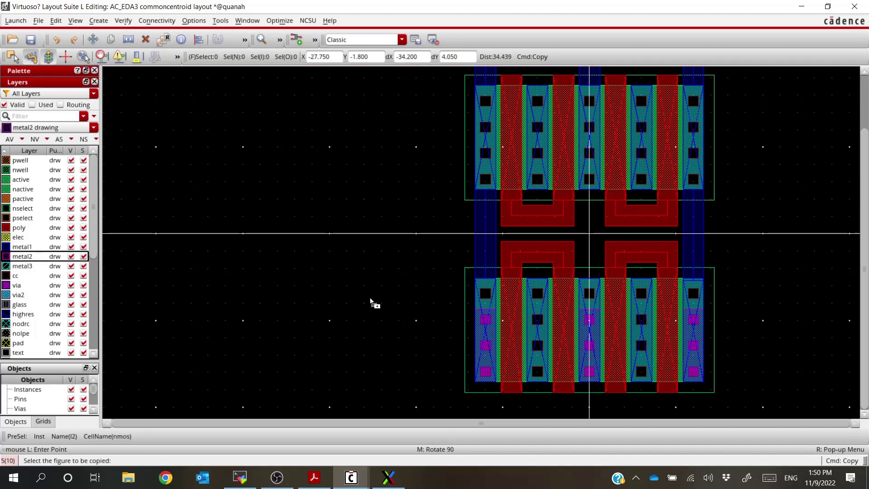
key("p")
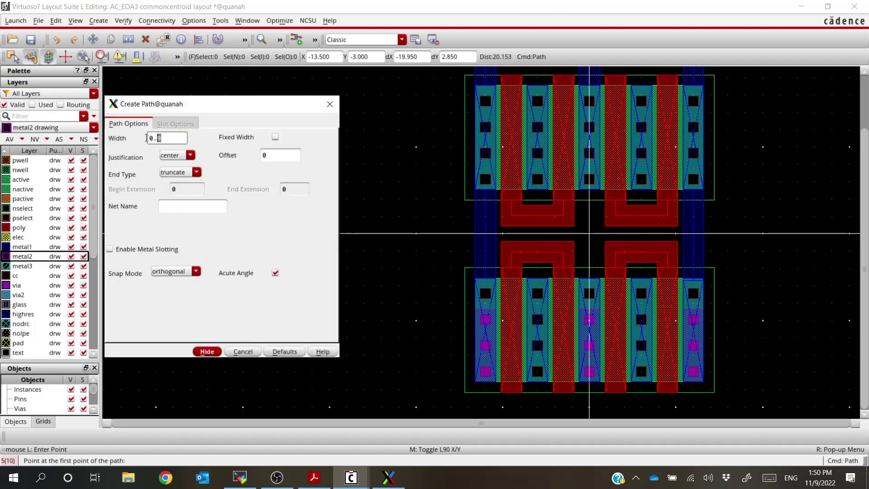
double_click(153, 138)
type("1.2")
left_click(487, 373)
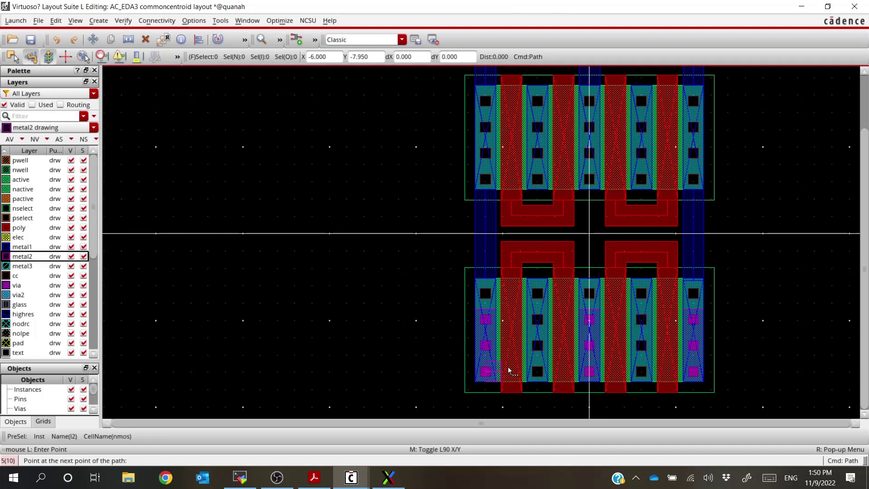
double_click(694, 376)
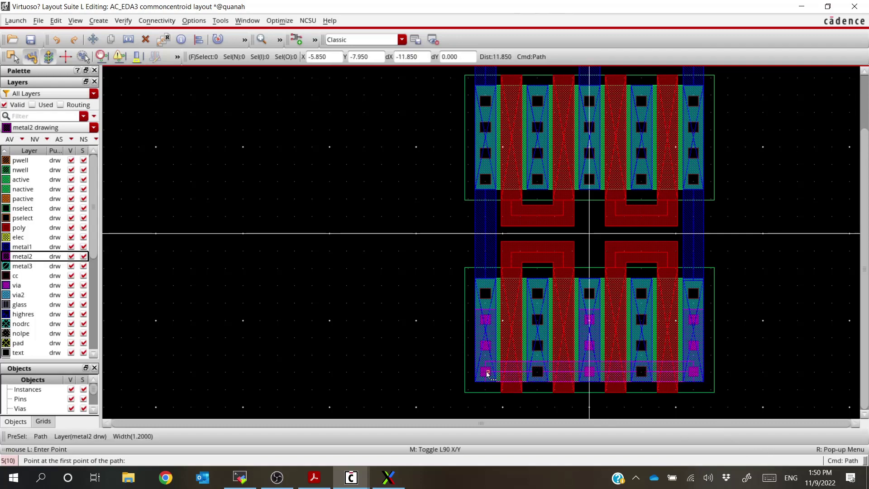
Stretch the metal2 path's left end to X -6.6, flush with the leftmost source column's outer edge.
scroll(487, 371, "up", 4)
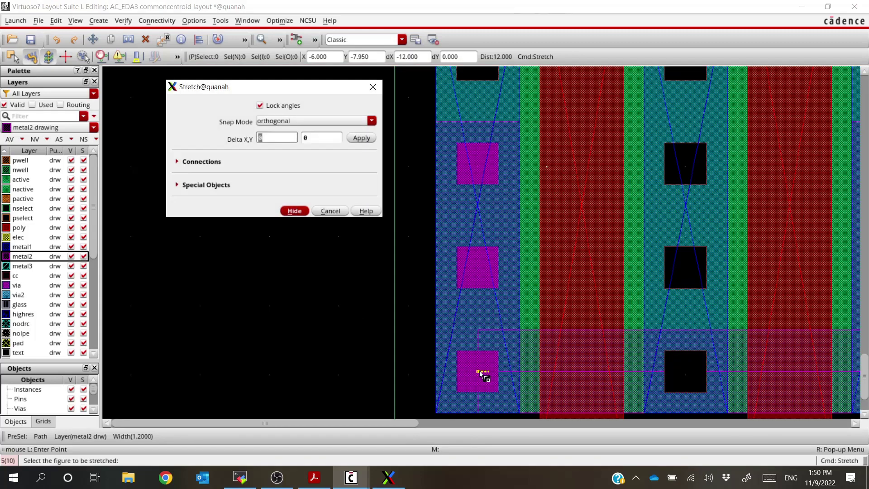
left_click(483, 372)
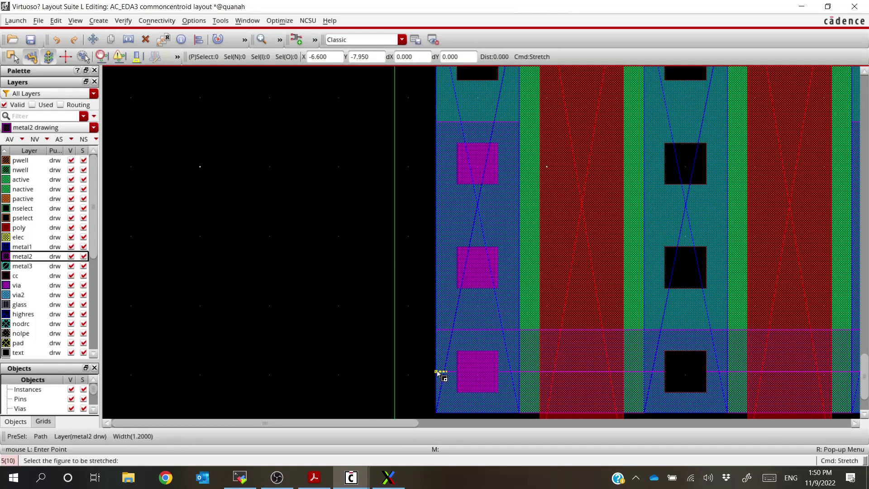
scroll(442, 372, "down", 5)
Stretch the metal2 path's right end to X 6.6, flush with the rightmost source column's outer edge, and leave the Stretch command.
left_click(493, 374)
scroll(496, 374, "up", 3)
scroll(496, 374, "up", 3)
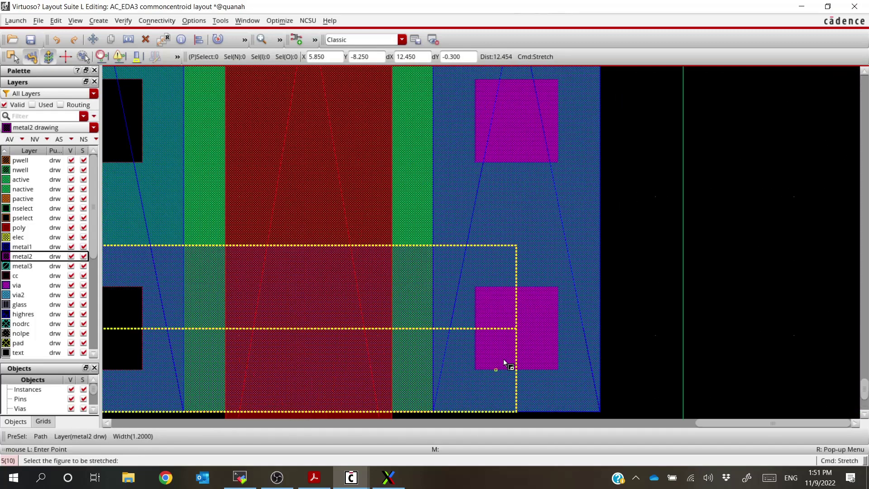
left_click(512, 335)
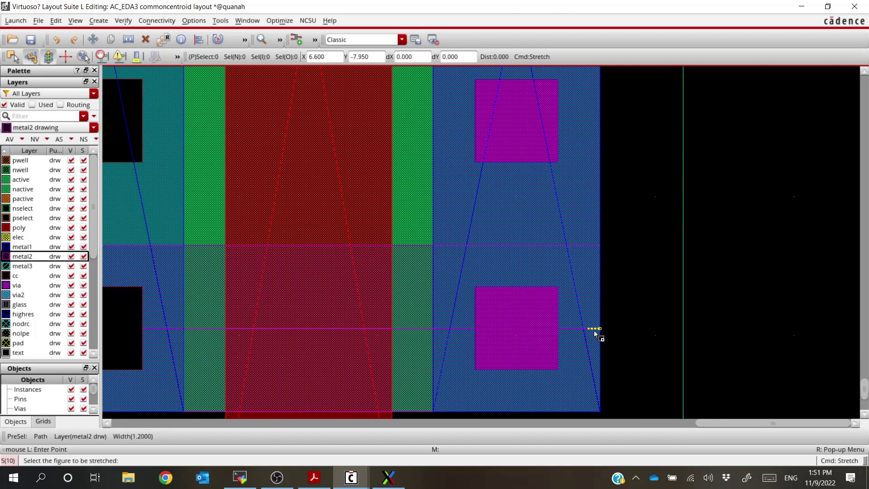
scroll(594, 334, "down", 5)
left_click(654, 377)
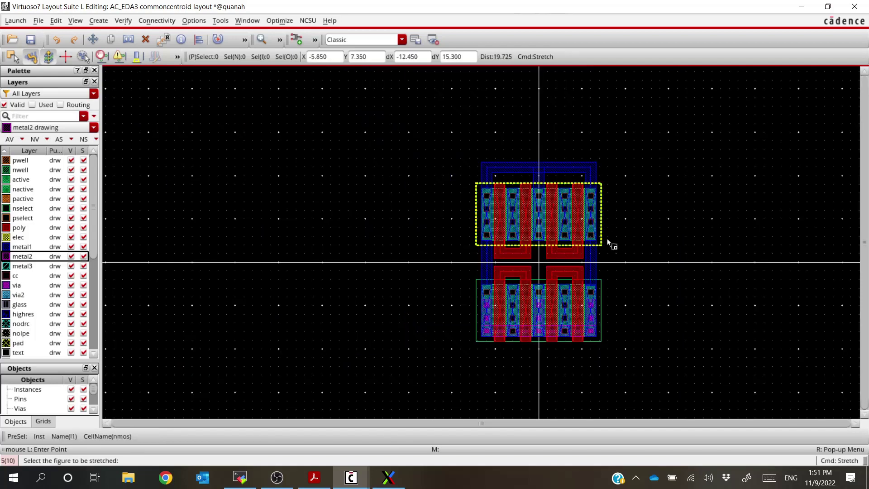
scroll(545, 344, "up", 2)
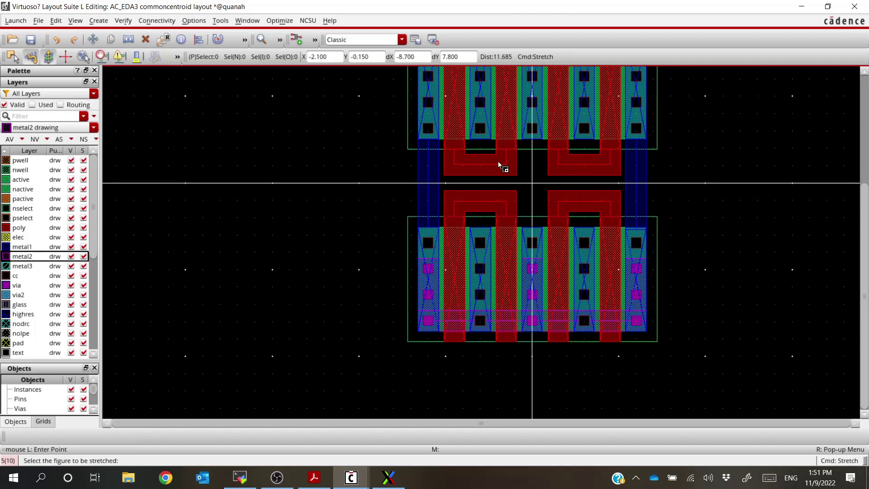
scroll(593, 253, "down", 2)
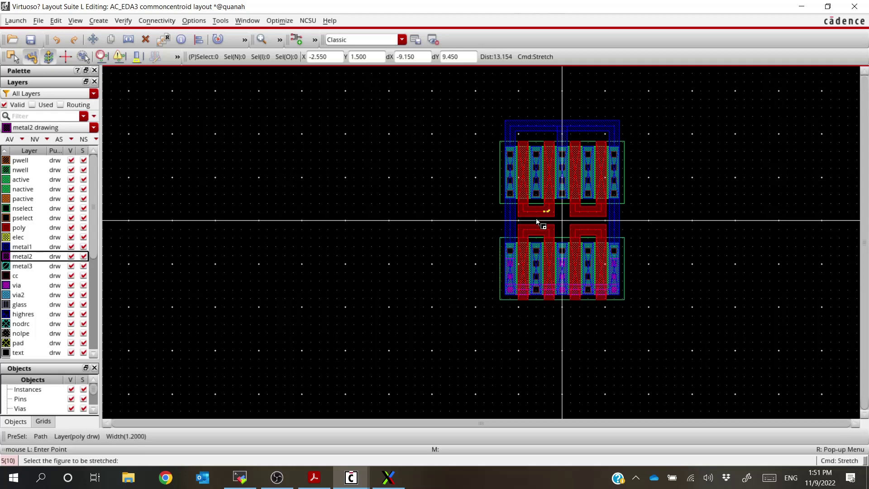
scroll(537, 211, "up", 2, "ctrl")
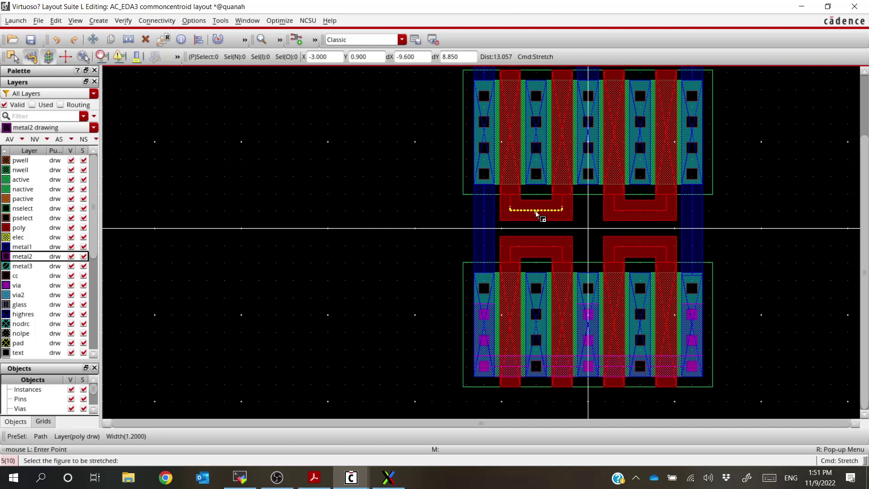
key("Escape")
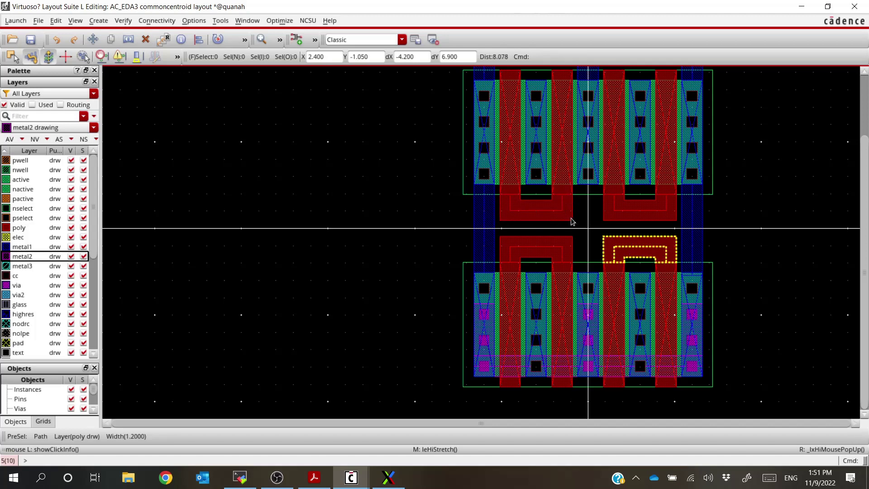
Place an M1_POLY via with 1 row and 2 columns on the right end of the upper nmos's left poly gate strap.
left_click(98, 20)
left_click(120, 99)
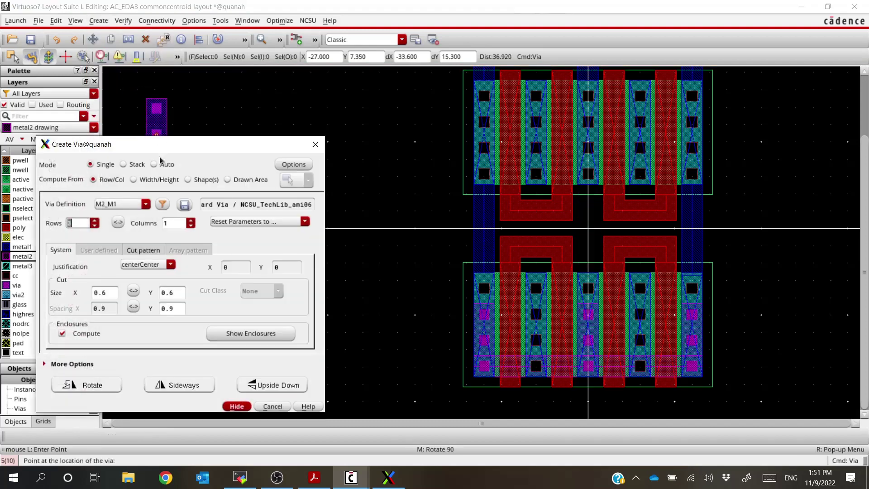
left_click(146, 203)
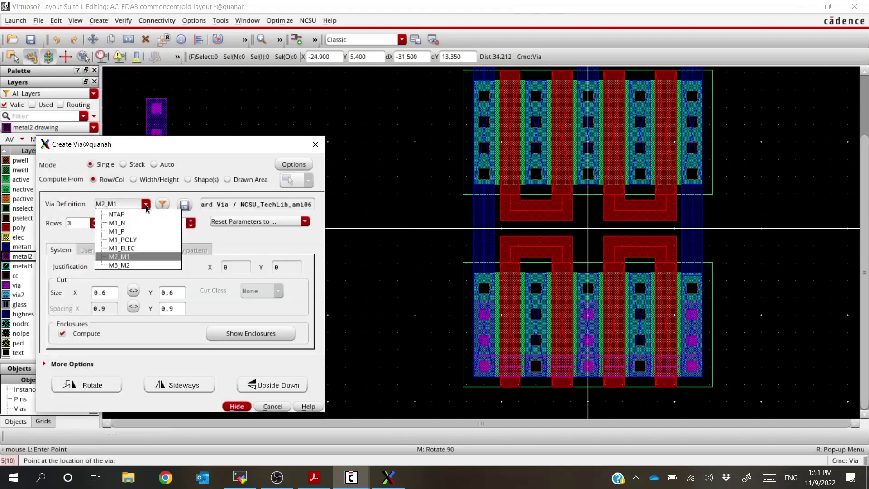
left_click(136, 240)
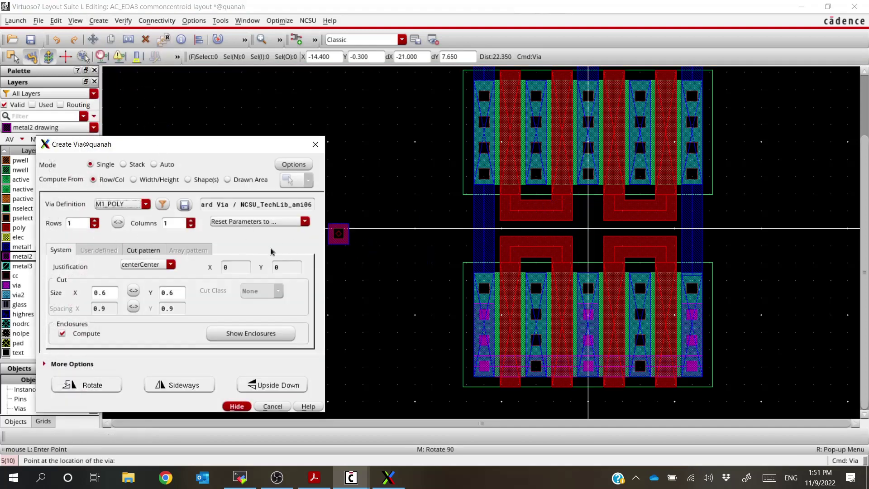
left_click(94, 220)
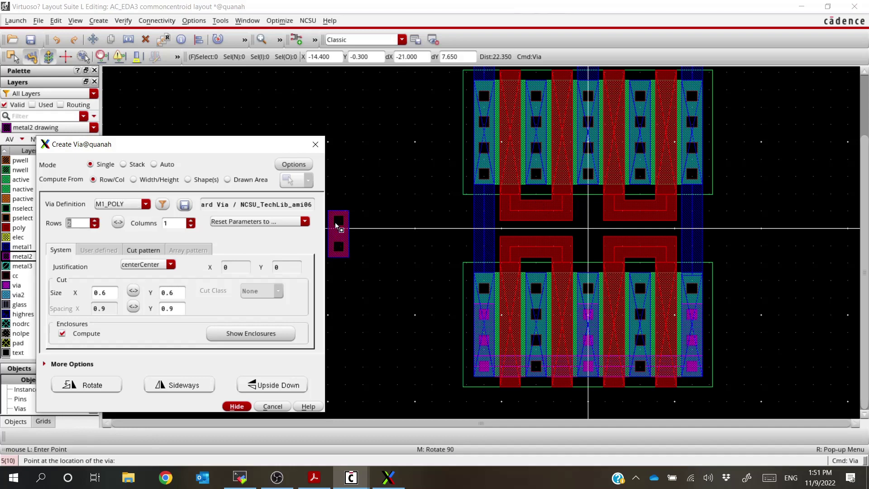
left_click(118, 223)
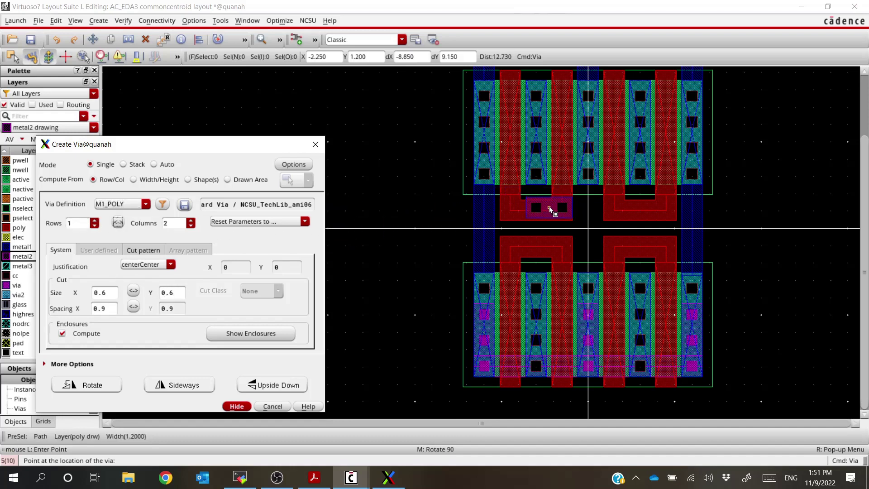
scroll(550, 213, "up", 2, "ctrl")
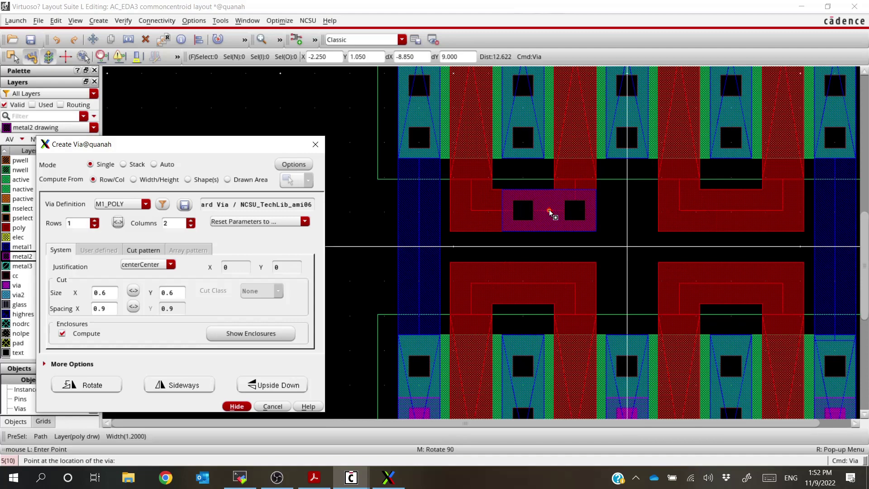
left_click(550, 213)
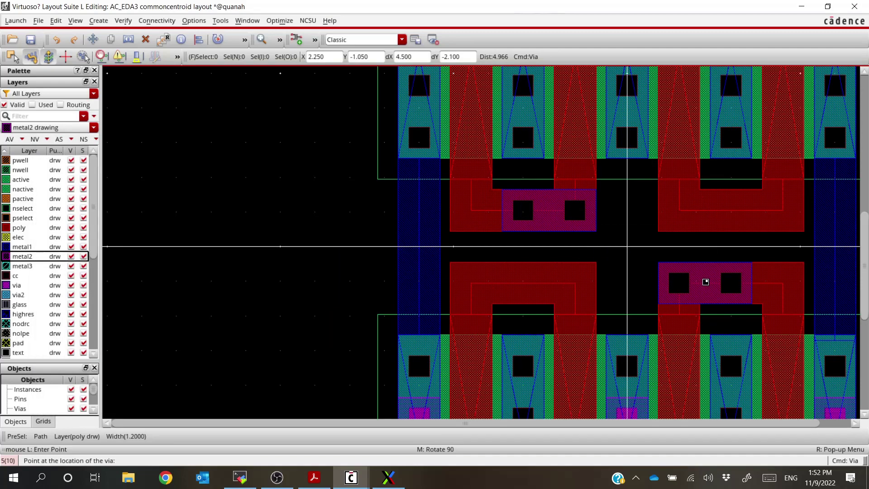
Place a second M1_POLY via at X 2.25, Y -1.05 on the left end of the lower nmos's right gate strap and leave the command.
left_click(705, 283)
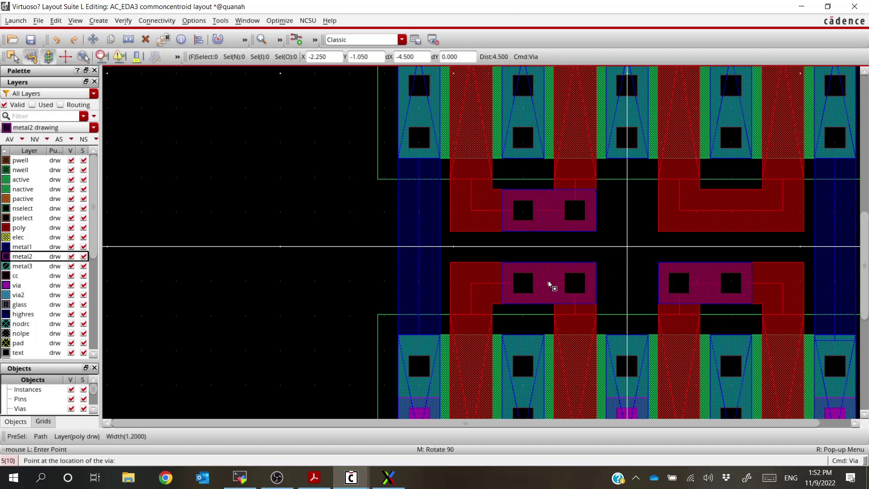
key("Escape")
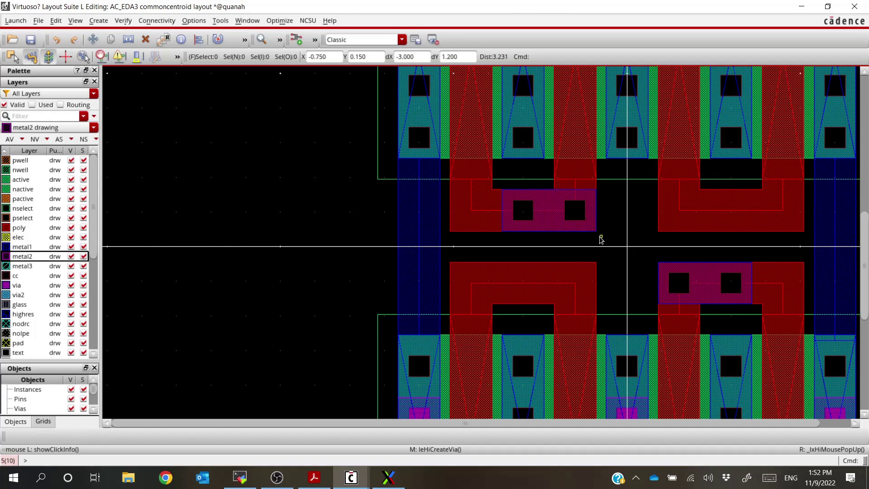
Draw a Z-shaped metal1 path 1.2 wide along X 0, from the upper gate via's right edge to the lower gate via's left edge.
left_click(21, 247)
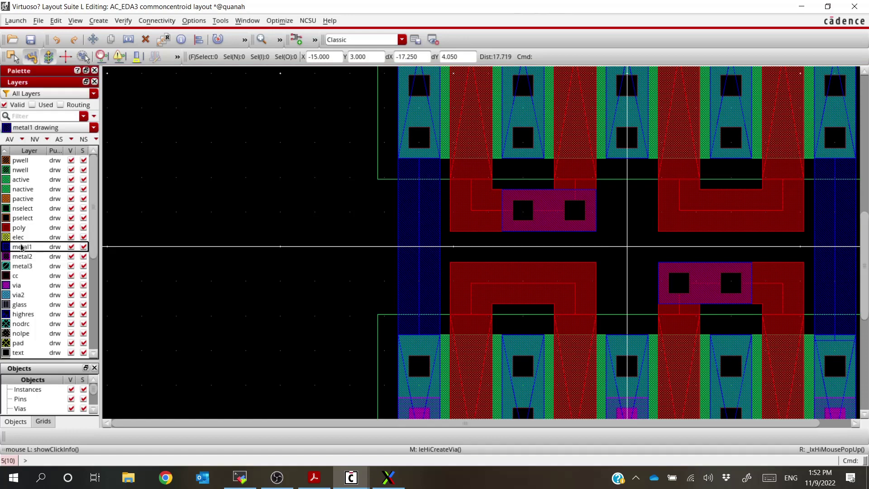
key("p")
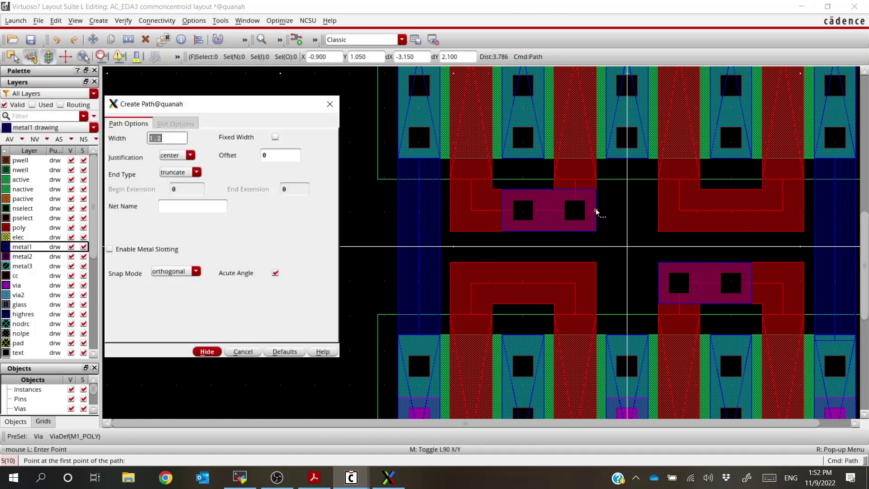
left_click(596, 213)
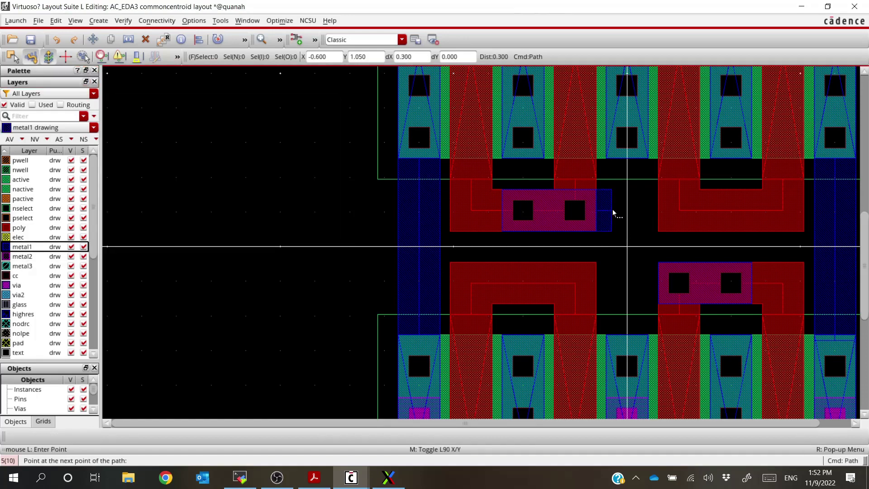
left_click(625, 217)
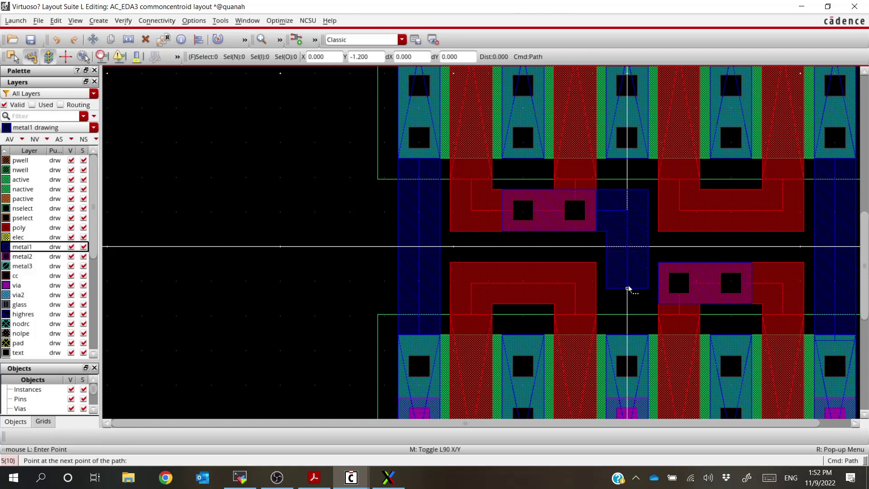
double_click(658, 283)
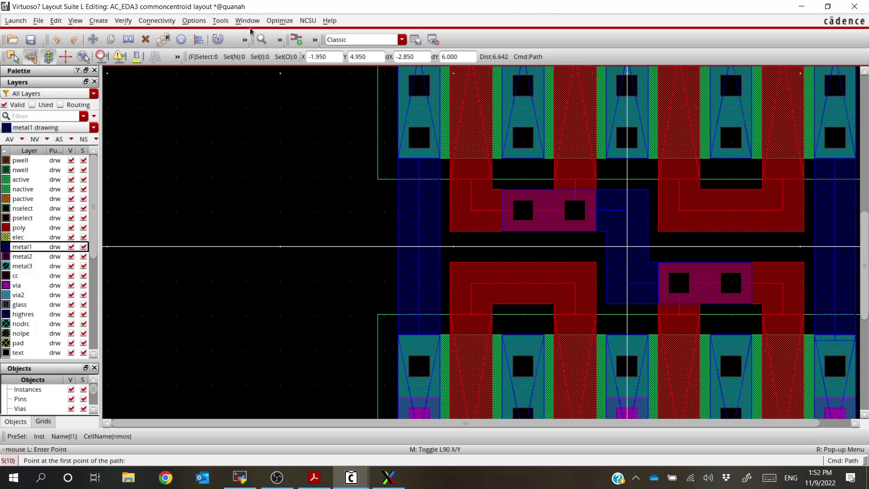
Run DRC on the layout, read the violated rules in the Virtuoso log window, and minimize that window.
left_click(122, 20)
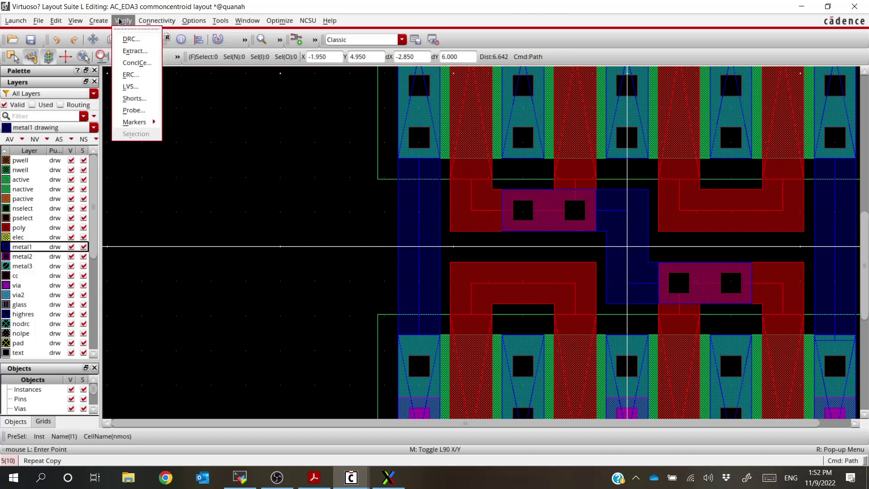
left_click(128, 38)
key("Return")
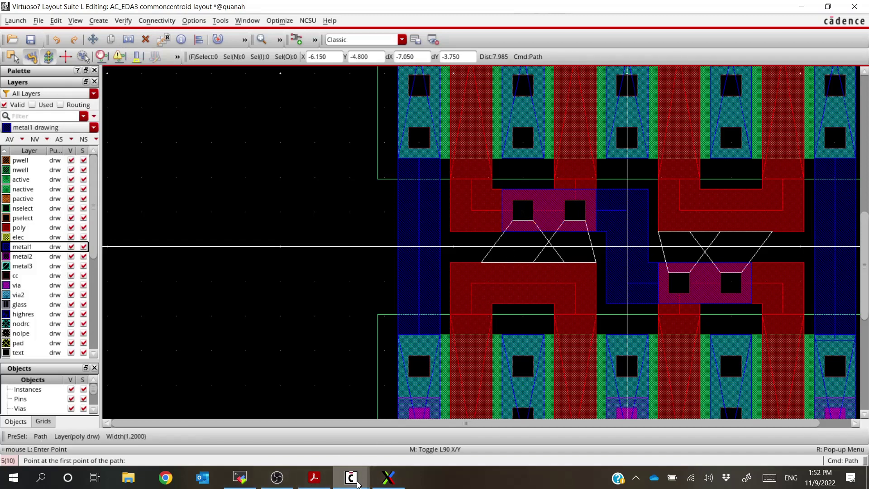
mouse_move(352, 484)
left_click(167, 417)
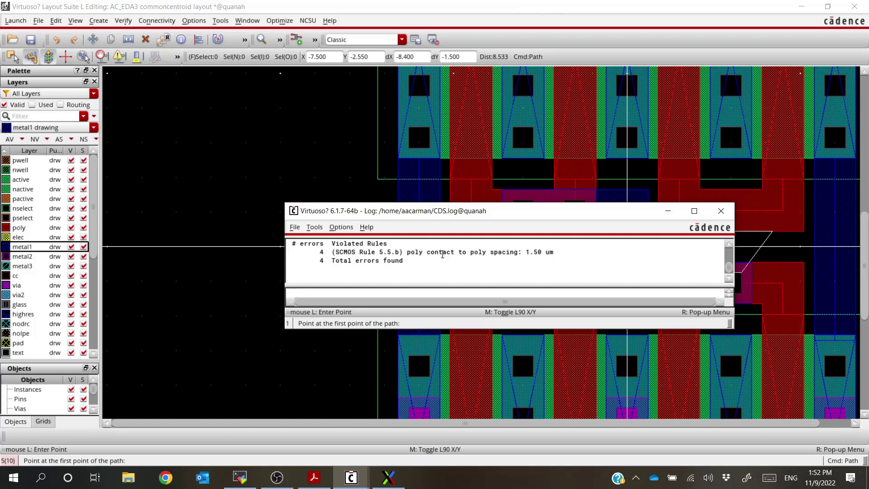
left_click(722, 211)
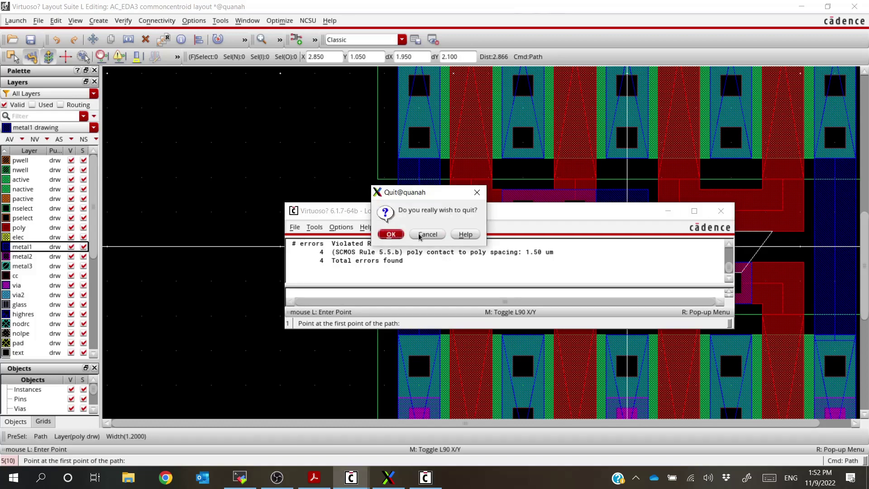
left_click(423, 234)
left_click(668, 211)
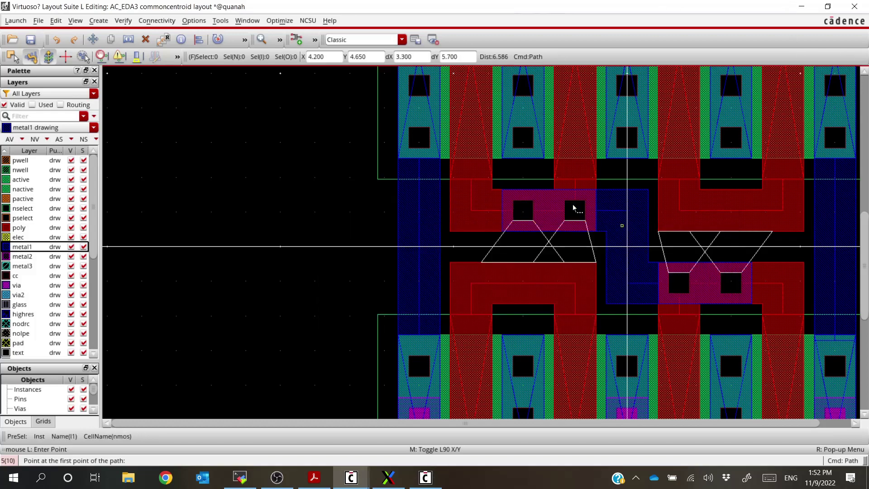
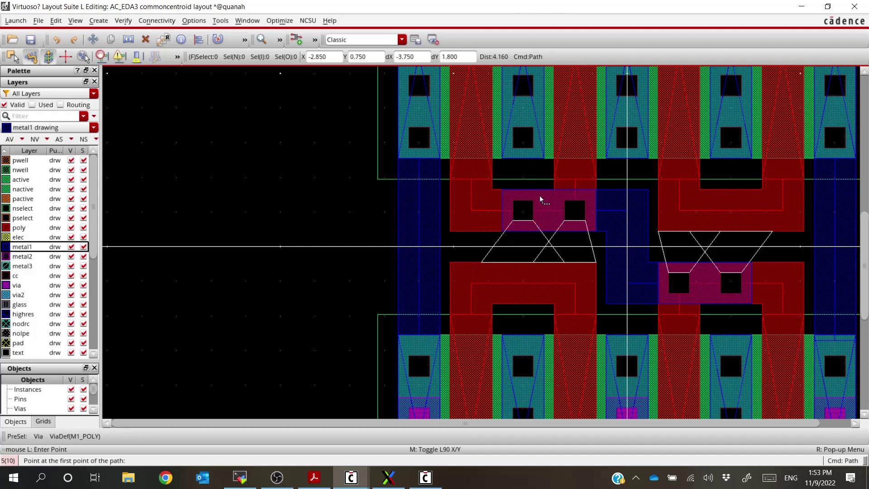
Move the upper nmos with its gate straps, poly via and upper metal1 source connection up by 0.3.
scroll(552, 243, "down", 5, "ctrl")
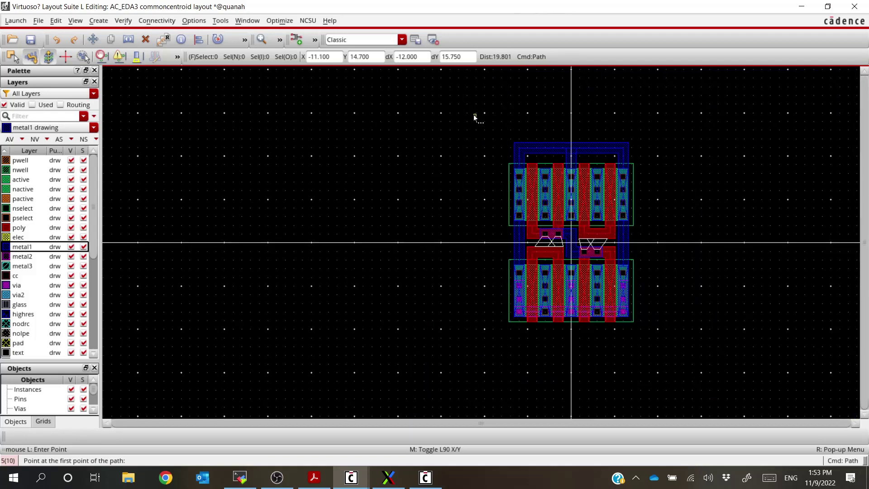
key("Escape")
mouse_move(474, 106)
left_mouse_down()
mouse_move(581, 203)
mouse_move(648, 246)
left_mouse_up()
scroll(648, 246, "up", 2, "ctrl")
scroll(578, 261, "up", 2, "ctrl")
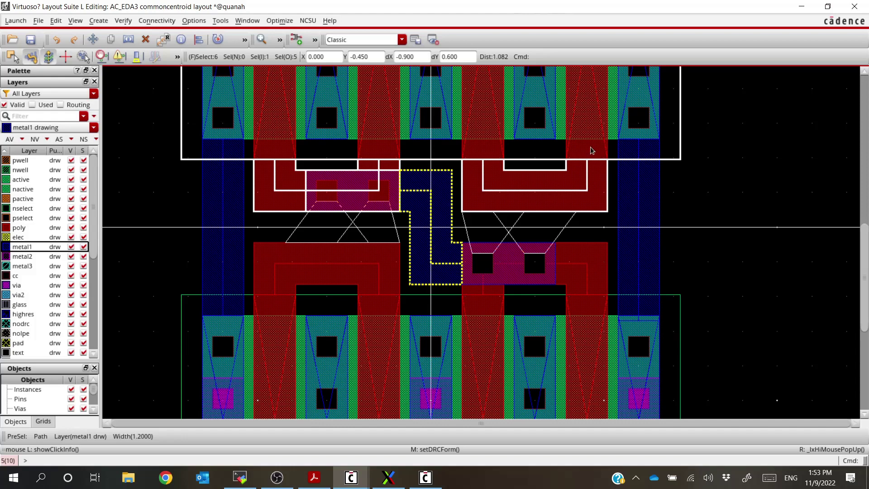
key("m")
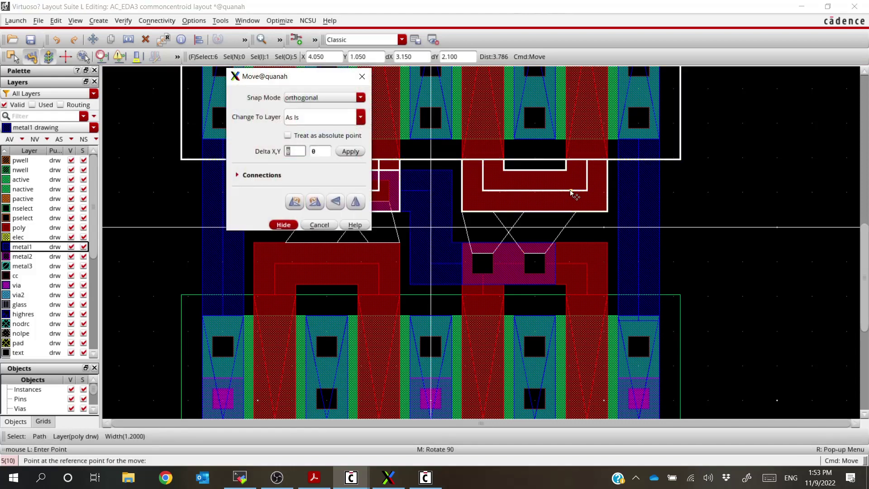
left_click(572, 193)
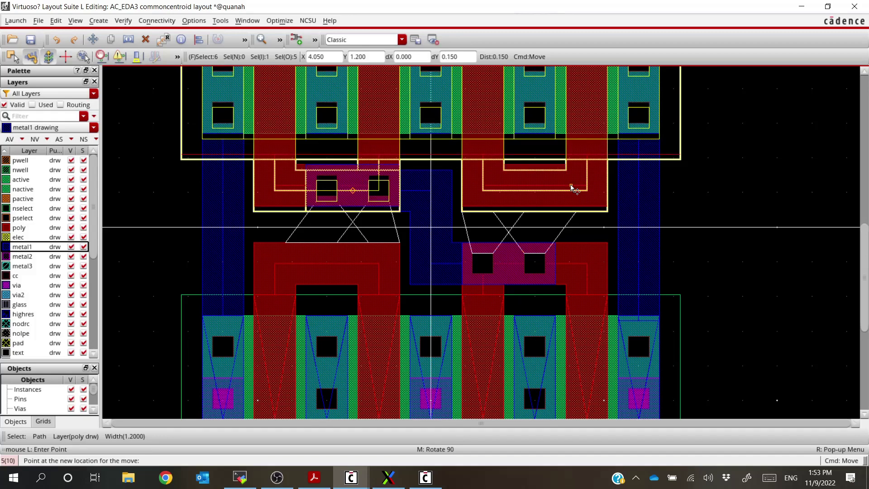
left_click(573, 182)
key("shift+z")
key("shift+z")
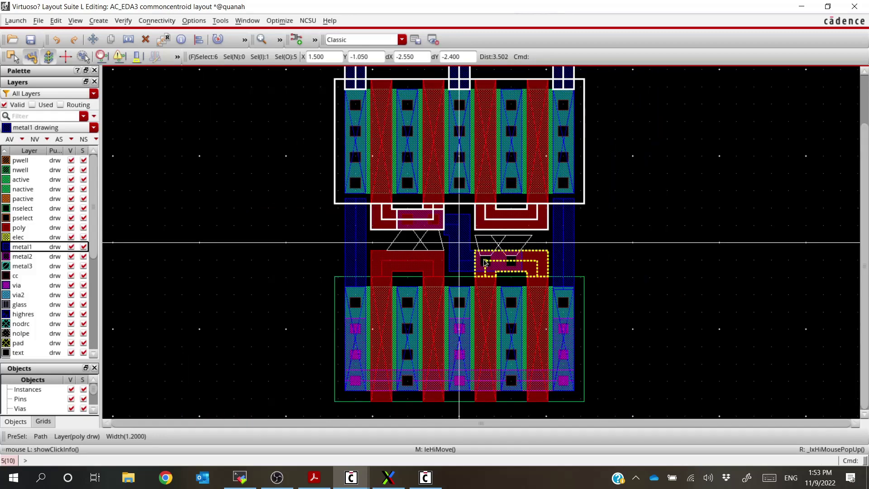
Move the lower nmos with its gate straps, poly via and metal2 source vias down by 0.3, and clear the selection.
left_click_drag(389, 253, 562, 349)
key("ctrl+z")
key("ctrl+z")
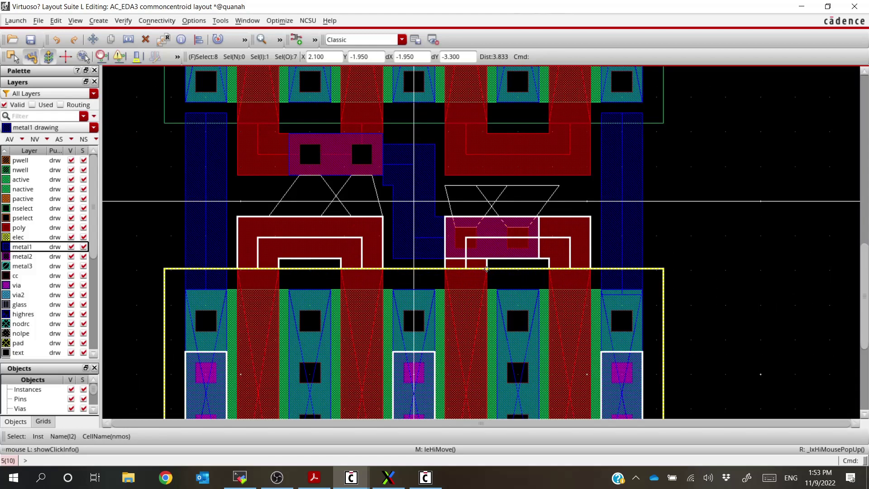
key("m")
left_click(477, 246)
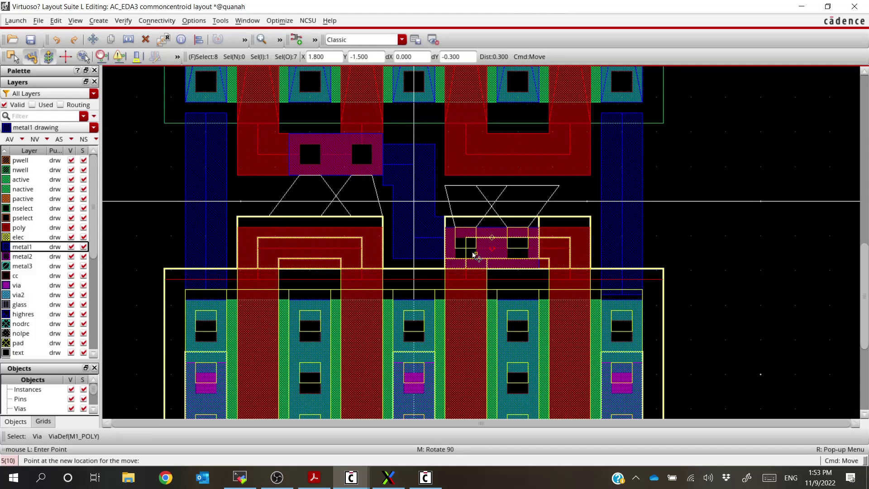
left_click(475, 257)
key("ctrl+z")
key("ctrl+d")
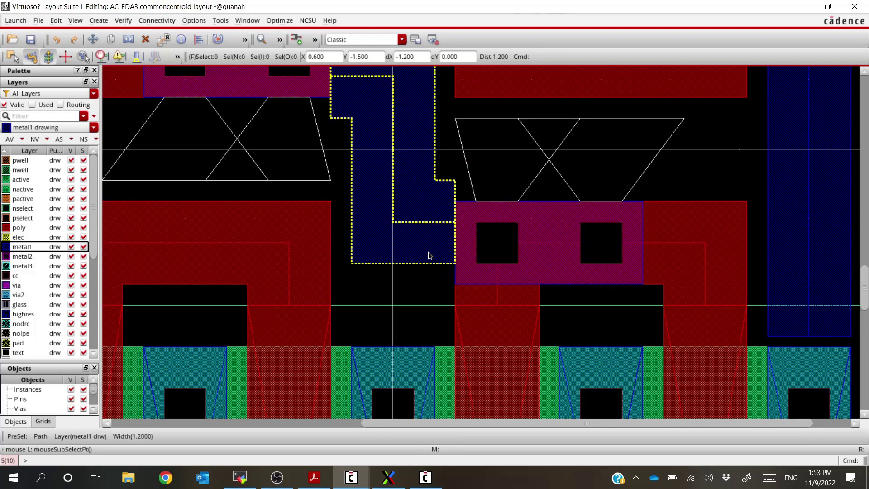
Delete the Z-shaped metal1 path between the two gate vias.
key("shift+z")
left_click(405, 189)
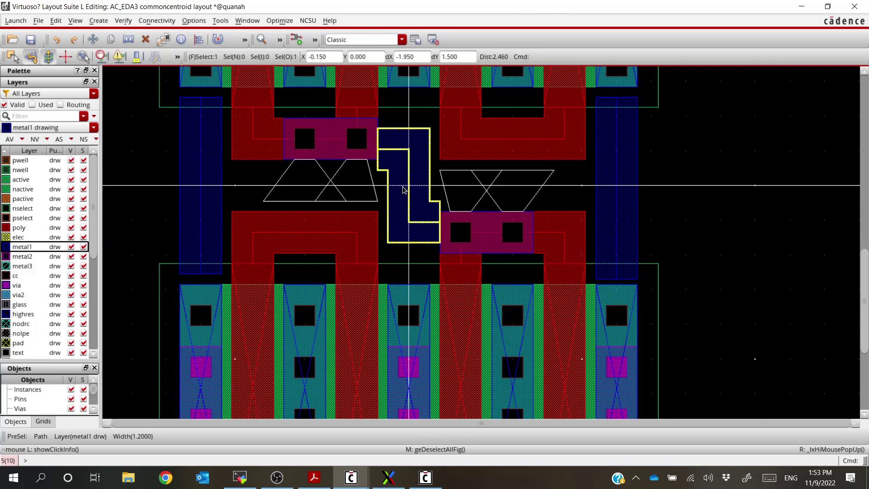
key("Delete")
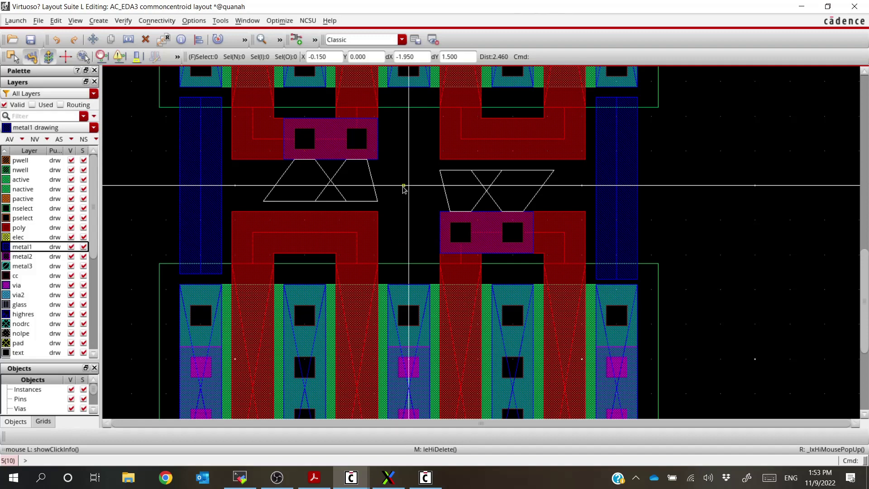
Rerun DRC to check the spacing between the separated devices.
left_click(122, 21)
left_click(122, 20)
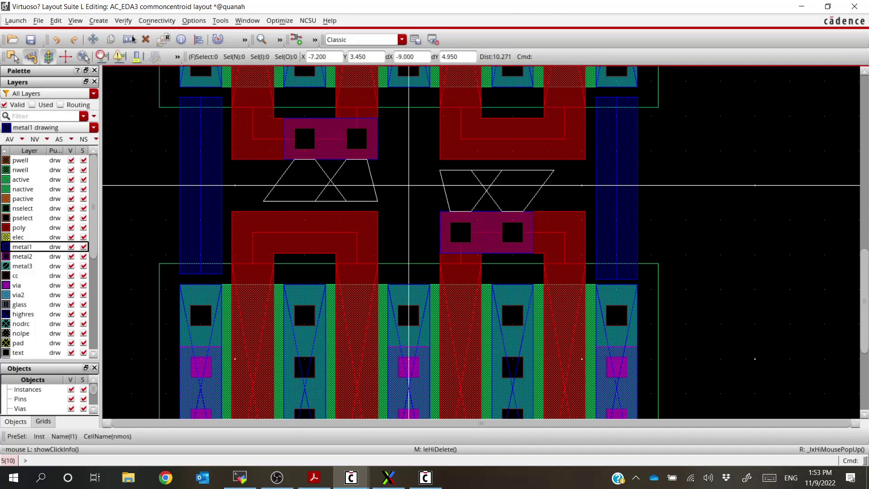
left_click(133, 39)
key("Return")
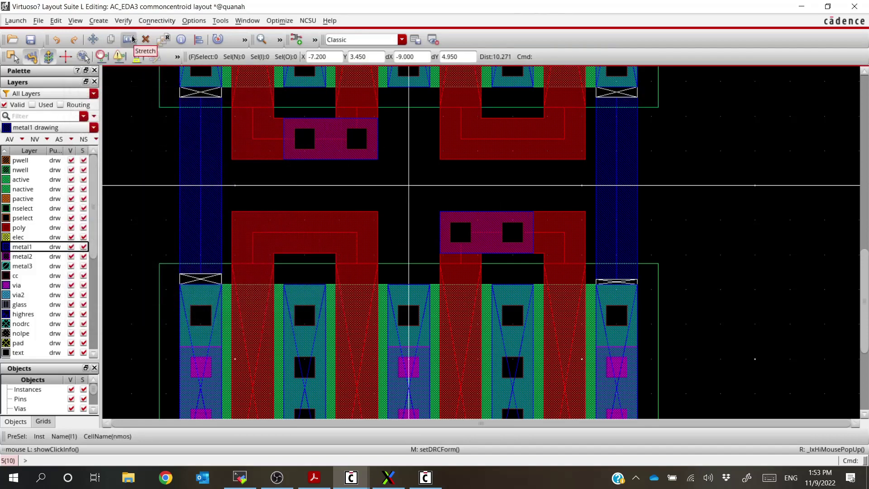
Stretch the upper end of the rightmost vertical metal1 path up about 0.3 to meet the upper nmos's source column.
scroll(570, 200, "down", 2, "ctrl")
scroll(589, 163, "up", 2, "ctrl")
scroll(602, 168, "up", 1, "ctrl")
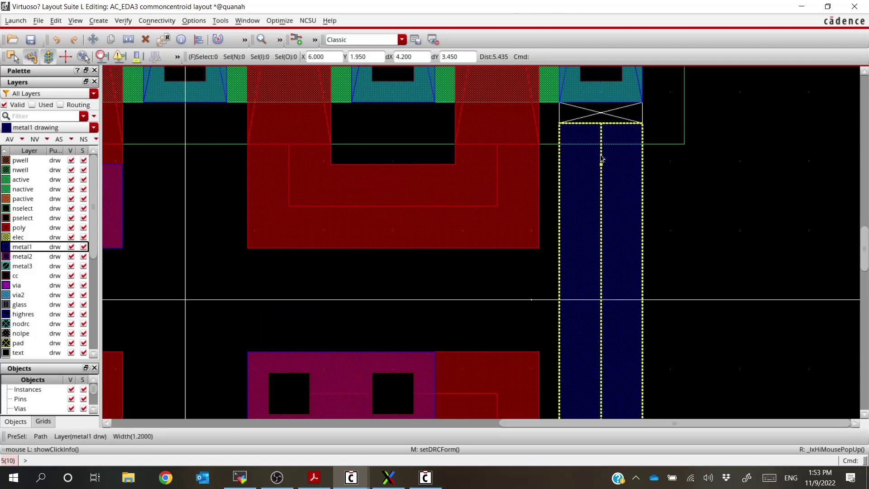
key("s")
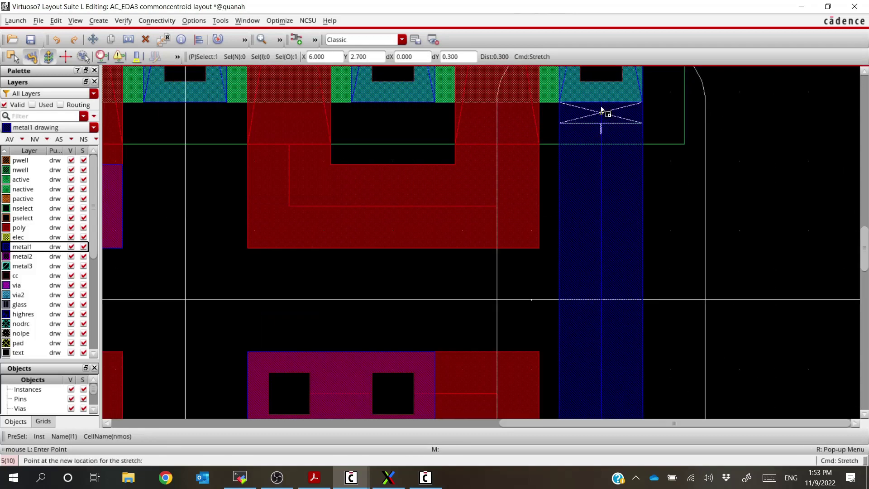
left_click(602, 101)
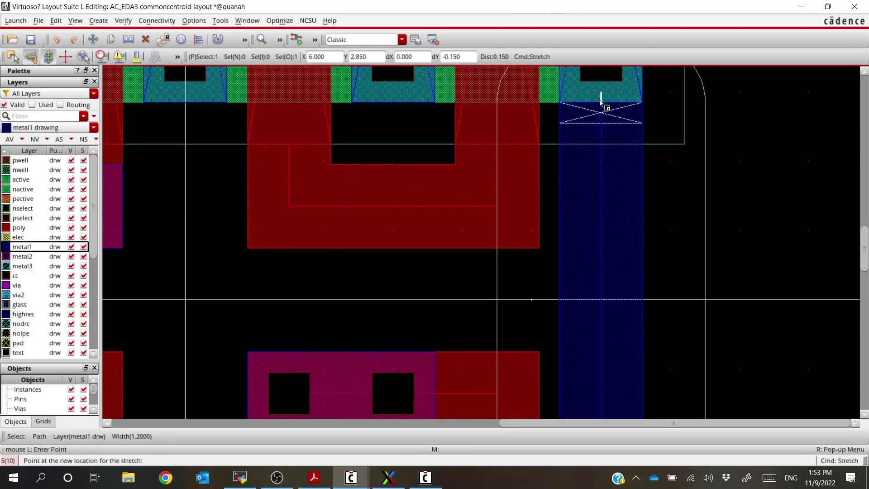
Stretch the lower ends of the two outer vertical metal1 paths down to meet the lower nmos's source columns.
scroll(596, 136, "down", 2, "ctrl")
scroll(596, 171, "up", 2, "ctrl")
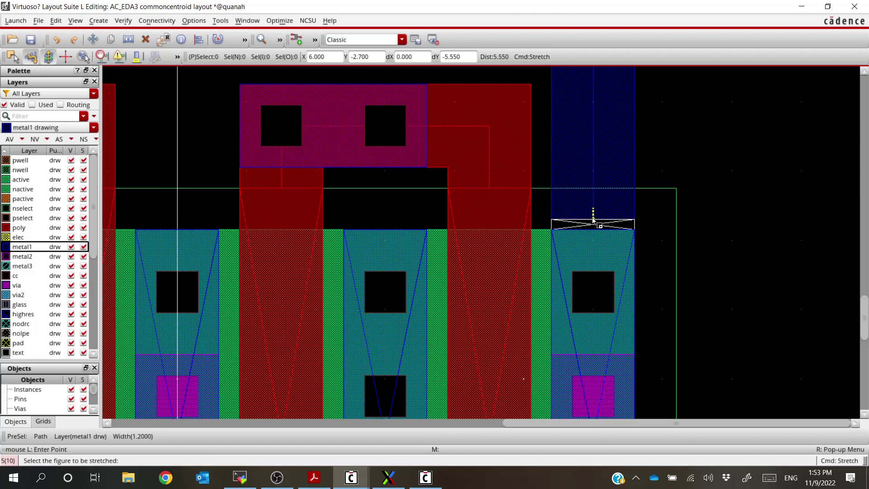
scroll(610, 228, "down", 1, "ctrl")
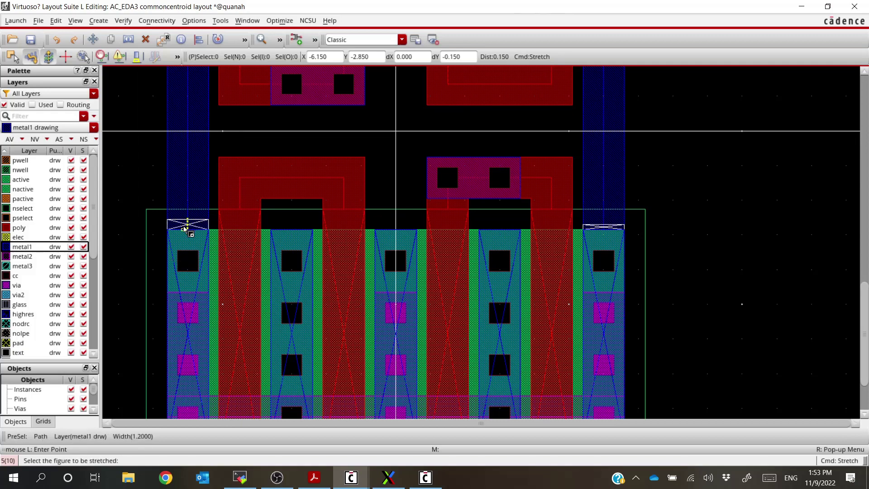
Stretch the upper end of the leftmost vertical metal1 path up 0.3 to meet the upper nmos's source column.
scroll(188, 224, "down", 1, "ctrl")
scroll(181, 143, "up", 2, "ctrl")
left_click(177, 155)
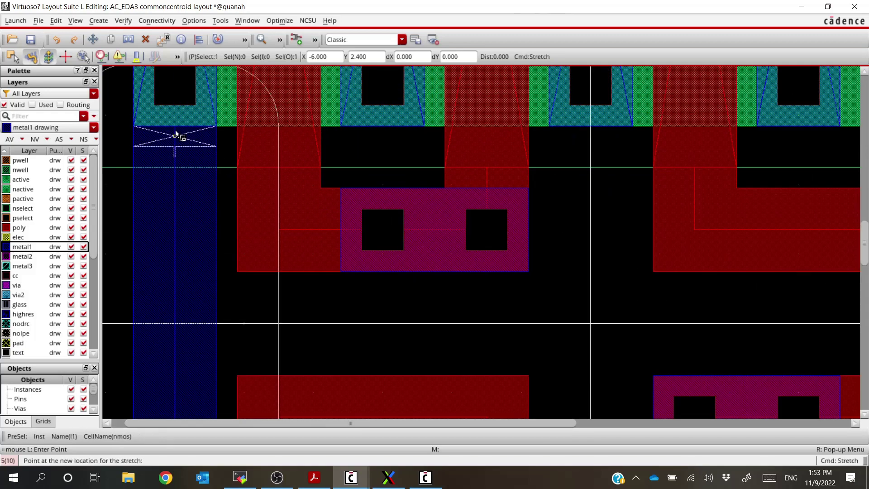
left_click(174, 132)
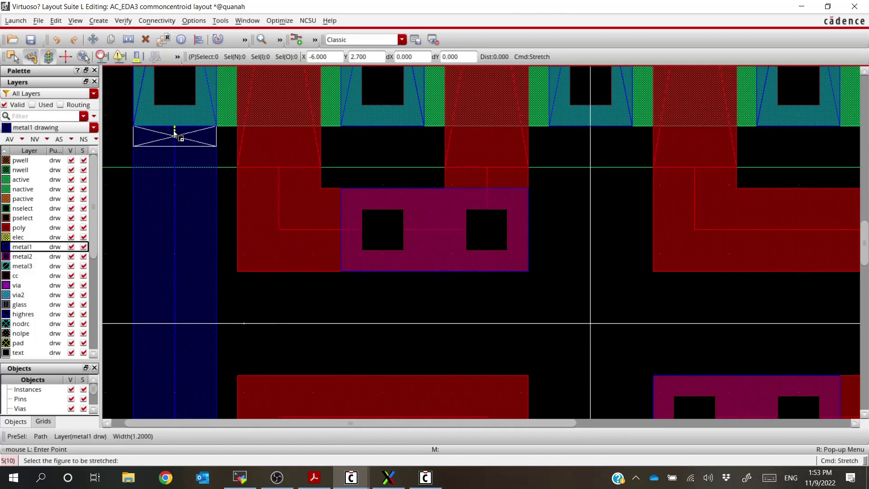
Run DRC after the metal1 stretches and examine the layout around the gate contacts for remaining markers.
left_click(115, 21)
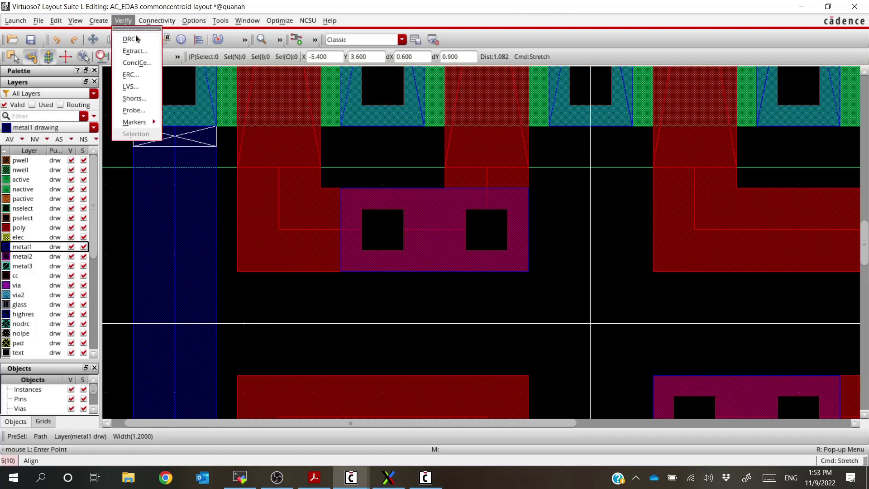
left_click(136, 37)
left_click(119, 11)
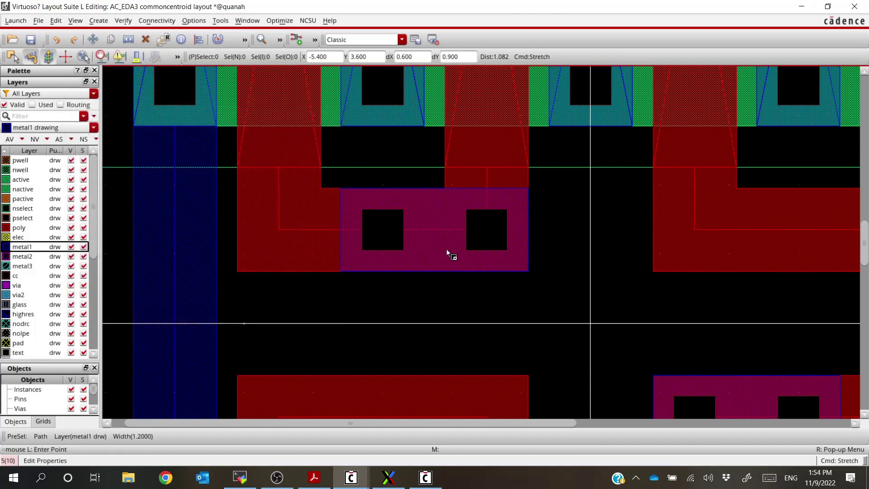
scroll(493, 283, "down", 4, "ctrl")
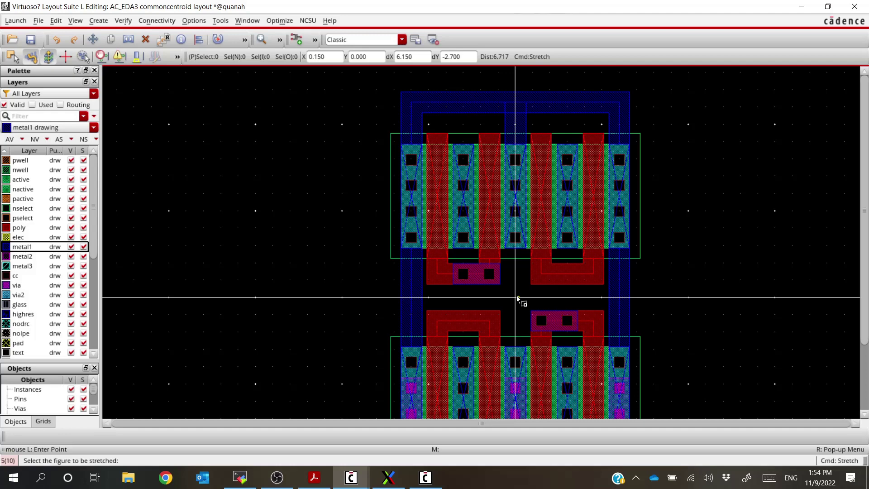
scroll(514, 278, "up", 3)
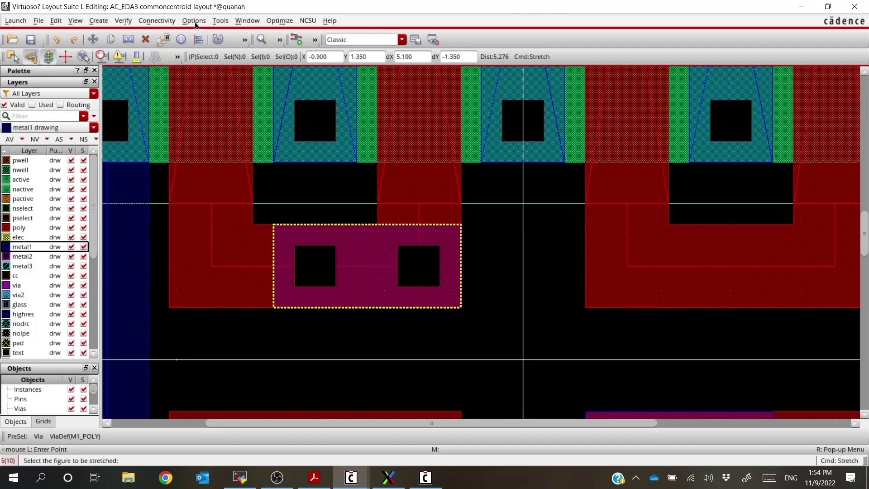
Run DRC once more, read the rule violation summary in the Virtuoso log window, and hide that window.
left_click(122, 20)
left_click(122, 41)
key("Escape")
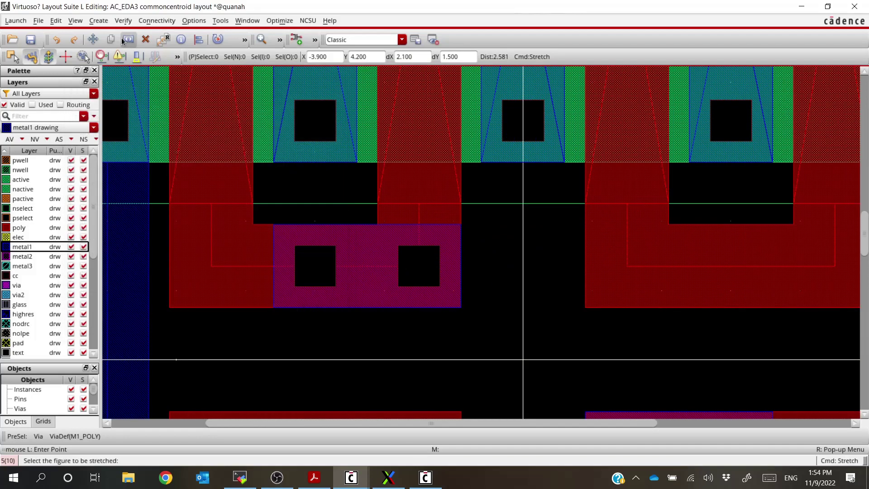
mouse_move(351, 477)
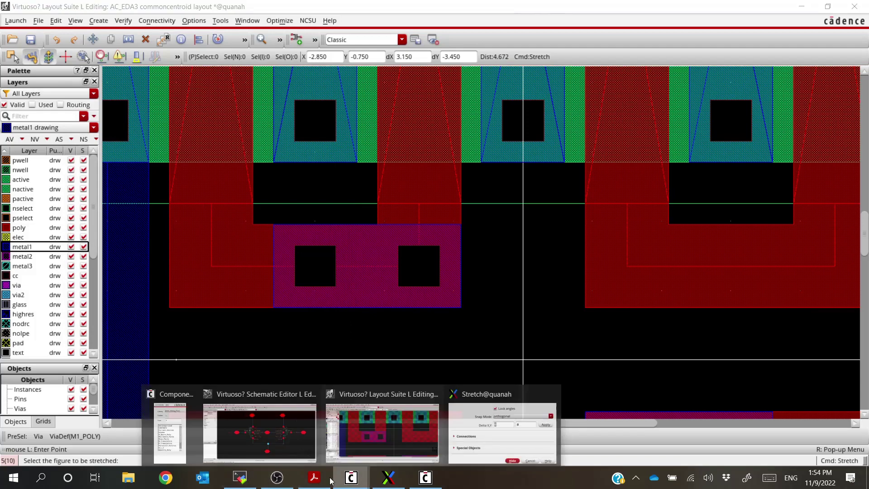
left_click(171, 422)
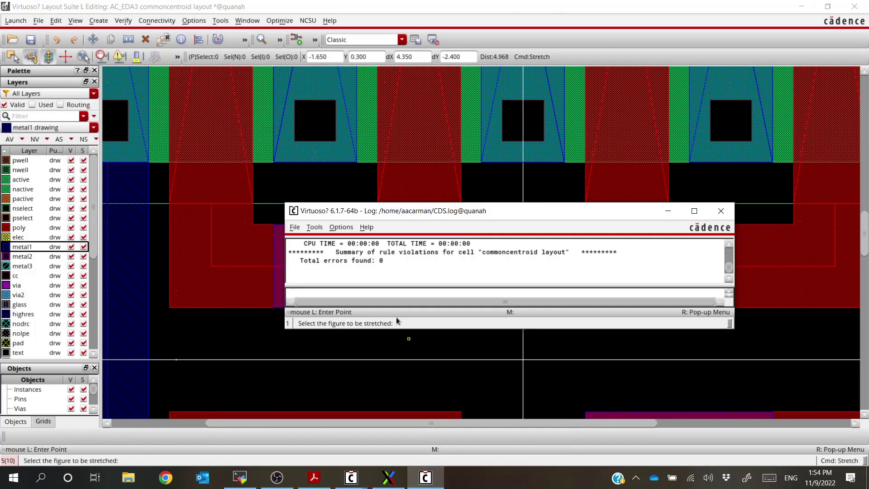
left_click(437, 485)
scroll(521, 292, "down", 4)
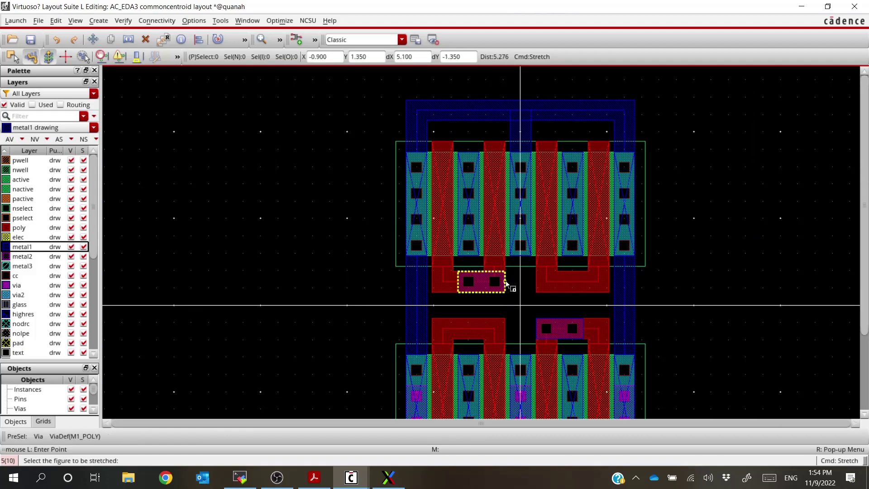
Draw a 1.2 µm wide metal1 path from the upper-left M1_POLY via, down between the transistors, to the lower-right M1_POLY via.
key("p")
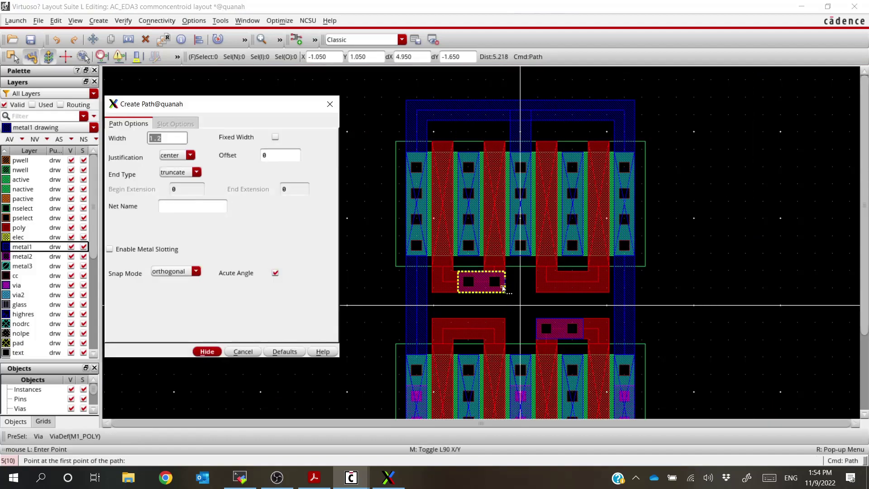
scroll(506, 283, "up", 2)
left_click(538, 277)
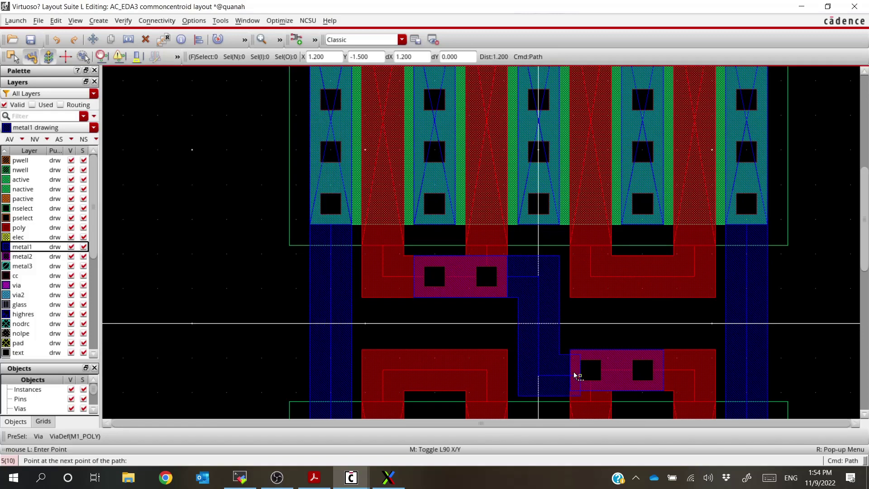
left_click(538, 371)
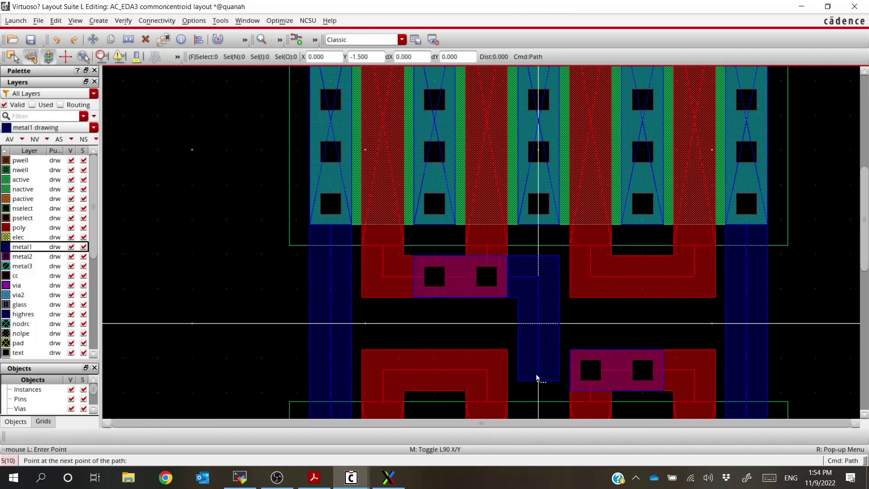
double_click(571, 369)
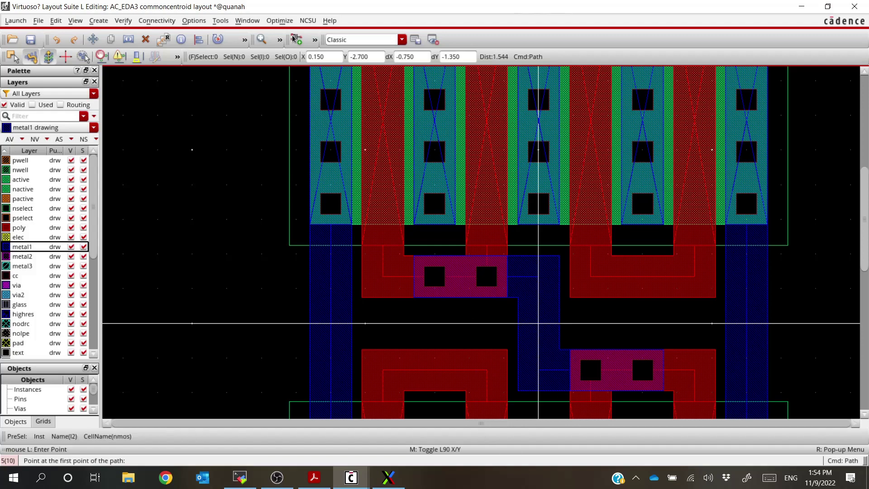
Run a full, flat DRC with the divaDRC.rul rules and inspect the new metal1 path between the two gate vias.
left_click(123, 20)
left_click(123, 20)
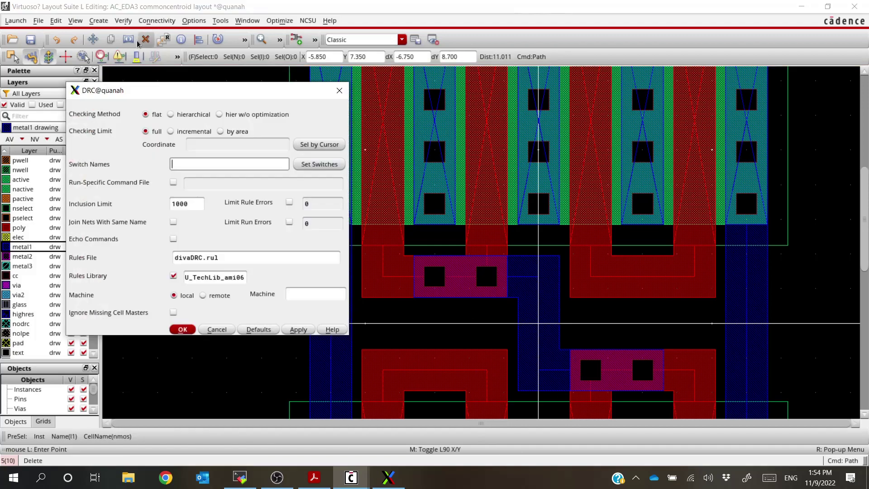
key("Escape")
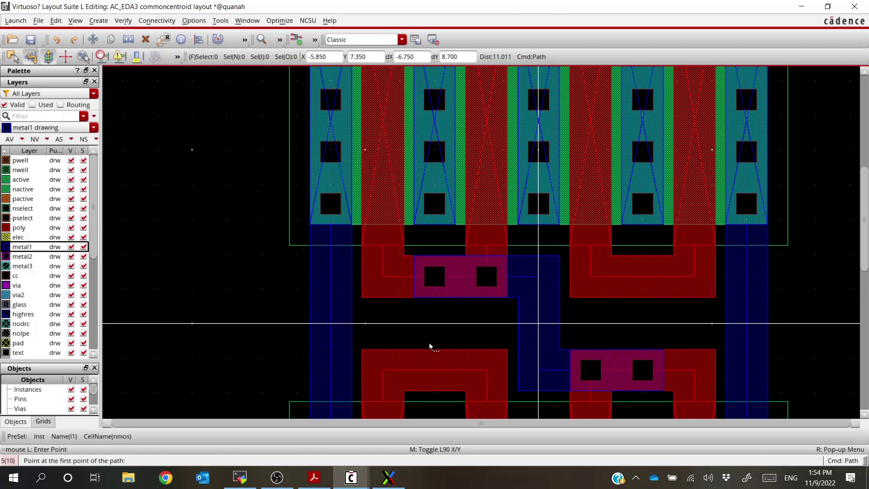
scroll(453, 348, "down", 3)
scroll(500, 359, "up", 4)
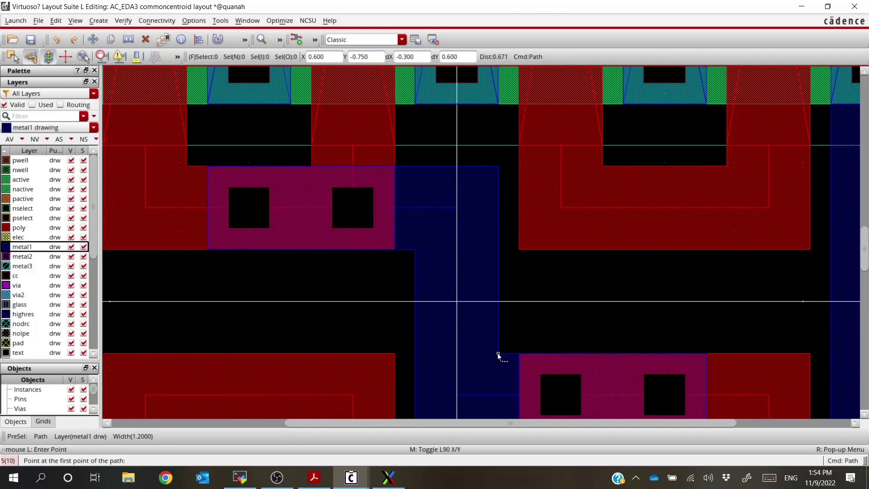
scroll(498, 355, "down", 4)
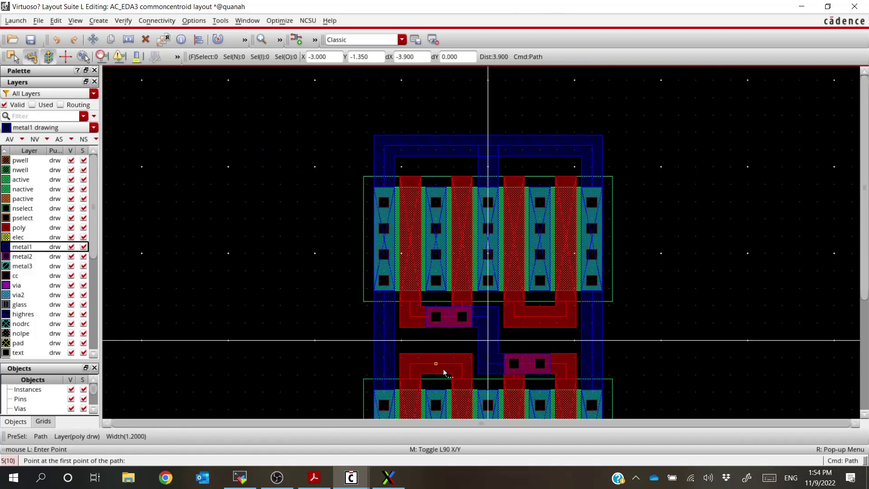
key("Escape")
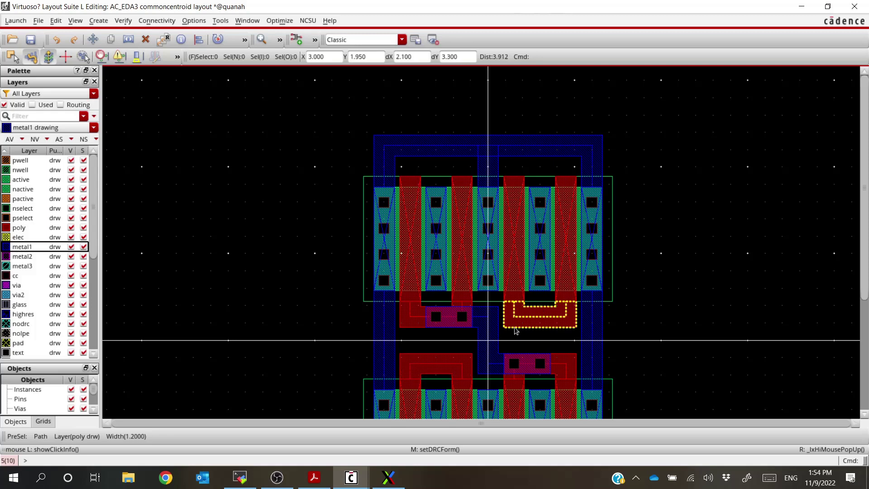
Configure a stacked via from poly to metal2 with one top row and two top columns.
left_click(99, 20)
left_click(109, 100)
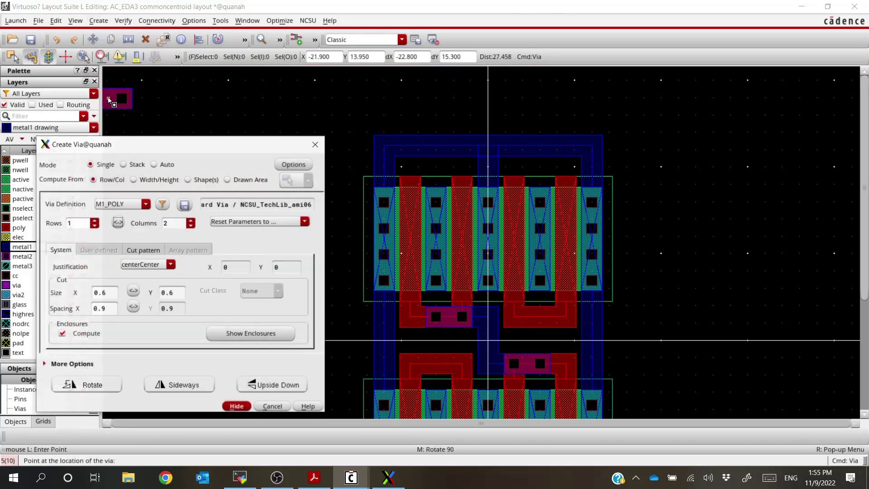
left_click(145, 205)
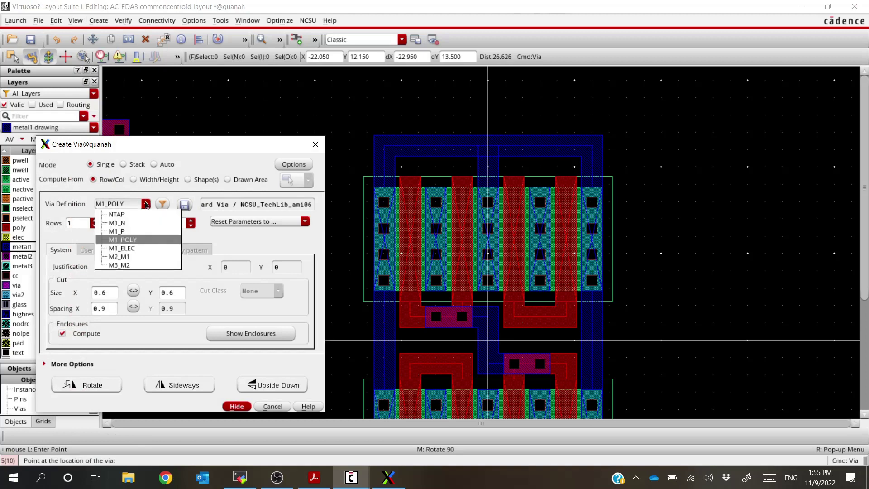
left_click(140, 240)
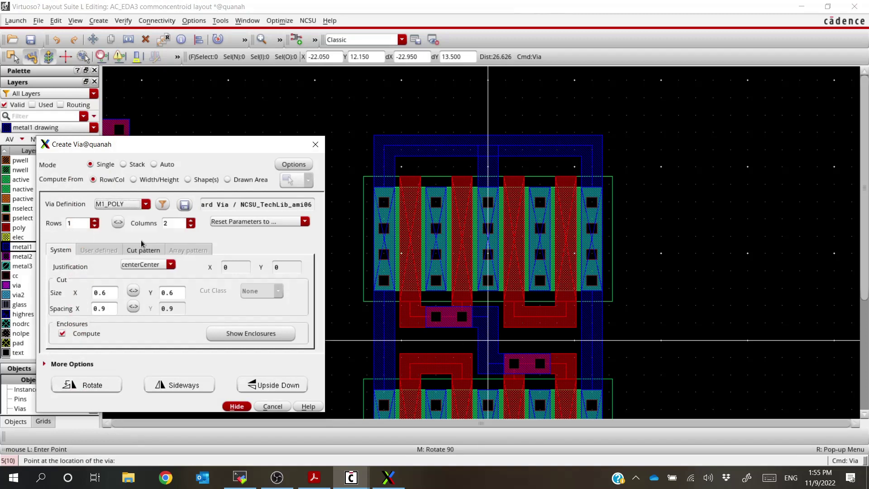
left_click(123, 166)
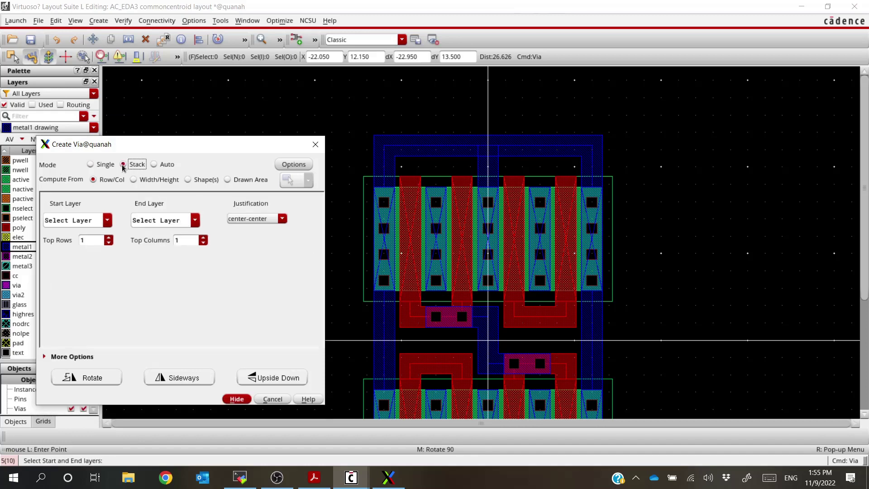
left_click(108, 220)
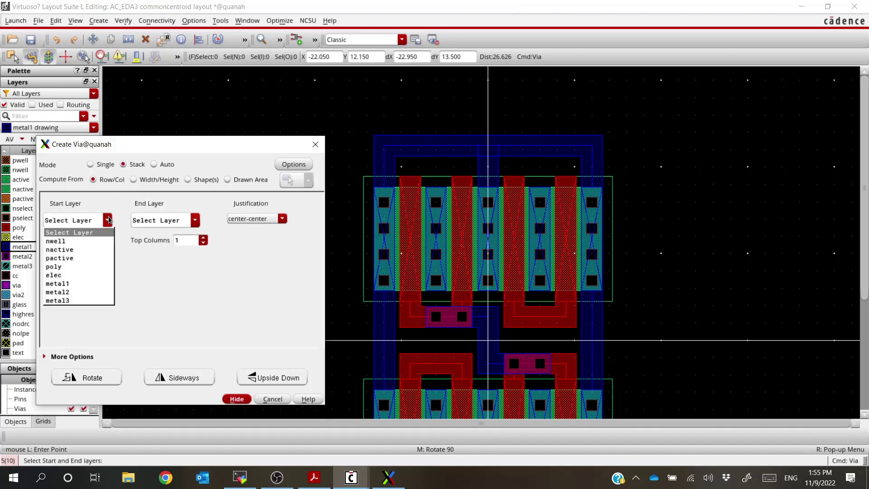
left_click(91, 269)
left_click(195, 220)
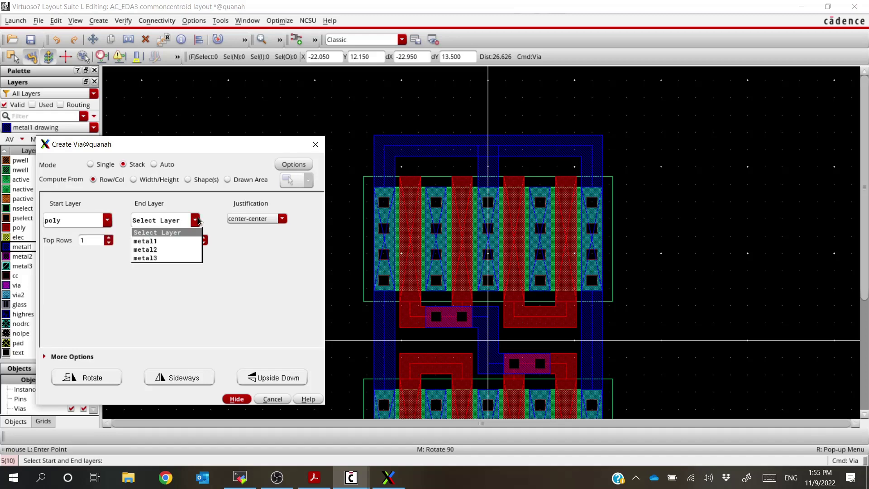
left_click(186, 251)
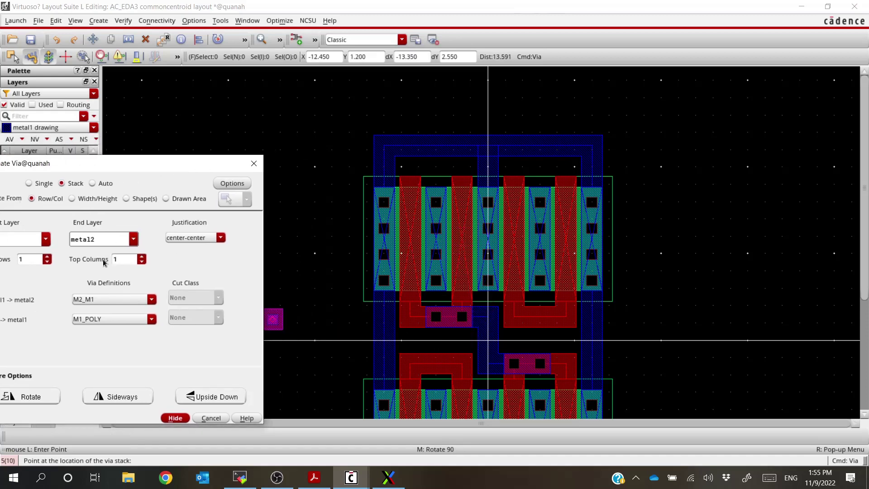
left_click(142, 256)
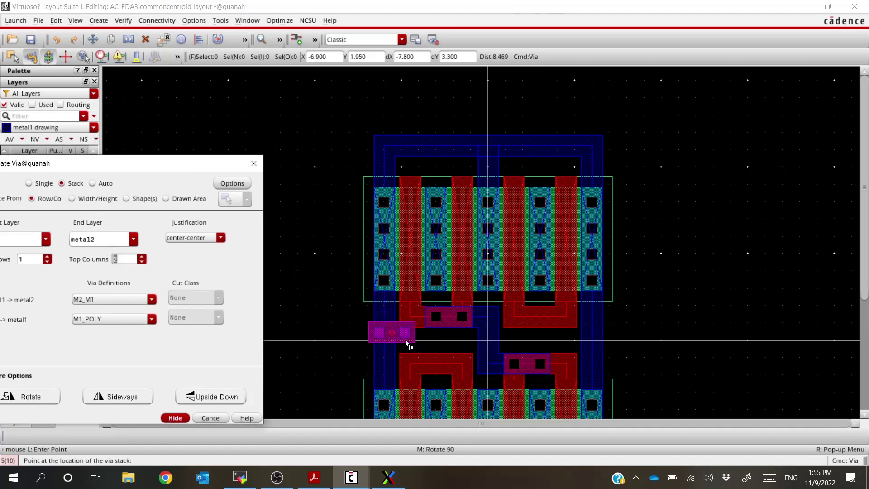
Place the poly-to-metal2 via stack on the lower-left and upper-right poly gate connections, flush with their inner edges.
scroll(442, 363, "up", 5, "ctrl")
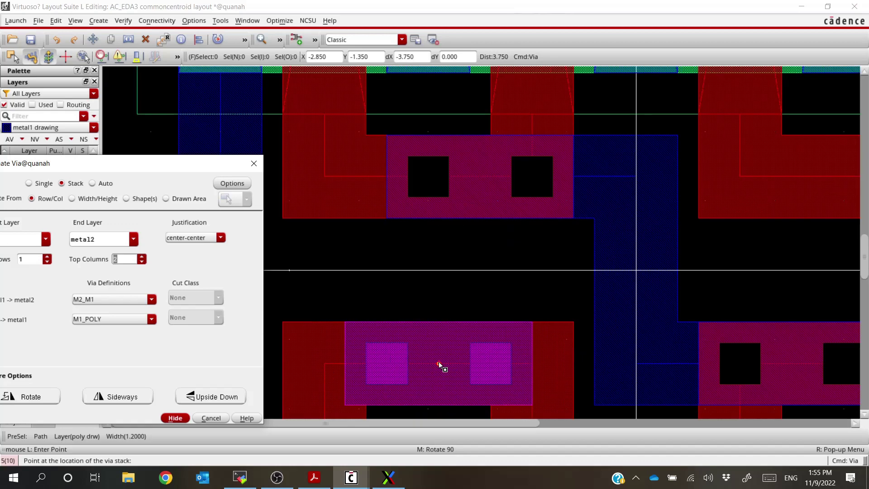
left_click(481, 363)
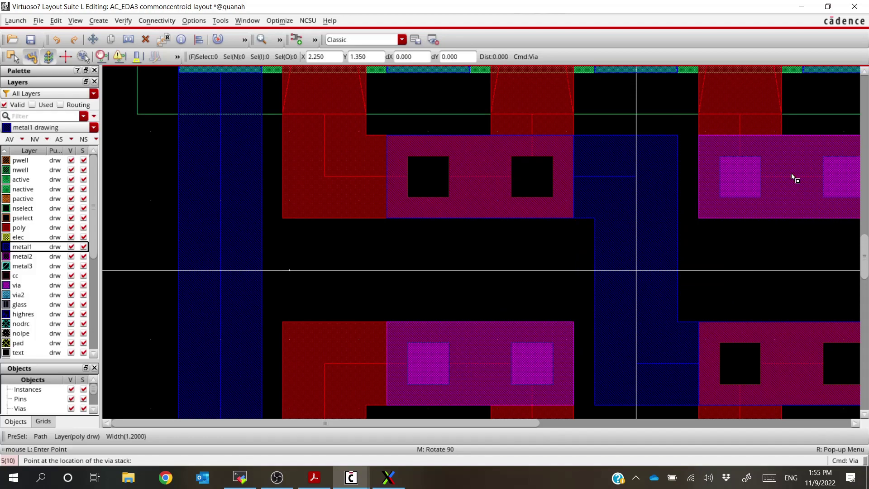
left_click(790, 185)
key("Escape")
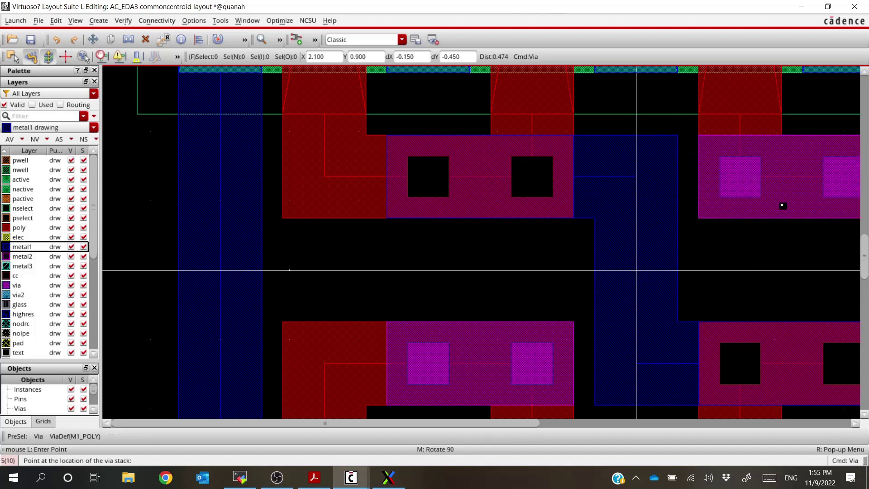
Run the DRC on the layout with the new via stacks and read the violated rules in the log.
left_click(123, 20)
left_click(131, 41)
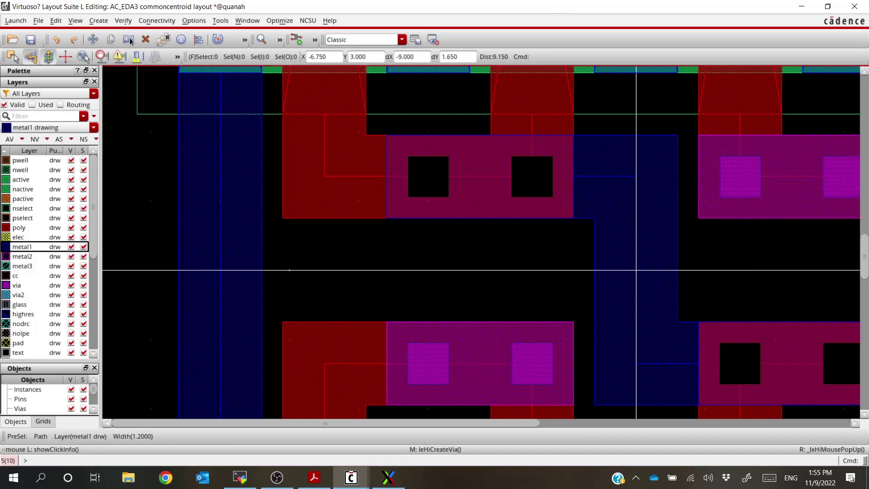
key("Return")
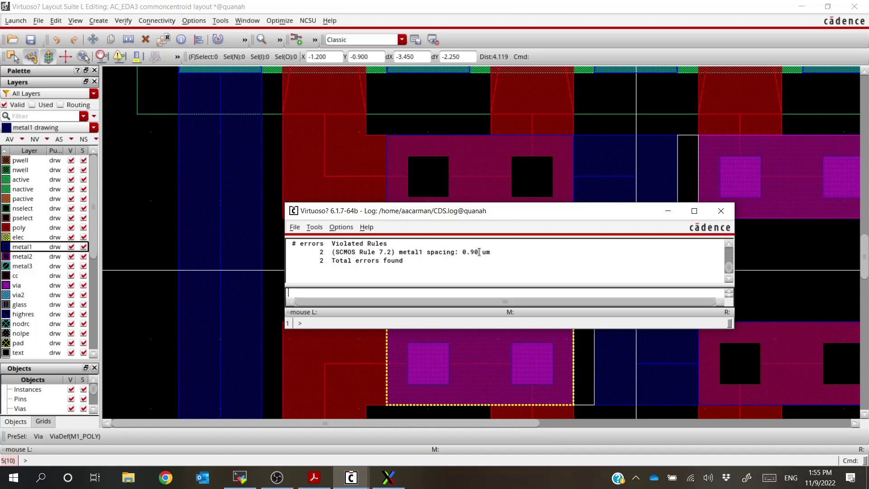
left_click(494, 333)
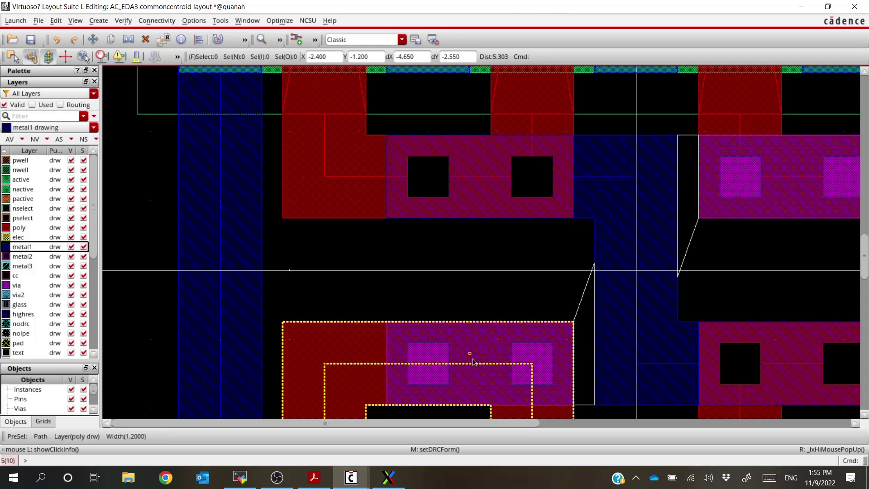
Move the lower-left via stack 0.75 µm left and the upper-right via stack 0.75 µm right, away from the central metal1 path.
scroll(518, 341, "down", 2, "ctrl")
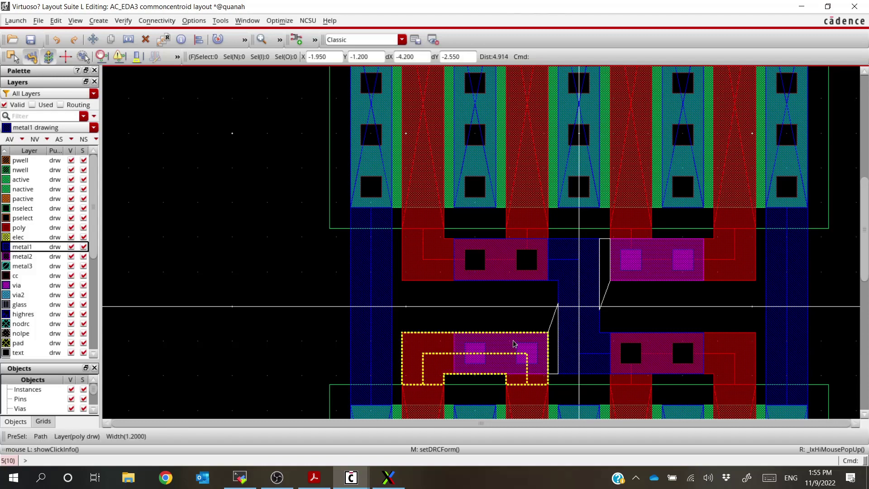
key("m")
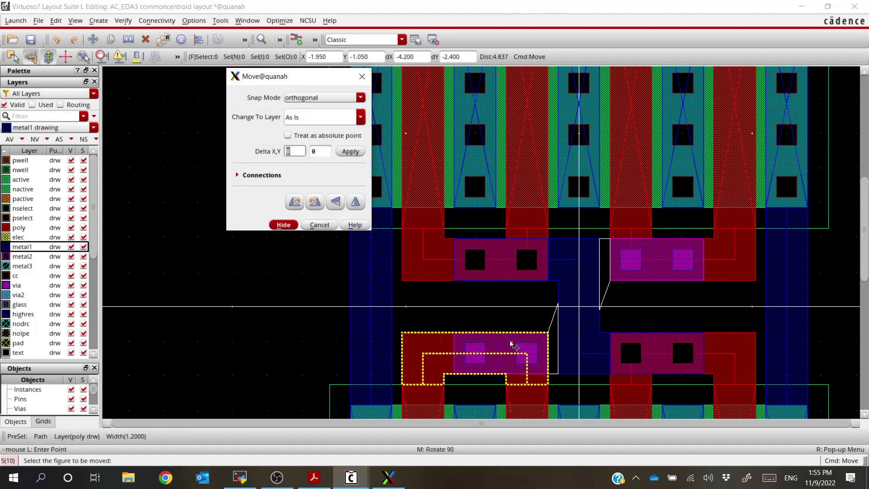
left_click(515, 342)
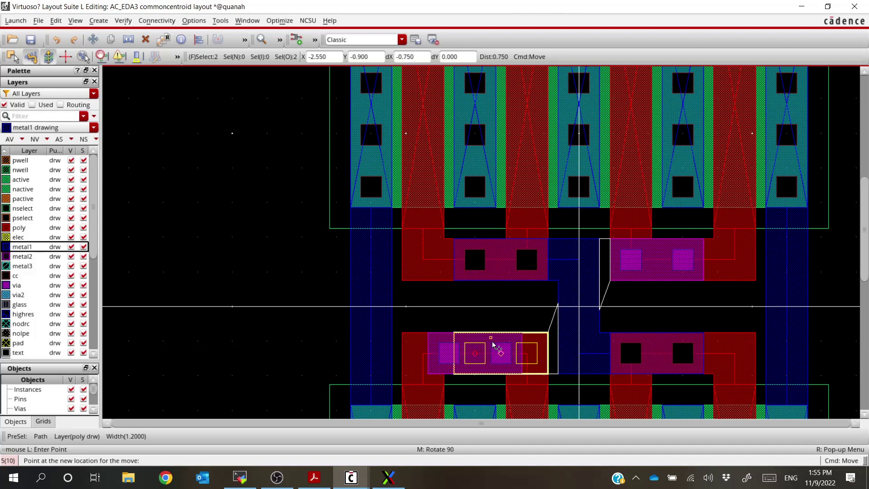
left_click(495, 345)
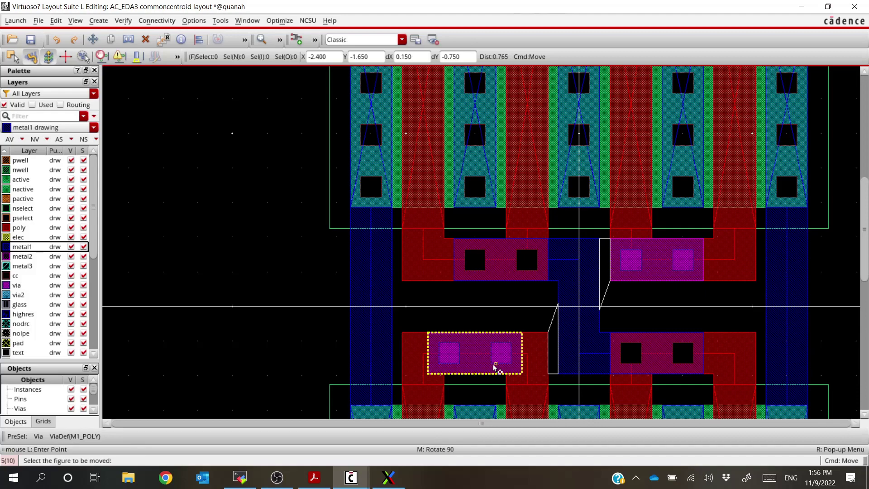
scroll(496, 371, "up", 1, "ctrl")
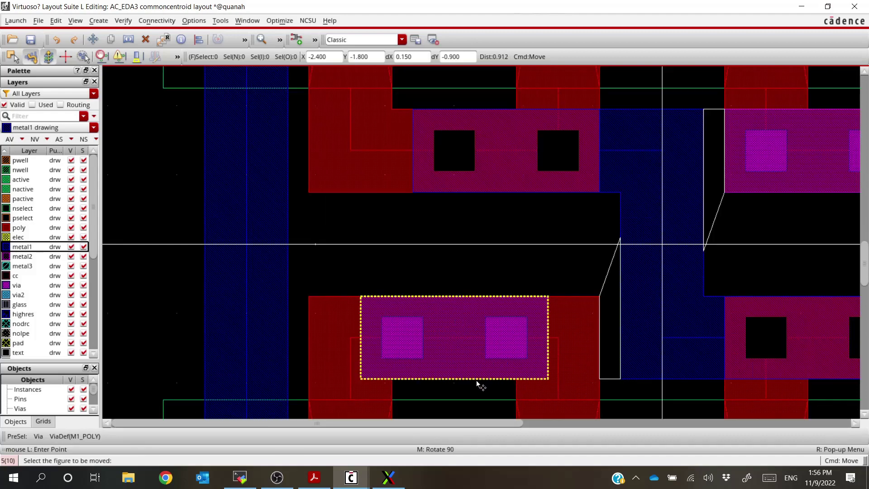
scroll(458, 396, "down", 1, "ctrl")
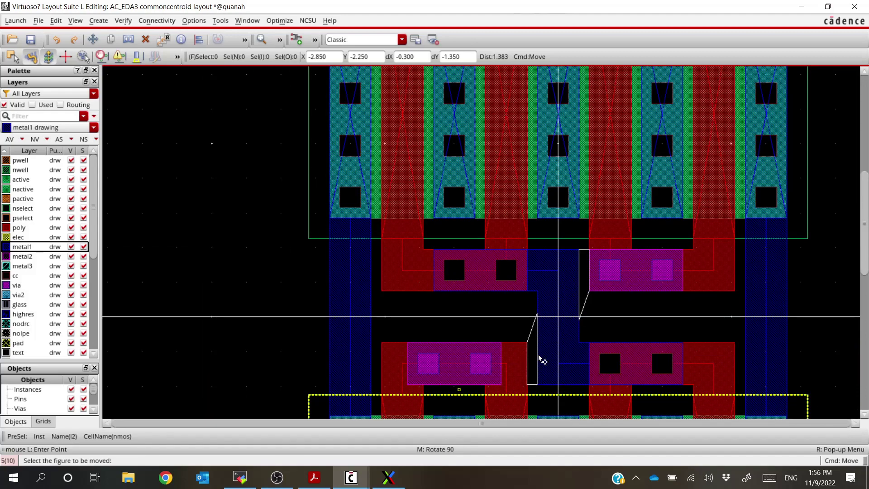
left_click(655, 263)
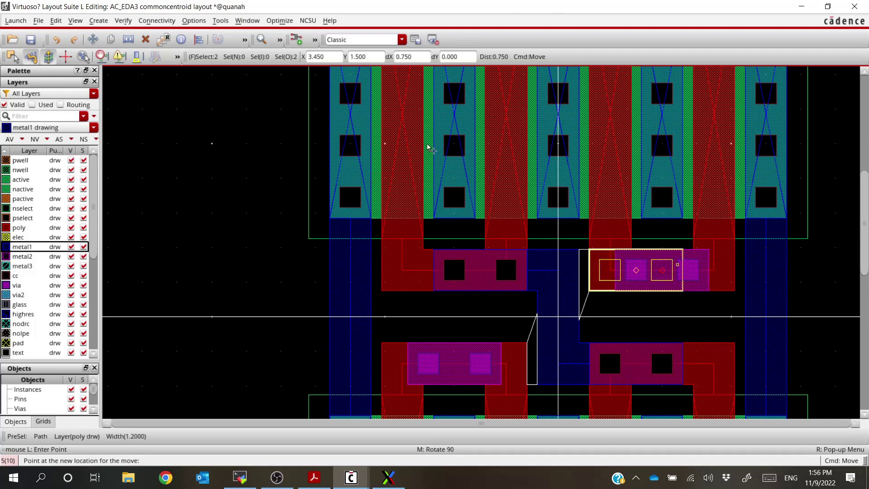
key("Escape")
Rerun the full DRC to check the metal1 spacing around the moved via stacks.
left_click(123, 21)
left_click(127, 42)
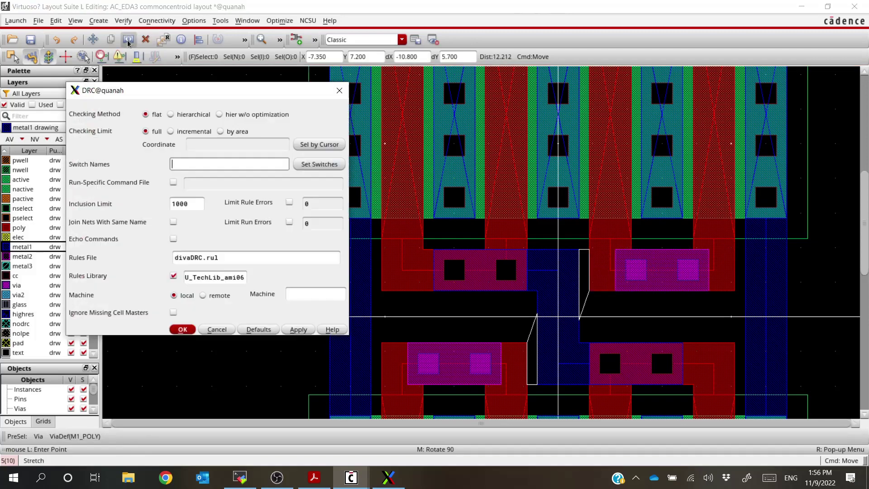
key("Escape")
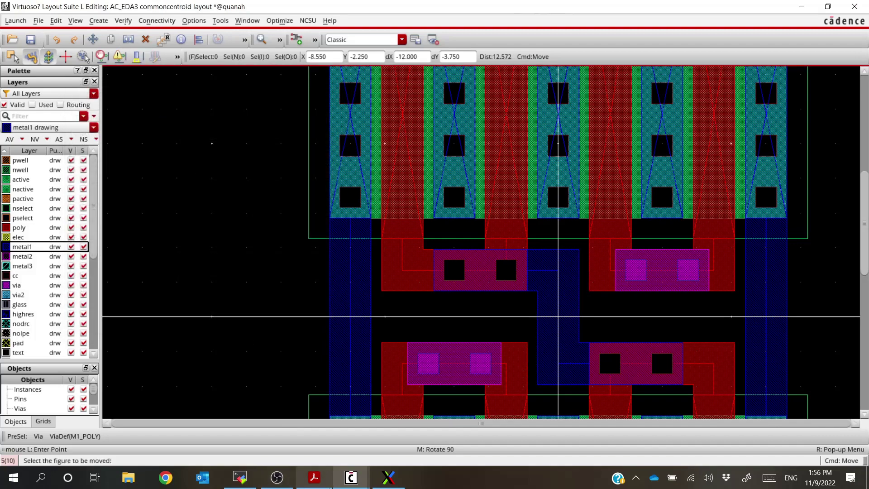
Move the upper-left metal1-to-poly via 0.75 µm left and the lower-right one 0.75 µm right, aligning them with the neighbouring via stacks.
left_click(491, 253)
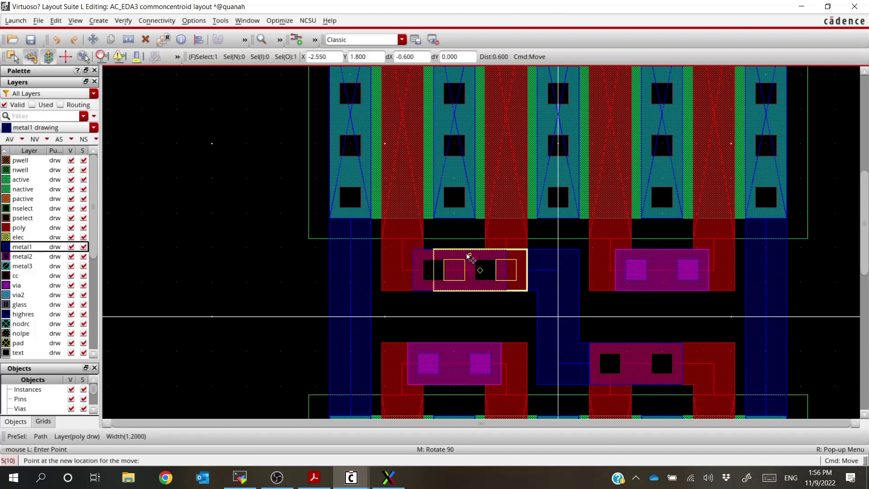
left_click(467, 255)
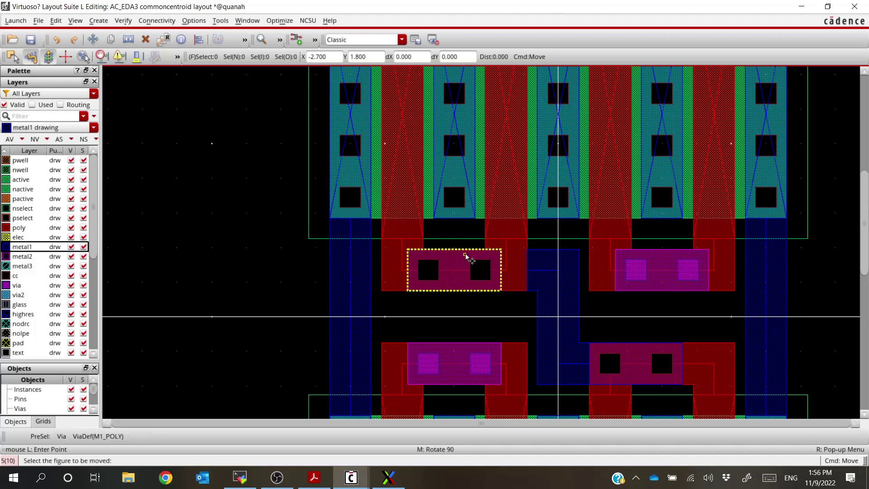
left_click(643, 350)
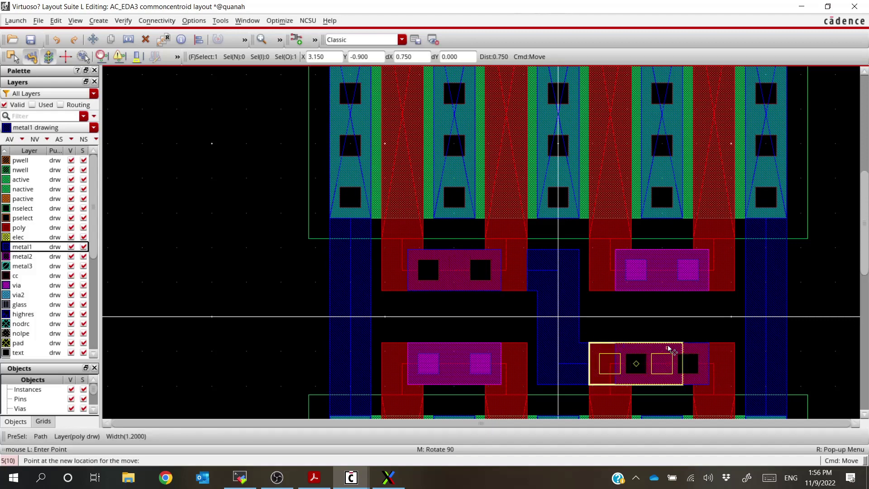
left_click(671, 349)
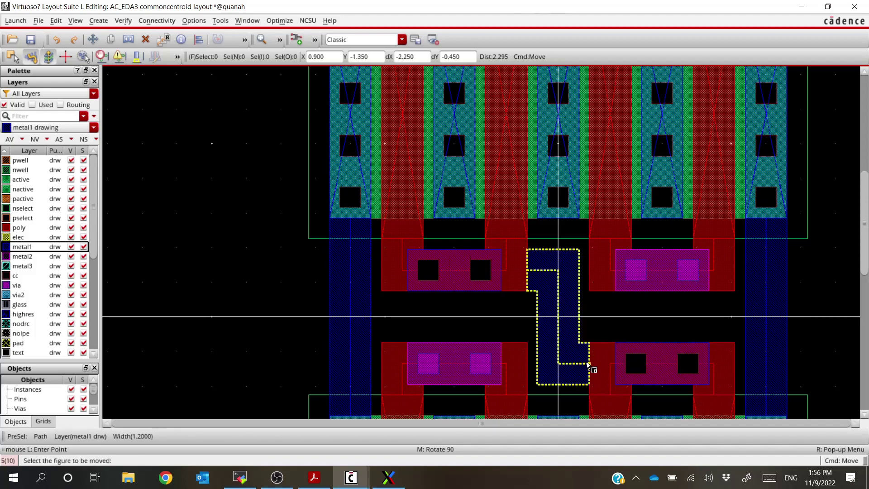
Stretch both ends of the central metal1 path to the inner edges of the moved metal1-to-poly vias.
key("s")
left_click(588, 364)
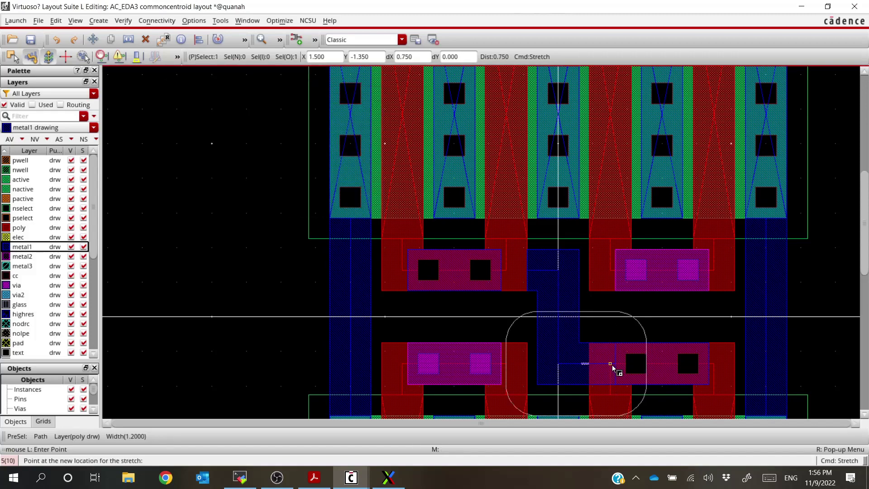
key("Escape")
left_click(528, 272)
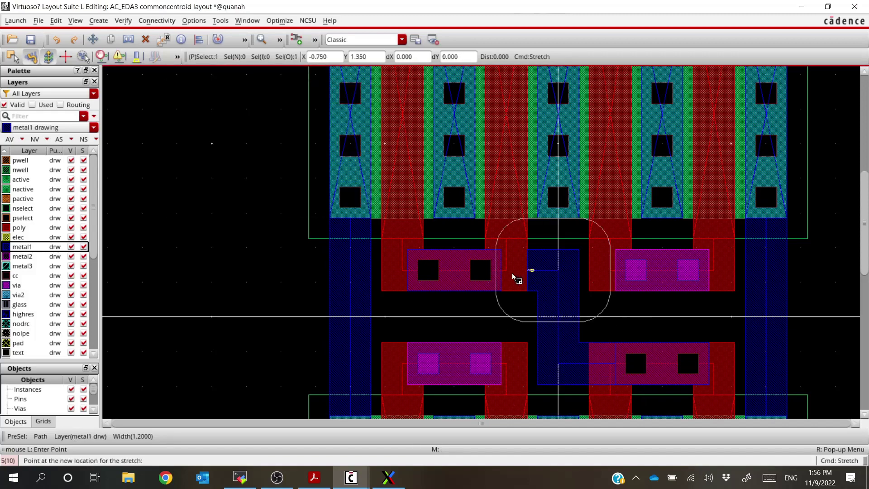
key("Escape")
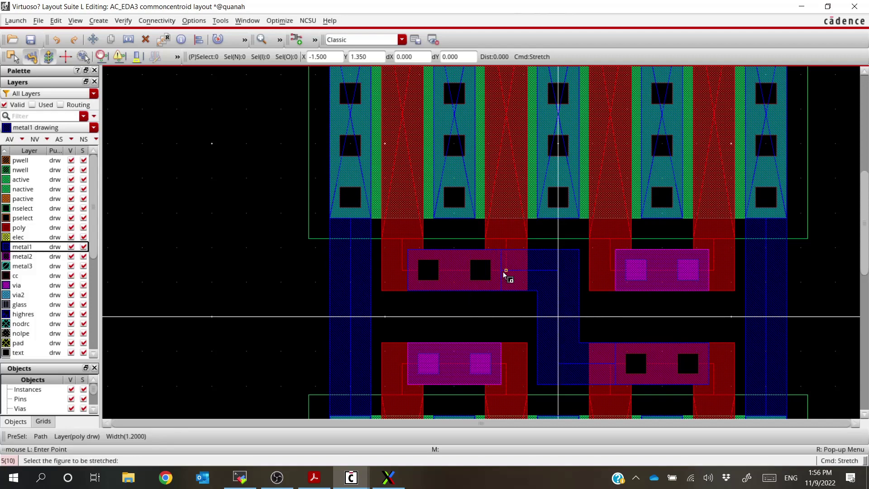
Run the full DRC on the stretched metal1 path and shifted vias, and read the error summary in the log.
left_click(124, 20)
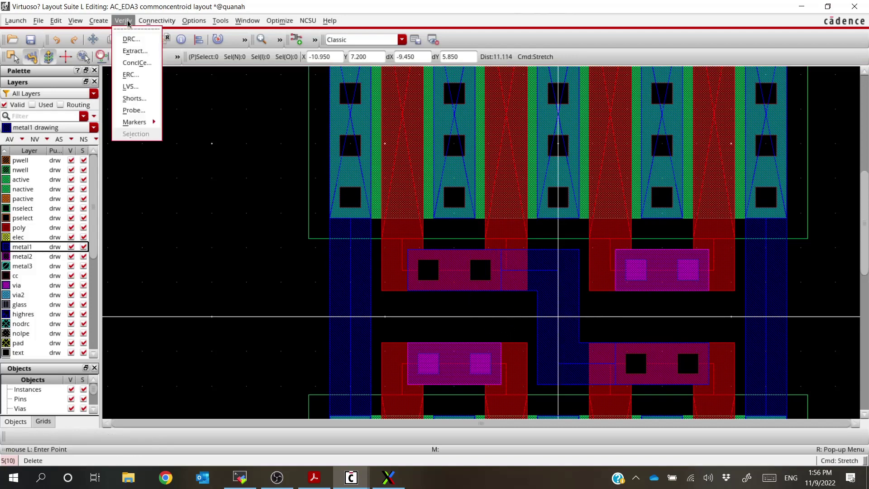
left_click(148, 44)
key("Escape")
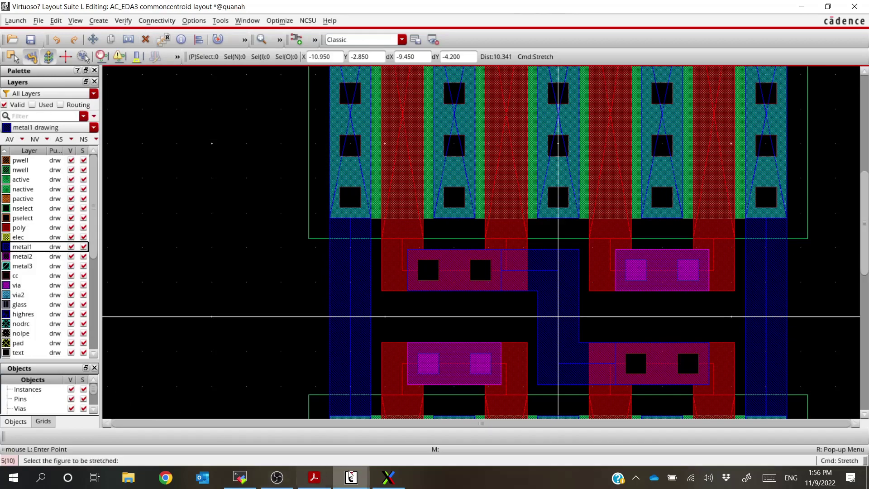
mouse_move(351, 475)
left_click(116, 433)
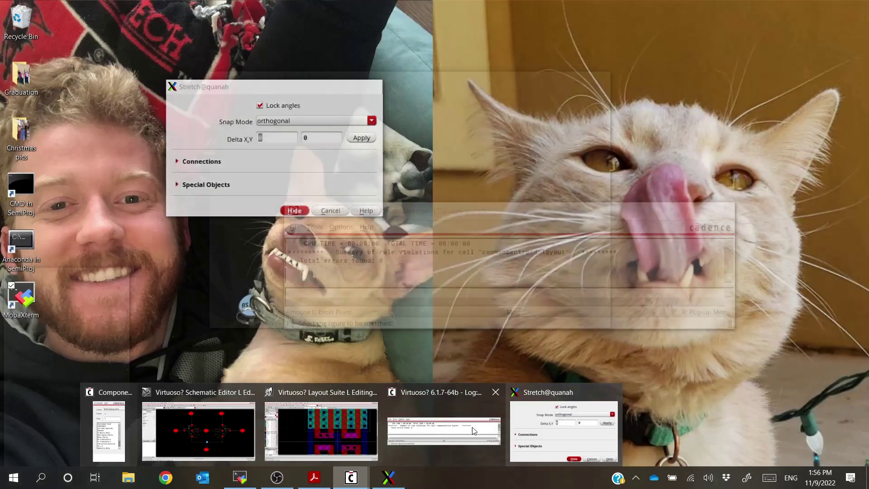
left_click(473, 430)
left_click(671, 208)
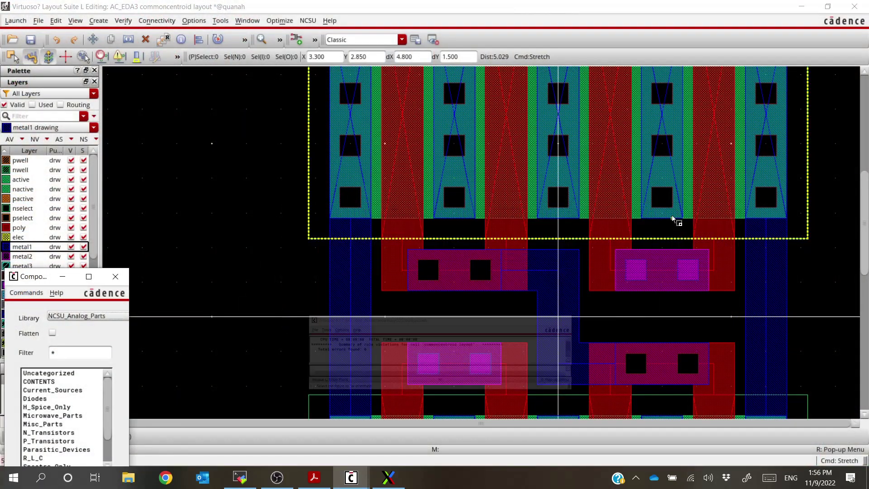
left_click(62, 276)
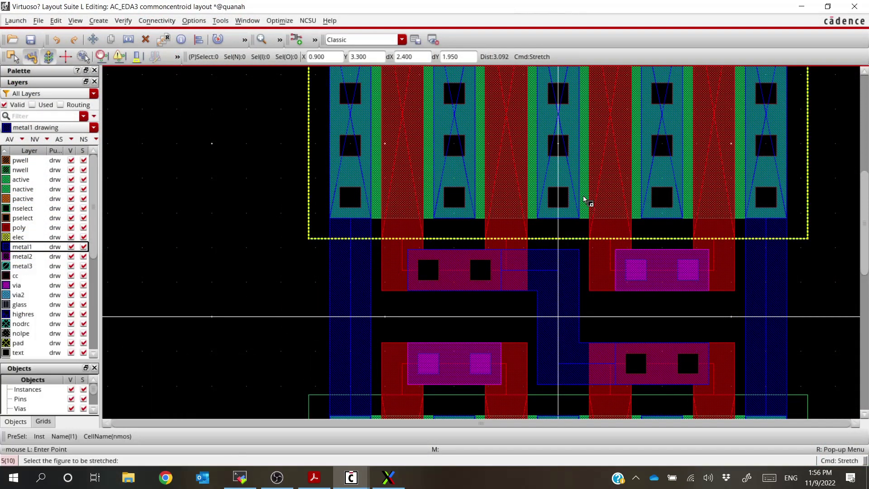
Draw a 1.2 µm wide metal2 path from the lower-left via stack through the center to the upper-right via stack.
left_click(20, 256)
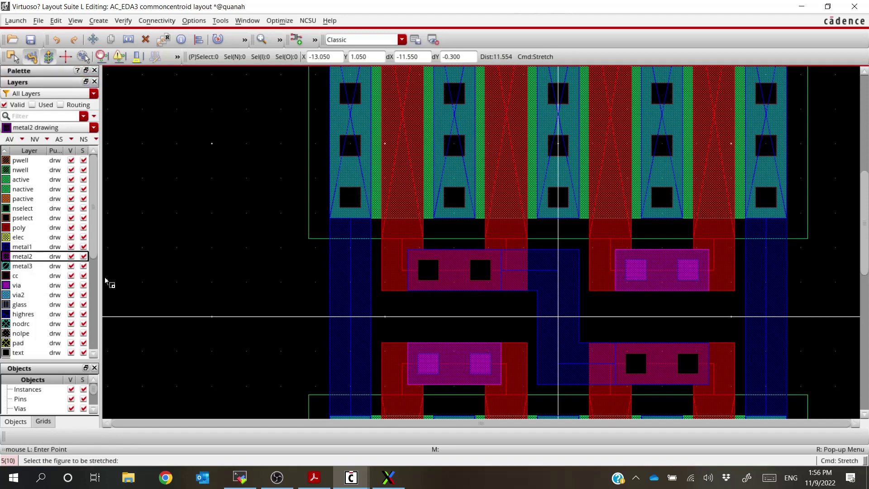
key("p")
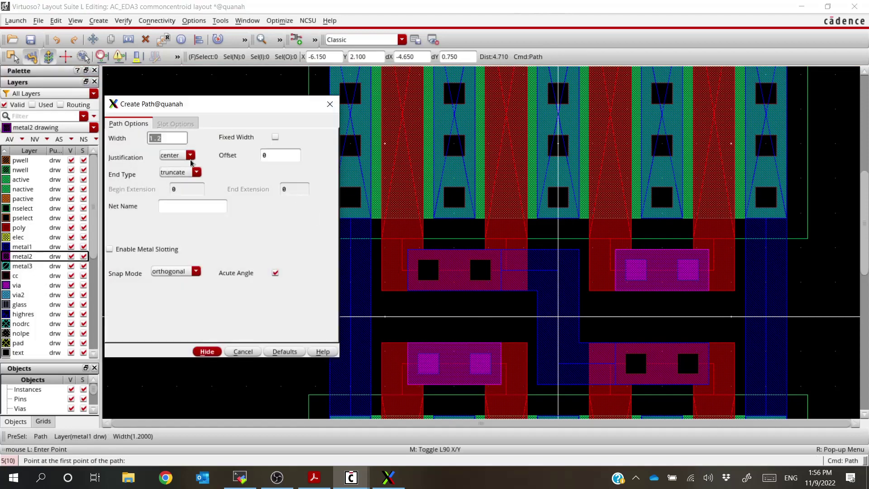
left_click(501, 364)
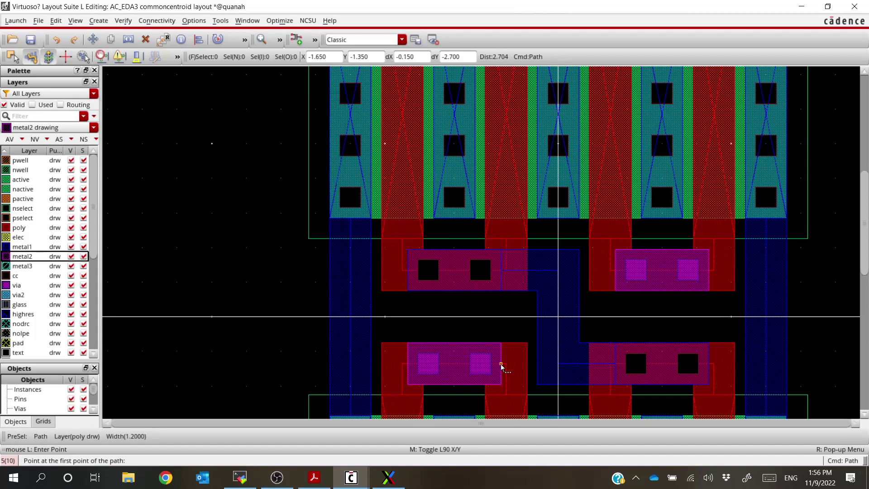
left_click(558, 270)
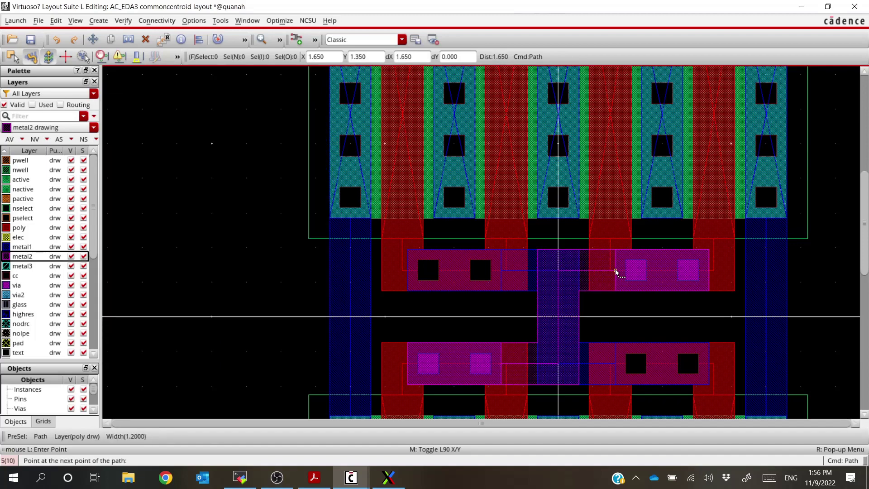
double_click(616, 271)
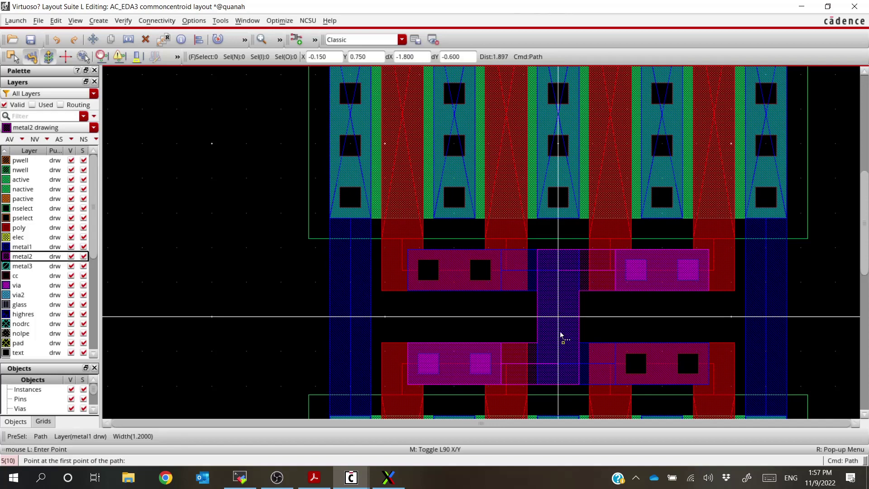
Run the full DRC with the new metal2 gate connection and read the rule violation summary in the log.
left_click(105, 22)
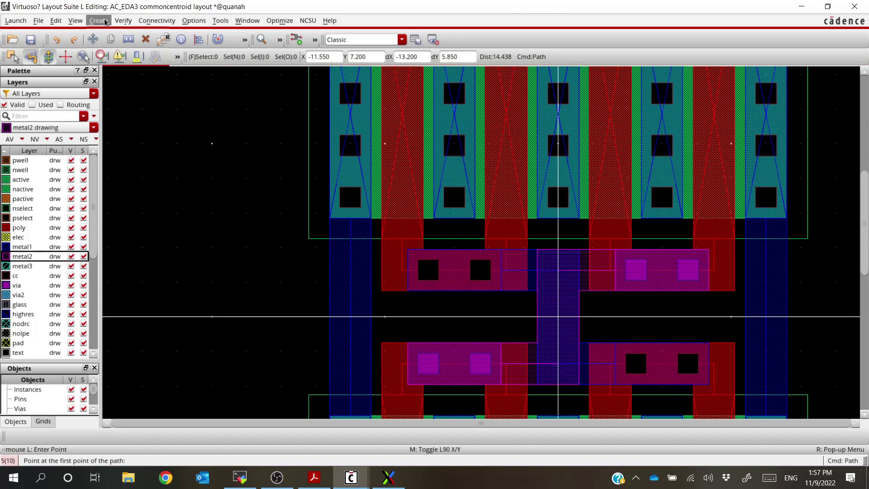
left_click(122, 21)
left_click(126, 40)
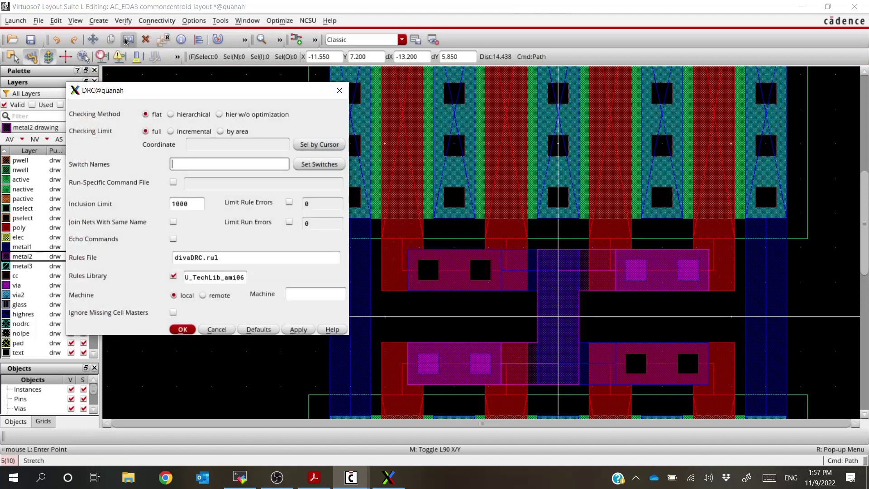
key("Escape")
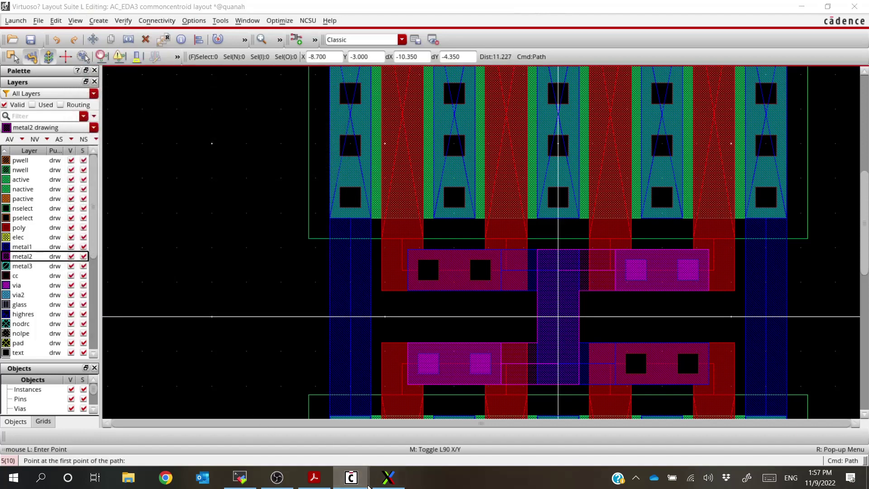
mouse_move(351, 478)
left_click(481, 447)
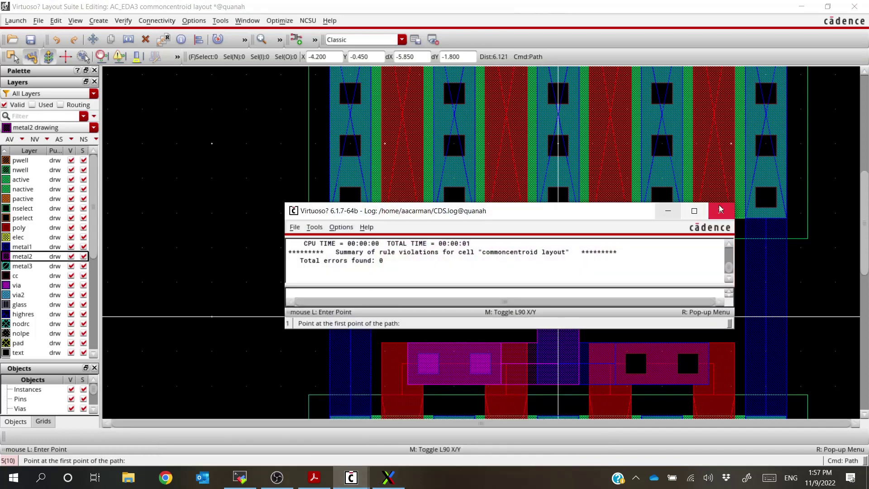
left_click(666, 210)
Switch to Layout examples.pdf in Adobe Acrobat and study the common-centroid example's gate crossing and D0/D1 drain routing, then return to the layout.
scroll(491, 294, "down", 3, "ctrl")
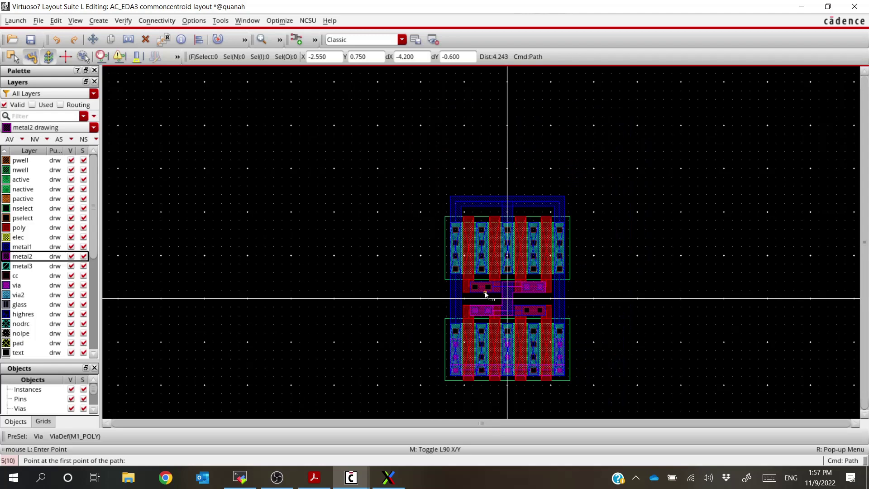
scroll(485, 292, "up", 4, "ctrl")
scroll(501, 307, "down", 2, "ctrl")
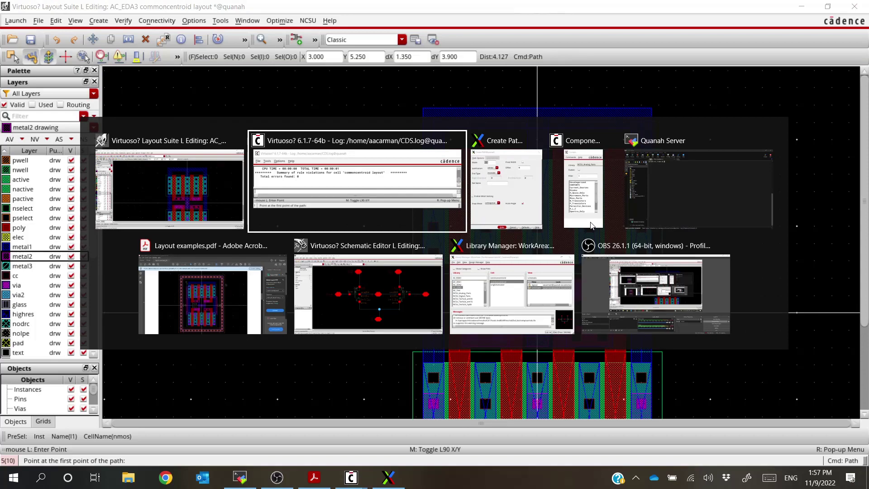
key("alt+Tab")
key("alt+Tab")
key("alt+Tab")
key("alt+Tab")
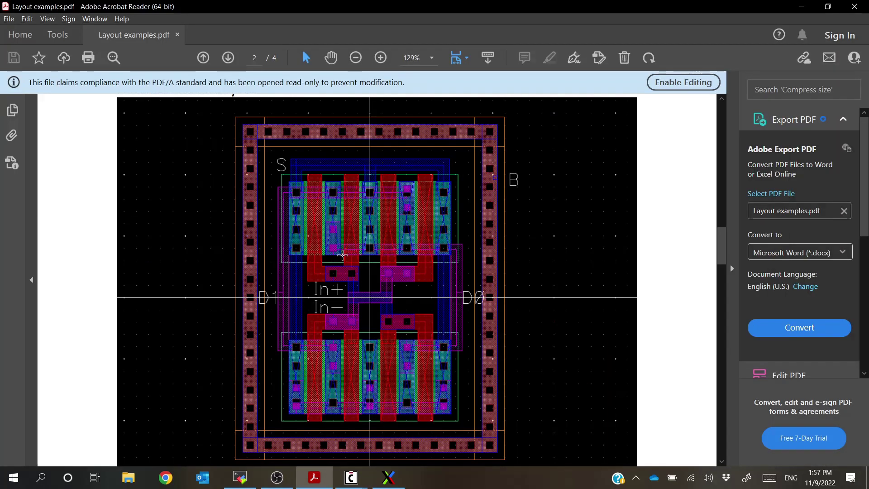
scroll(342, 253, "up", 2, "ctrl")
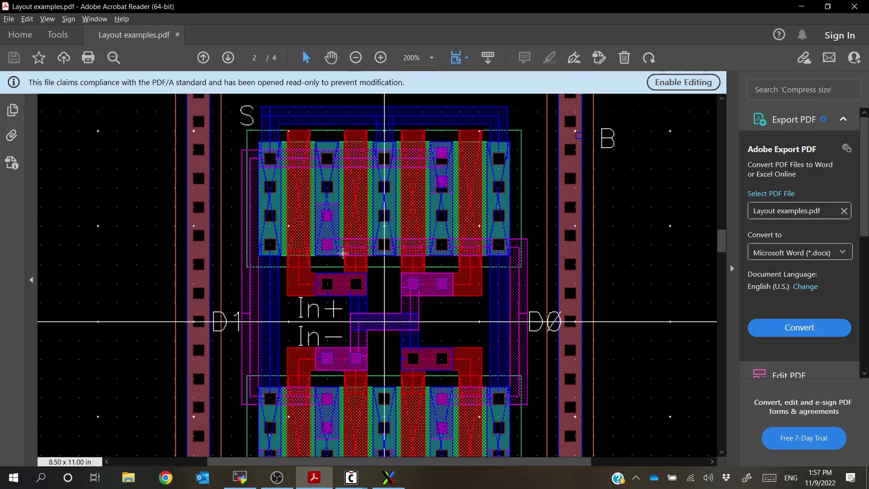
scroll(373, 278, "down", 1)
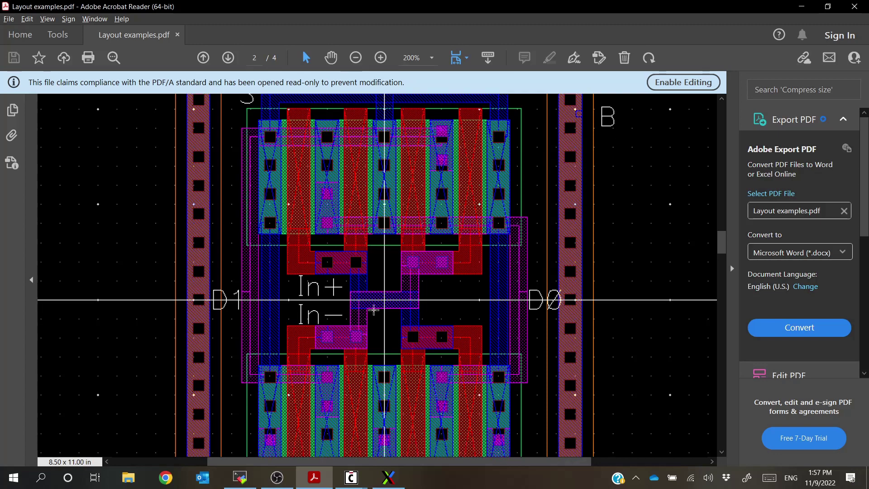
scroll(356, 357, "up", 1)
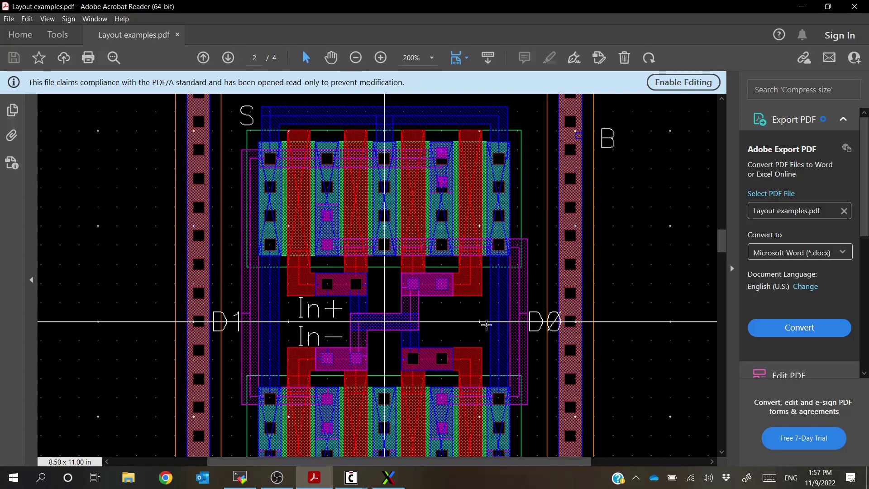
key("alt+Tab")
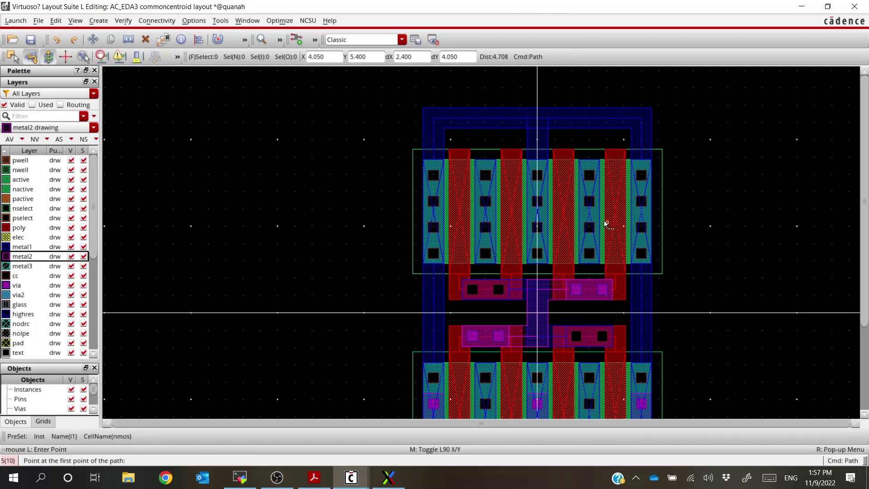
With metal2 as the drawing layer, examine the source and drain contacts of both transistor rows to plan the drain routing.
left_click(30, 258)
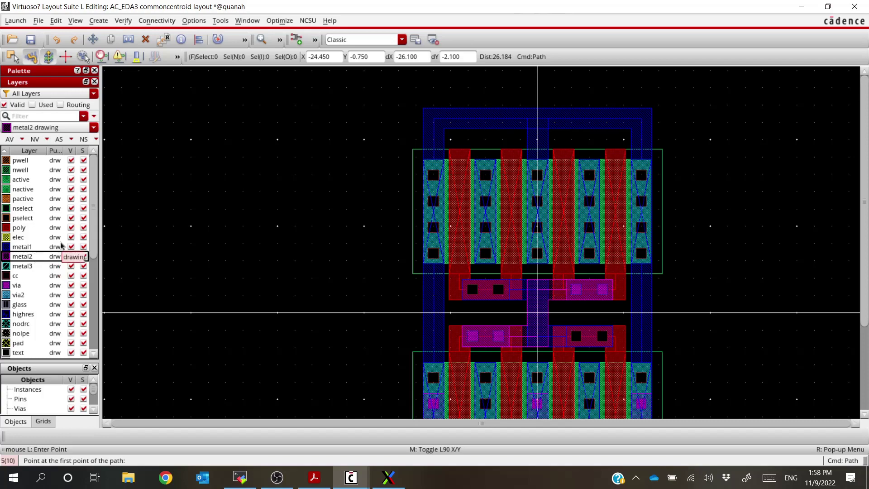
scroll(35, 259, "down", 1)
scroll(530, 271, "down", 1, "ctrl")
scroll(538, 324, "up", 1, "ctrl")
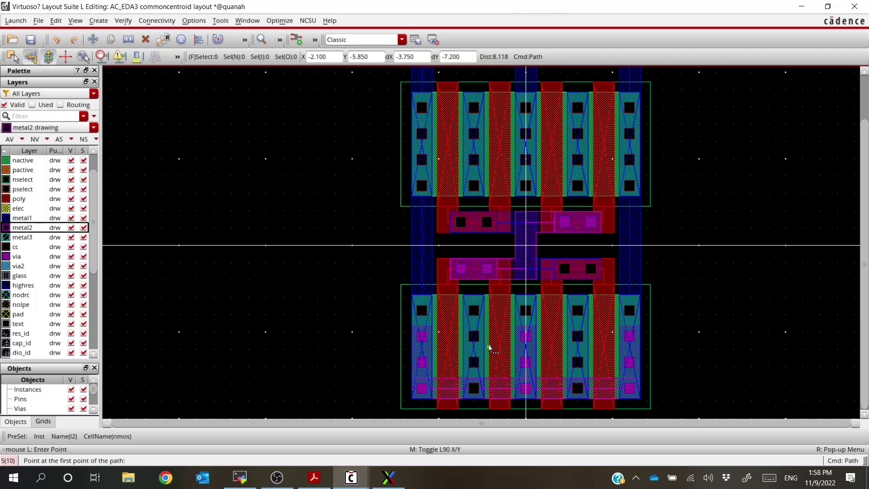
scroll(490, 348, "up", 1, "ctrl")
scroll(489, 348, "down", 2, "ctrl")
scroll(507, 285, "up", 1, "ctrl")
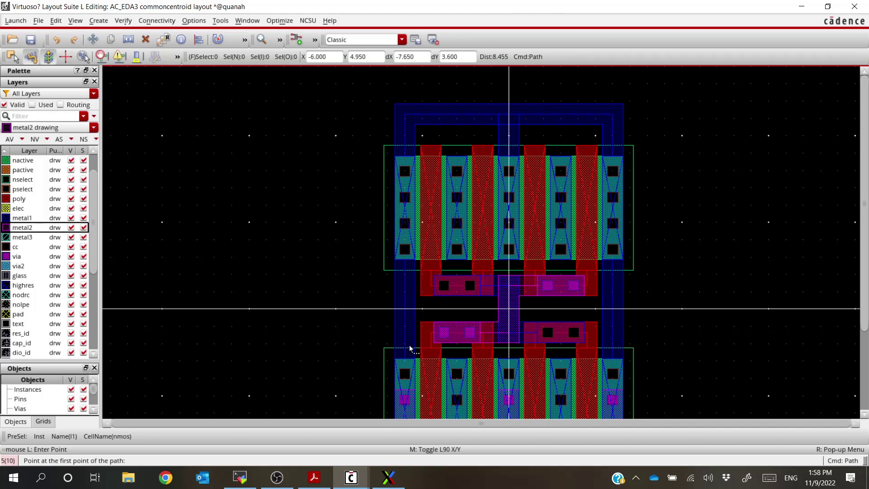
scroll(408, 371, "down", 1, "ctrl")
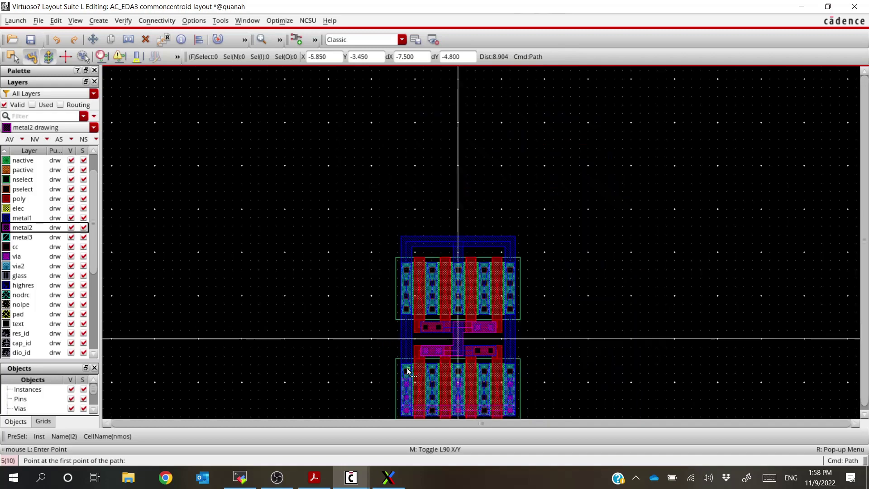
scroll(408, 371, "up", 2, "ctrl")
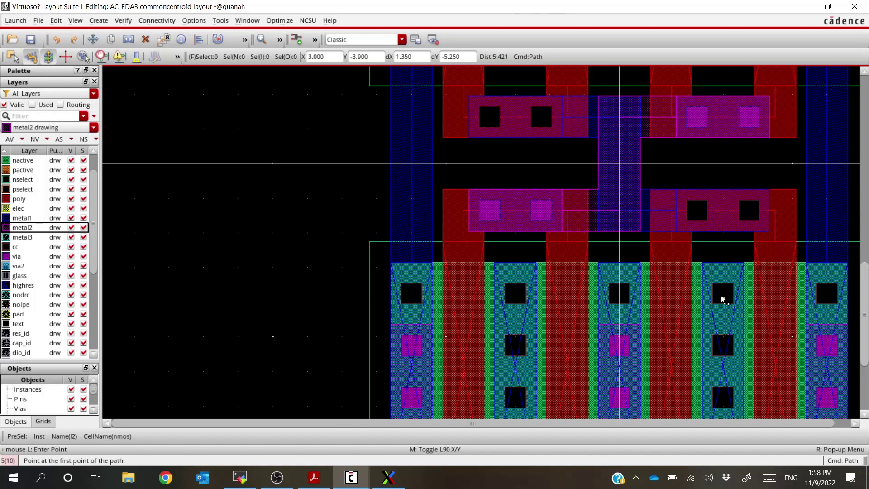
scroll(722, 299, "down", 2, "ctrl")
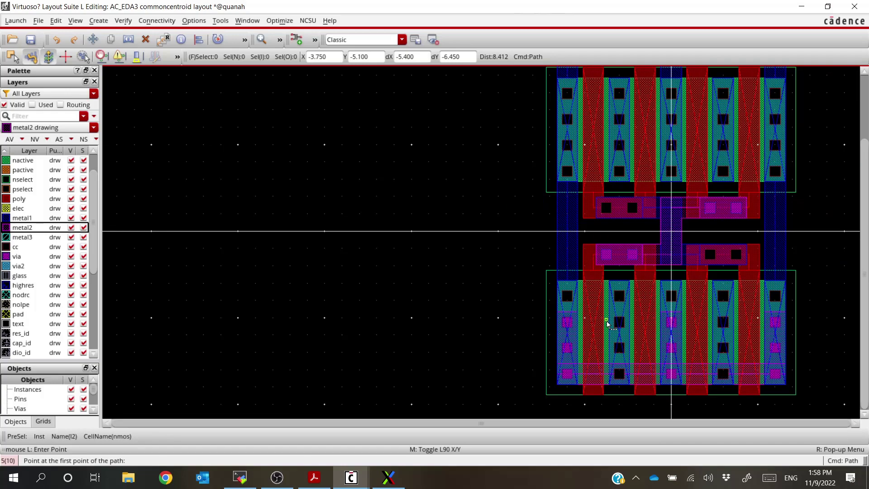
scroll(611, 285, "up", 2)
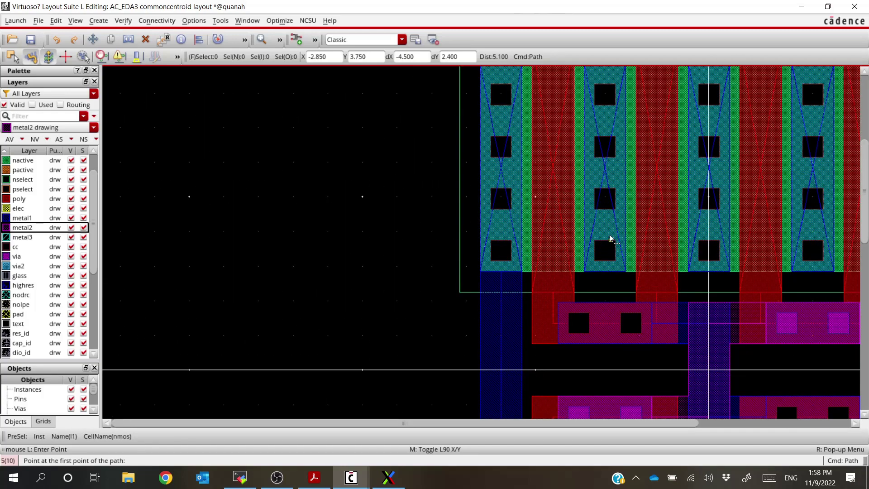
Set up a via stack from metal1 to metal2 with 4 rows and 1 column, computed from row and column counts.
scroll(602, 222, "down", 2)
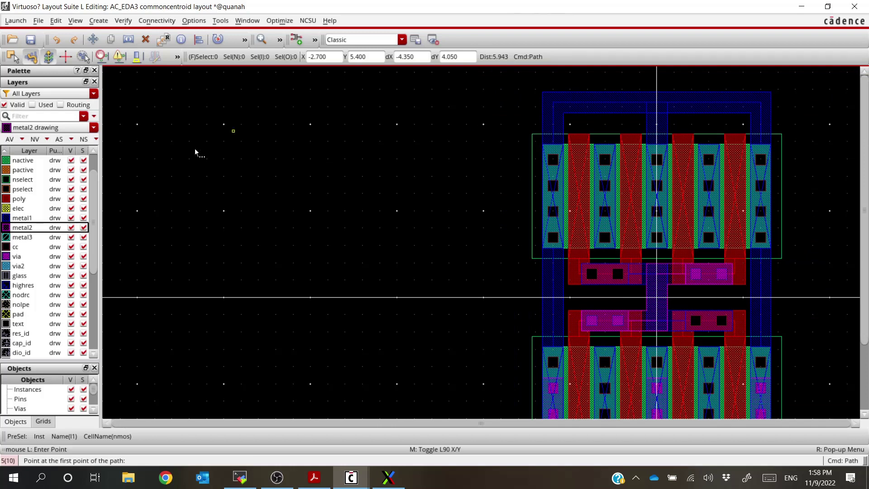
left_click(98, 20)
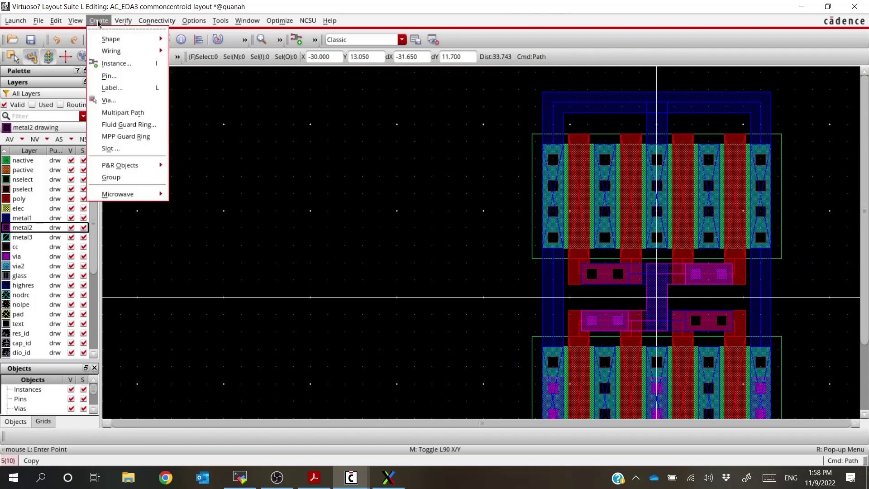
left_click(113, 96)
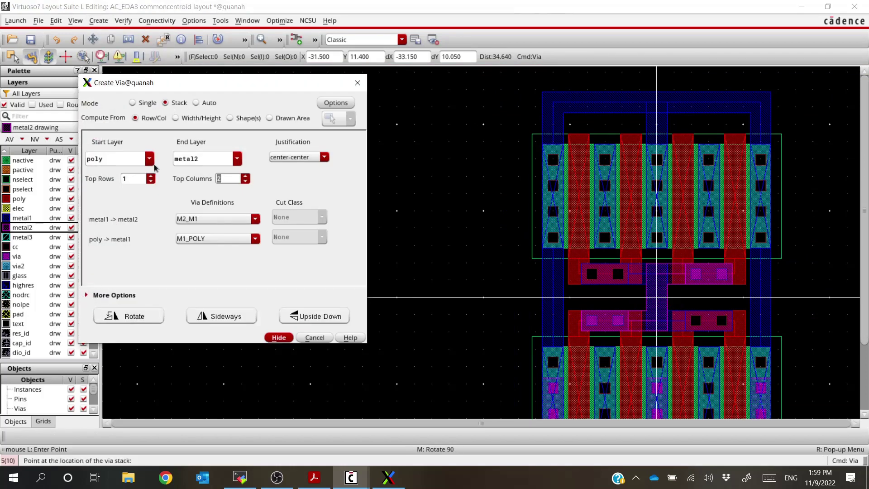
left_click(150, 159)
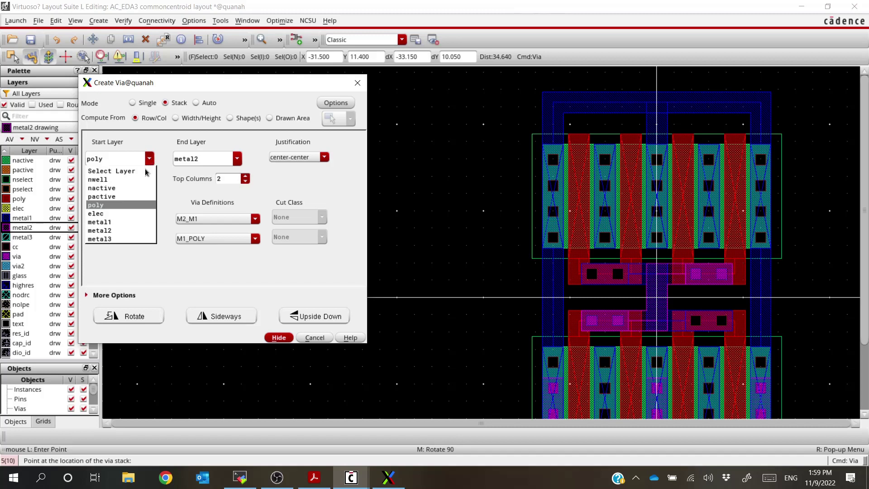
left_click(123, 222)
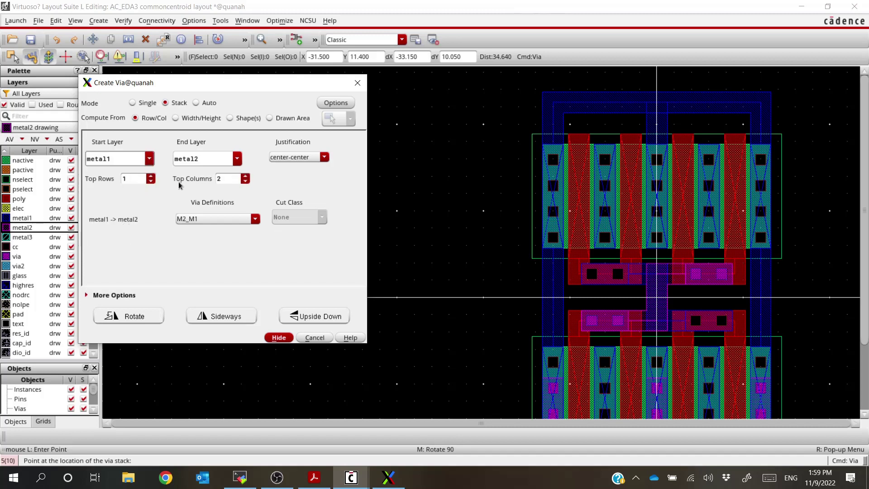
left_click(151, 176)
left_click(151, 176)
left_click(150, 176)
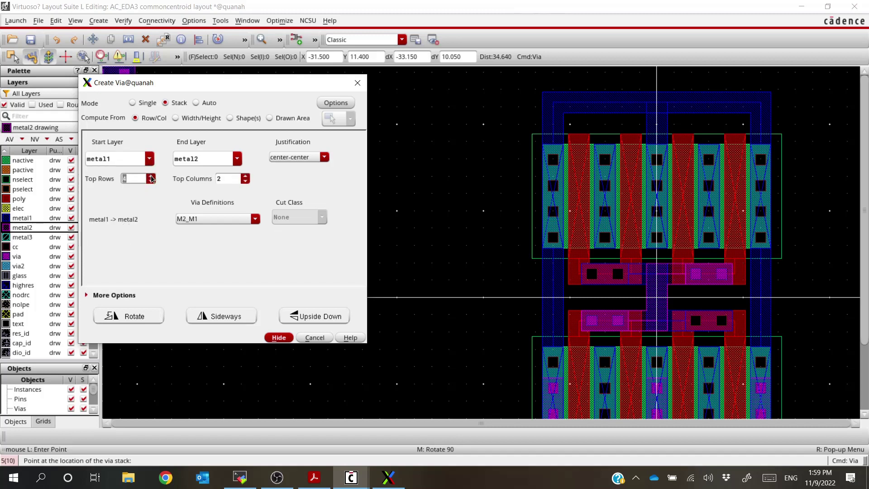
left_click(246, 181)
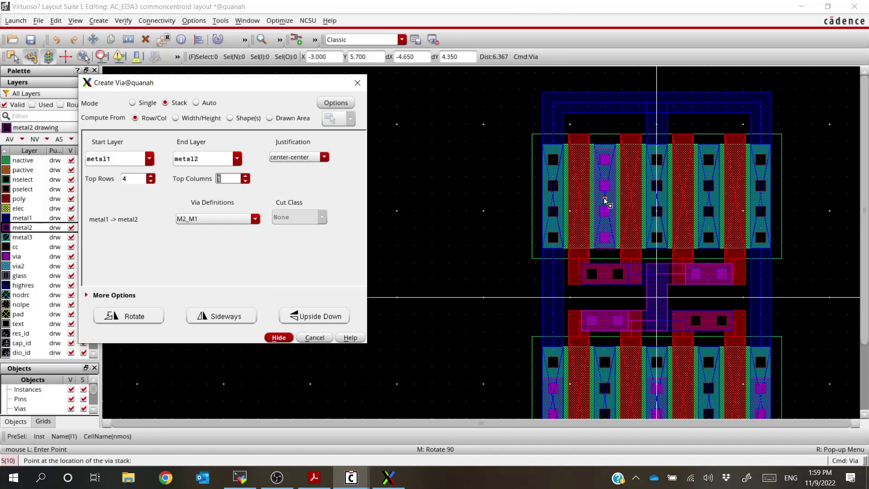
Place the four-cut metal1-to-metal2 via array over the second contact column of the upper transistor row and end via placement.
key("F3")
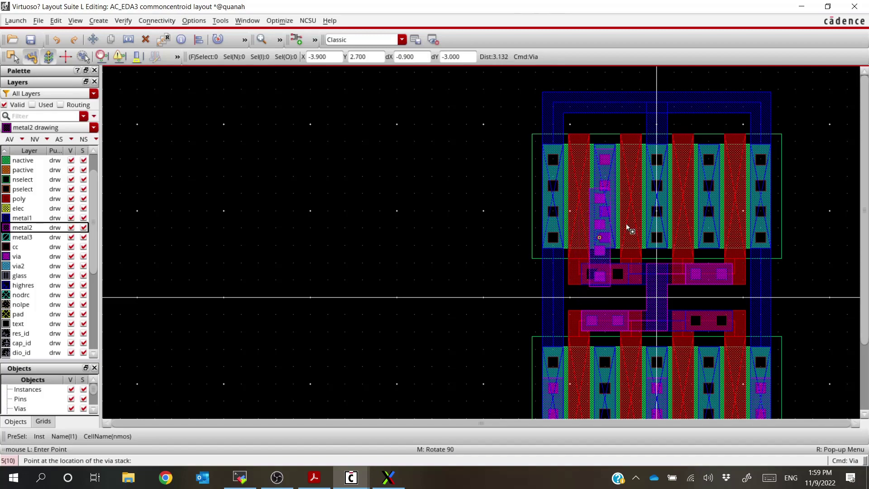
scroll(638, 230, "down", 1)
scroll(659, 308, "up", 1)
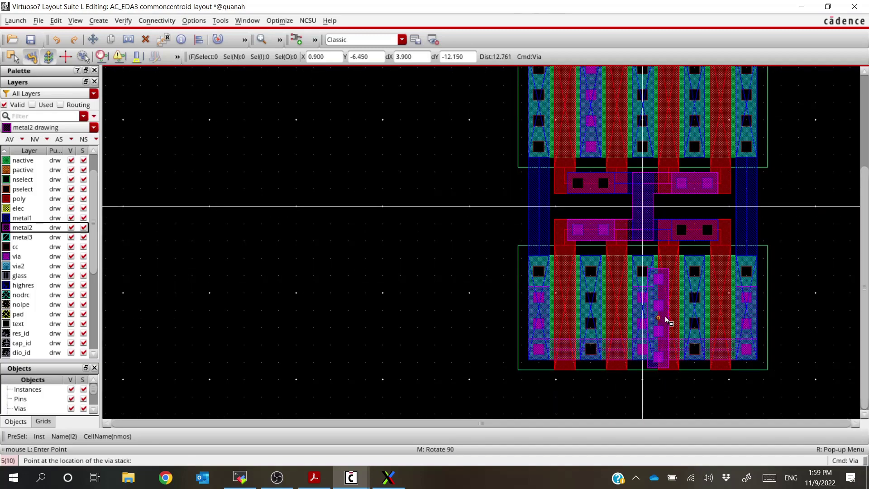
scroll(697, 310, "up", 2)
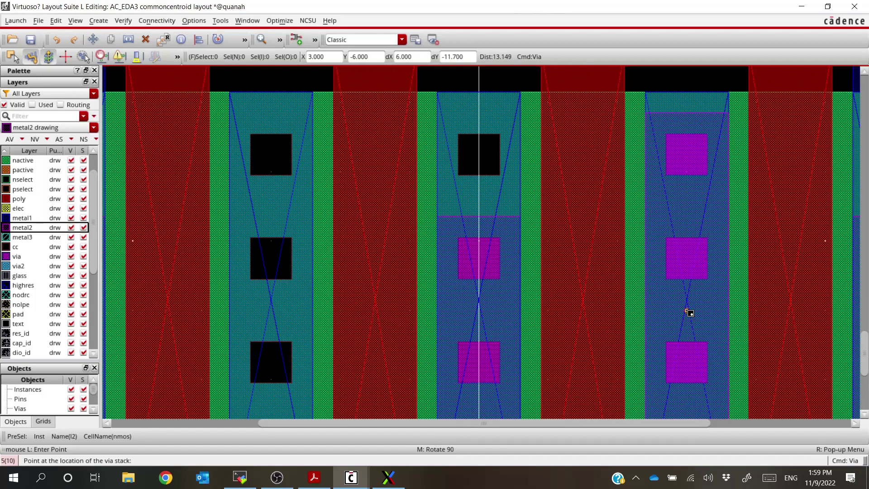
scroll(690, 312, "down", 1)
key("Escape")
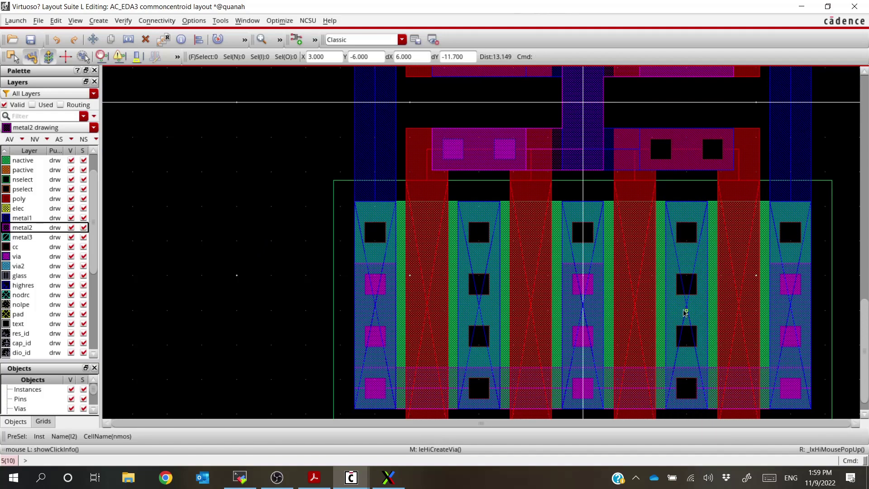
Draw a 1.2 µm wide metal2 path from the new via array left to the outer column, down to the lower row and right to its center column's top contact.
scroll(716, 389, "down", 1)
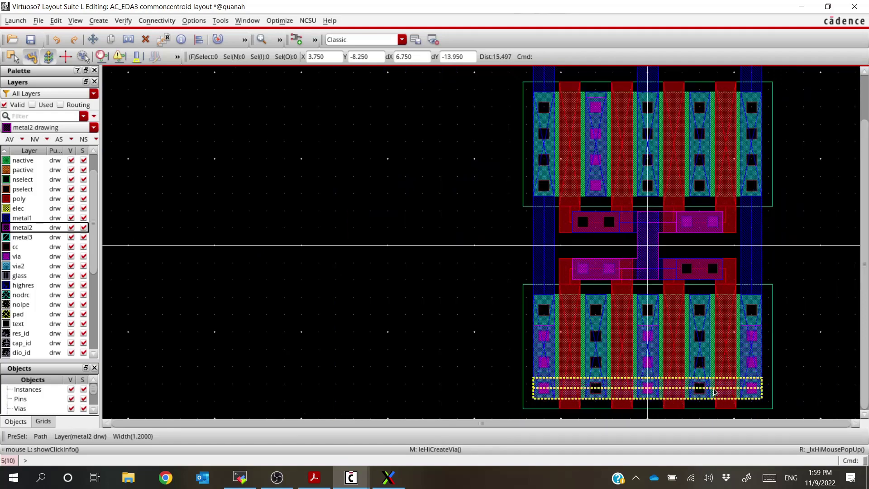
scroll(624, 241, "down", 1)
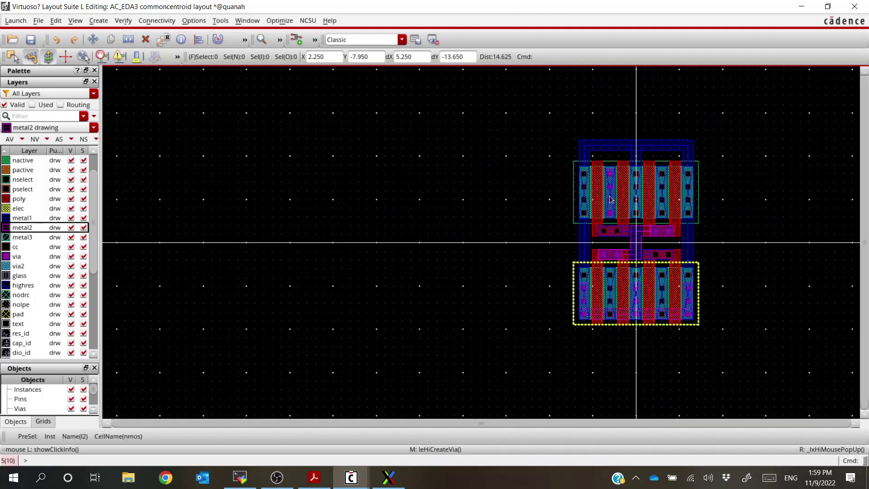
scroll(612, 199, "up", 2)
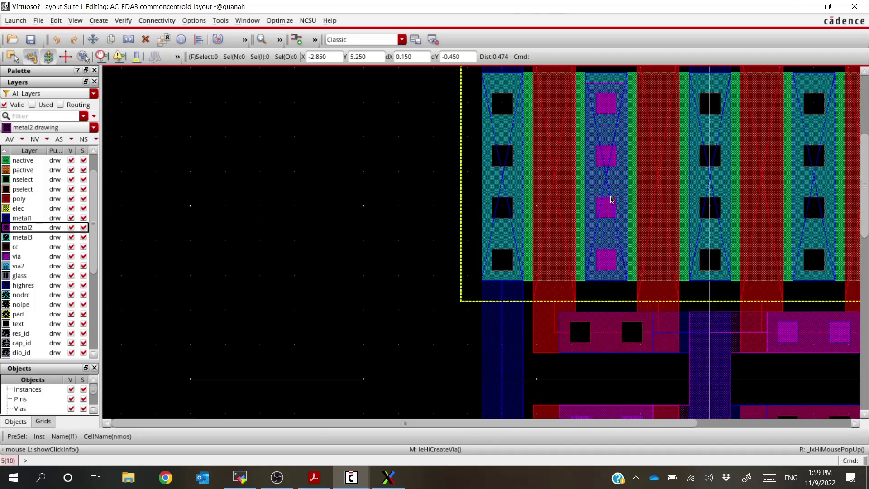
left_click(20, 229)
key("p")
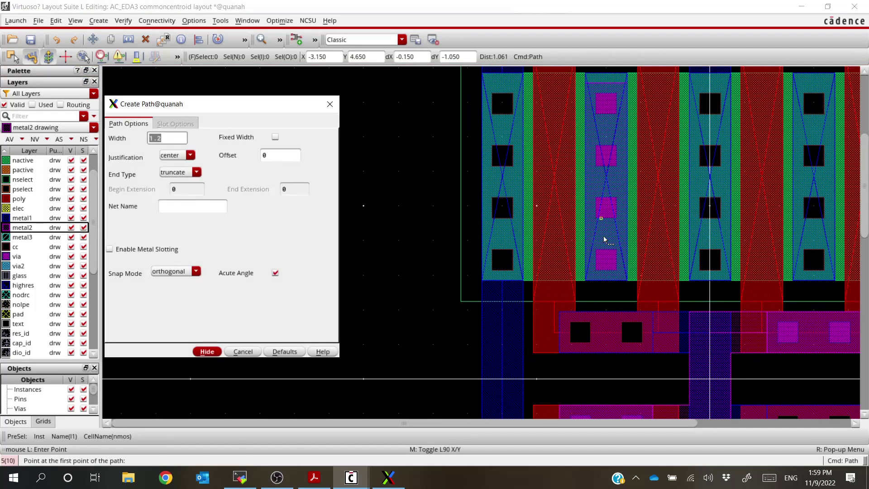
left_click(607, 211)
scroll(520, 214, "down", 2)
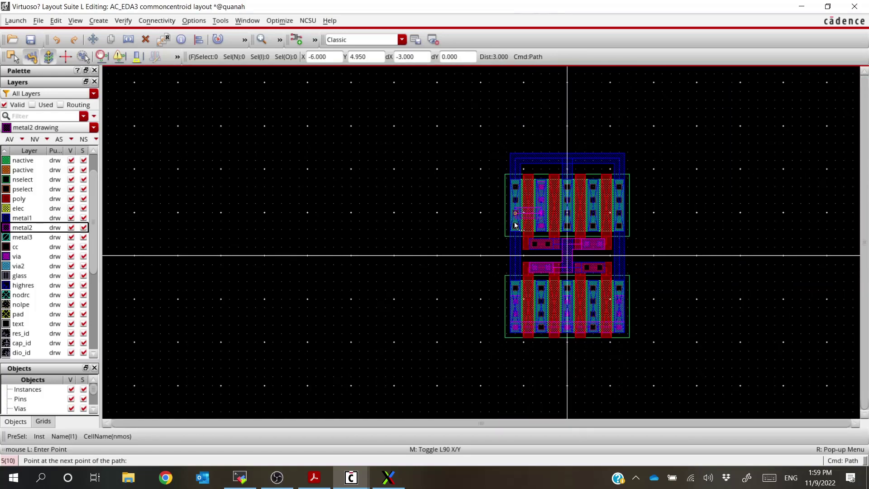
left_click(515, 225)
scroll(515, 262, "up", 1)
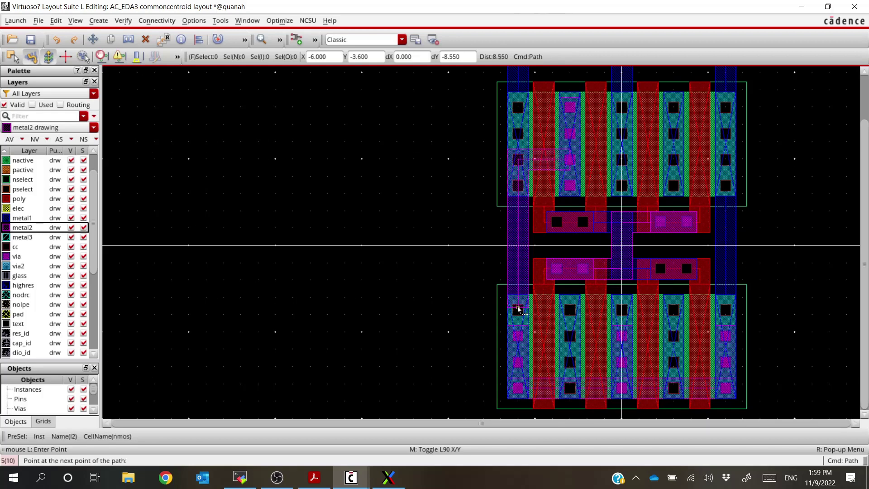
left_click(519, 311)
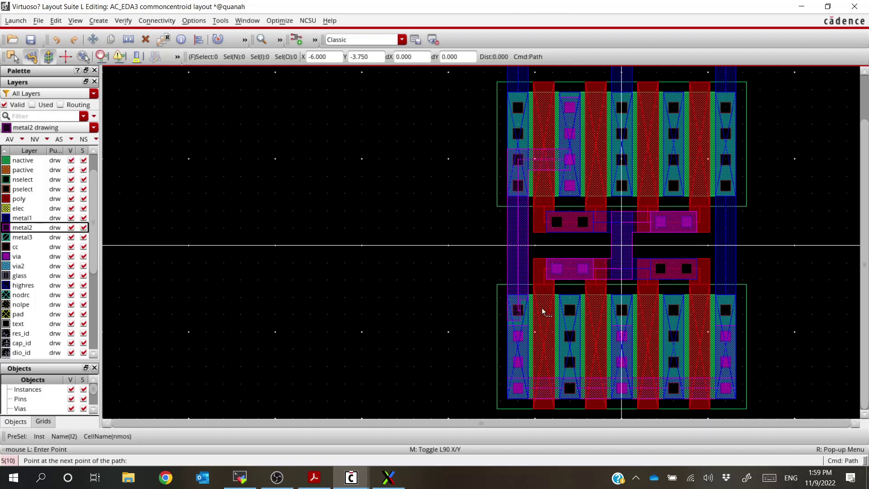
double_click(622, 312)
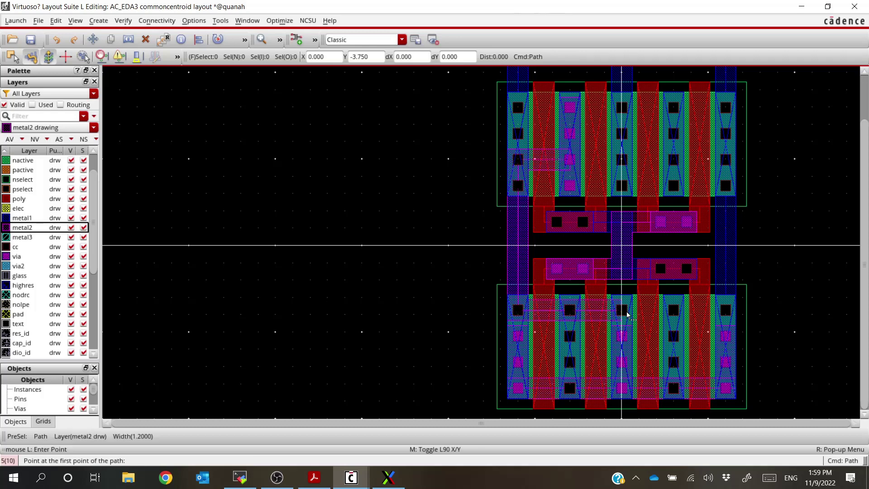
key("Escape")
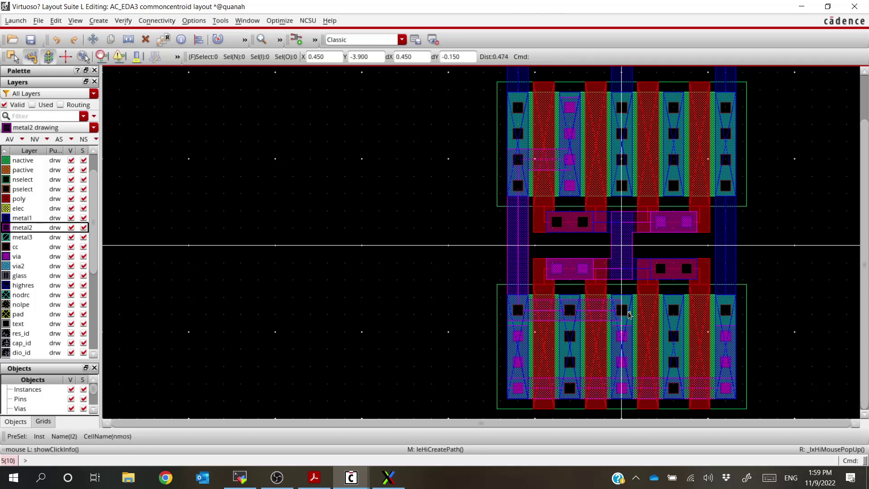
Run the full flat DRC on the layout with the new metal2 drain path.
left_click(124, 20)
left_click(144, 39)
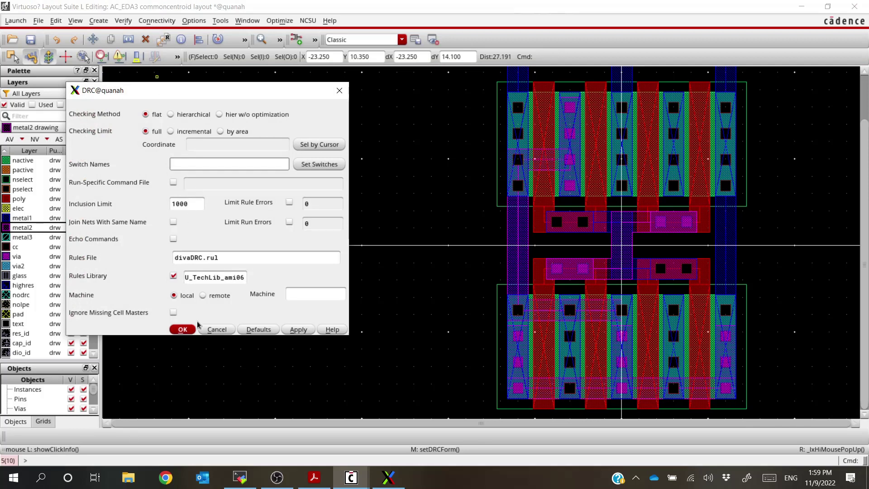
left_click(185, 329)
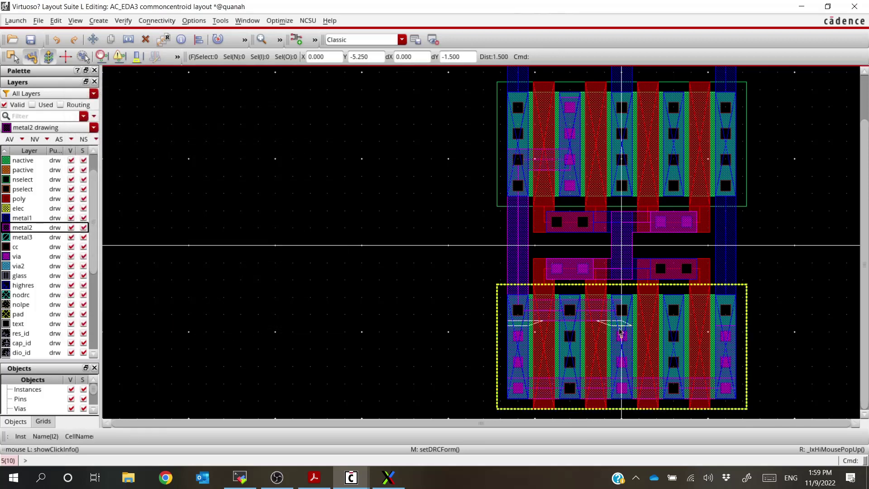
Reduce the M2_M1 vias on the leftmost and center columns of the lower transistor row to 2 rows each.
left_click(526, 348)
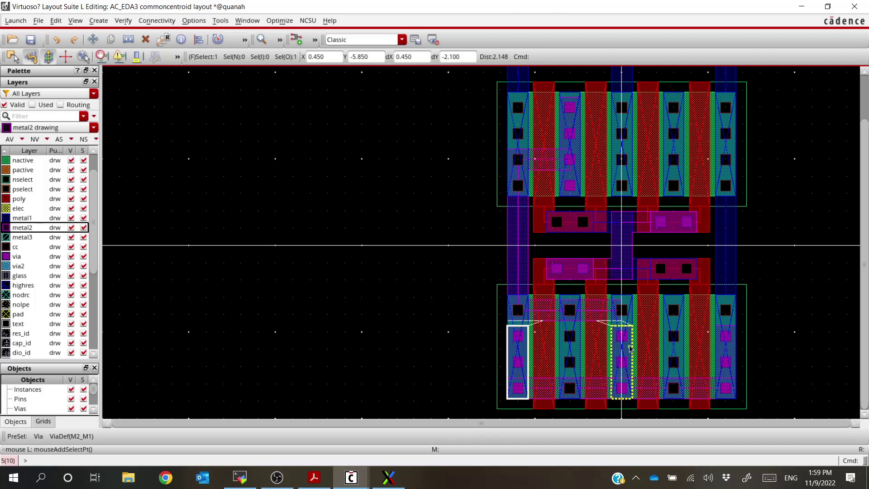
key("q")
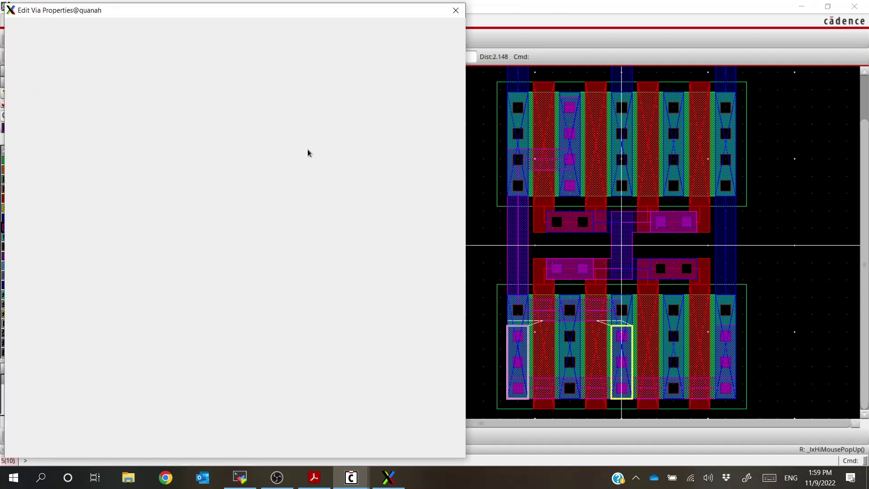
left_click_drag(156, 15, 182, 29)
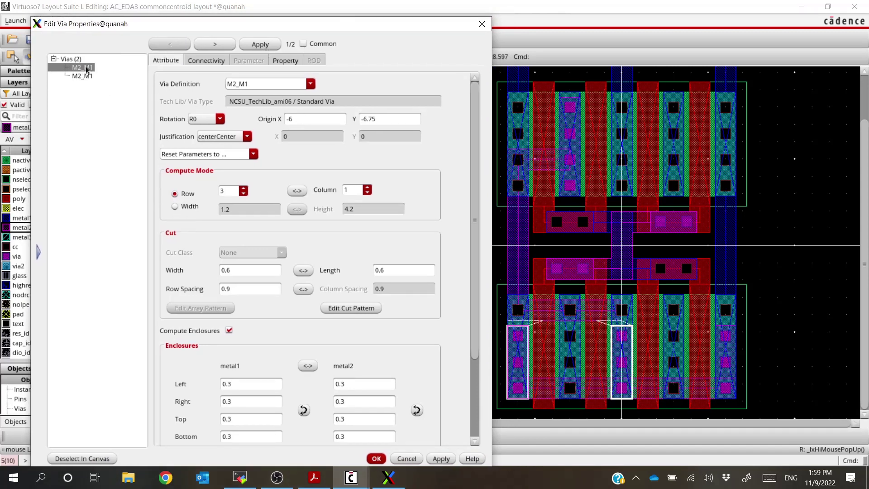
left_click(243, 193)
left_click(87, 77)
left_click(396, 235)
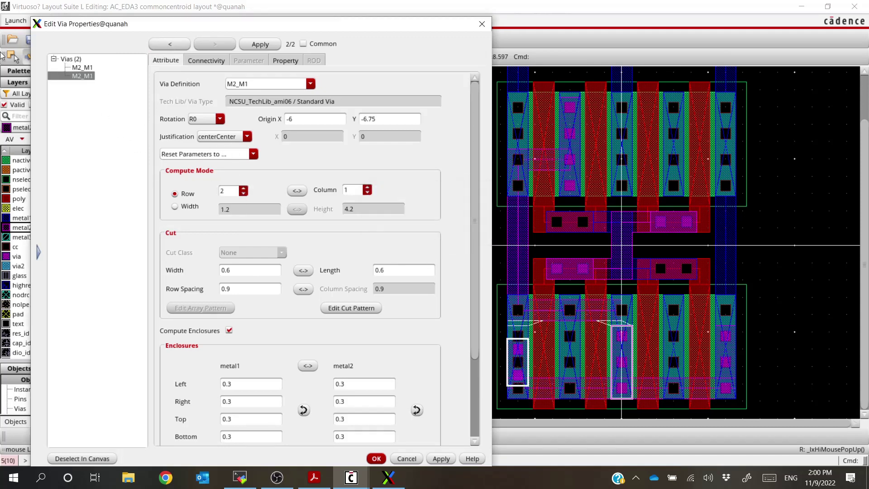
left_click(243, 194)
left_click(271, 47)
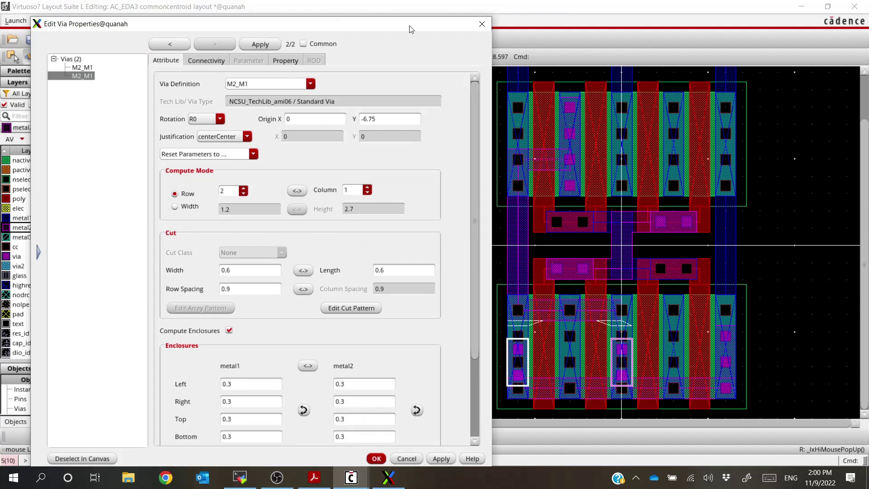
left_click(482, 23)
Move the two shortened vias down 0.75 µm so their cuts align with the lowest two contacts of their columns.
scroll(533, 362, "up", 3)
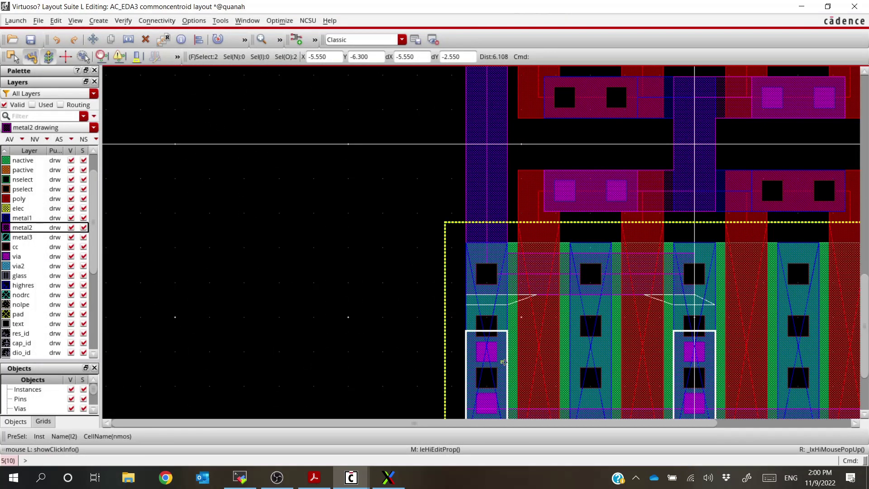
key("m")
left_click(505, 365)
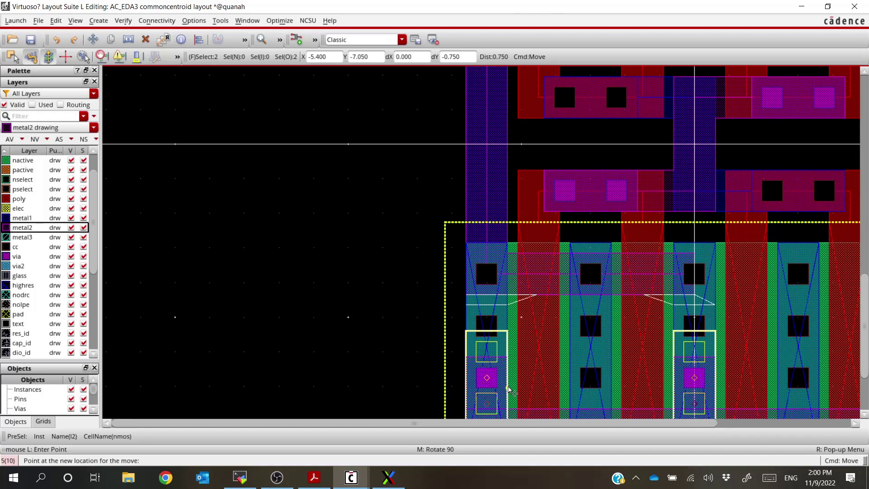
left_click(509, 390)
scroll(549, 312, "down", 3)
scroll(552, 385, "up", 3)
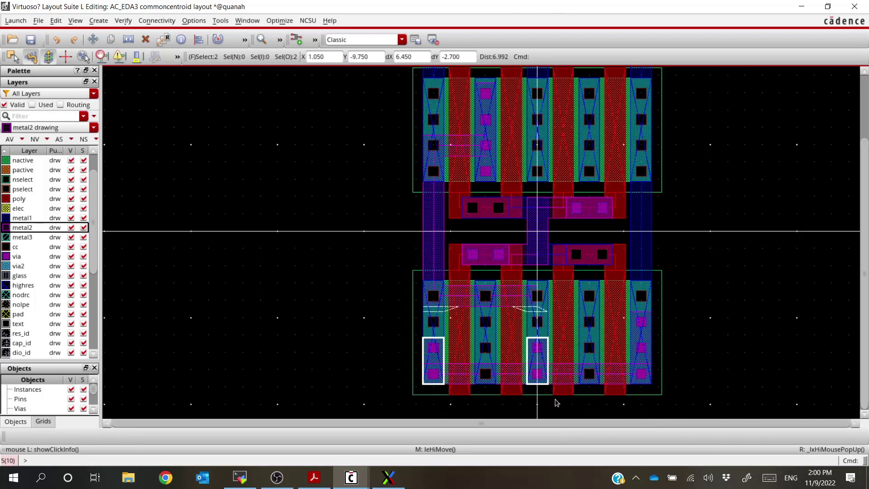
Rerun the full DRC with the shortened and shifted vias in the lower transistor row.
left_click(125, 20)
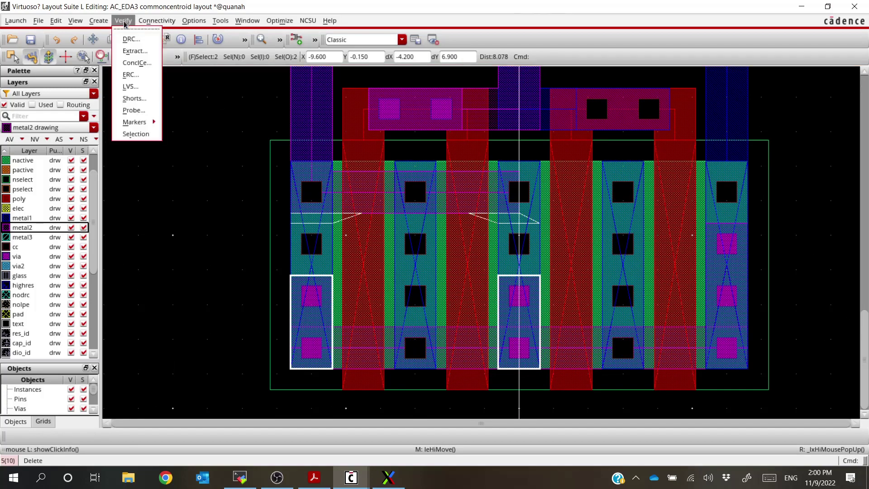
left_click(129, 39)
left_click(184, 330)
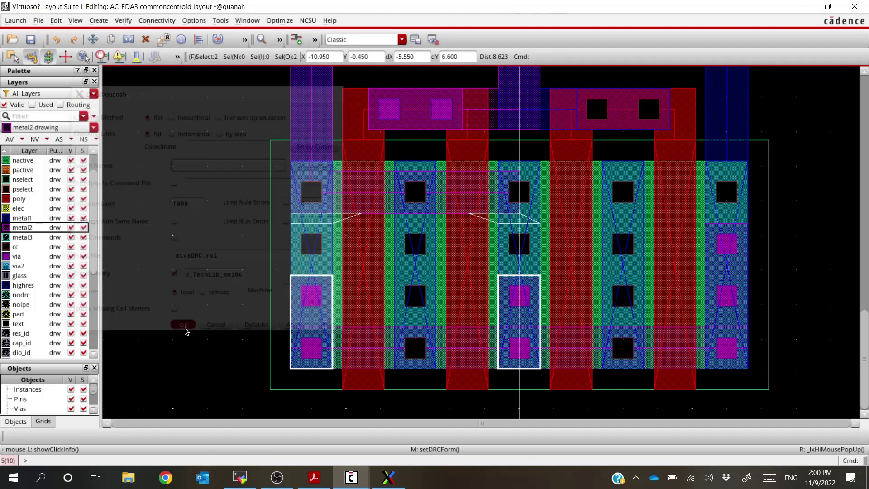
Stretch the end of the metal2 drain path in the lower transistor row from the center column to the fourth column.
scroll(186, 330, "down", 3)
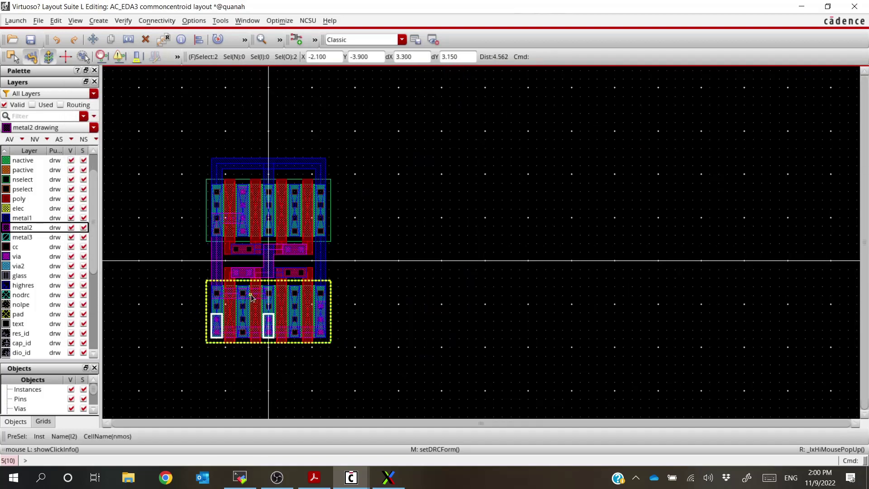
scroll(249, 302, "up", 3)
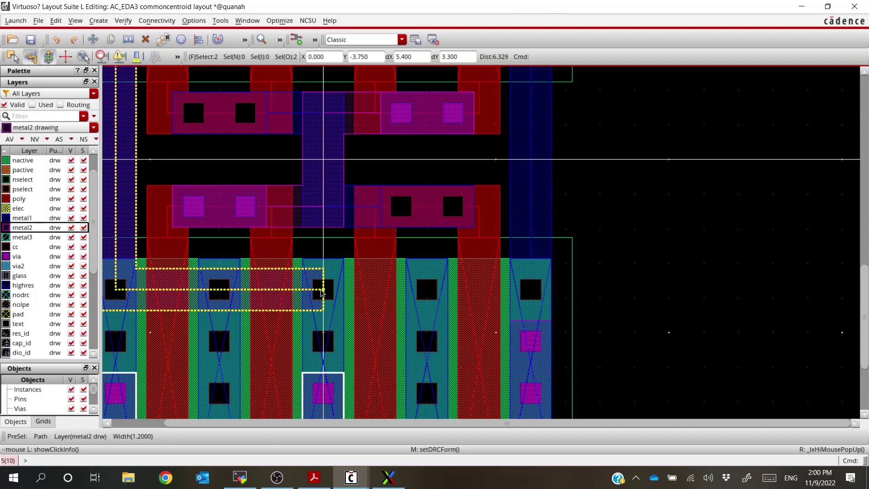
key("s")
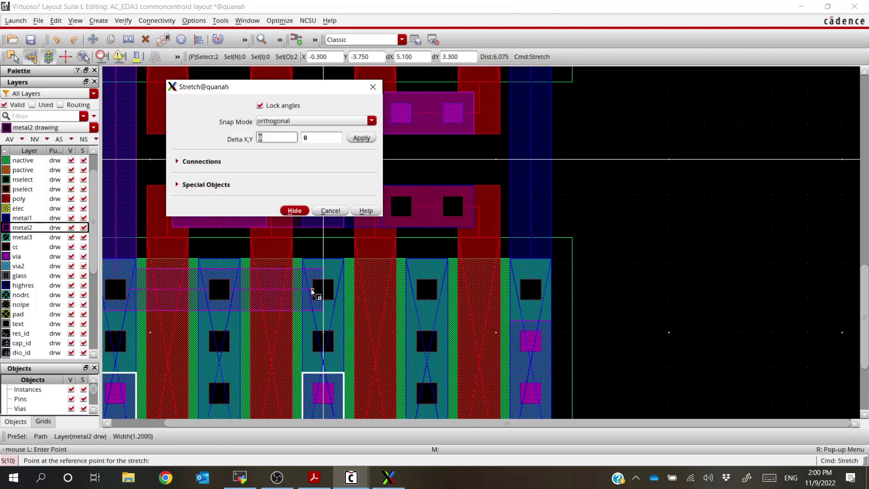
key("Escape")
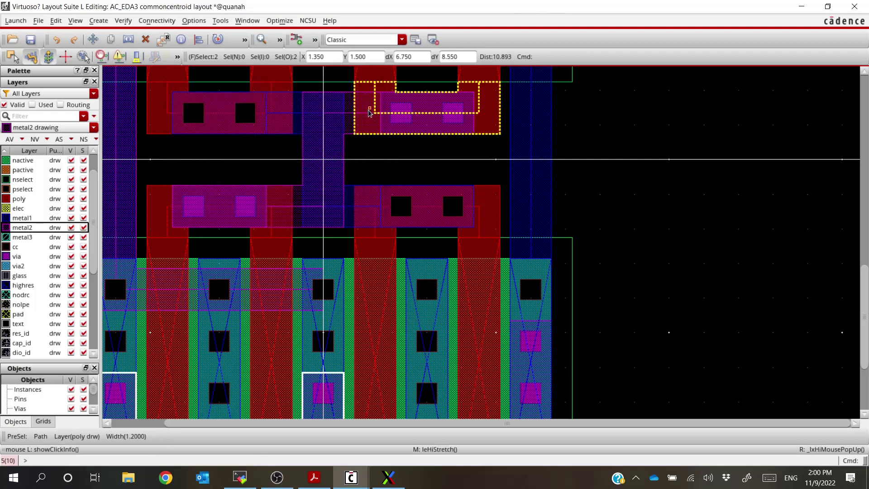
key("s")
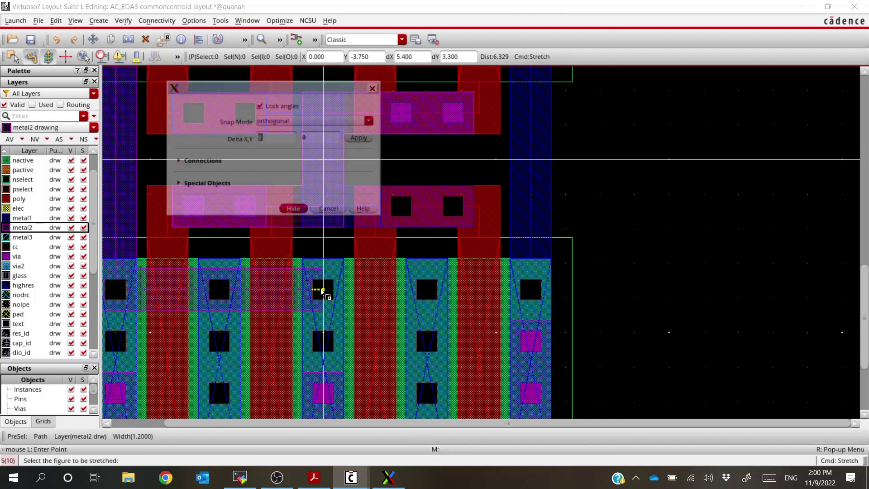
left_click(323, 290)
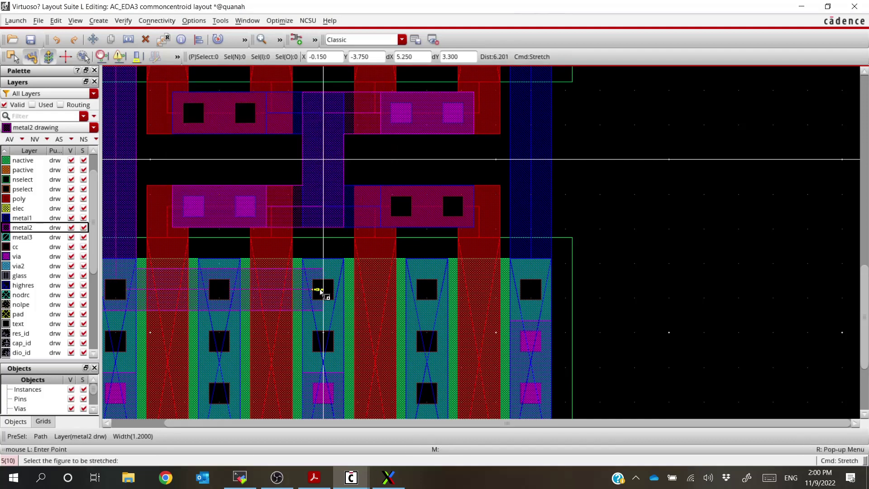
left_click(423, 293)
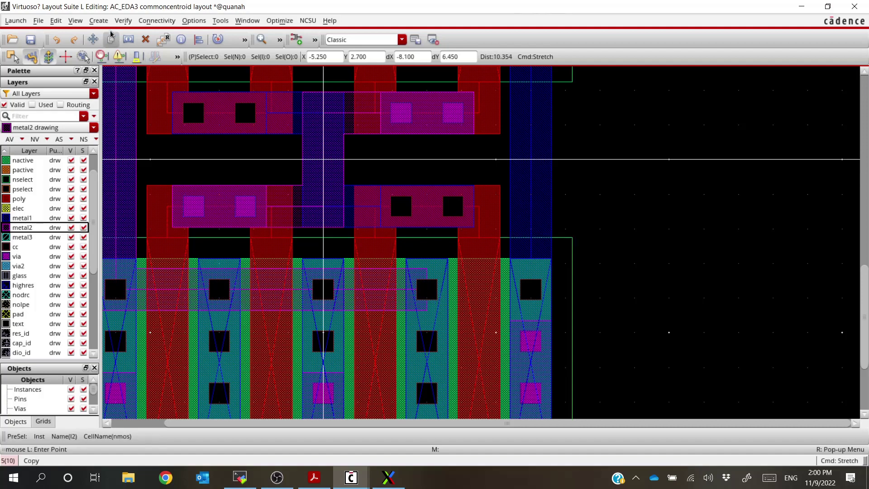
Place a metal1-to-metal2 M2_M1 via with 2 rows and 1 column on the upper two contacts of the lower row's fourth column.
left_click(99, 20)
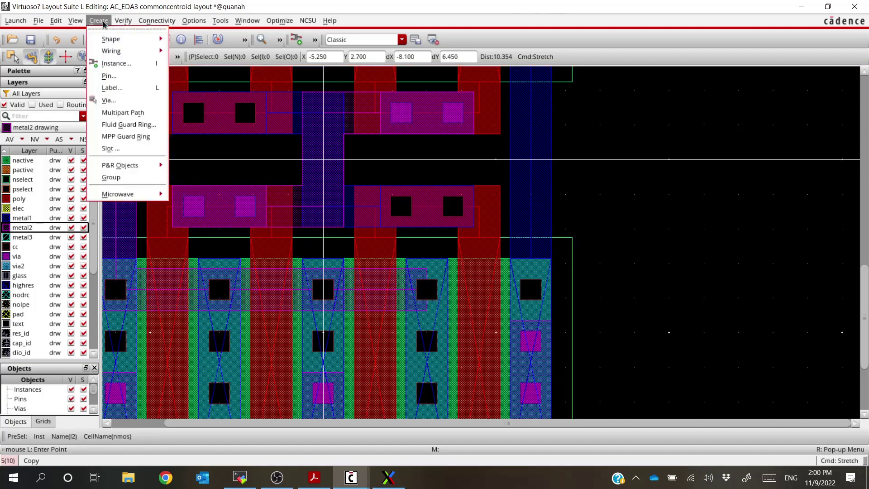
left_click(121, 101)
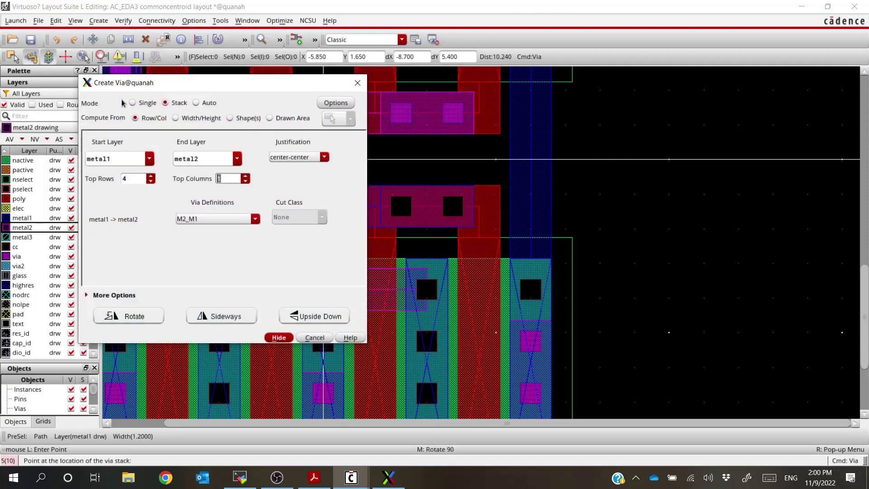
left_click(151, 182)
left_click(151, 182)
left_click(151, 181)
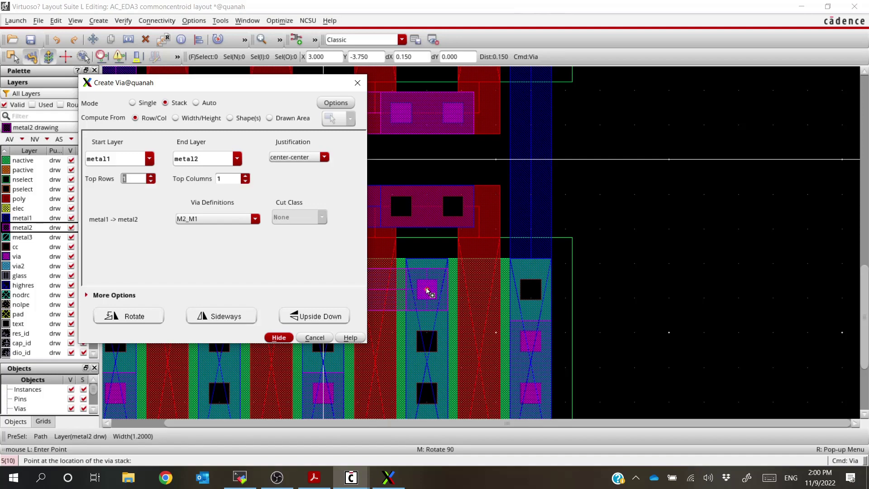
type("2")
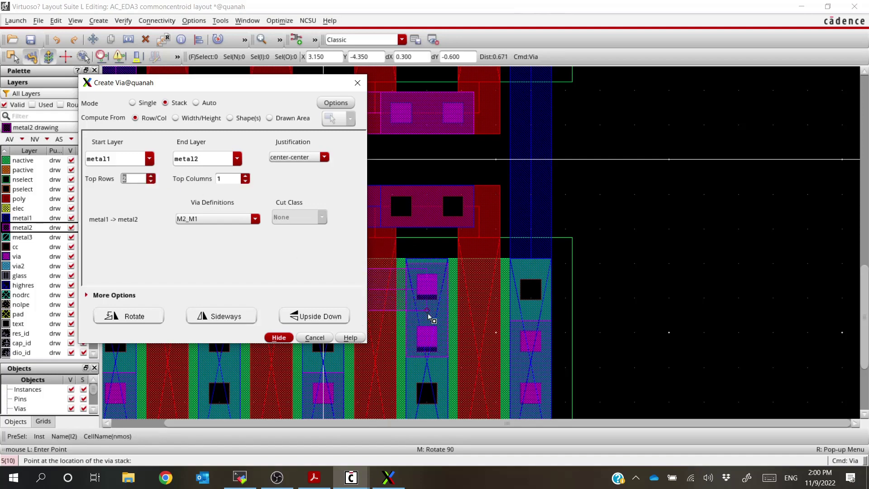
left_click(429, 316)
scroll(428, 316, "down", 3, "ctrl")
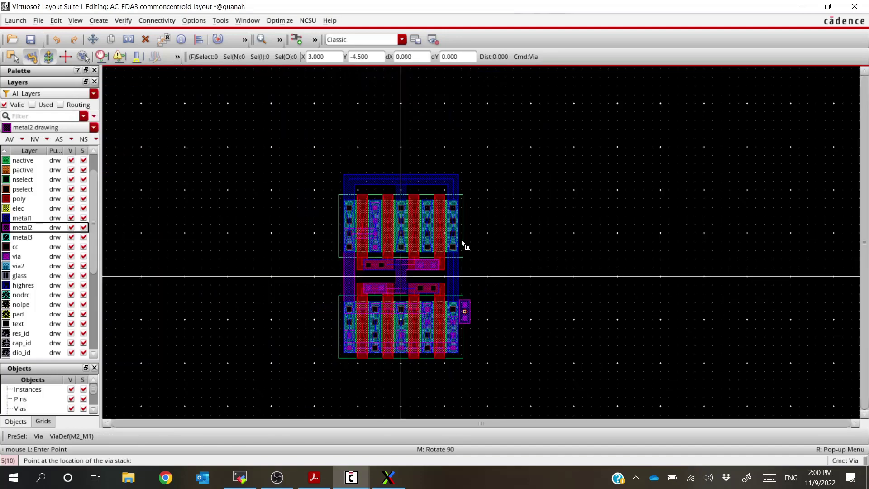
key("Escape")
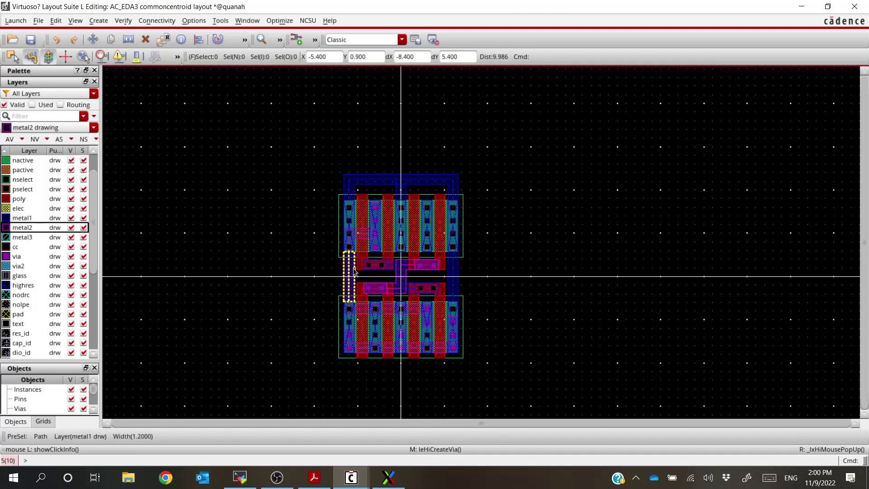
Examine the second and fourth drain columns in both transistor rows for missing metal2 connections.
scroll(355, 271, "down", 1, "ctrl")
scroll(376, 315, "up", 2, "ctrl")
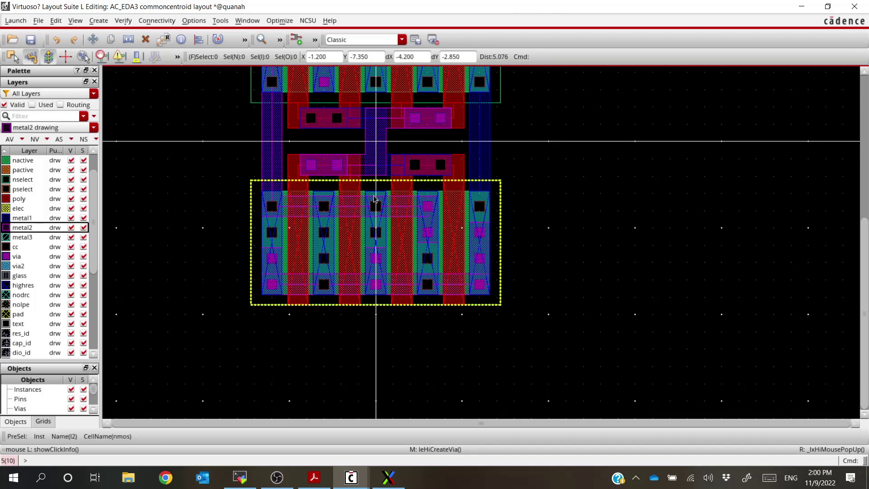
scroll(362, 228, "down", 1, "ctrl")
scroll(349, 233, "up", 1, "ctrl")
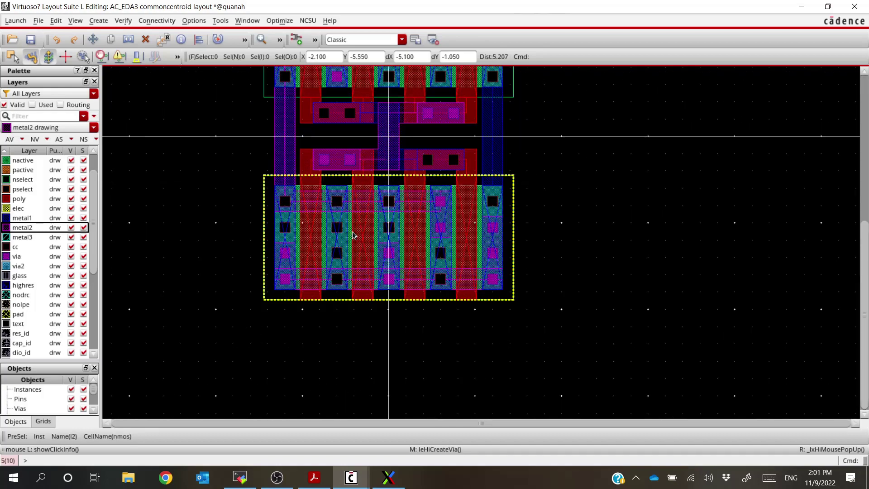
scroll(336, 229, "down", 1, "ctrl")
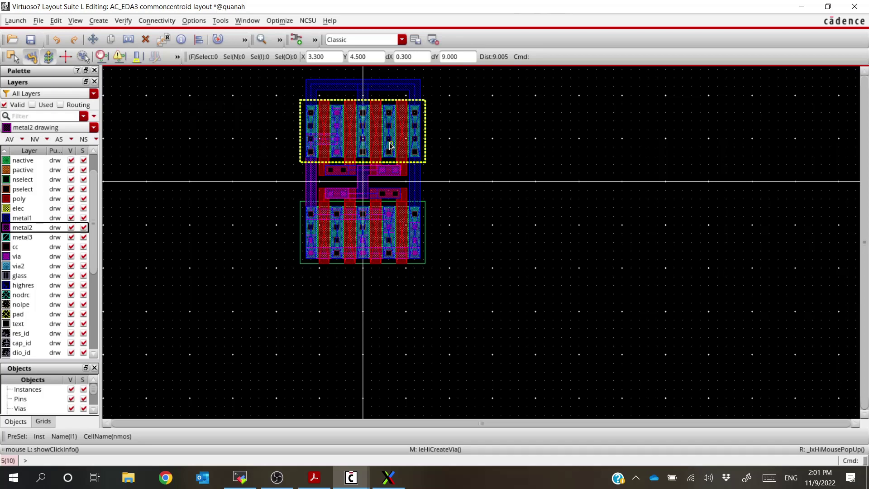
left_click(333, 255)
scroll(335, 254, "up", 4, "ctrl")
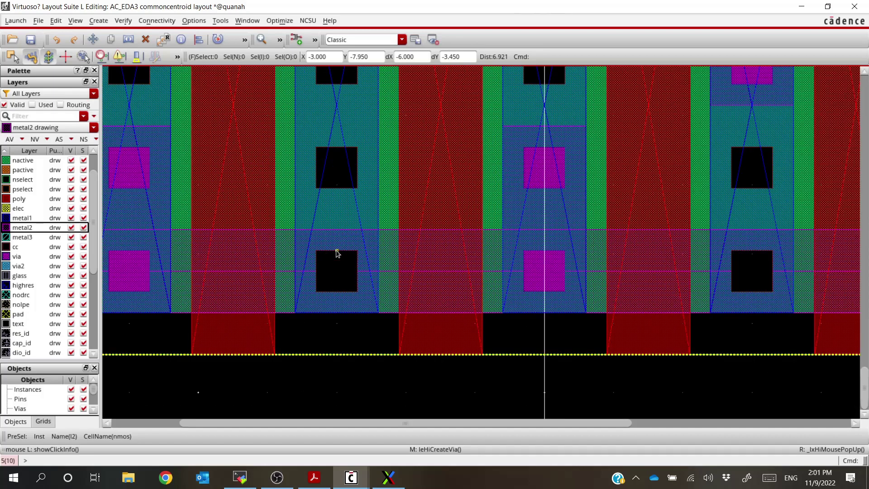
scroll(335, 252, "down", 4, "ctrl")
left_click(389, 150)
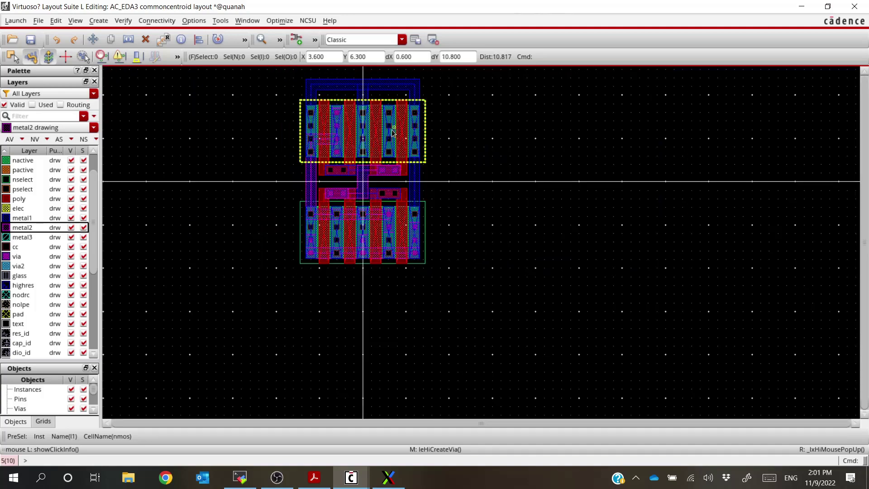
scroll(392, 147, "up", 2, "ctrl")
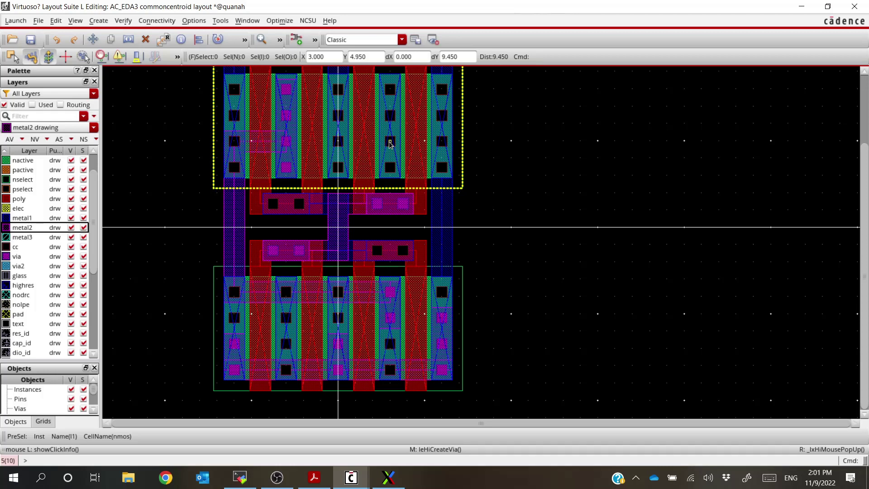
left_click(471, 142)
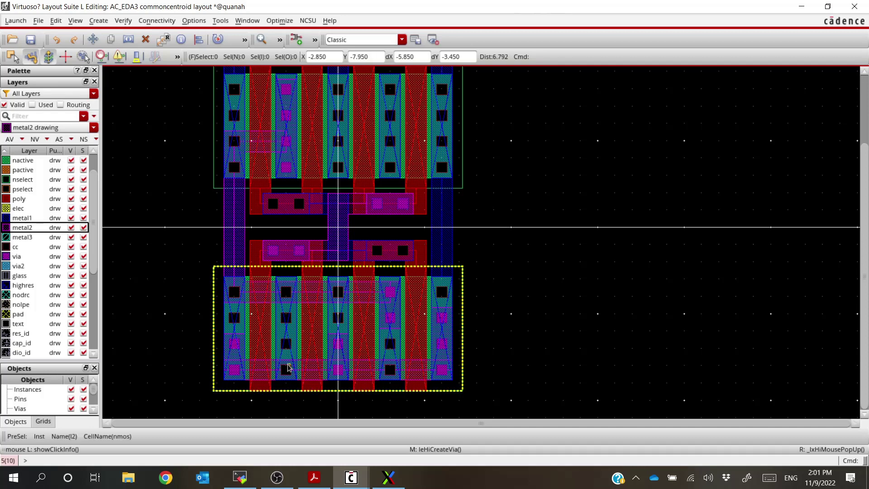
Switch to Layout examples.pdf in Acrobat Reader and compare its D0 and D1 drain routing and via placement with the layout in Virtuoso.
key("alt+Tab")
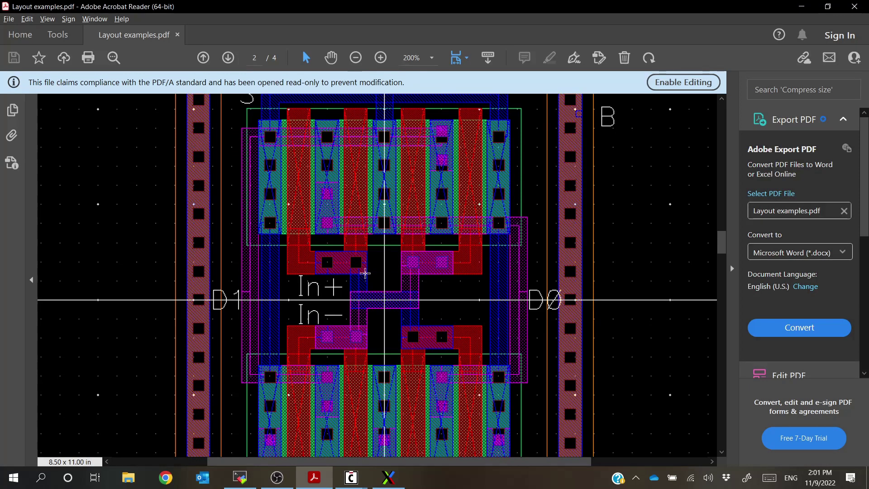
scroll(365, 273, "down", 1)
scroll(367, 315, "down", 2)
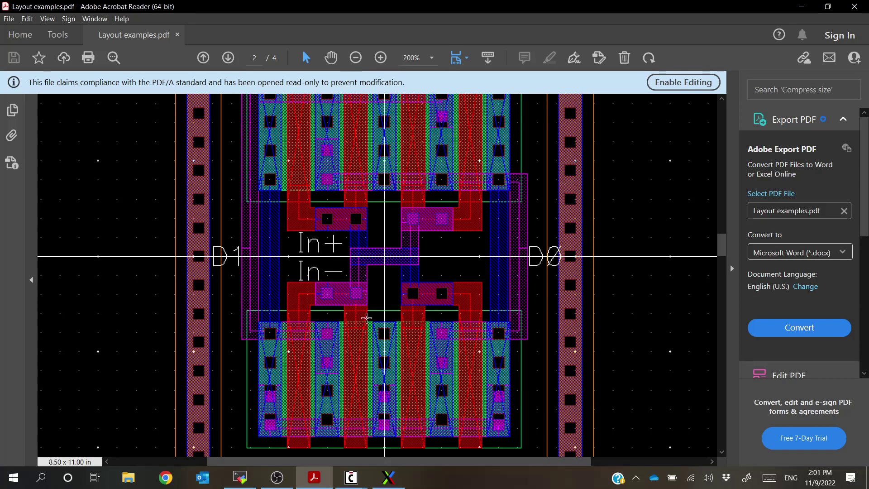
scroll(367, 319, "up", 2)
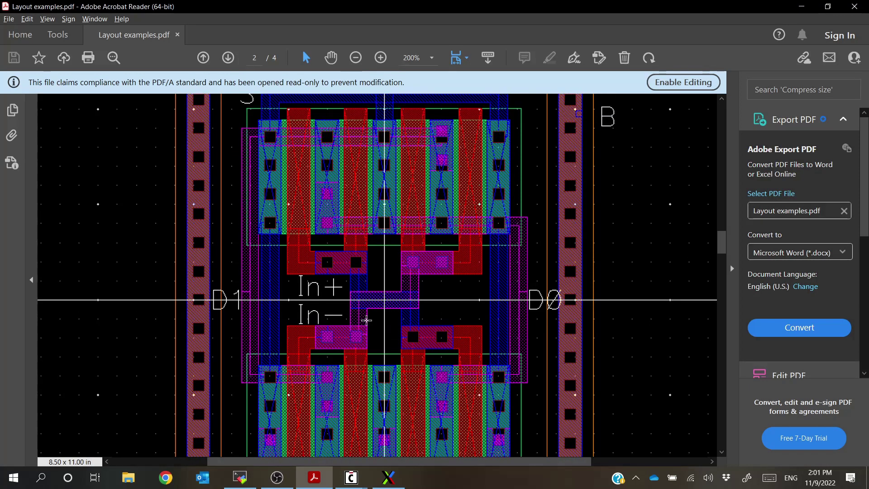
scroll(366, 316, "down", 4)
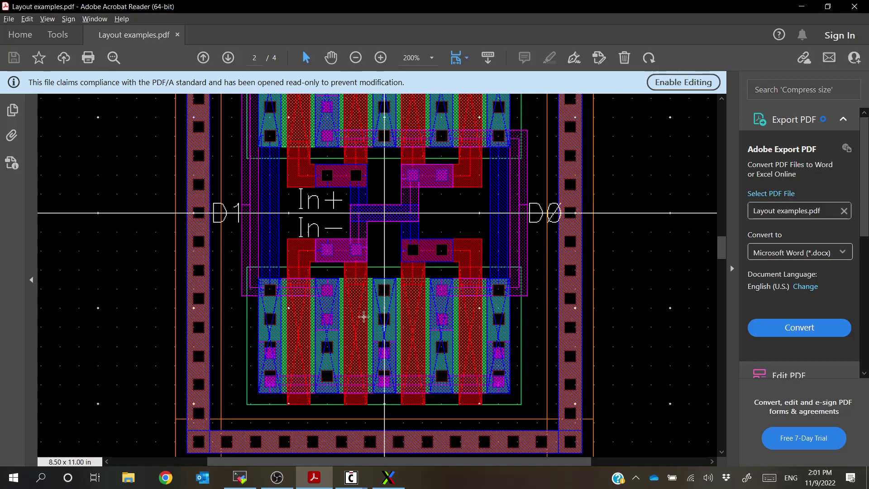
scroll(273, 357, "up", 1)
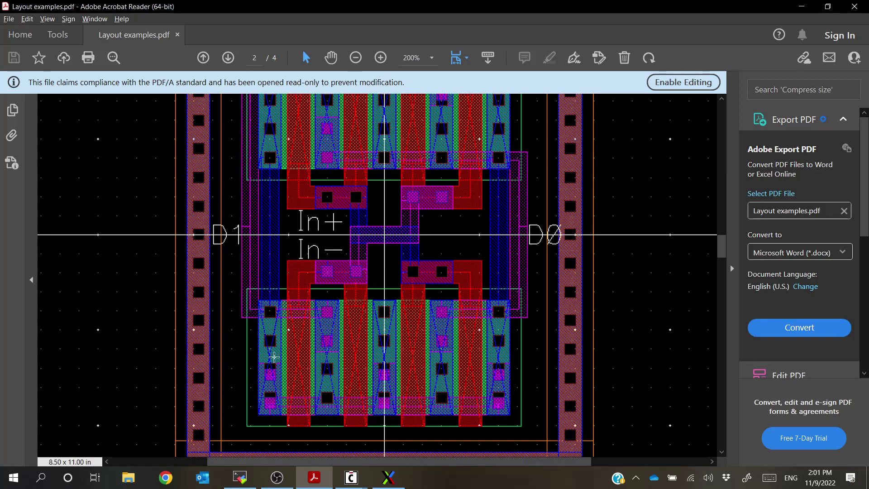
key("alt+Tab")
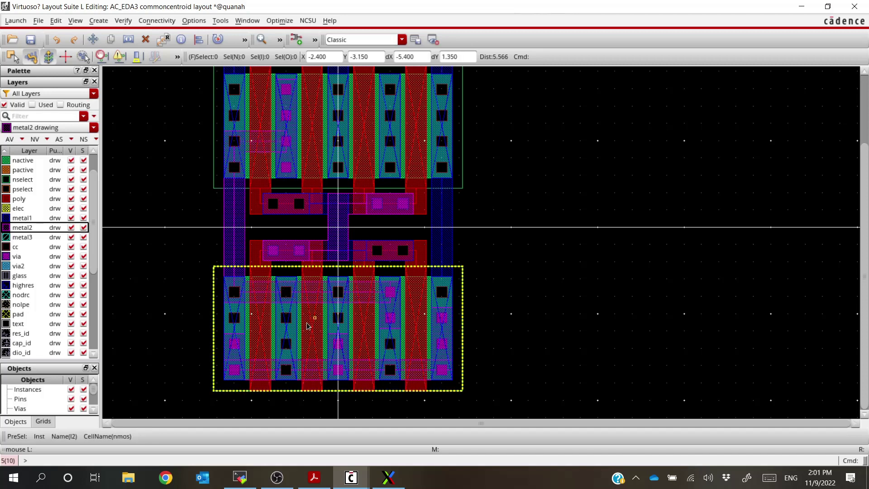
key("alt+Tab")
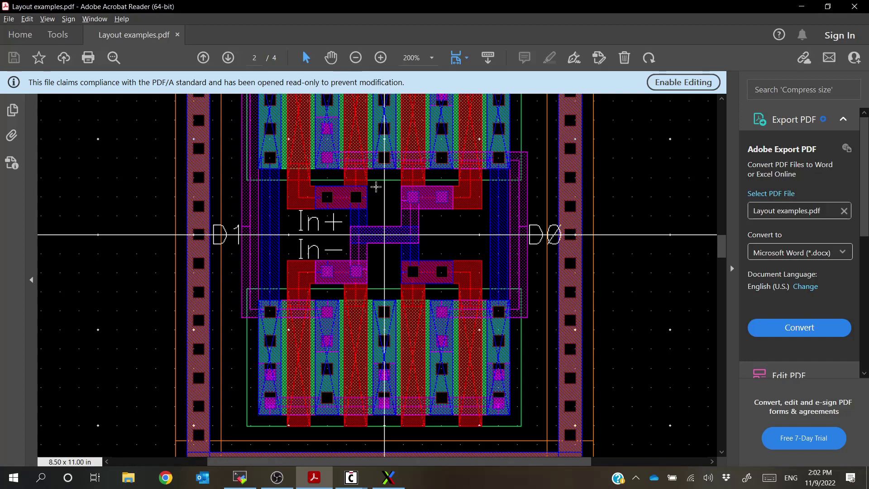
scroll(376, 190, "down", 1)
scroll(376, 195, "up", 3)
key("alt+Tab")
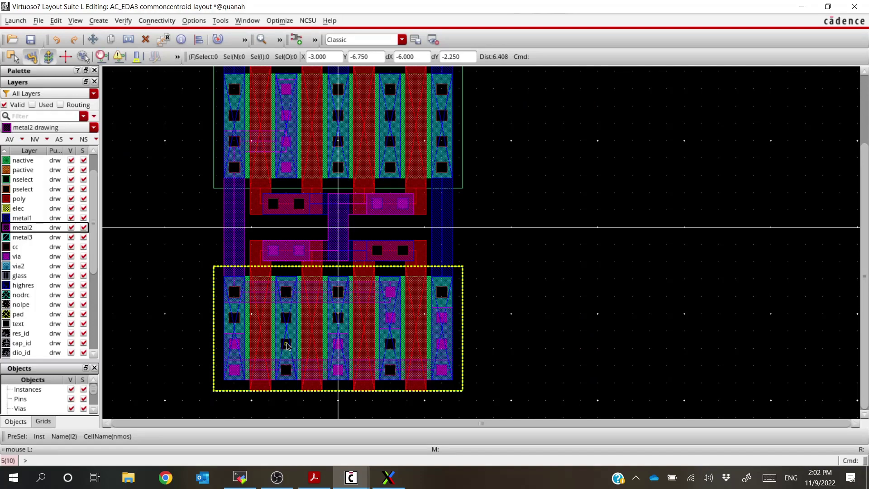
Place a 2-row, 1-column M2_M1 via on the lower two contacts of the upper transistor row's fourth column.
scroll(288, 347, "down", 2, "ctrl")
scroll(300, 258, "up", 2, "ctrl")
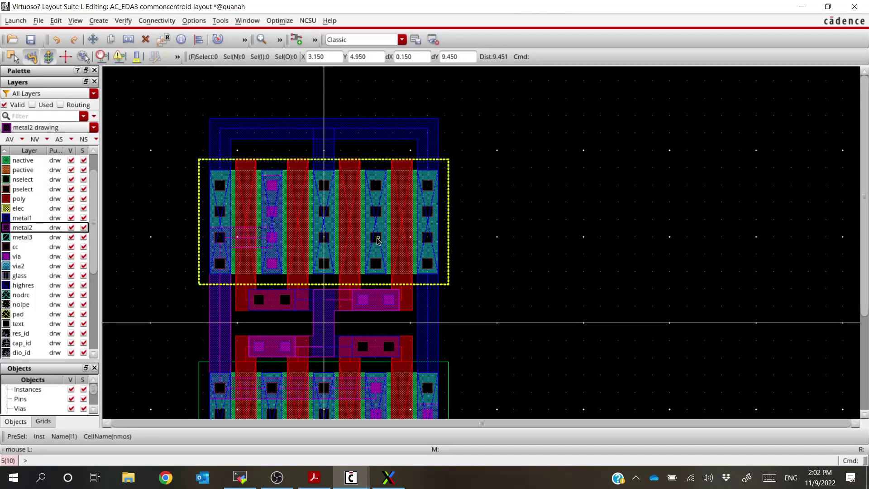
left_click(98, 20)
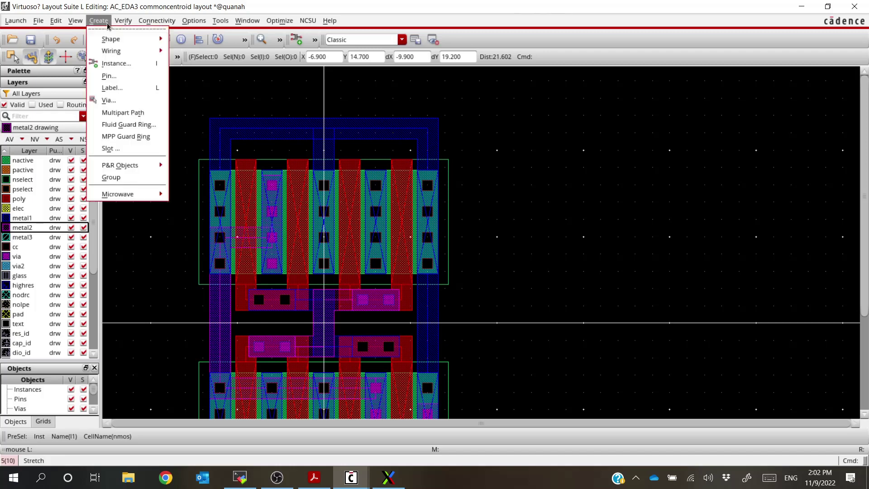
left_click(108, 99)
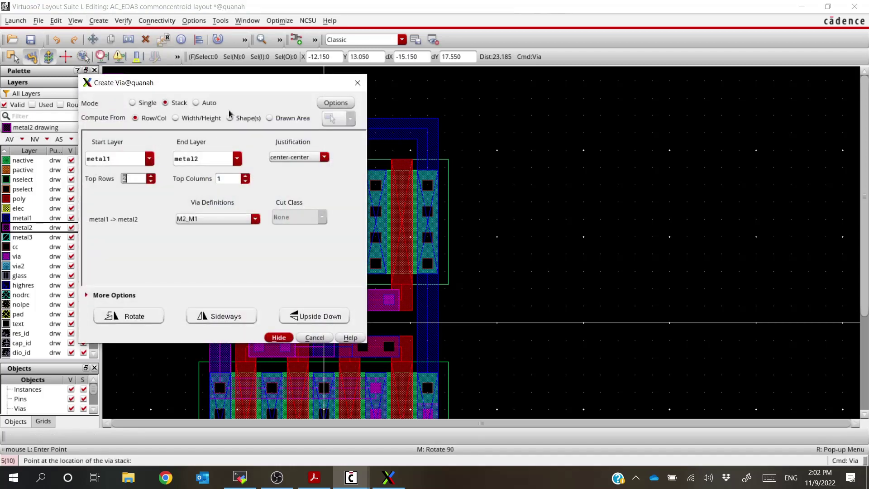
left_click_drag(223, 86, 82, 101)
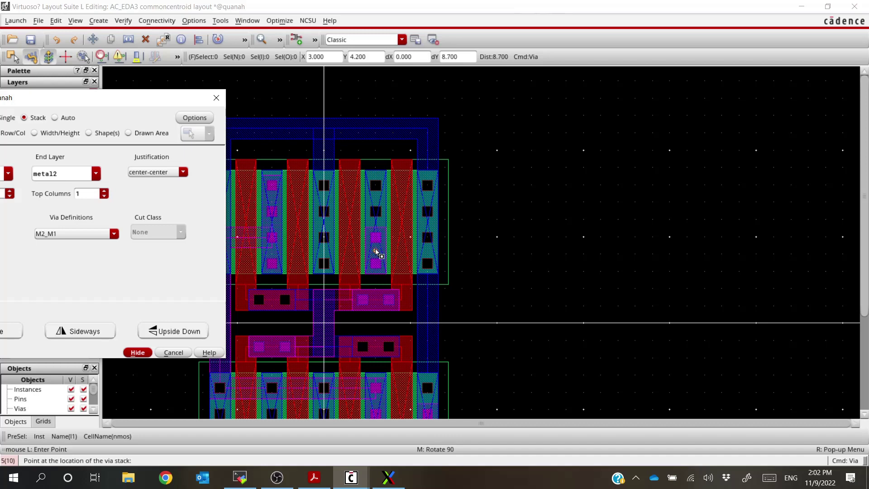
key("F3")
key("Escape")
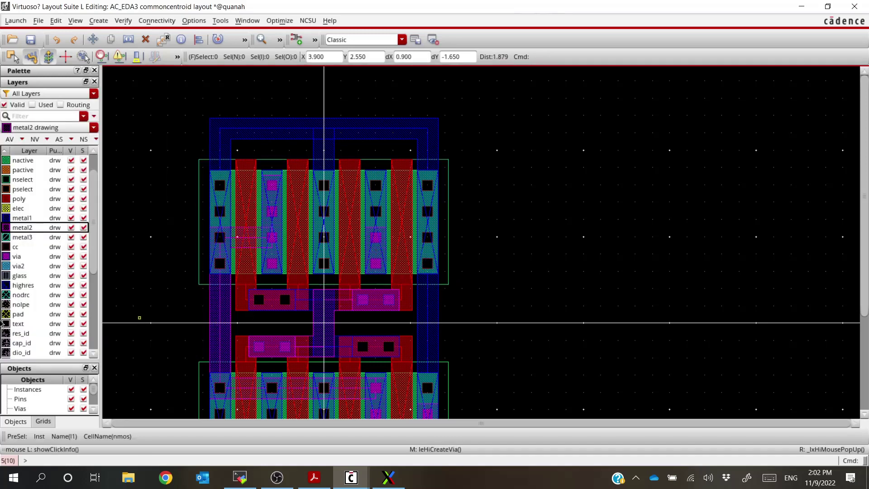
Route a 1.2-wide metal2 path from the upper row's fourth-column via, around the layout's outer side, to beneath the lower row's second column.
left_click(27, 228)
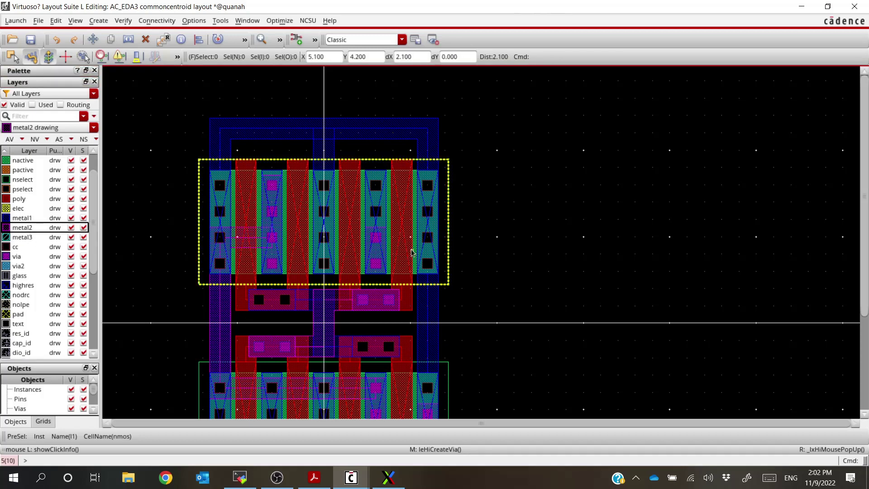
key("p")
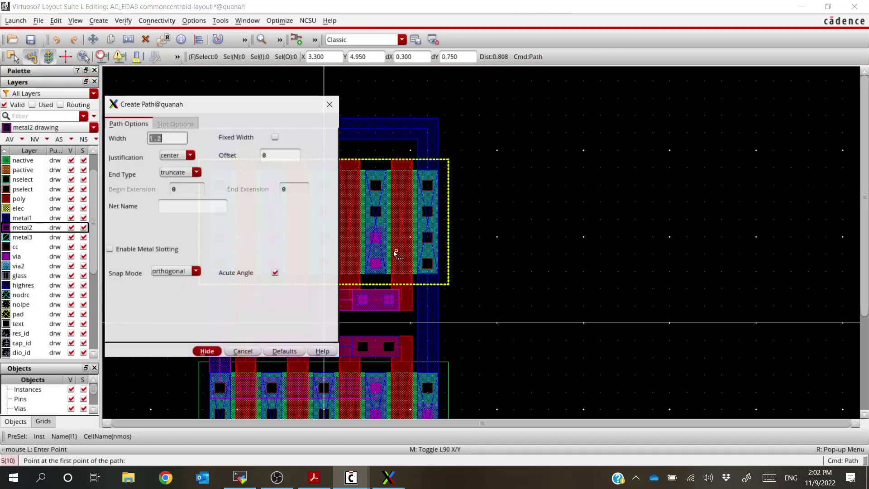
left_click(375, 237)
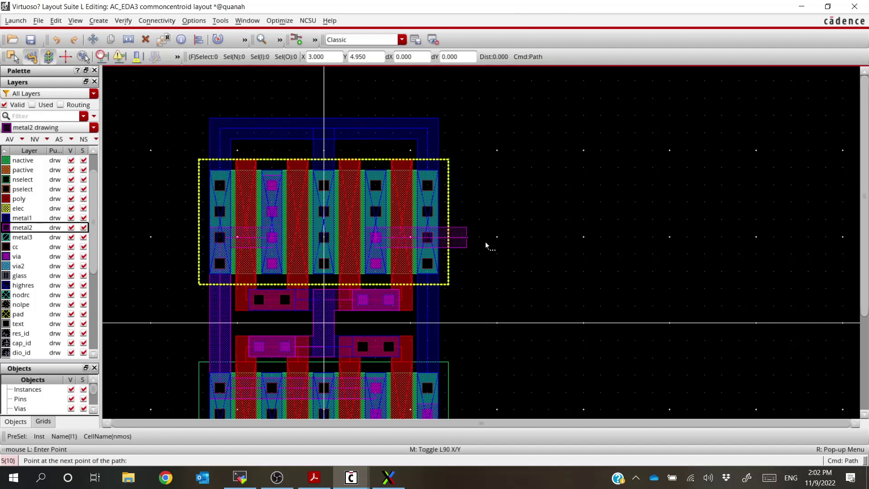
key("shift+z")
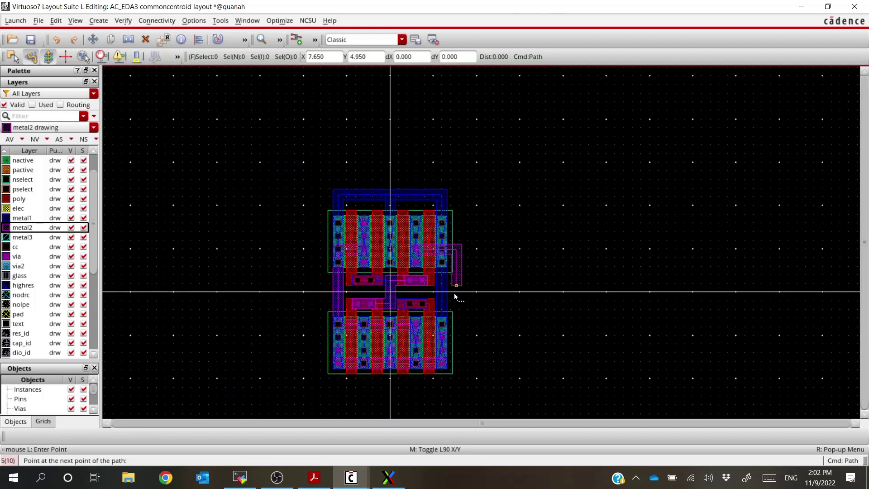
key("ctrl+z")
key("ctrl+z")
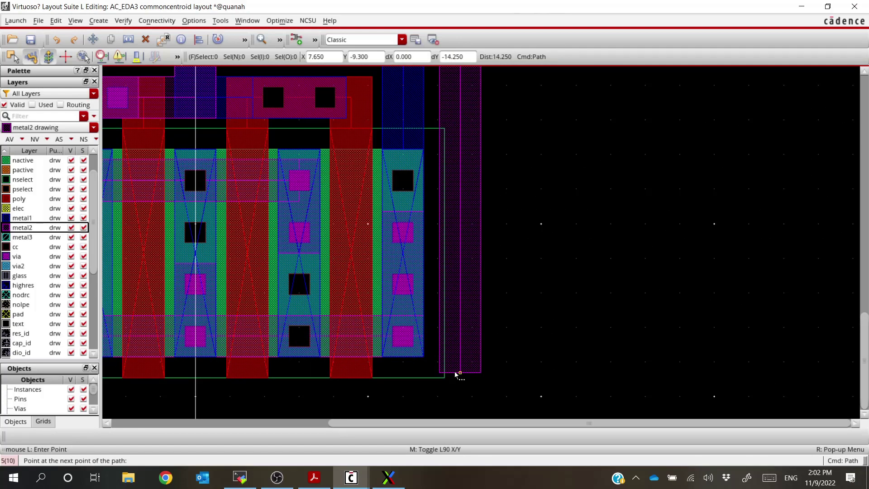
key("shift+z")
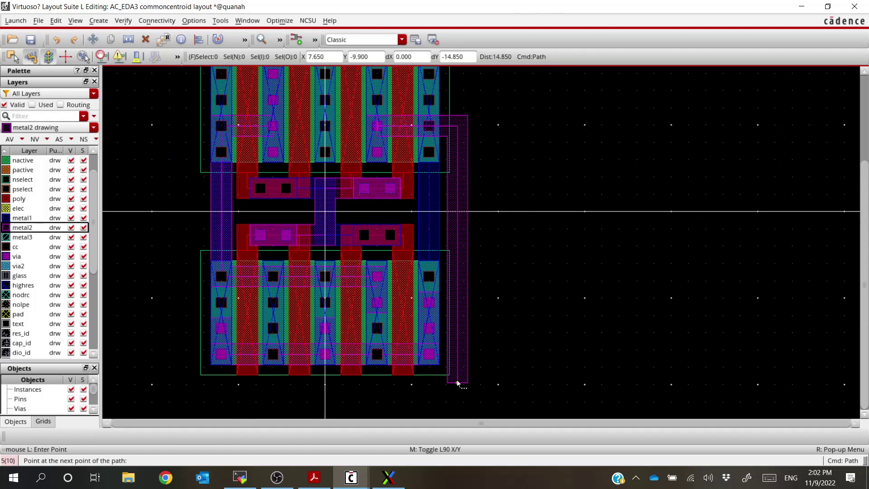
left_click(457, 392)
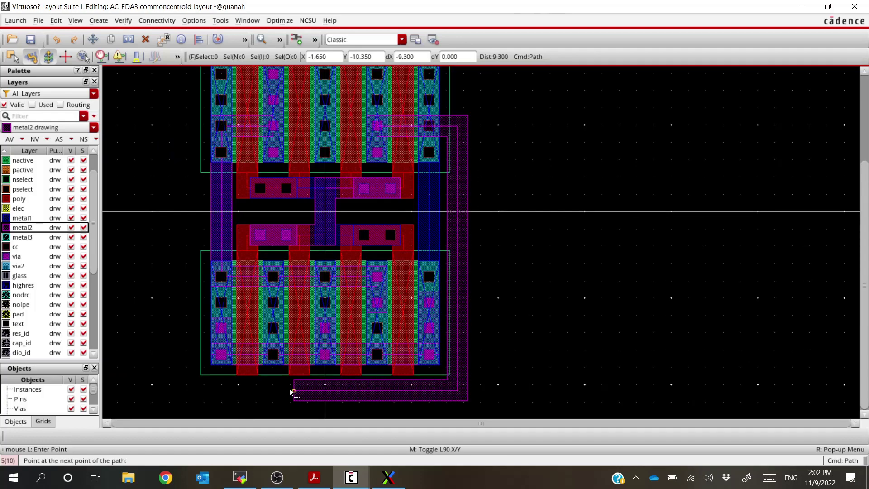
double_click(273, 392)
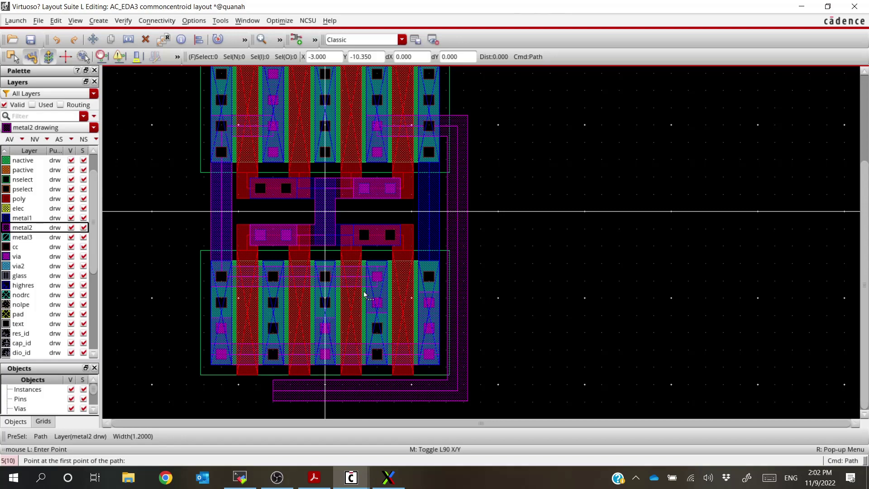
Run a flat, full DRC on the layout with the divaDRC.rul rules file.
left_click(123, 21)
left_click(135, 39)
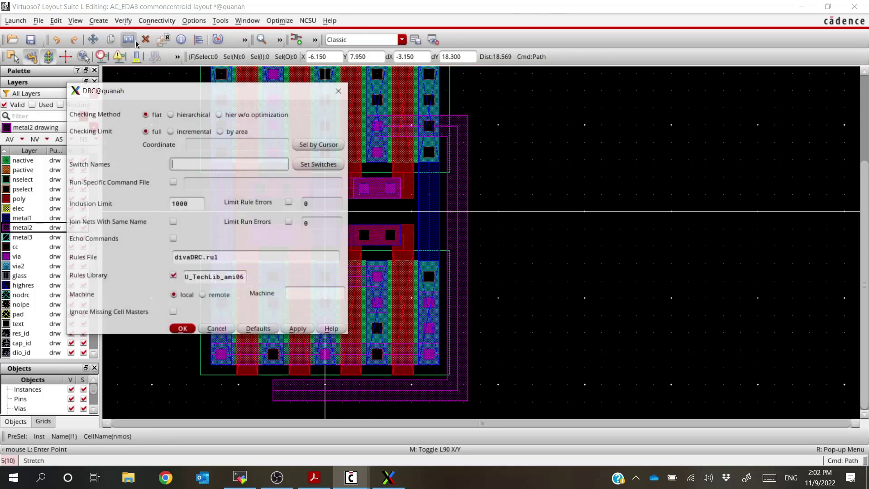
key("Escape")
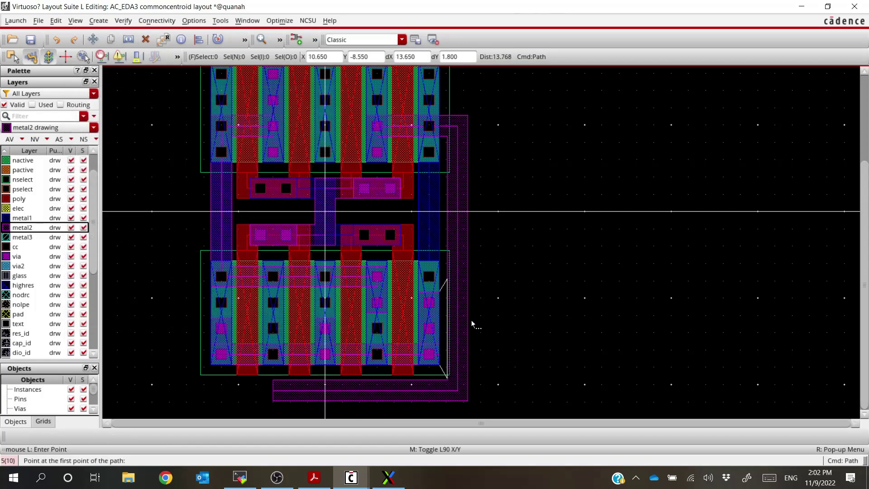
Stretch the new metal2 path's long vertical segment 0.3 µm away from the transistor rows.
key("s")
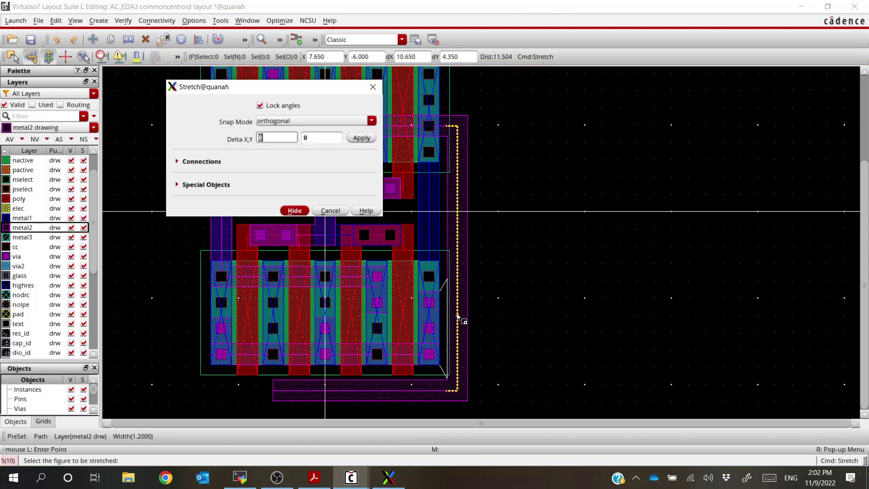
left_click(459, 317)
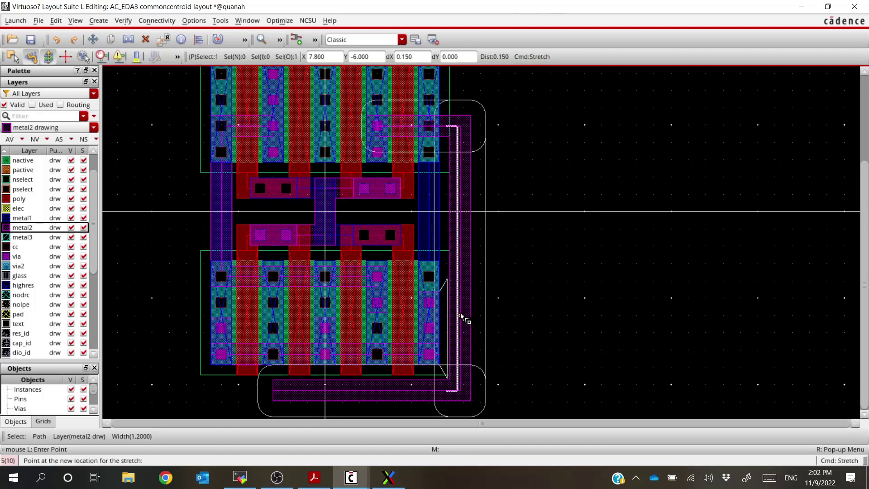
scroll(461, 316, "up", 1, "ctrl")
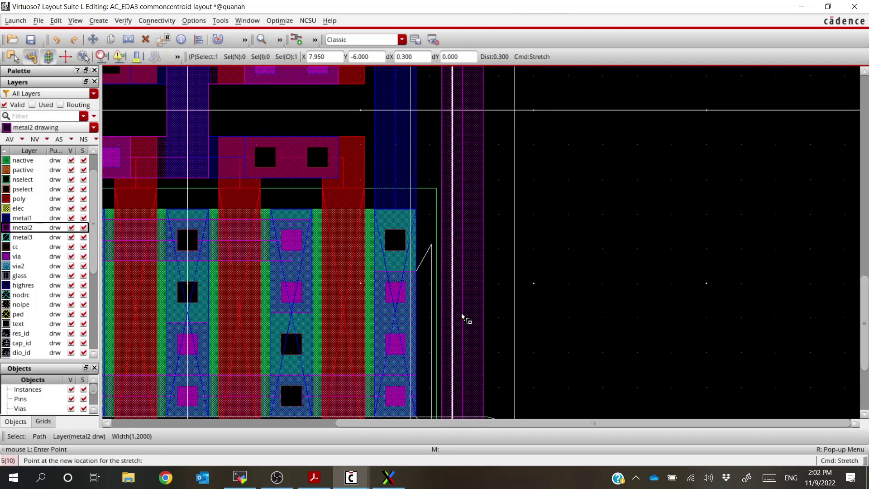
left_click(462, 317)
Rerun the DRC and measure the gap between the lower row's fifth-column via and the vertical metal2 segment.
left_click(123, 21)
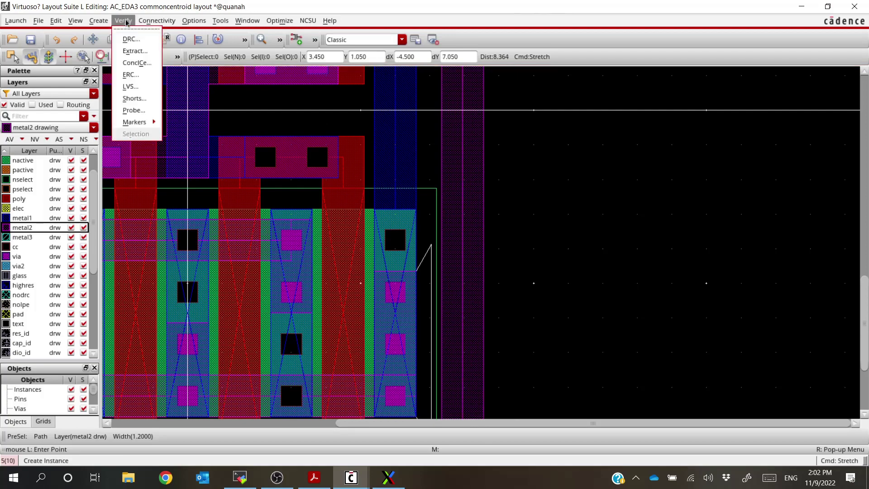
left_click(127, 36)
left_click(130, 40)
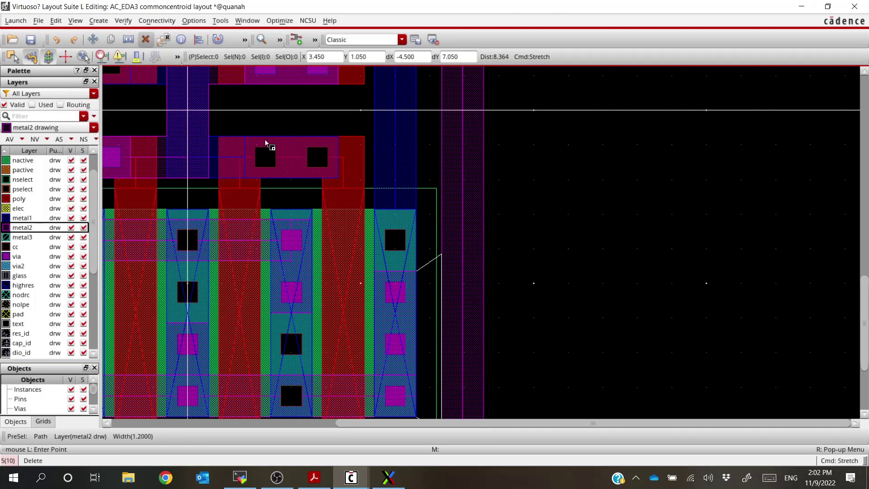
left_click(221, 21)
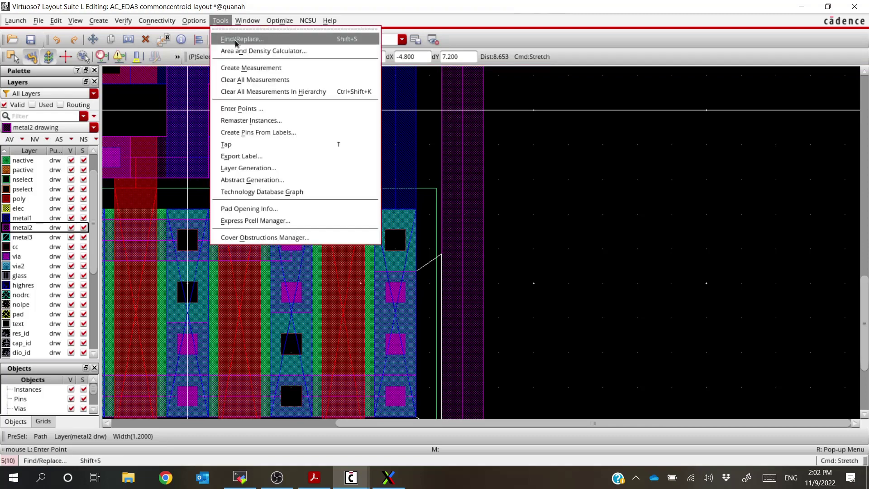
left_click(245, 68)
left_click(416, 323)
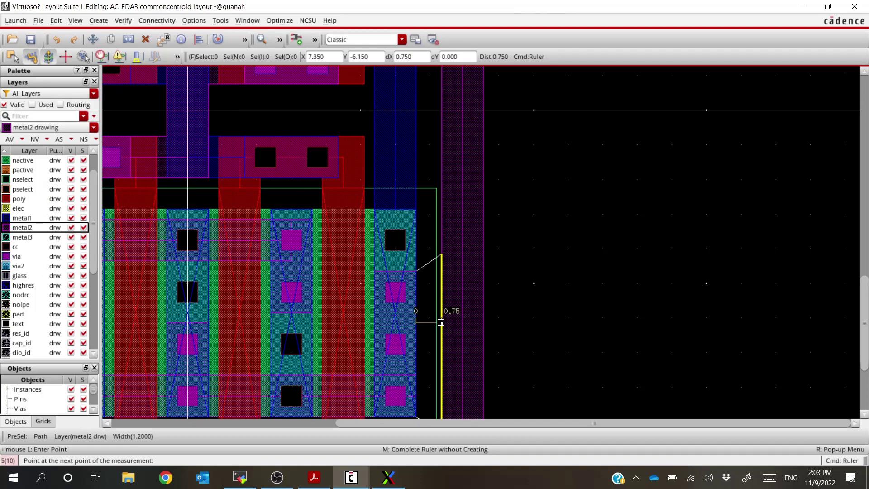
Read the violated metal2 spacing rule in the Virtuoso log window and return to the layout.
key("s")
left_click(351, 477)
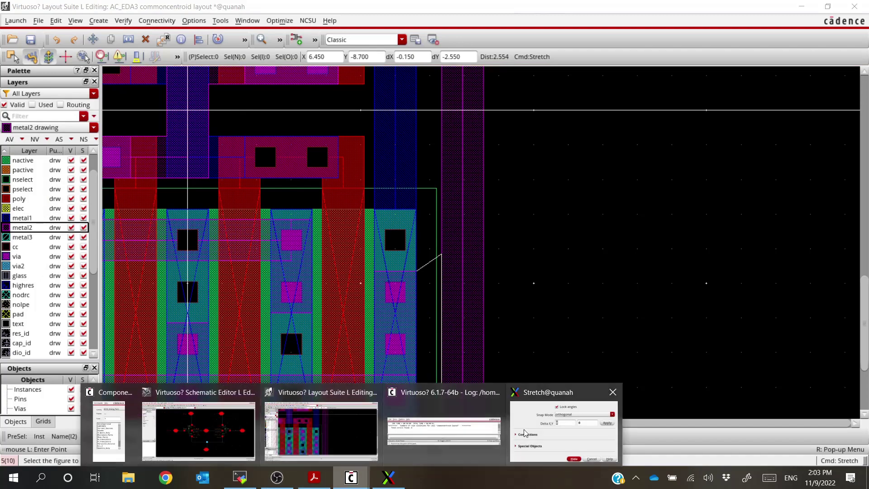
left_click(434, 417)
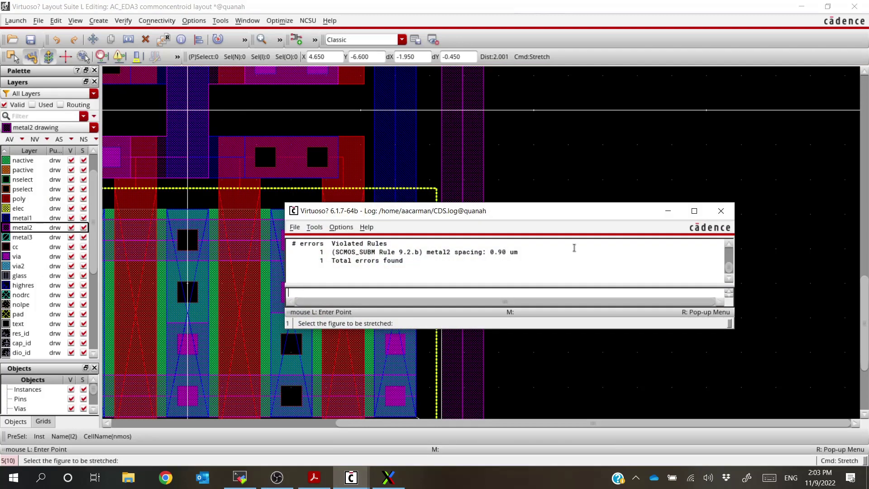
left_click(668, 210)
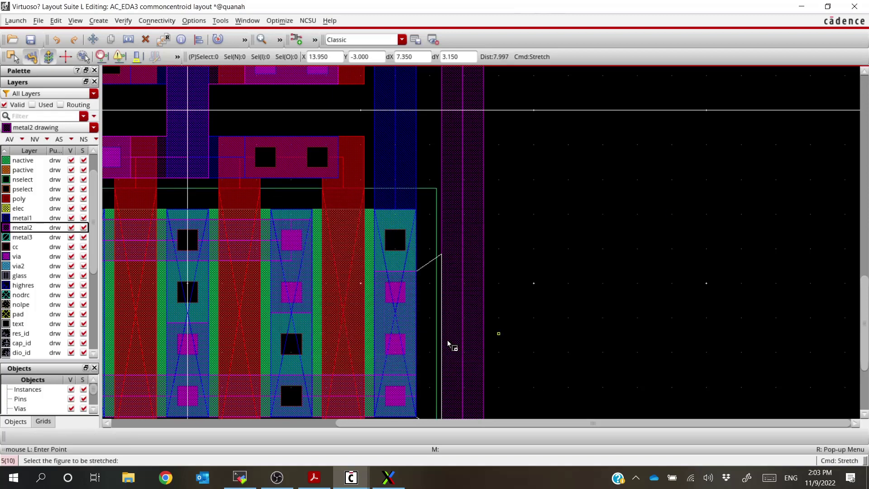
Stretch the metal2 path's vertical segment another 0.15 µm away from the transistor rows.
key("m")
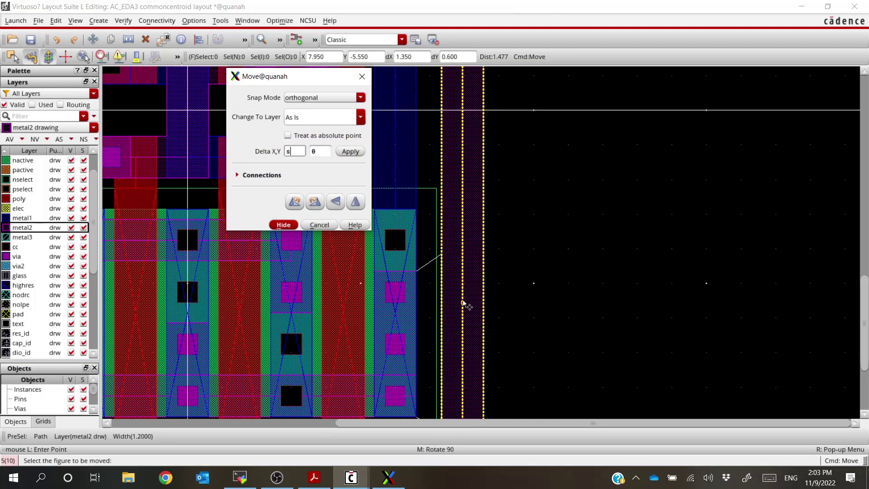
key("Escape")
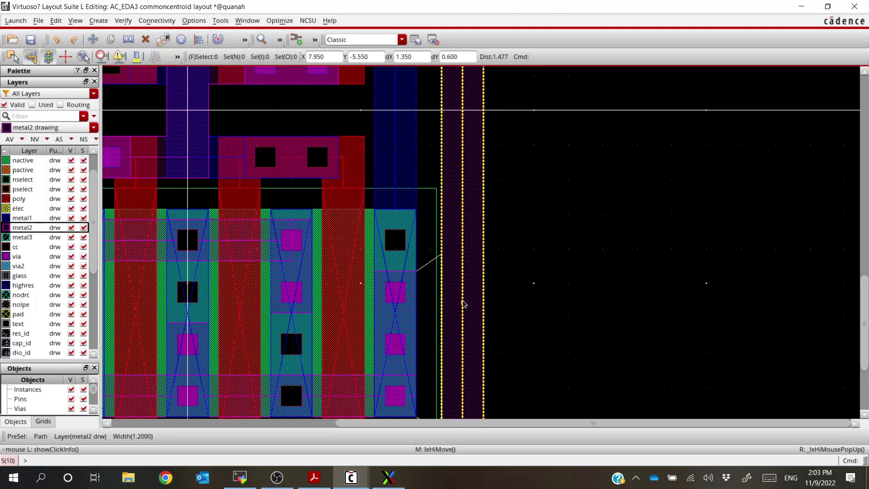
left_click(463, 304, "ctrl")
key("s")
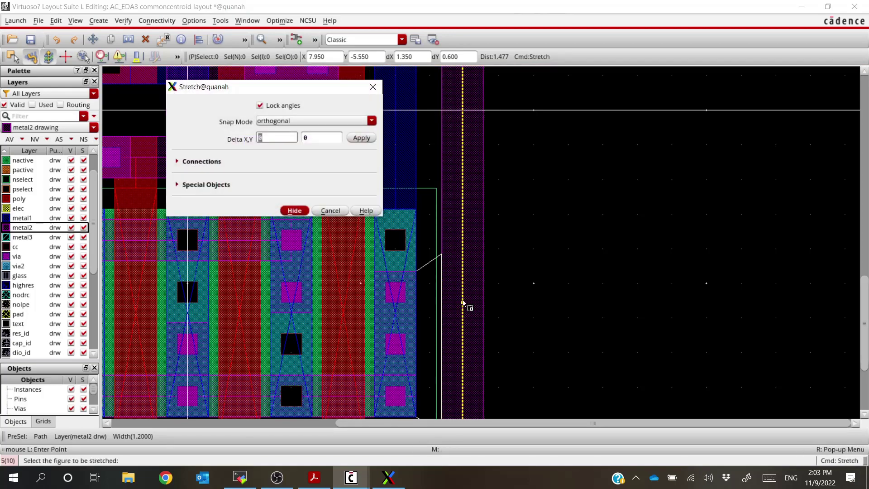
left_click(465, 303)
left_click(468, 301)
scroll(468, 302, "down", 4, "ctrl")
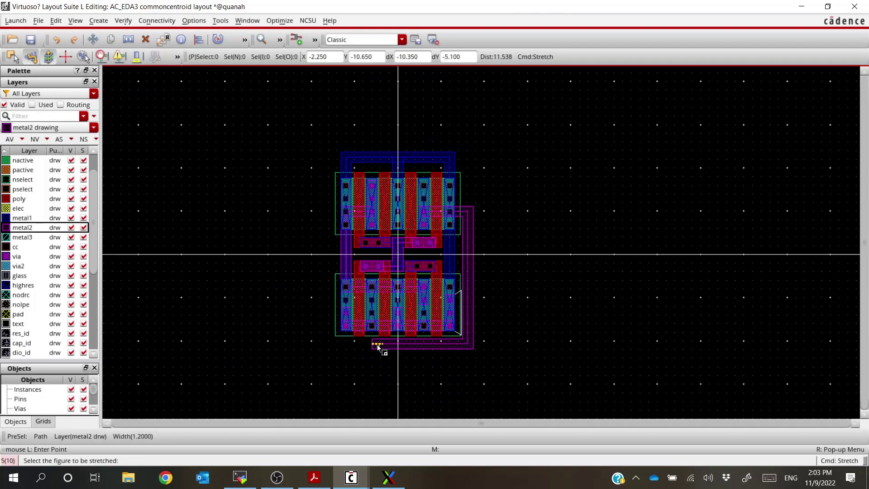
scroll(387, 345, "up", 2, "ctrl")
Run the DRC again and check the rule violation summary in the Virtuoso log window.
left_click(123, 21)
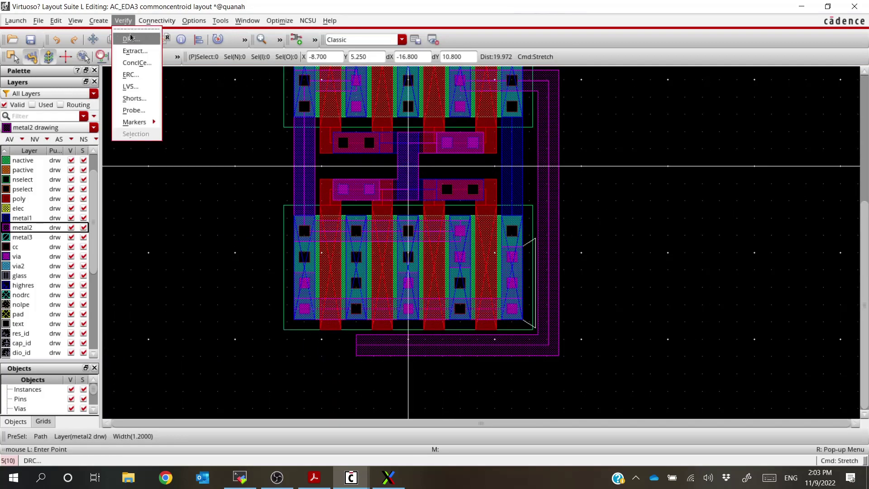
left_click(124, 37)
left_click(130, 41)
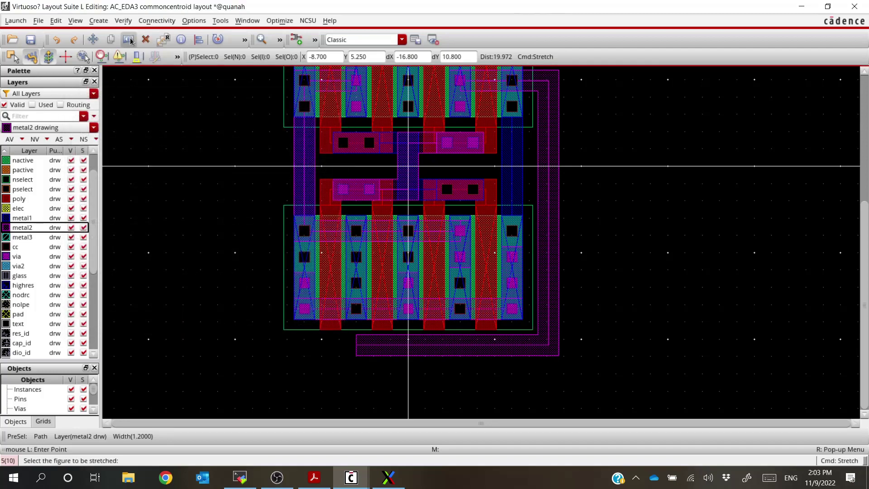
scroll(310, 249, "down", 2, "ctrl")
scroll(310, 250, "up", 2, "ctrl")
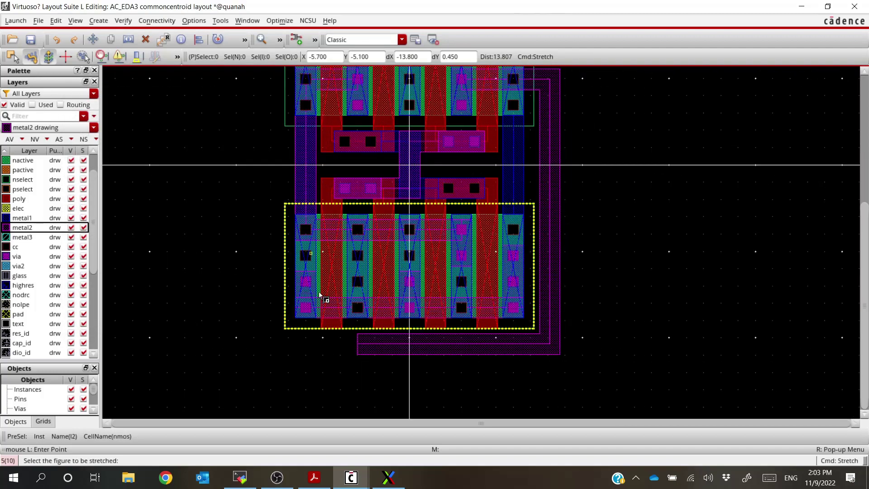
left_click(466, 437)
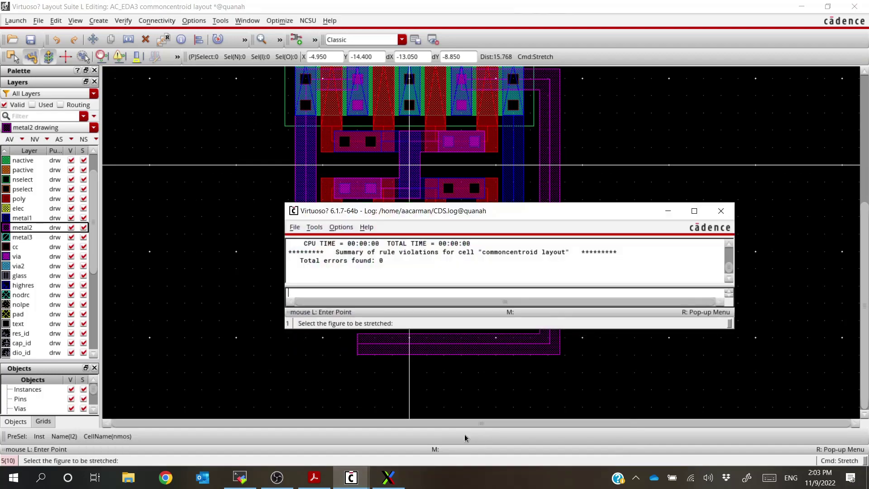
left_click(557, 117)
Place a 1-row, 1-column metal1-to-metal2 M2_M1 via on the metal2 path's end beneath the lower row's second column.
scroll(358, 342, "up", 2, "ctrl")
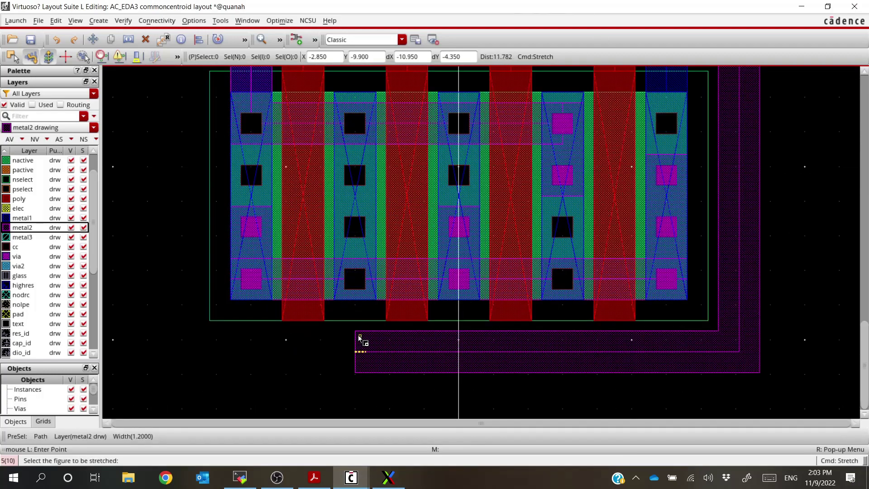
scroll(360, 339, "up", 2, "ctrl")
left_click(99, 20)
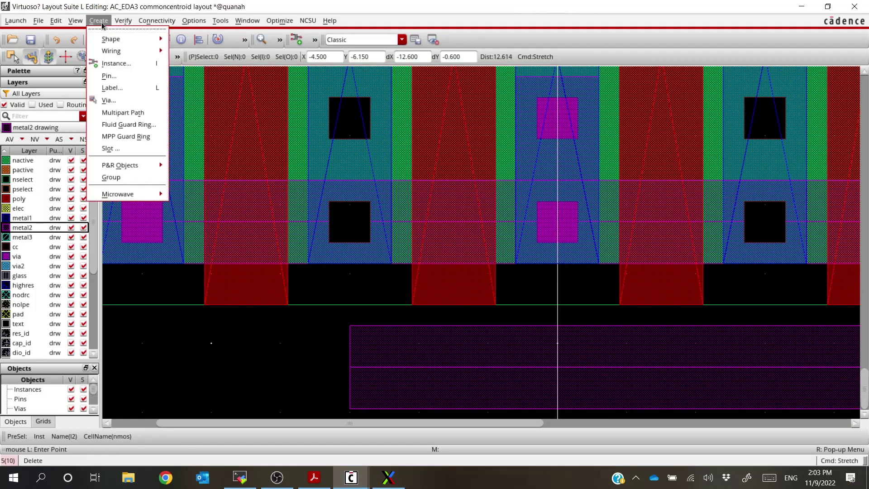
left_click(108, 100)
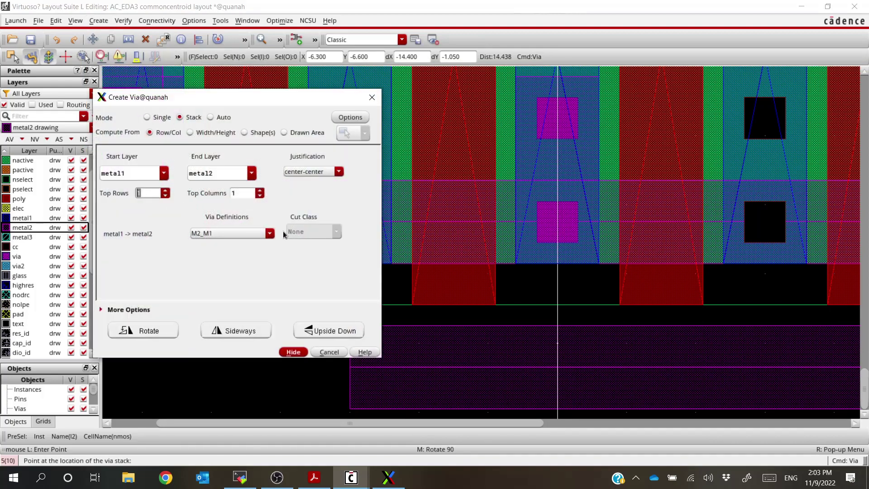
left_click_drag(253, 97, 3, 140)
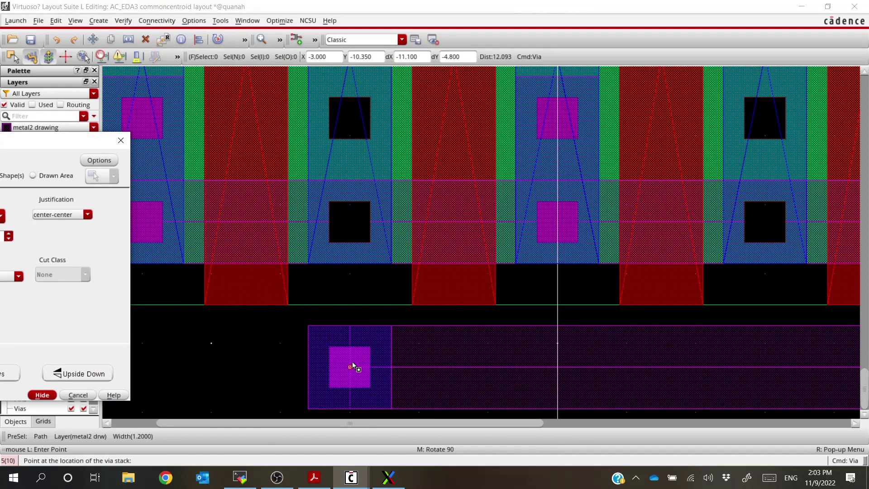
key("F3")
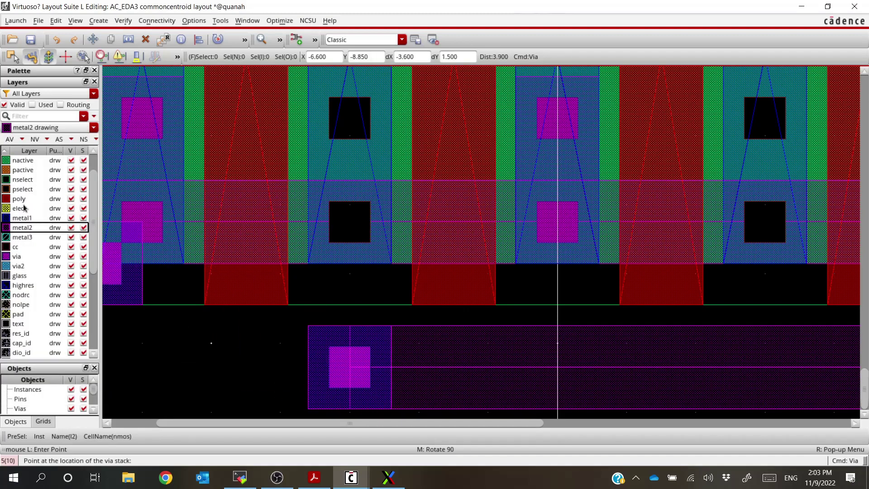
Draw a vertical metal1 path from the new via up to the lower transistor row's second column.
left_click(30, 219)
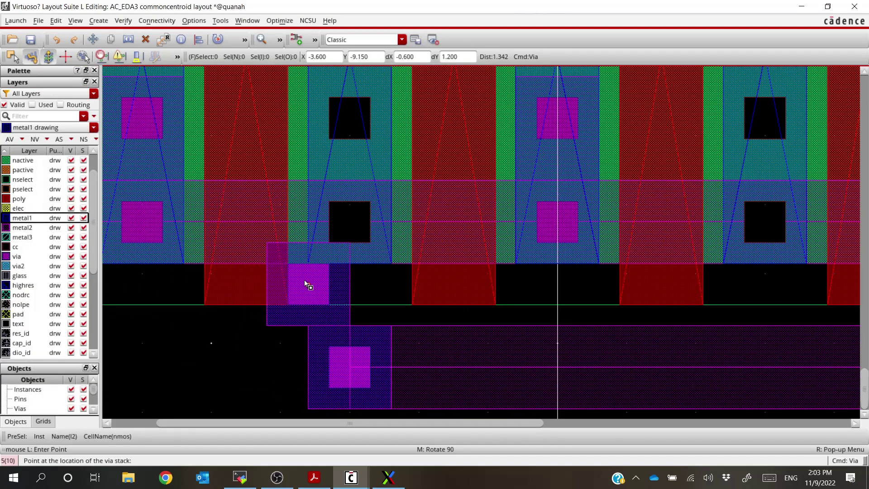
key("p")
key("F3")
left_click(350, 336)
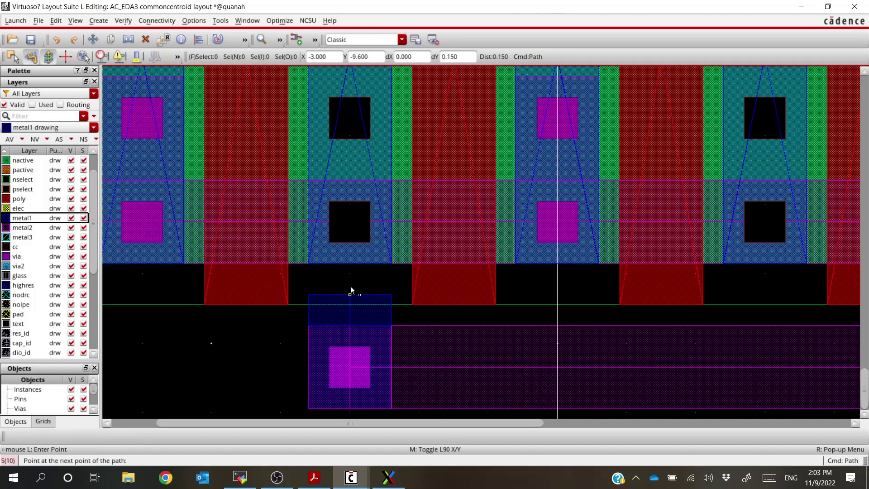
double_click(350, 265)
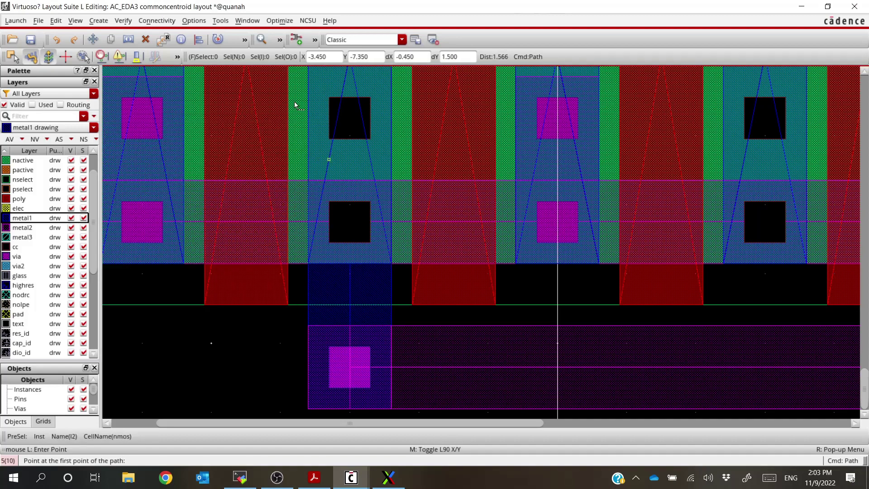
Run the DRC on the layout and check the rule violation summary in the Virtuoso log window.
left_click(122, 21)
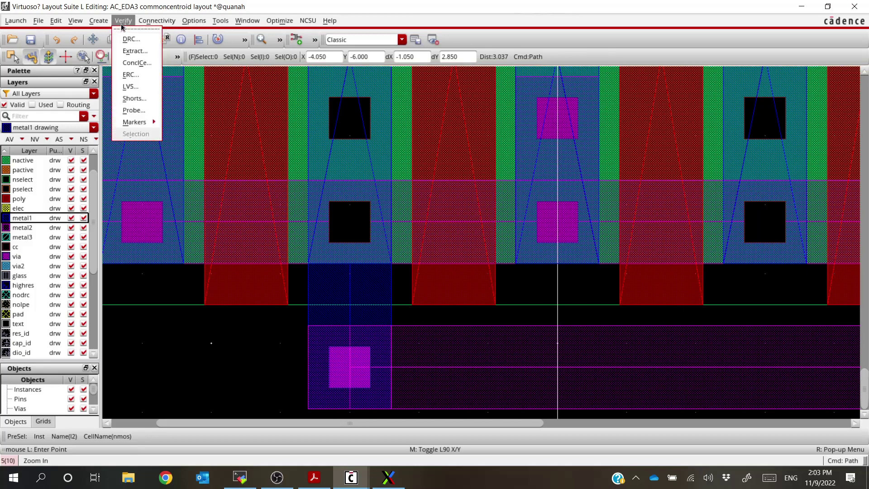
left_click(129, 36)
key("Escape")
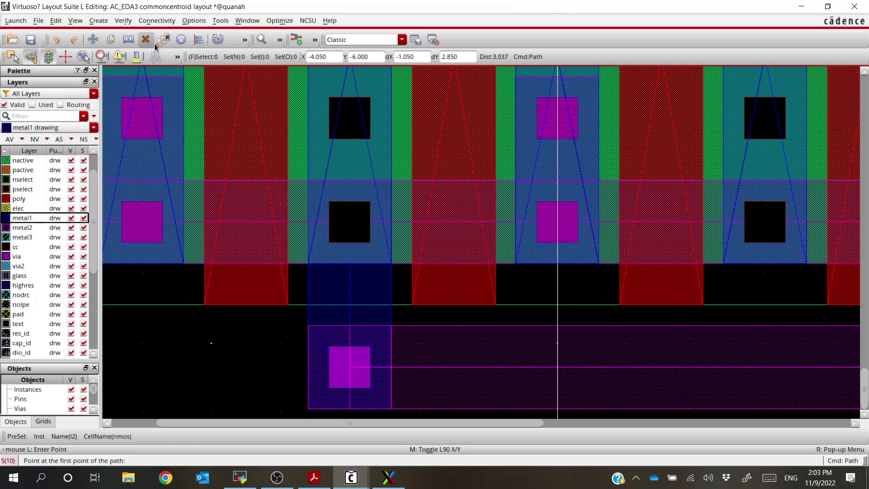
mouse_move(351, 477)
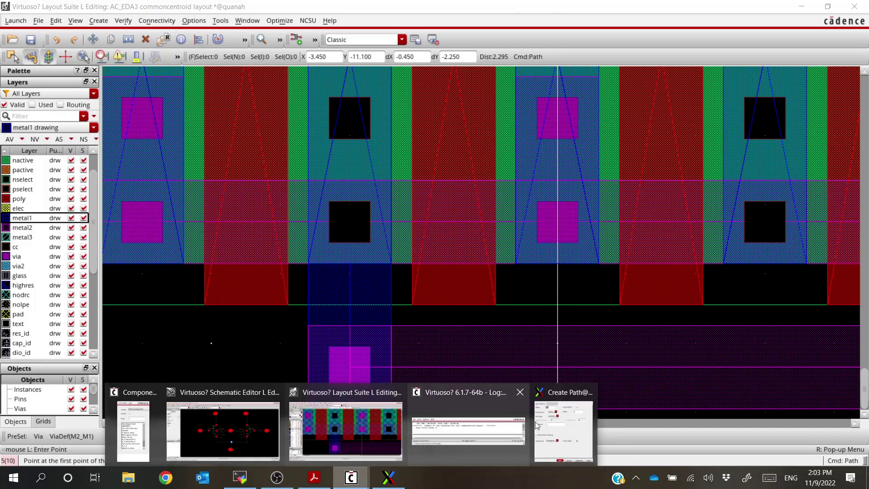
left_click(484, 436)
Examine the contact ring around the transistors in the reference PDF's common-centroid layout and return to the Virtuoso layout.
scroll(289, 244, "down", 2, "ctrl")
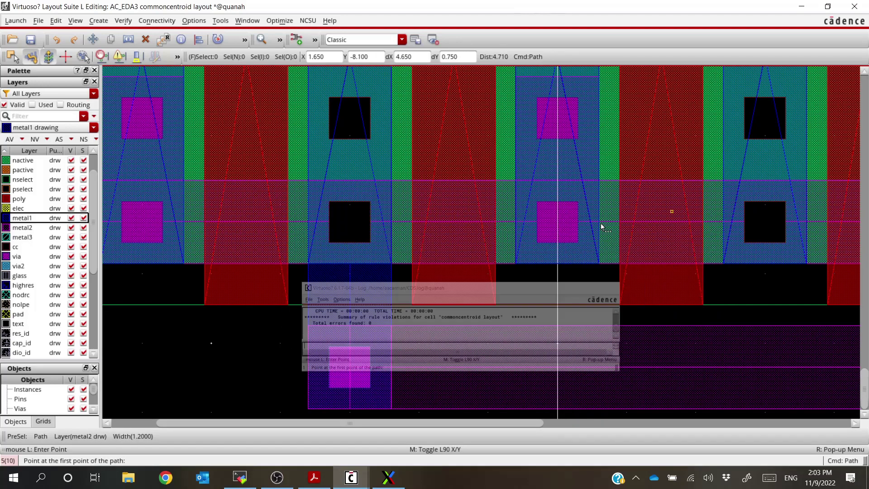
scroll(290, 244, "down", 4, "ctrl")
scroll(268, 190, "up", 2, "ctrl")
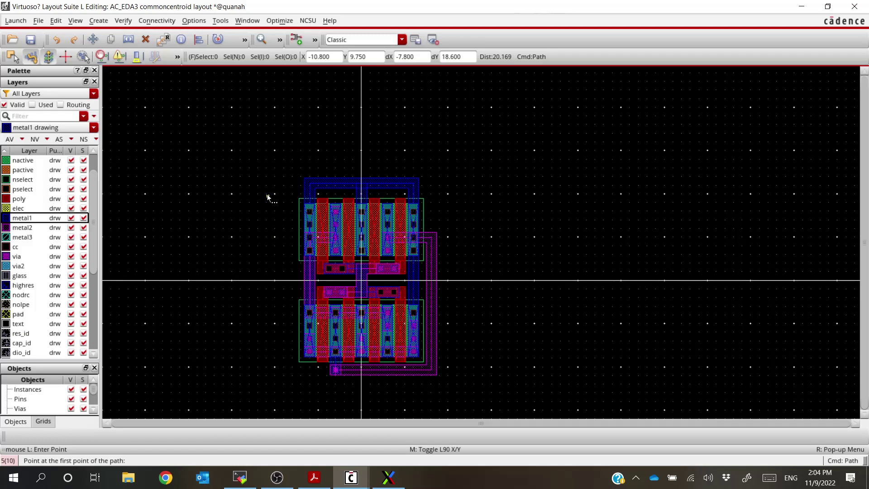
key("alt+Tab")
key("Tab")
key("Tab")
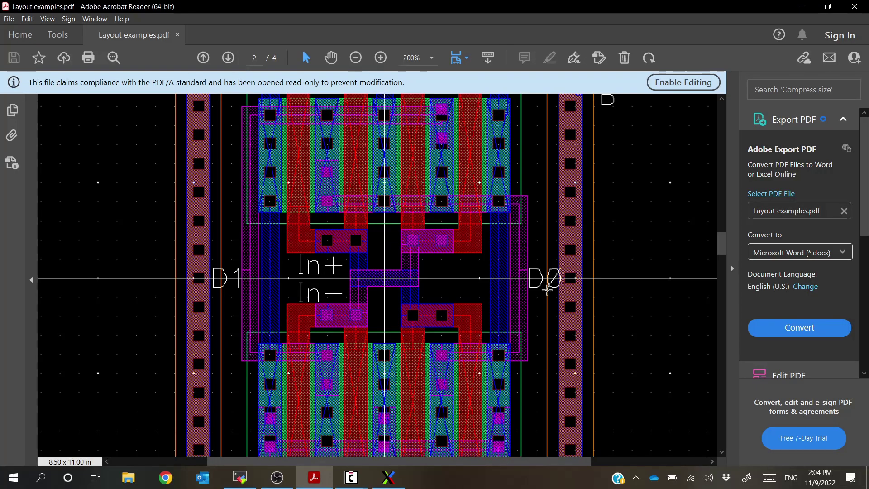
scroll(548, 290, "up", 1)
scroll(543, 308, "down", 3, "ctrl")
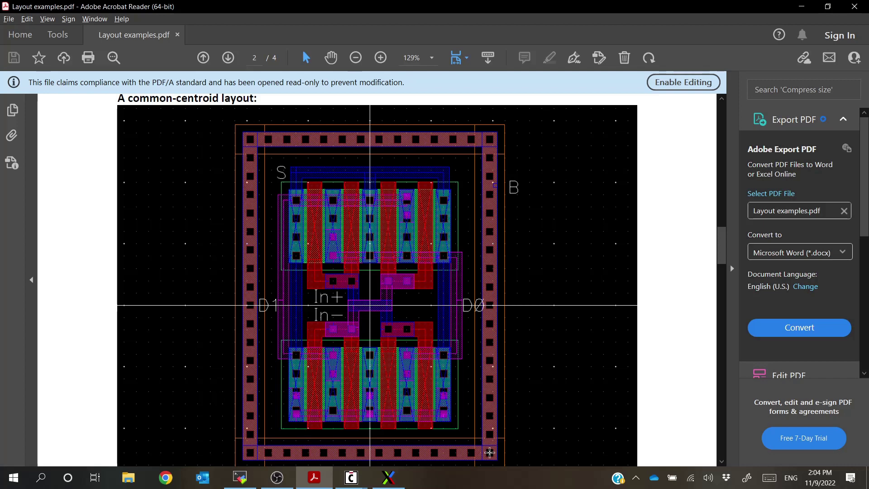
key("alt+Tab")
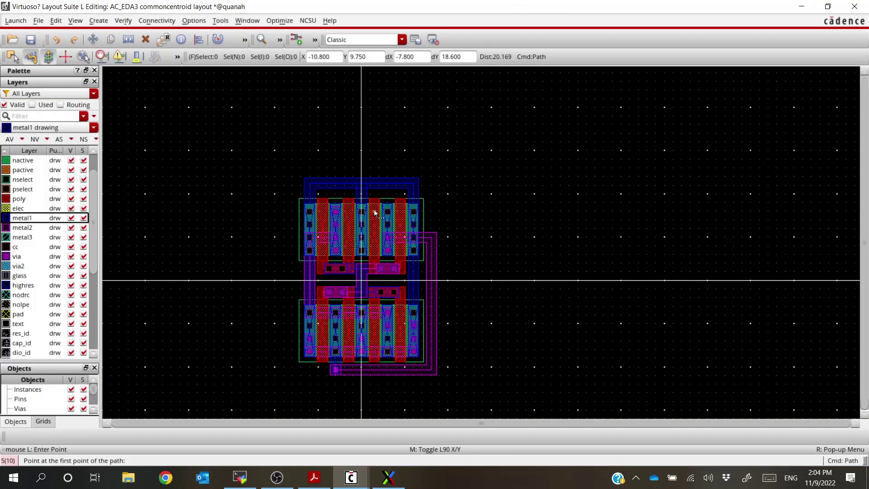
Start creating a via in Single mode with the M1_P via definition.
left_click(98, 20)
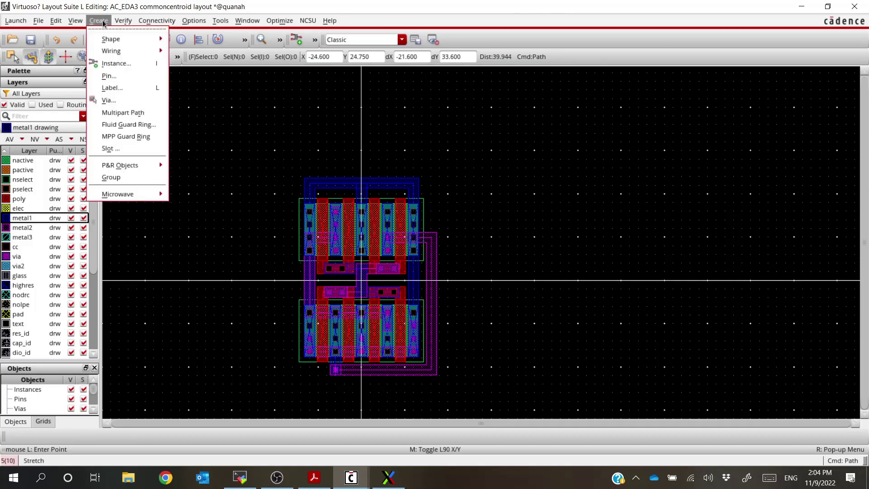
left_click(119, 101)
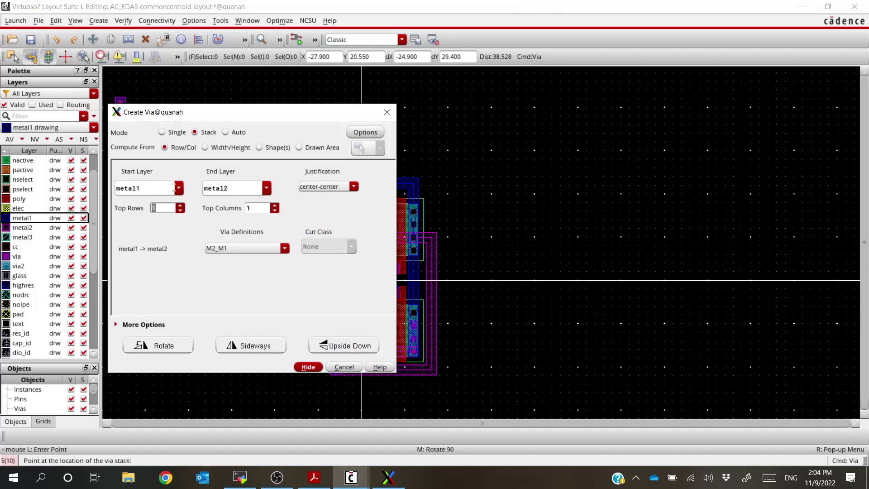
left_click(179, 189)
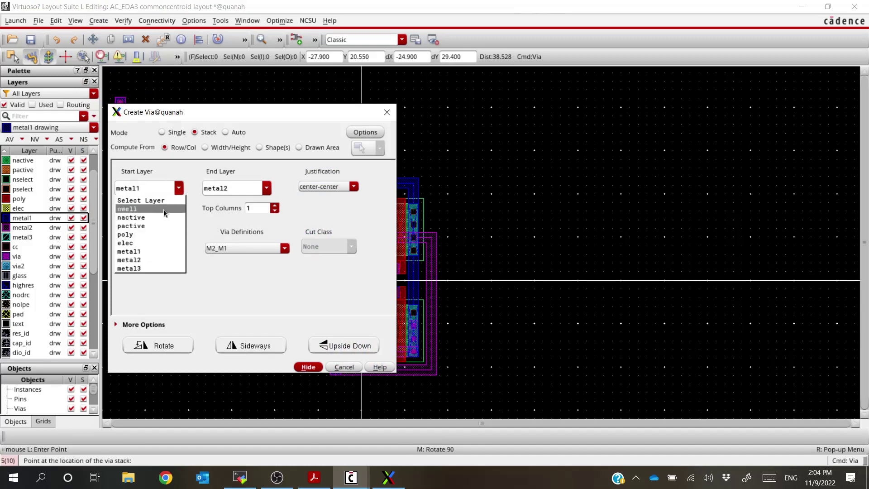
left_click(179, 189)
left_click(176, 134)
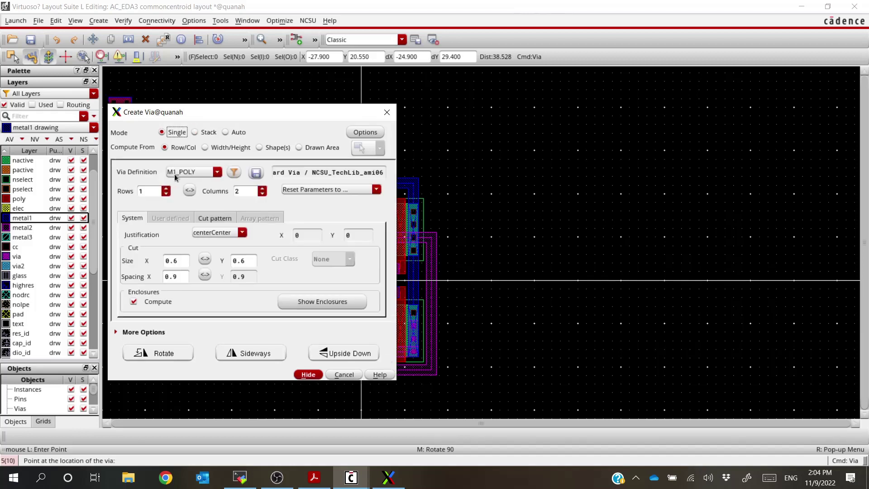
left_click(217, 173)
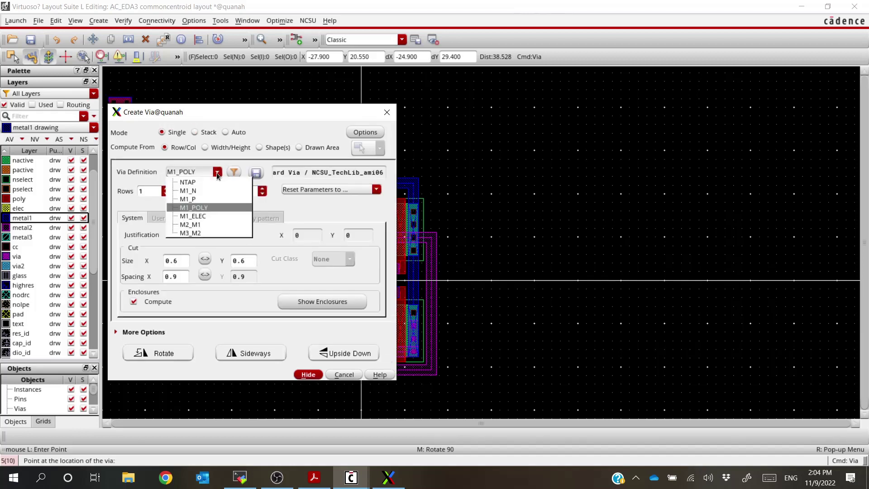
left_click(199, 198)
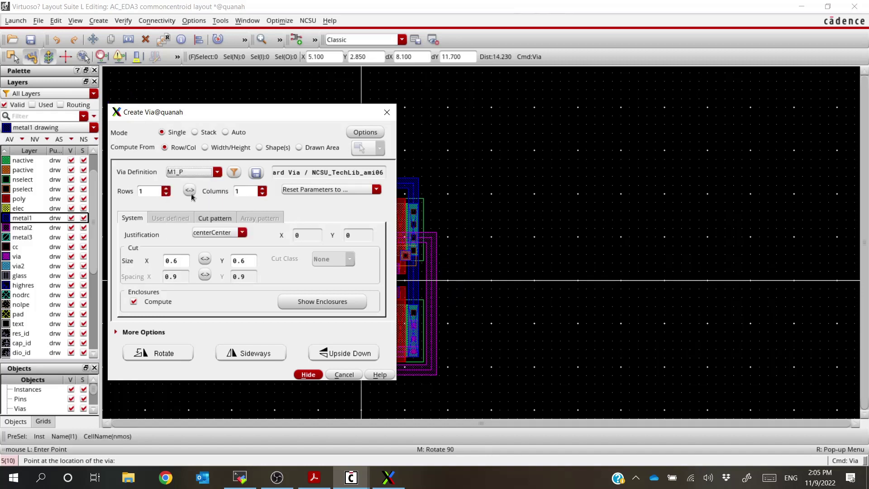
Set the M1_P via to 20 rows and 1 column and place it vertically just outside the metal2 path beside both transistor rows.
left_click(155, 194)
type("0")
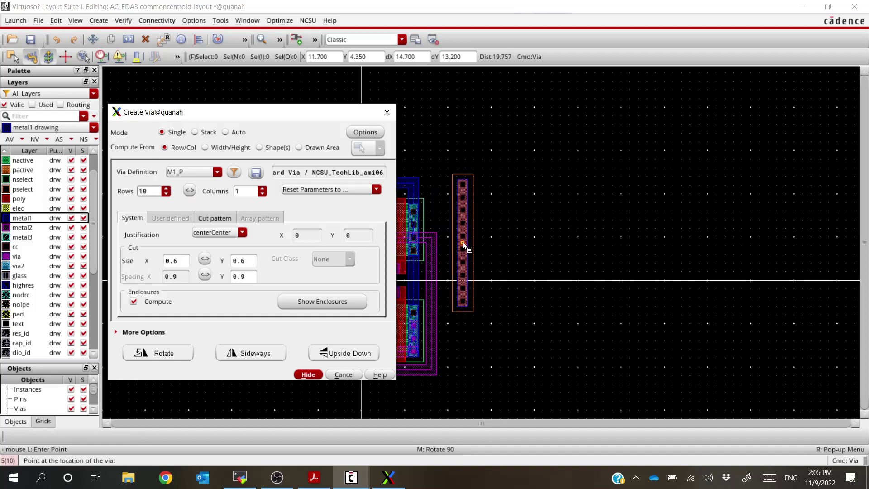
left_click_drag(148, 190, 131, 194)
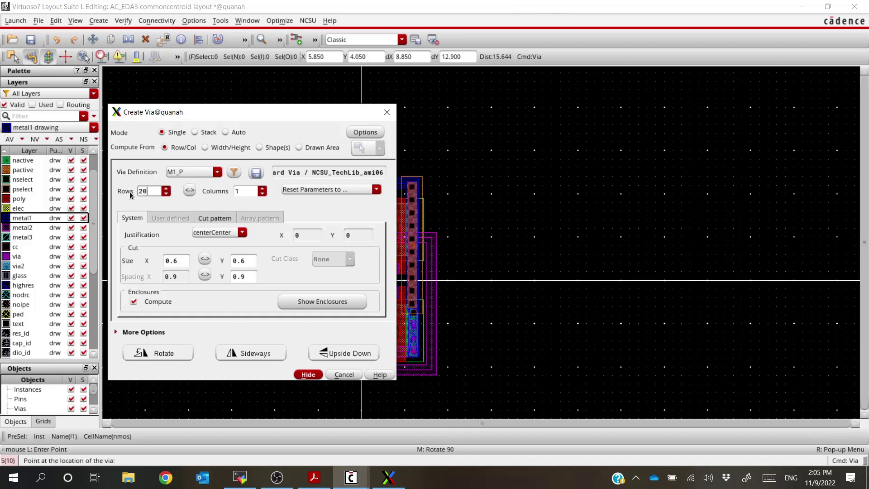
type("20")
left_click(244, 192)
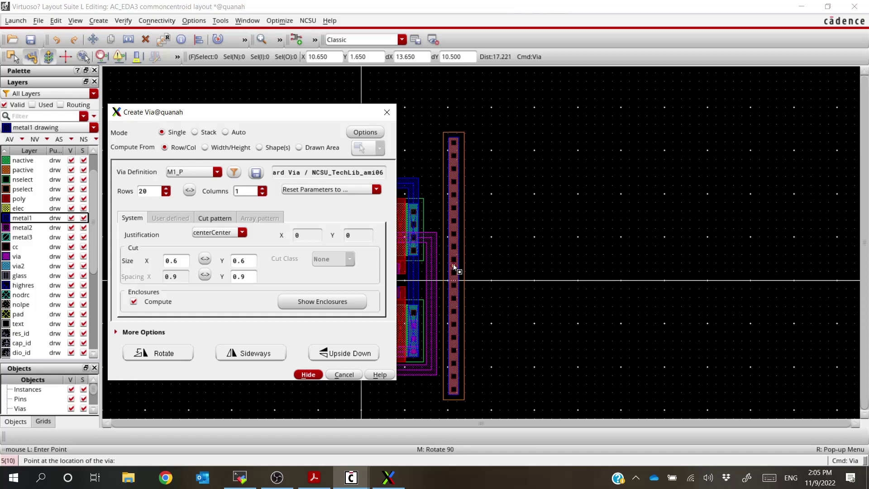
left_click(454, 267)
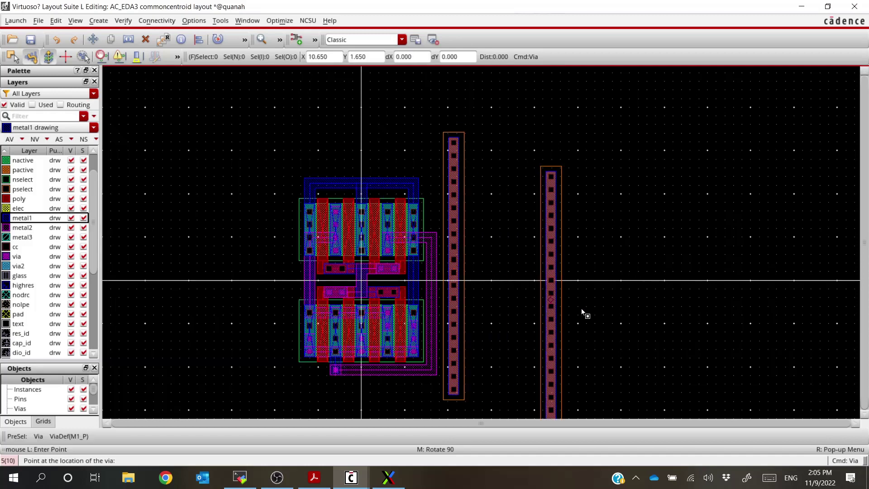
key("Escape")
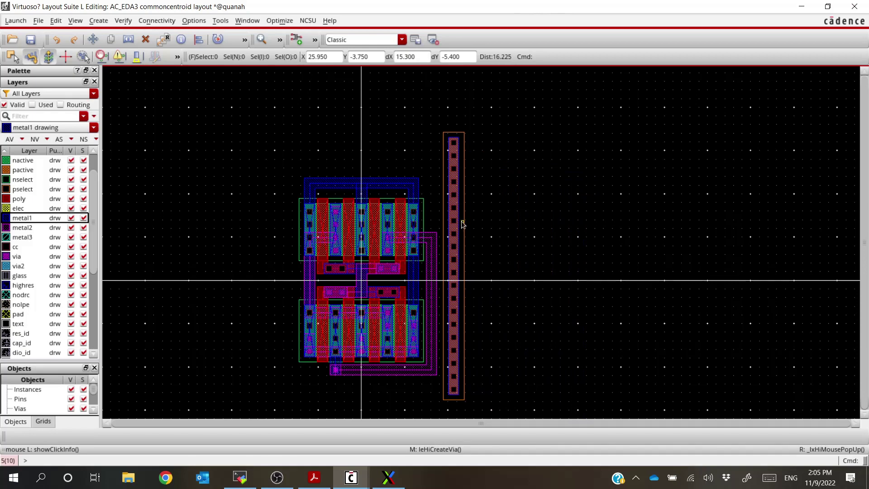
Copy the vertical M1_P contact strip, rotate the copy to horizontal, and place it in the empty area beyond the vertical strip.
key("c")
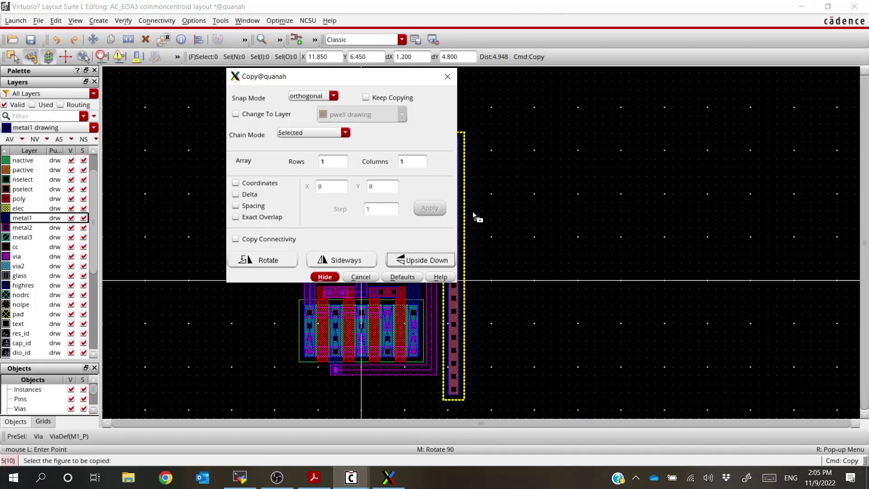
left_click(465, 196)
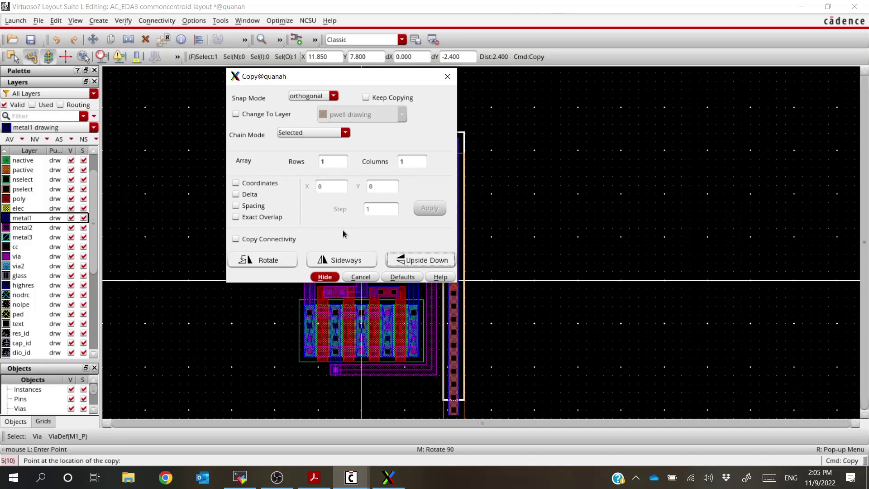
left_click(252, 262)
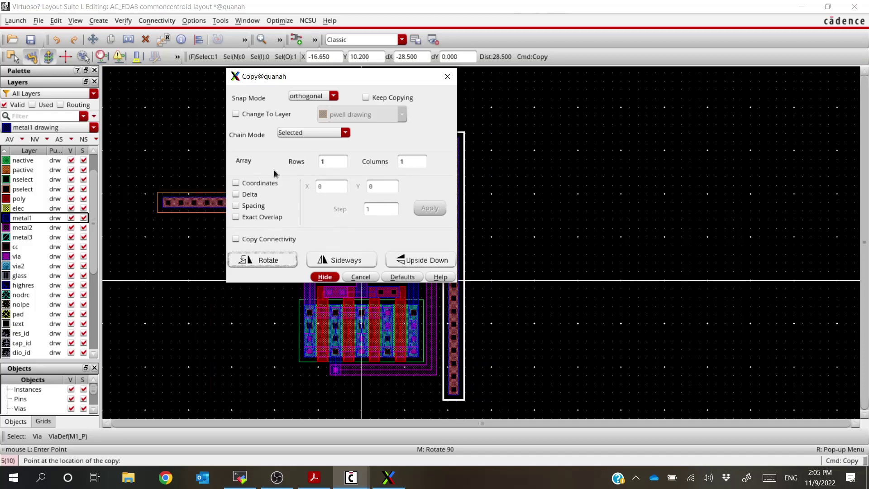
left_click_drag(321, 76, 104, 357)
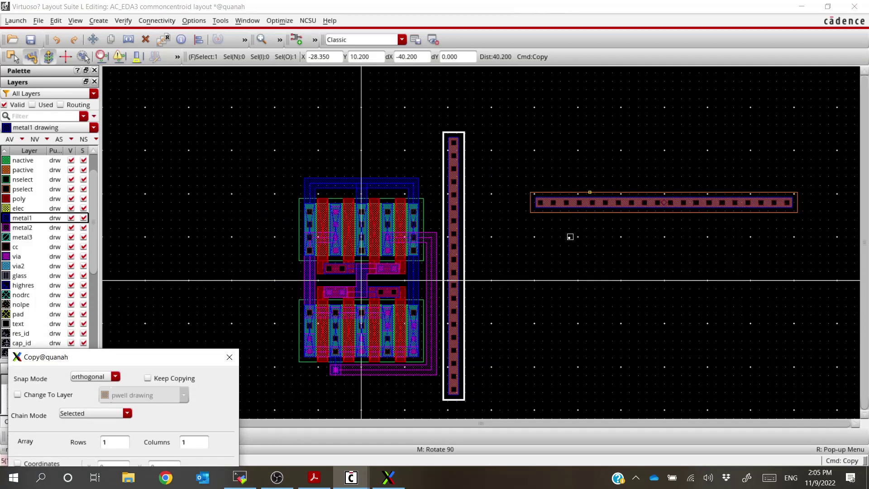
left_click(539, 234)
Move the horizontal M1_P strip 34.2 µm toward the transistors and 3.9 µm up, above the metal1 source path with its end on the vertical strip.
key("m")
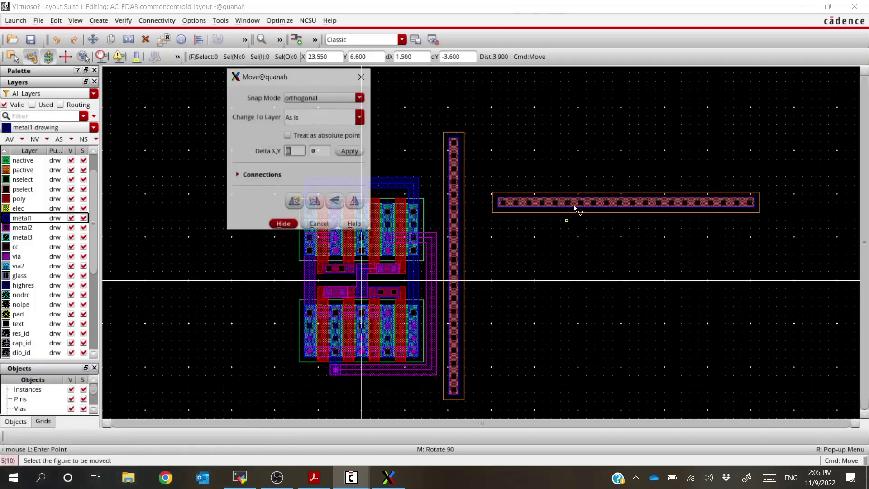
left_click(575, 209)
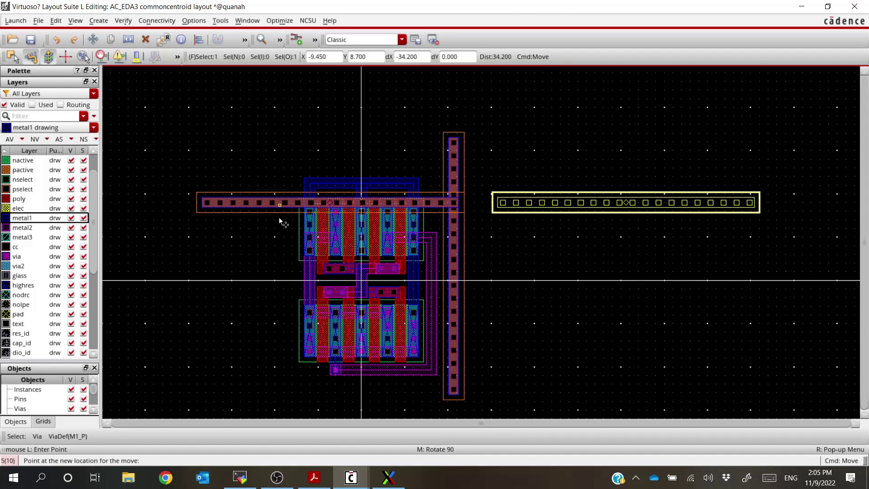
left_click(279, 217)
scroll(282, 206, "up", 2, "ctrl")
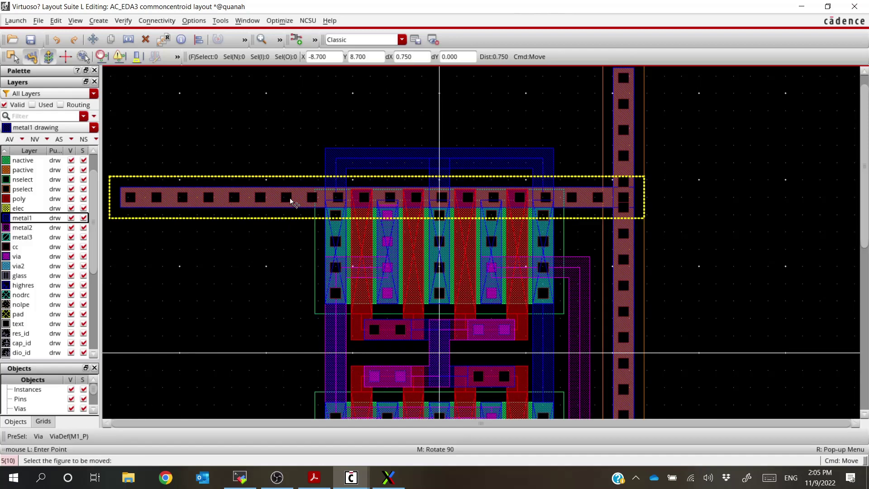
left_click(290, 198)
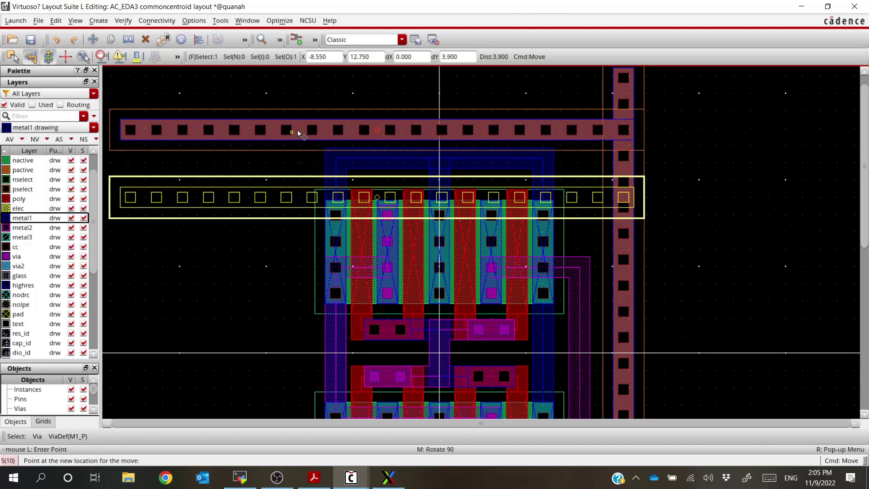
scroll(297, 131, "up", 2, "ctrl")
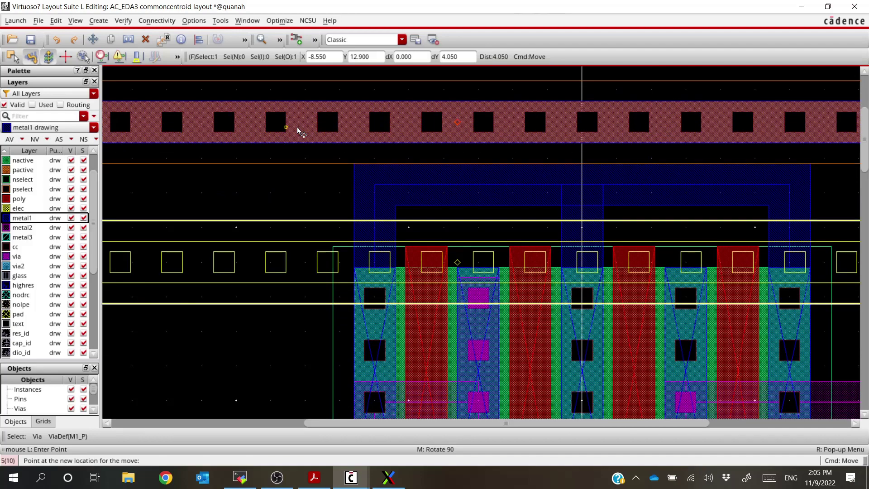
scroll(298, 133, "down", 2, "ctrl")
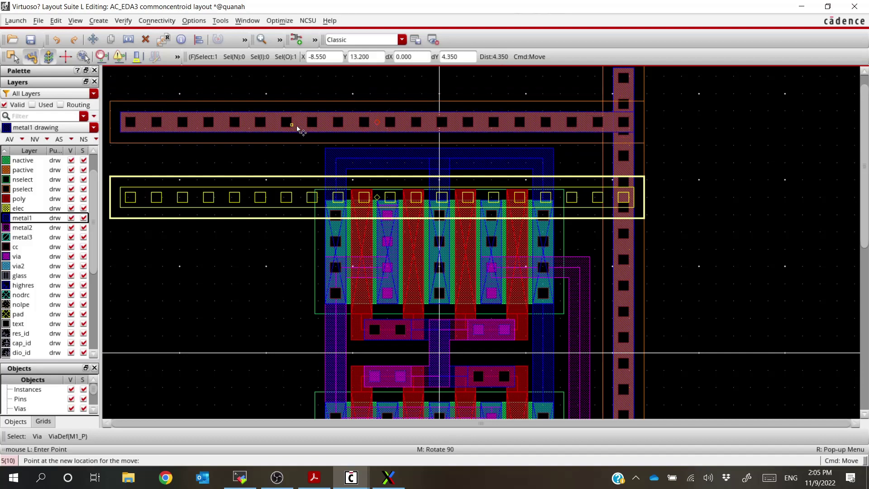
left_click(299, 135)
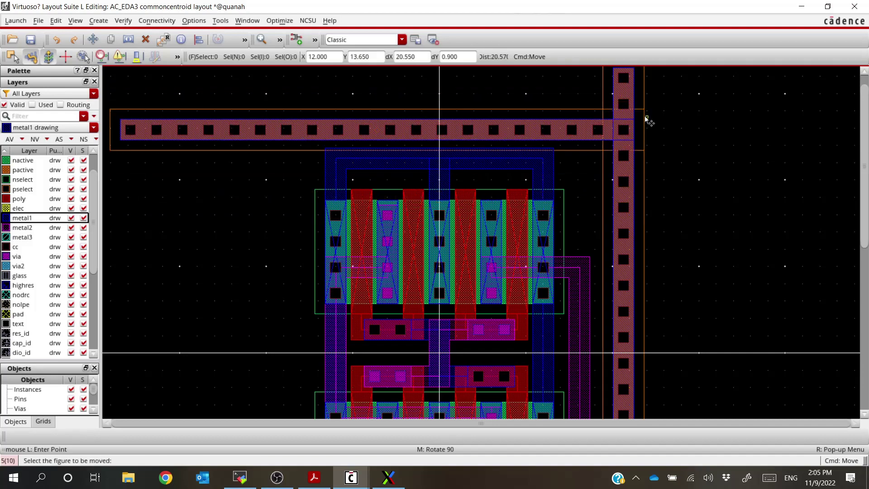
scroll(614, 145, "up", 3, "ctrl")
scroll(540, 193, "down", 1, "ctrl")
scroll(541, 193, "down", 6, "ctrl")
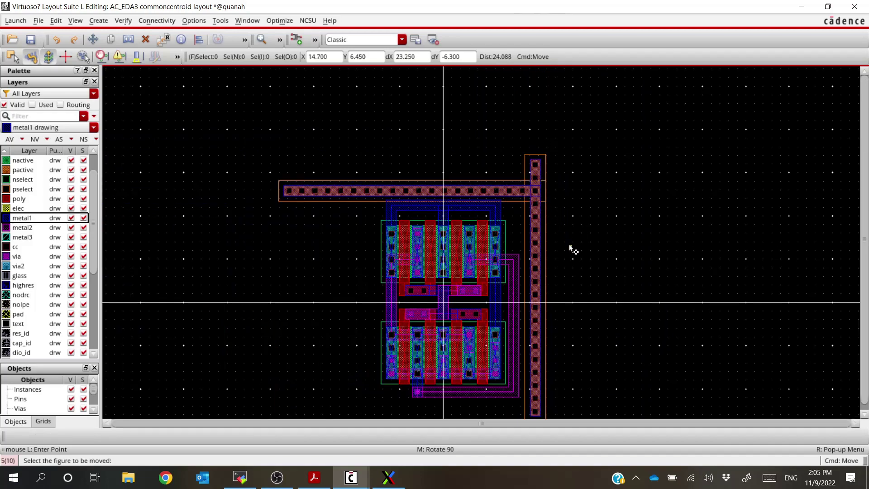
scroll(555, 310, "down", 1, "ctrl")
scroll(546, 364, "up", 3, "ctrl")
scroll(546, 360, "down", 3, "ctrl")
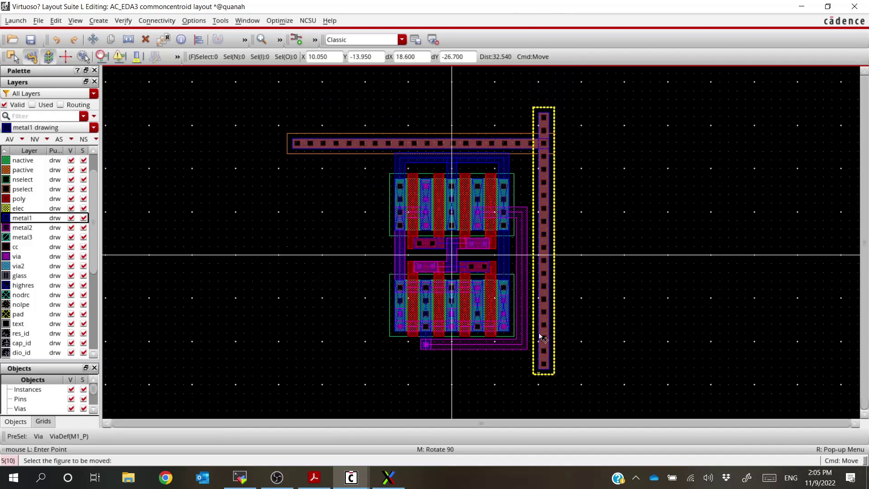
Move the vertical and horizontal M1_P contact strips together 0.3 µm up, away from the metal1 source path.
scroll(541, 136, "up", 3, "ctrl")
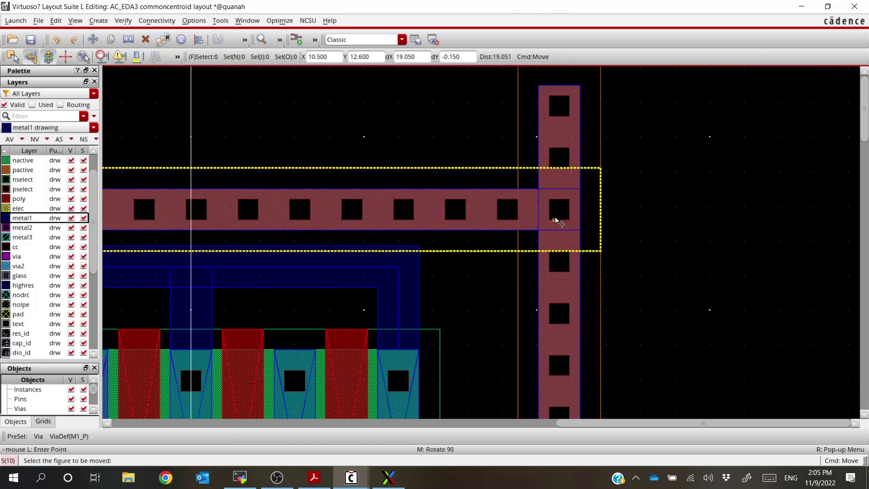
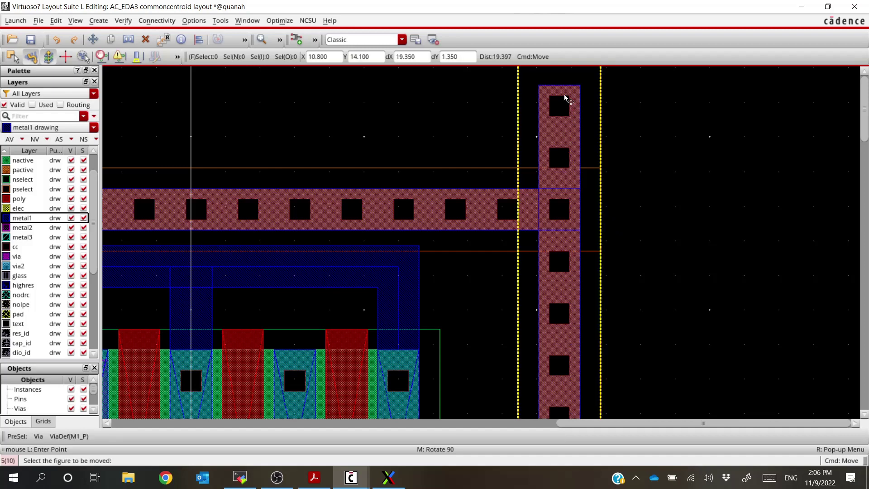
left_click(556, 295)
left_click(552, 268)
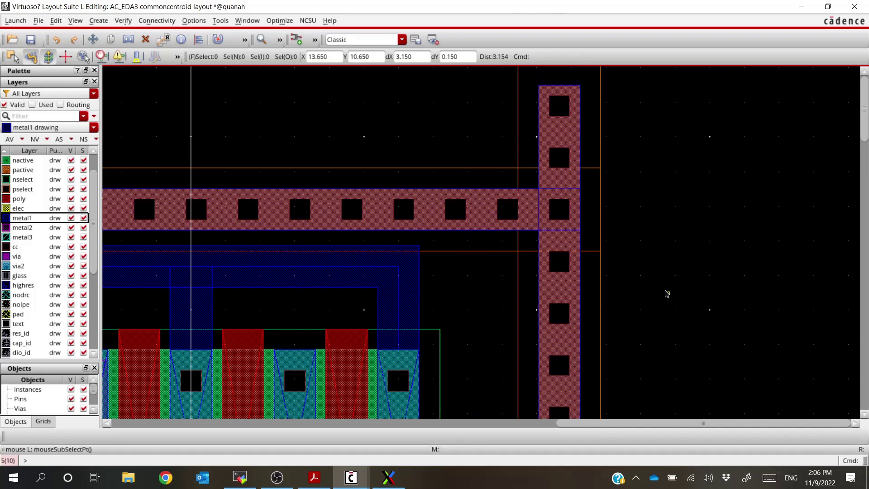
left_click(460, 209)
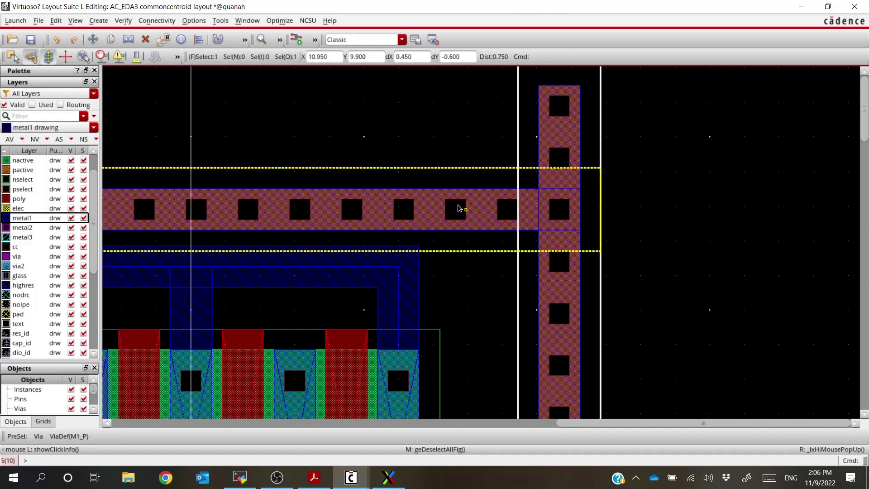
key("m")
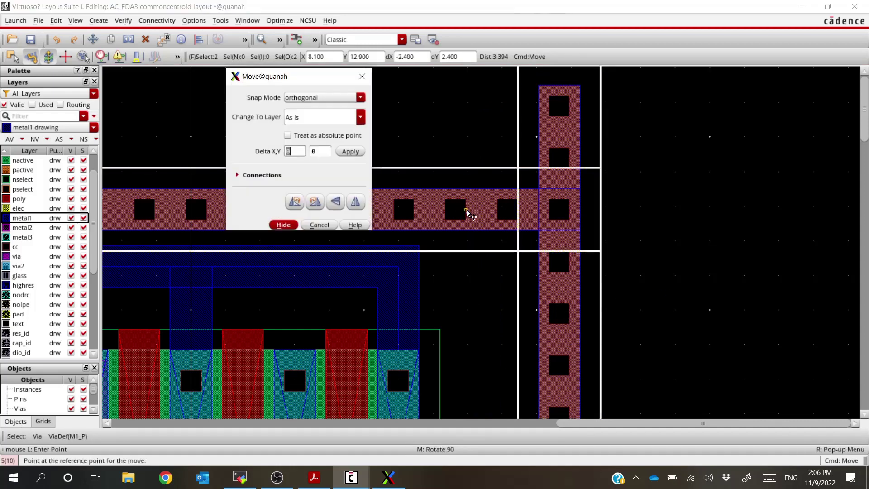
left_click(466, 209)
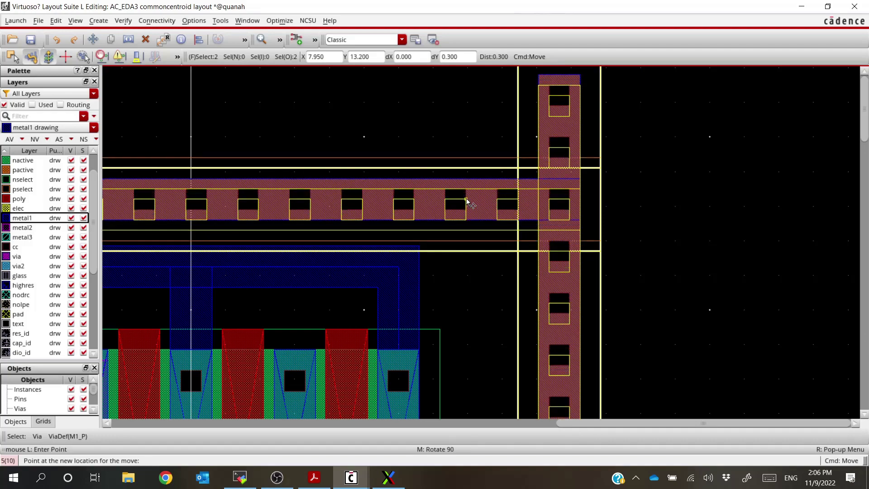
left_click(468, 202)
left_click(673, 273)
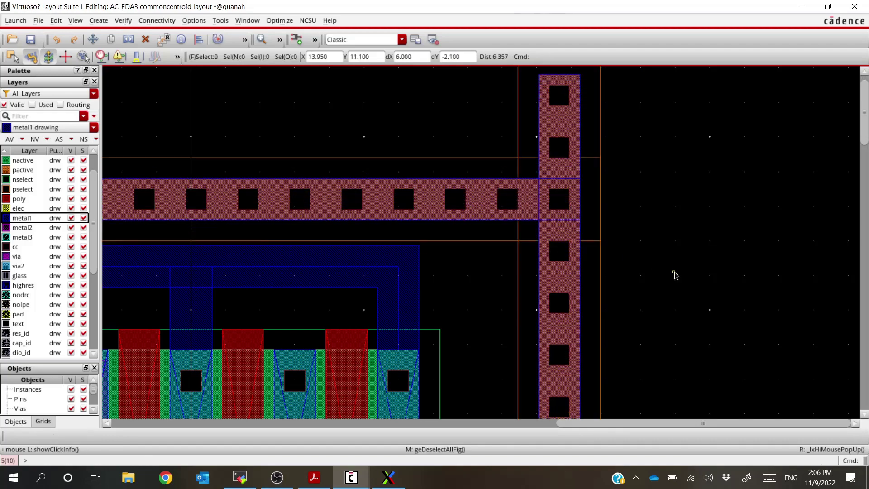
Copy the horizontal M1_P strip 25.5 µm straight down, below the lower metal2 path, to form the ring's lower side.
scroll(716, 314, "down", 5, "ctrl")
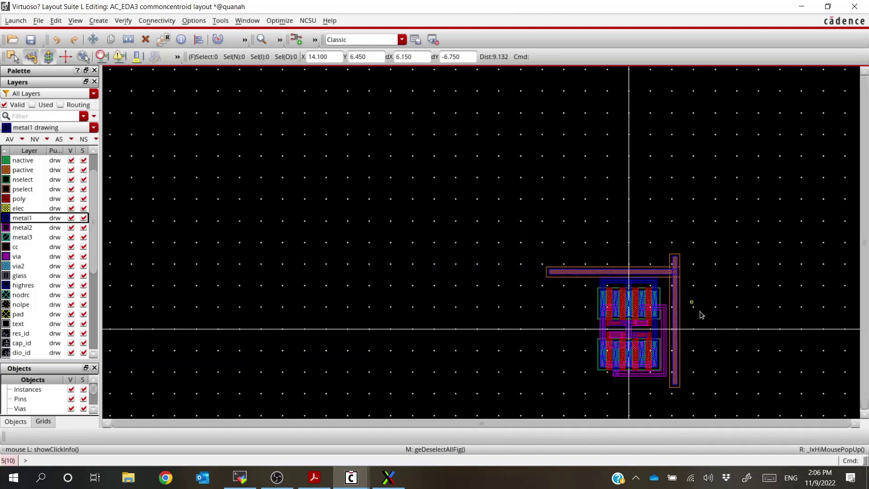
scroll(704, 394, "up", 2, "ctrl")
scroll(630, 361, "down", 1, "ctrl")
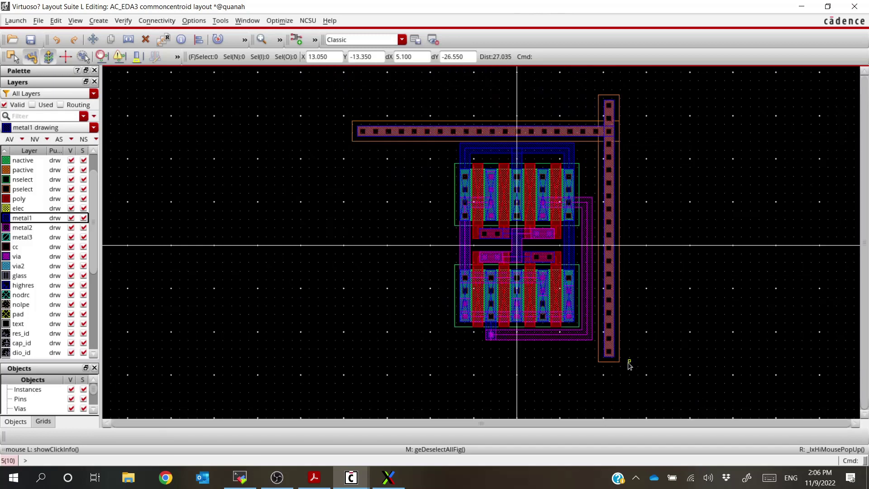
left_click(518, 134)
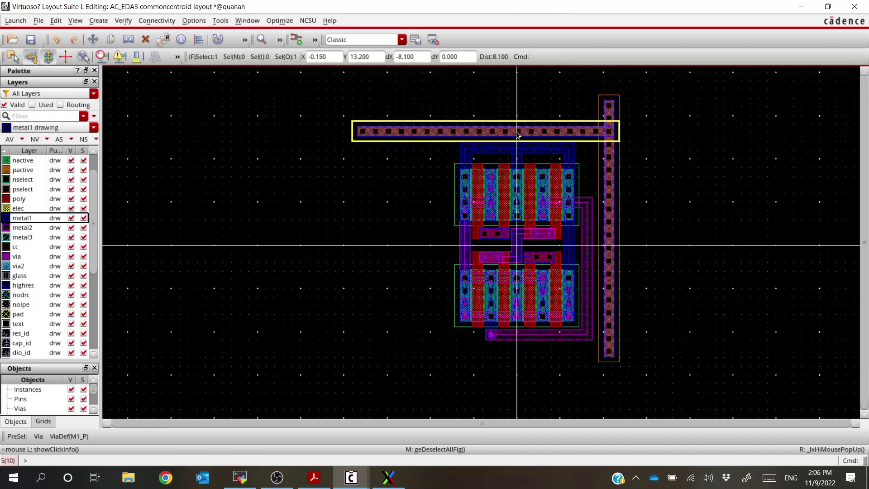
key("c")
left_click(531, 132)
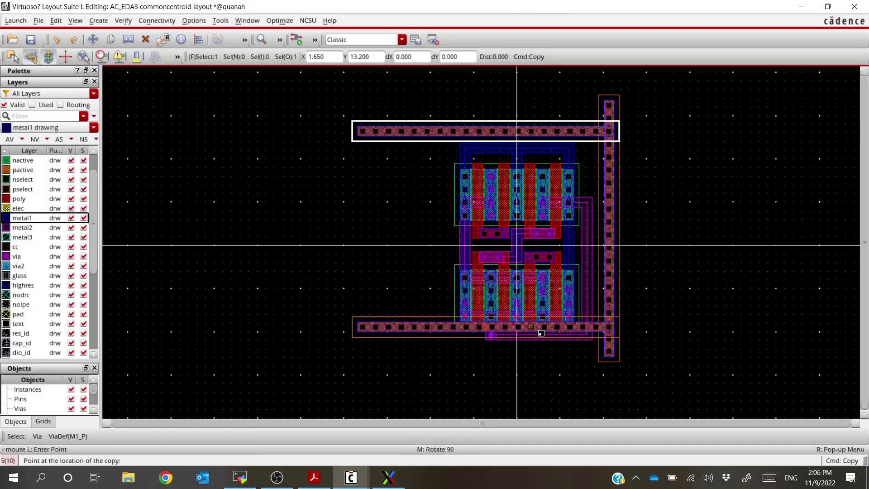
scroll(544, 356, "up", 3, "ctrl")
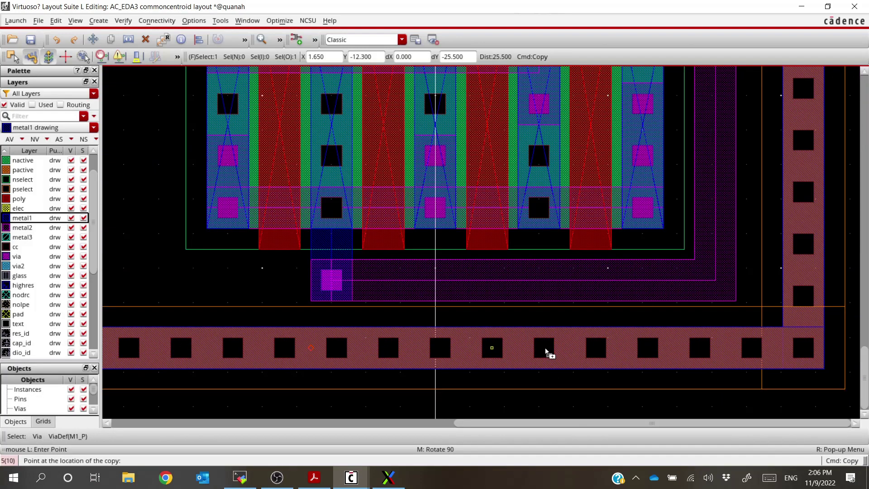
left_click(545, 348)
key("f")
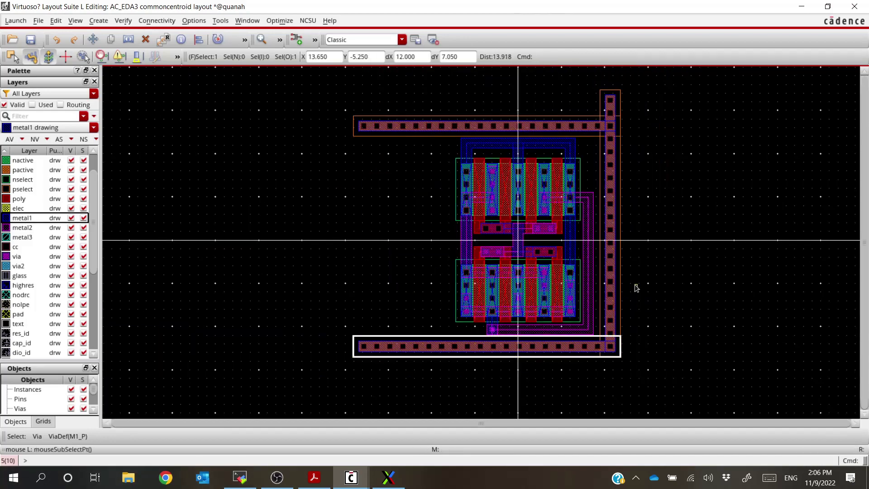
Copy the vertical M1_P strip 19.5 µm horizontally to the opposite side of the transistors and deselect the copy.
left_click(615, 270)
key("c")
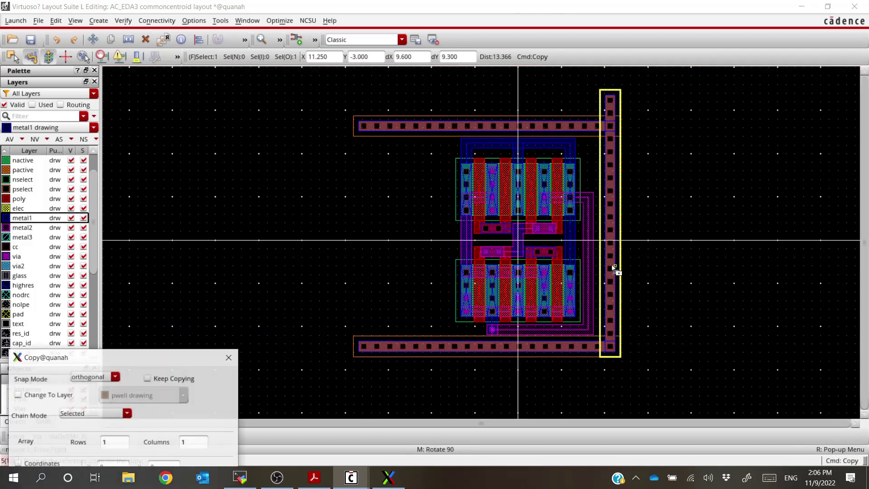
left_click(614, 270)
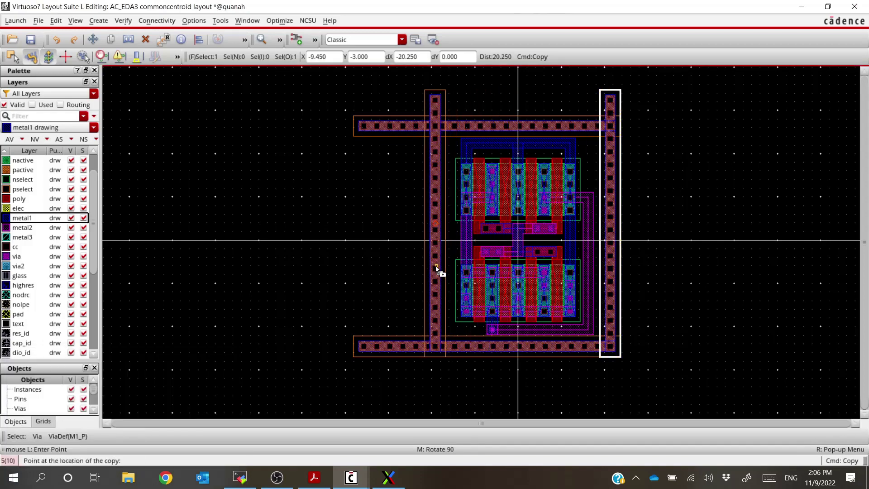
scroll(439, 270, "up", 4, "ctrl")
scroll(438, 270, "down", 4, "ctrl")
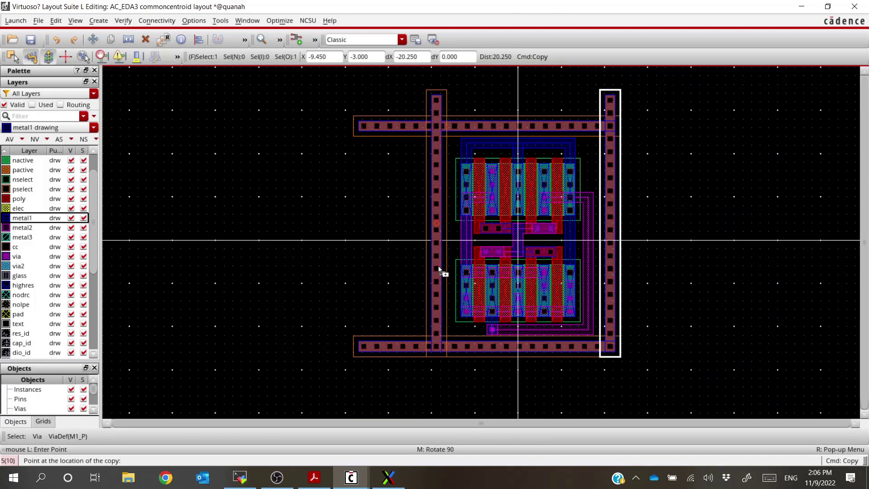
scroll(443, 269, "up", 3, "ctrl")
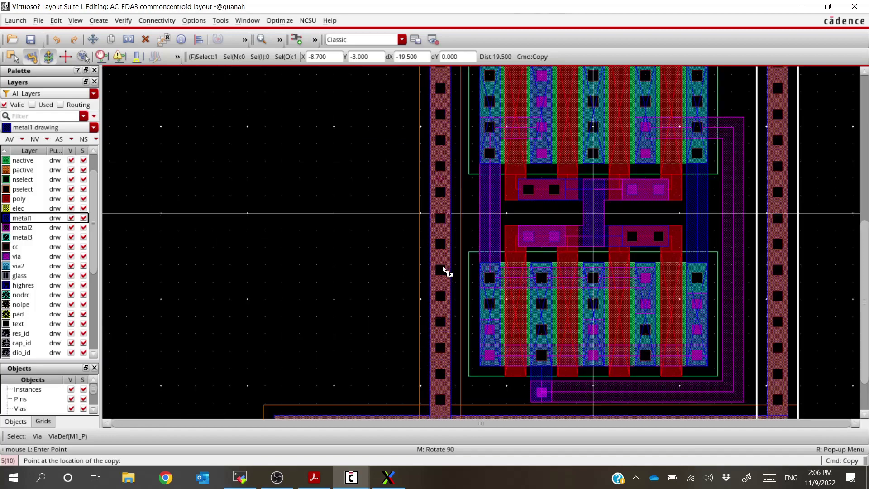
scroll(443, 269, "down", 3, "ctrl")
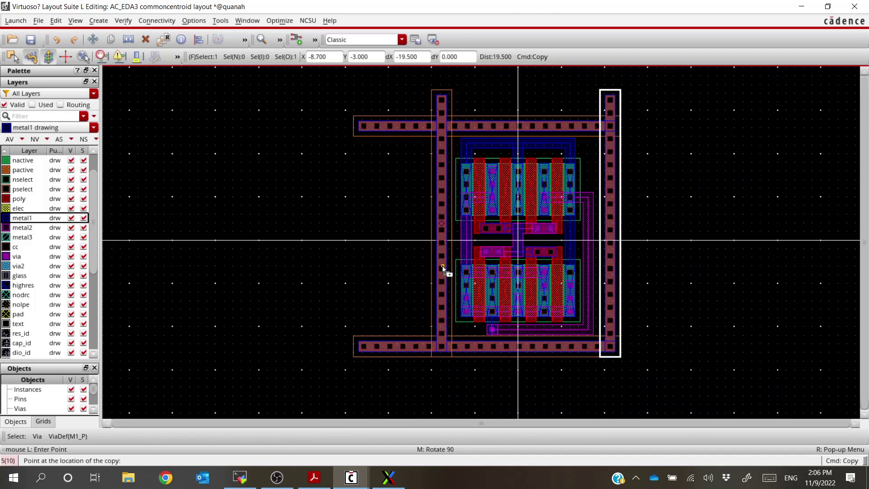
scroll(446, 270, "up", 3, "ctrl")
left_click(446, 270)
scroll(446, 267, "down", 3, "ctrl")
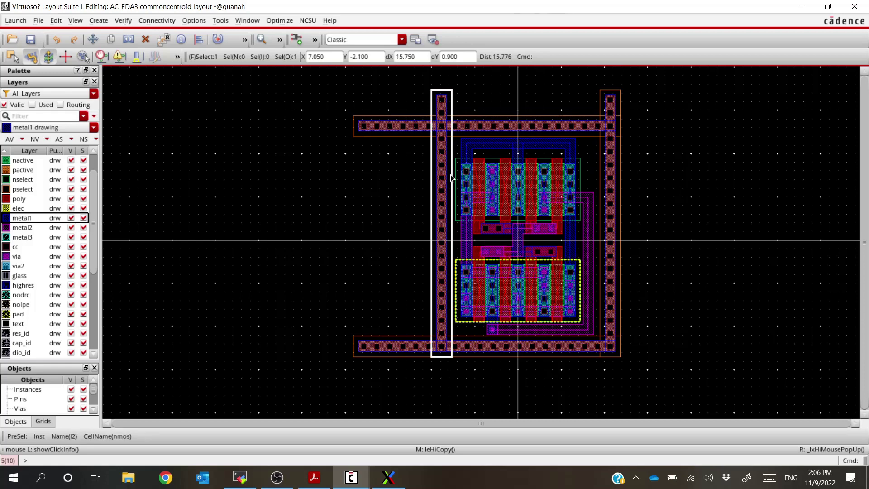
key("ctrl+d")
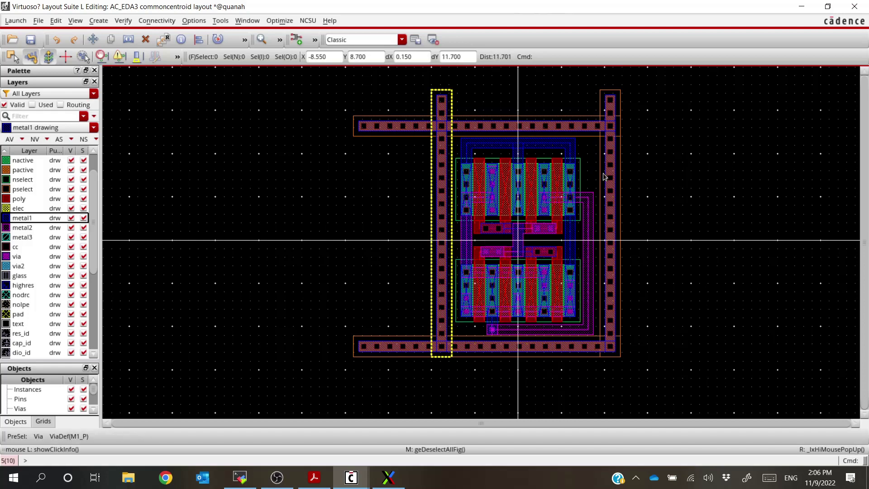
Shorten the original vertical M1_P strip beside the metal2 path to 18 rows.
left_click(604, 176)
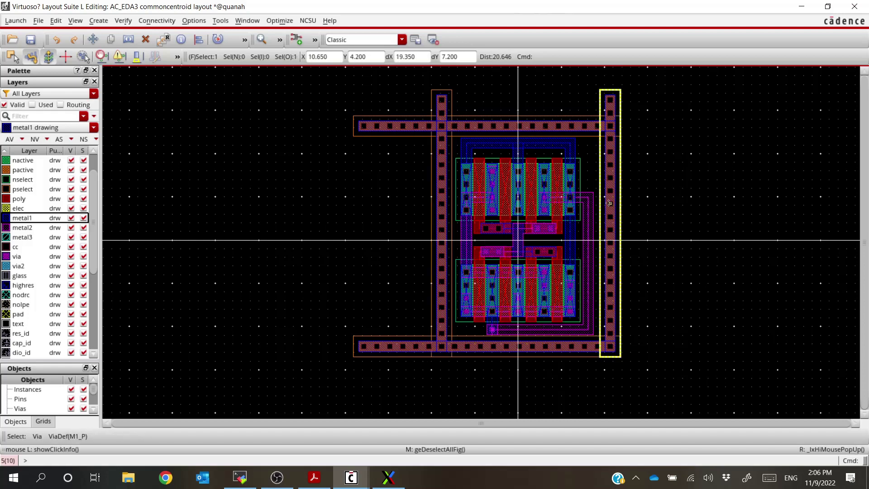
key("q")
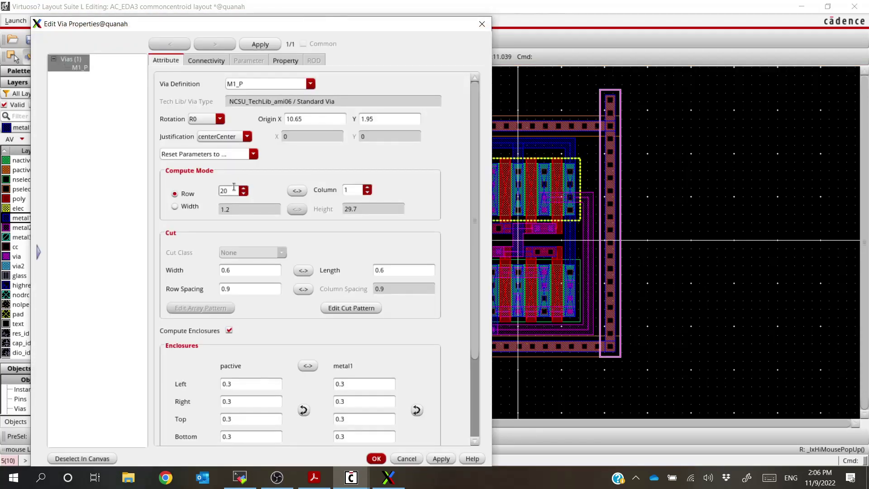
key("Return")
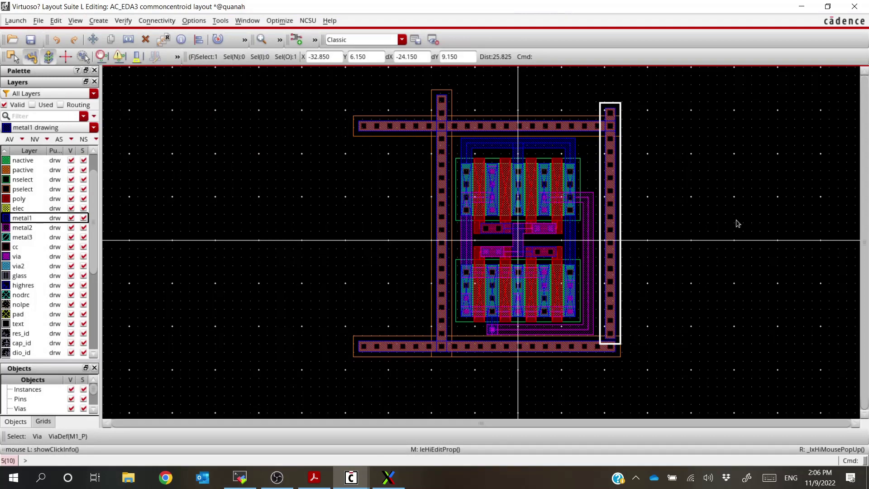
Move the shortened vertical M1_P strip 1.5 µm down so its ends align with the upper and lower horizontal strips.
scroll(613, 146, "up", 2)
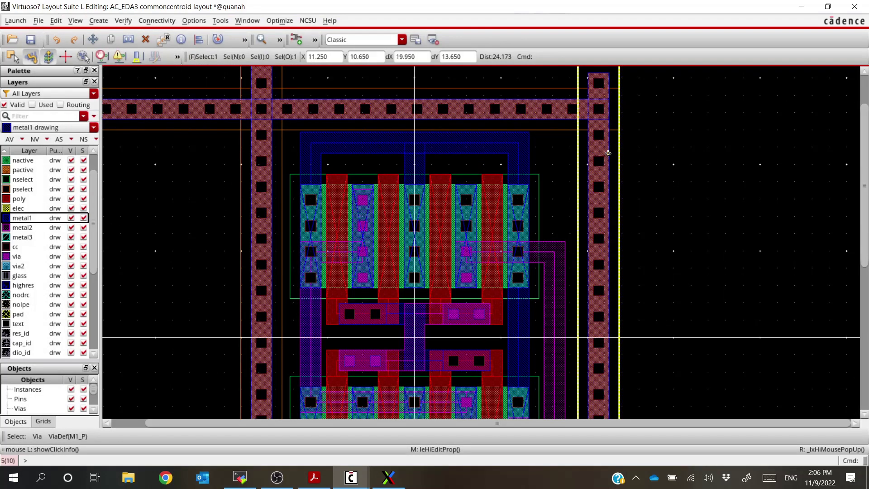
key("m")
left_click(607, 157)
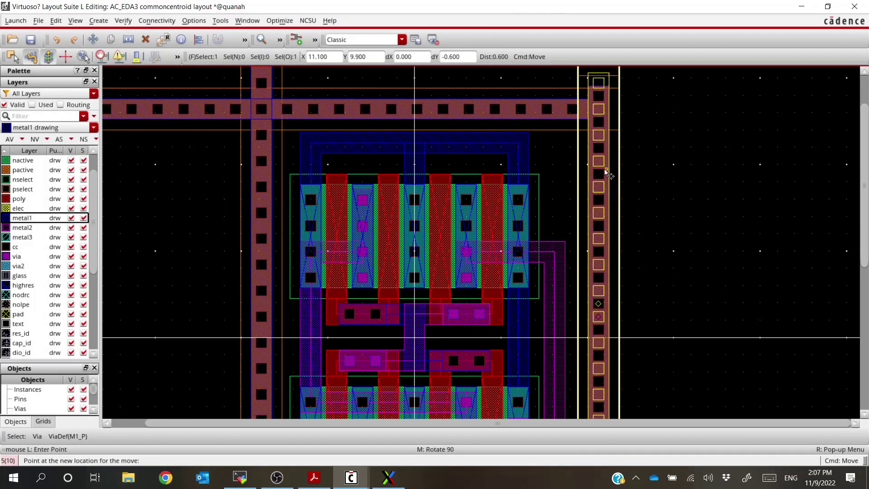
left_click(608, 186)
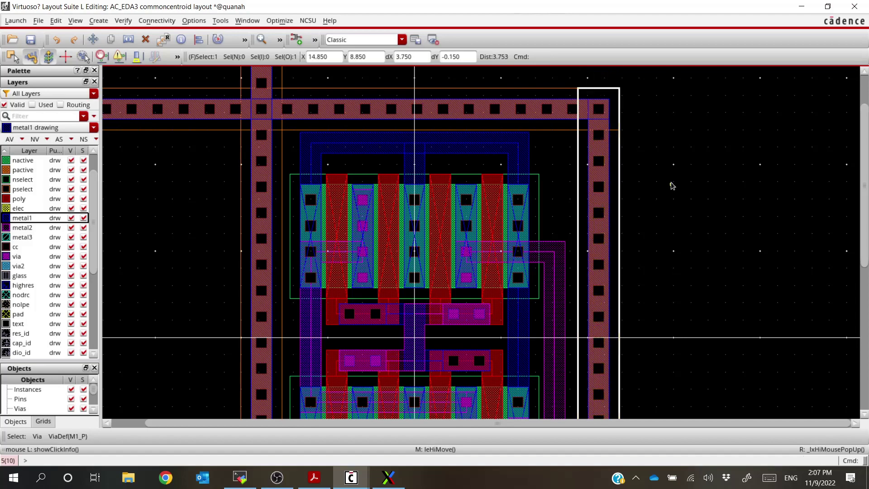
left_click(672, 186)
Replace the longer vertical strip on the opposite side with a copy of the shortened strip, offset 19.5 µm horizontally.
scroll(671, 213, "down", 2)
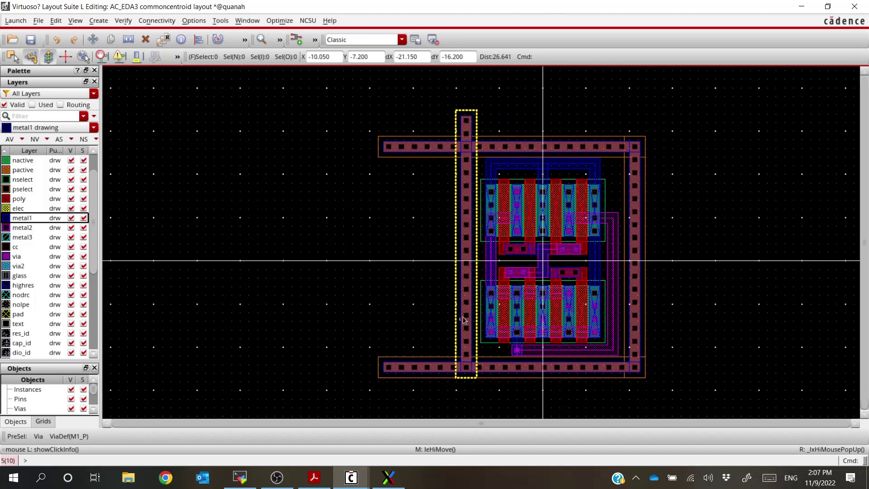
scroll(466, 319, "up", 2)
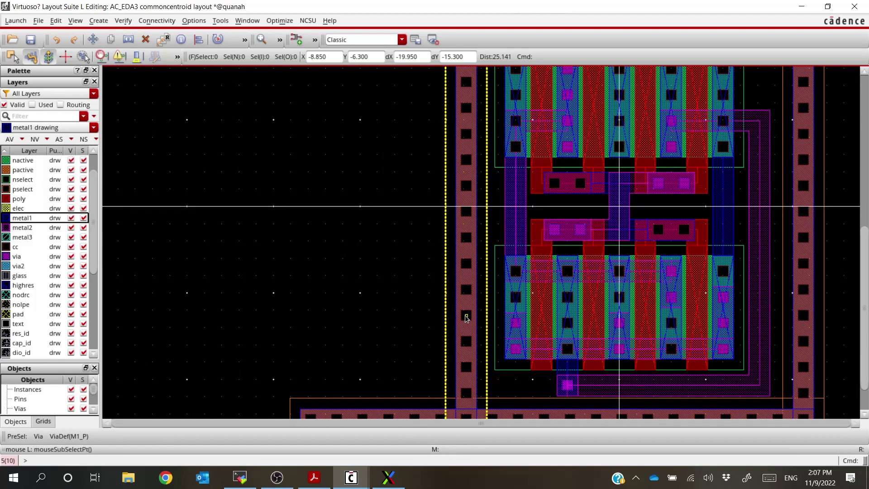
key("c")
left_click(807, 277)
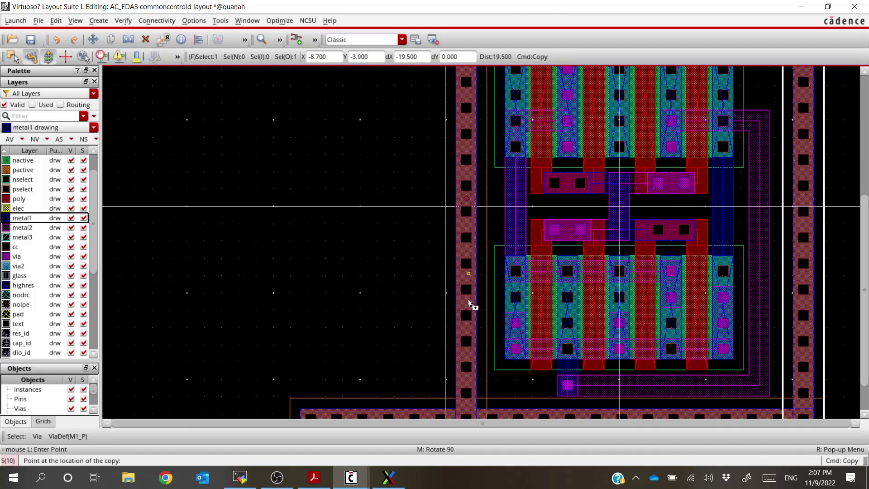
left_click(469, 302)
scroll(451, 301, "down", 2, "ctrl")
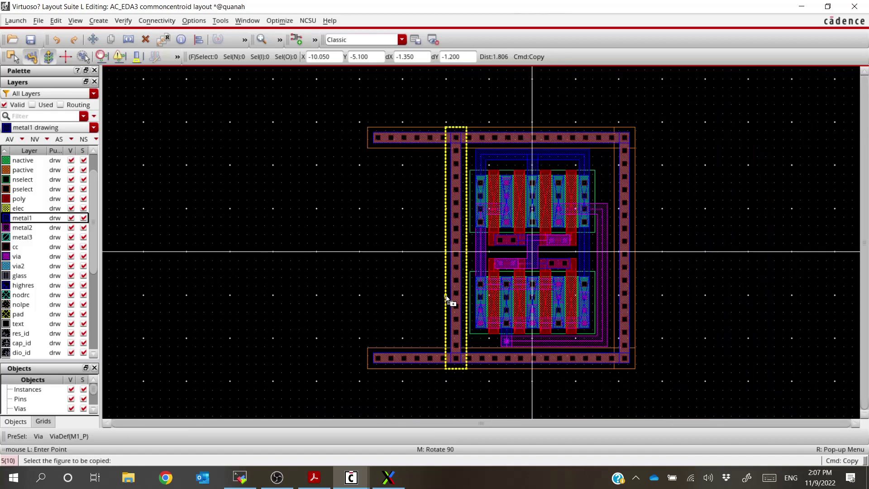
Shorten the upper horizontal M1_P strip to 14 rows and leave the copy command without placing a copy.
scroll(442, 140, "up", 4, "ctrl")
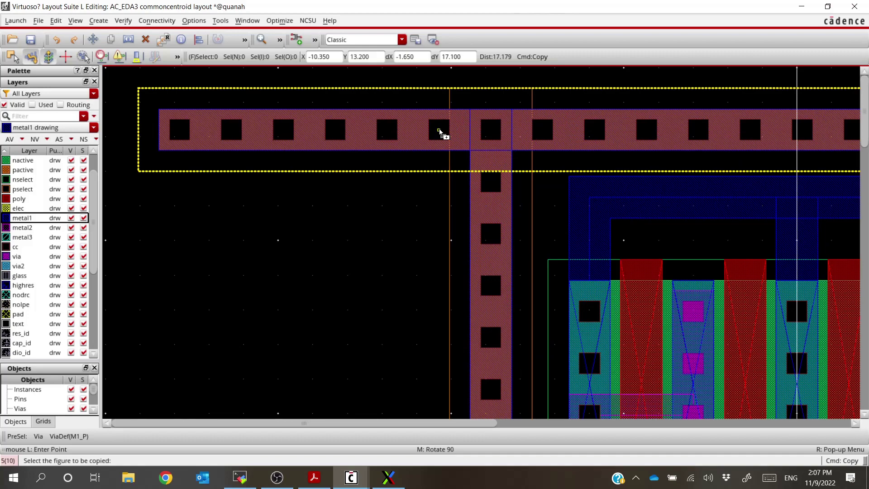
left_click(664, 136)
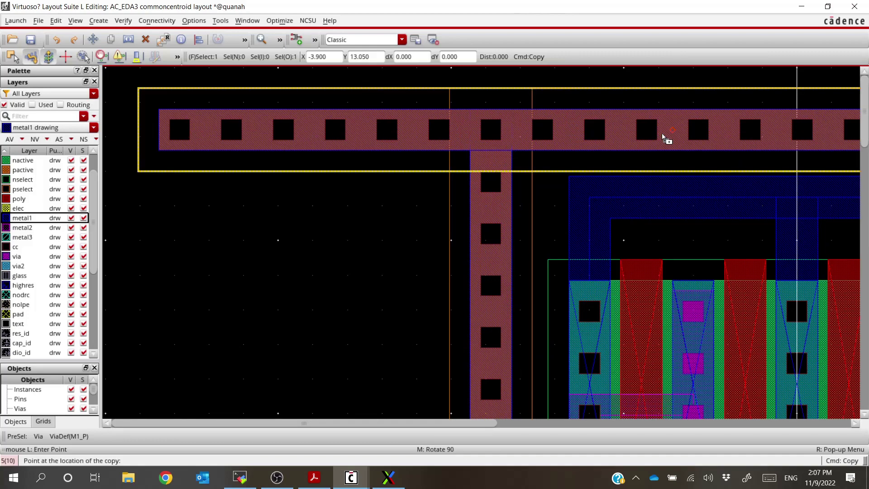
key("q")
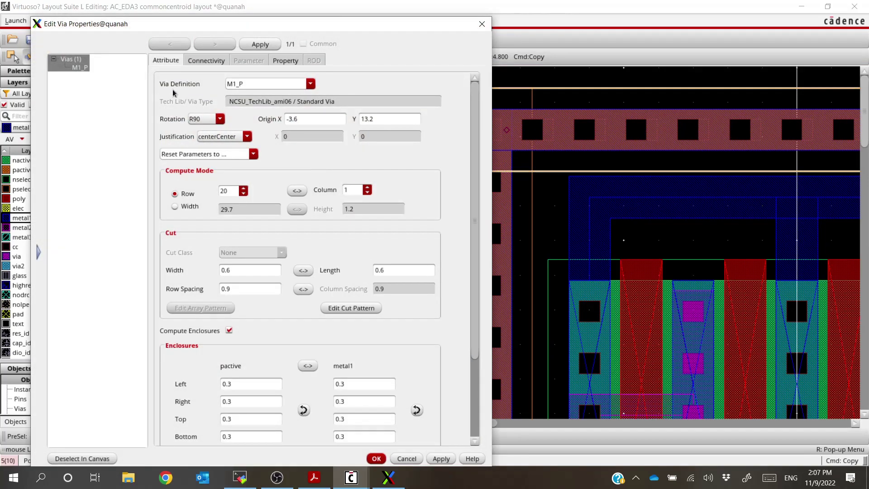
left_click_drag(231, 191, 193, 190)
key("Return")
scroll(200, 199, "down", 3, "ctrl")
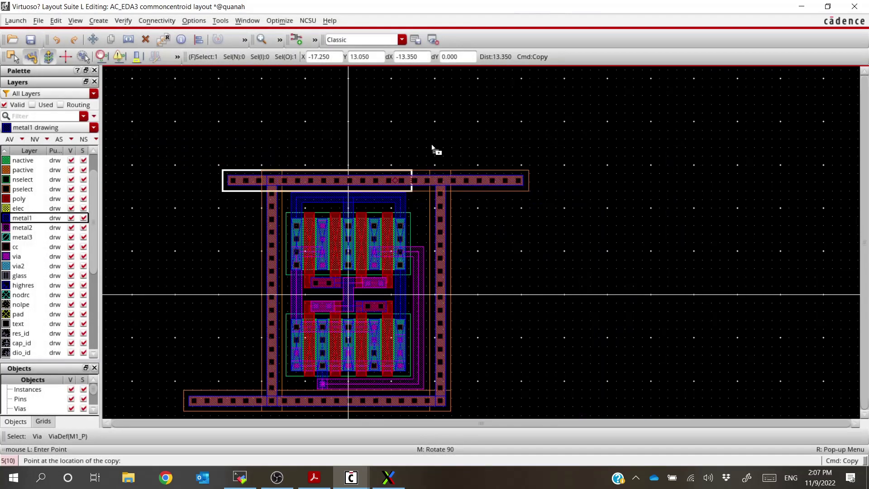
left_click(374, 179)
scroll(372, 180, "up", 3, "ctrl")
key("Escape")
scroll(602, 186, "down", 3, "ctrl")
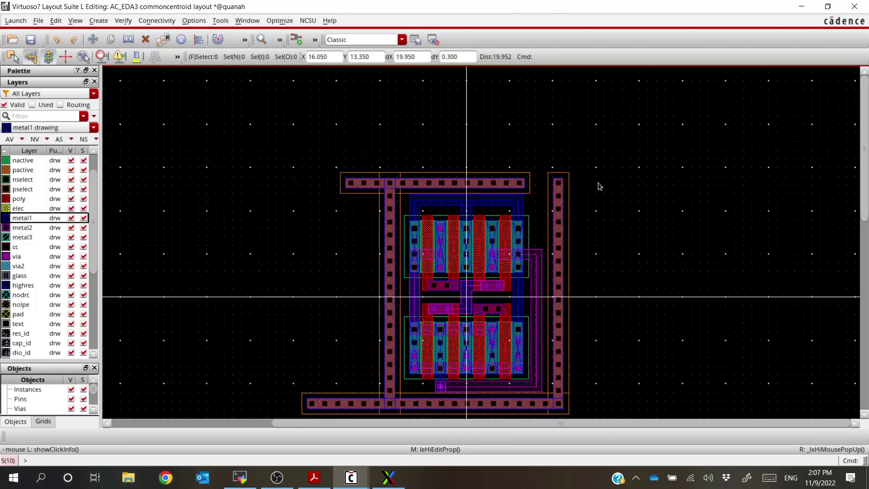
Move the shortened upper horizontal M1_P strip sideways so its ends align with the two vertical strips.
scroll(421, 187, "up", 3, "ctrl")
key("m")
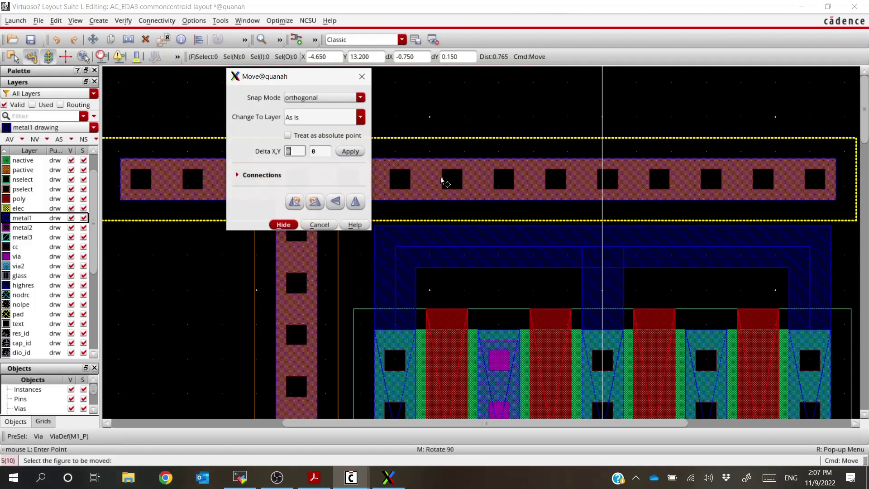
left_click(592, 181)
scroll(95, 213, "down", 1)
scroll(238, 224, "down", 5, "ctrl")
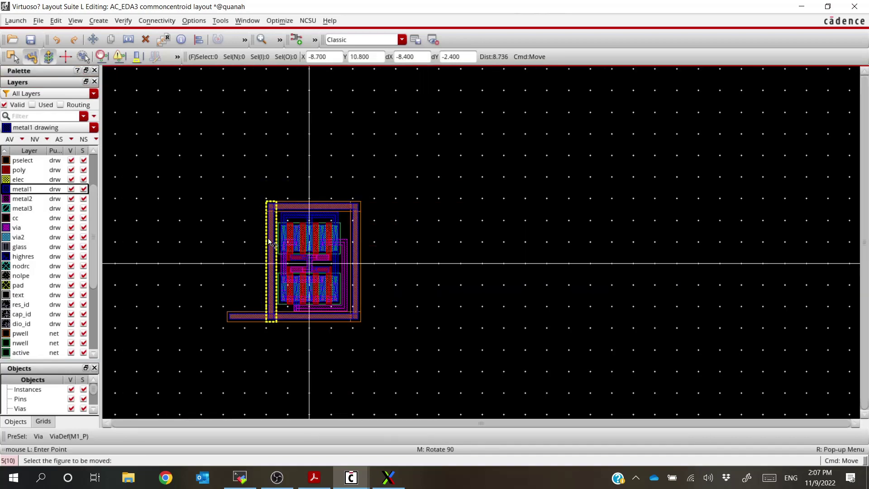
scroll(257, 338, "up", 5, "ctrl")
scroll(262, 275, "down", 2, "ctrl")
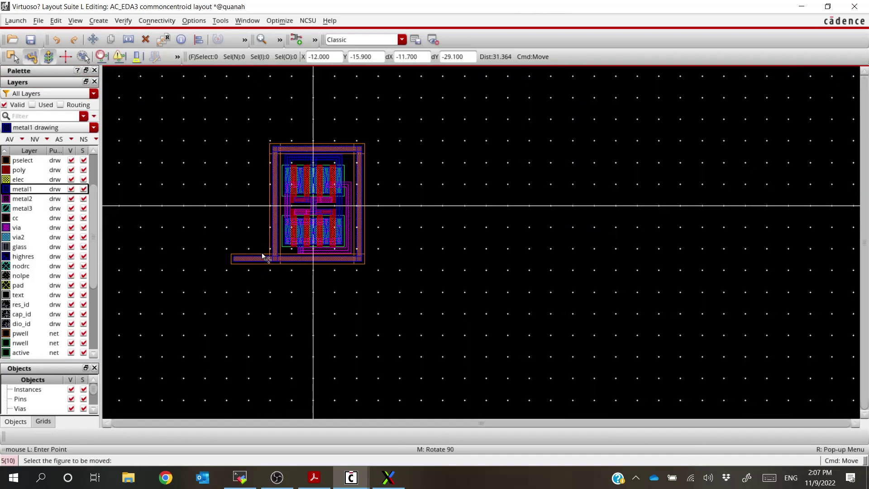
key("Escape")
Replace the overlong lower horizontal M1_P strip with a copy of the upper strip placed about 26 µm below it, spanning both vertical strips.
left_click(249, 261)
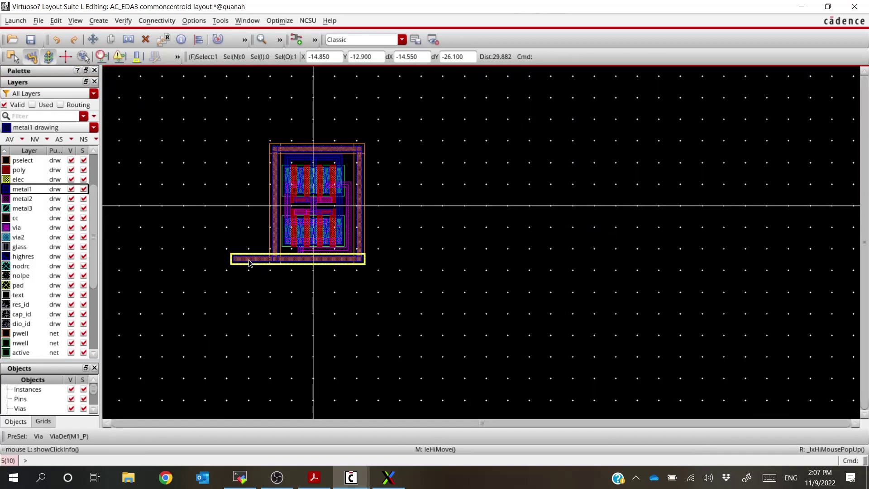
key("Delete")
key("c")
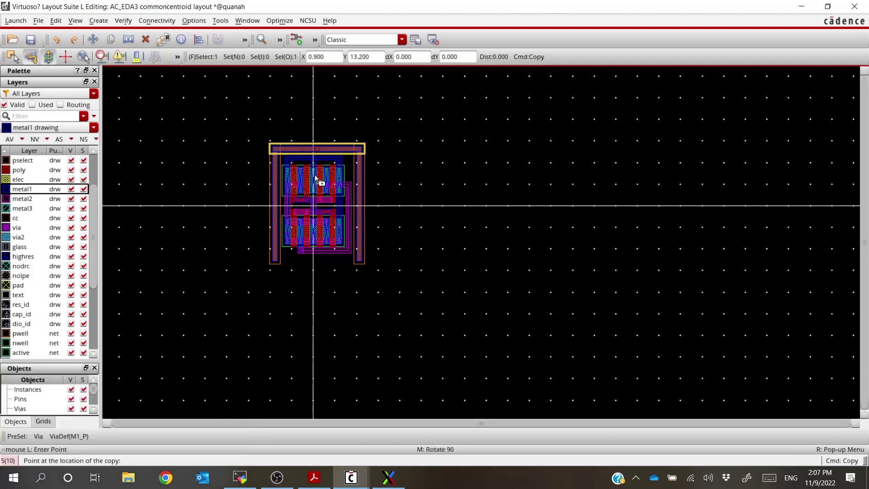
scroll(316, 263, "up", 3, "ctrl")
scroll(316, 264, "up", 2, "ctrl")
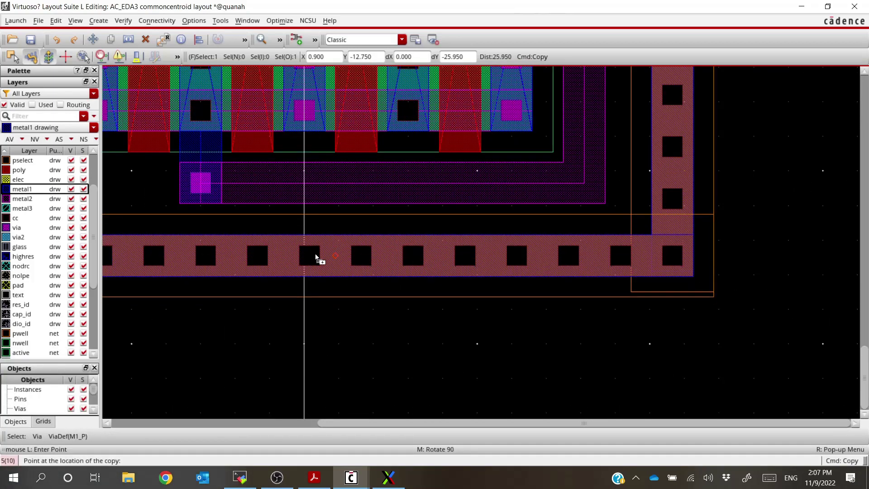
left_click(318, 251)
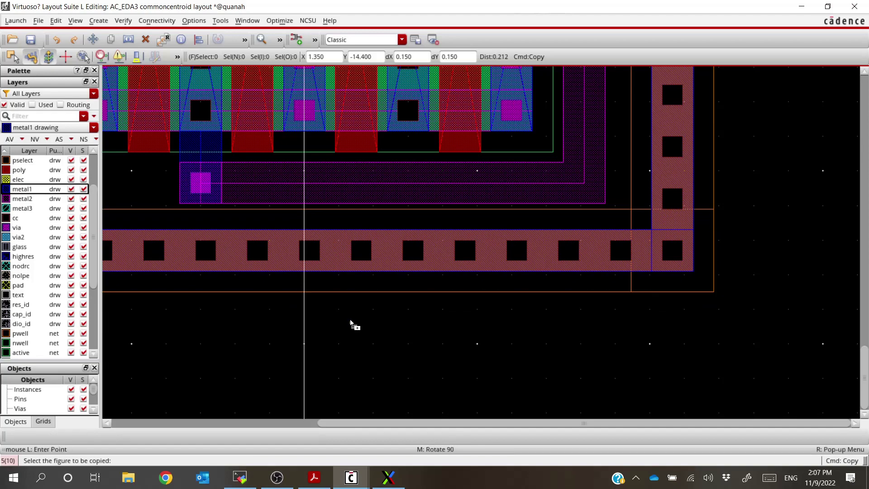
Leave the copy command, run DRC on the layout, and examine the error markers near the lower and upper horizontal strips.
key("Escape")
left_click(123, 20)
left_click(131, 39)
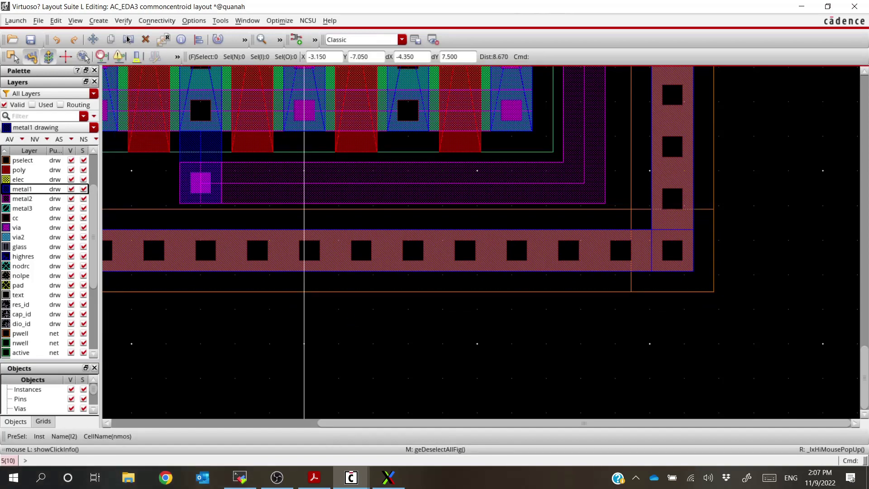
left_click(182, 329)
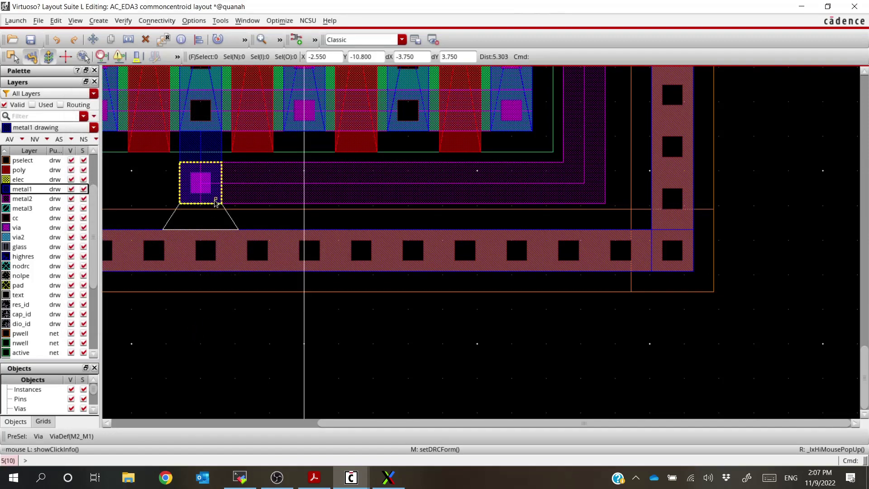
scroll(293, 259, "down", 8)
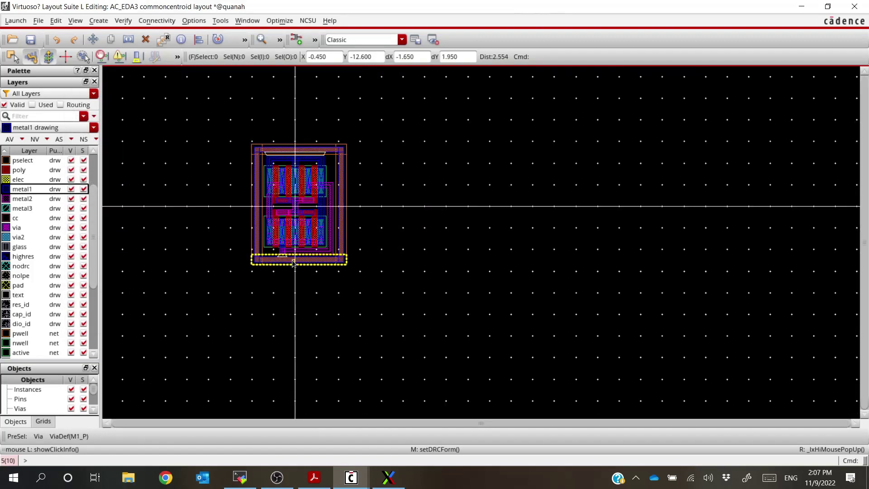
scroll(302, 149, "up", 6)
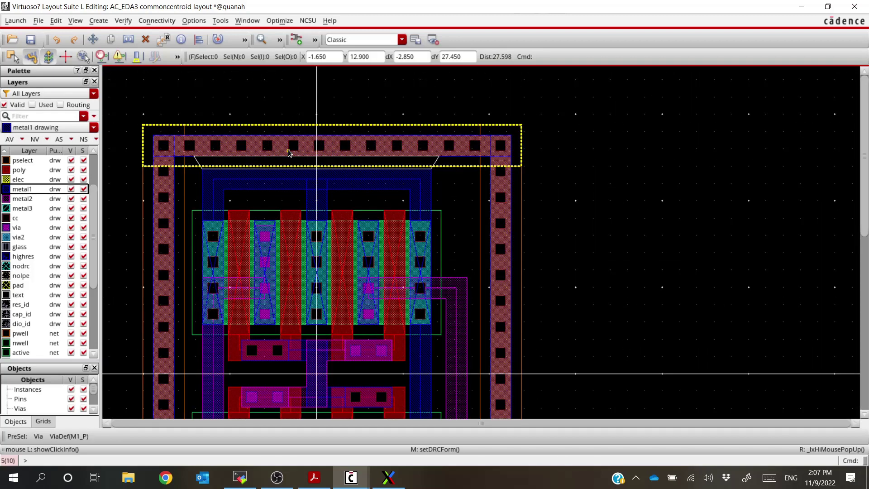
Lengthen the vertical M1_P strip beside the metal2 path by one contact row, to 19 rows.
left_click(494, 200)
key("m")
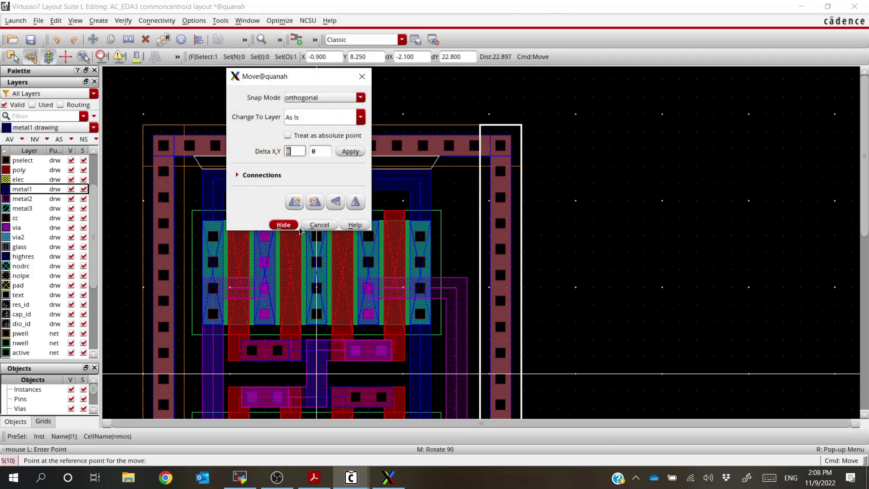
key("Escape")
key("q")
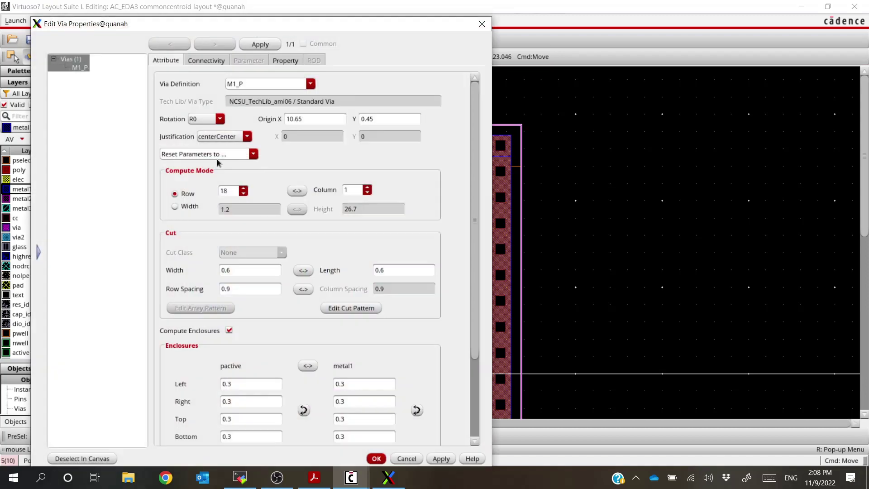
double_click(234, 193)
key("Return")
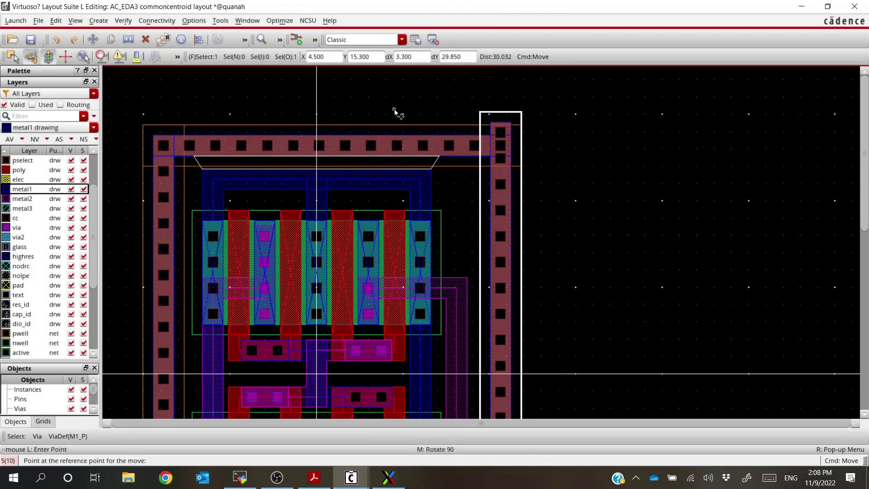
Move the upper horizontal M1_P strip 0.75 µm up so it lines up with the end of the lengthened vertical strip.
key("f")
key("w")
key("ctrl+d")
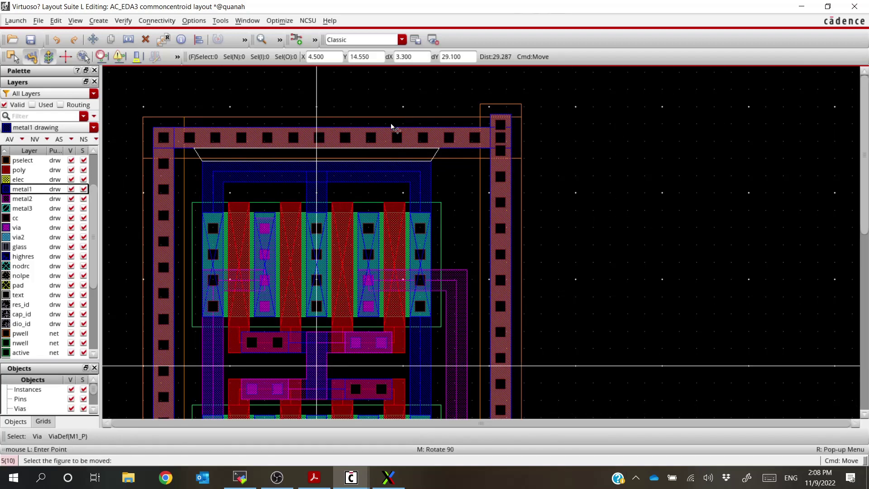
key("F3")
key("F3")
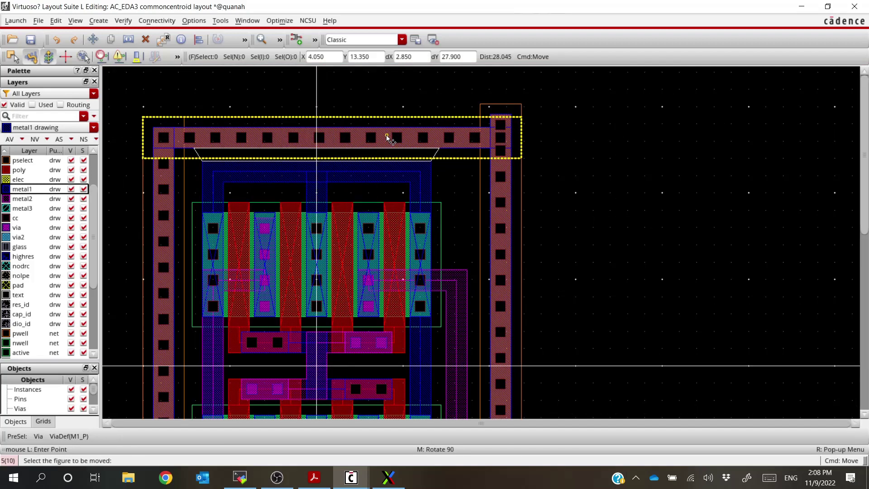
left_click(387, 133)
left_click(393, 123)
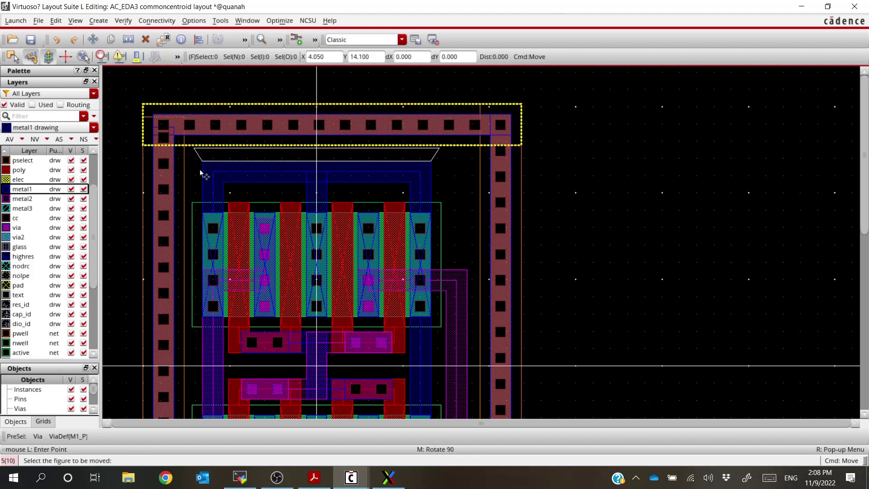
key("Escape")
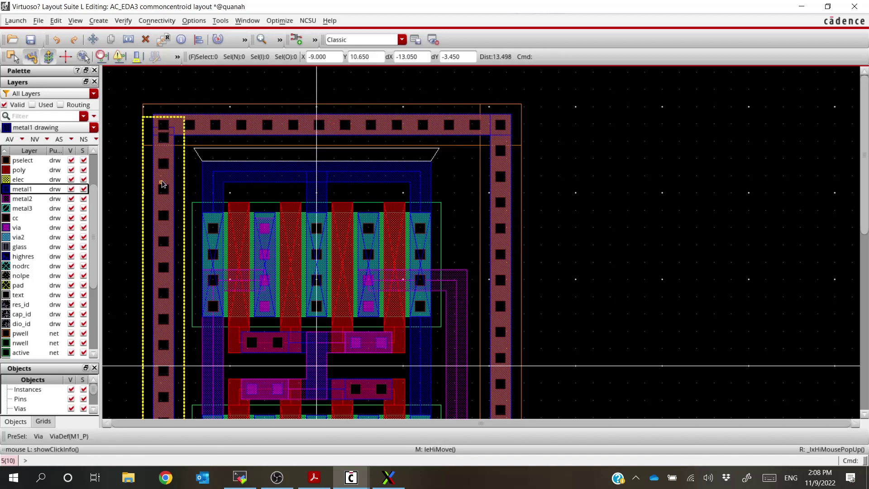
Lengthen the vertical M1_P strip on the side away from the metal2 path to 19 rows to match the other one.
key("q")
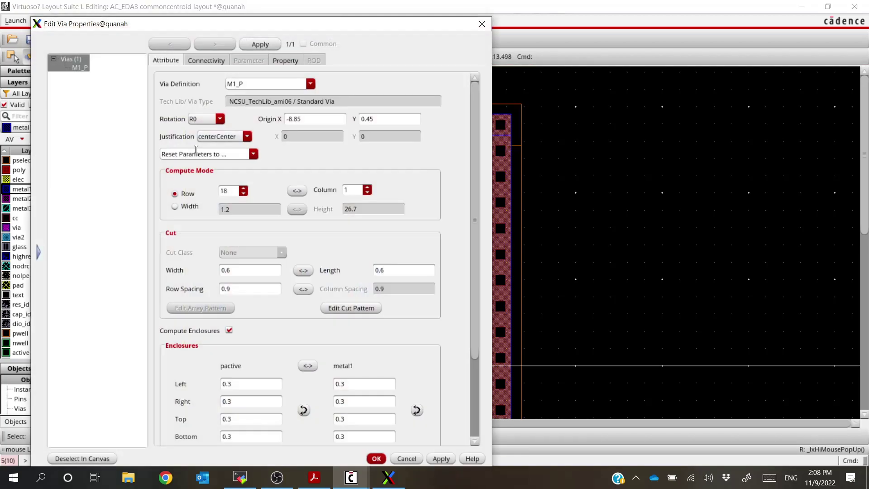
left_click(236, 192)
key("Return")
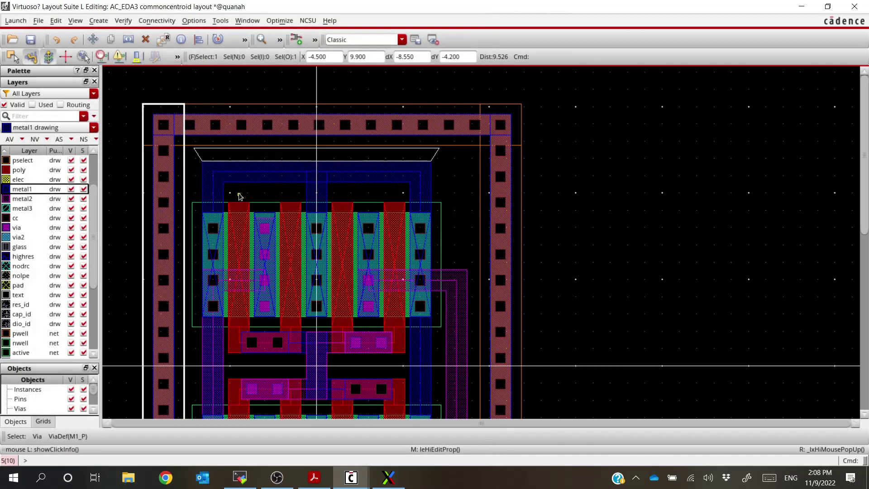
left_click(128, 206)
Run DRC on the enlarged contact ring and read the rule violation summary in the log.
scroll(128, 206, "down", 3, "ctrl")
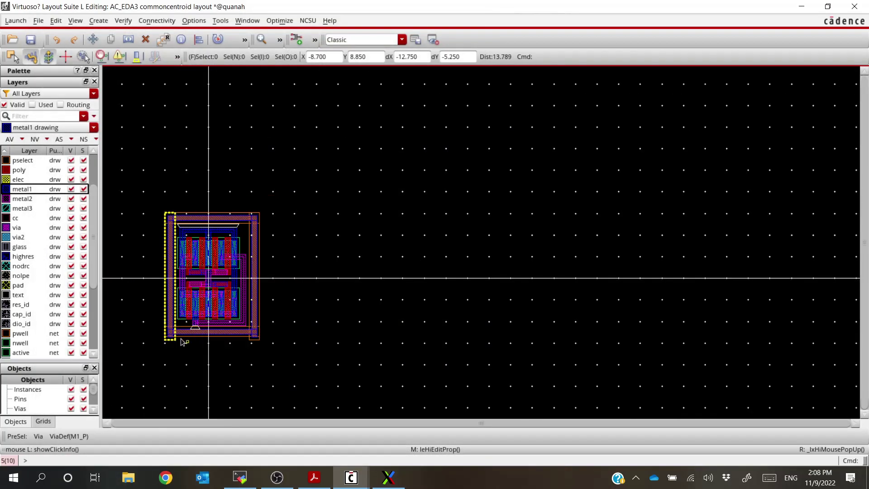
scroll(179, 342, "up", 3, "ctrl")
left_click(123, 20)
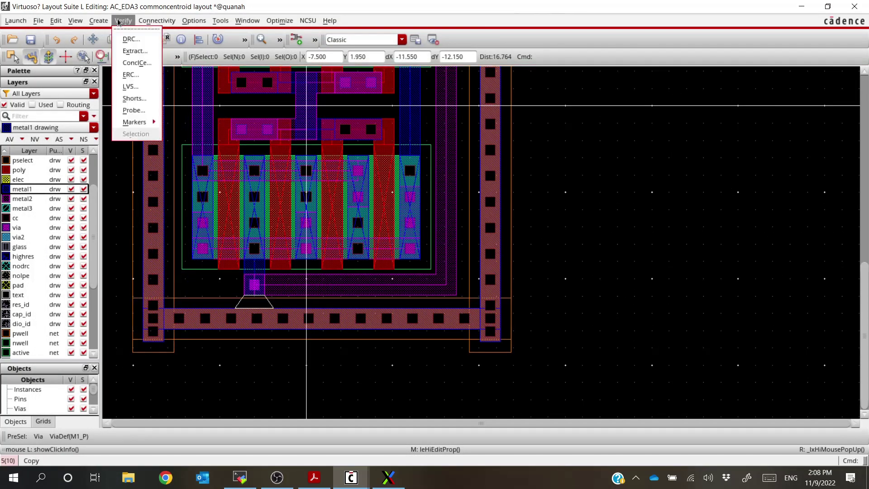
left_click(130, 39)
left_click(181, 328)
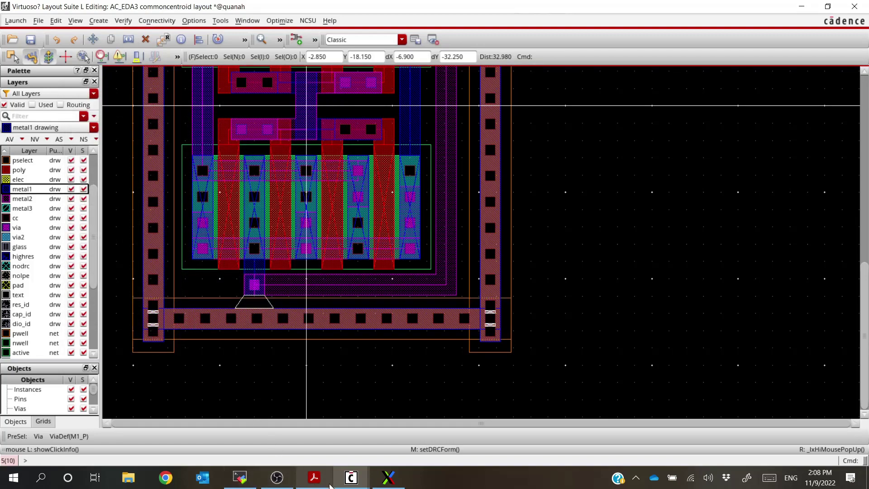
mouse_move(353, 483)
left_click(502, 432)
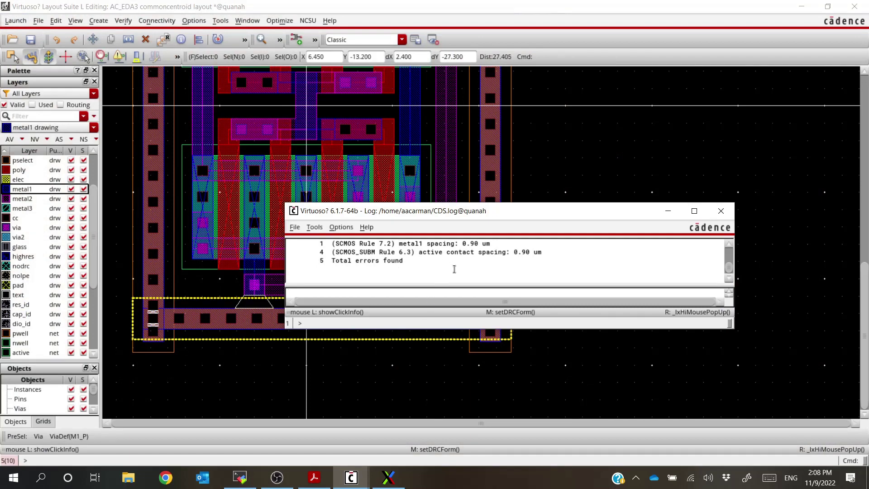
scroll(494, 257, "up", 1)
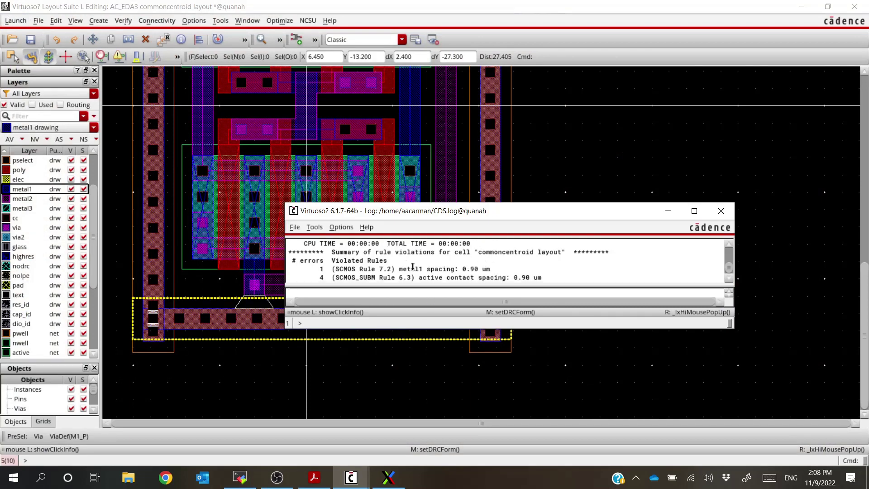
scroll(412, 267, "down", 1)
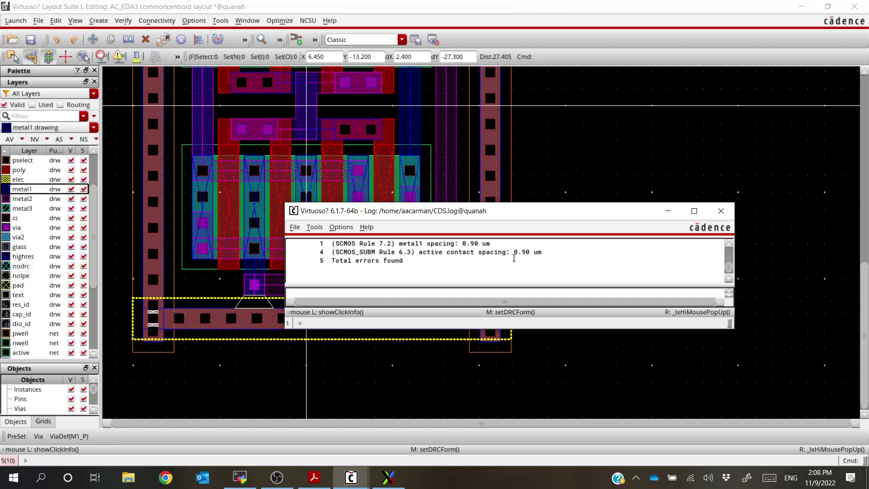
left_click(669, 211)
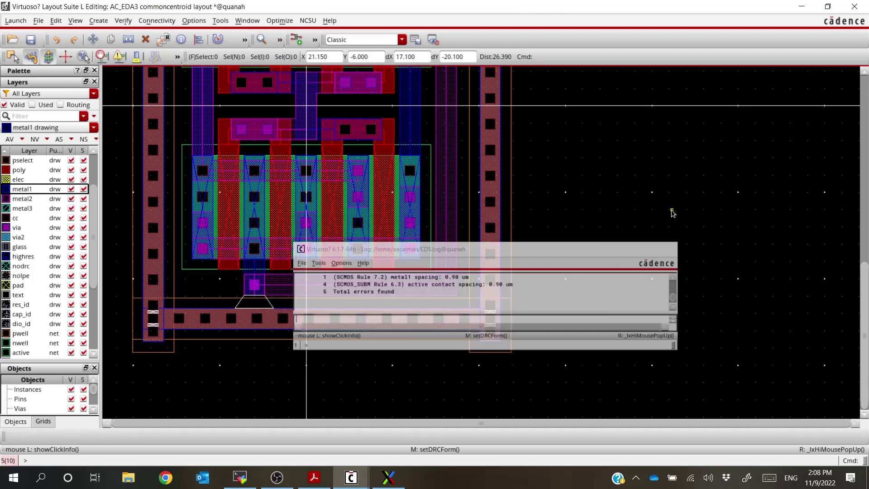
Move the lower horizontal M1_P strip 0.75 µm down so its end contacts coincide with the last contacts of the vertical strips.
scroll(149, 344, "up", 3, "ctrl")
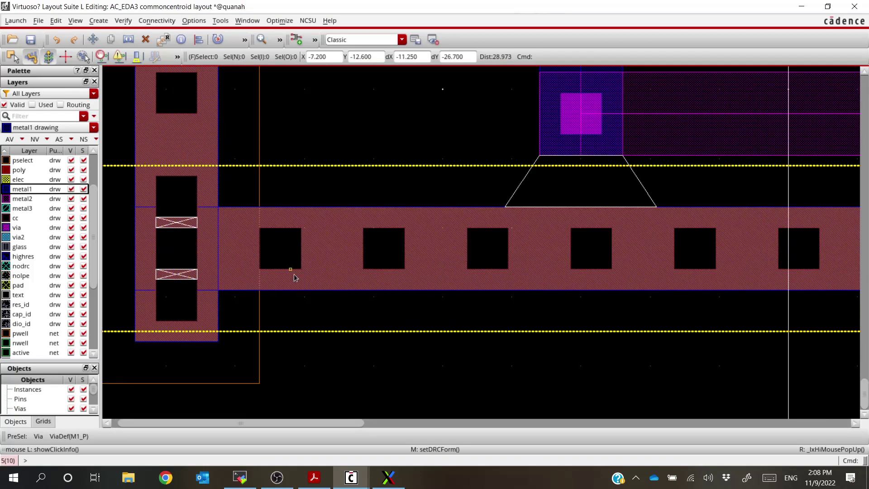
key("m")
left_click(323, 258)
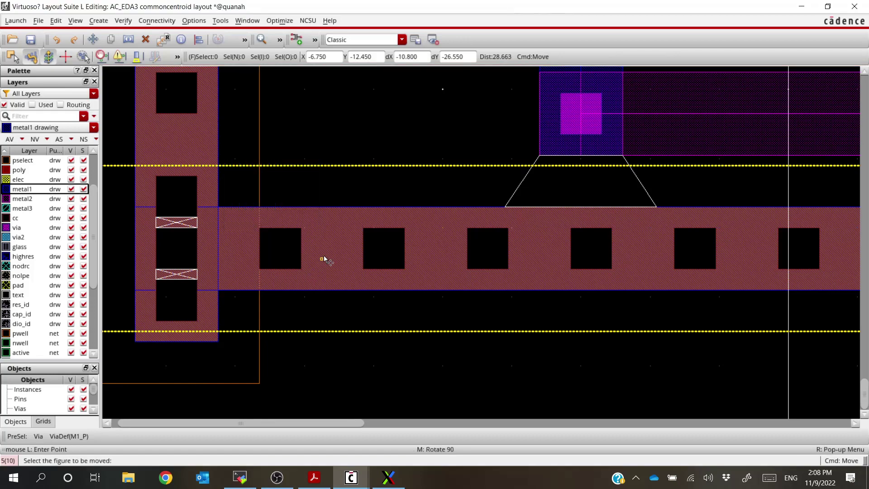
left_click(326, 303)
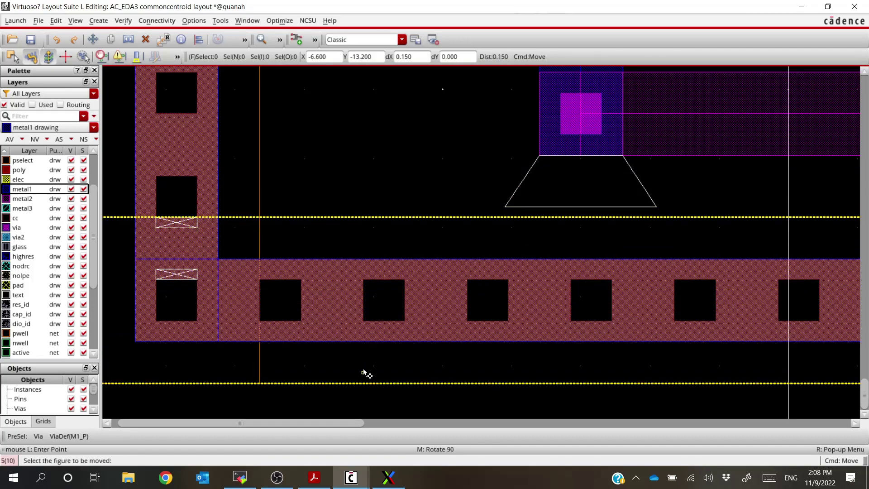
scroll(361, 379, "down", 1, "ctrl")
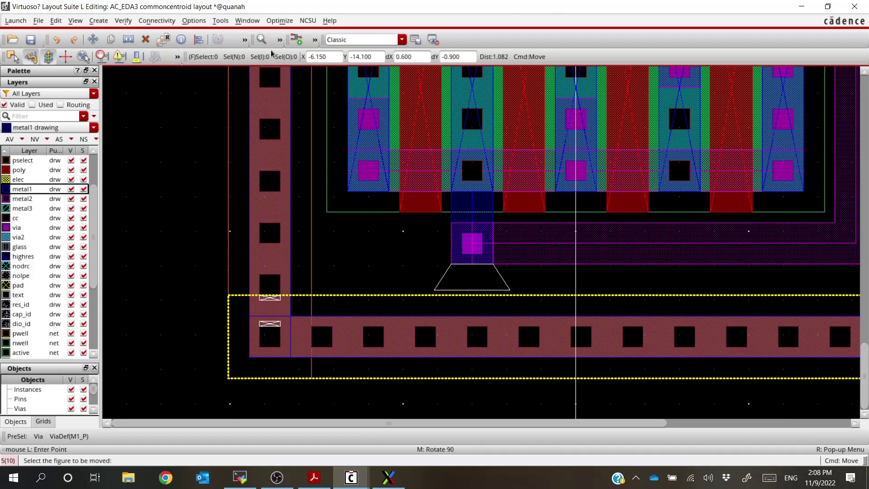
Rerun DRC on the corrected ring and check the log for remaining errors.
left_click(281, 21)
mouse_move(123, 20)
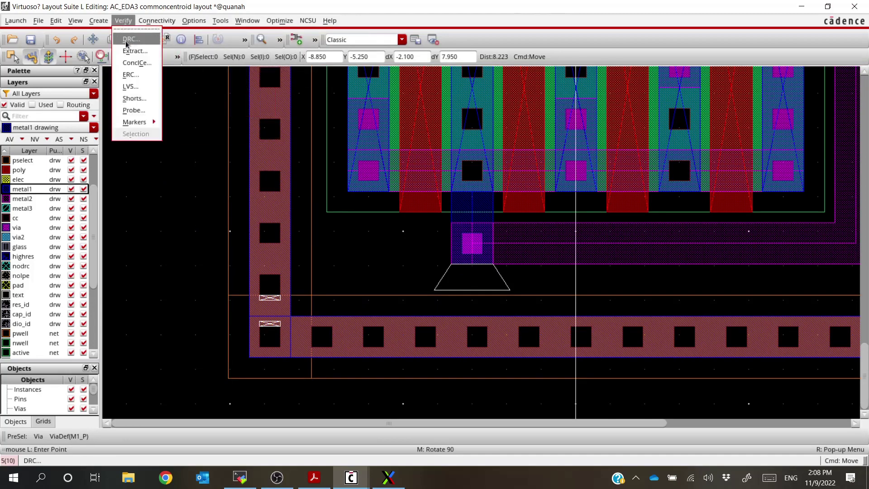
left_click(129, 40)
left_click(219, 329)
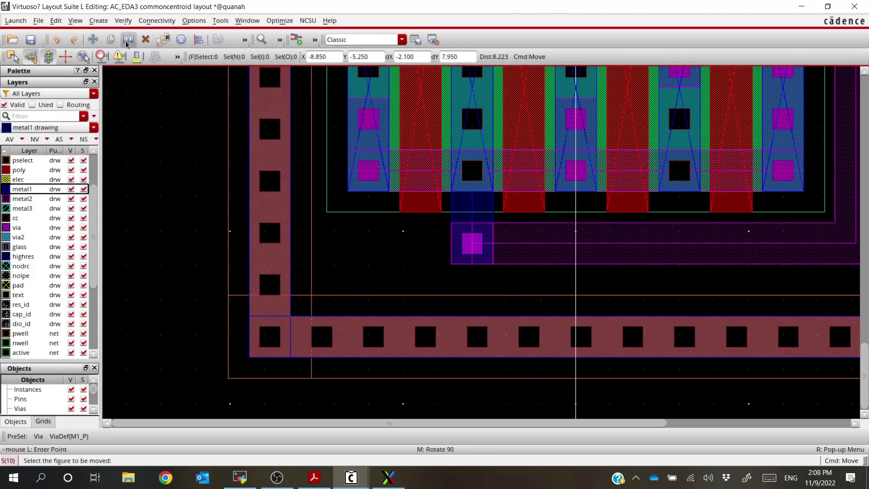
mouse_move(351, 478)
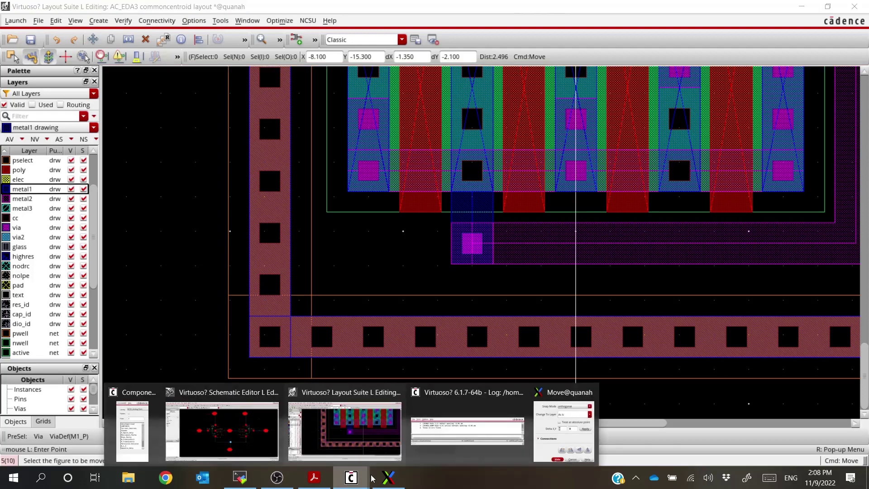
left_click(491, 434)
left_click(267, 4)
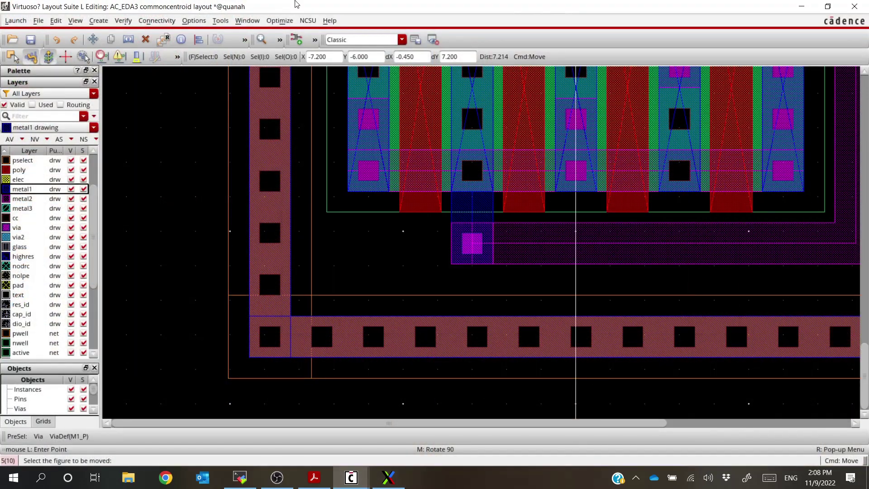
Start metal1 inputOutput pins named In+ and In-, and place the labelled In+ rectangle between the contacts of the lower-right M1_POLY gate contact.
scroll(446, 254, "down", 6, "ctrl")
scroll(487, 178, "up", 2, "ctrl")
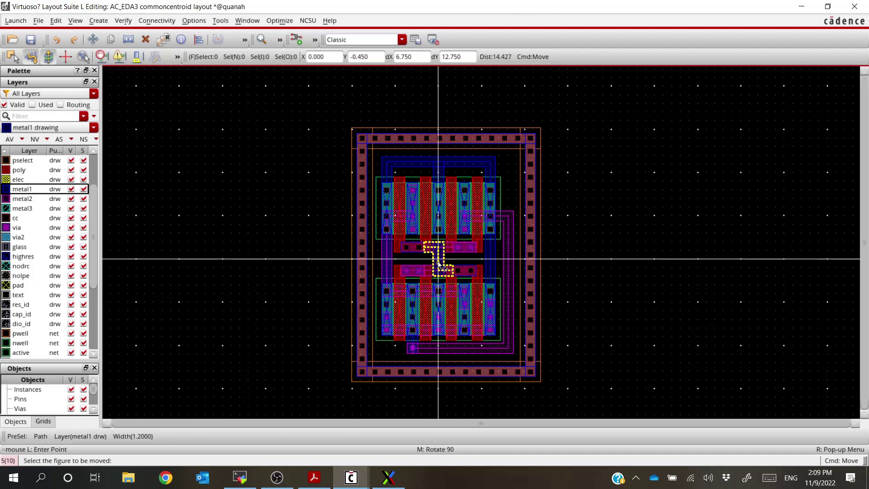
scroll(438, 265, "up", 4, "ctrl")
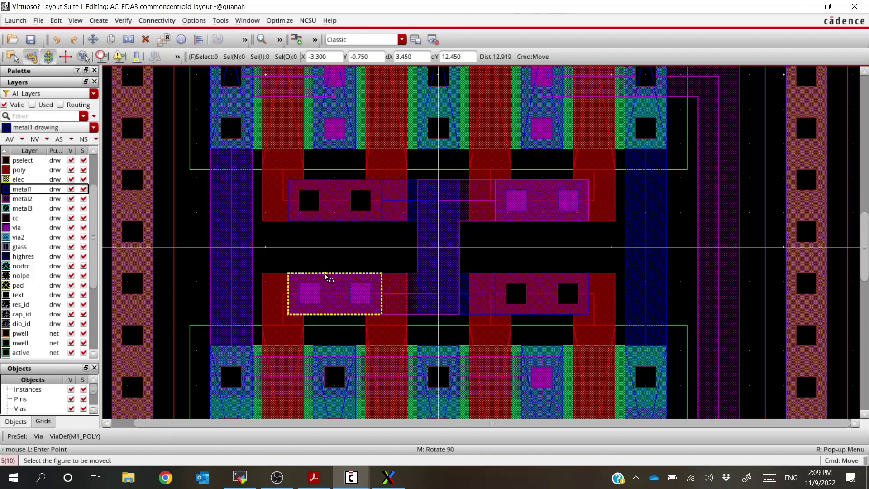
scroll(521, 287, "down", 2, "ctrl")
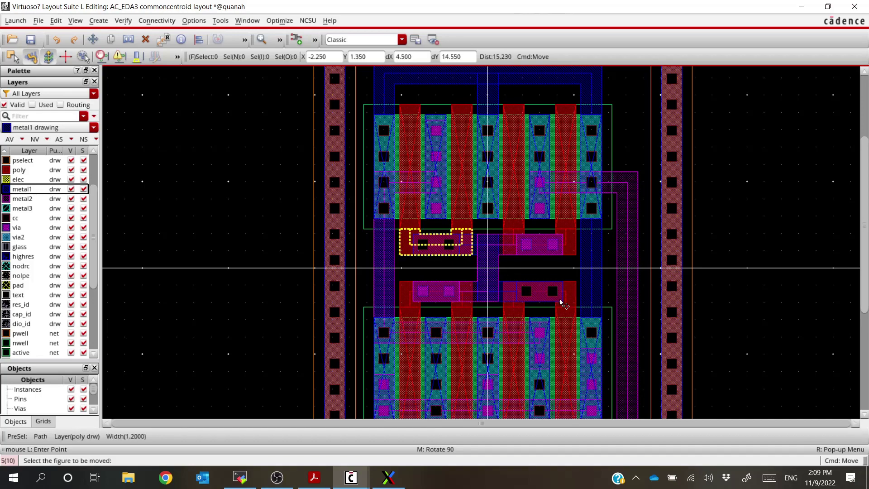
scroll(541, 291, "down", 2, "ctrl")
scroll(550, 354, "up", 2, "ctrl")
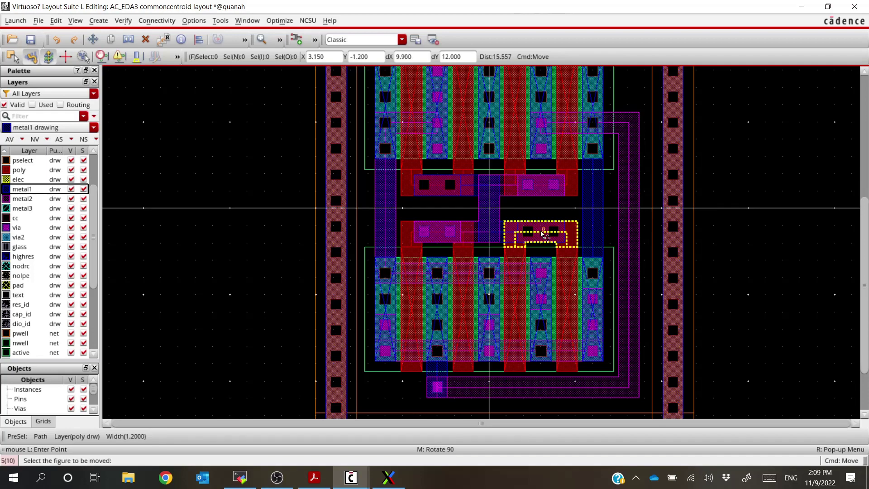
scroll(542, 234, "up", 1, "ctrl")
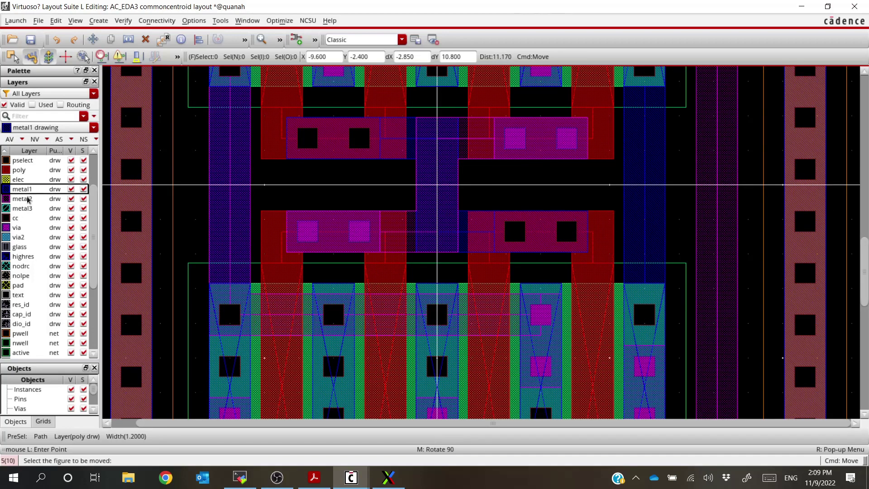
left_click(99, 22)
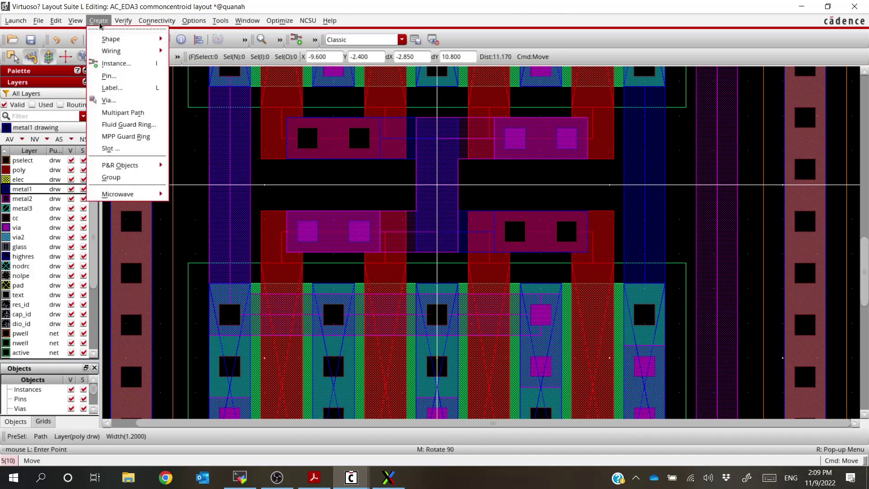
left_click(108, 76)
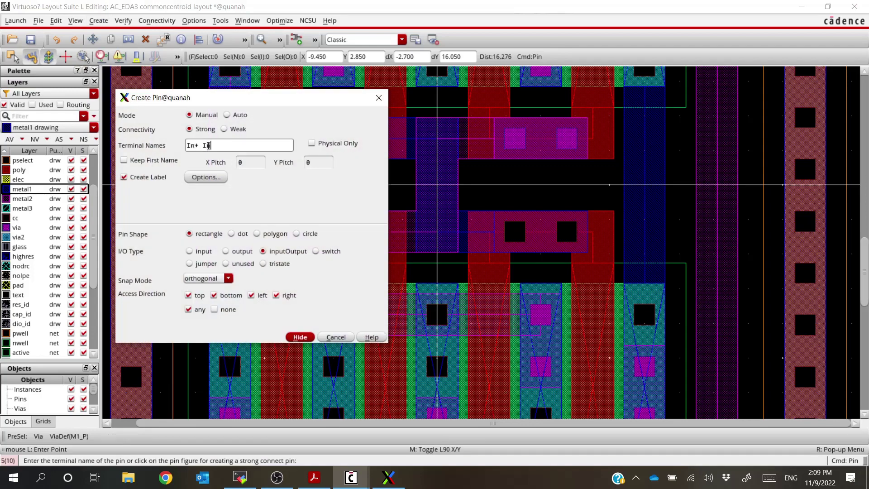
left_click(301, 337)
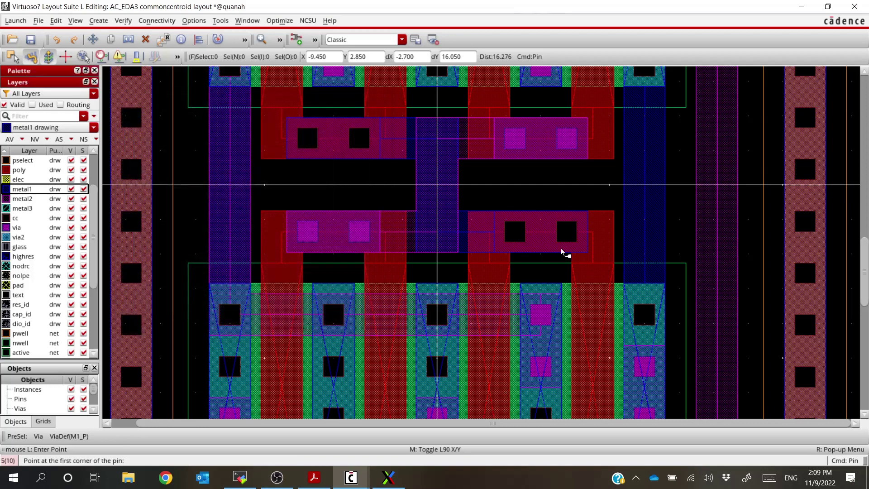
left_click(525, 211)
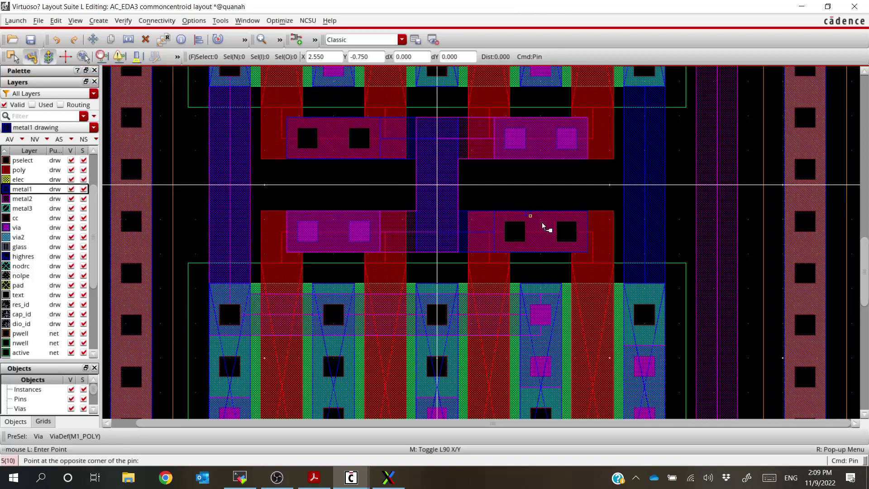
left_click(558, 254)
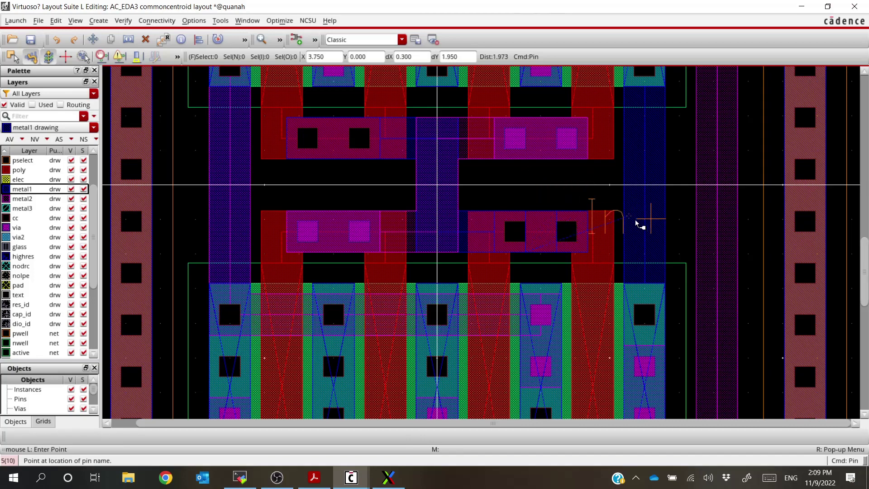
left_click(656, 234)
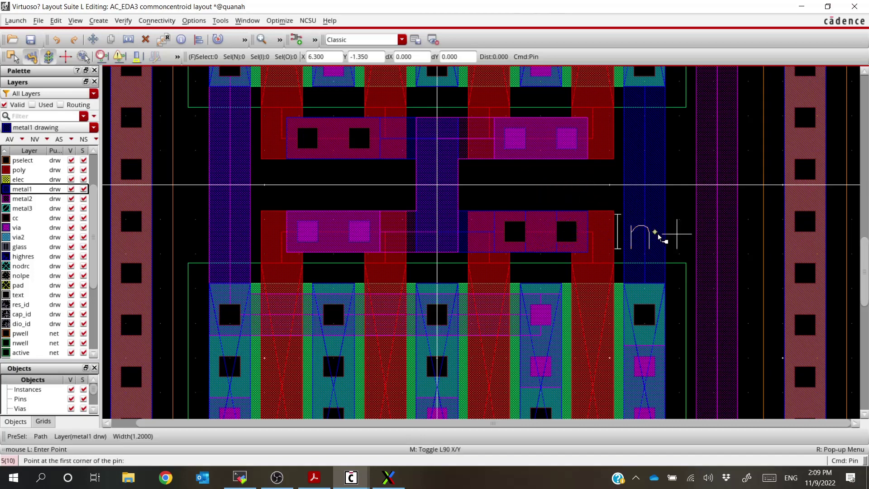
Place the metal1 In- pin and label at the upper-right gate contact, and briefly isolate metal1 to check both pins.
left_click(525, 118)
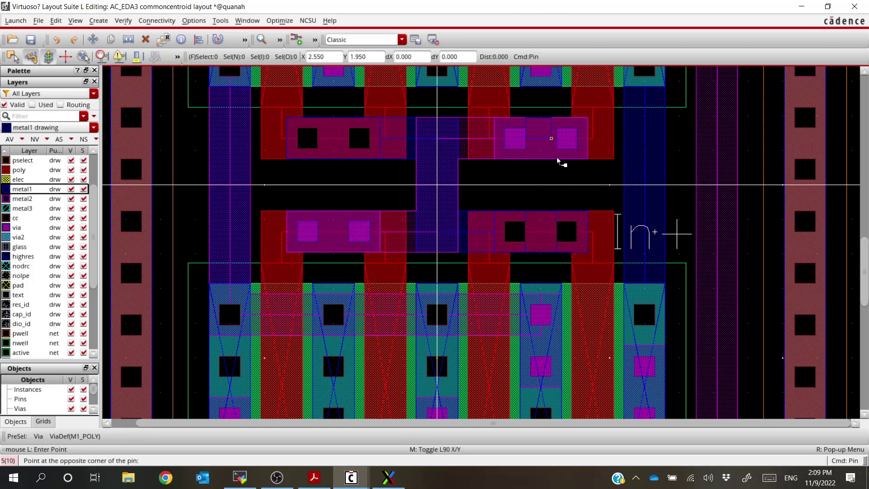
left_click(561, 159)
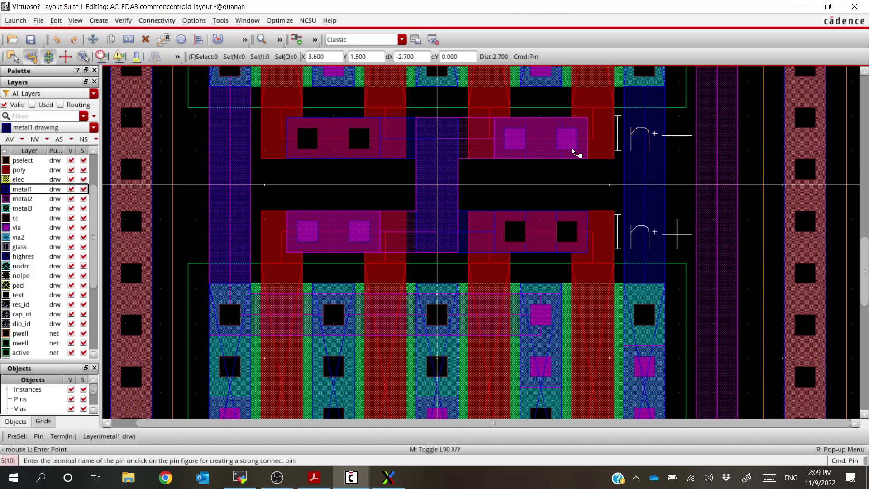
key("Escape")
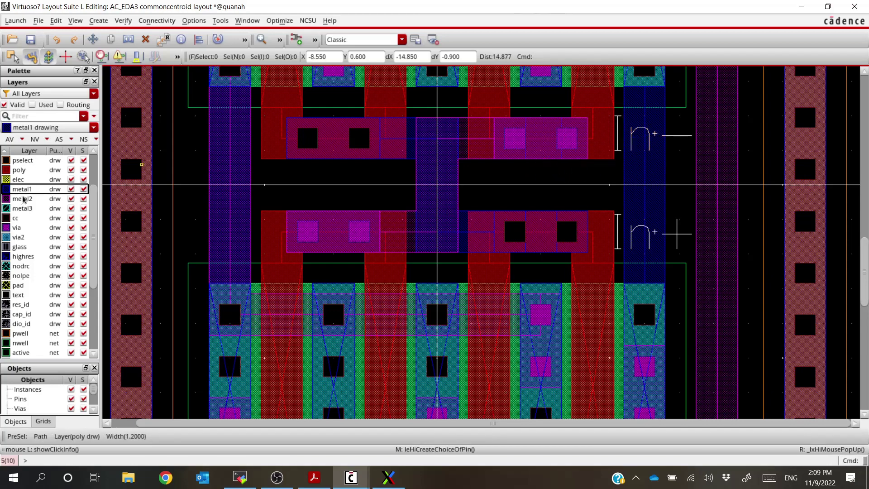
left_click(35, 140)
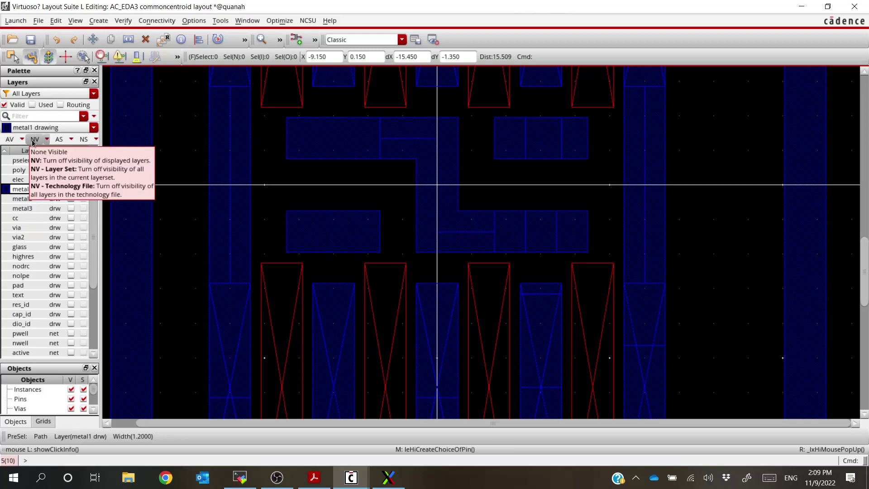
left_click(9, 139)
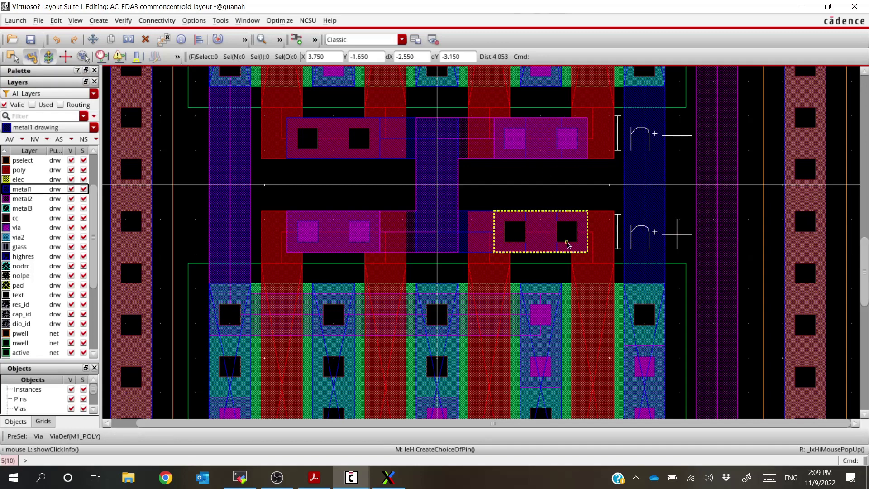
Switch to the commoncentroid schematic to check the drain terminal names, and return to the layout's vertical drain route.
scroll(568, 244, "down", 1)
scroll(553, 310, "up", 1)
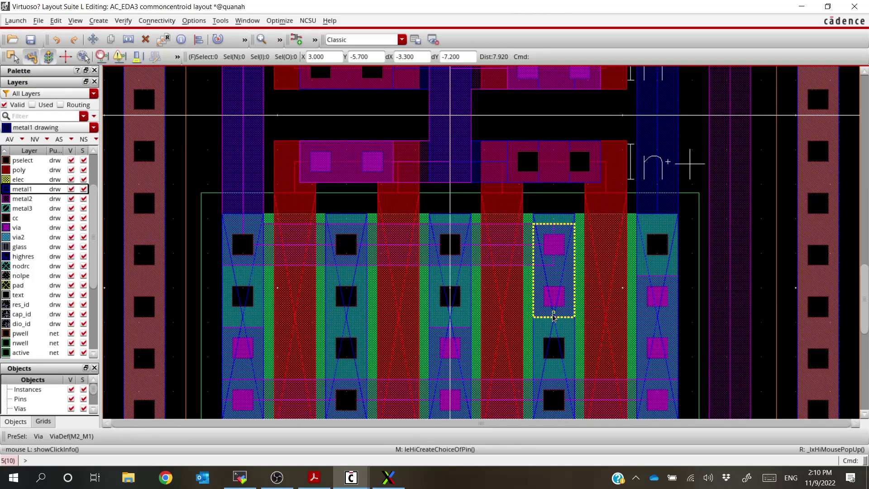
key("alt+Tab")
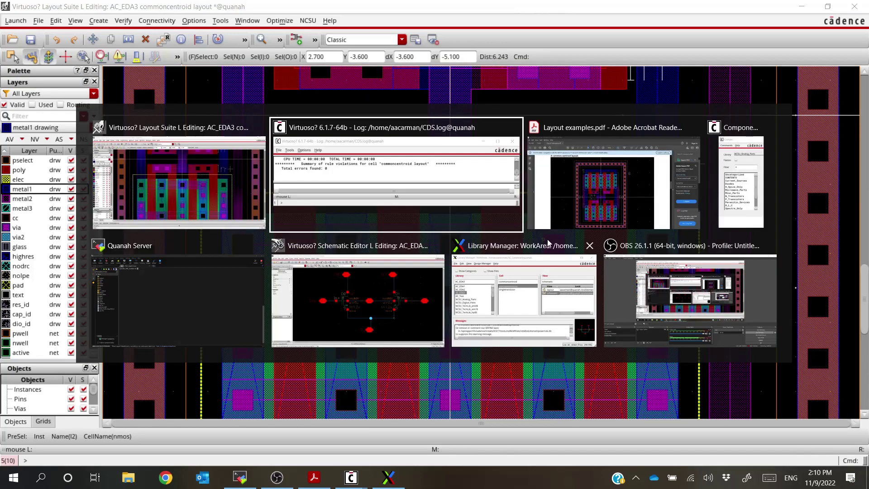
left_click(407, 277)
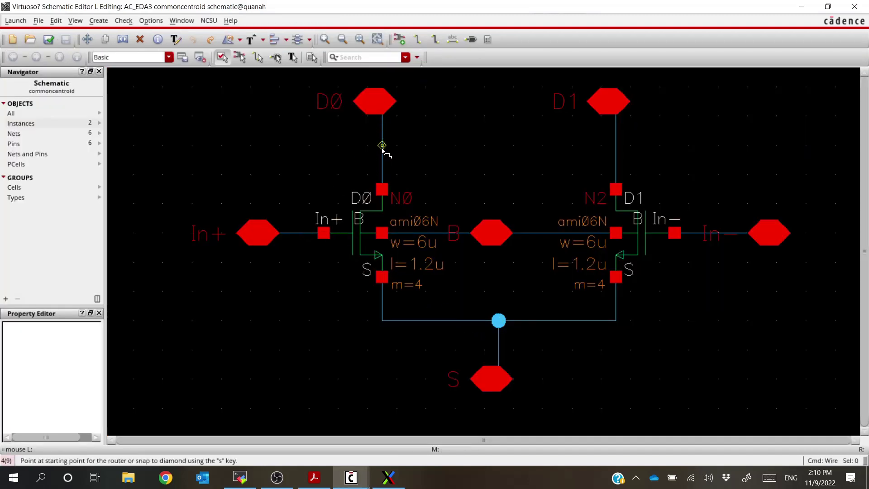
key("alt+Tab")
scroll(556, 337, "down", 2)
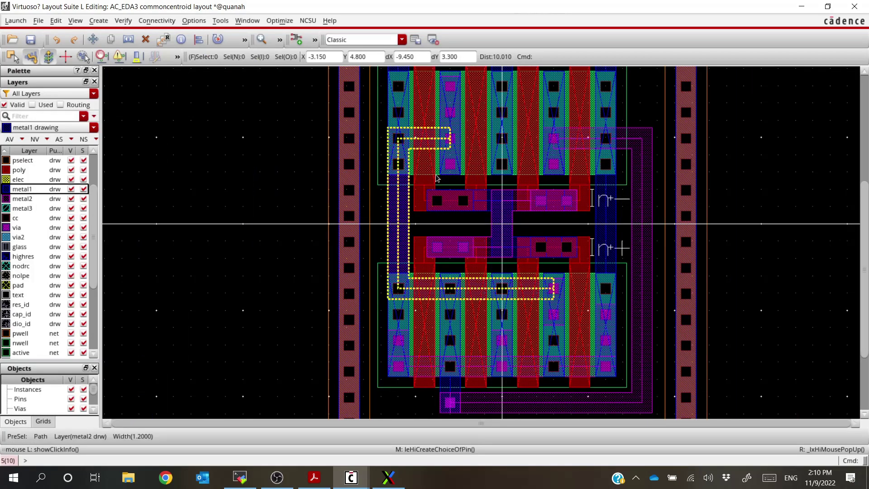
scroll(392, 224, "up", 2)
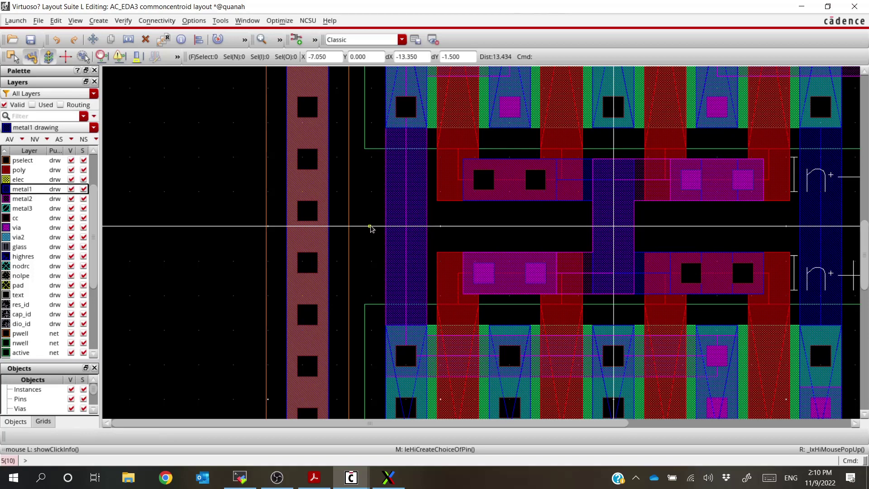
Start metal2 pins named D0 and D1, and place the labelled D0 rectangle across the left vertical metal2 path between the transistor rows.
left_click(22, 198)
left_click(98, 21)
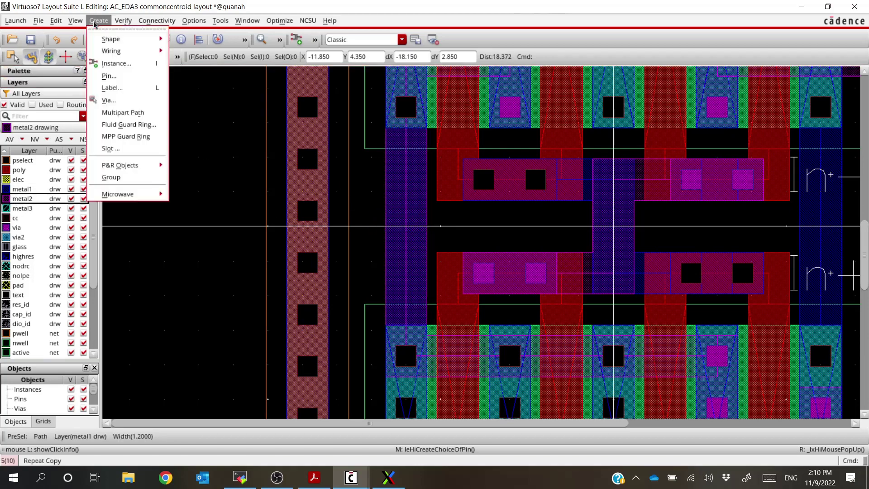
left_click(124, 77)
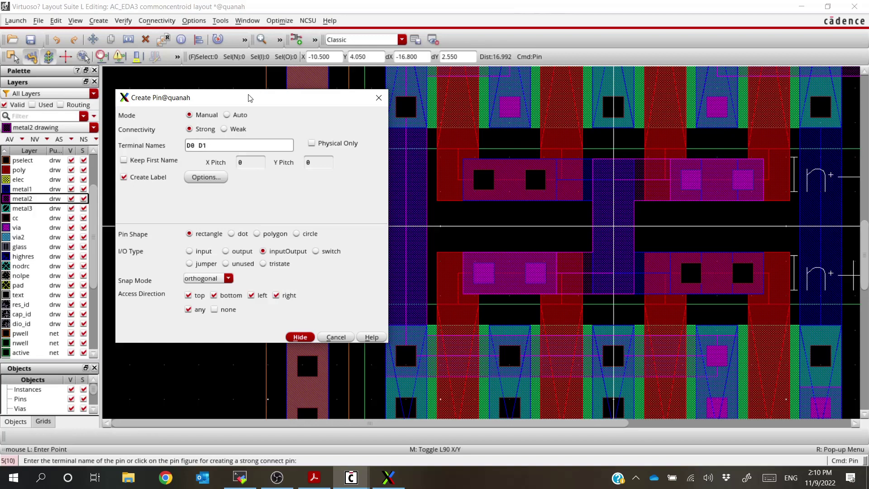
left_click_drag(136, 97, 72, 96)
key("F3")
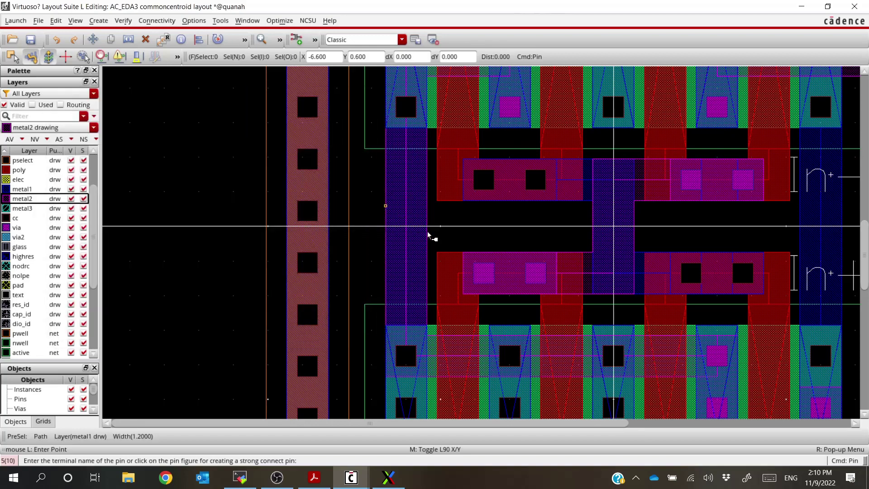
left_click(386, 206)
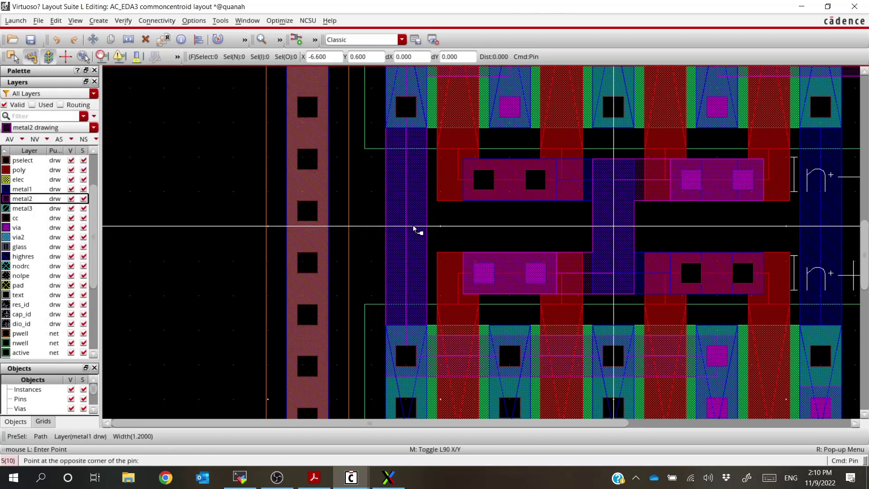
left_click(427, 251)
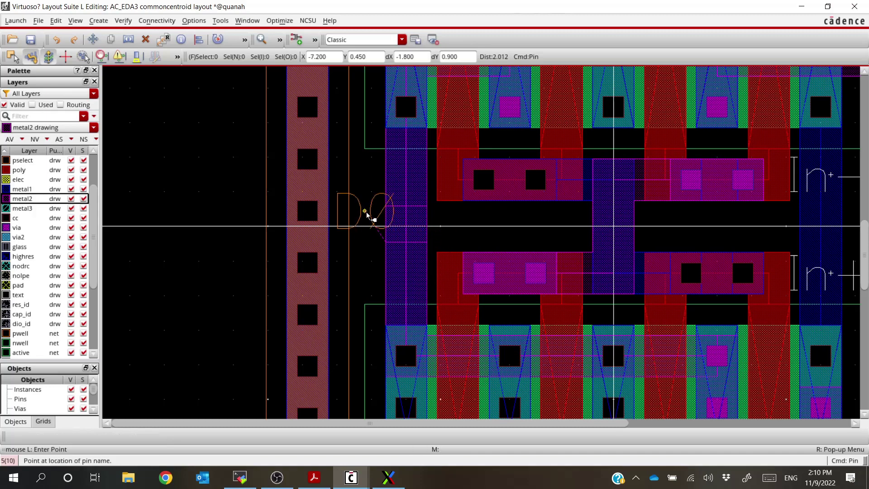
left_click(365, 240)
Place the metal2 D1 pin across the right vertical metal2 path between the transistor rows, with its label beside it.
scroll(368, 261, "down", 1)
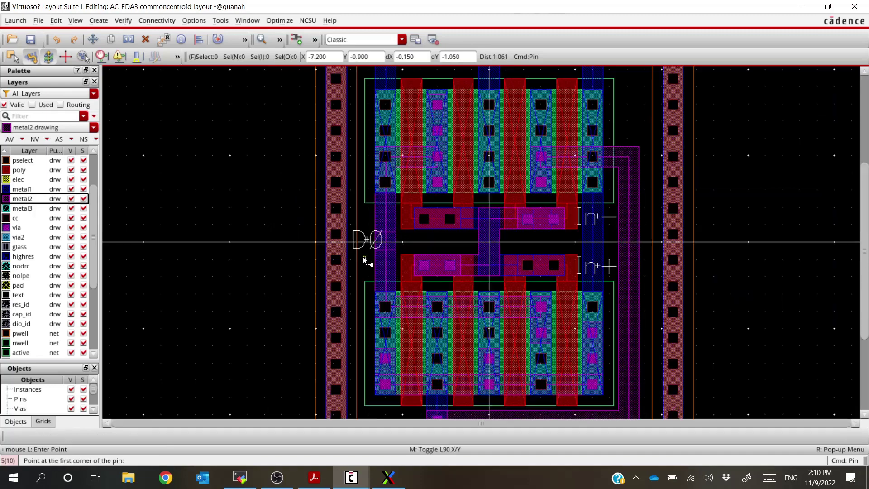
left_click(619, 231)
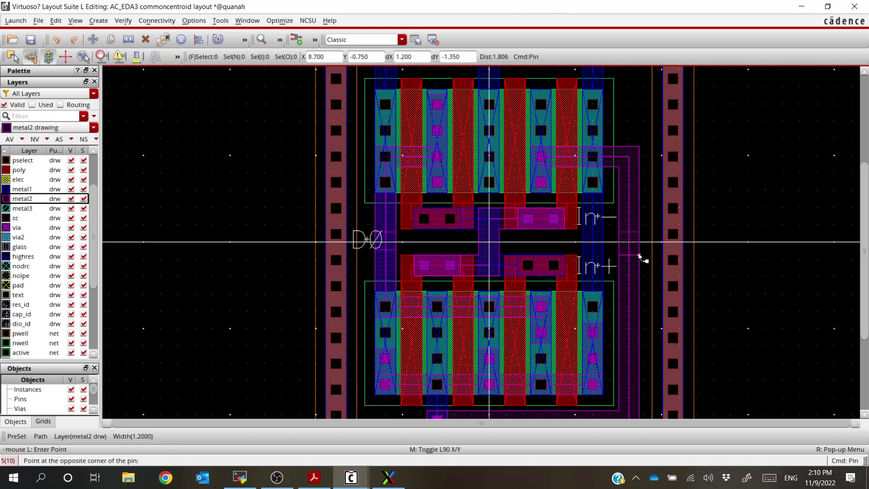
left_click(640, 252)
left_click(655, 244)
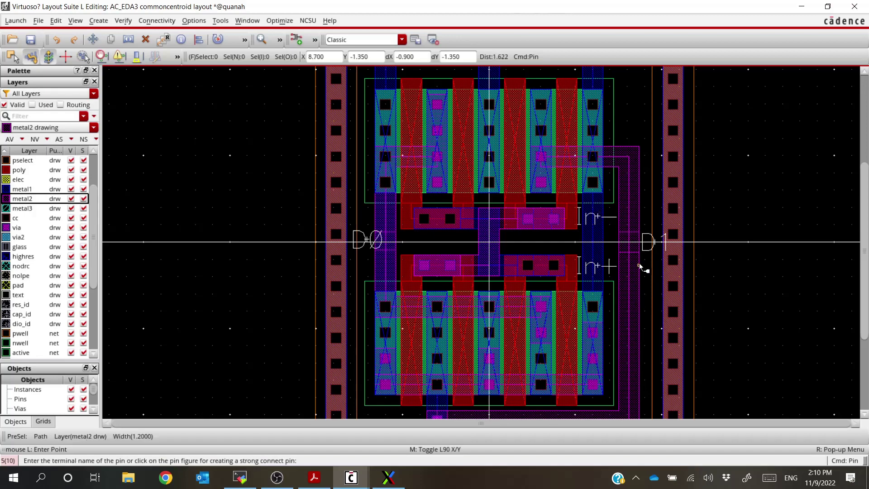
Check the schematic's remaining terminal names, and place the labelled metal1 S pin across the horizontal source path above the upper transistor row.
key("alt+Tab")
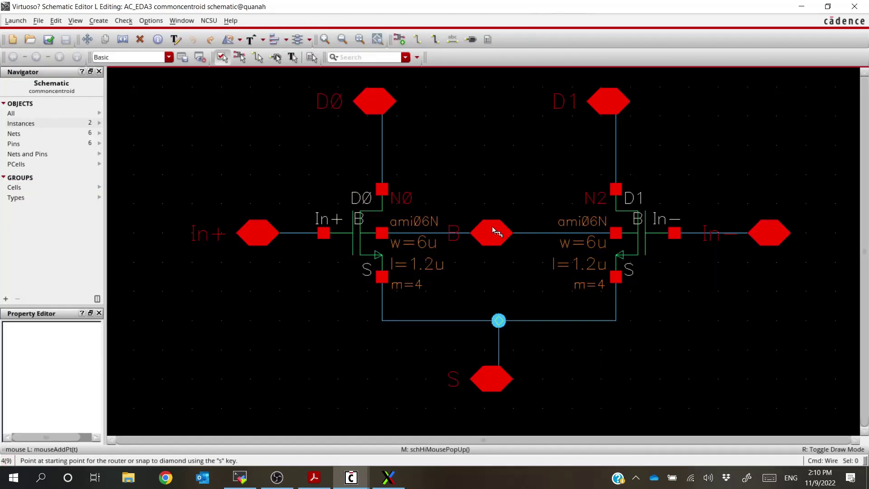
key("alt+Tab")
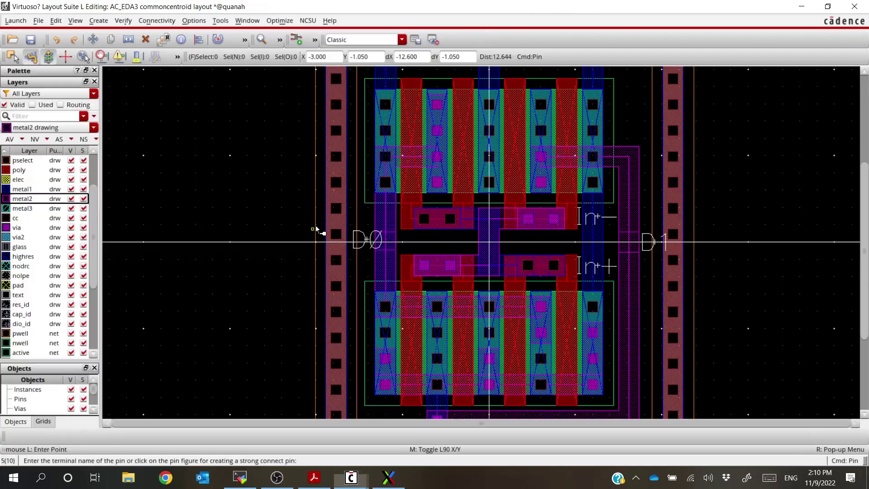
scroll(505, 270, "down", 2, "ctrl")
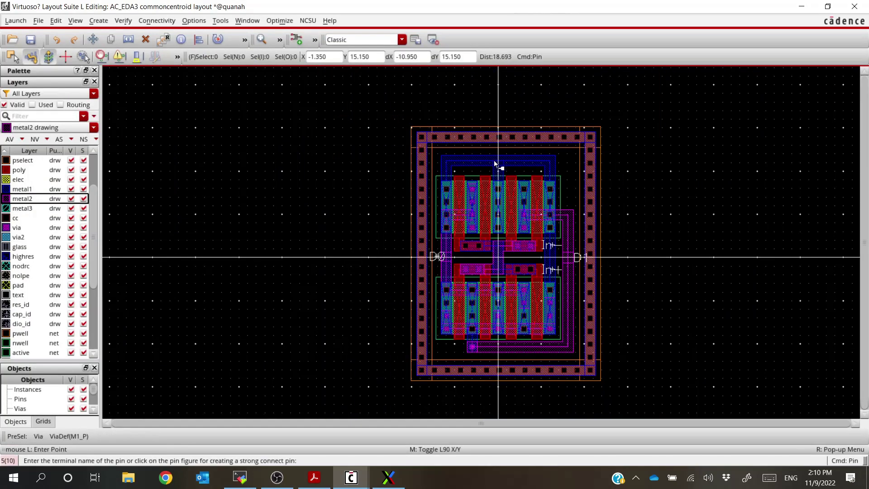
scroll(495, 162, "up", 5, "ctrl")
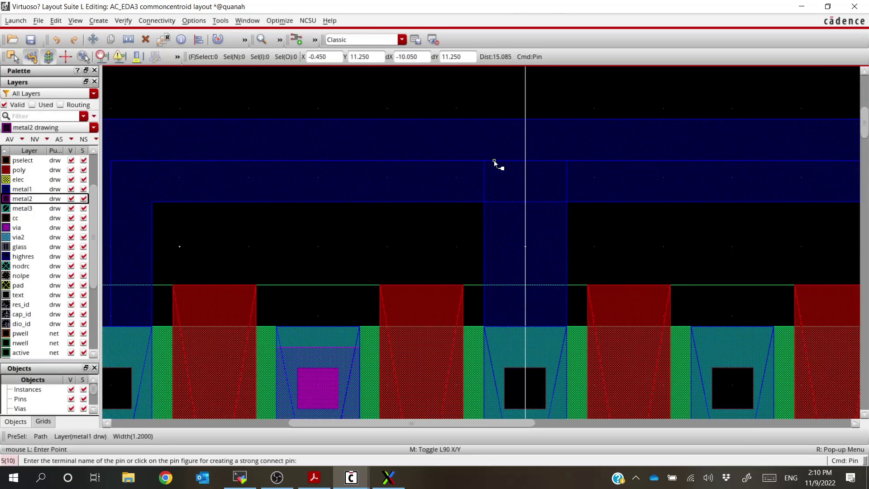
left_click(28, 191)
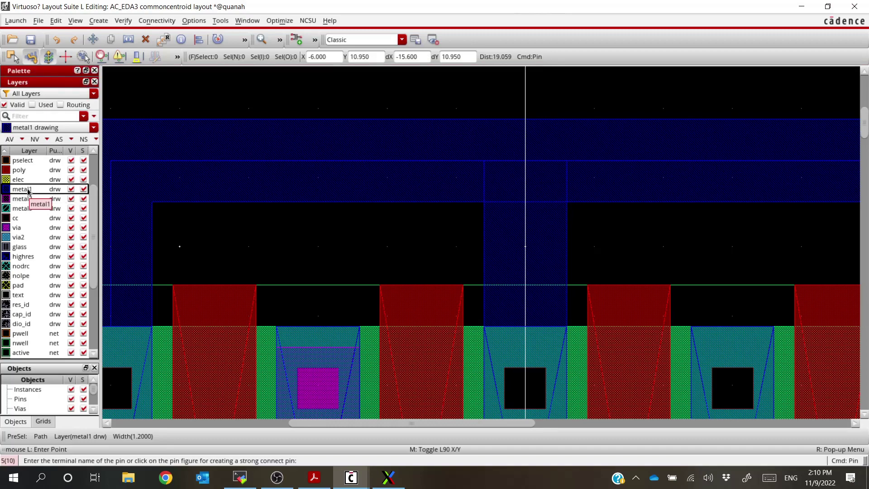
key("alt+Tab")
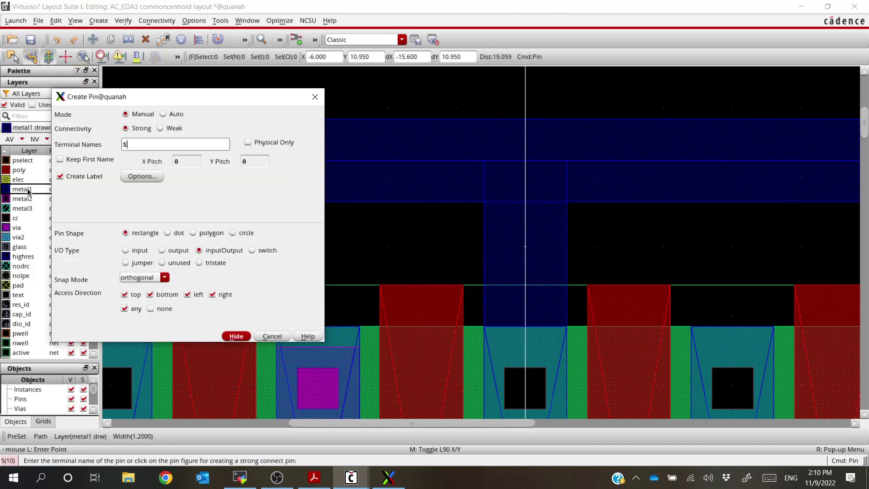
left_click(463, 202)
left_click(365, 119)
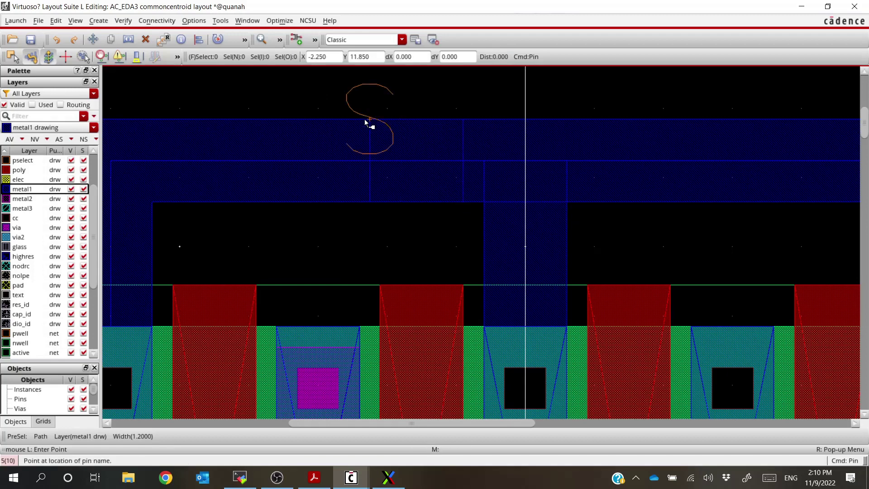
scroll(365, 119, "down", 2, "ctrl")
scroll(395, 131, "down", 3, "ctrl")
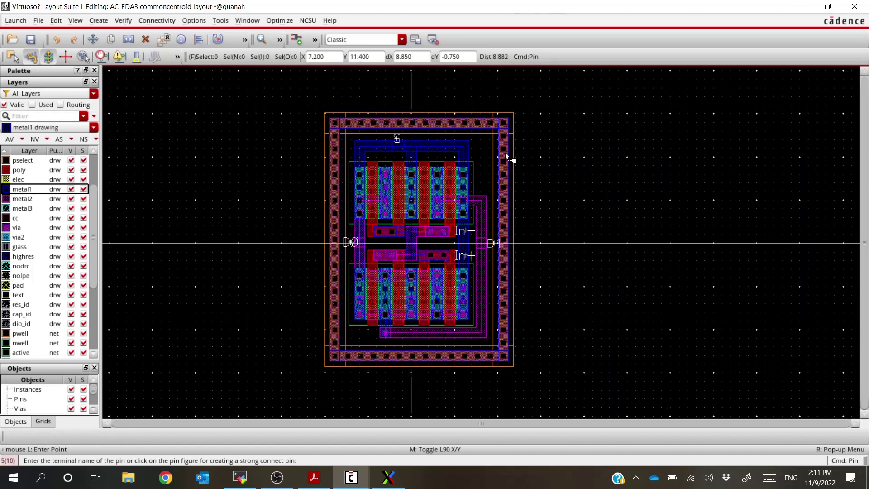
Place a metal1 pin named B across the right side of the guard ring near its upper corner, with its label beside it.
scroll(500, 151, "up", 3, "ctrl")
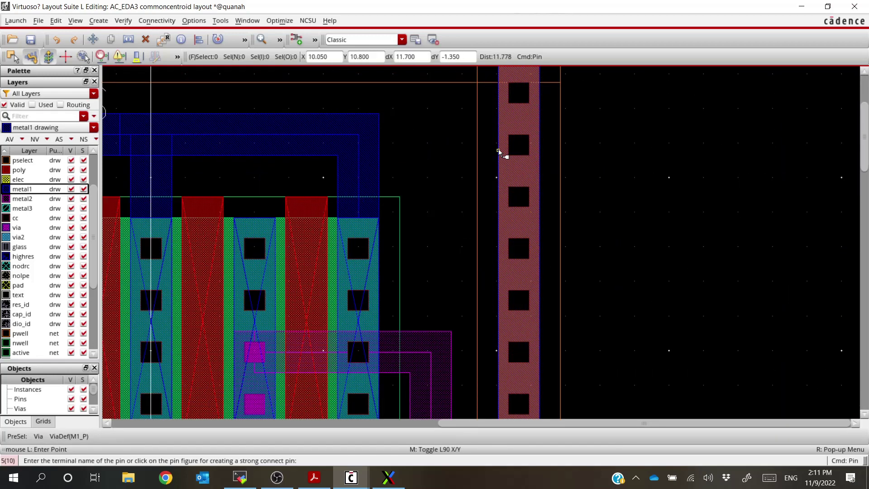
key("F3")
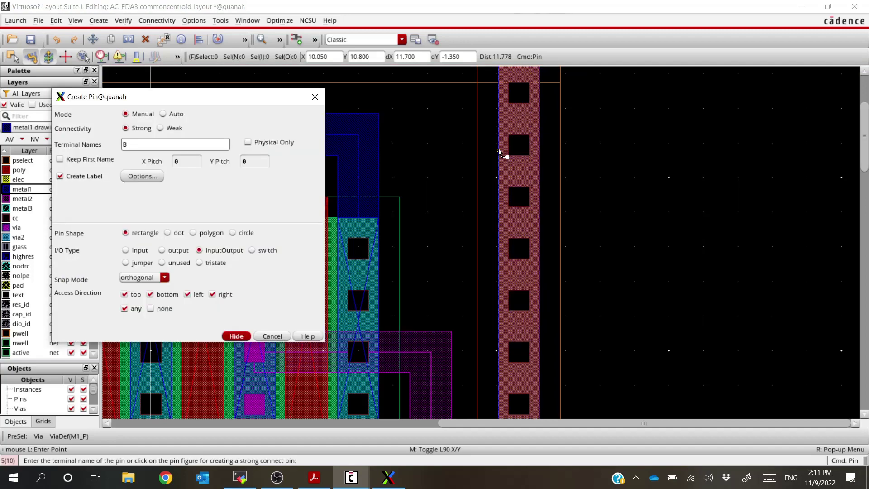
key("Return")
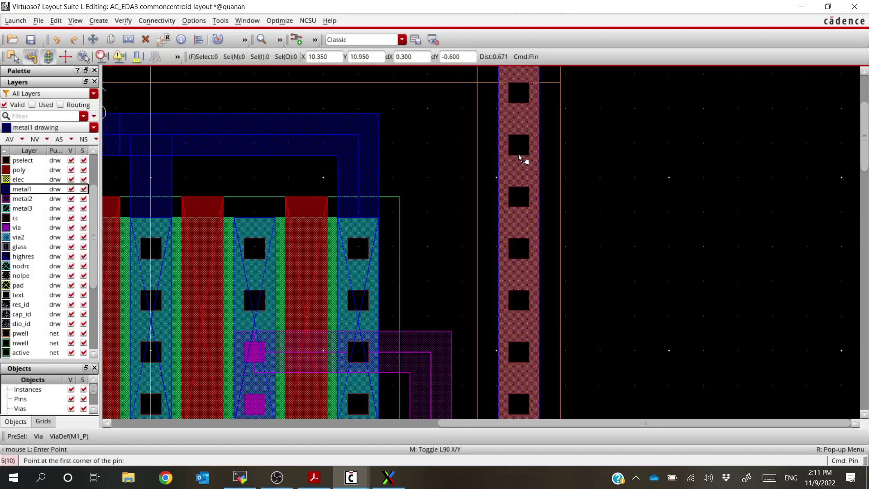
left_click(499, 125)
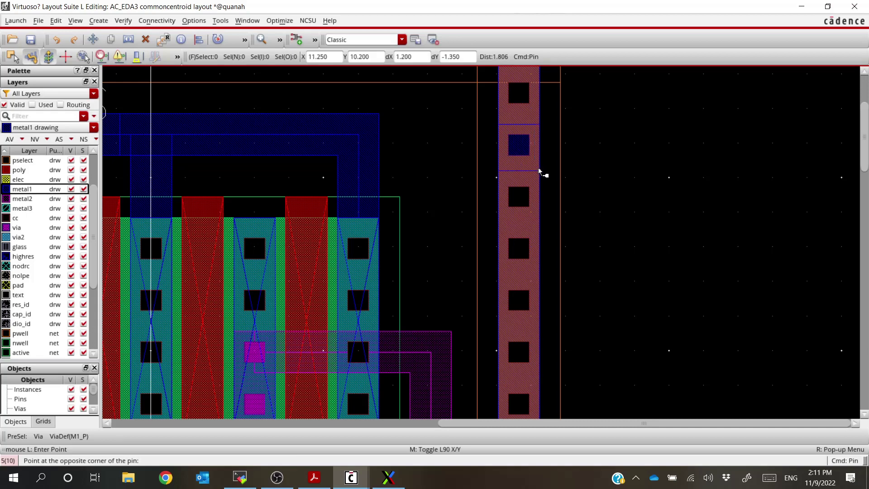
left_click(540, 167)
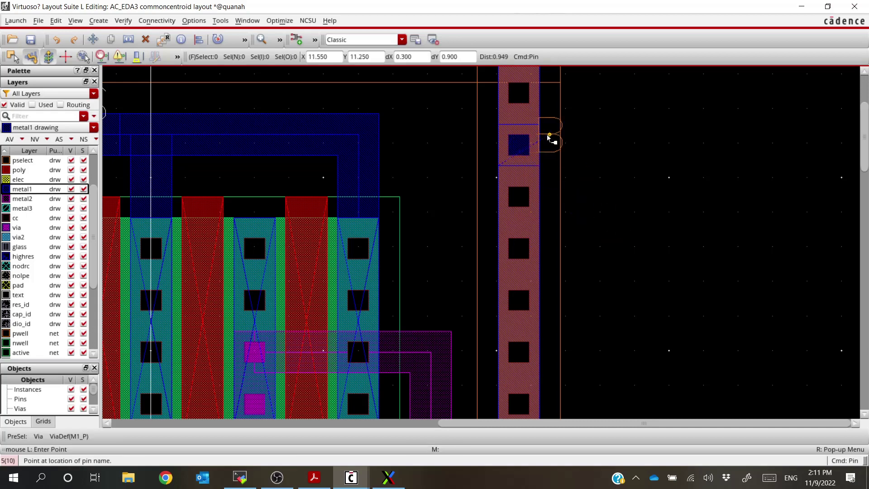
left_click(555, 145)
key("Escape")
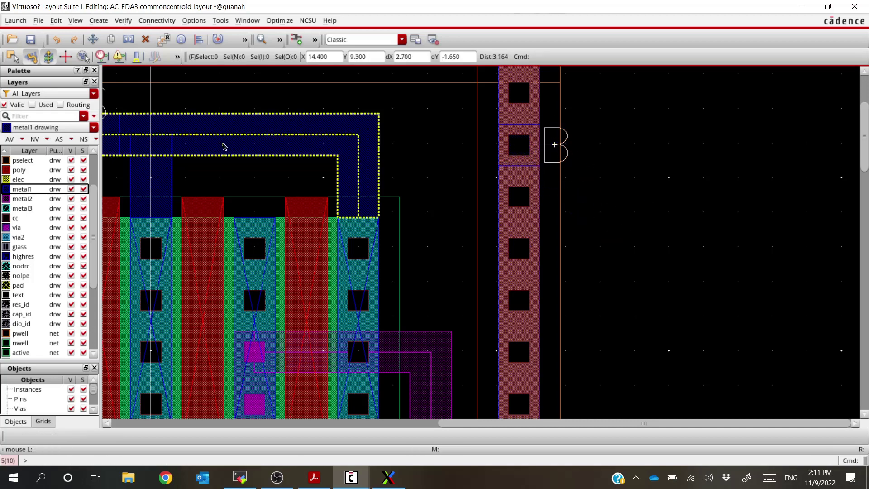
Isolate the metal1 layer to inspect its shapes across the whole layout, and restore the visibility of all layers.
left_click(35, 139)
scroll(308, 246, "down", 4, "ctrl")
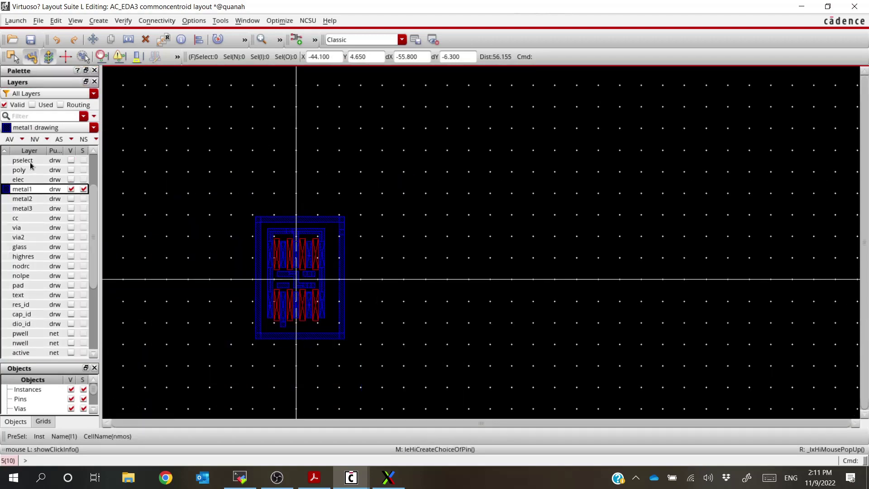
left_click(9, 139)
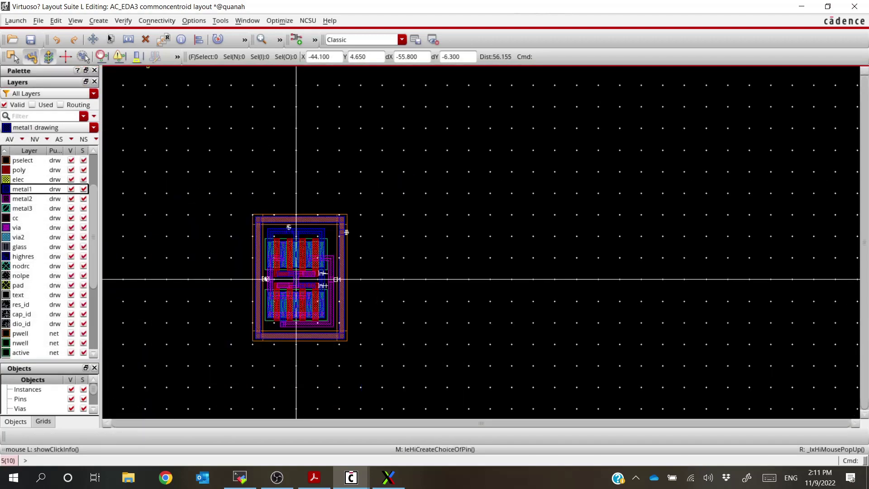
Run DRC on the pinned commoncentroid layout, check the violation summary in the log window, and return to the layout.
left_click(123, 21)
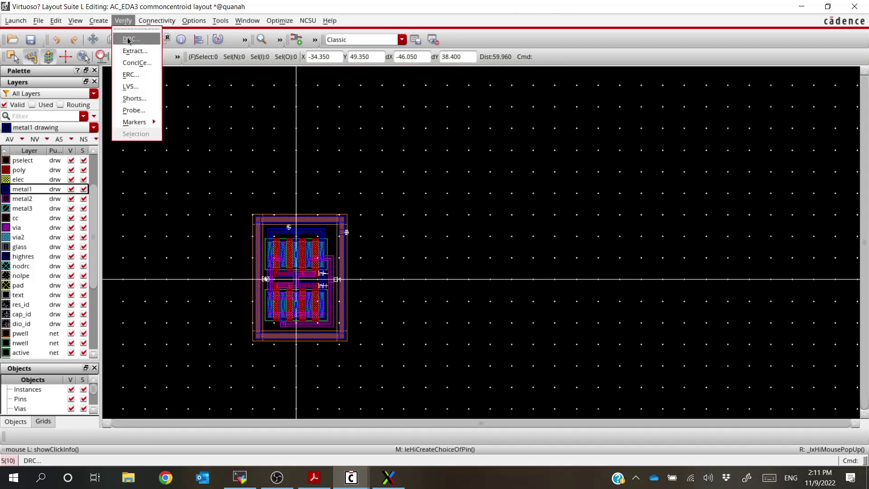
left_click(128, 40)
key("Return")
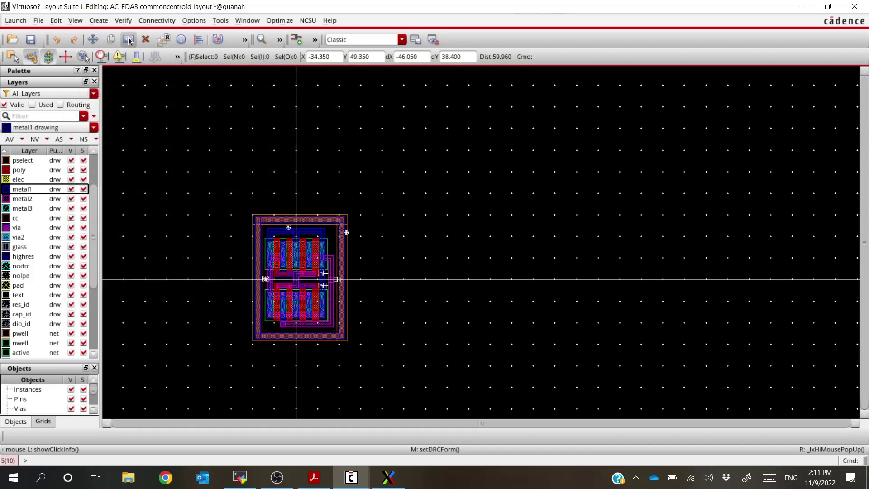
mouse_move(352, 478)
left_click(501, 417)
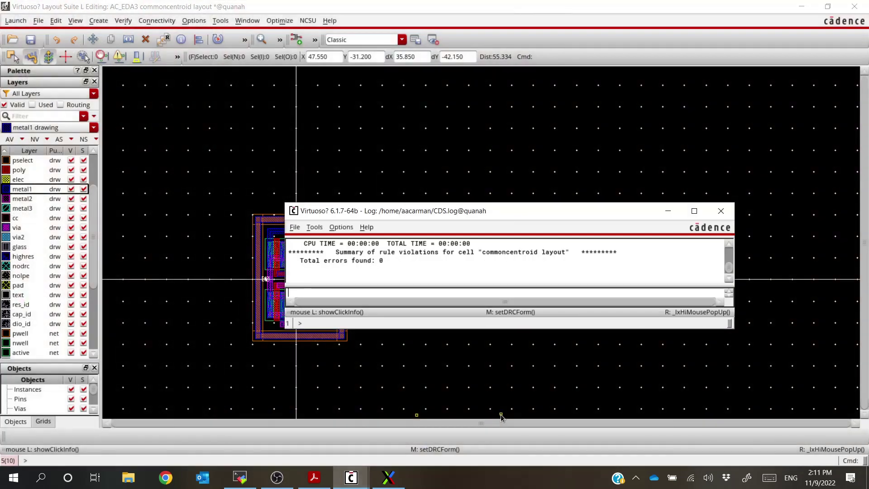
left_click(371, 6)
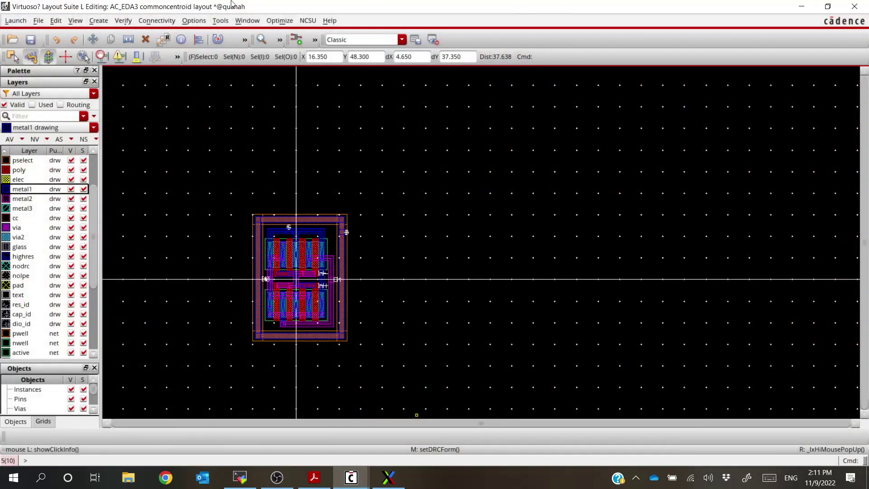
Extract the commoncentroid layout with the current extractor settings.
left_click(100, 21)
key("Escape")
left_click(131, 54)
key("Return")
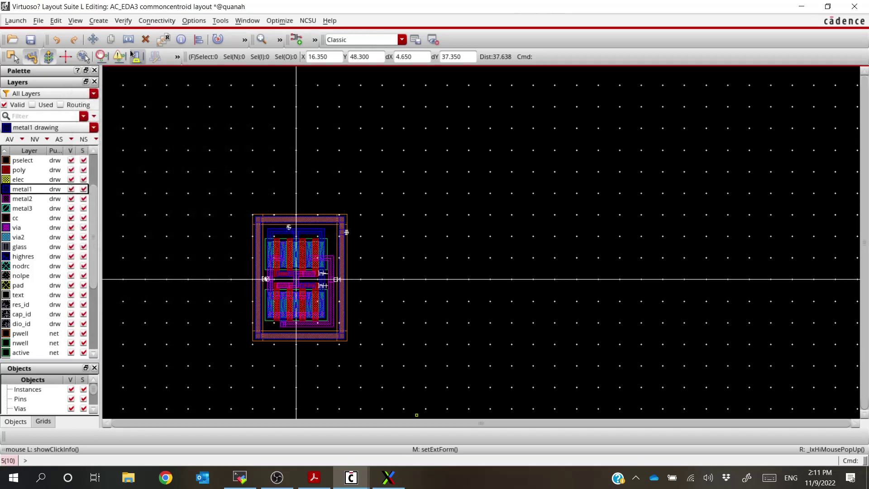
Set up the Diva LVS run to compare the AC_EDA3 commoncentroid schematic view with the commoncentroid extracted view.
left_click(122, 21)
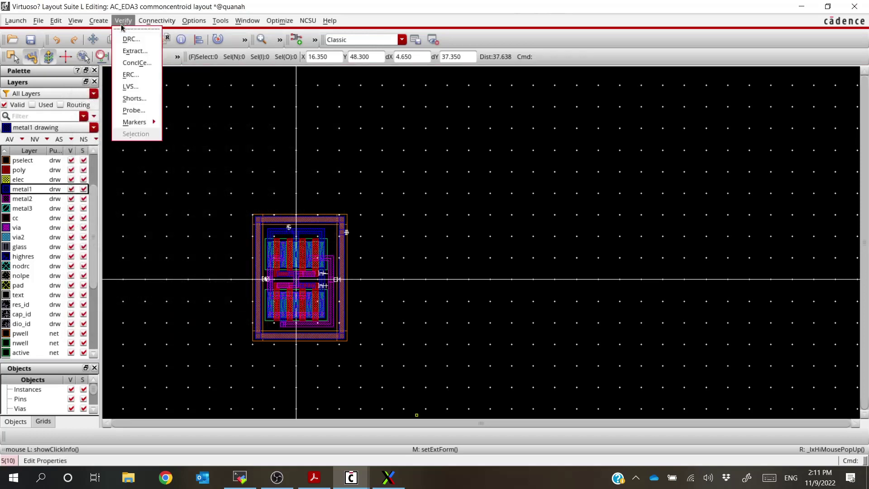
left_click(136, 86)
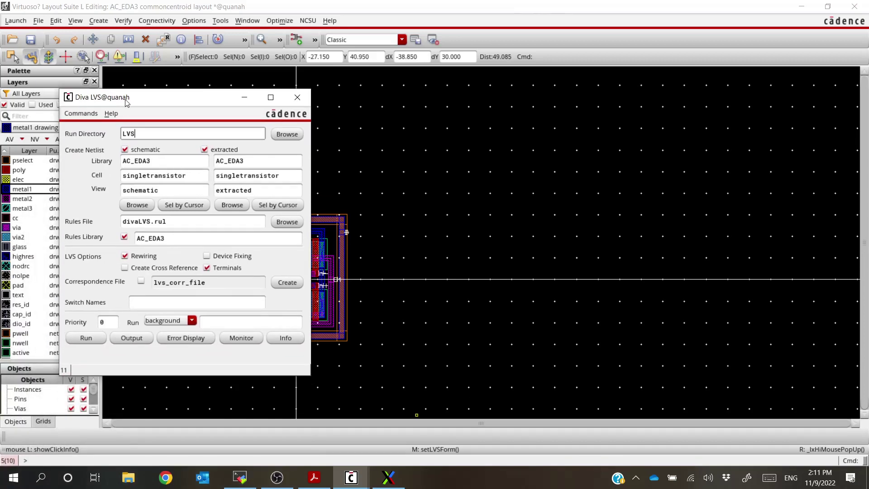
left_click(137, 205)
left_click(255, 174)
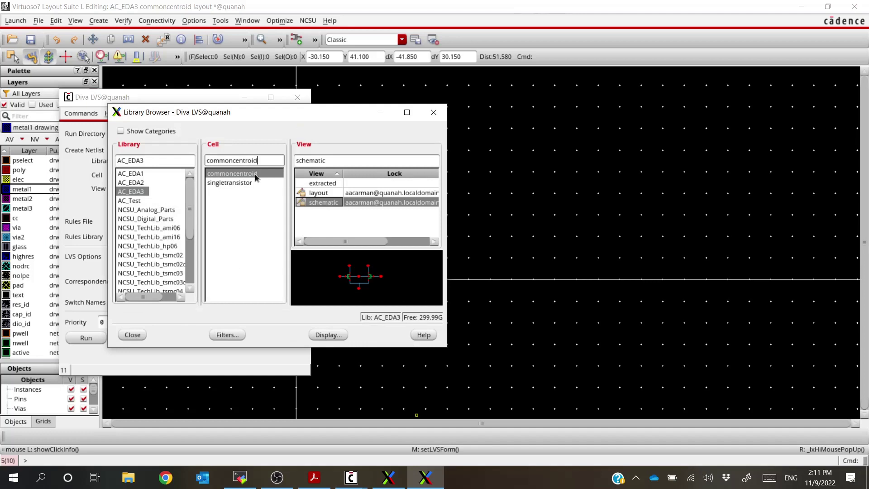
double_click(324, 202)
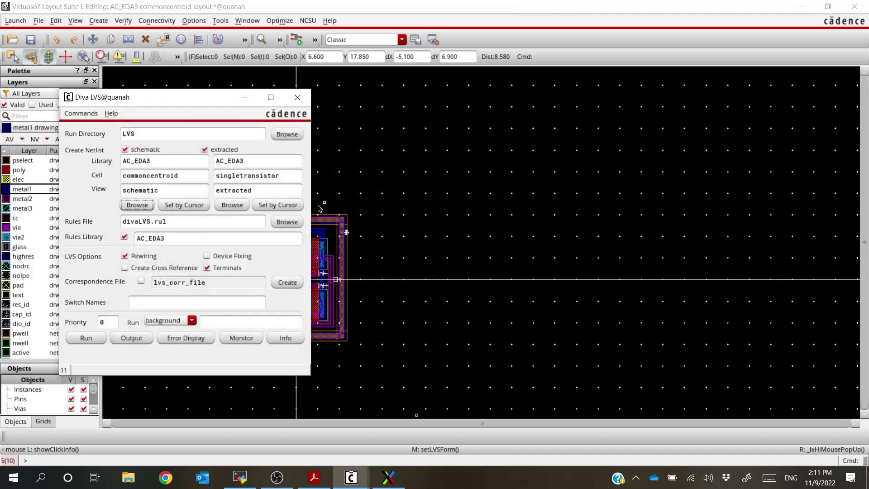
left_click(240, 207)
left_click(245, 173)
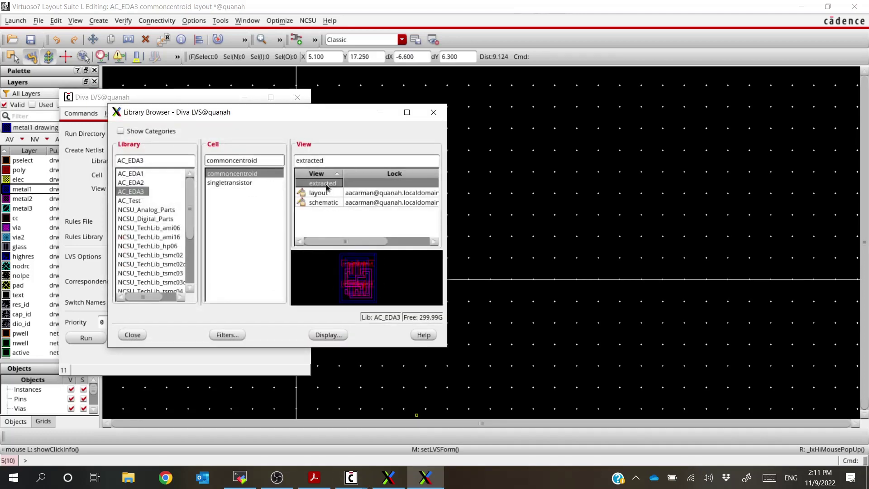
double_click(324, 183)
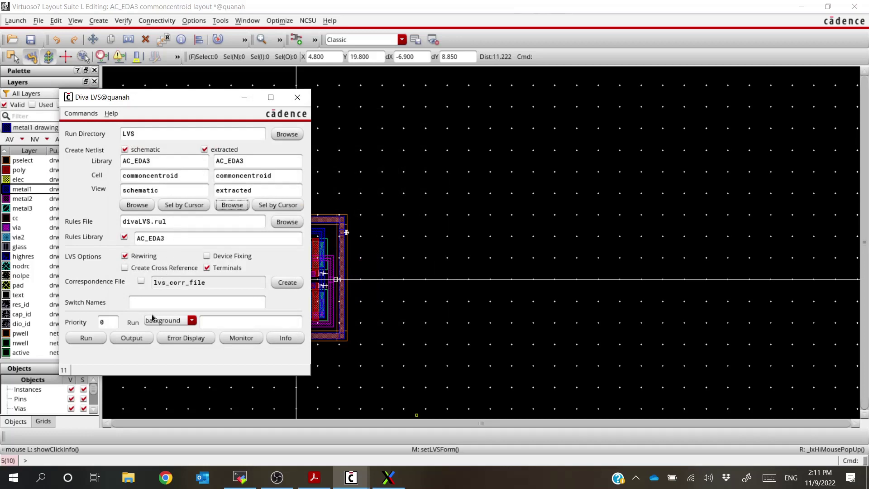
Review and accept the LVS rules with Combine Parallel FETs and FET, capacitor and resistor parameter comparison enabled.
left_click(308, 20)
left_click(326, 48)
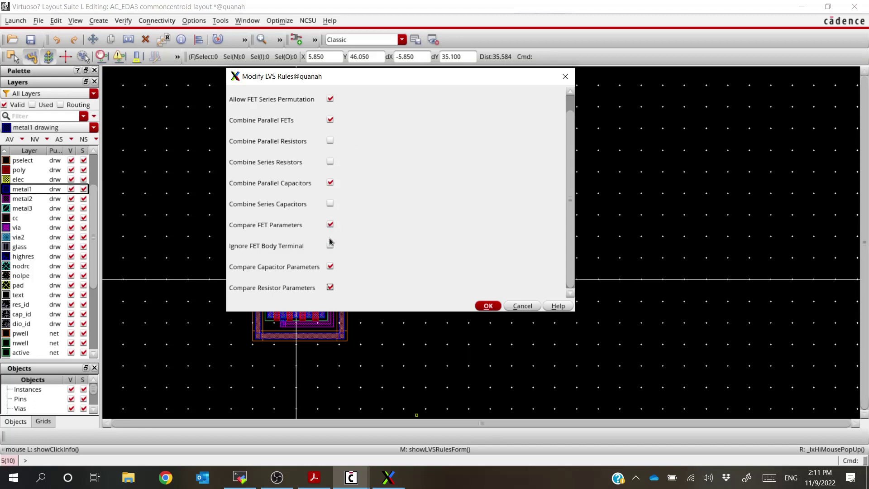
left_click(489, 307)
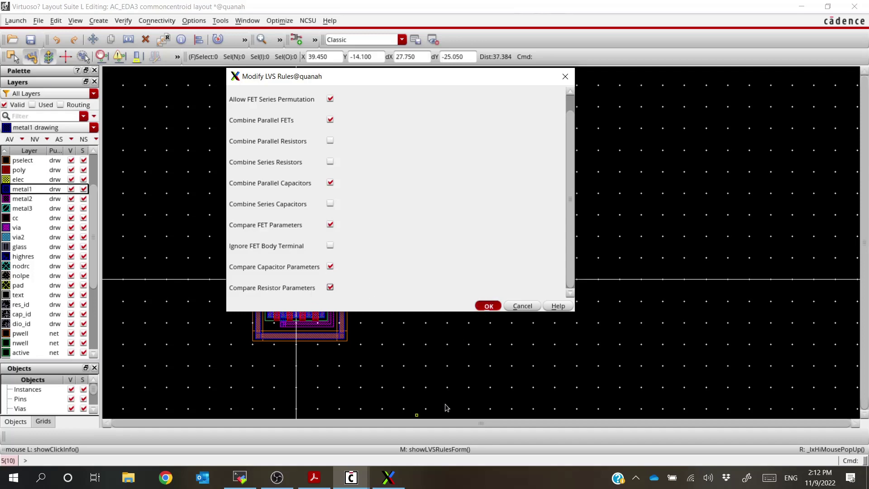
left_click(345, 478)
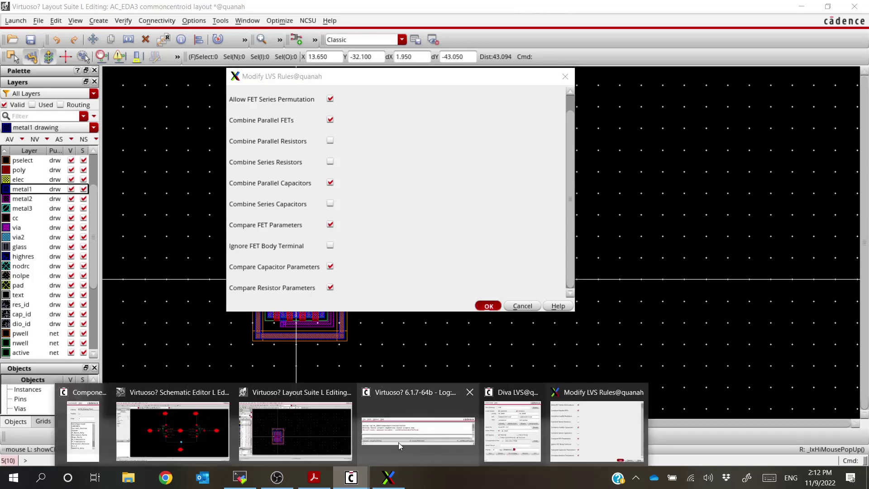
left_click(525, 433)
left_click(489, 306)
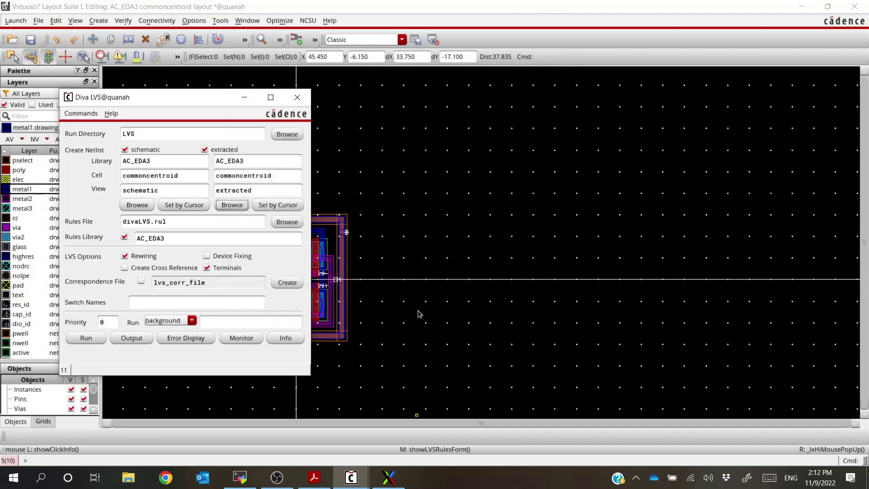
Run LVS on the commoncentroid views with the layout saved, dismiss the completion message, and close the LVS form.
left_click_drag(211, 102, 302, 77)
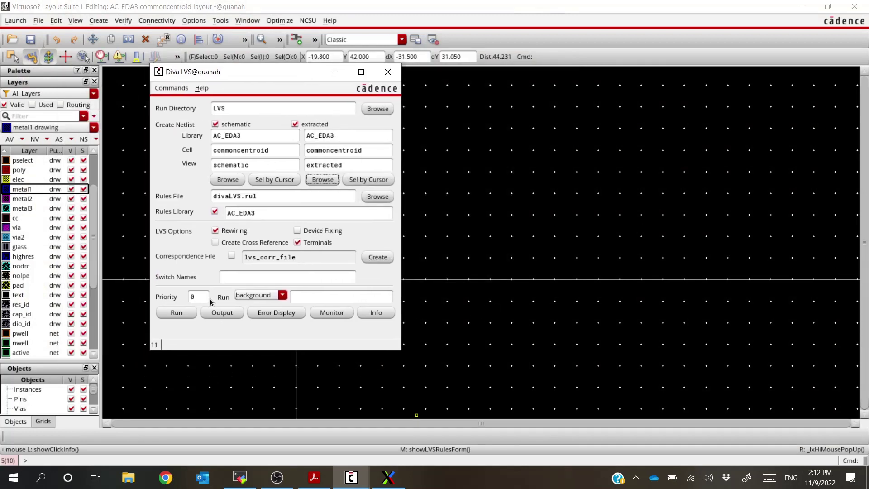
left_click(176, 314)
left_click(249, 131)
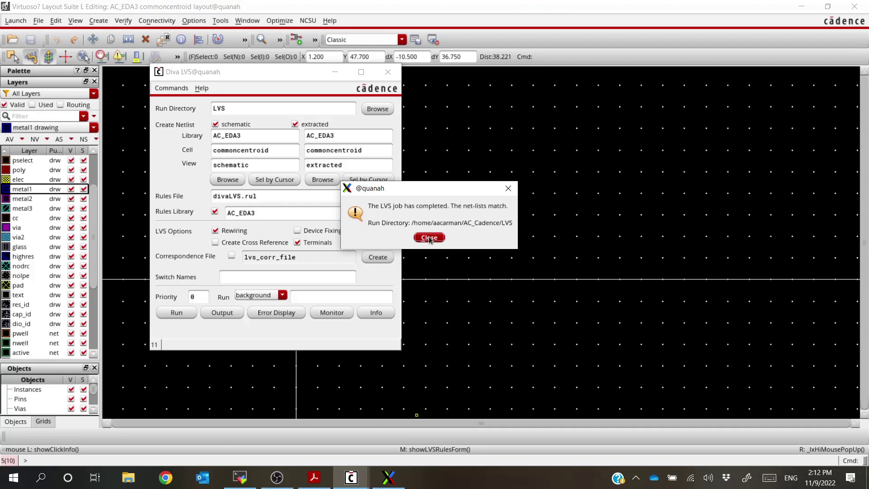
left_click(429, 238)
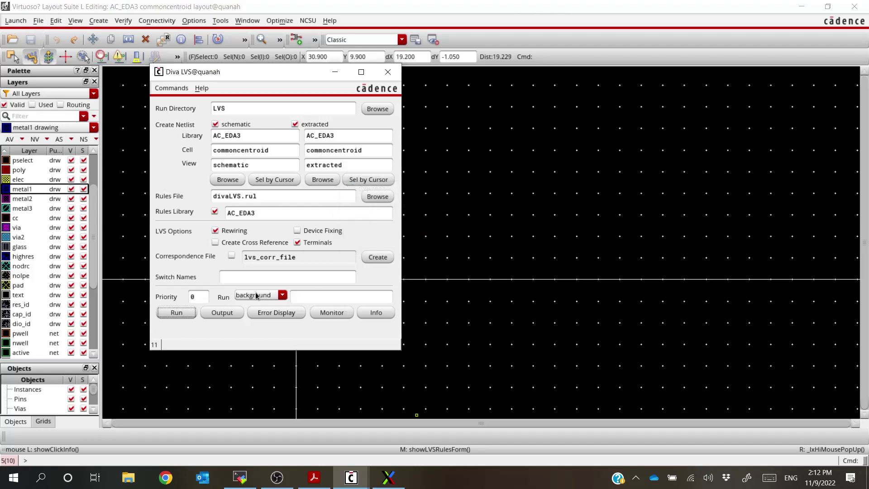
left_click(388, 72)
scroll(299, 256, "up", 2)
scroll(278, 290, "down", 2)
scroll(285, 317, "up", 2)
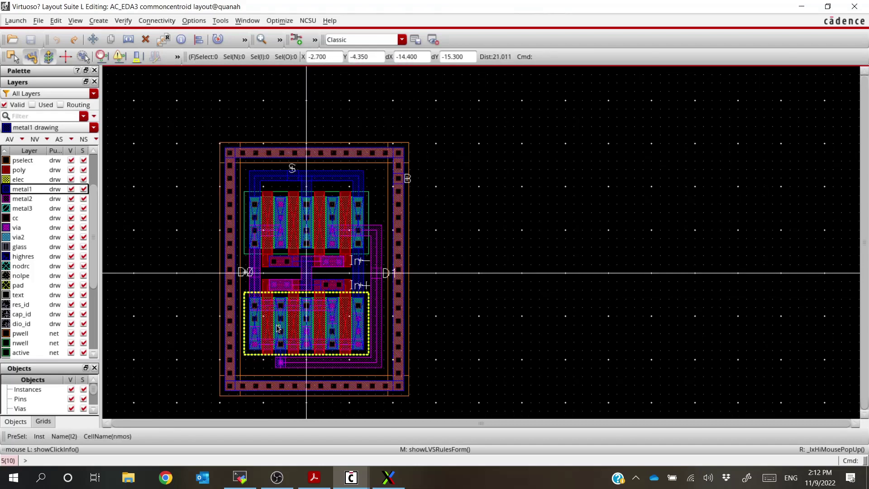
scroll(269, 351, "down", 2)
scroll(240, 360, "up", 2)
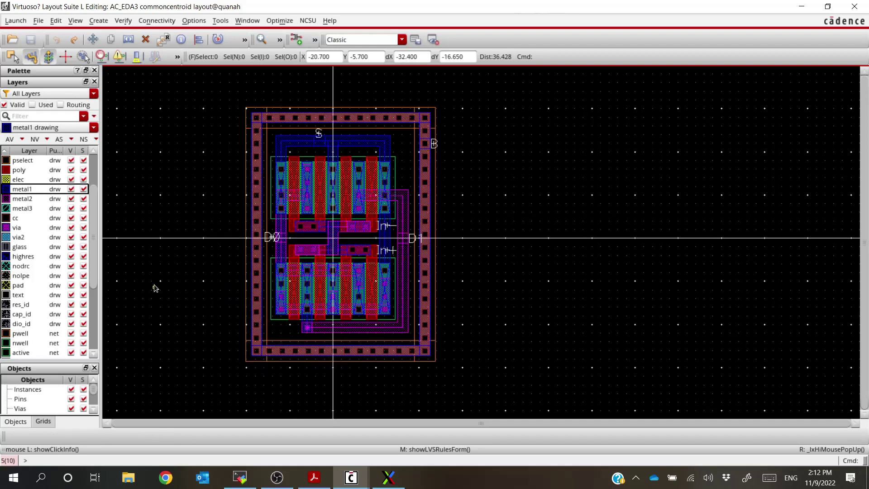
scroll(245, 298, "down", 2)
scroll(194, 268, "up", 2)
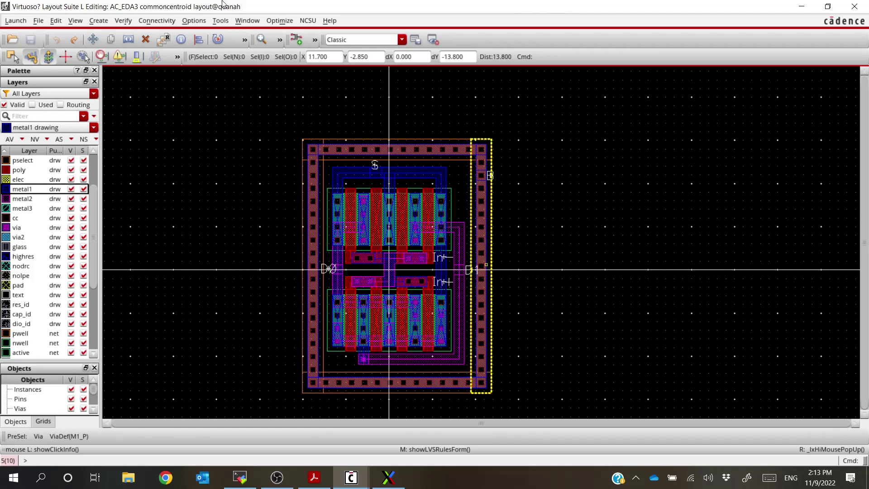
Close the commoncentroid layout and schematic windows.
left_click(854, 6)
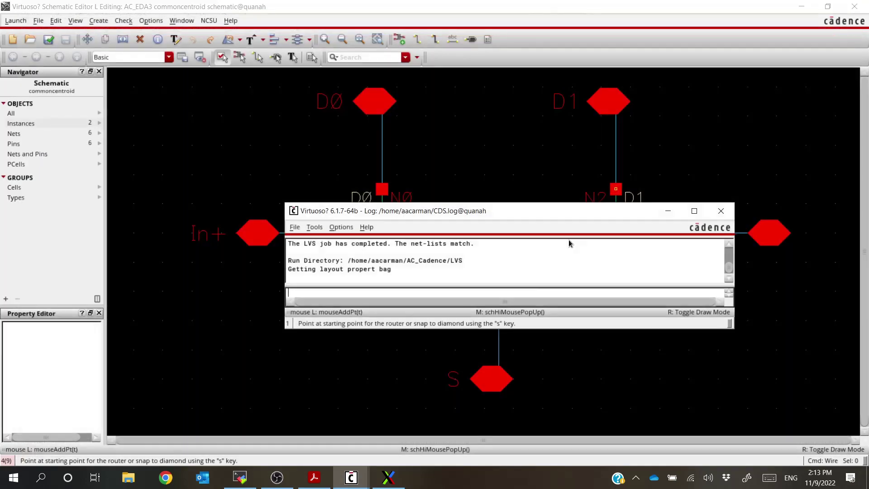
mouse_move(353, 483)
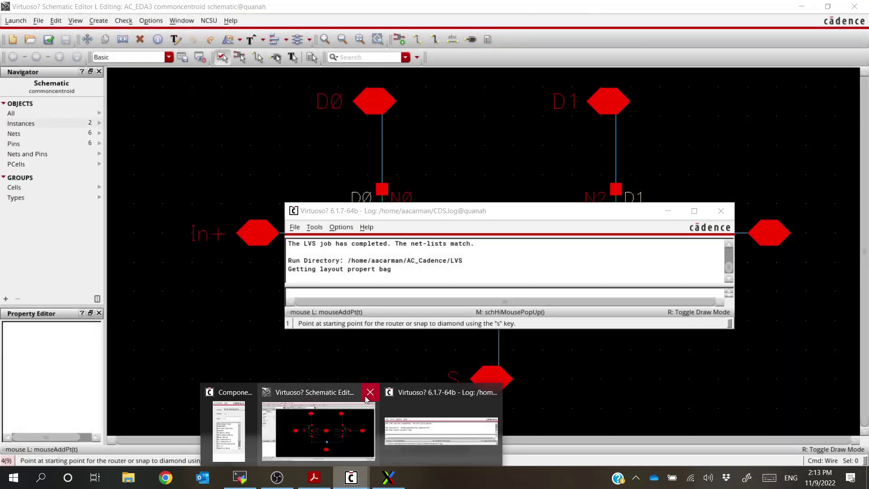
left_click(370, 393)
Create a new schematic cell view named res_cap in the AC_EDA3 library from the Library Manager.
left_click(389, 478)
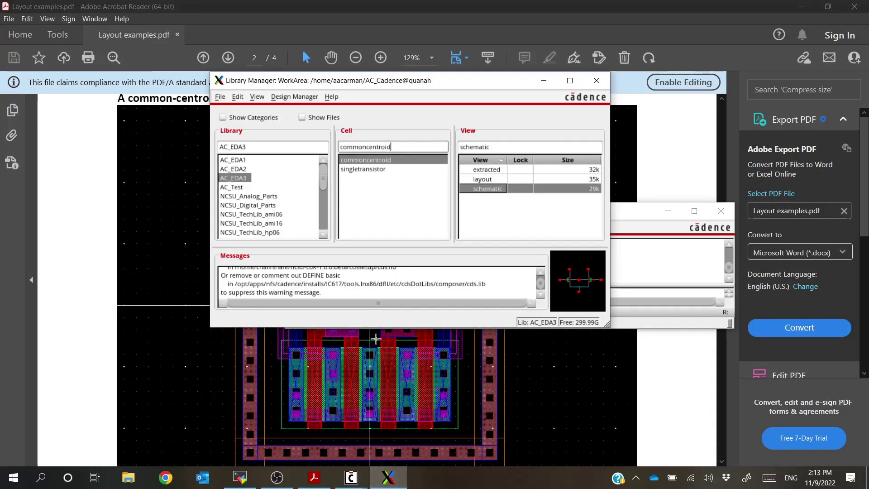
left_click(243, 179)
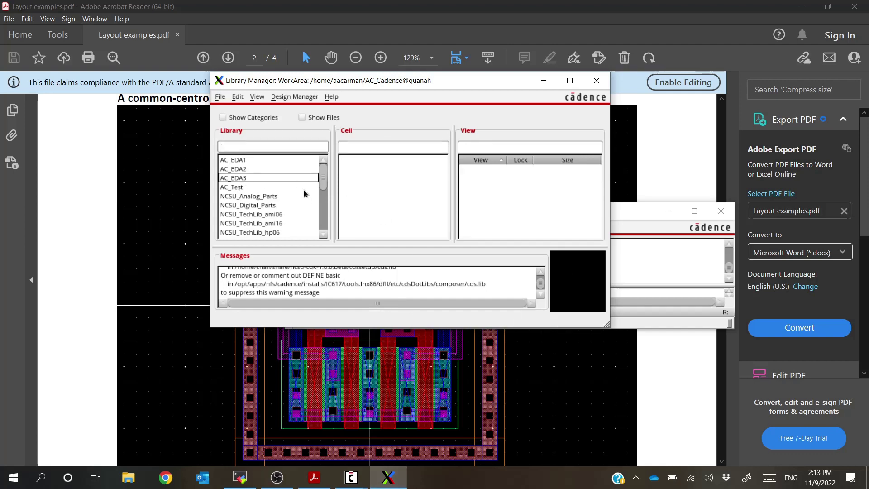
left_click(221, 97)
mouse_move(317, 110)
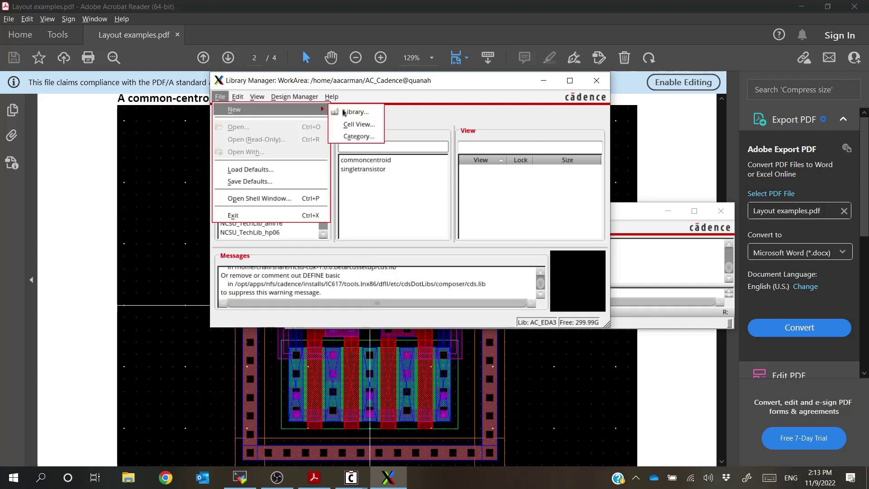
left_click(360, 121)
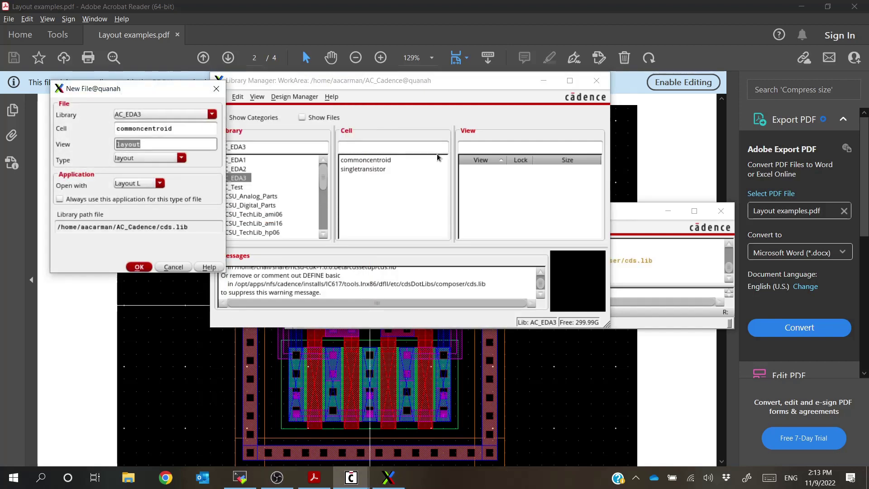
key("shift+Tab")
type("re")
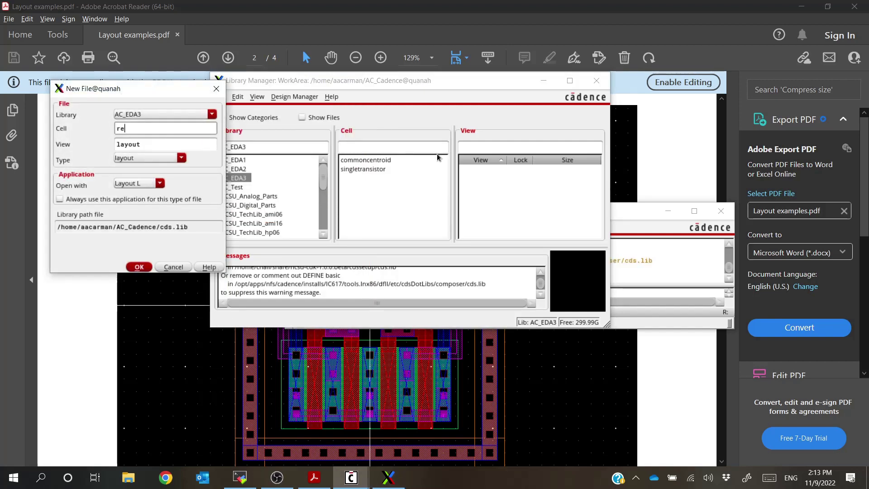
type("s_cap")
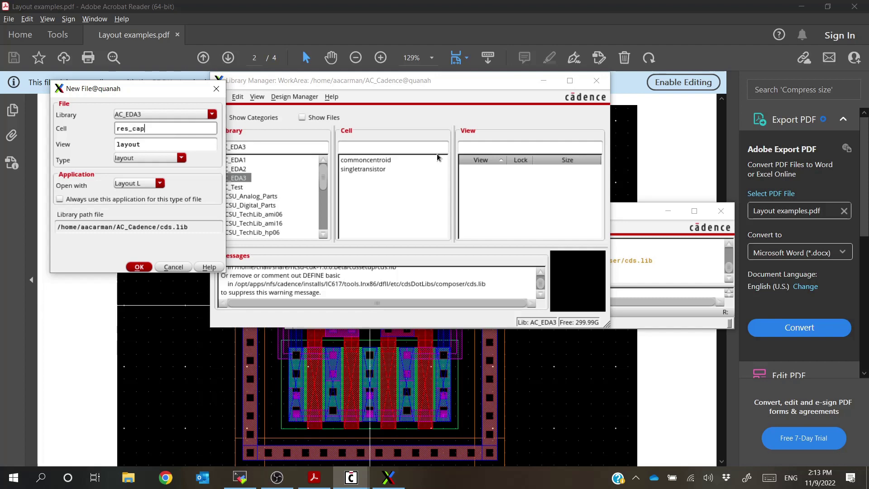
key("Tab")
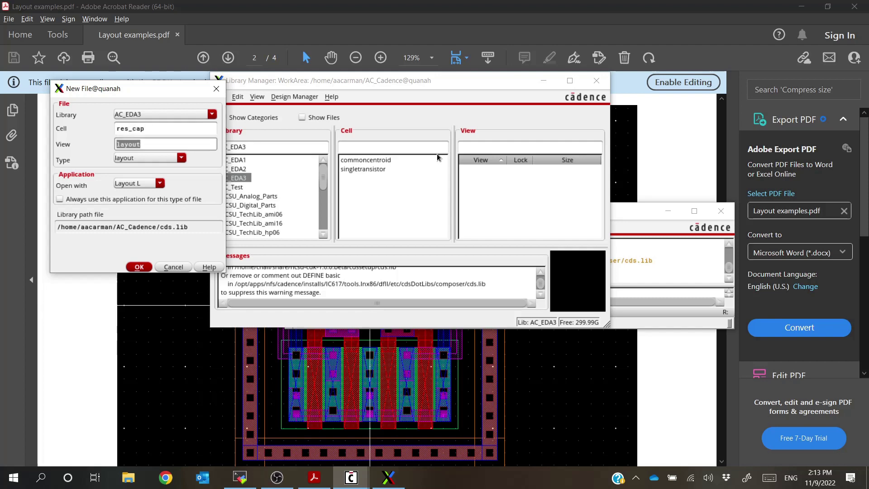
left_click(181, 157)
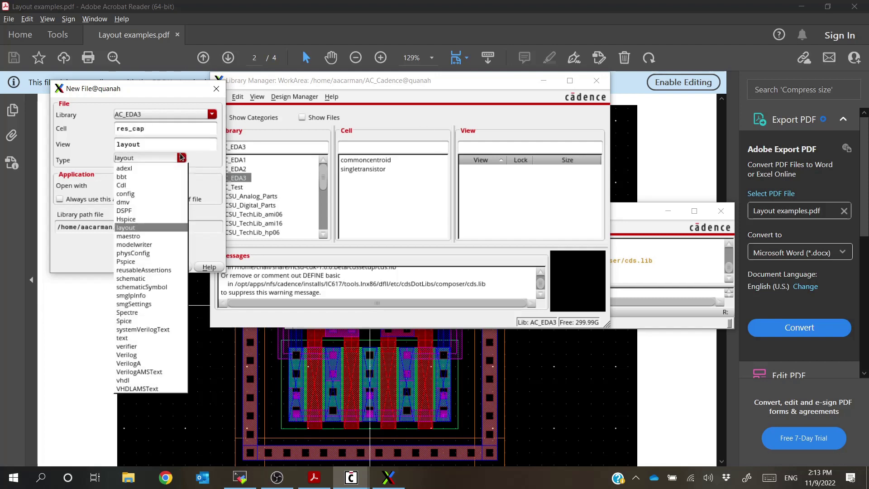
left_click(136, 279)
left_click(140, 267)
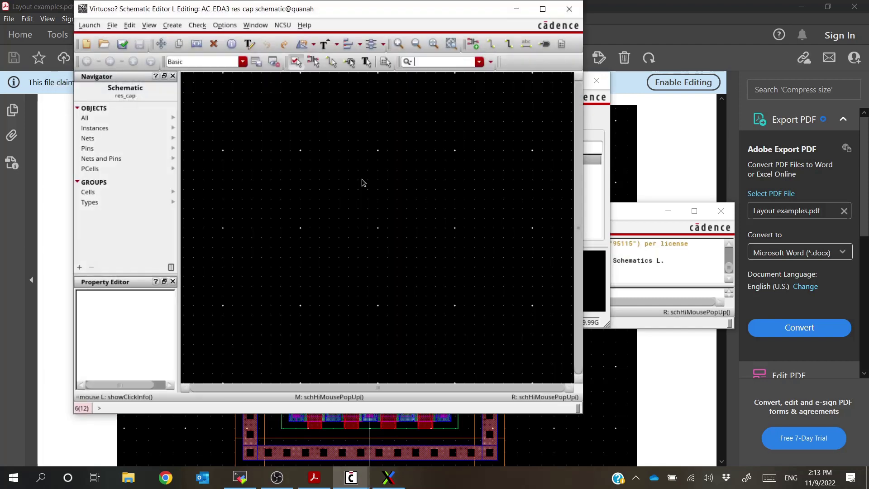
Start adding an instance of the res cell's symbol view from analogLib to the res_cap schematic.
key("i")
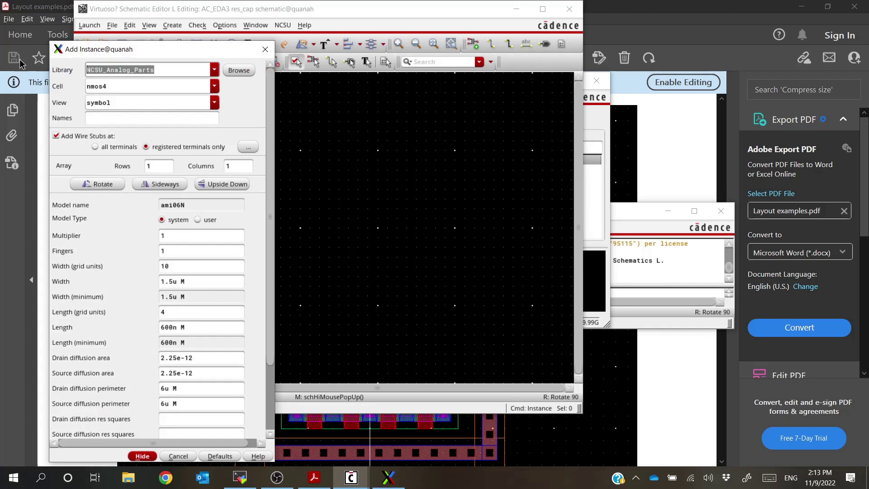
type("analogLib")
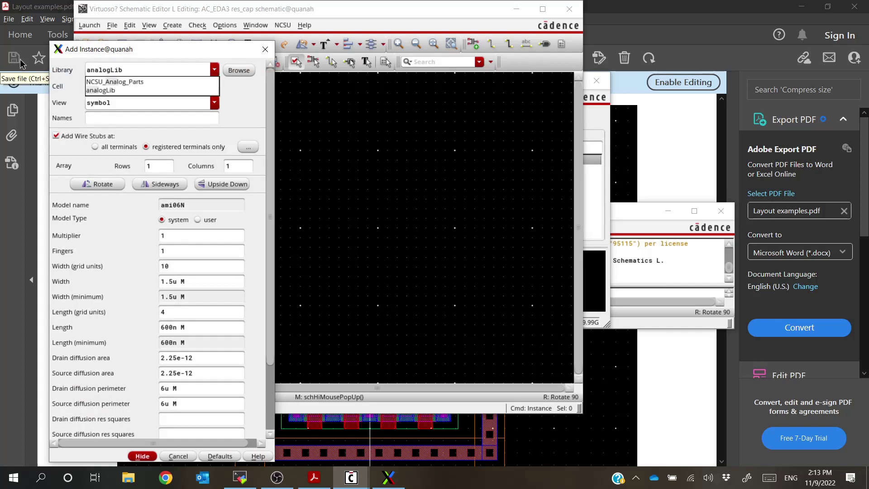
key("Tab")
type("res")
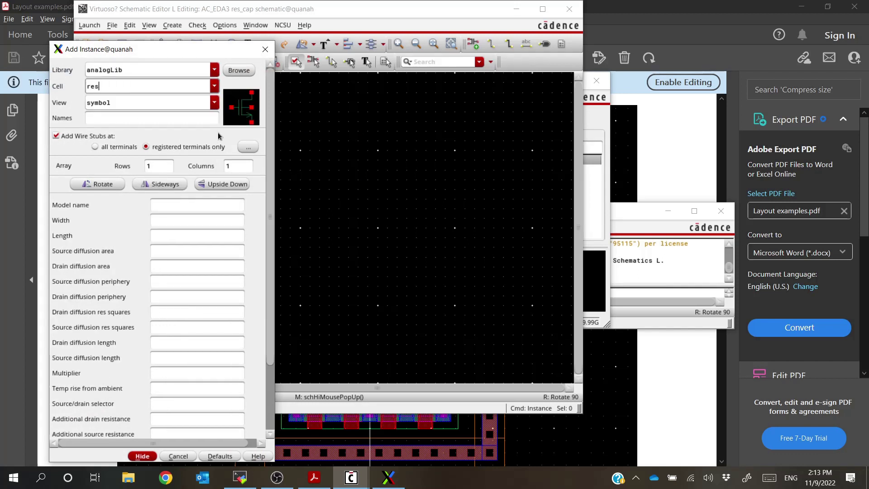
key("Tab")
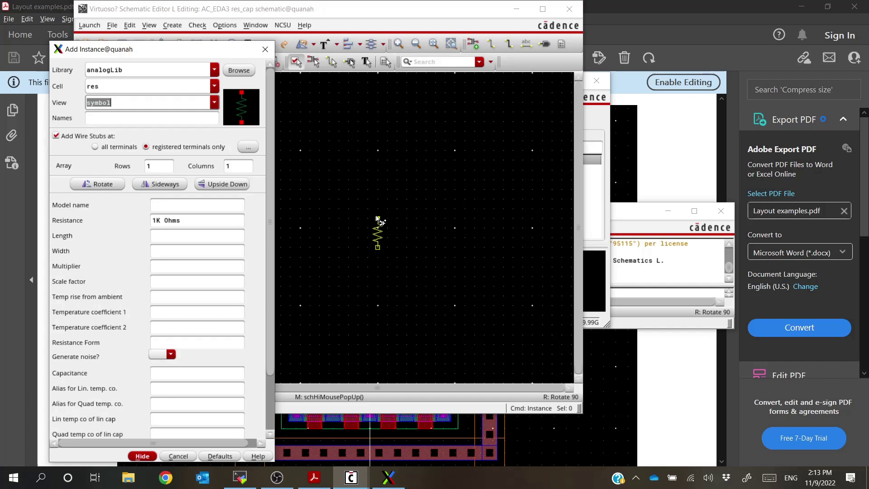
Place a 1K Ohms res symbol and a 1p F cap symbol from analogLib side by side in the schematic.
left_click(378, 217)
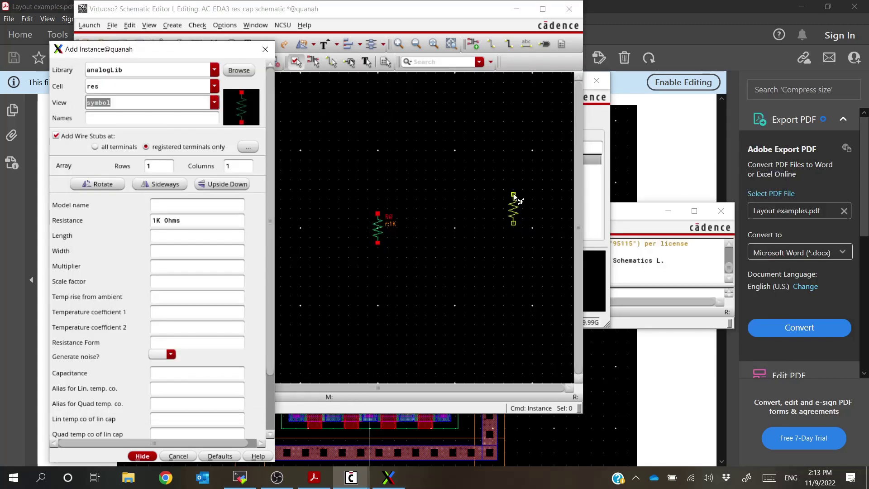
type("cap")
key("Tab")
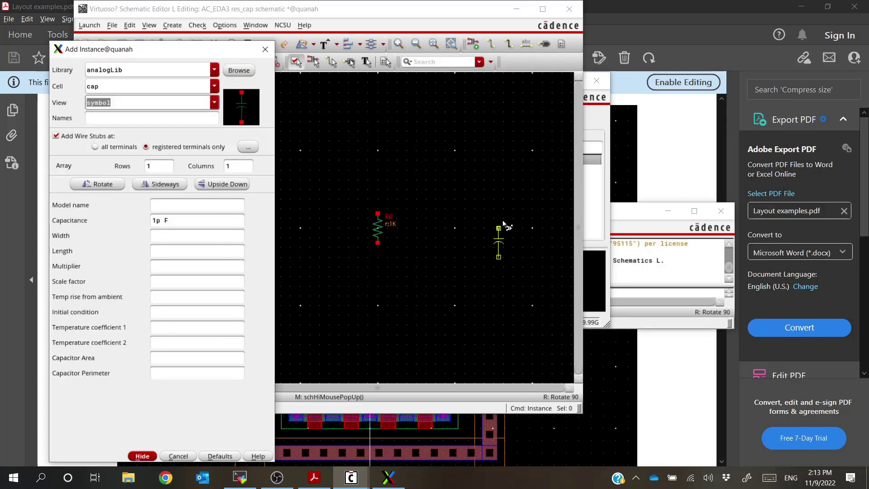
left_click(503, 215)
key("Escape")
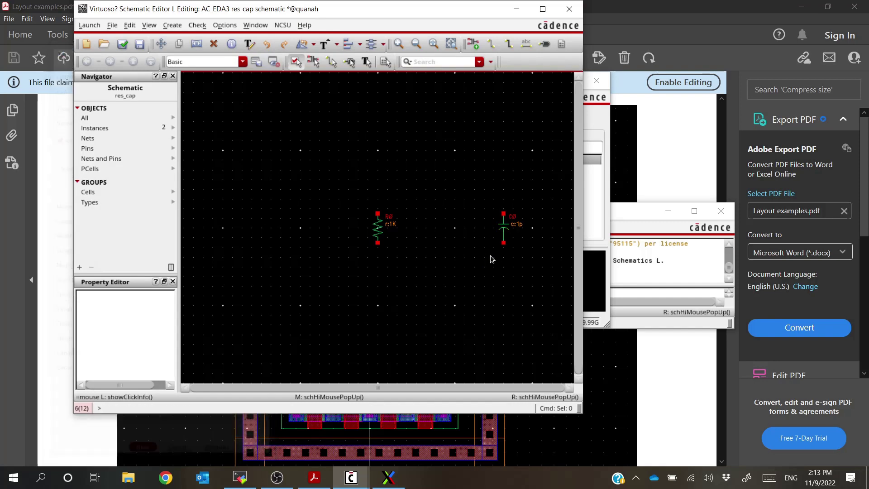
Add inputOutput pins R1 and R2 above and below the resistor, and C1 and C2 above and below the capacitor.
key("p")
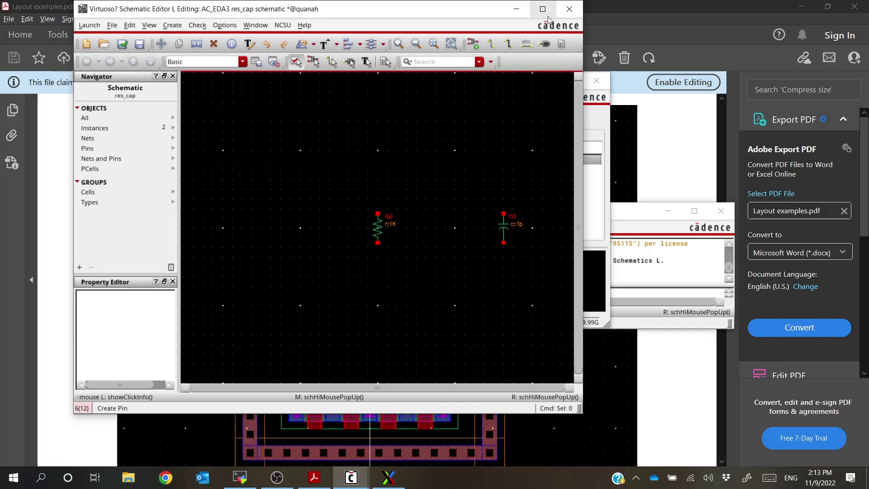
left_click(543, 9)
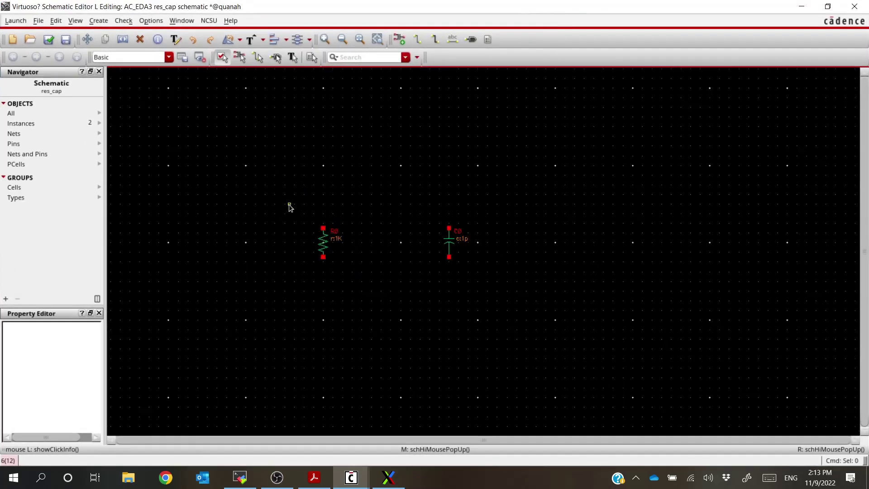
scroll(285, 209, "up", 1)
key("p")
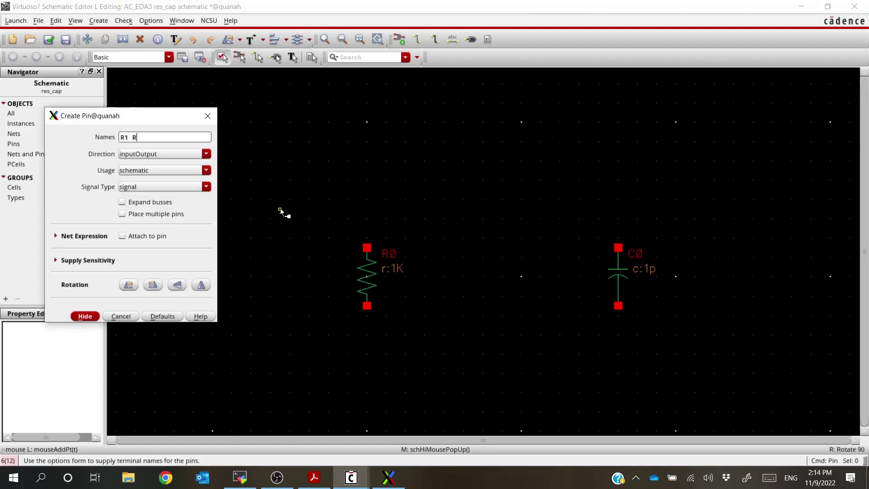
type("R1 R2 C1 C2")
left_click(89, 316)
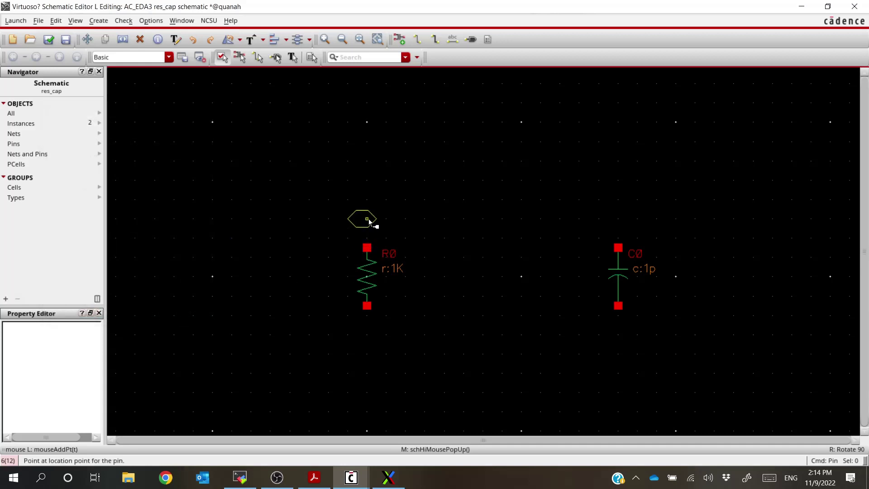
left_click(371, 220)
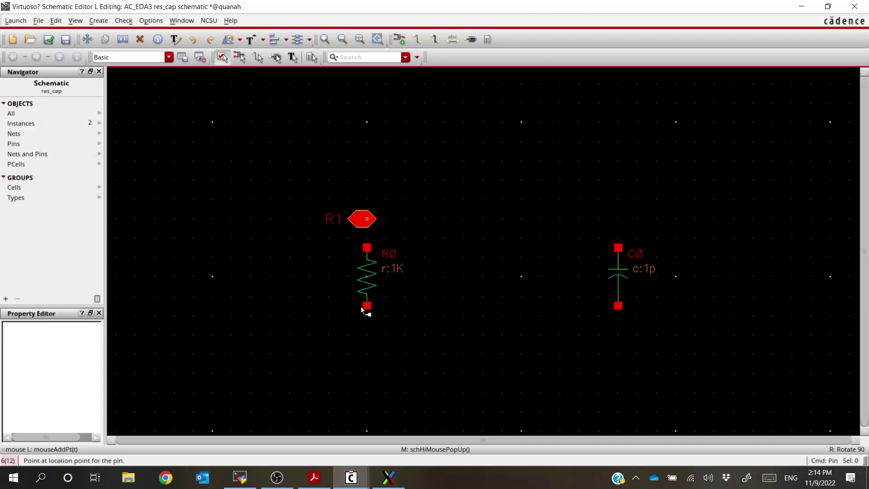
left_click(365, 346)
left_click(613, 209)
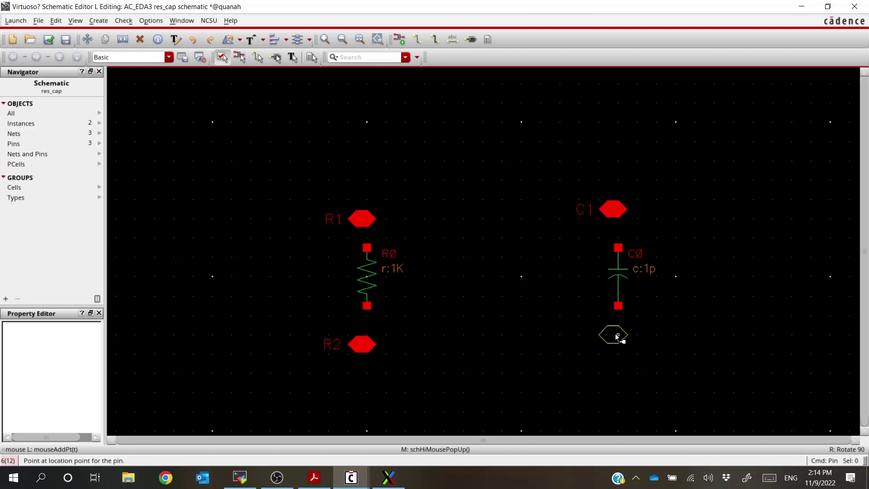
left_click(614, 335)
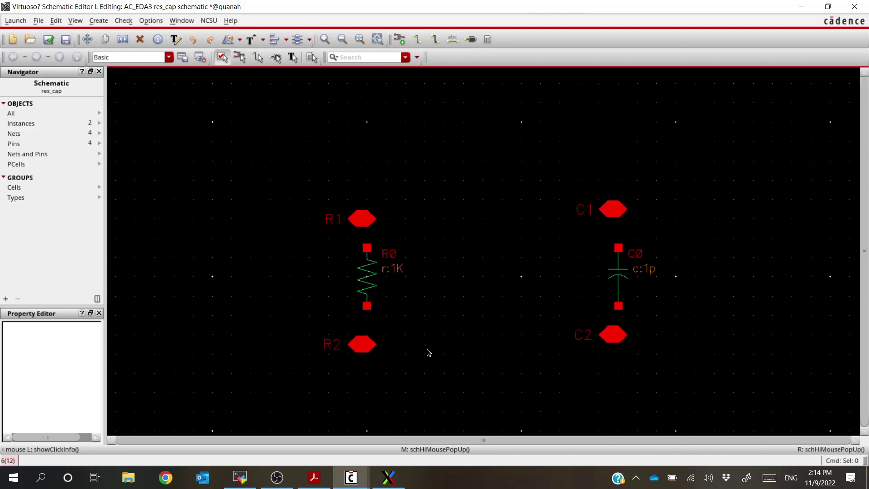
Wire the resistor terminals to pins R1 and R2, and the capacitor terminals to pins C1 and C2.
key("w")
left_click(366, 306)
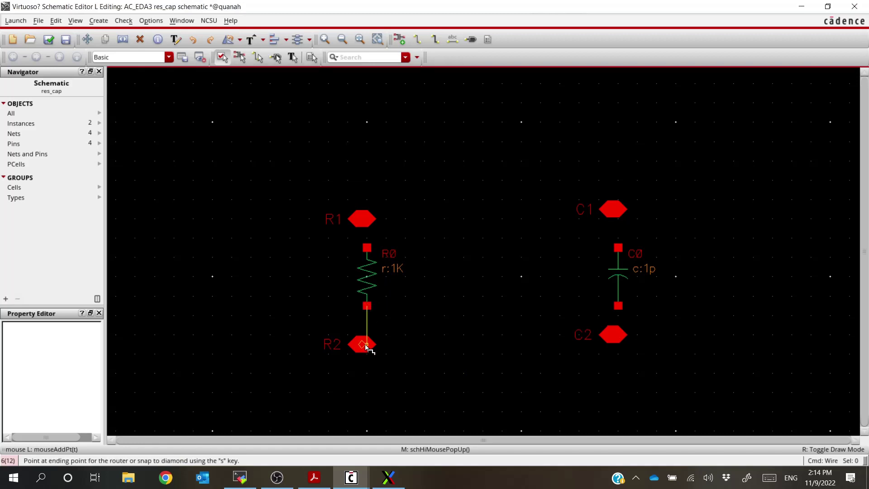
left_click(366, 346)
left_click(367, 247)
left_click(367, 219)
left_click(618, 247)
left_click(613, 210)
left_click(618, 306)
left_click(619, 335)
key("Escape")
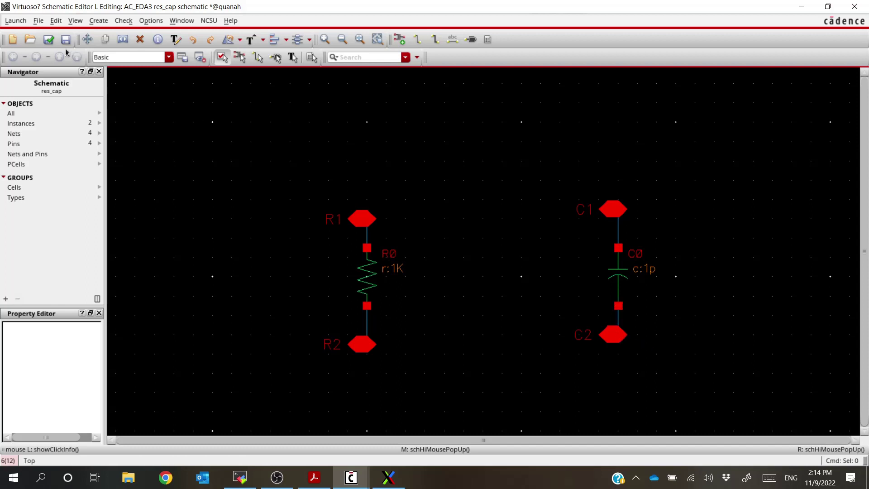
Check and save the res_cap schematic, and review the check result in the Virtuoso log.
left_click(49, 39)
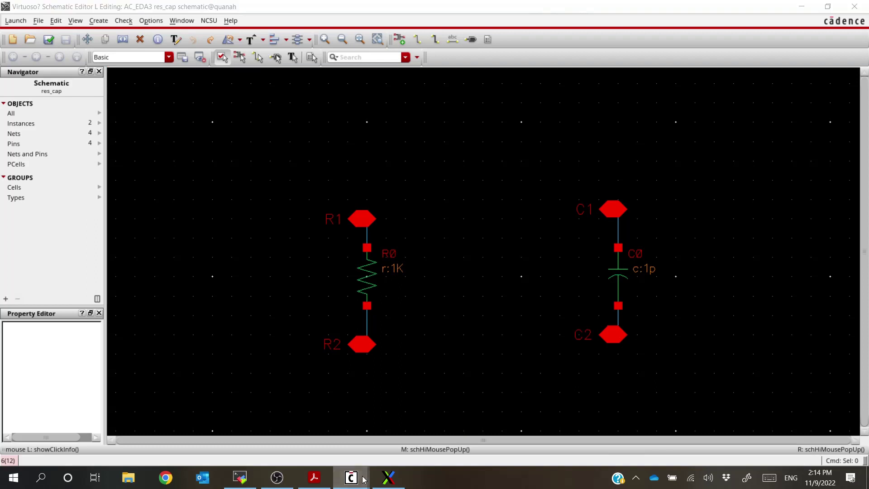
mouse_move(352, 478)
left_click(357, 431)
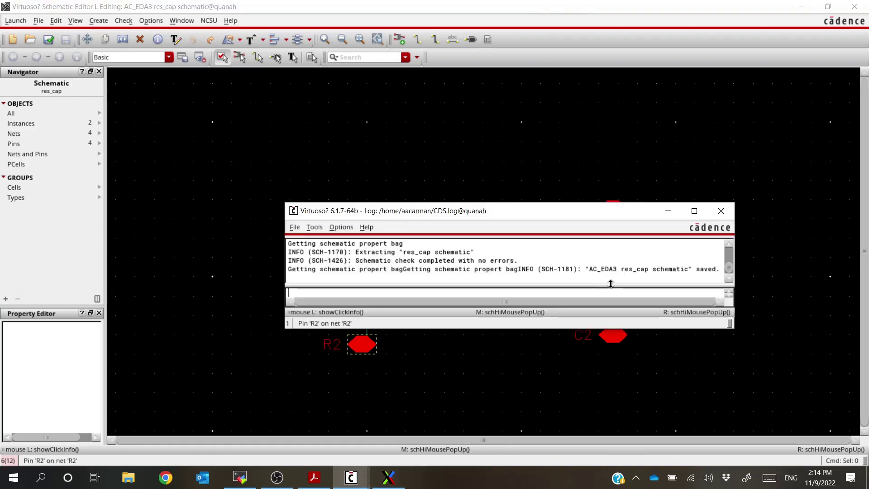
left_click(668, 212)
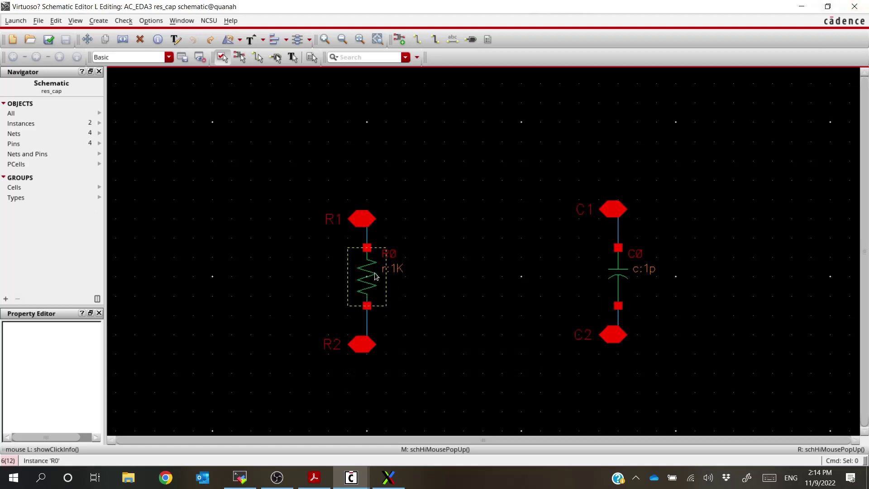
Create a layout view for the res_cap cell in library AC_EDA3, opened with Layout L in a maximized window.
left_click(802, 5)
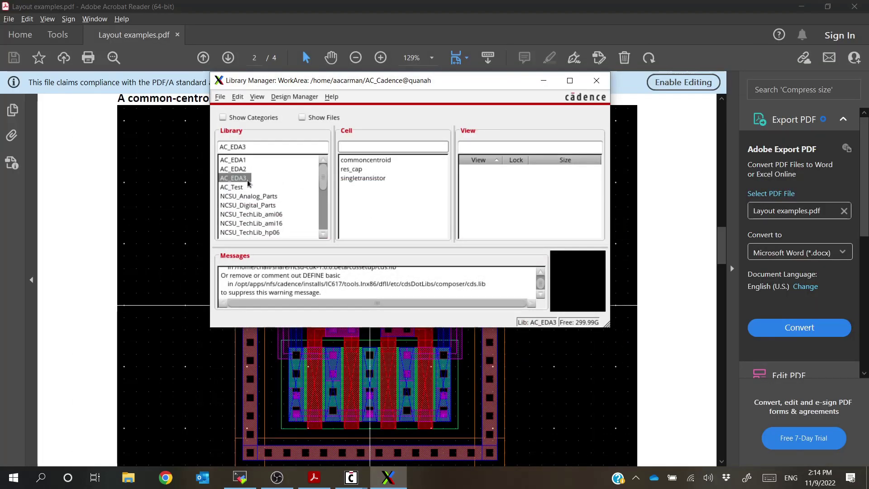
left_click(357, 170)
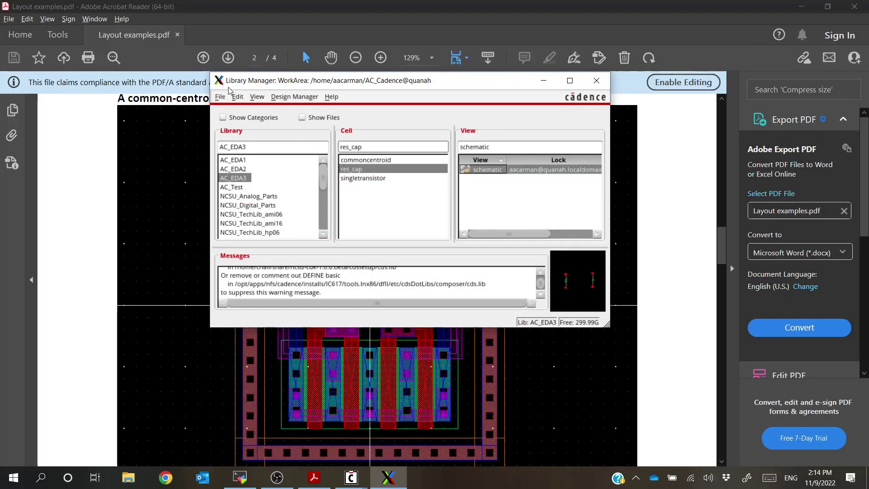
left_click(219, 97)
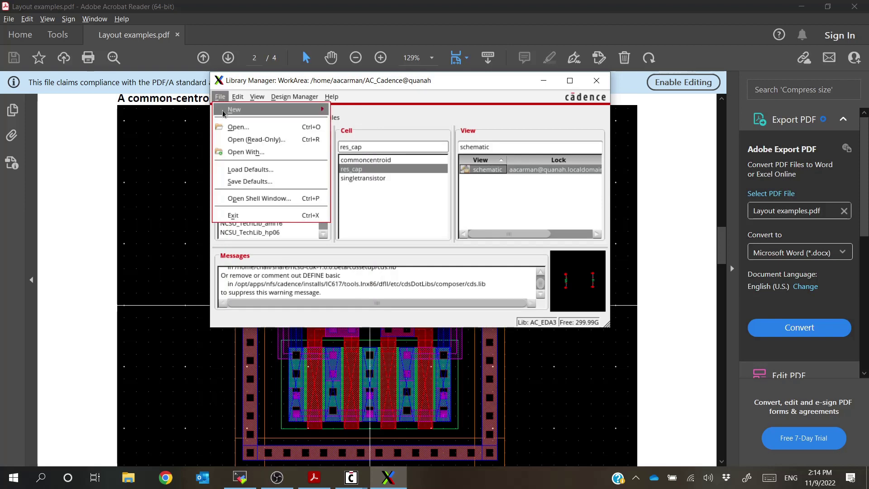
mouse_move(225, 113)
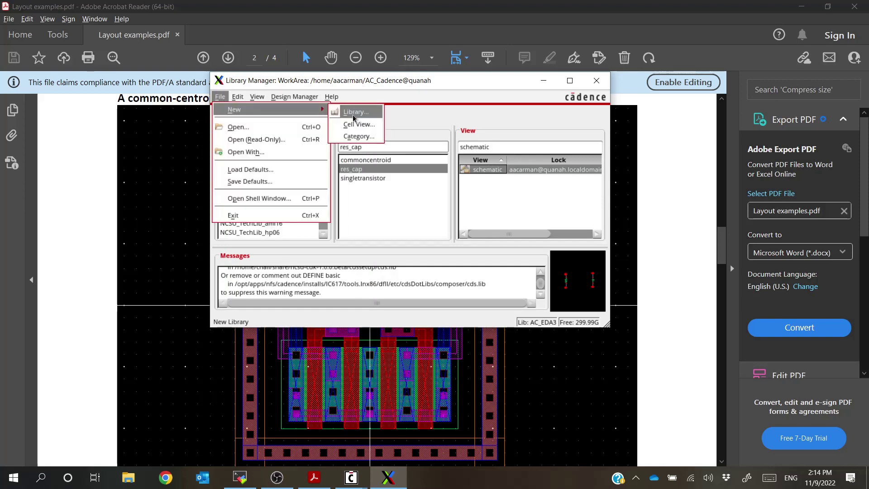
left_click(360, 121)
left_click(173, 159)
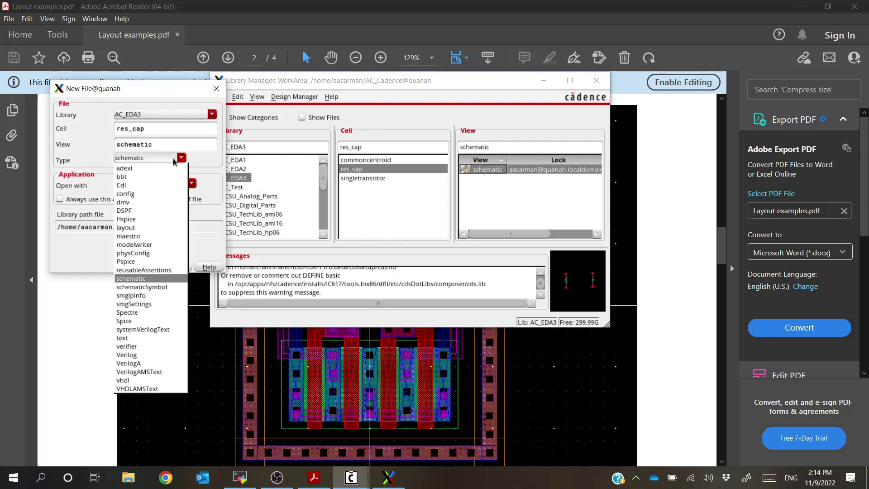
left_click(147, 228)
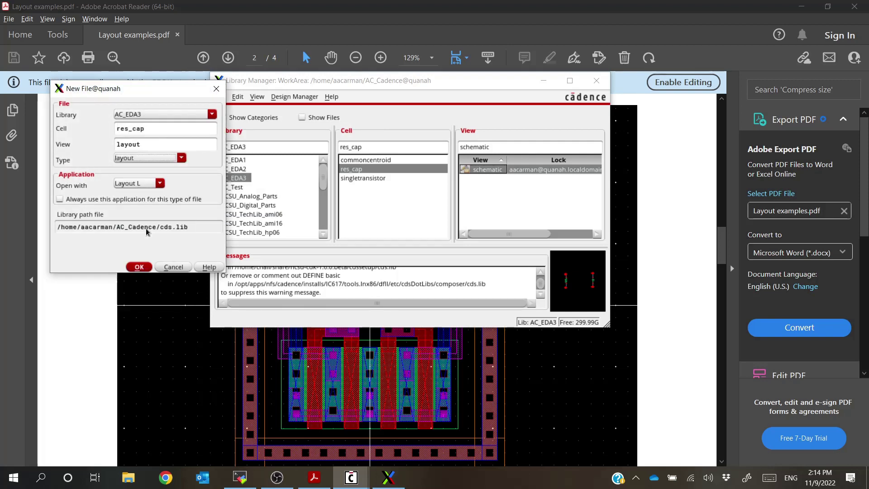
left_click(135, 266)
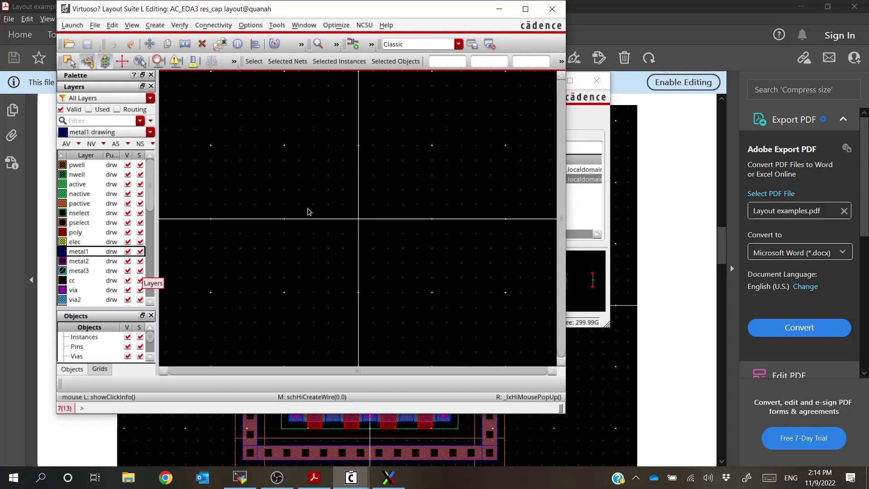
left_click(526, 9)
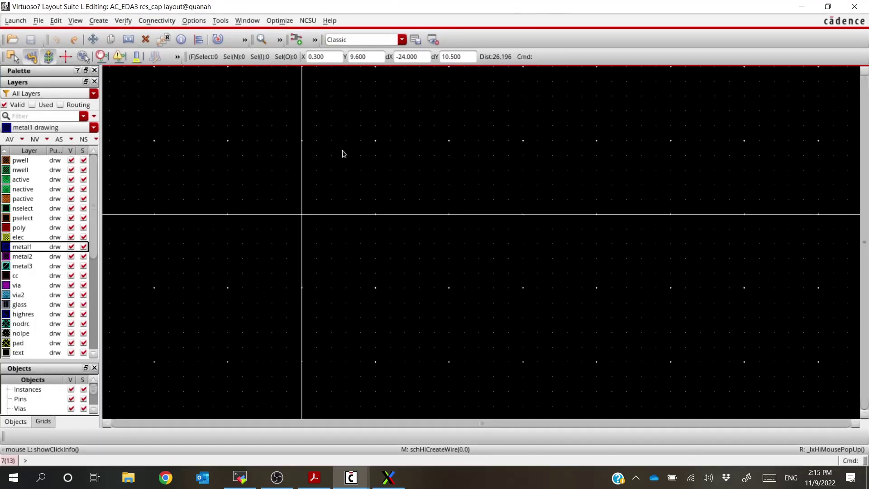
Examine the drawing layers usable for the capacitor plates, comparing poly, elec, metal1 and metal2.
key("v")
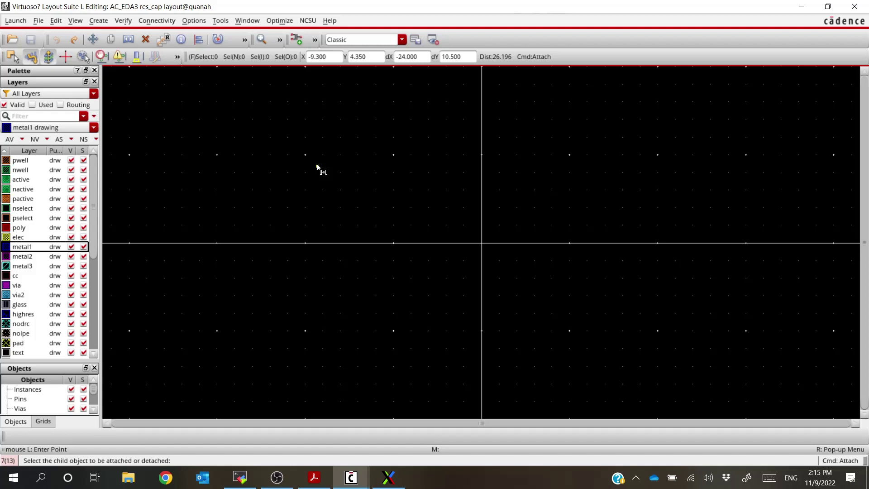
left_click(23, 256)
left_click(27, 238)
left_click(32, 228)
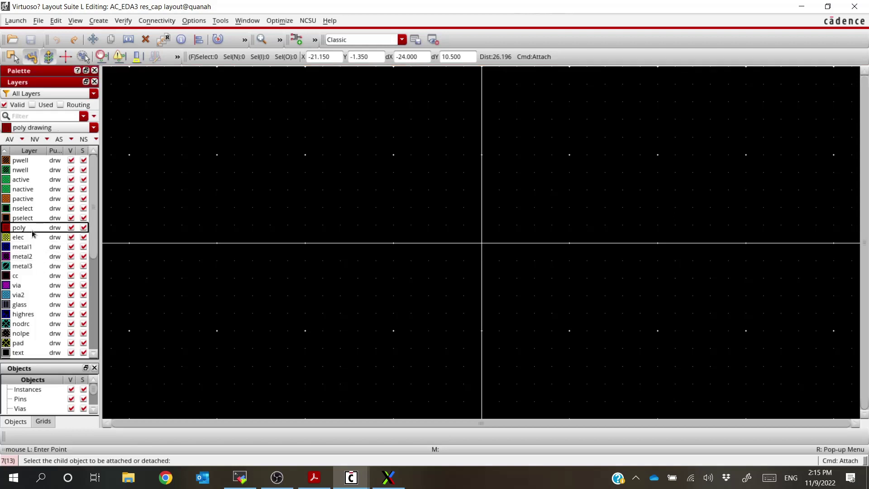
left_click(25, 240)
left_click(31, 229)
left_click(22, 239)
left_click(28, 231)
left_click(22, 240)
left_click(35, 248)
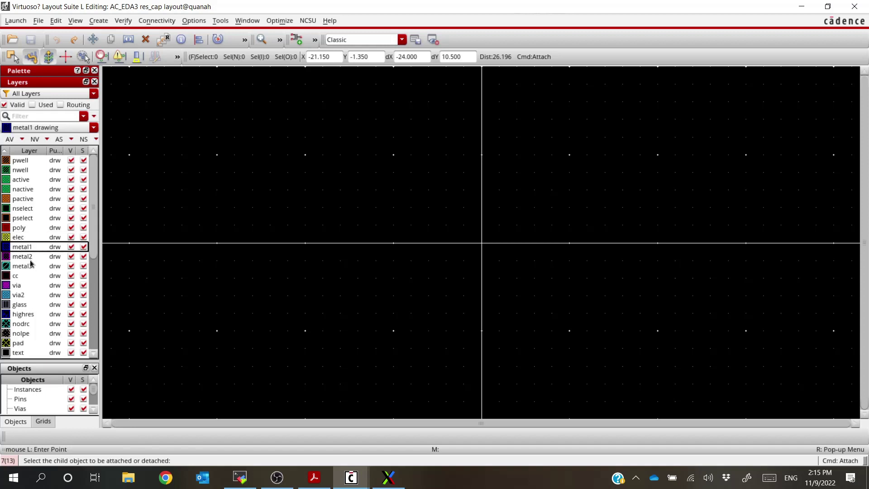
left_click(30, 259)
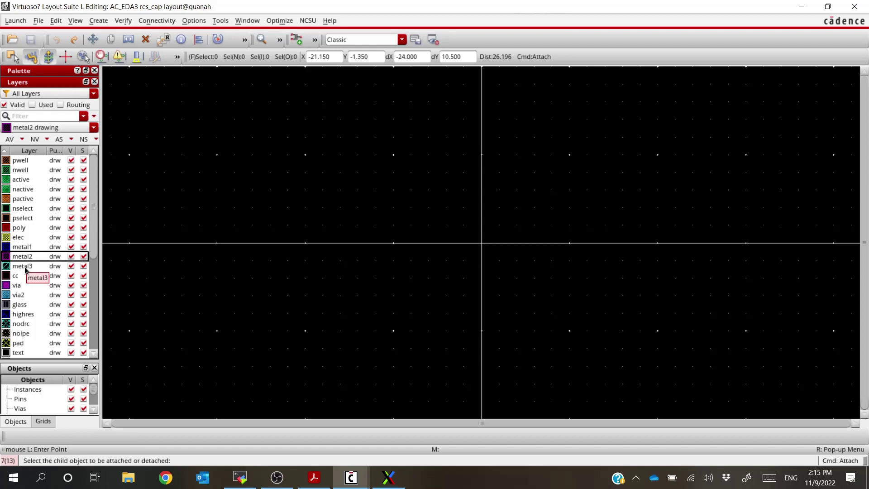
left_click(24, 240)
left_click(22, 229)
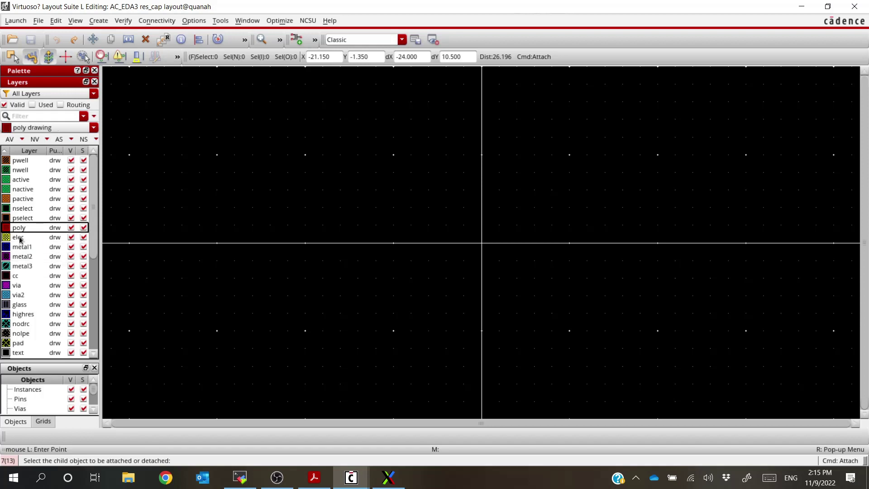
left_click(19, 238)
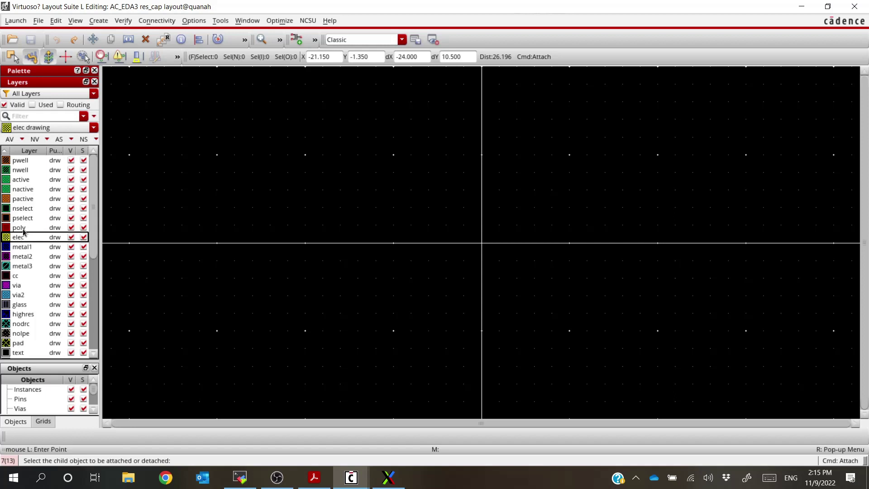
left_click(22, 230)
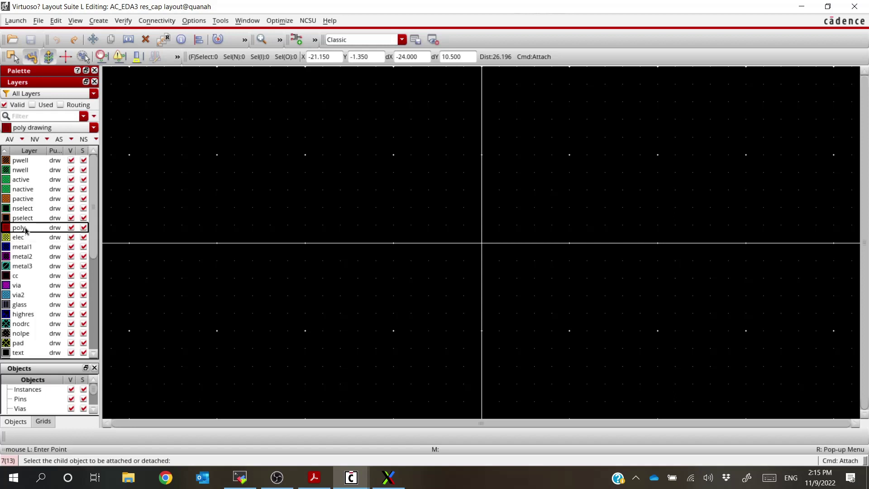
left_click(15, 239)
left_click(22, 230)
left_click(20, 238)
left_click(23, 230)
left_click(20, 240)
left_click(23, 230)
left_click(20, 240)
left_click(35, 228)
left_click(31, 239)
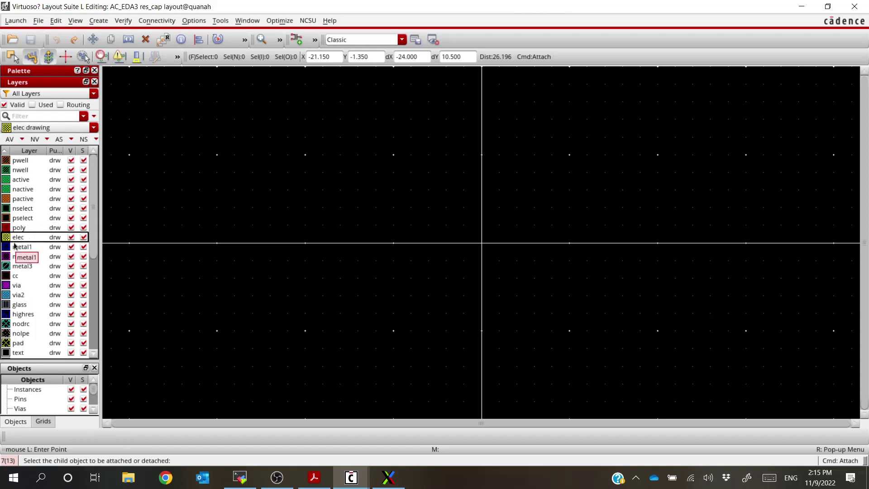
Draw a rectangle about 10.05 by 10.2 on the elec layer, roughly centred on the layout origin.
right_click(18, 240)
left_click(18, 240)
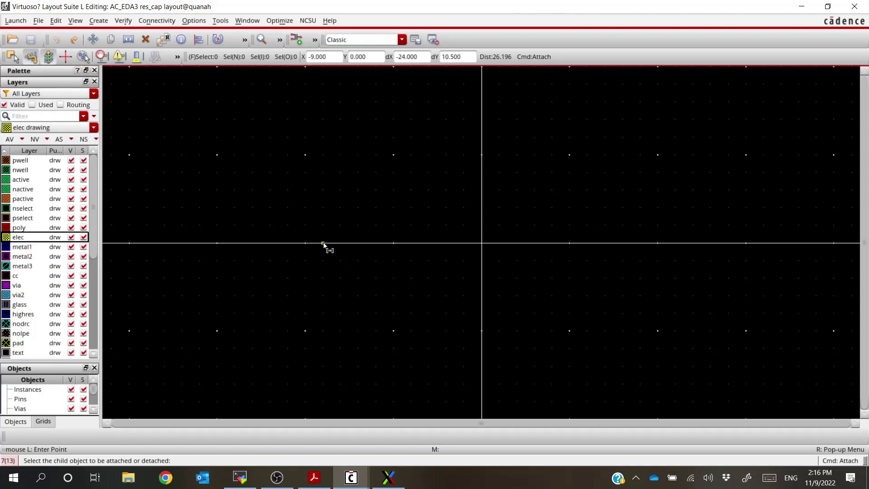
left_click(19, 239)
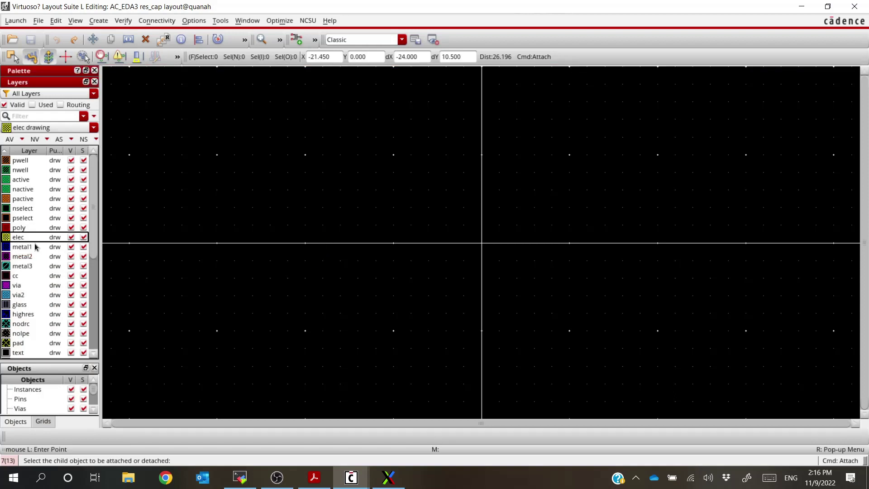
key("r")
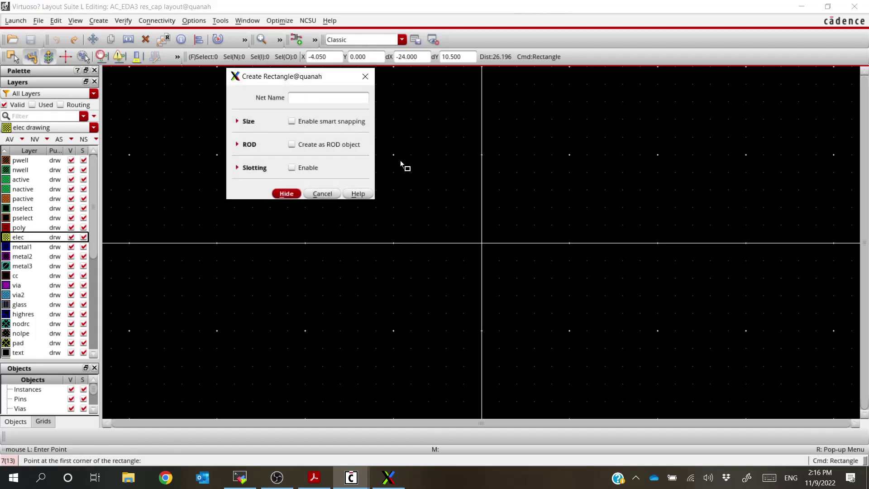
left_click(392, 153)
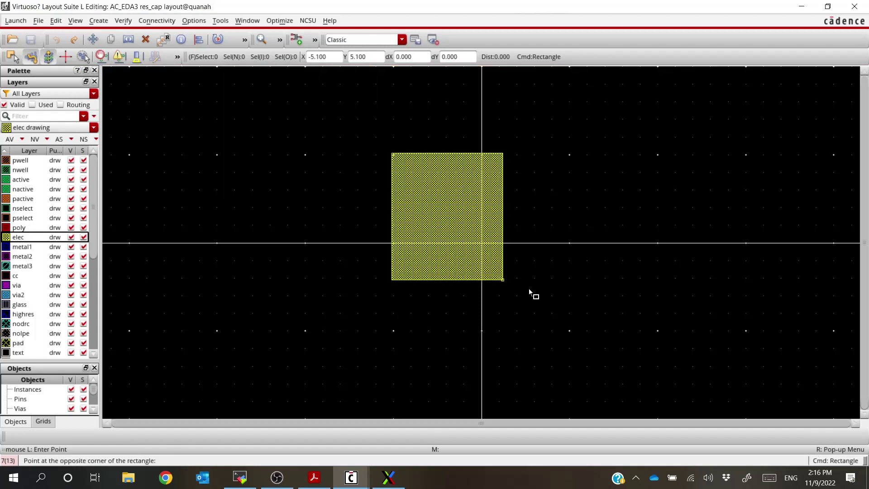
left_click(570, 333)
key("Escape")
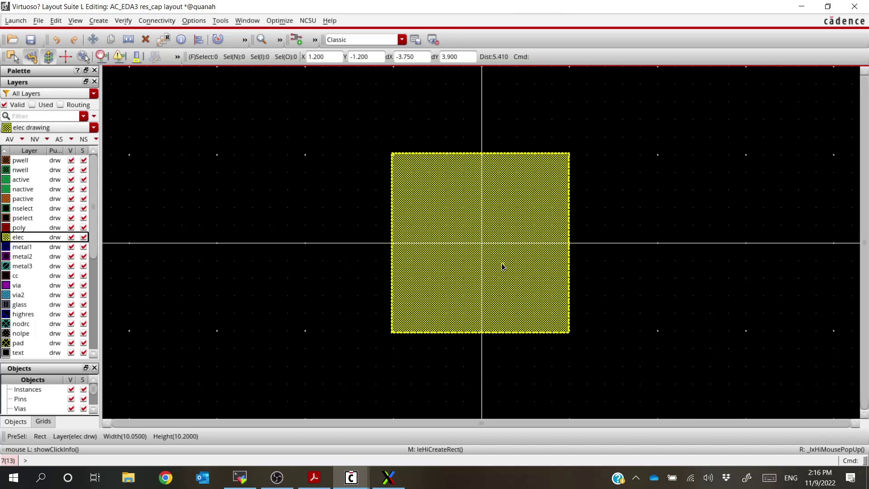
Draw a rectangle on the highres layer that covers the whole elec rectangle.
left_click(28, 316)
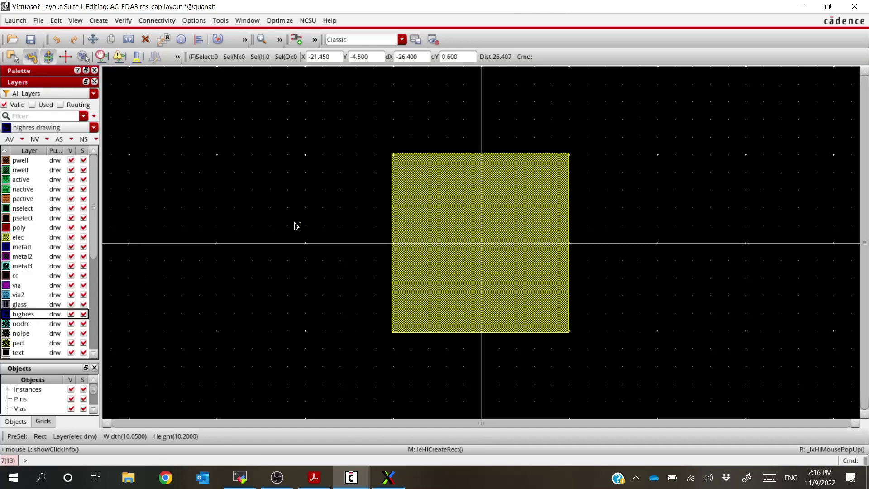
key("r")
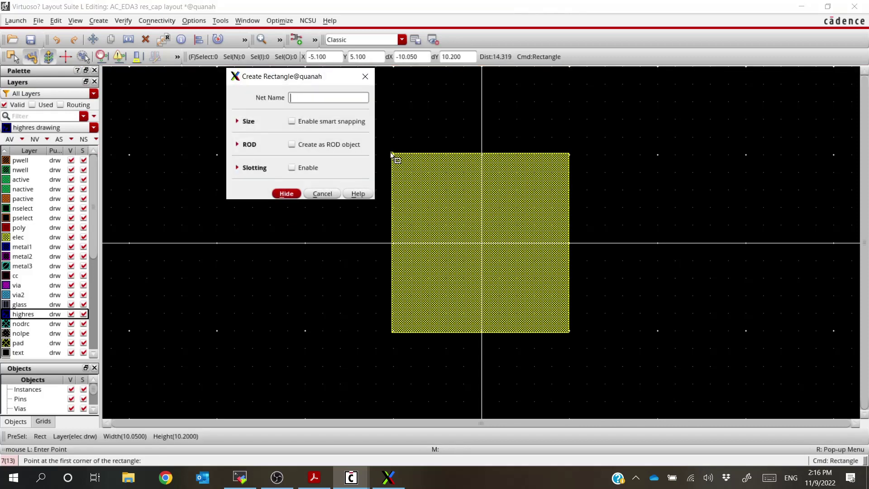
left_click(392, 155)
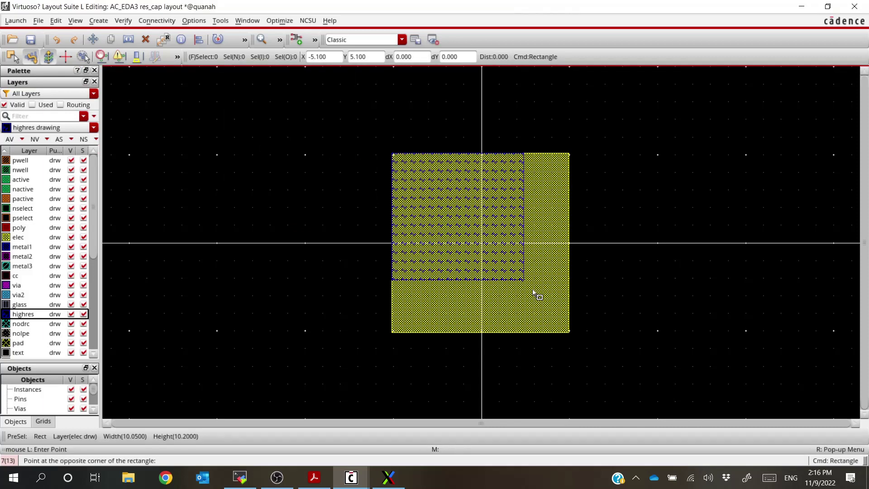
left_click(569, 333)
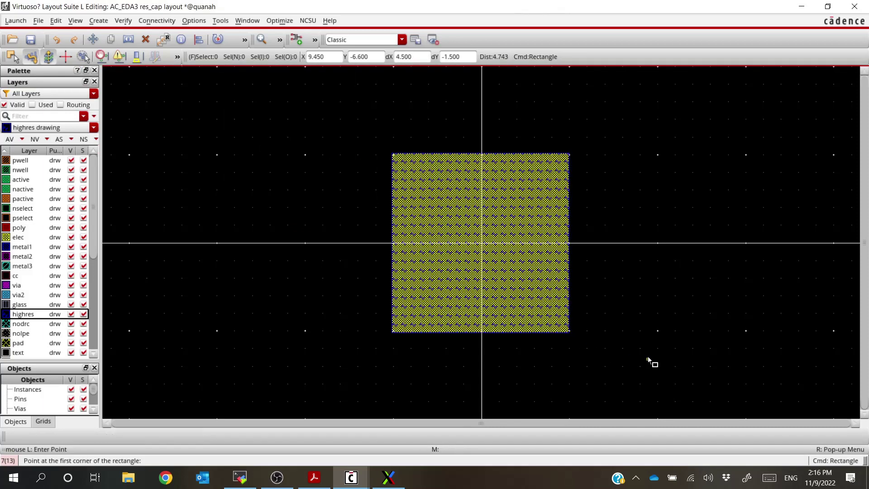
key("Escape")
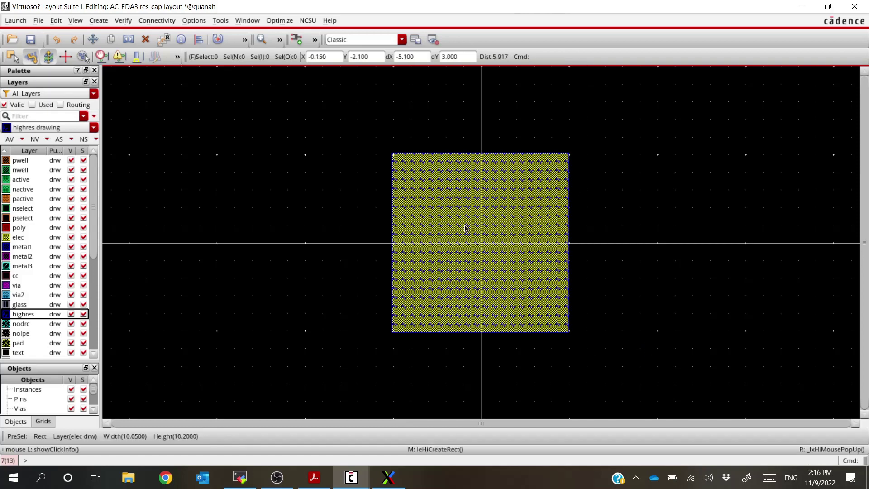
scroll(469, 230, "up", 4, "ctrl")
scroll(469, 242, "down", 2, "ctrl")
scroll(469, 242, "down", 2, "ctrl")
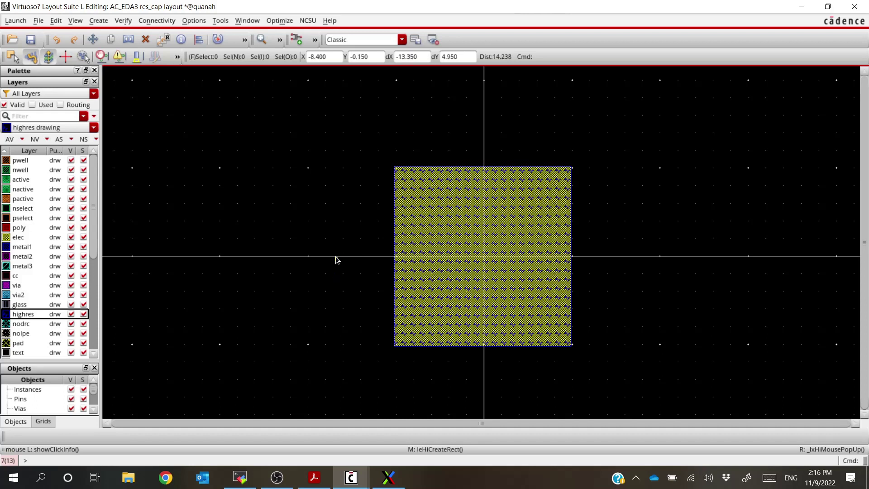
Place two M1_ELEC vias with 2 rows and 1 column, abutting the left and right edges of the elec rectangle.
left_click(98, 20)
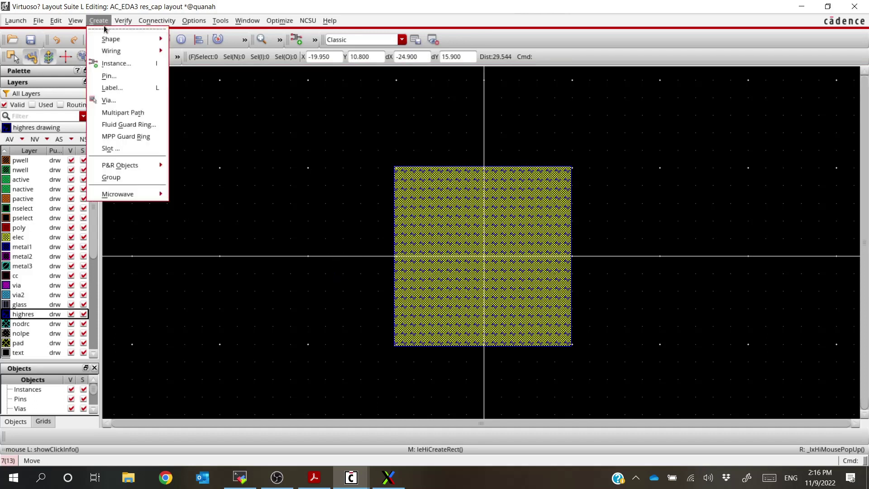
left_click(110, 101)
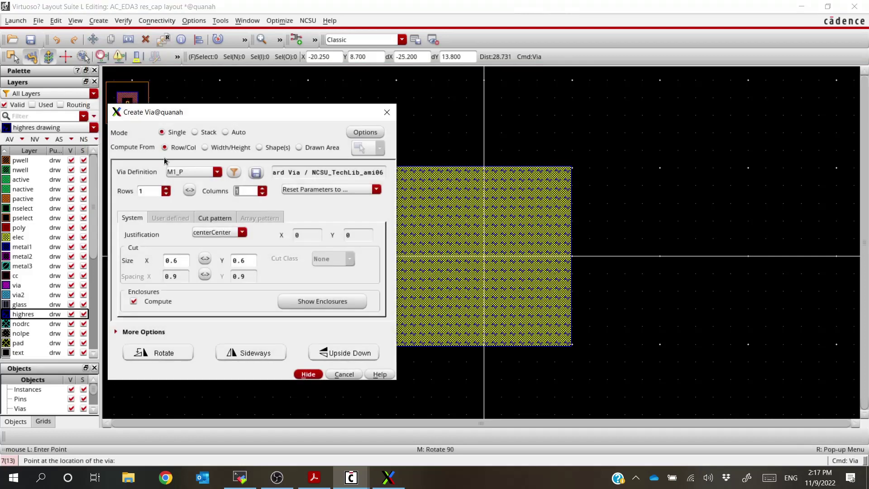
left_click(213, 172)
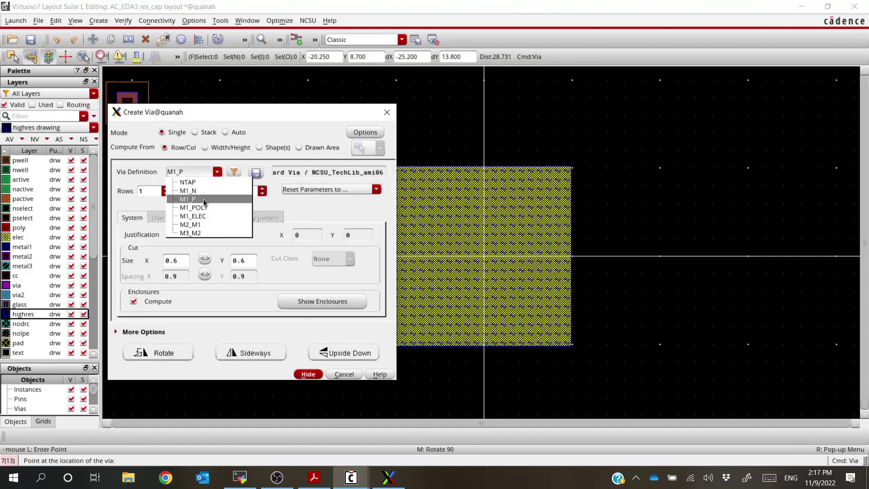
left_click(202, 216)
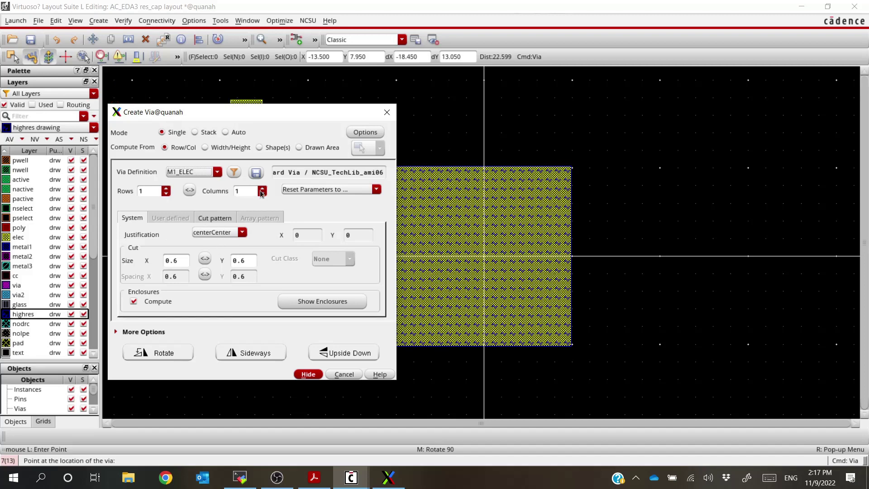
left_click(167, 188)
left_click_drag(204, 112, 41, 168)
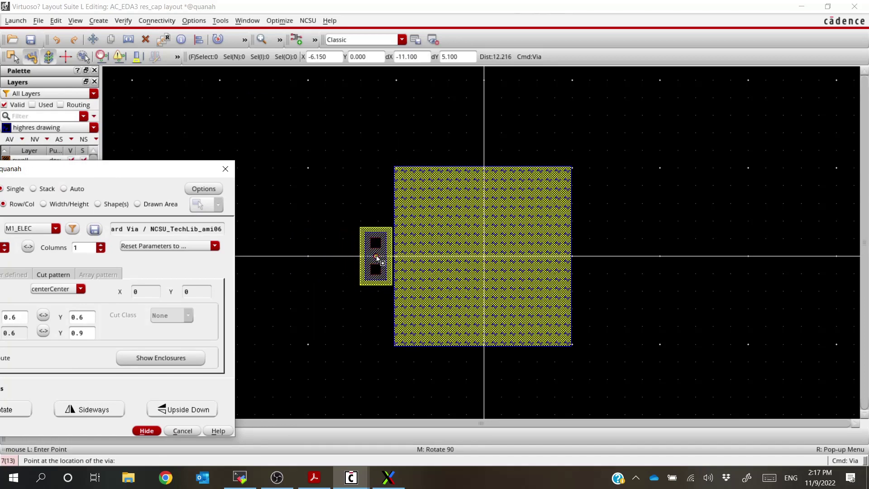
left_click(378, 257)
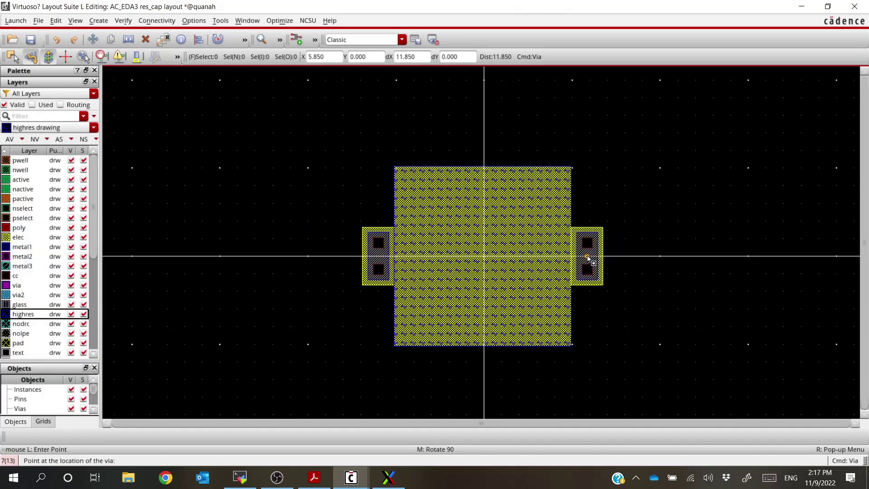
left_click(588, 257)
key("Escape")
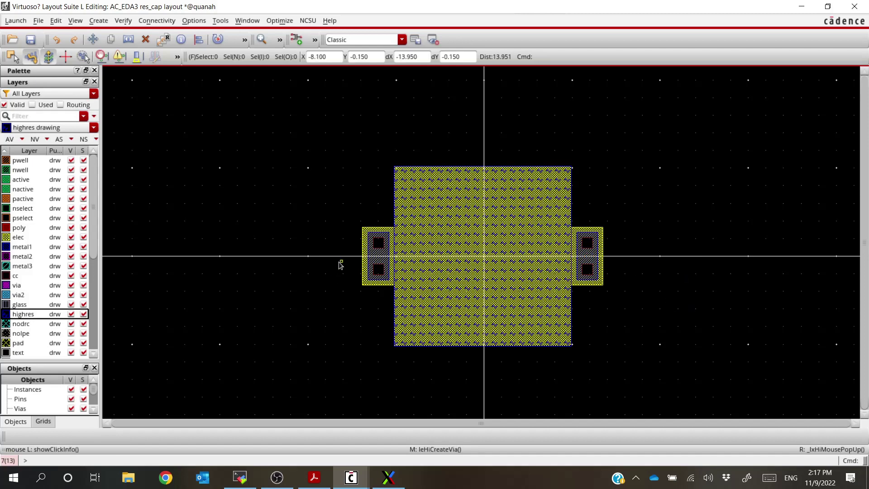
Create rectangular inputOutput metal1 pins with labels, R1 on the left via and R2 on the right via.
left_click(98, 21)
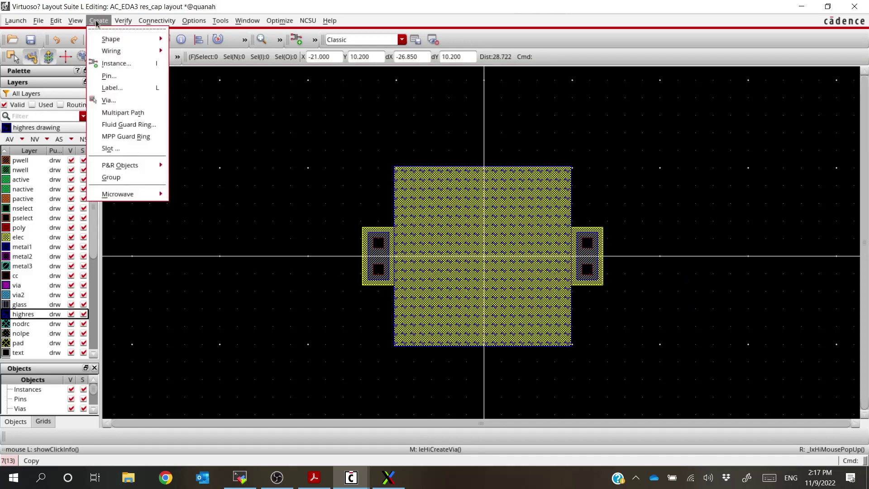
left_click(115, 77)
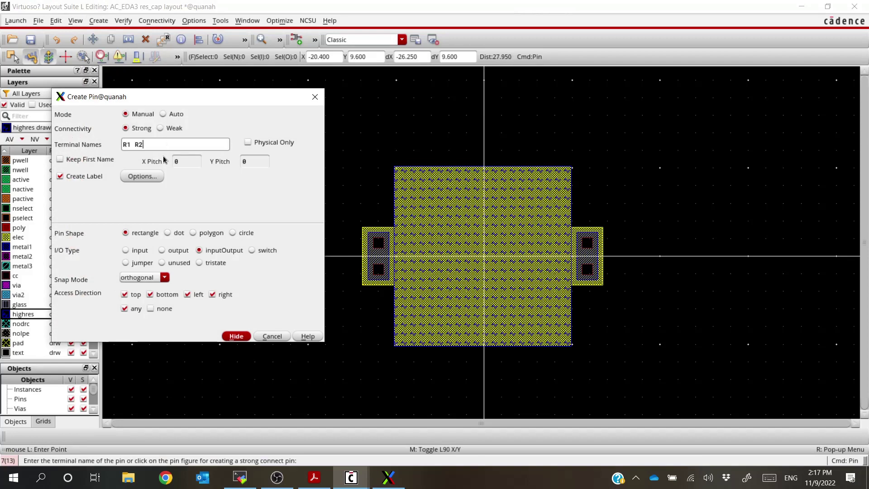
left_click_drag(158, 101, 196, 89)
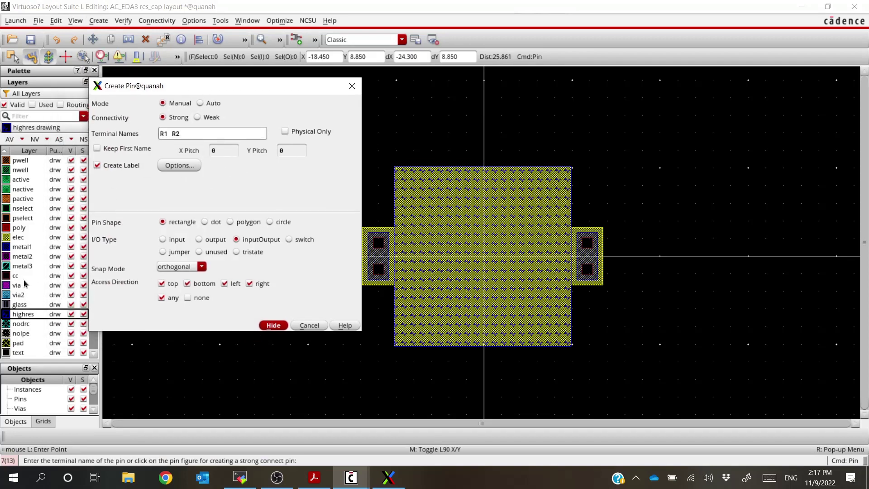
left_click(18, 249)
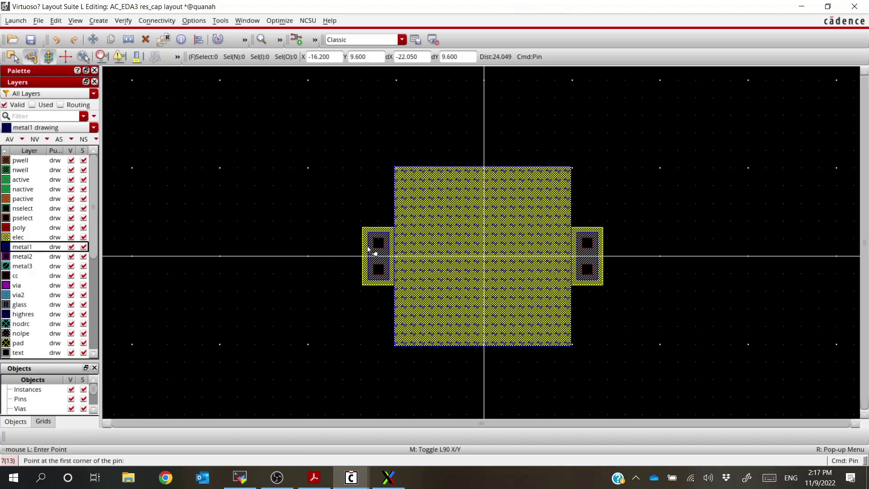
left_click(368, 249)
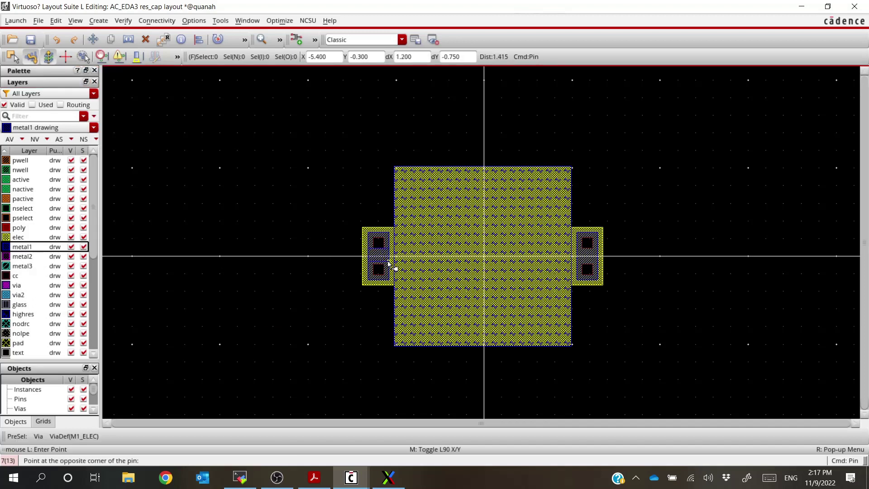
left_click(388, 264)
left_click(340, 253)
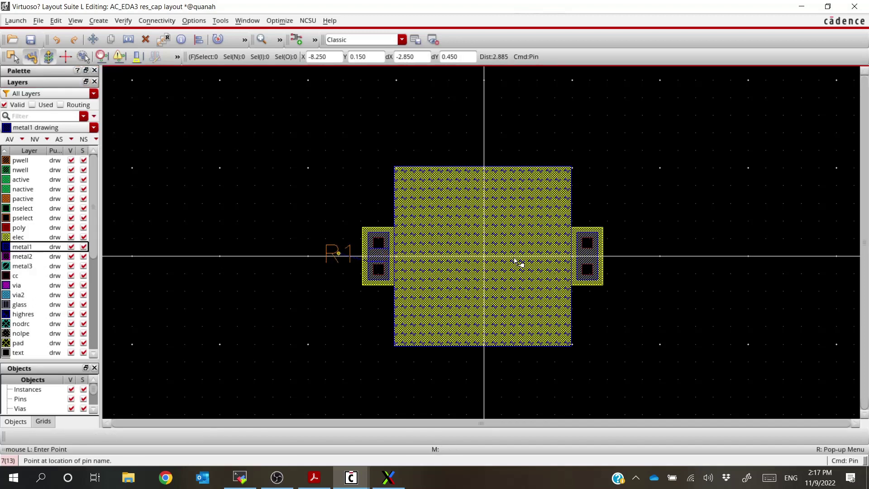
left_click(577, 249)
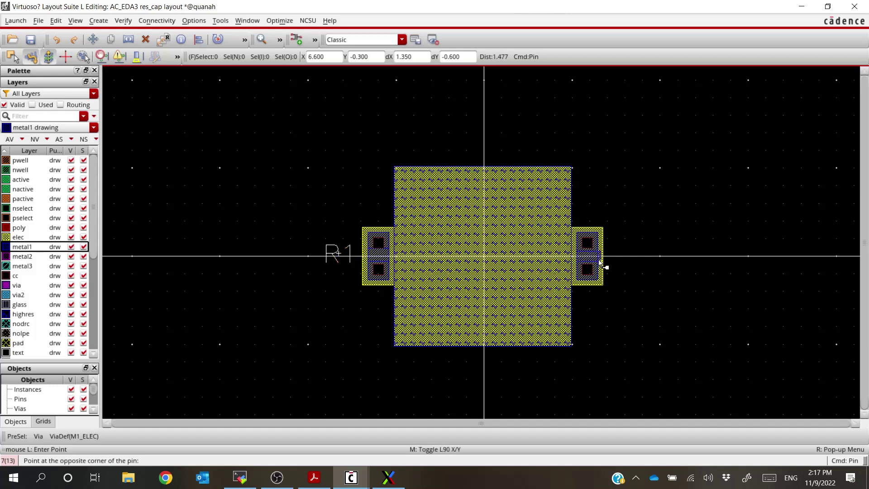
left_click(598, 264)
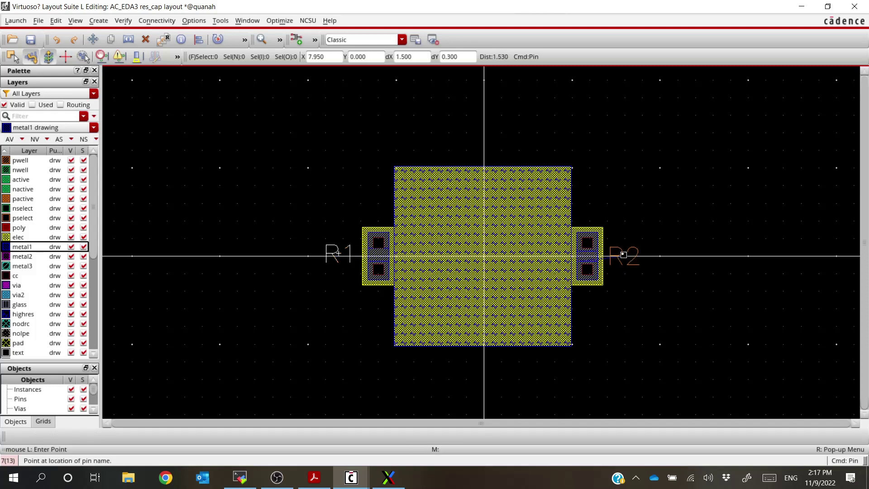
left_click(624, 256)
Run a DRC on the res_cap layout and review its result in the Virtuoso log.
left_click(124, 21)
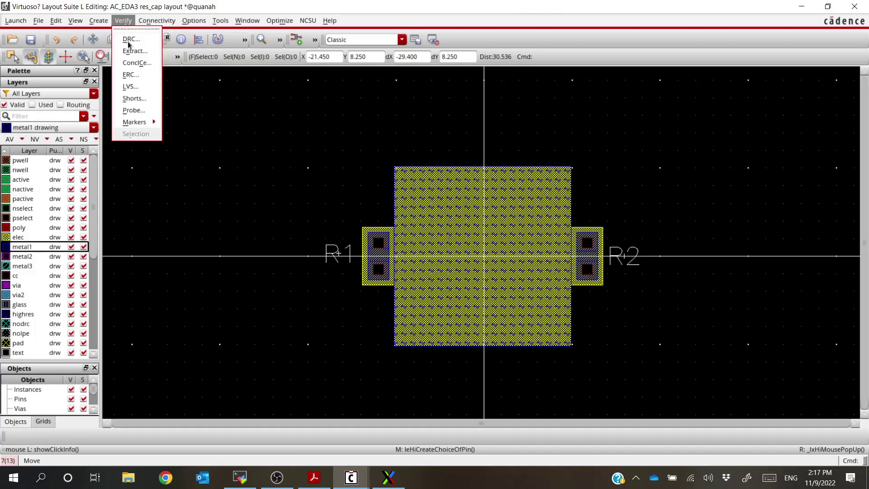
left_click(139, 40)
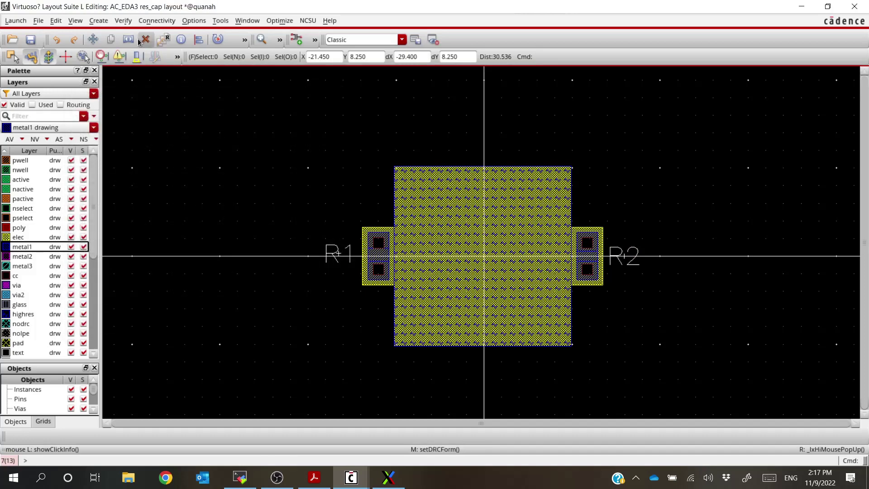
mouse_move(352, 478)
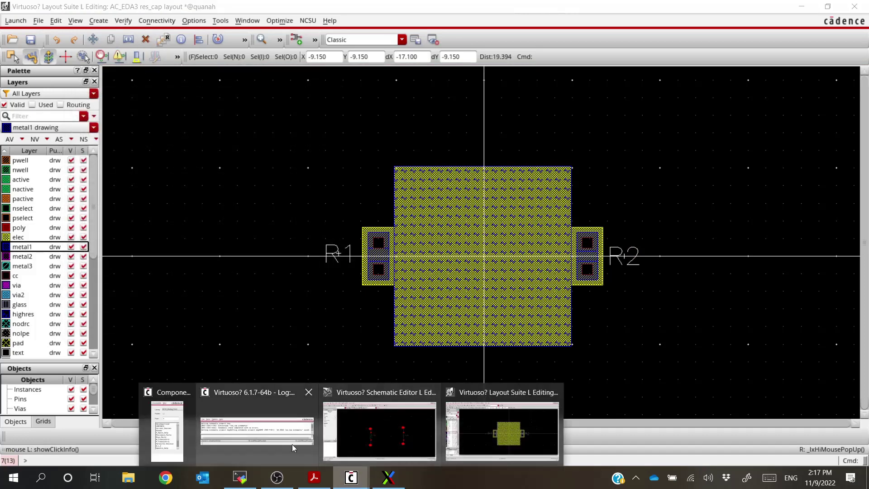
left_click(275, 439)
left_click(466, 5)
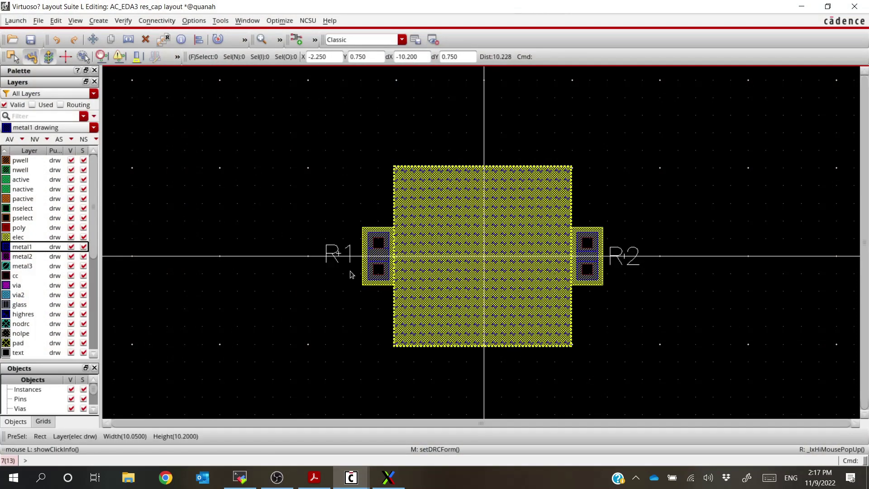
Run the extraction of the res_cap layout.
left_click(118, 21)
left_click(131, 48)
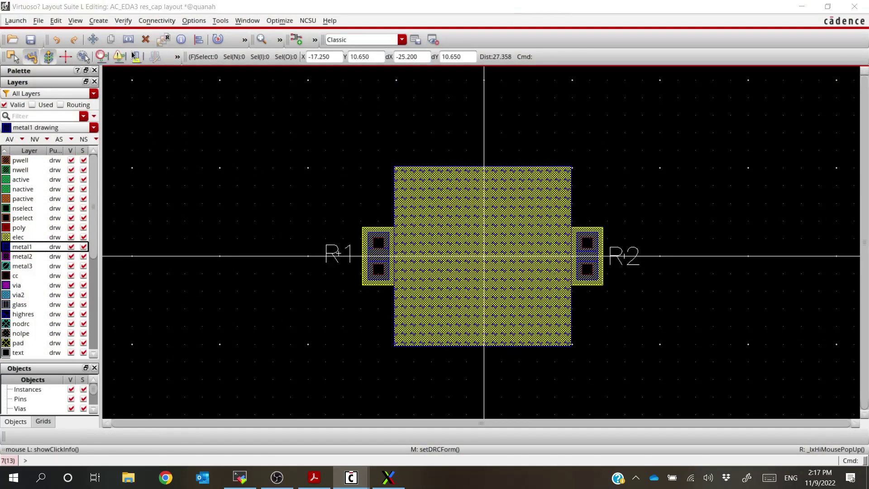
left_click(184, 330)
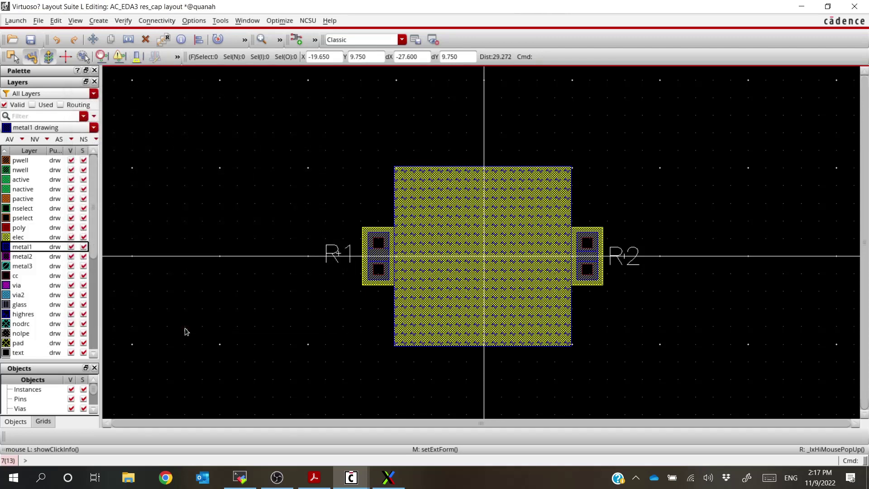
Open the extracted view of res_cap from library AC_EDA3 in a maximized window to examine the extracted resistor.
left_click(389, 478)
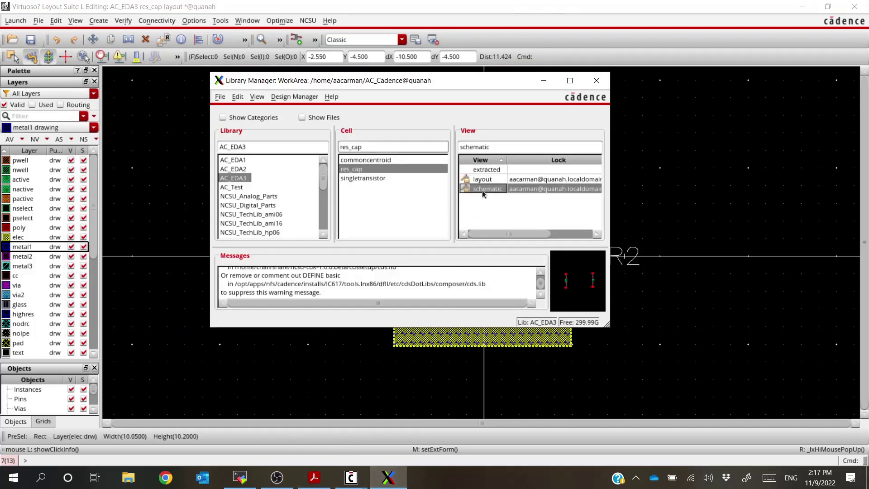
left_click(492, 170)
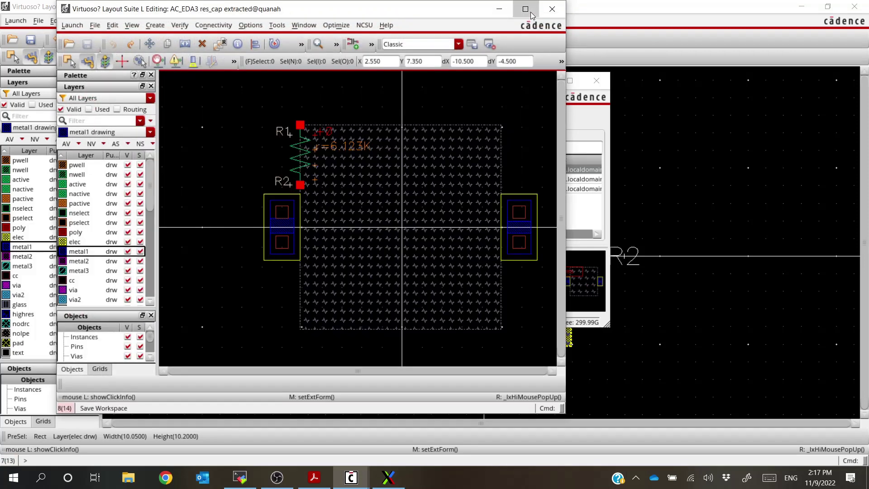
left_click(530, 14)
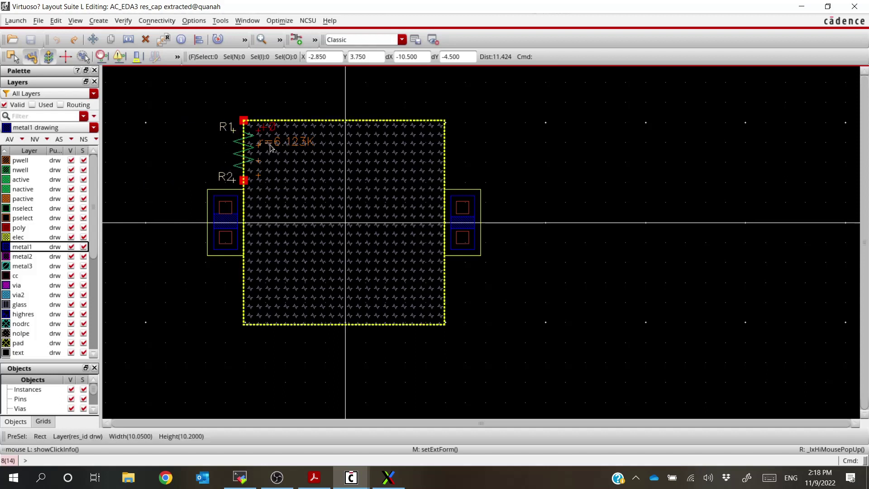
Return to the res_cap layout and stretch the upper edges of the elec and highres rectangles up to a 13.65 height.
scroll(286, 144, "up", 3, "ctrl")
scroll(286, 144, "down", 3, "ctrl")
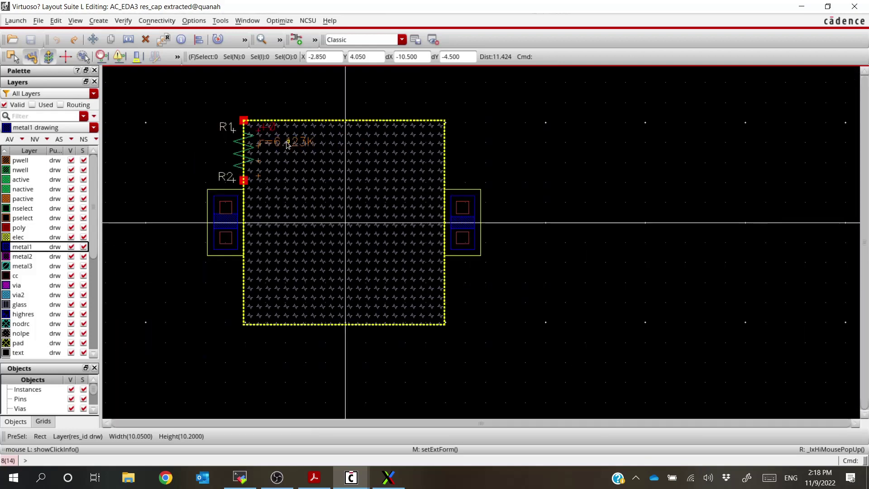
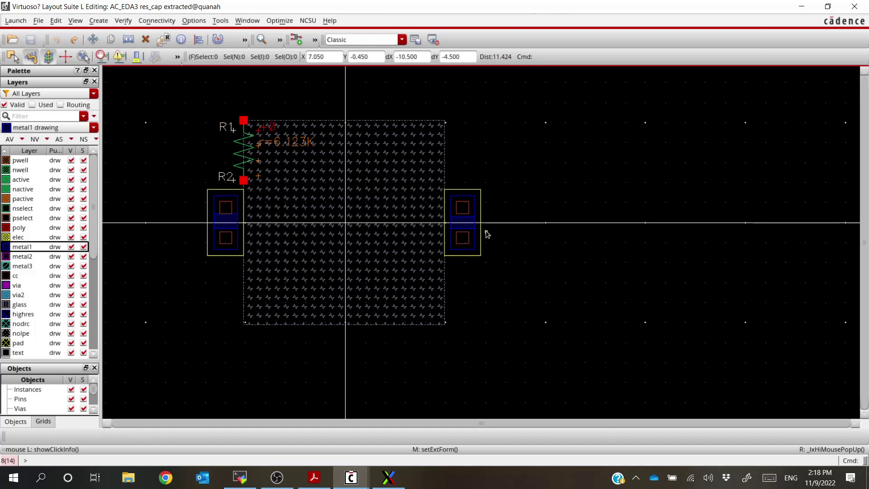
left_click(806, 9)
left_click(542, 245)
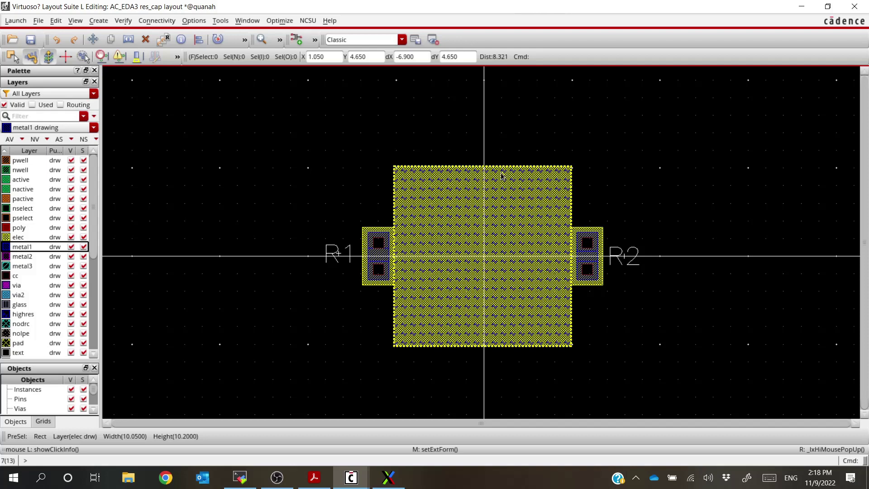
key("s")
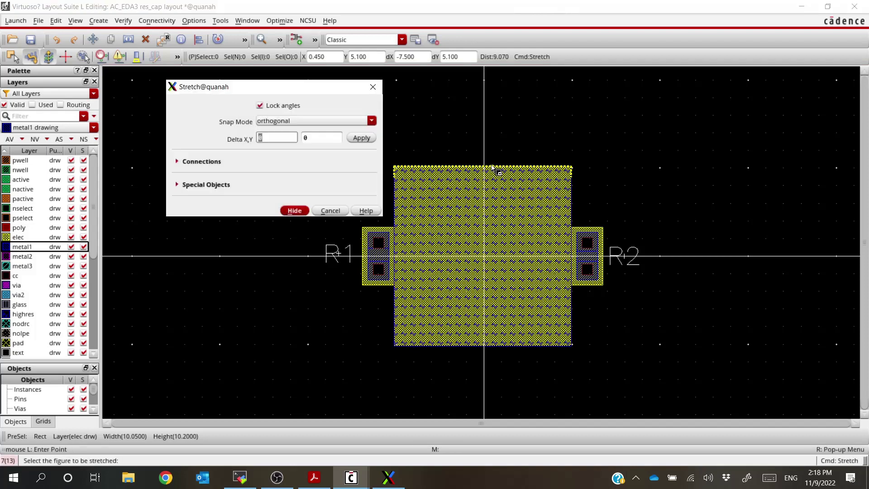
left_click(497, 169)
left_click(494, 106)
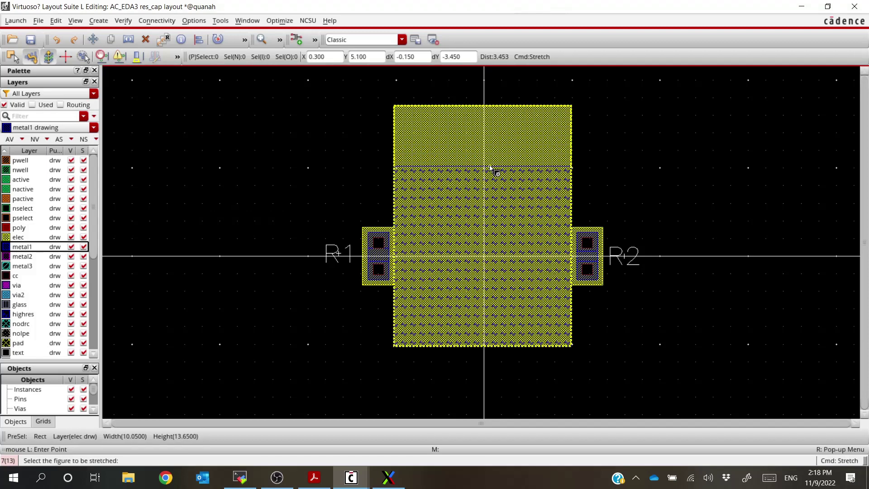
left_click(491, 168)
key("Escape")
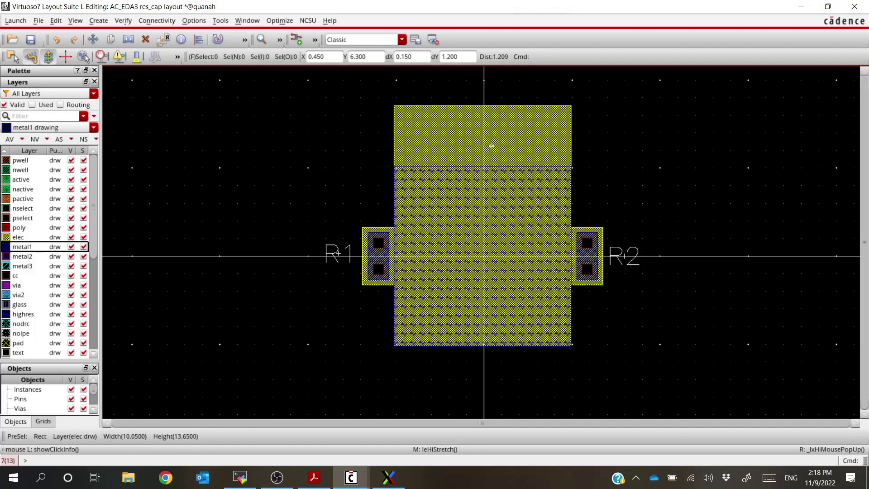
key("F3")
left_click(500, 168)
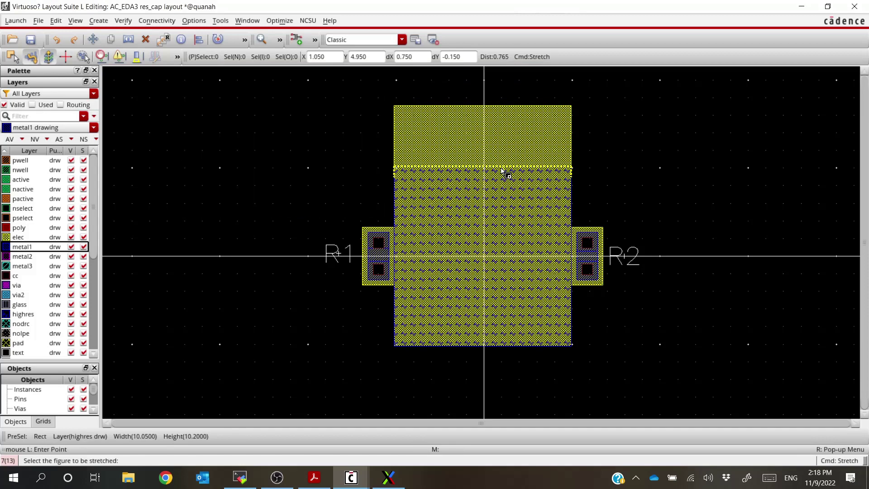
left_click(516, 108)
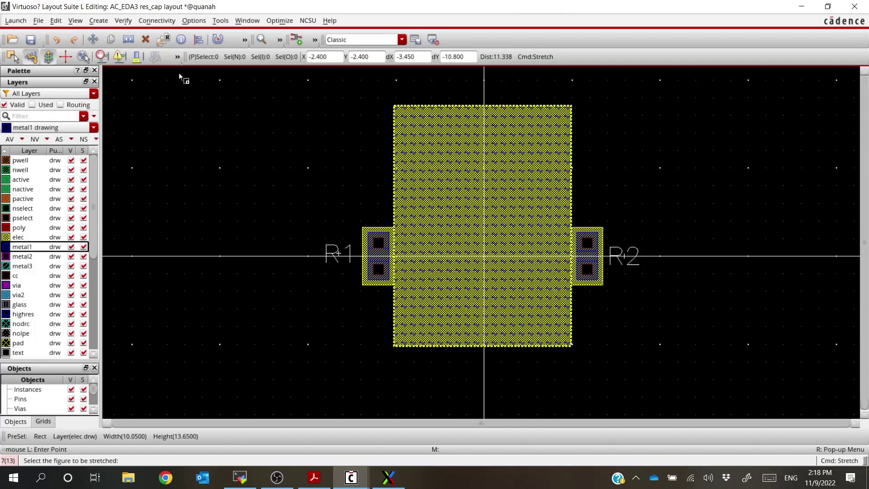
Run the extraction of the stretched res_cap layout and bring up its extracted view.
left_click(121, 21)
left_click(132, 51)
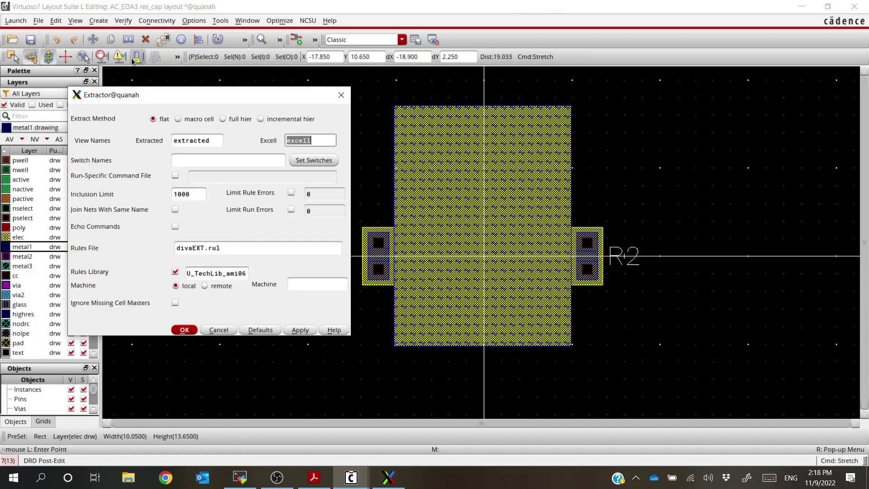
key("Escape")
key("alt+Tab")
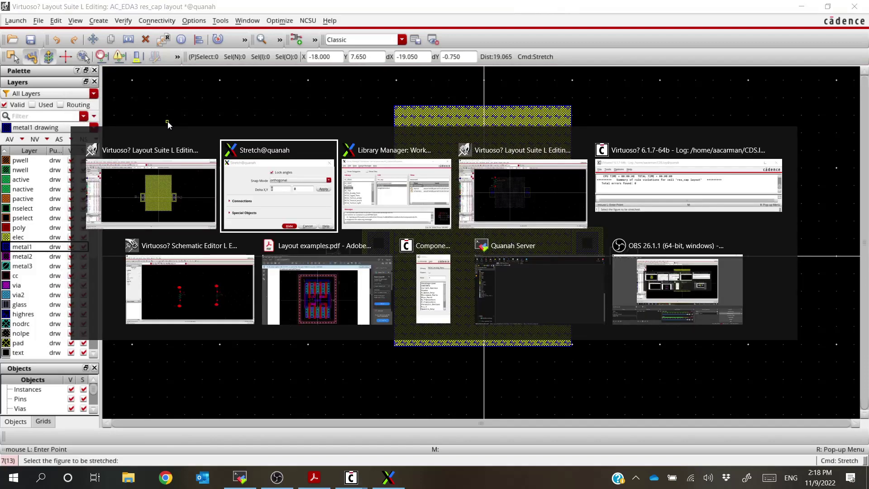
key("alt+Tab")
key("alt+Tab")
Examine the extracted resistor, its resistance value and the res_id area in the extracted view.
scroll(286, 236, "down", 2, "ctrl")
scroll(295, 258, "up", 2, "ctrl")
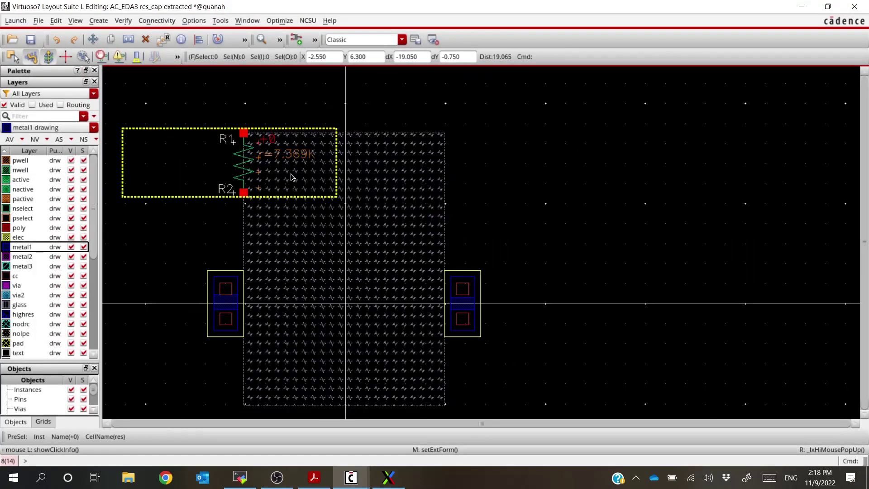
scroll(289, 181, "up", 1, "ctrl")
scroll(285, 246, "down", 2, "ctrl")
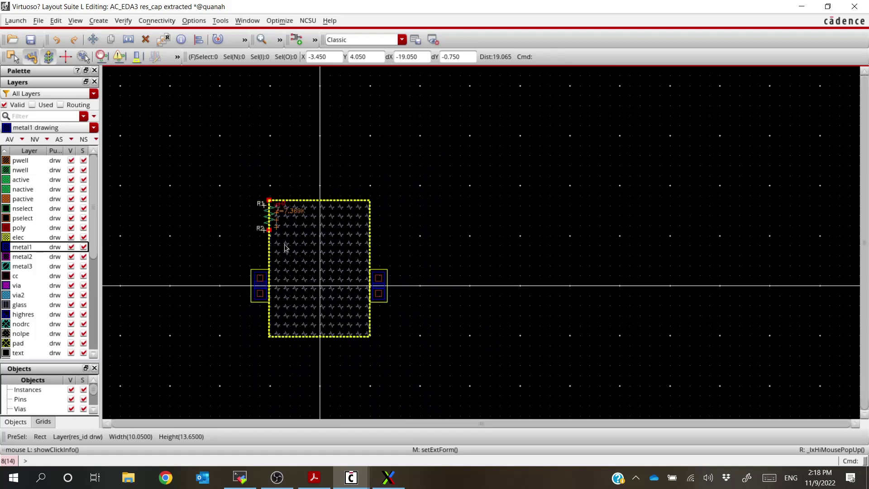
scroll(285, 247, "up", 2, "ctrl")
scroll(286, 230, "down", 2, "ctrl")
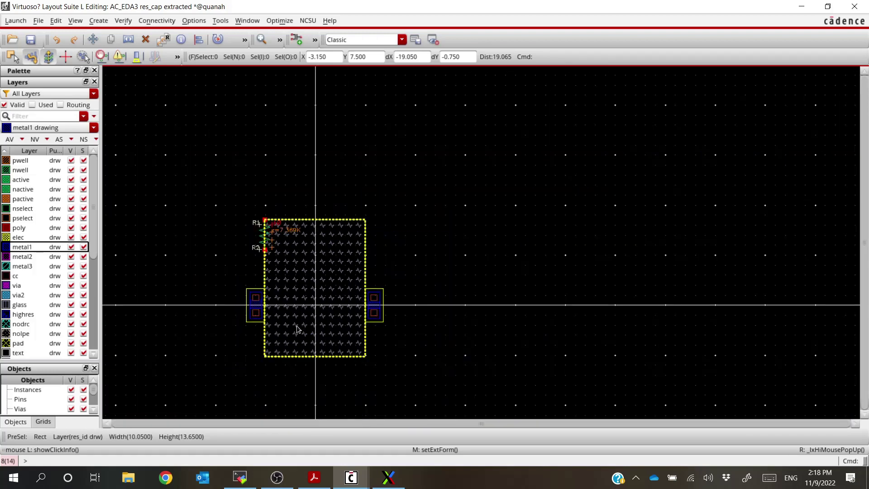
scroll(297, 329, "up", 2, "ctrl")
scroll(307, 334, "down", 1, "ctrl")
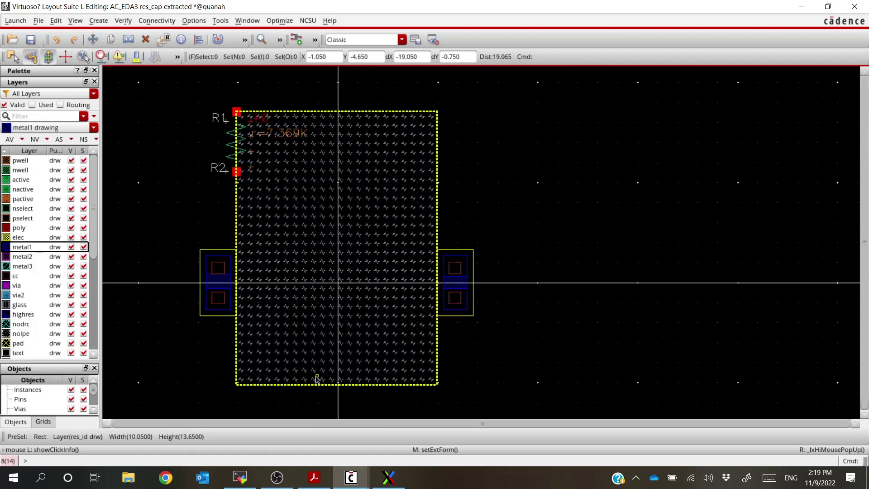
scroll(316, 376, "down", 2, "ctrl")
In the layout, move the left and right M1_ELEC vias 0.3 inward so they overlap the highres body.
key("alt+Tab")
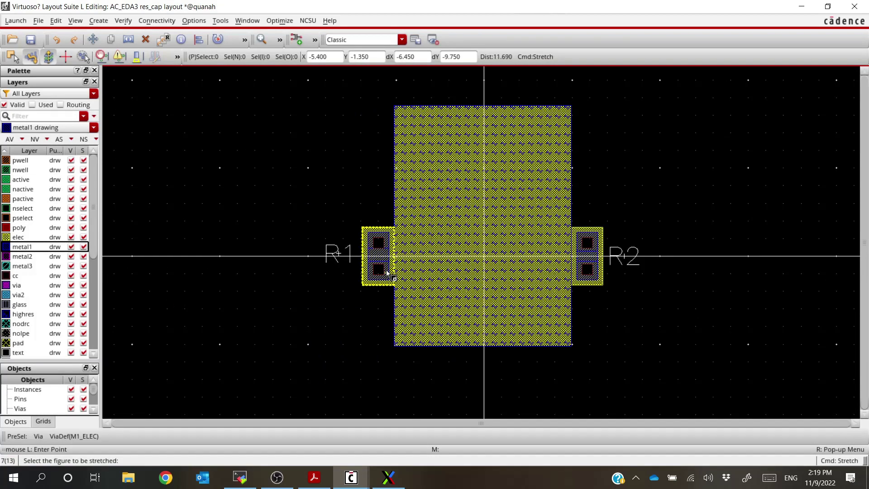
key("m")
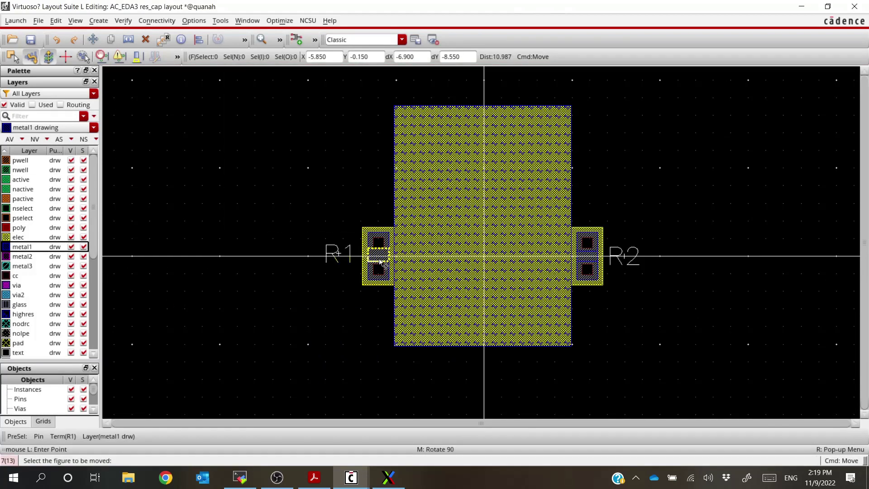
left_click(384, 268)
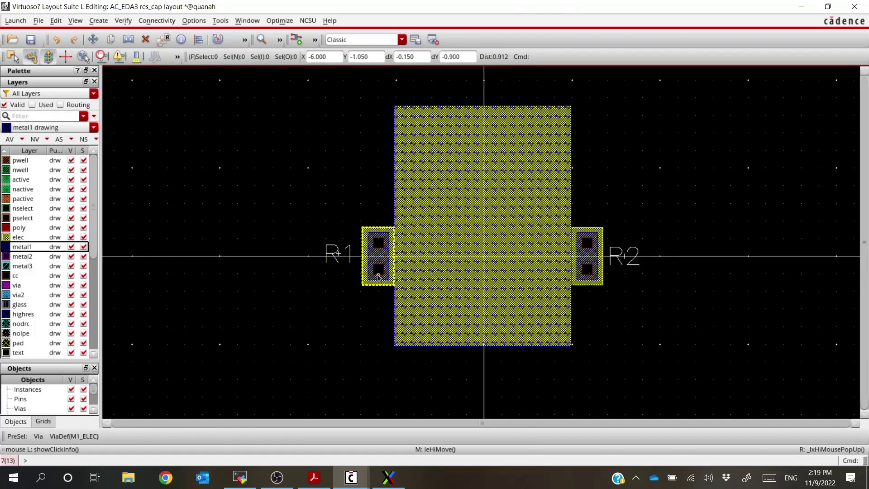
left_click(377, 274)
left_click(381, 276)
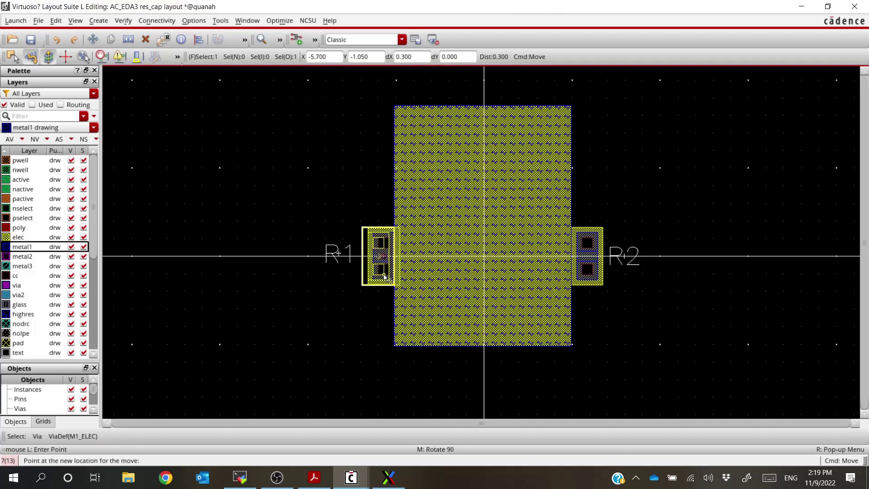
left_click(384, 276)
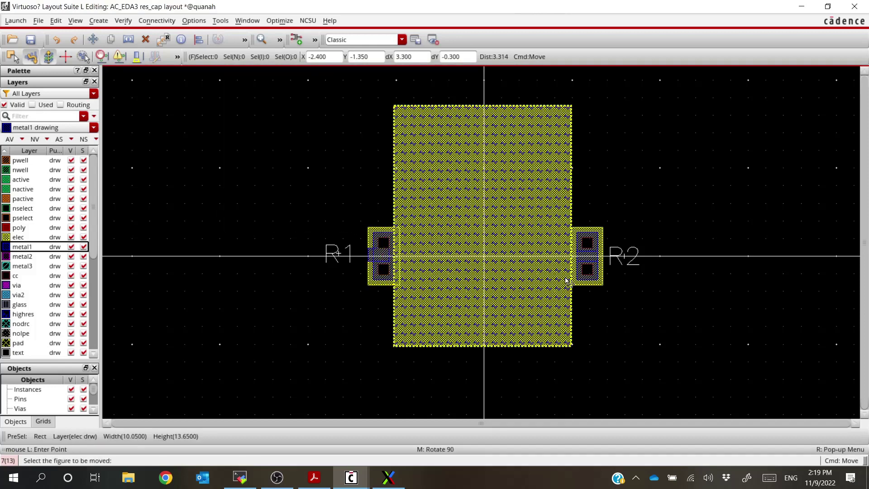
left_click(584, 275)
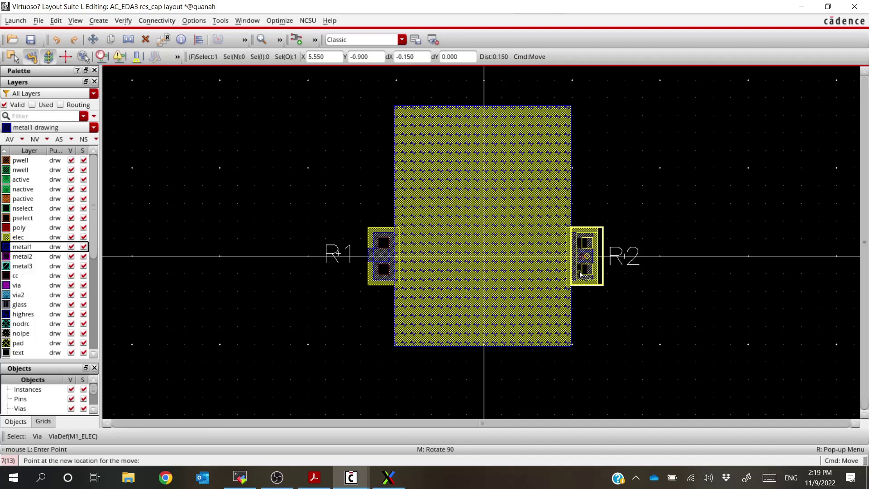
left_click(635, 290)
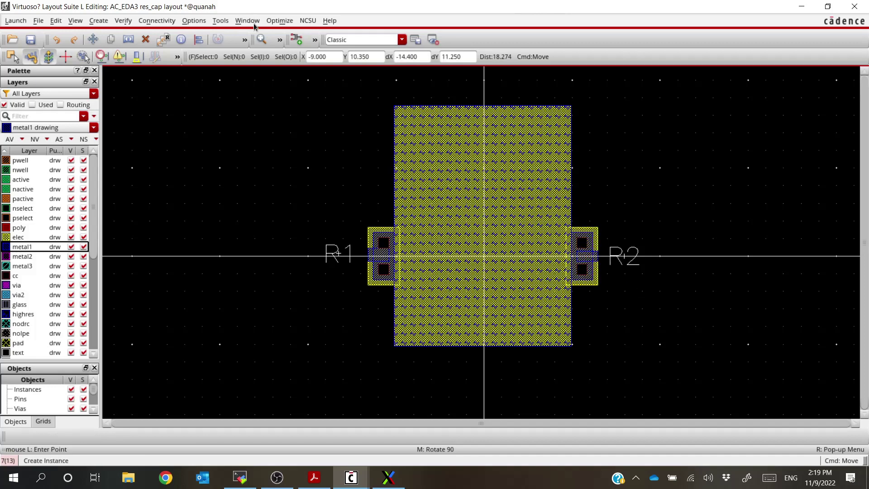
Run a DRC on the layout with the overlapping vias.
left_click(123, 20)
left_click(132, 33)
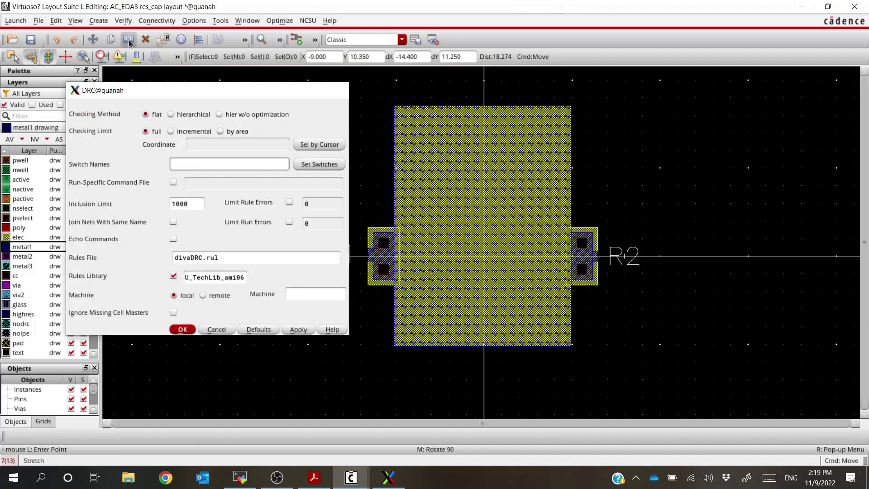
left_click(129, 43)
Move the R1 and R2 metal1 pins 0.3 inward so they lie within the metal of their vias.
right_click_drag(345, 237, 419, 277)
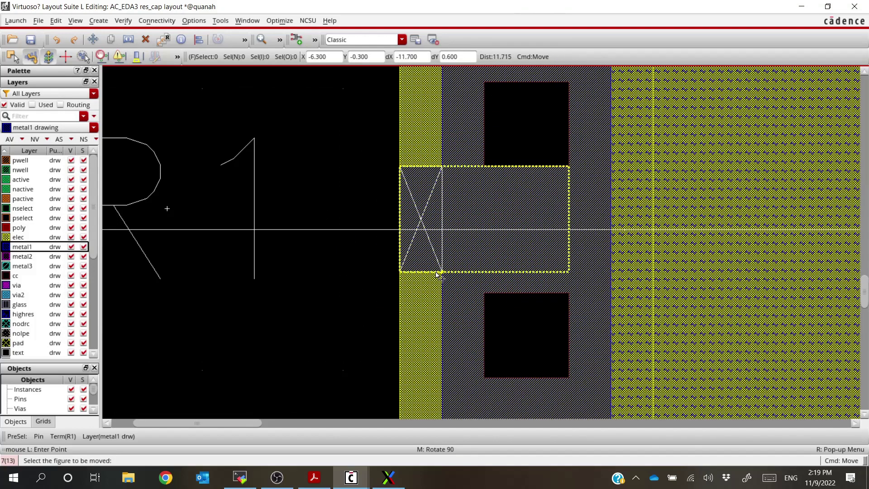
left_click(453, 273)
left_click(478, 272)
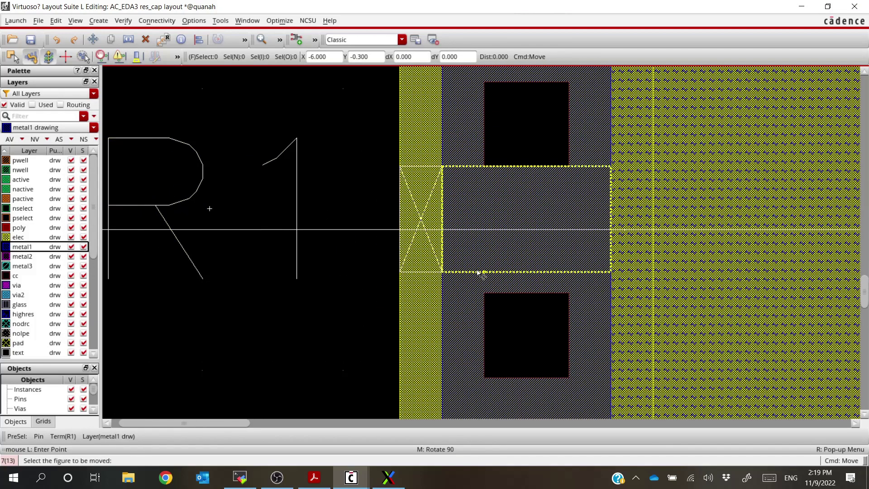
scroll(559, 272, "down", 3, "ctrl")
scroll(491, 273, "down", 1, "ctrl")
scroll(493, 271, "down", 2, "ctrl")
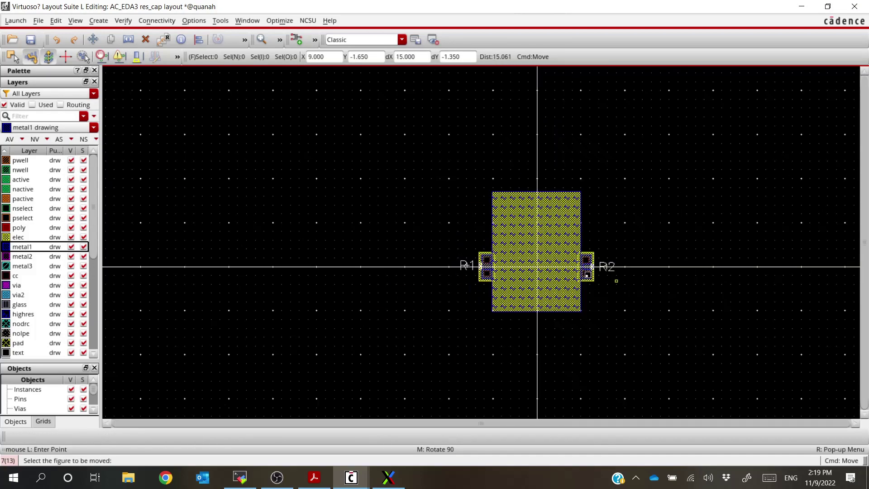
scroll(617, 277, "up", 6, "ctrl")
left_click(660, 167)
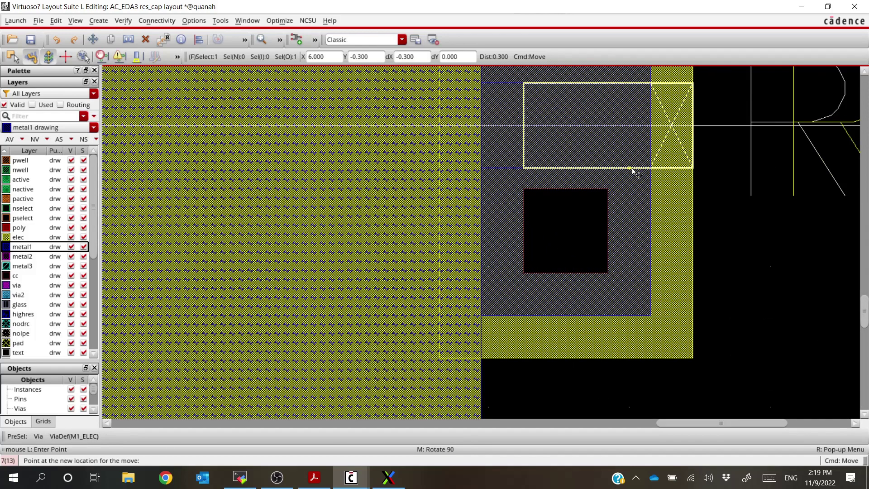
left_click(633, 171)
scroll(625, 181, "down", 5, "ctrl")
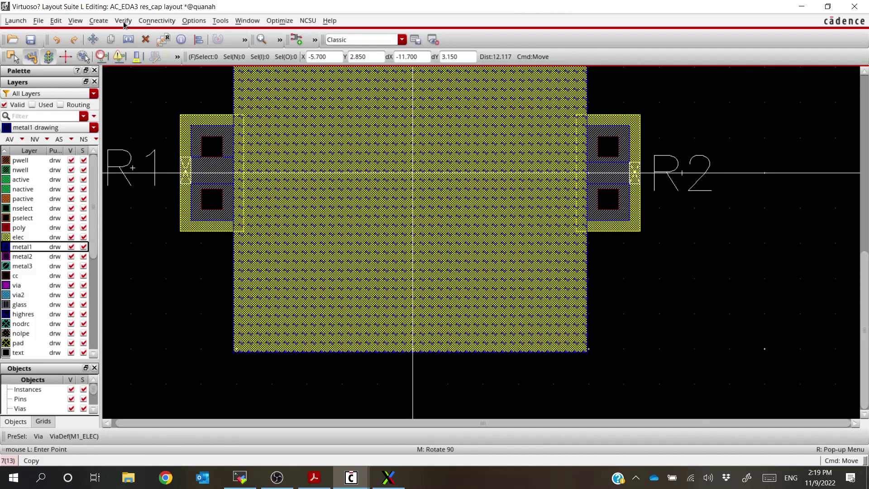
Rerun the DRC on the res_cap layout with the repositioned pins.
left_click(123, 20)
left_click(131, 36)
key("Escape")
left_click(93, 39)
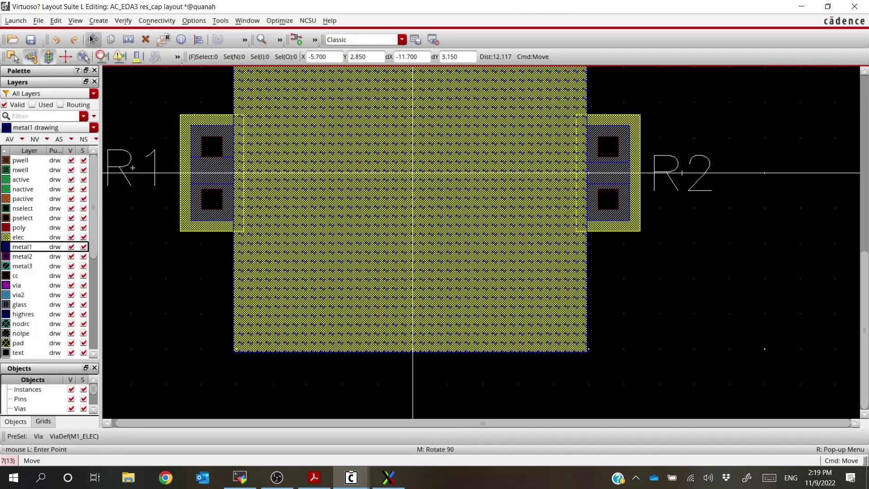
Extract the layout with the shifted vias and pins and examine the resistor in the extracted view.
left_click(123, 20)
left_click(128, 51)
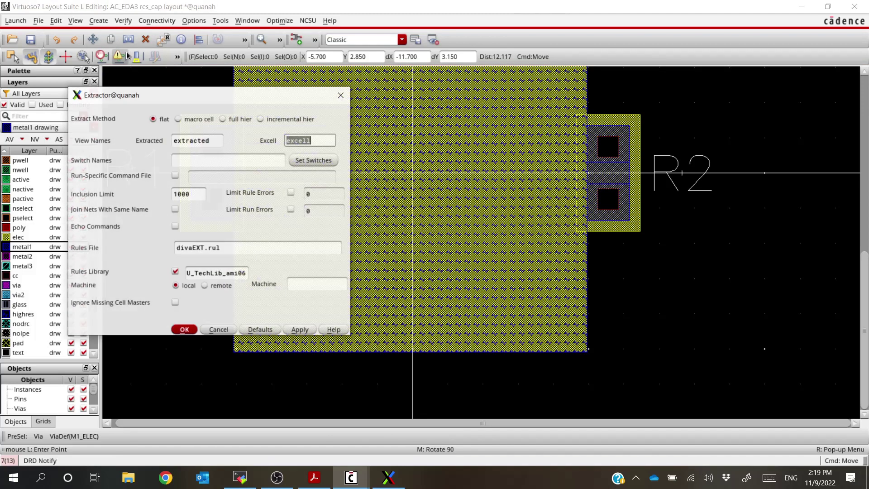
key("Escape")
key("alt+Tab")
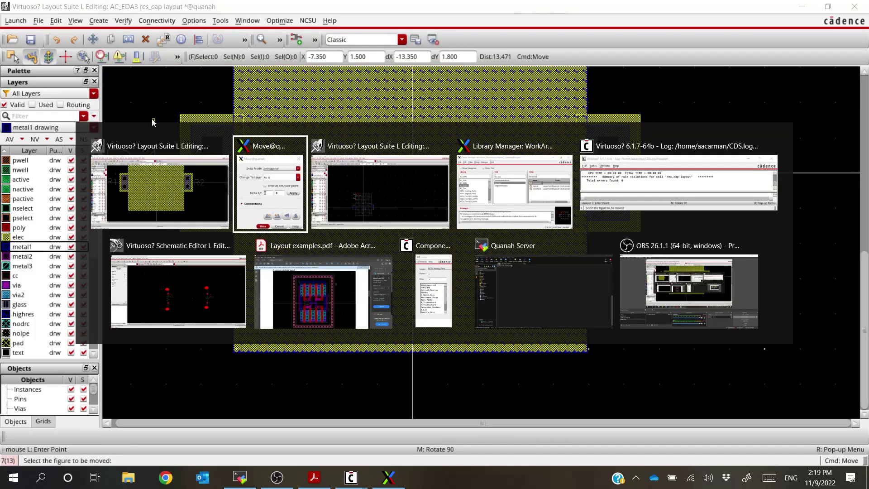
key("alt+Tab")
scroll(292, 268, "up", 2)
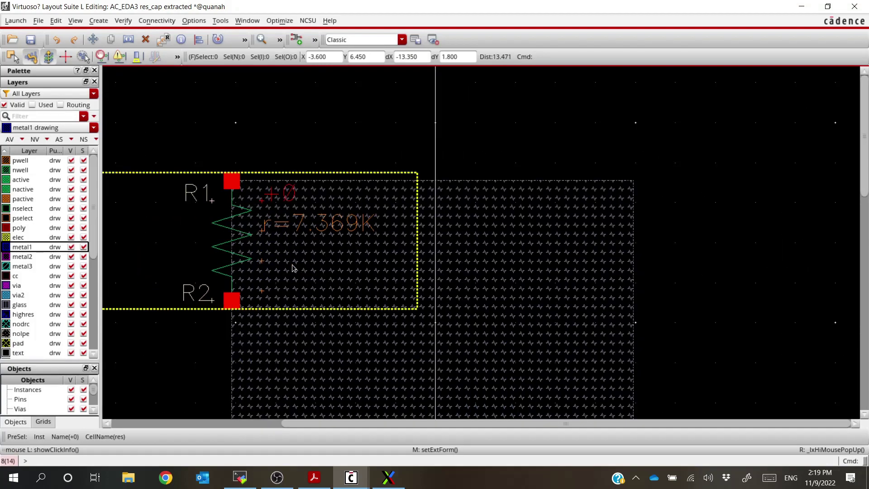
Undo the resistor stretch and the via and pin moves, rerun the extraction and return to the extracted view.
key("alt+Tab")
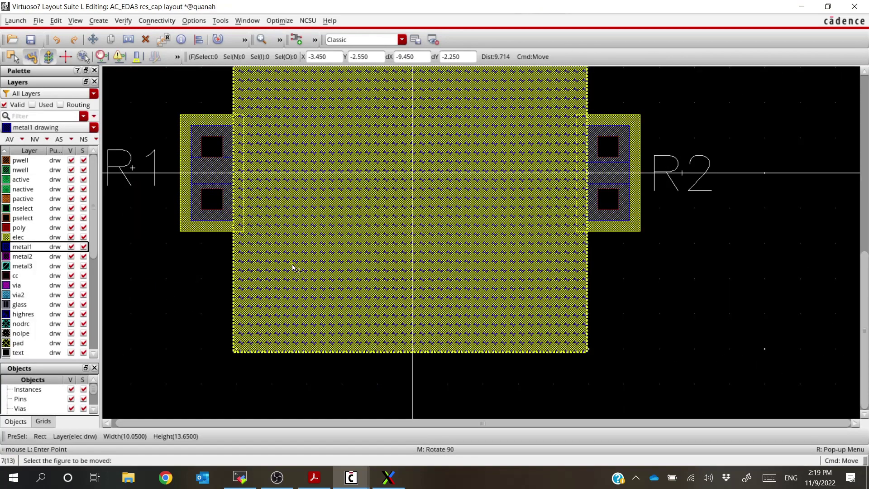
scroll(304, 272, "down", 2)
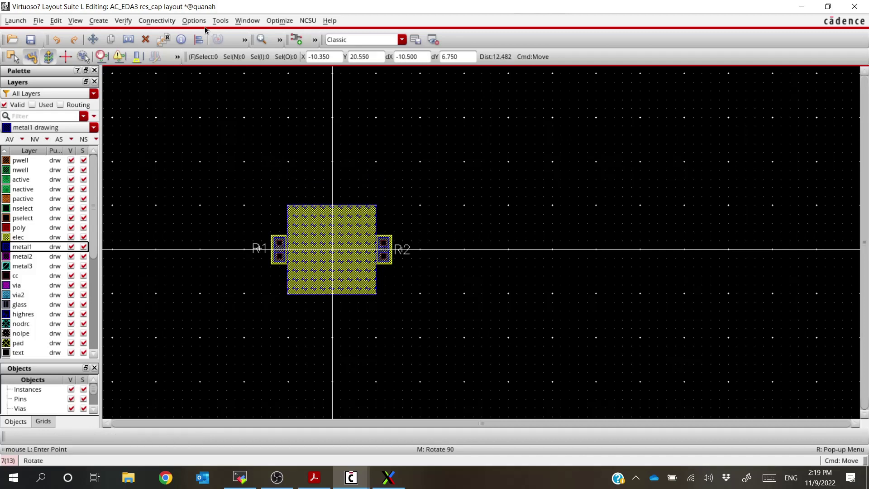
left_click(131, 23)
left_click(135, 55)
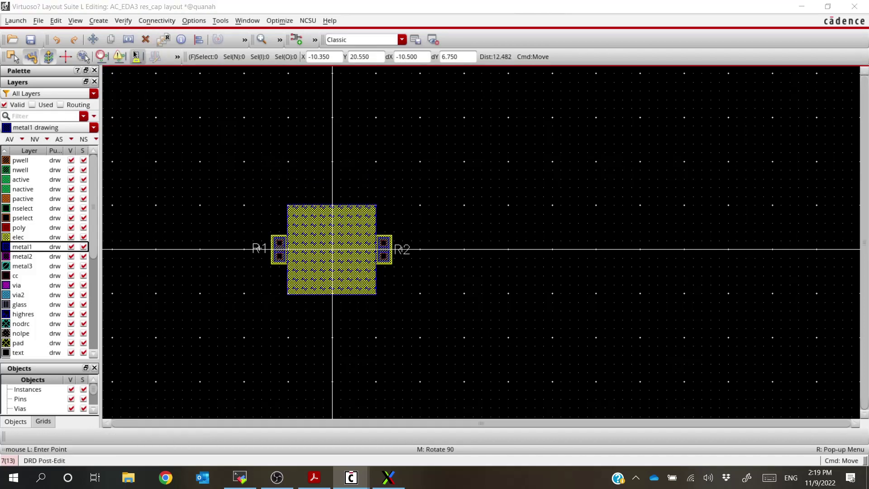
key("alt+Tab")
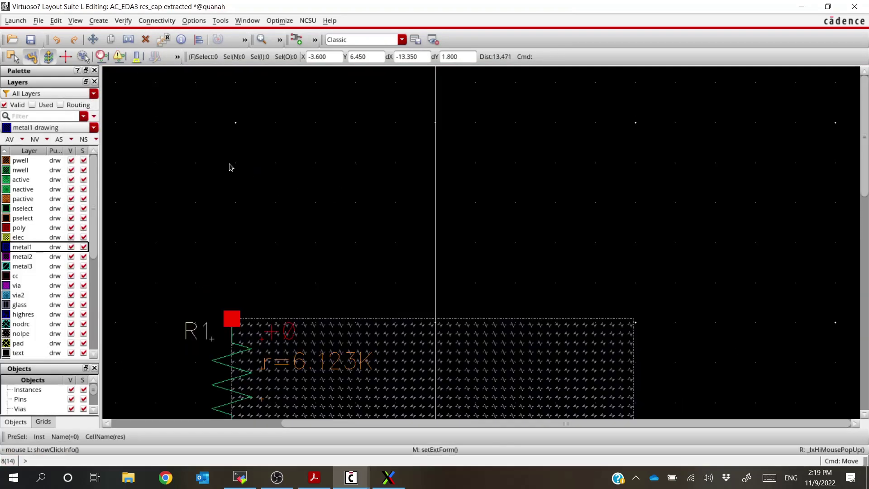
Examine the extracted resistor, its terminals and its resistance in the extracted view.
scroll(277, 253, "down", 1)
scroll(323, 350, "up", 1)
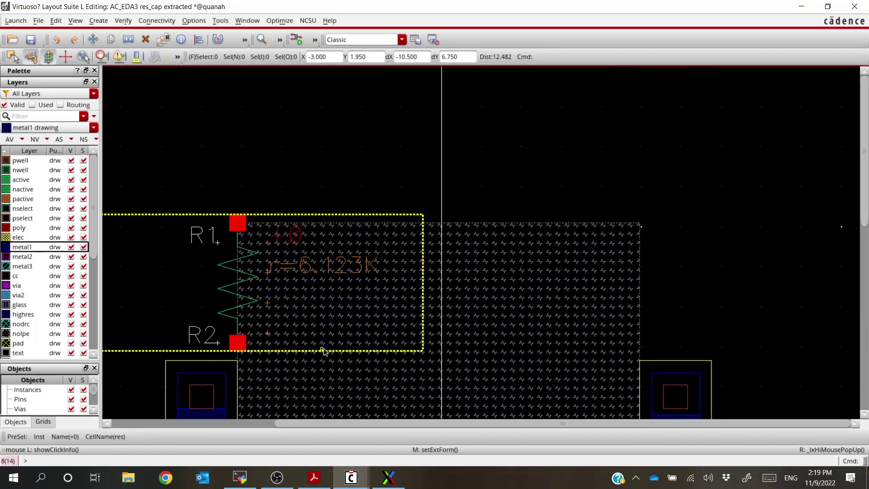
scroll(323, 350, "down", 3)
scroll(367, 383, "up", 1)
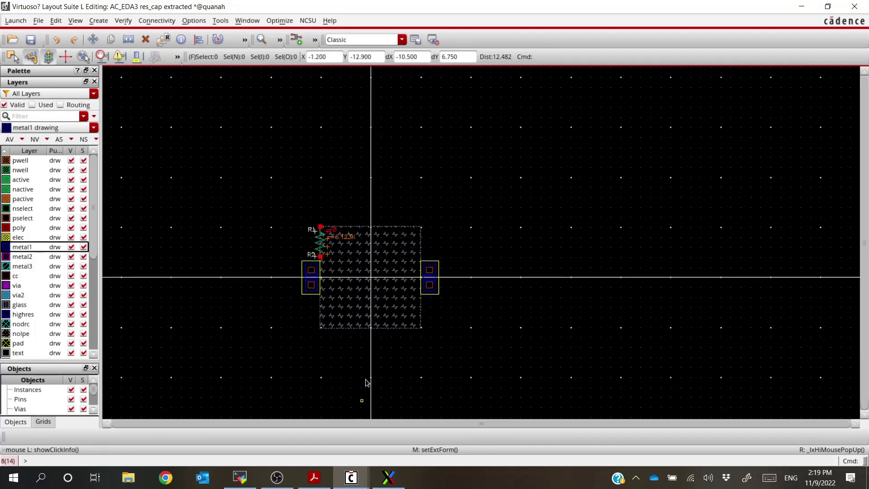
scroll(368, 322, "up", 1)
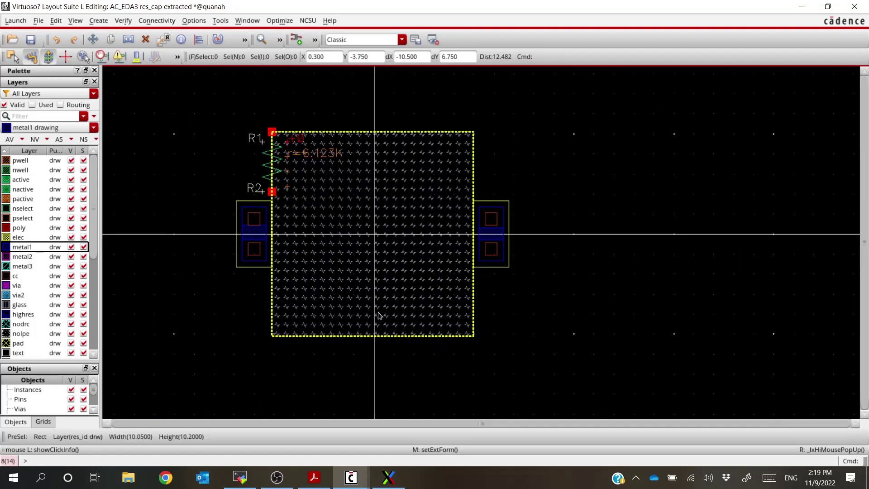
Return to the layout and move the R2 via with its metal1 pin about 10.95 to the right, away from the resistor body.
key("alt+Tab")
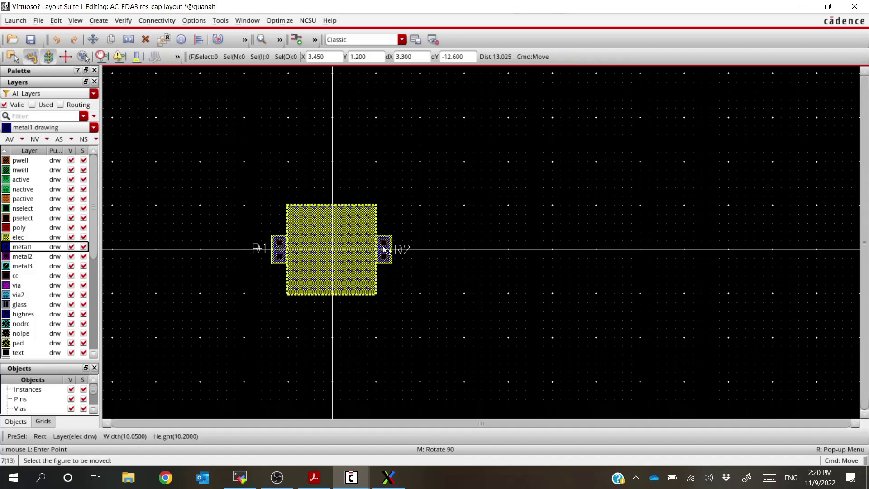
scroll(384, 248, "up", 2, "ctrl")
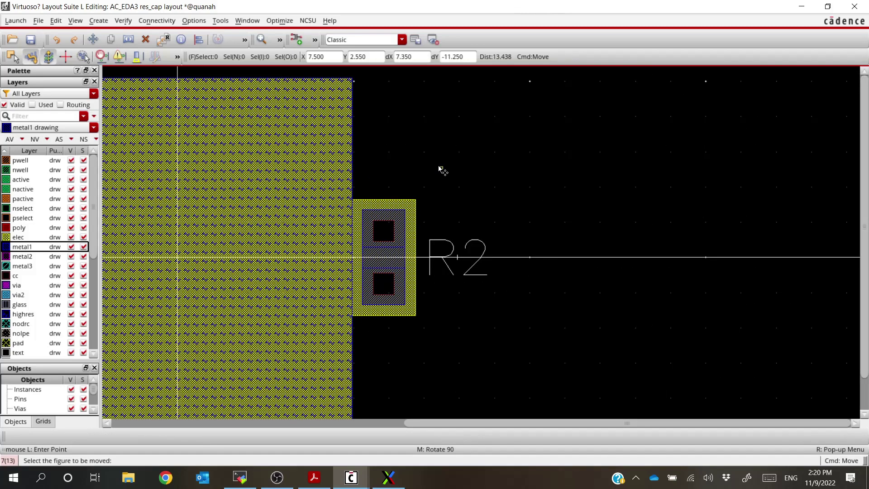
key("Escape")
left_click_drag(438, 175, 334, 363)
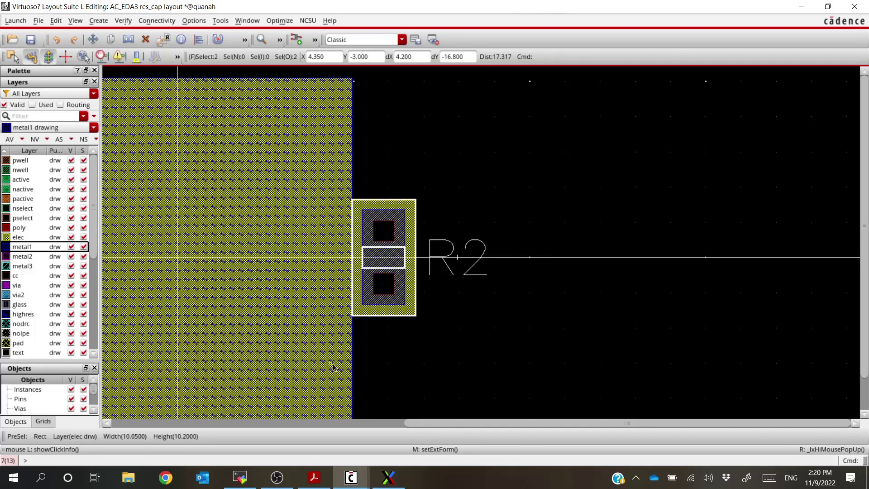
key("m")
left_click(404, 308)
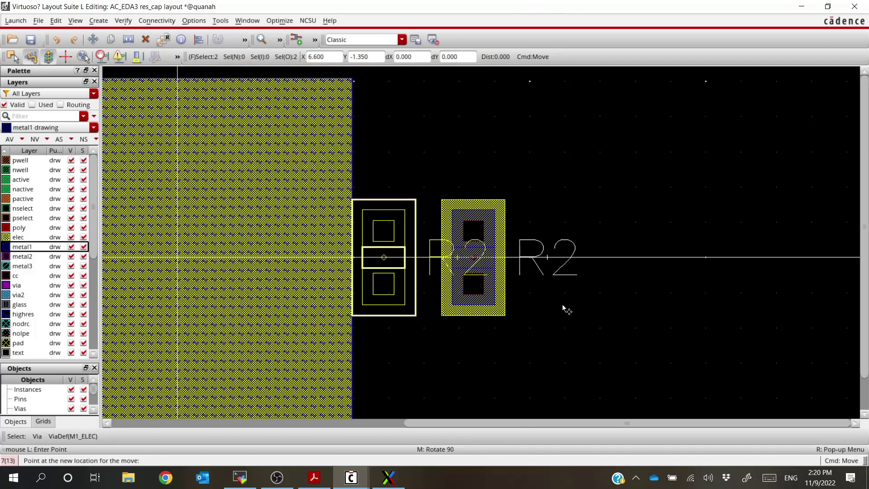
left_click(626, 313)
scroll(606, 319, "down", 4)
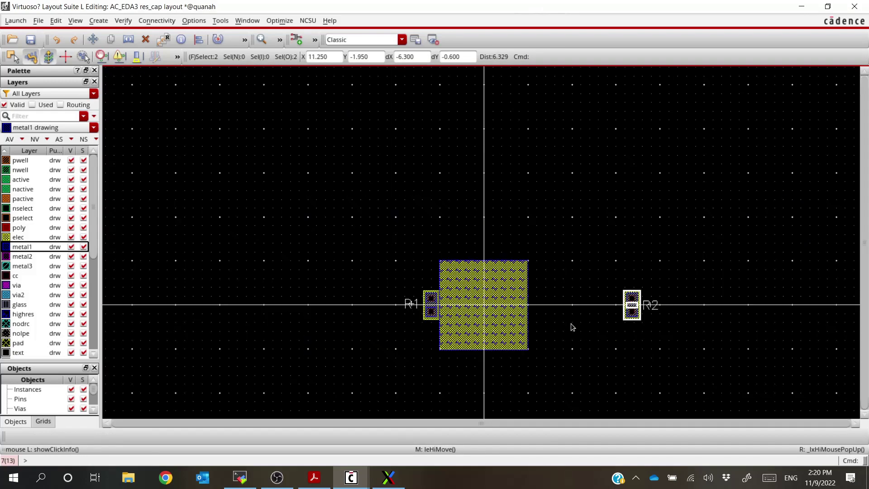
key("s")
left_click(529, 300)
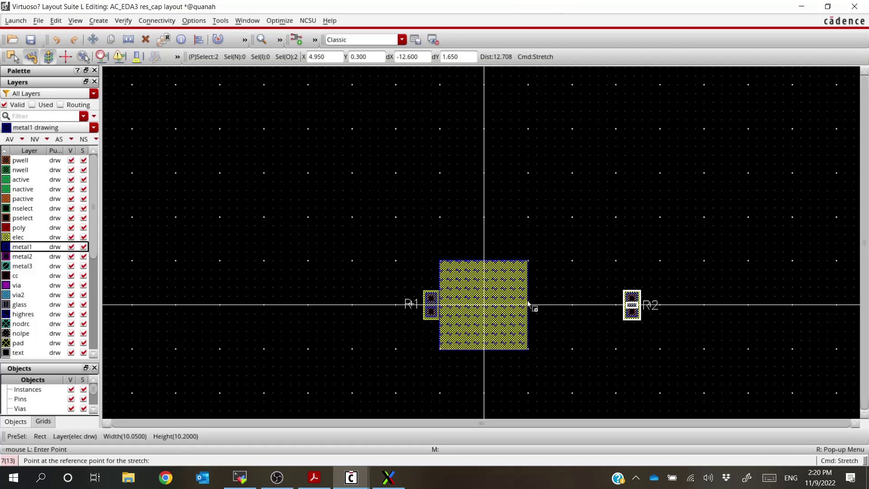
key("Escape")
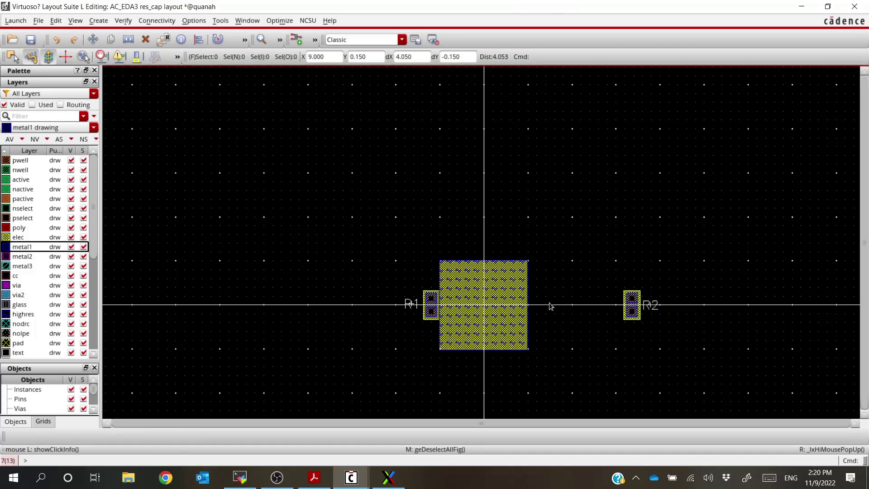
Stretch the right edges of the resistor's elec and highres rectangles about 10.95 so they meet the moved R2 via.
left_click(524, 307)
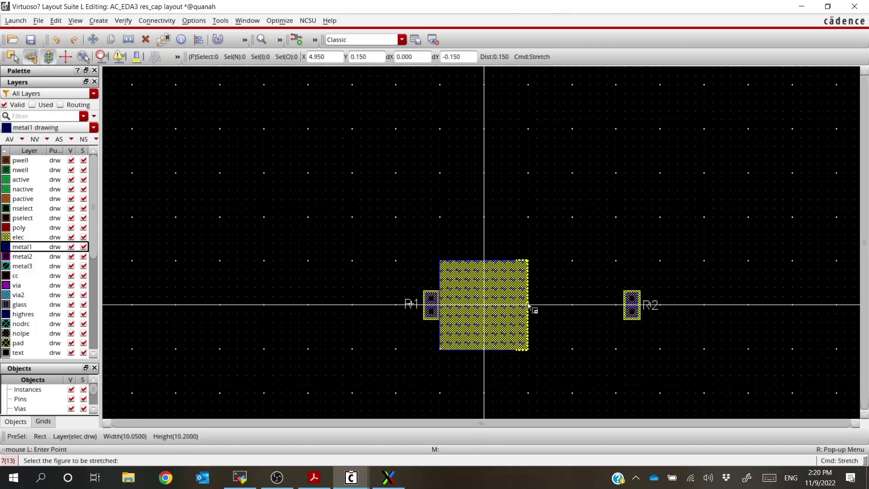
left_click(625, 309)
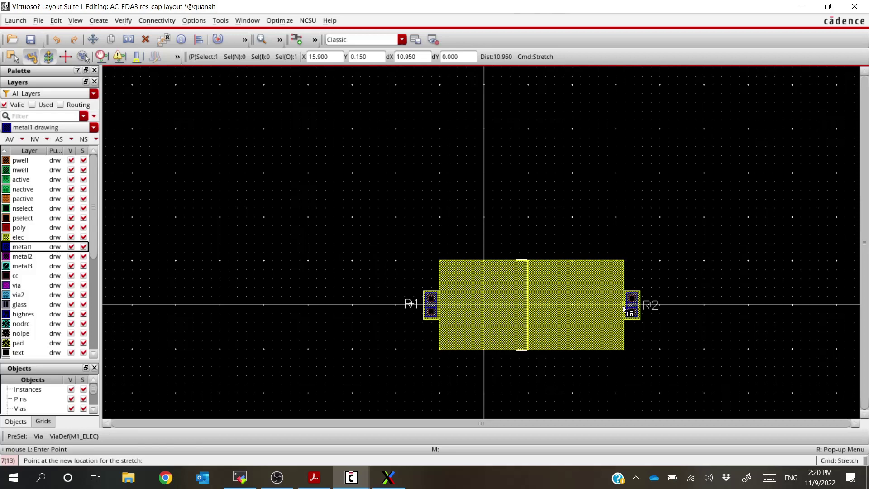
left_click(548, 311)
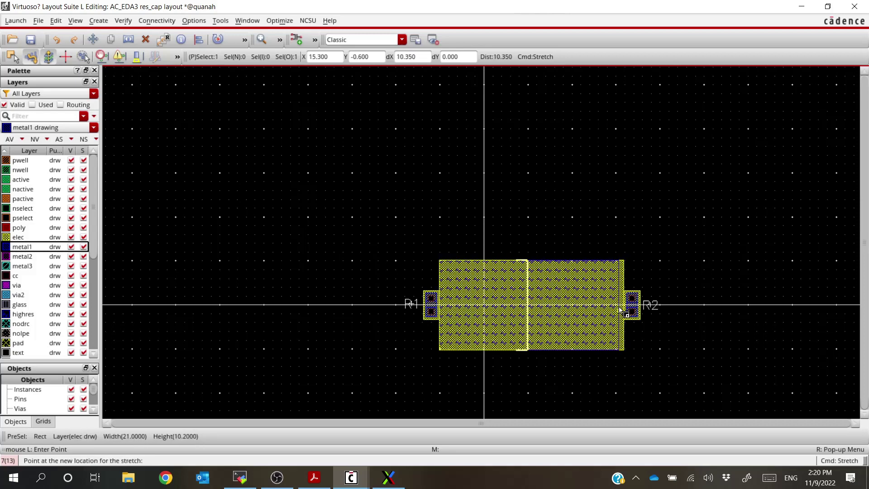
scroll(626, 310, "up", 2, "ctrl")
left_click(630, 312)
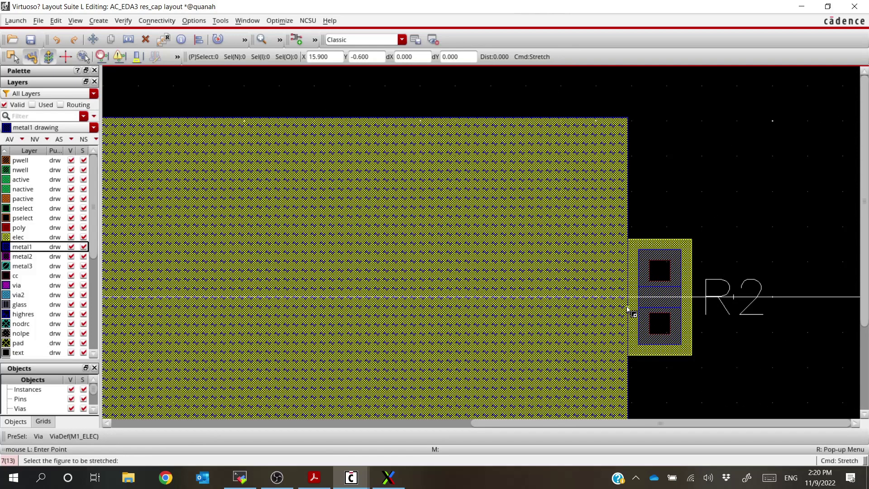
scroll(630, 311, "down", 2, "ctrl")
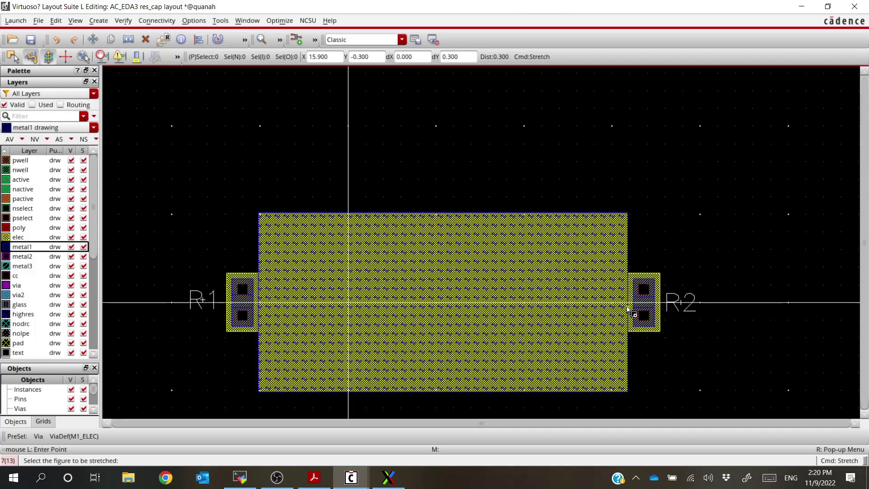
Rerun the extraction on the lengthened resistor layout and examine the resistor in the extracted view.
left_click(122, 20)
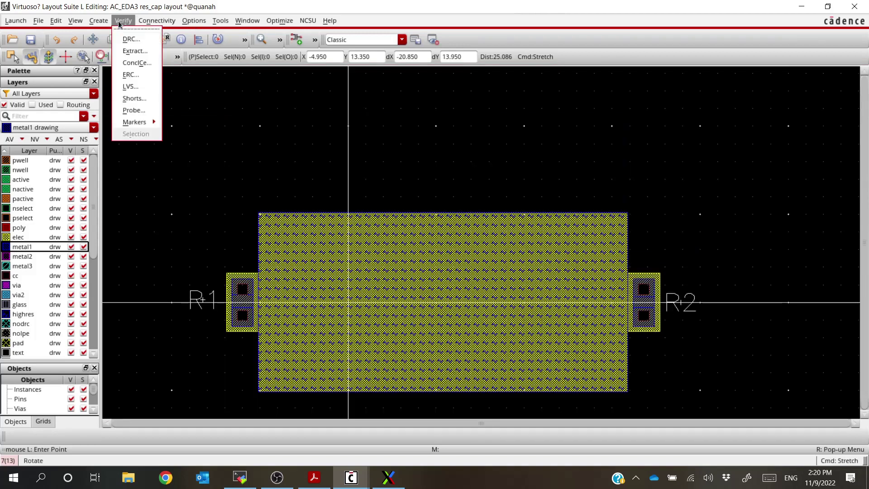
left_click(134, 51)
key("Escape")
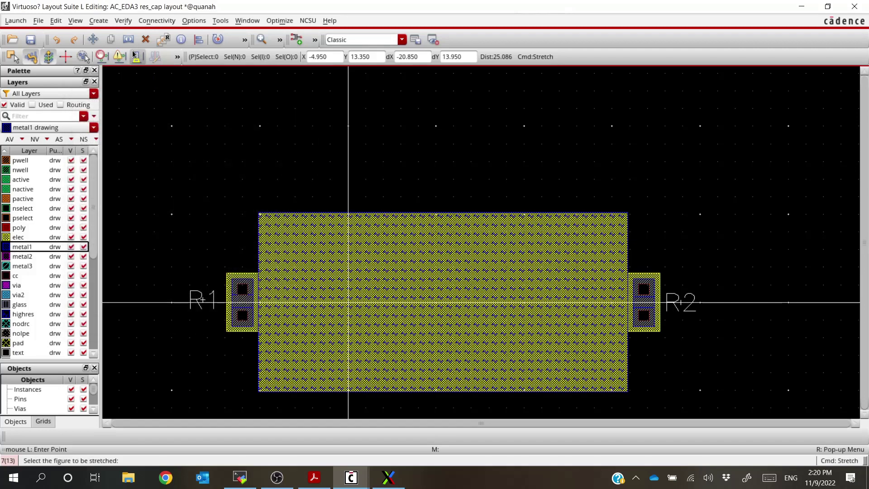
key("alt+Tab")
key("Tab")
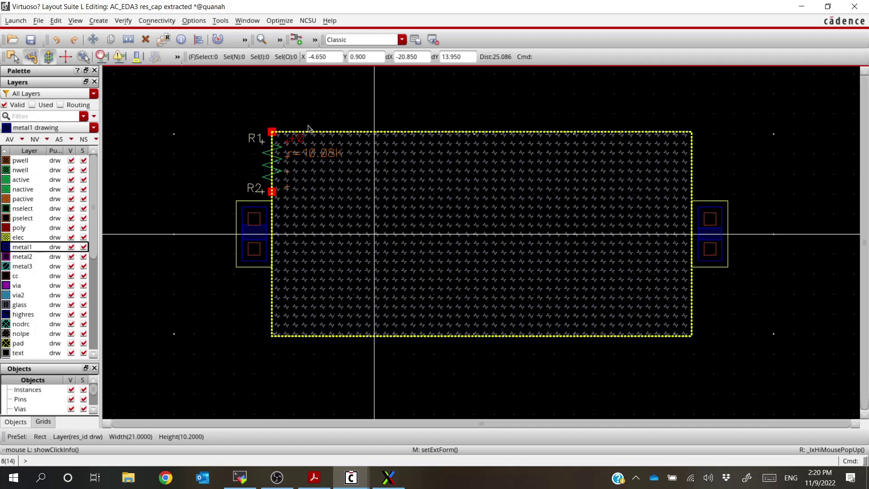
Compare the lengthened resistor in the layout with its extracted view, ending back in the layout.
key("alt+Tab")
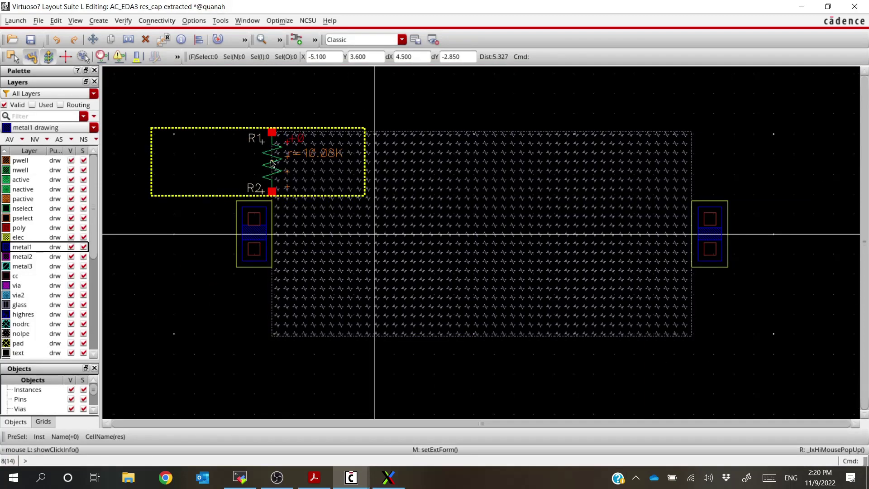
key("alt+Tab")
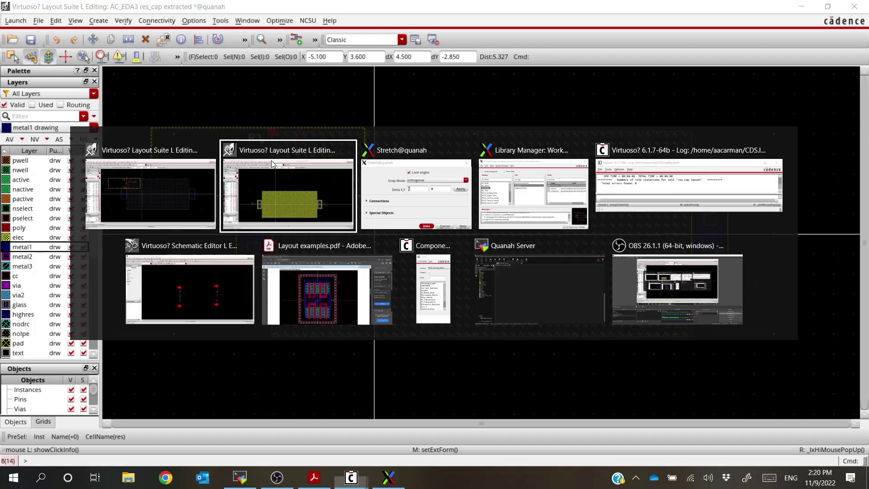
scroll(423, 317, "down", 2, "ctrl")
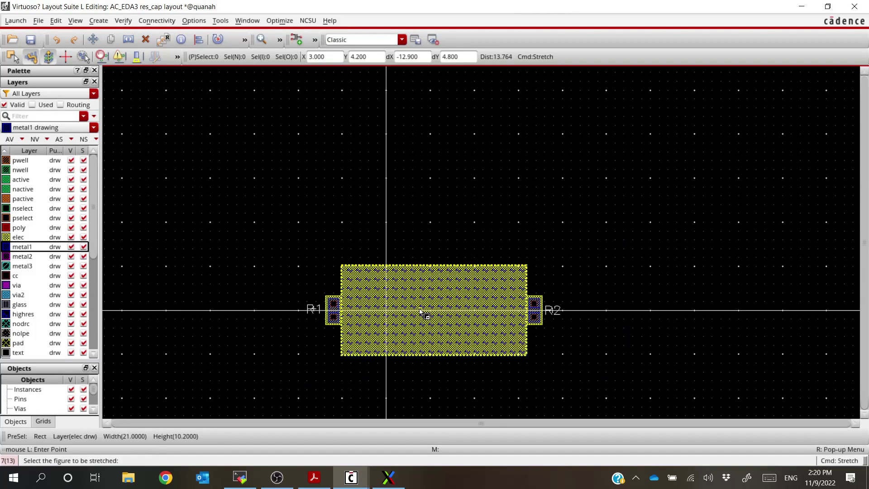
scroll(426, 344, "up", 2, "ctrl")
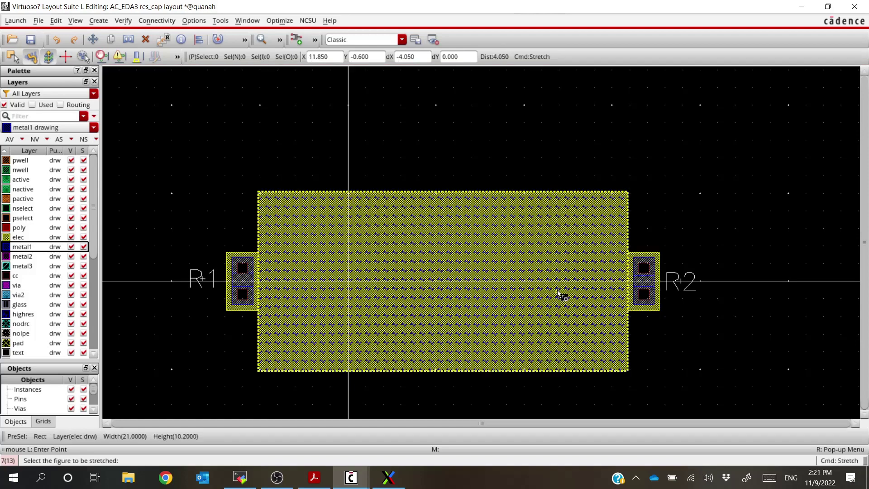
key("alt+Tab")
key("alt+Tab")
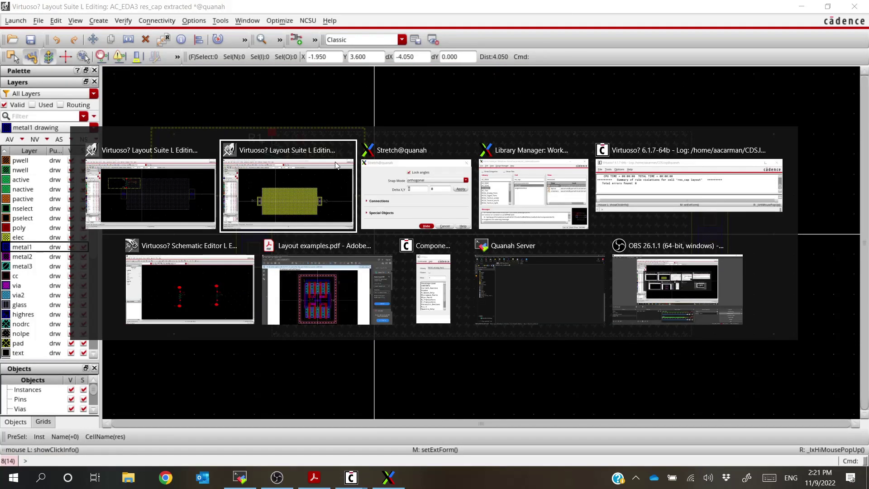
key("alt+Tab")
key("alt+Tab")
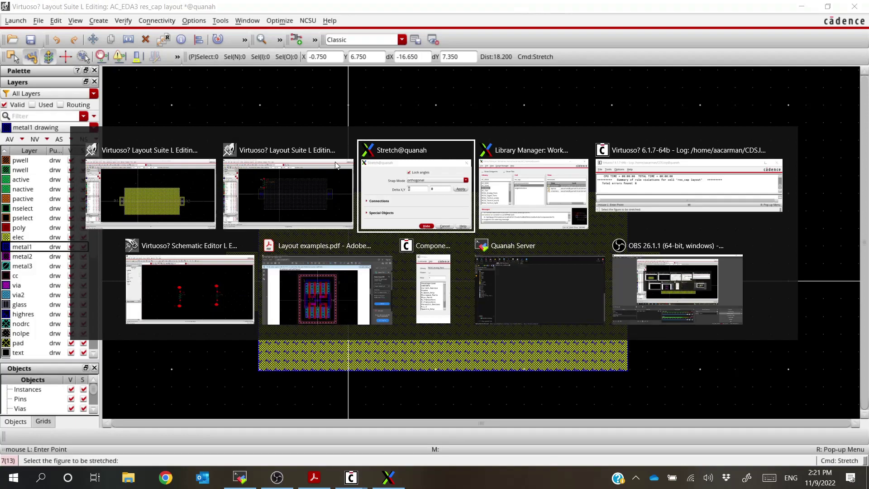
key("alt+Tab")
key("alt+Tab")
key("alt+Tab")
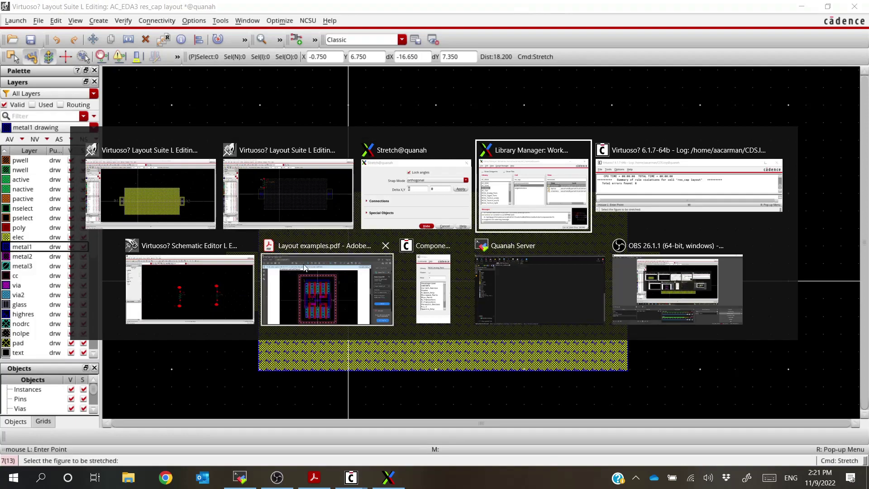
left_click(165, 202)
scroll(455, 267, "down", 2)
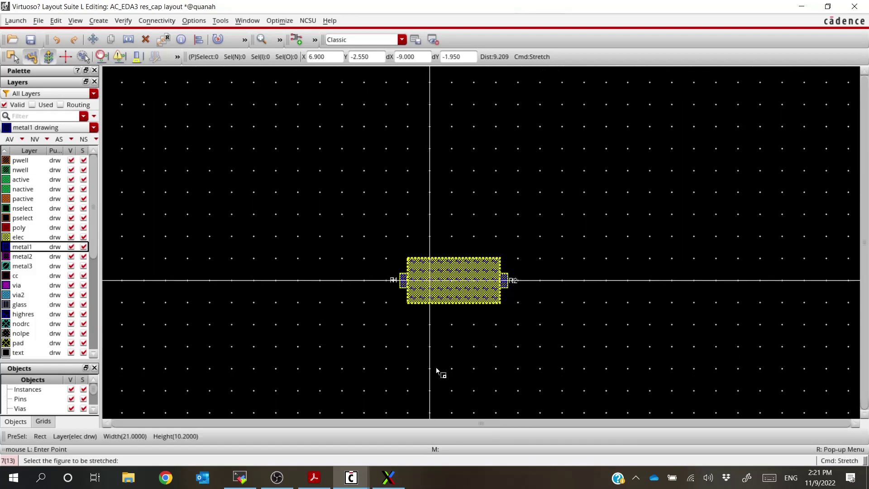
scroll(436, 371, "up", 1)
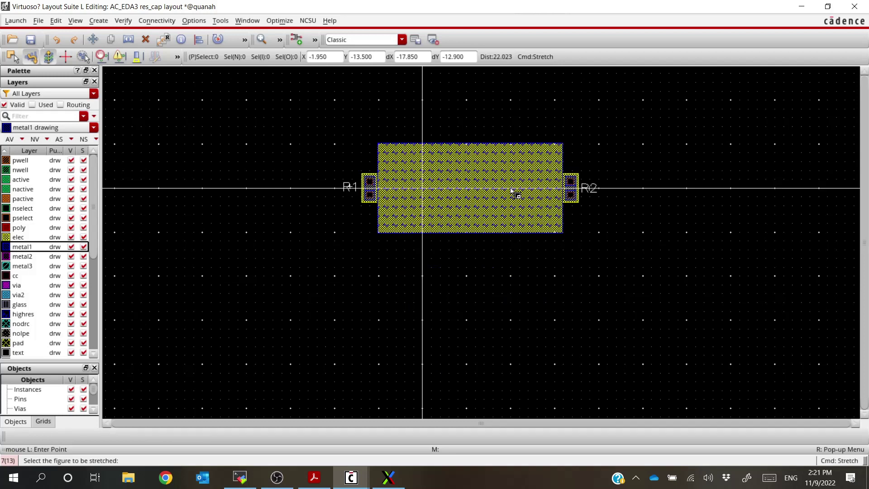
left_click(18, 241)
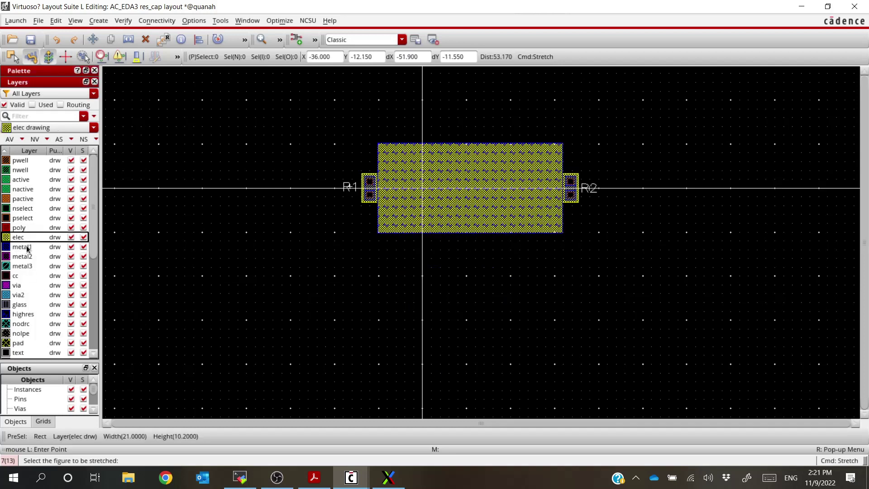
left_click(27, 248)
left_click(28, 316)
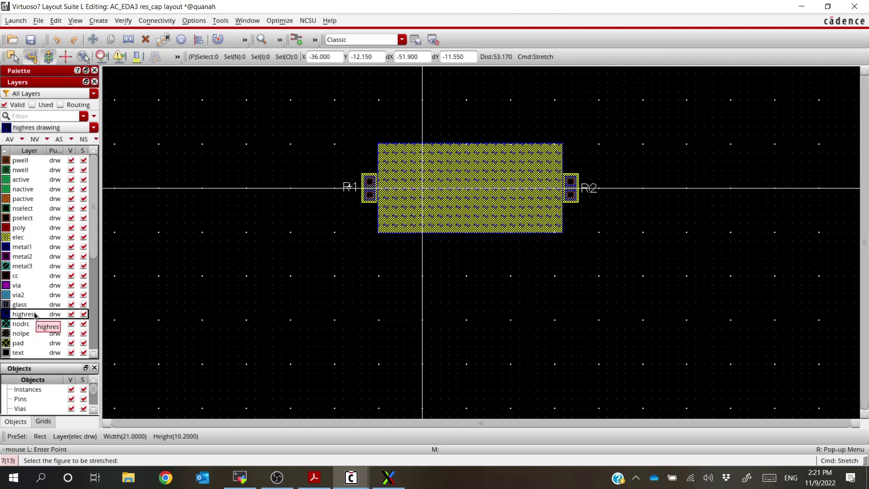
left_click(25, 227)
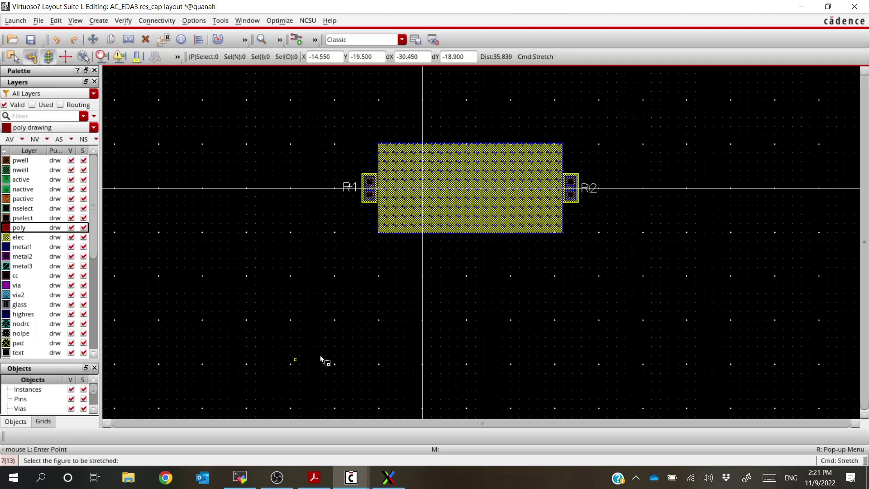
left_click(19, 238)
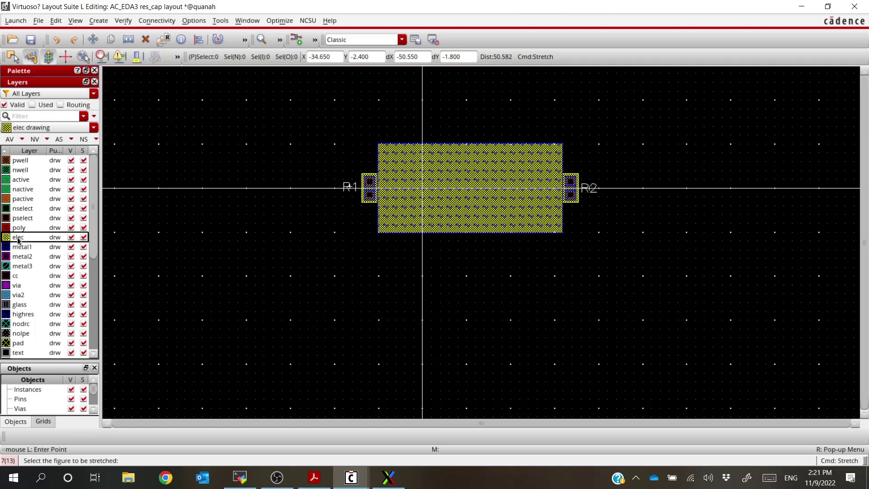
Draw a poly rectangle about 20.85 by 13.5 below the resistor as the capacitor's bottom plate.
left_click(20, 228)
scroll(278, 244, "down", 1)
scroll(332, 303, "up", 1)
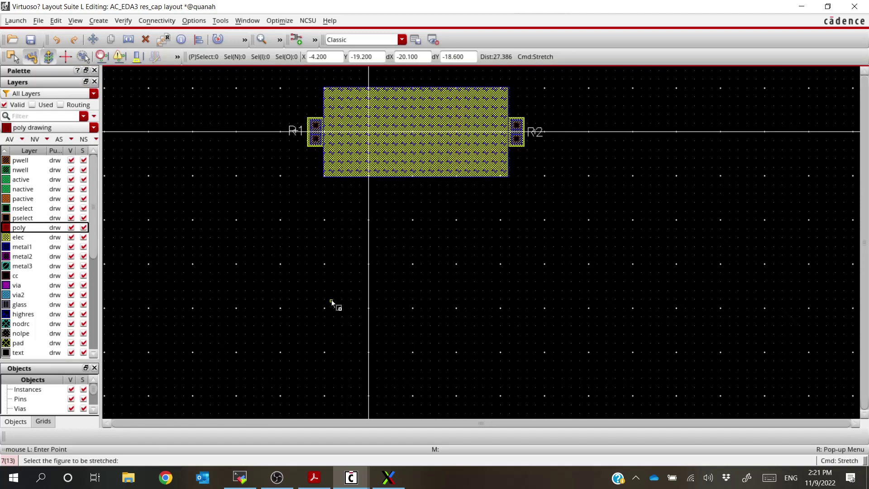
key("r")
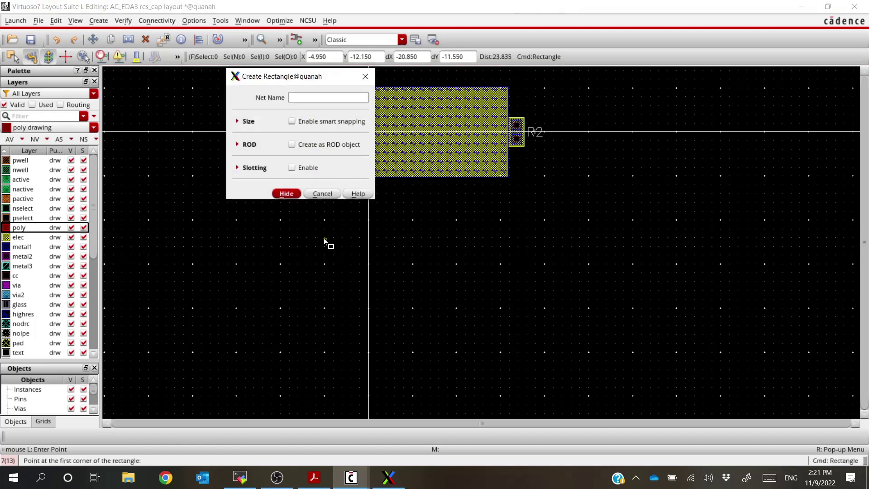
left_click(325, 239)
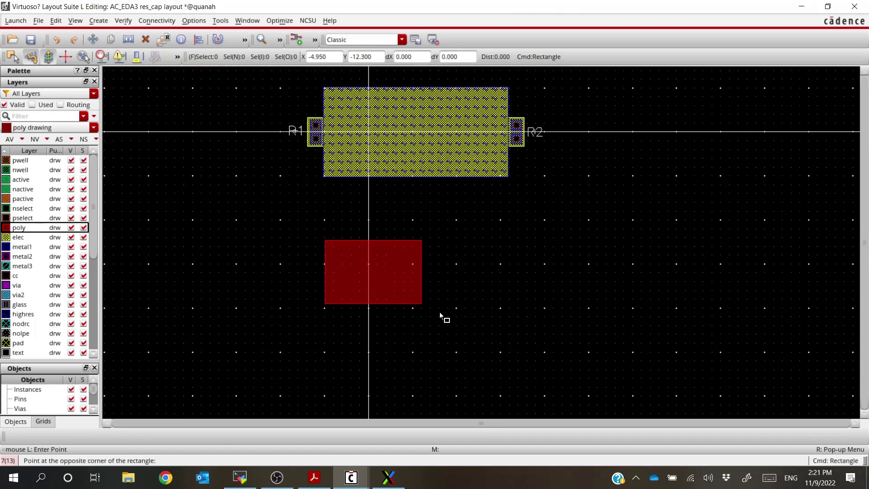
left_click(509, 358)
key("Escape")
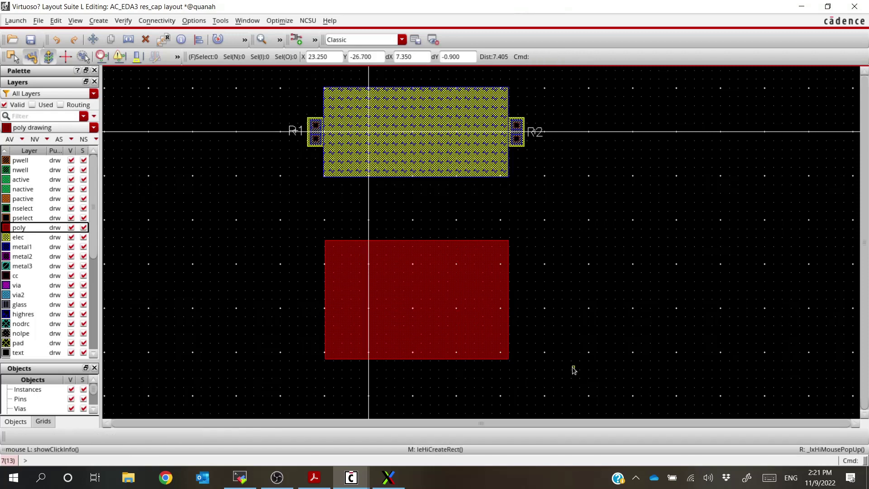
Draw an elec rectangle about 17.7 by 10.65 inside the poly rectangle as the capacitor's top plate.
left_click(19, 237)
key("r")
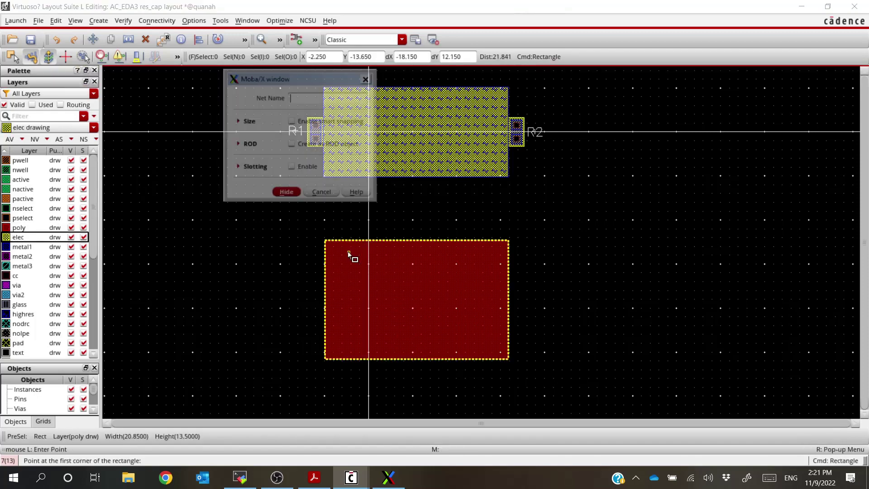
left_click(343, 256)
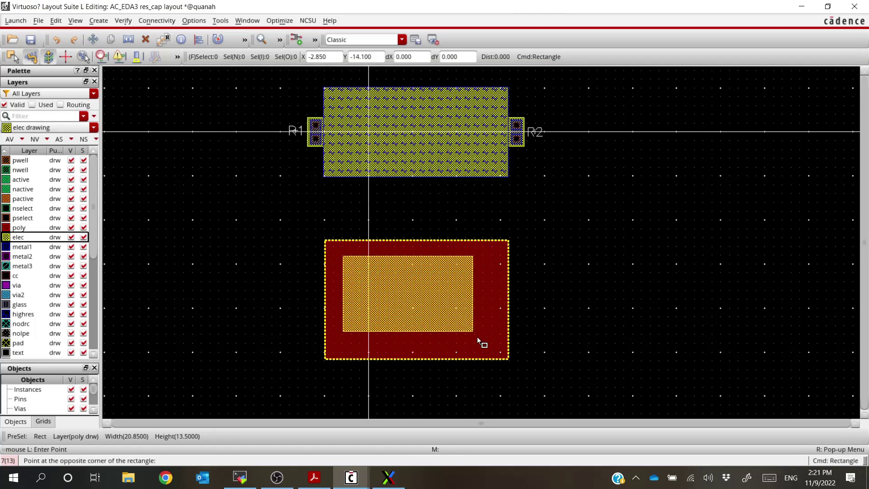
left_click(499, 350)
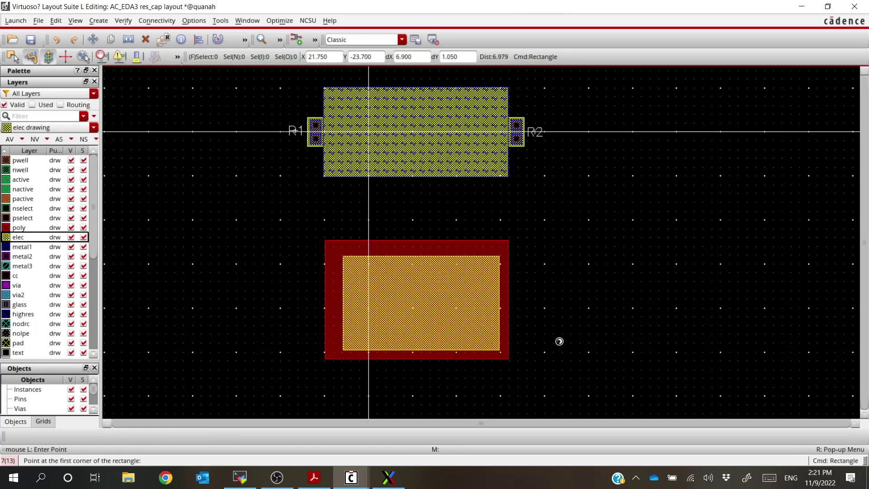
key("Escape")
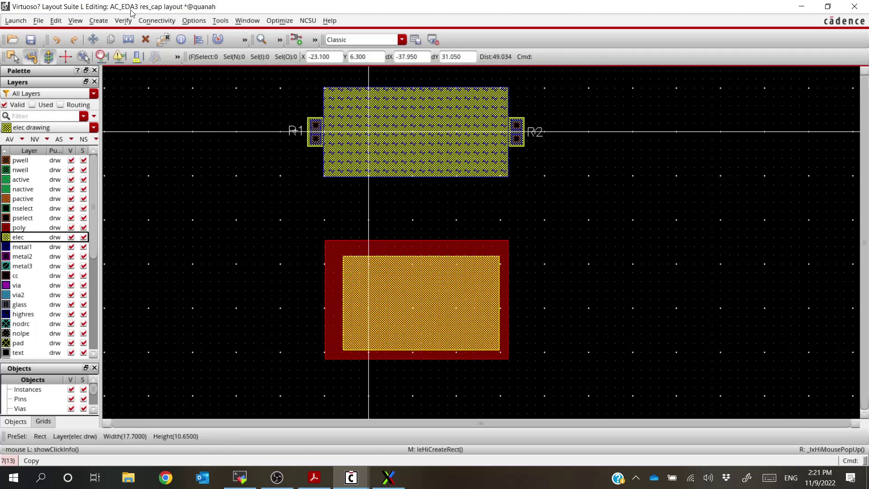
Run a full, flat DRC on the layout with divaDRC.rul and read the violated rules in the log.
left_click(123, 20)
left_click(127, 41)
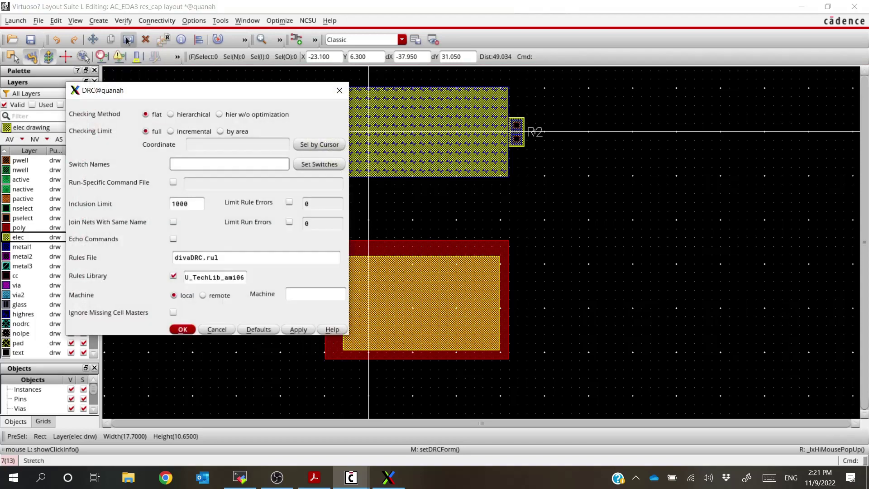
left_click(128, 40)
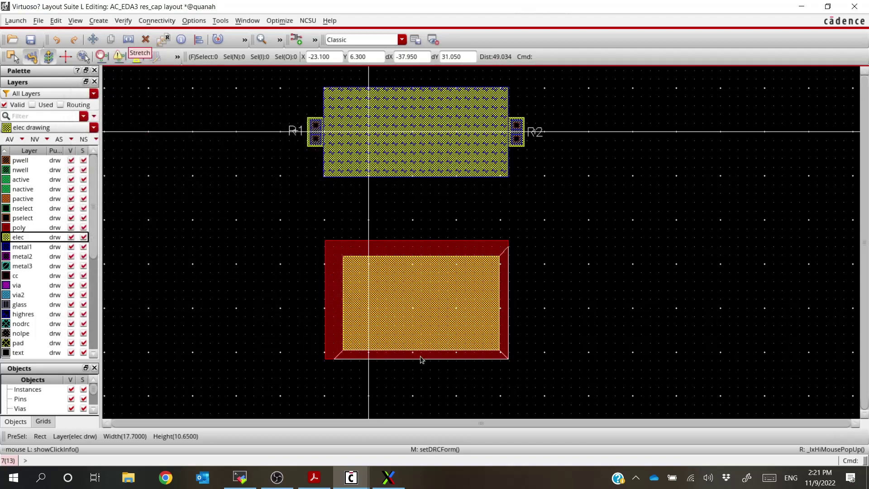
scroll(421, 360, "up", 2, "ctrl")
scroll(586, 360, "down", 2, "ctrl")
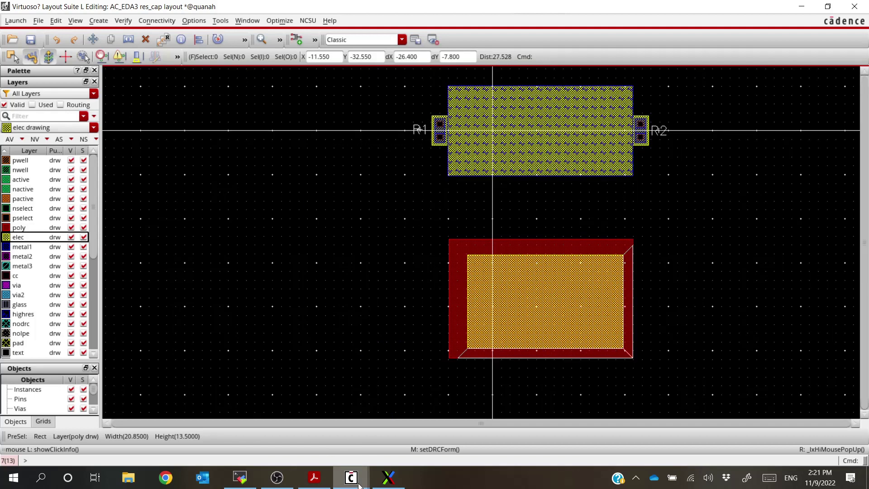
mouse_move(355, 486)
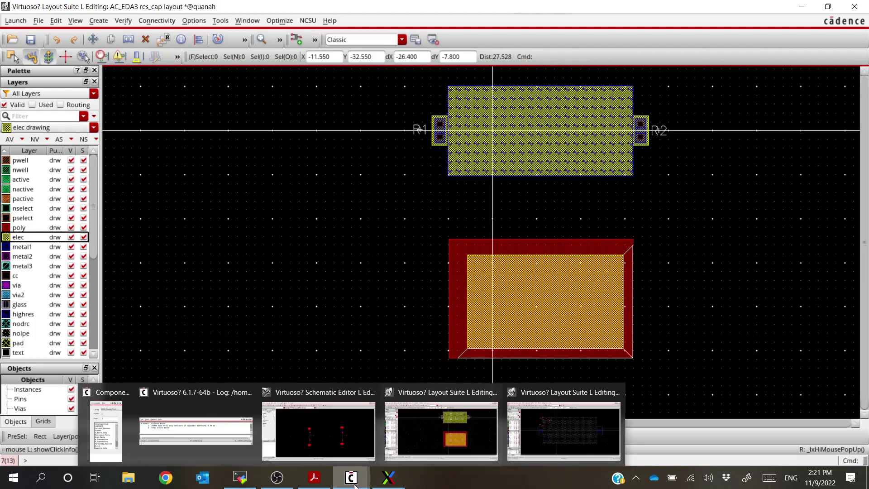
left_click(228, 439)
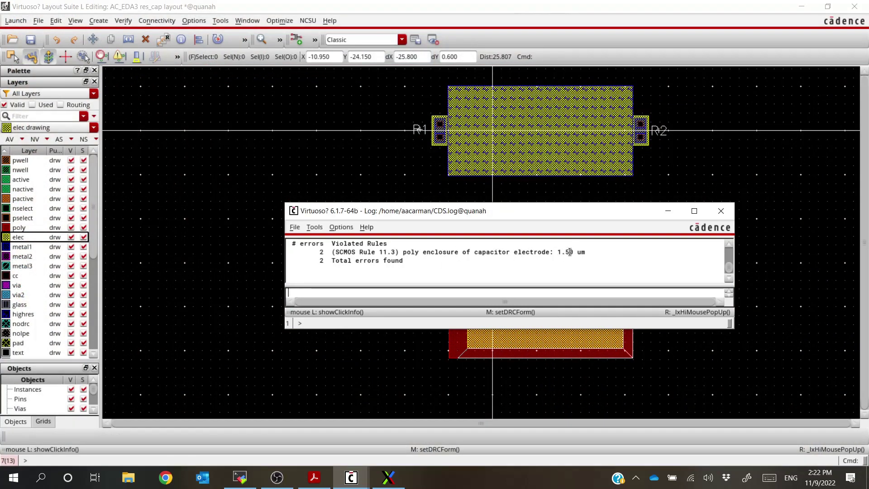
left_click(598, 28)
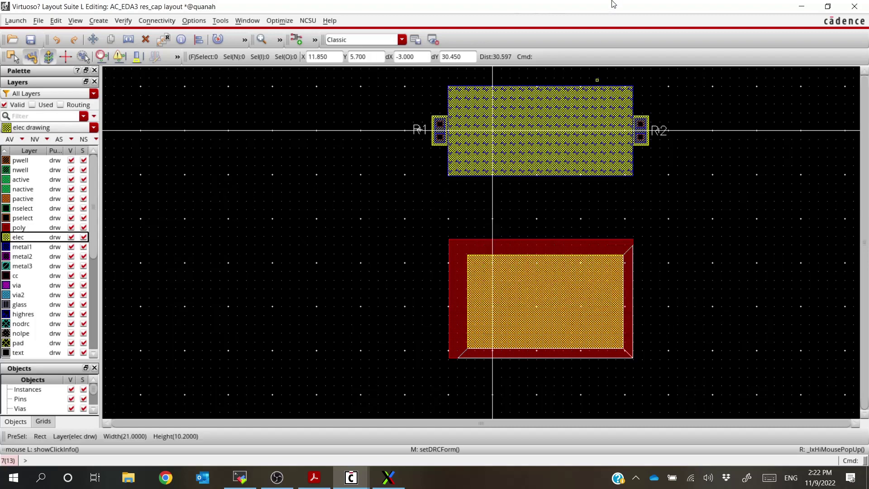
Stretch the poly plate's bottom edge outward about 1.5 and its right edge outward about 2.1 to enlarge its enclosure of the elec plate.
scroll(545, 350, "up", 1, "ctrl")
scroll(544, 364, "up", 1, "ctrl")
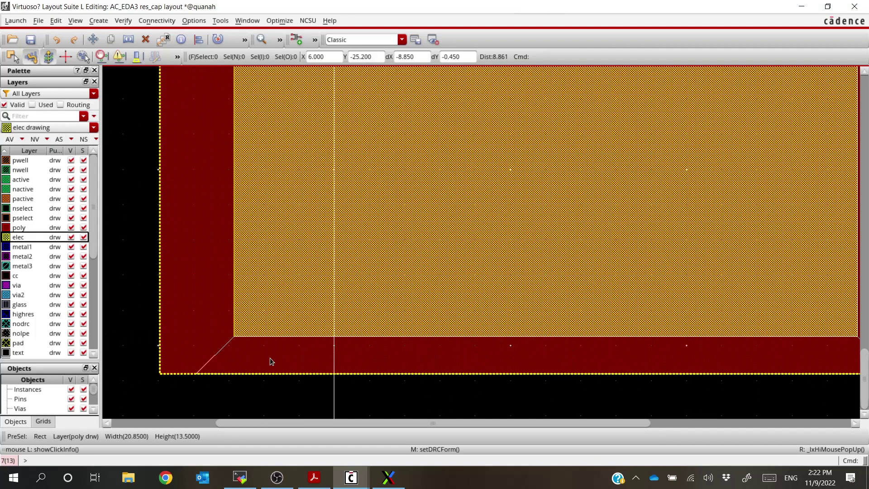
scroll(202, 308, "down", 1, "ctrl")
left_click(202, 305)
scroll(202, 306, "down", 1, "ctrl")
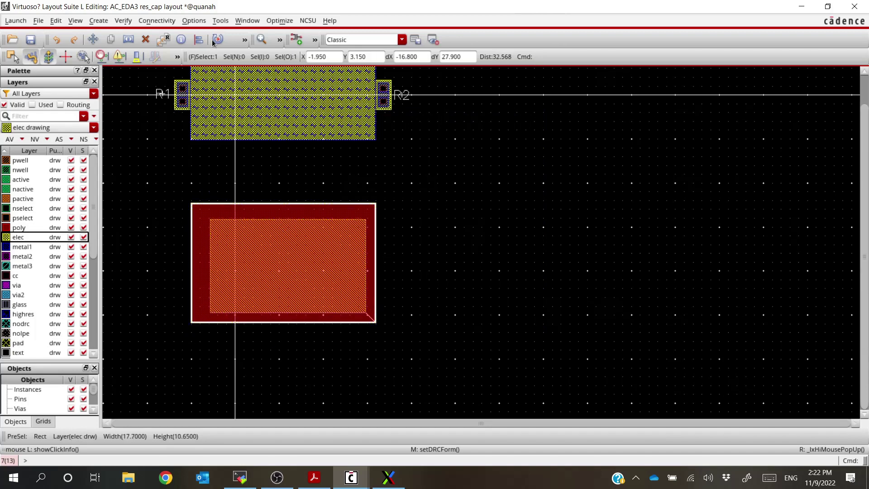
left_click(508, 356)
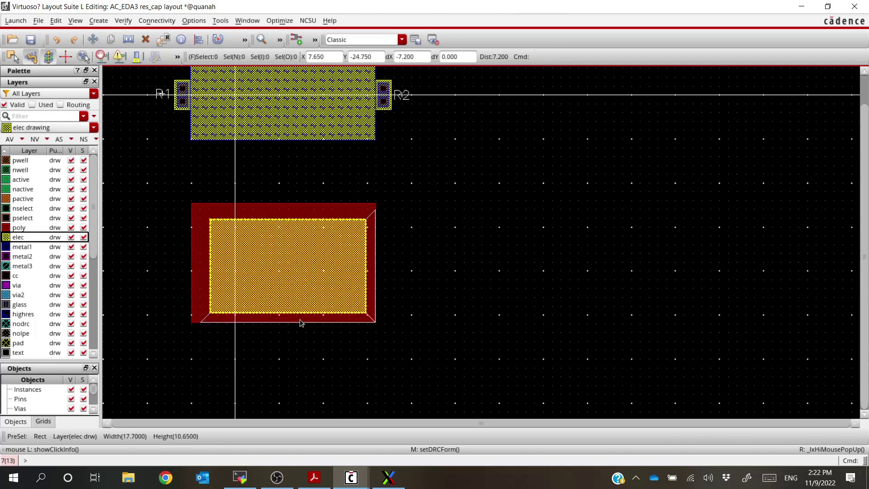
key("s")
left_click(300, 321)
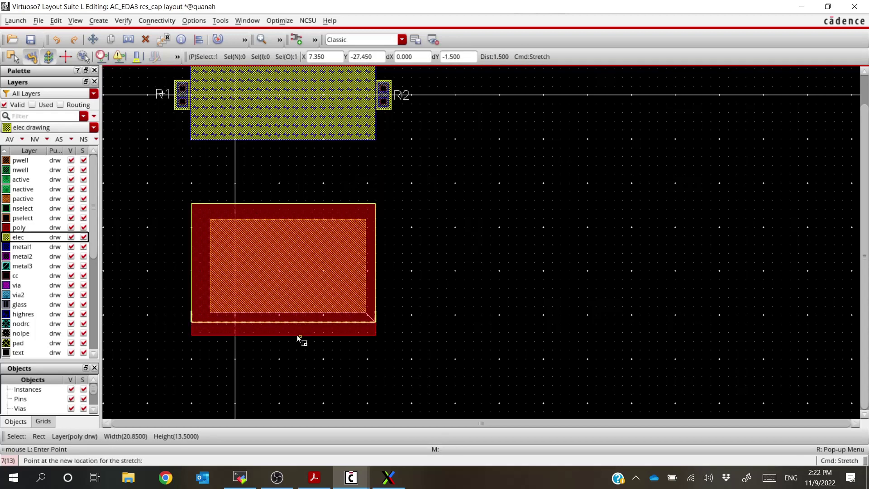
left_click(297, 335)
left_click(376, 282)
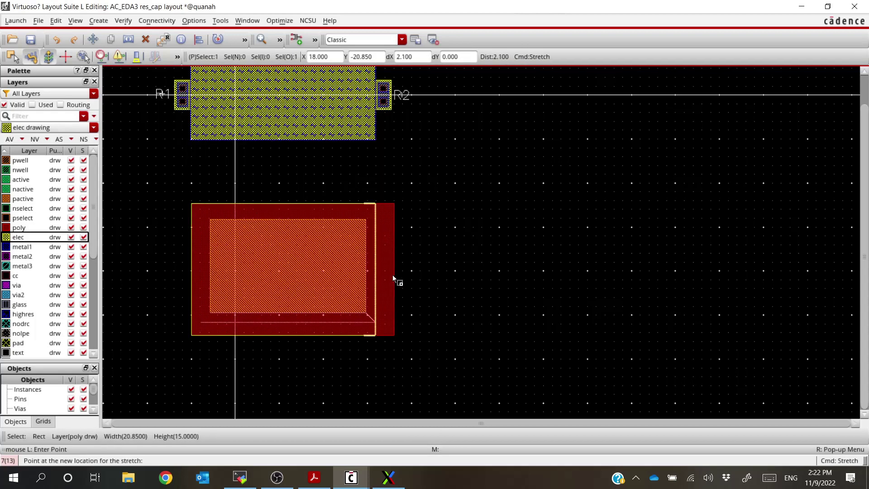
left_click(393, 275)
key("Escape")
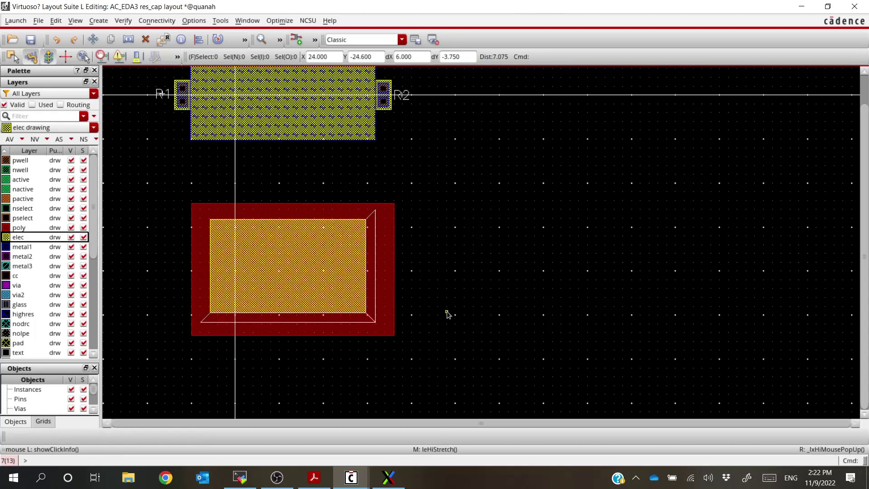
Rerun the DRC on the layout with the enlarged poly plate.
left_click(123, 20)
left_click(135, 40)
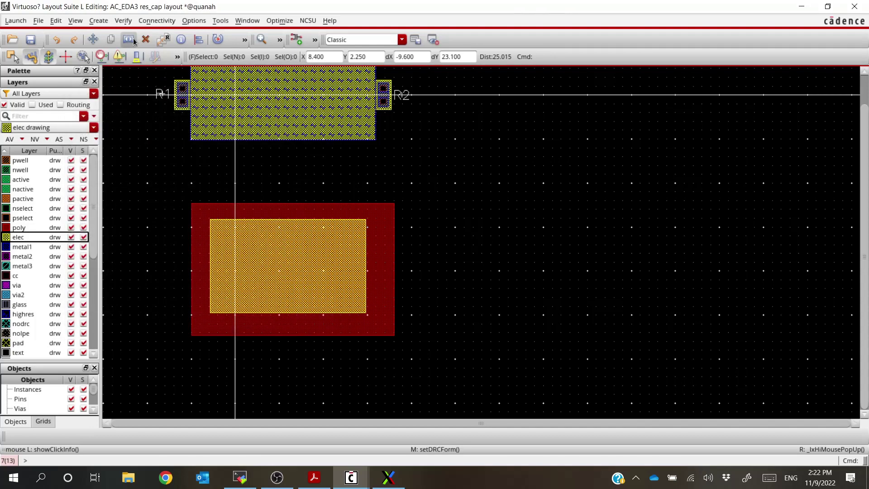
left_click(133, 41)
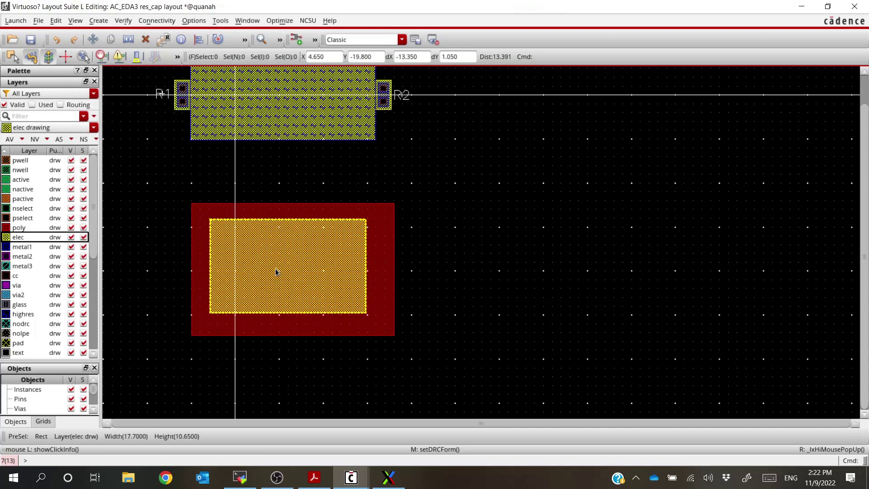
Place a two-row, one-column M1_ELEC via against the right edge of the capacitor's elec plate.
left_click(98, 20)
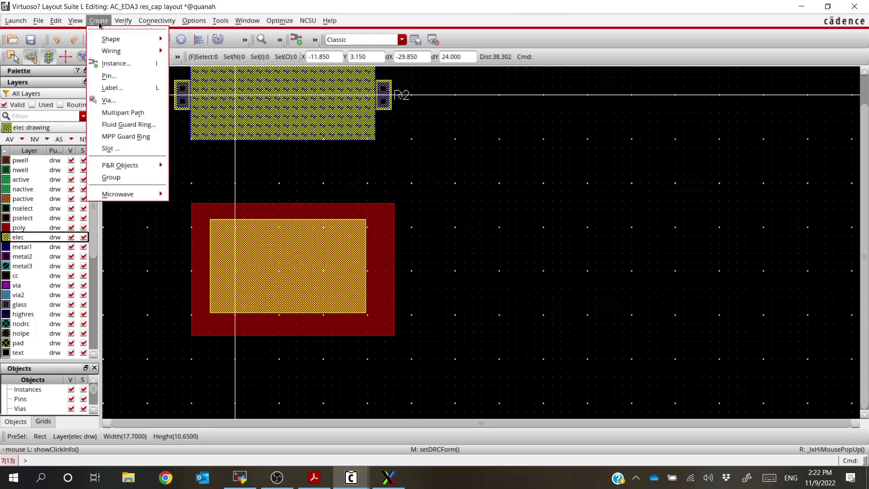
left_click(109, 100)
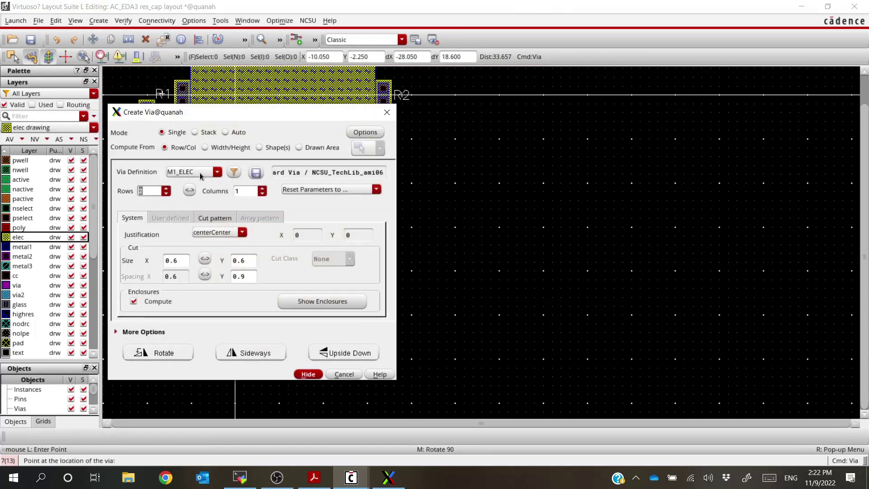
left_click_drag(246, 113, 42, 170)
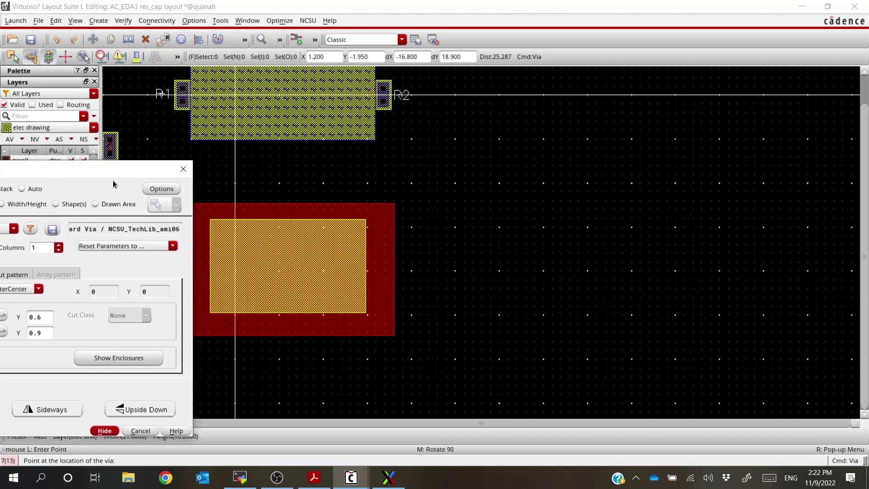
scroll(375, 270, "up", 3, "ctrl")
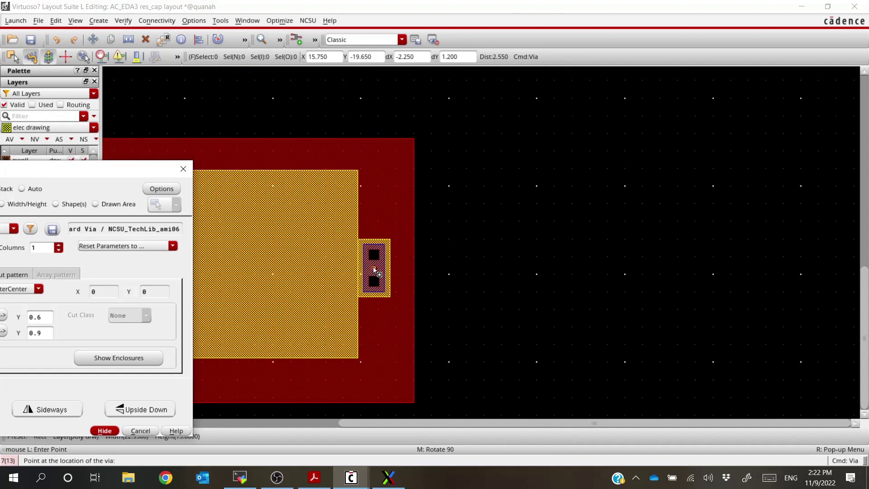
left_click(375, 270)
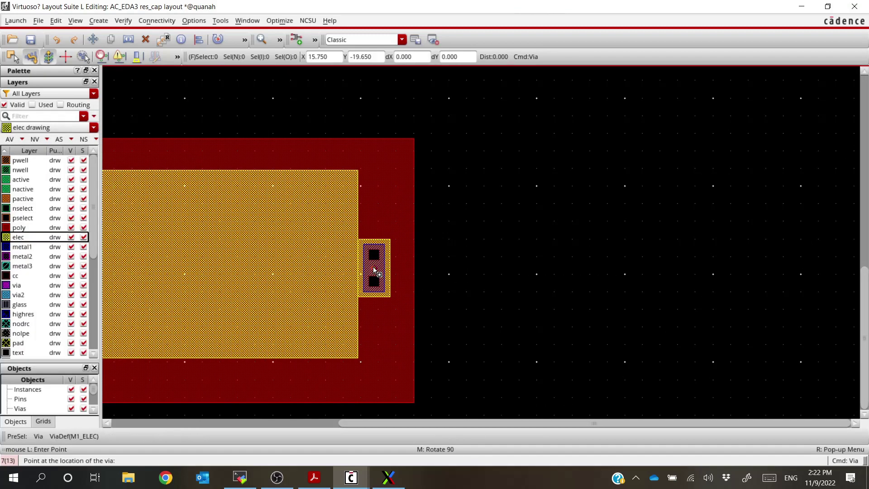
key("Escape")
scroll(449, 274, "down", 2, "ctrl")
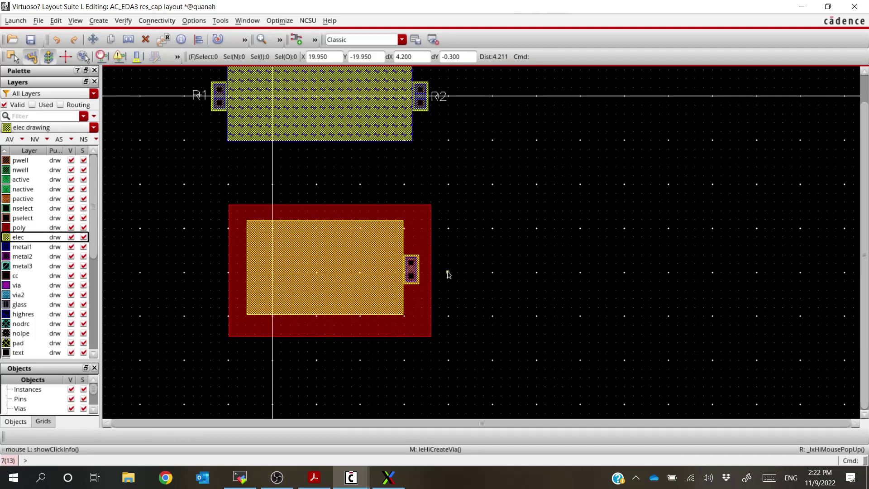
Place a two-row, one-column M1_POLY via against the left edge of the capacitor's poly plate.
scroll(303, 296, "up", 1, "ctrl")
left_click(100, 21)
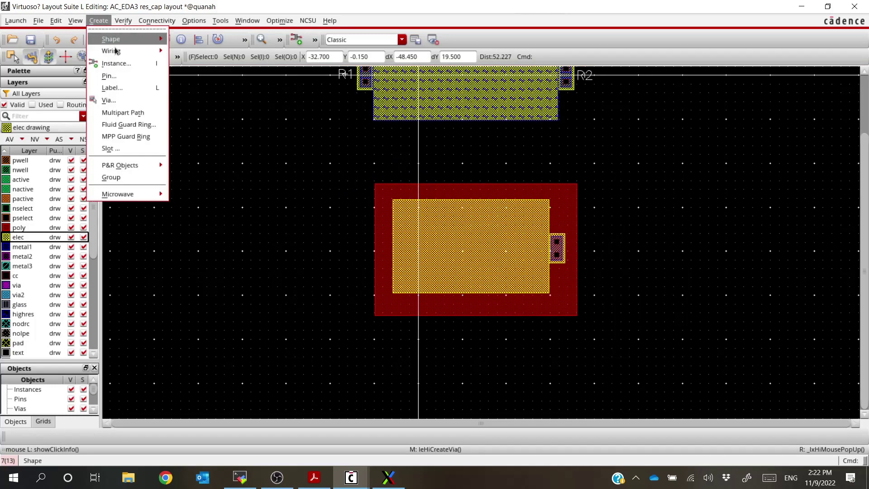
left_click(114, 101)
left_click(116, 85)
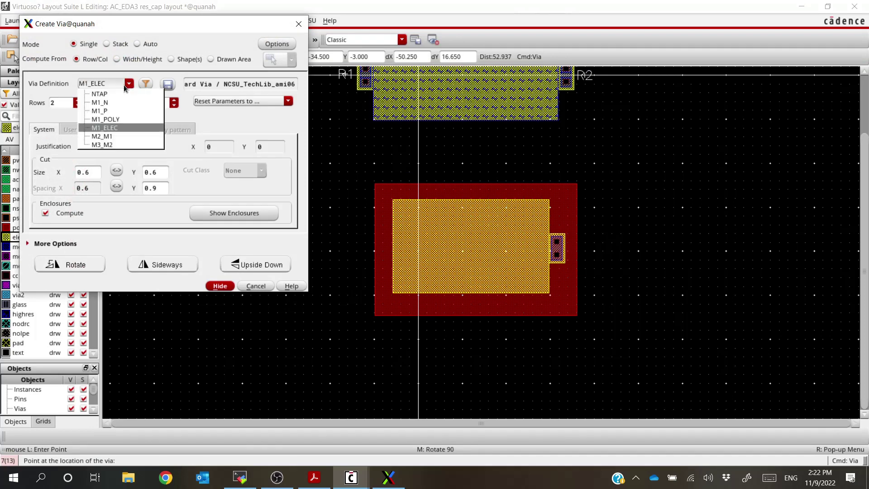
left_click(118, 117)
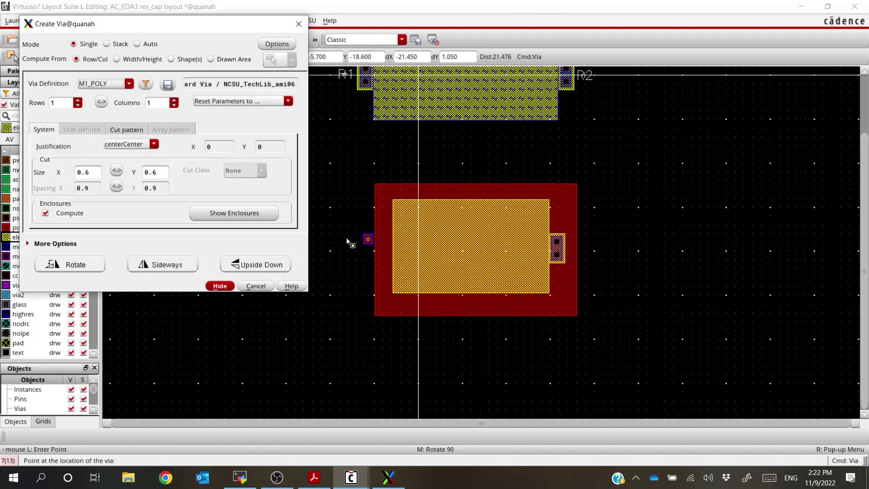
left_click(78, 100)
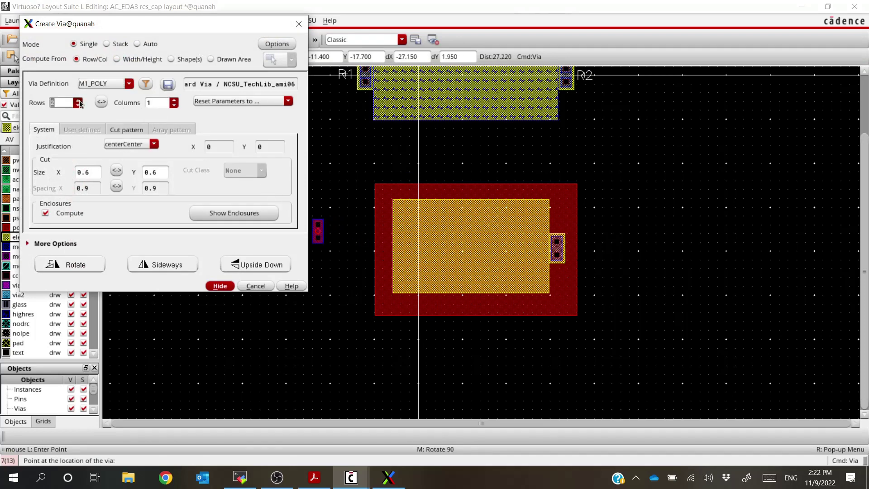
scroll(372, 252, "up", 4, "ctrl")
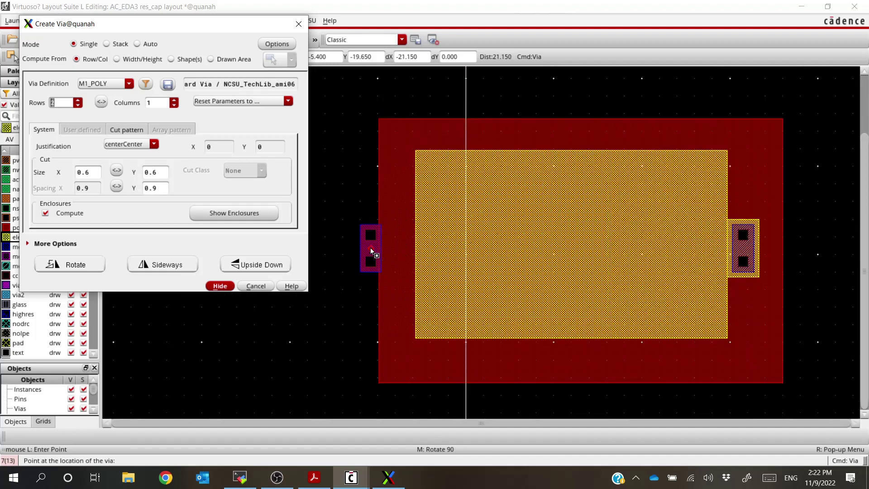
left_click(369, 252)
key("Escape")
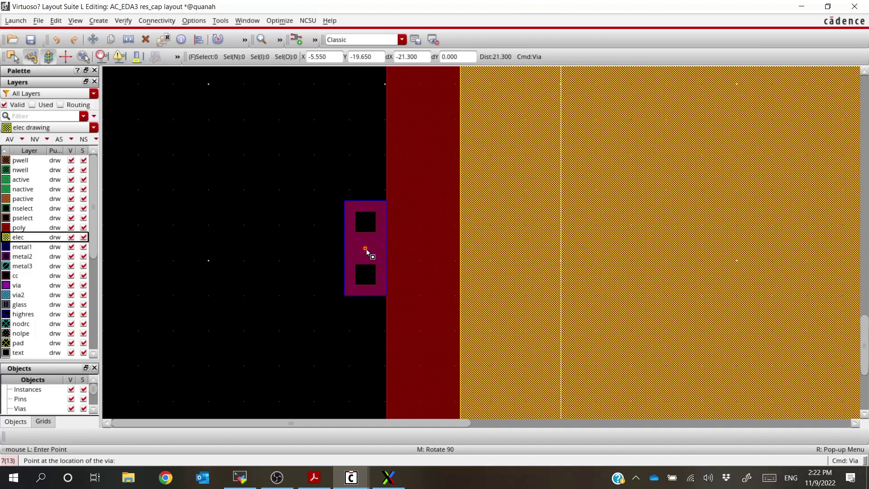
Enter terminal names C1 and C2 for metal1 pins, and place the C1 pin on the M1_POLY via with its label just outside.
left_click(93, 40)
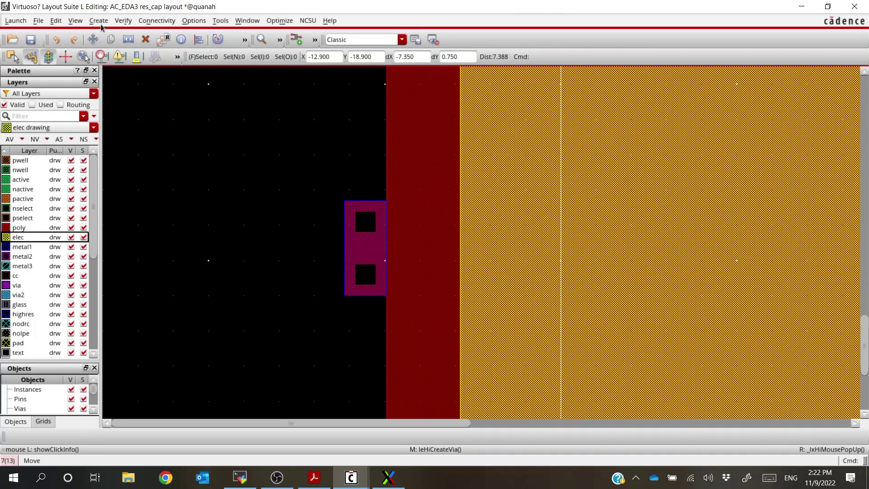
left_click(98, 21)
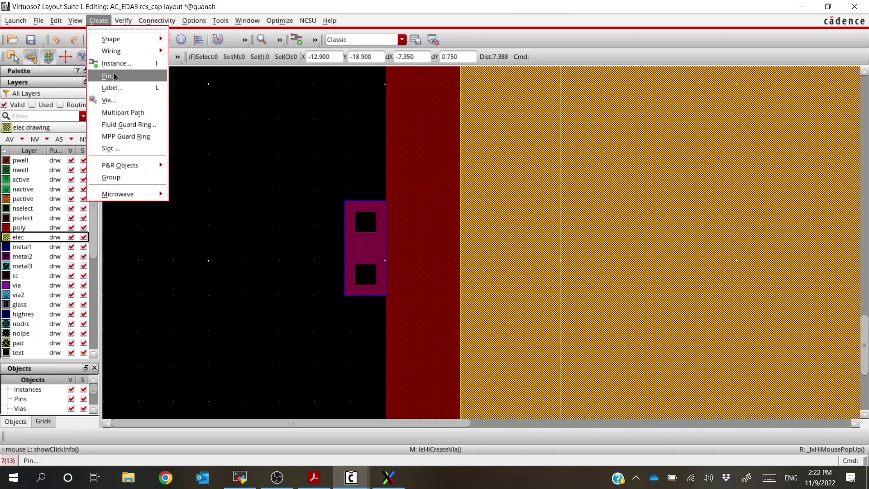
left_click(22, 247)
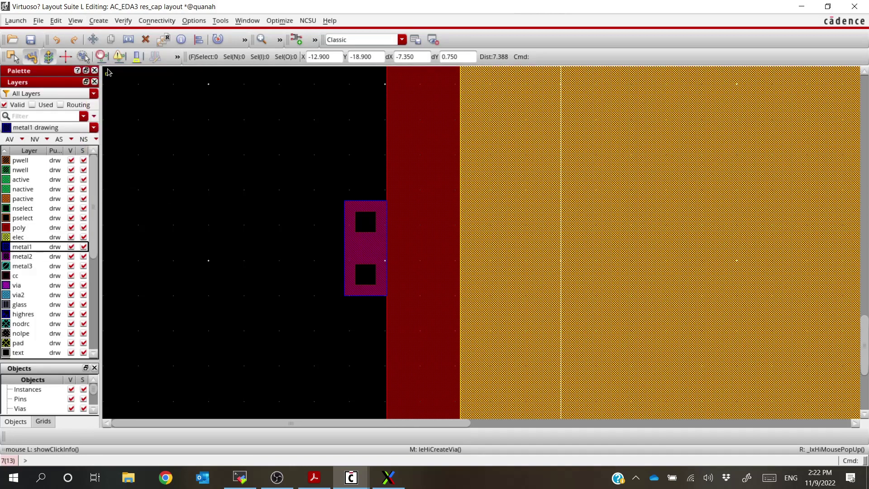
left_click(99, 21)
left_click(112, 78)
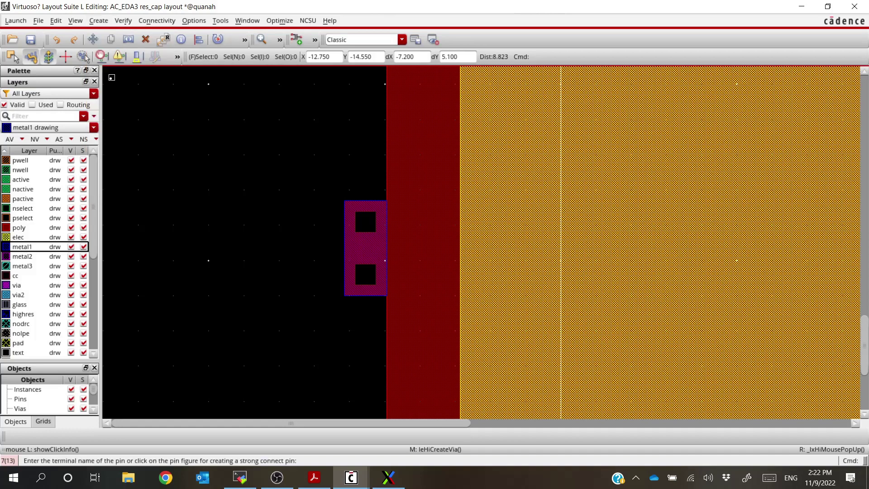
type("C1 C2")
key("Return")
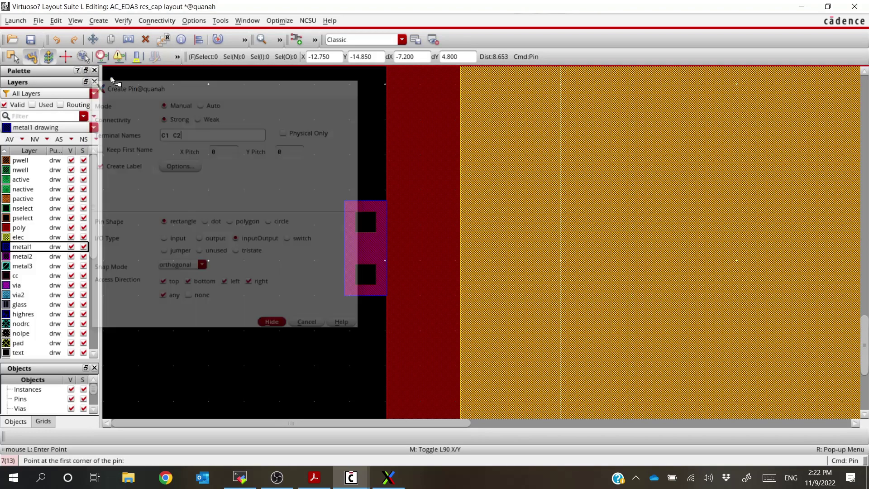
left_click(344, 239)
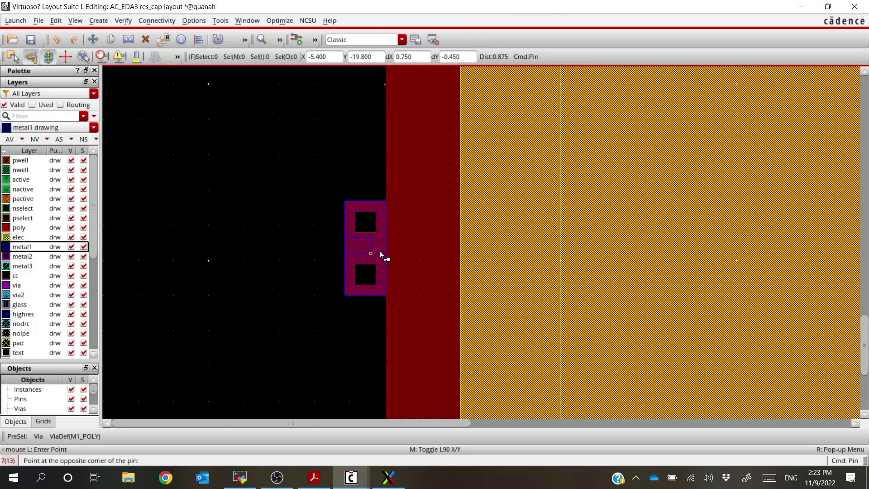
left_click(385, 261)
scroll(318, 259, "down", 1, "ctrl")
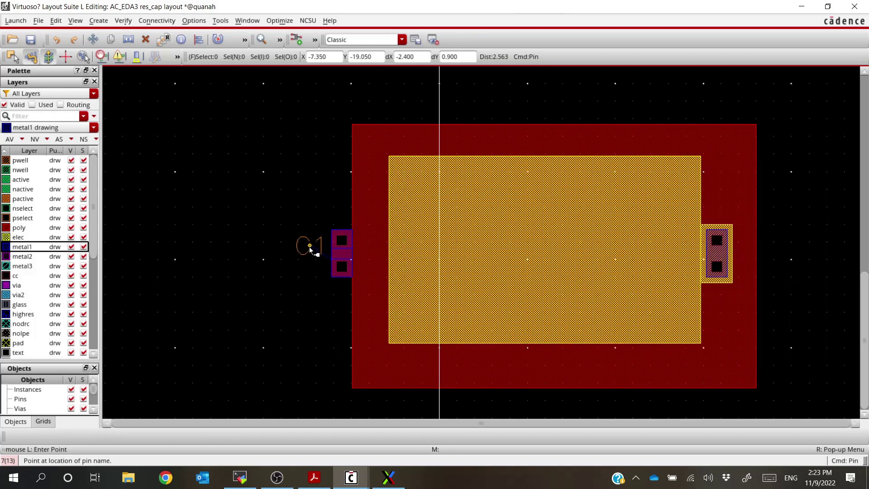
left_click(311, 253)
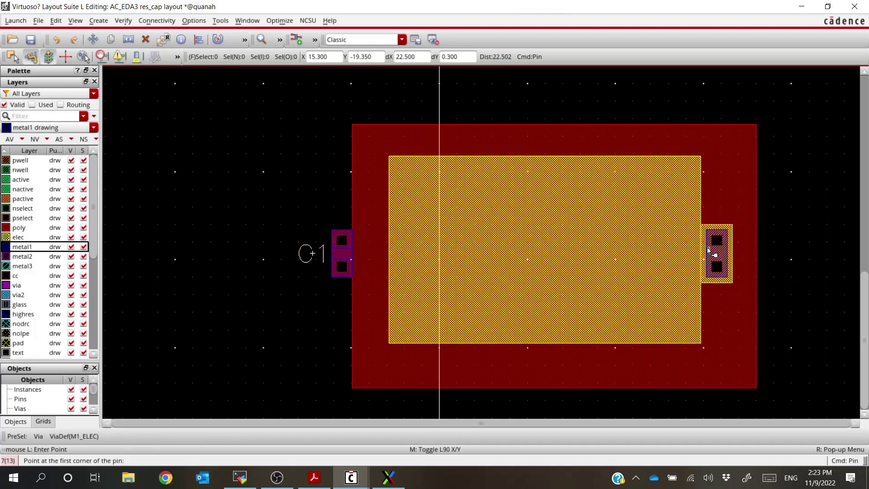
Place the C2 pin on the M1_ELEC via and set its label just outside the via.
left_click(708, 250)
left_click(731, 261)
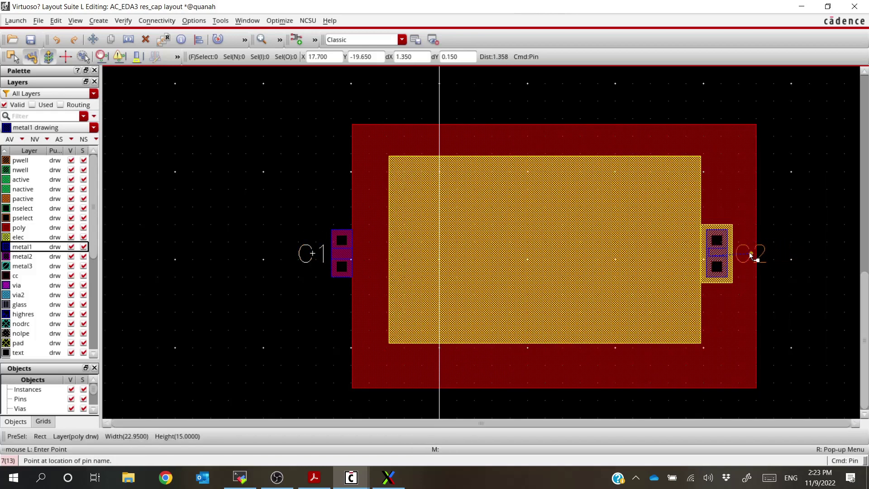
left_click(748, 253)
key("Escape")
Run the DRC on the layout with both pins placed.
key("i")
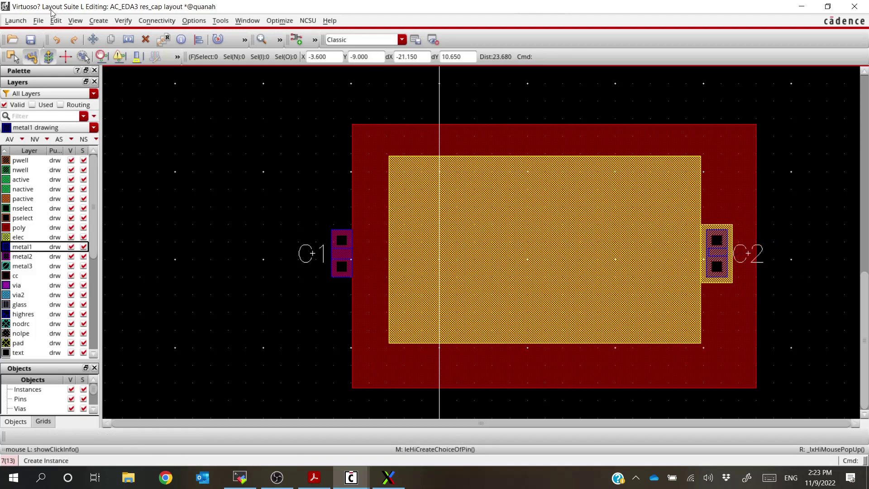
left_click(124, 20)
left_click(131, 38)
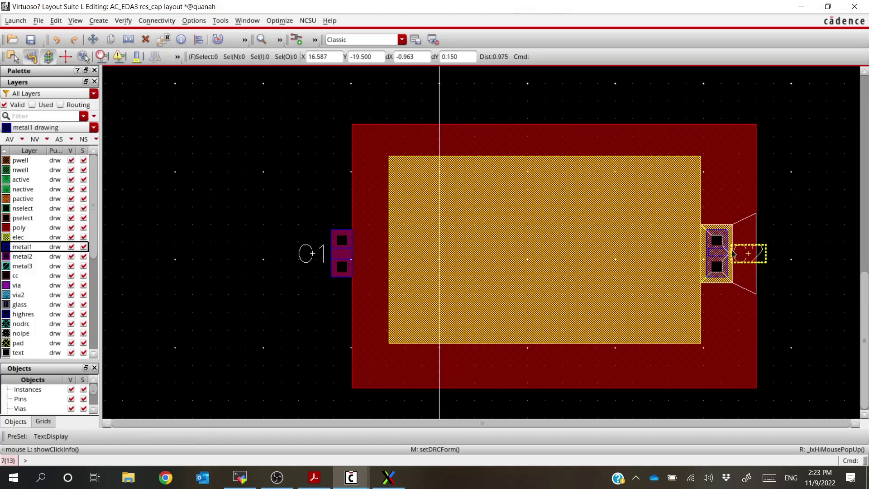
left_click(756, 196)
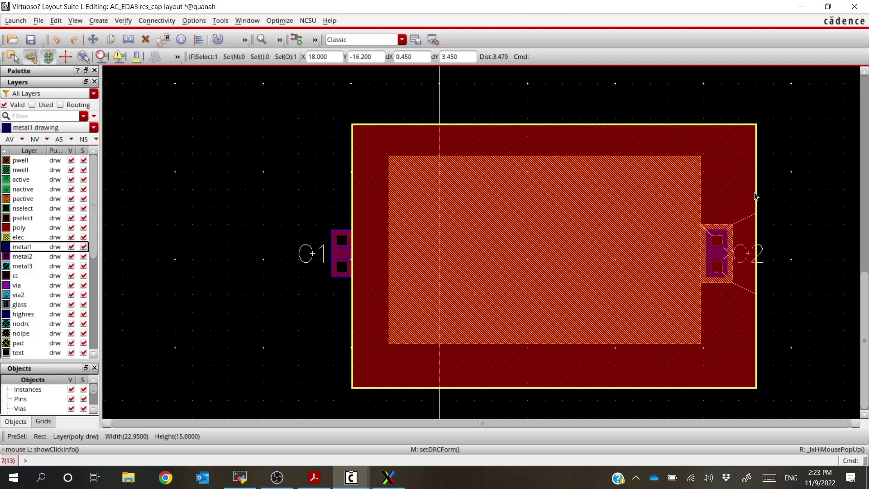
key("s")
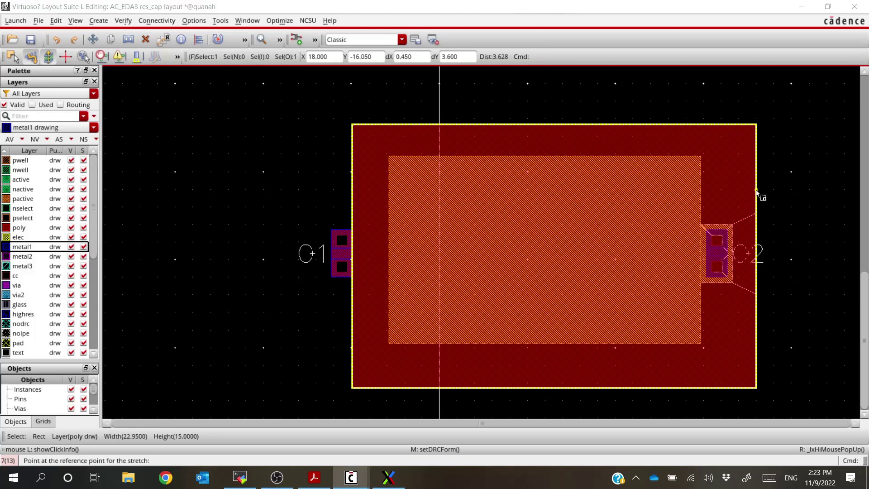
left_click(754, 199)
key("Escape")
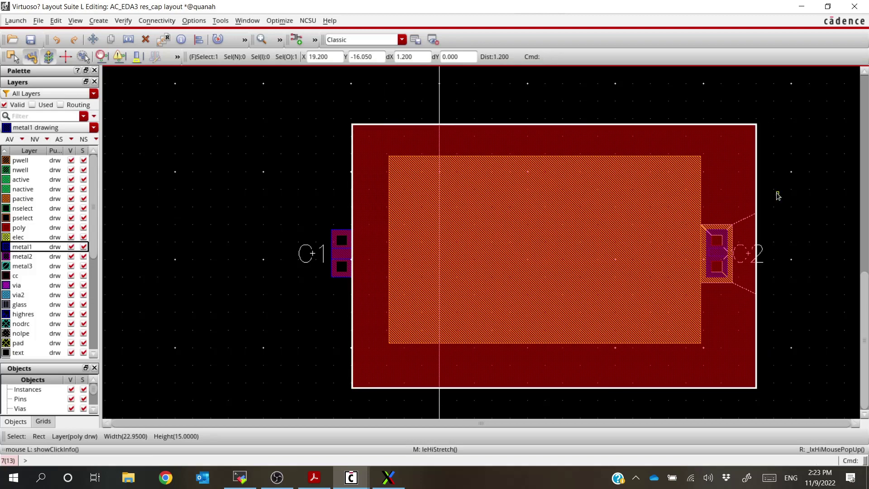
left_click(777, 195)
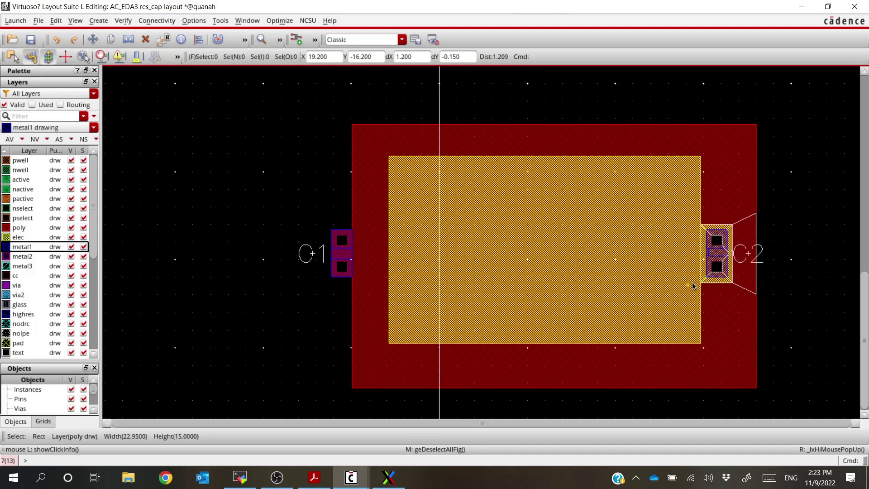
Stretch the poly plate's right edge outward about 1.5 to widen its enclosure around the M1_ELEC via.
key("s")
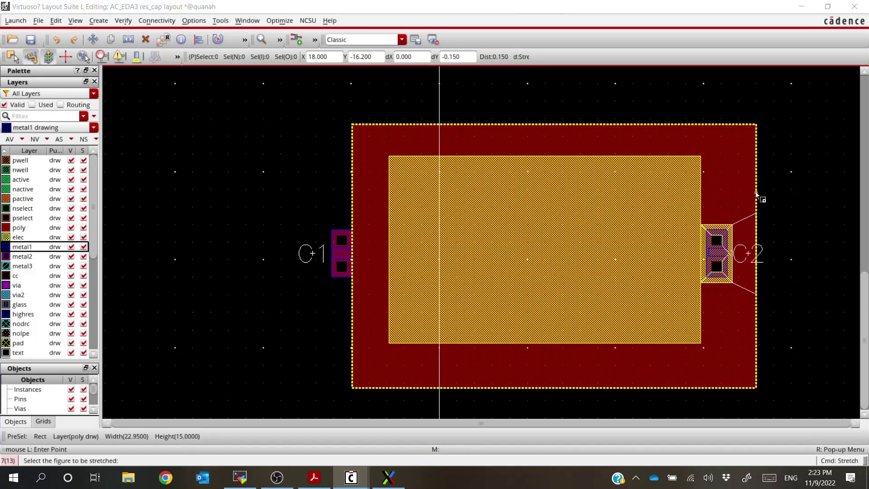
left_click(758, 189)
left_click(781, 186)
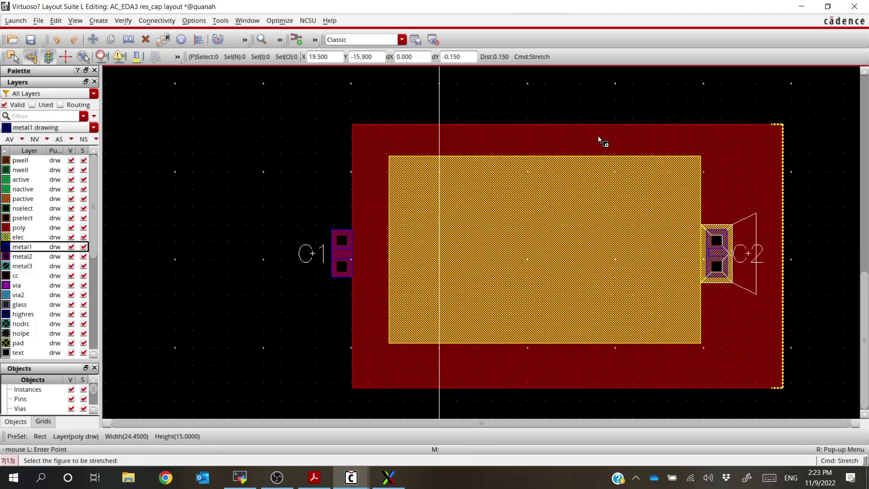
Rerun the DRC with the widened poly plate, and inspect the error markers and the violated rules in the log.
left_click(119, 22)
left_click(131, 39)
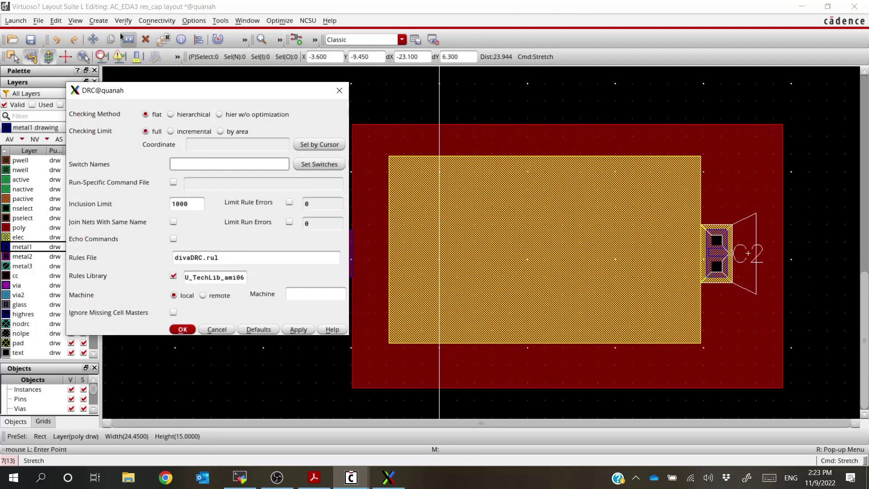
left_click(217, 330)
scroll(716, 236, "up", 4, "ctrl")
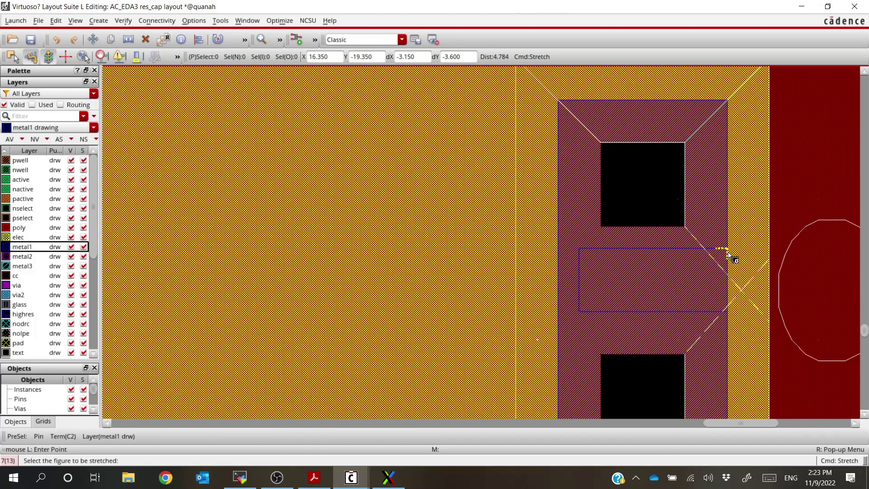
scroll(724, 285, "down", 5, "ctrl")
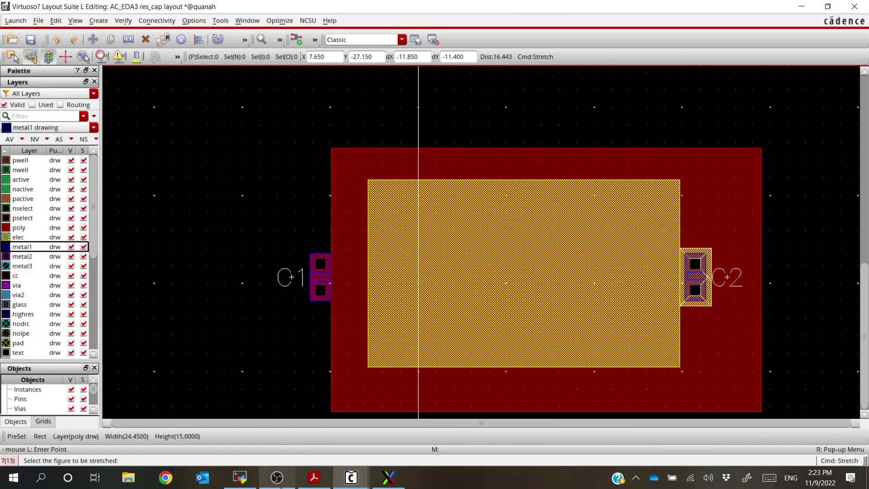
mouse_move(351, 478)
left_click(87, 436)
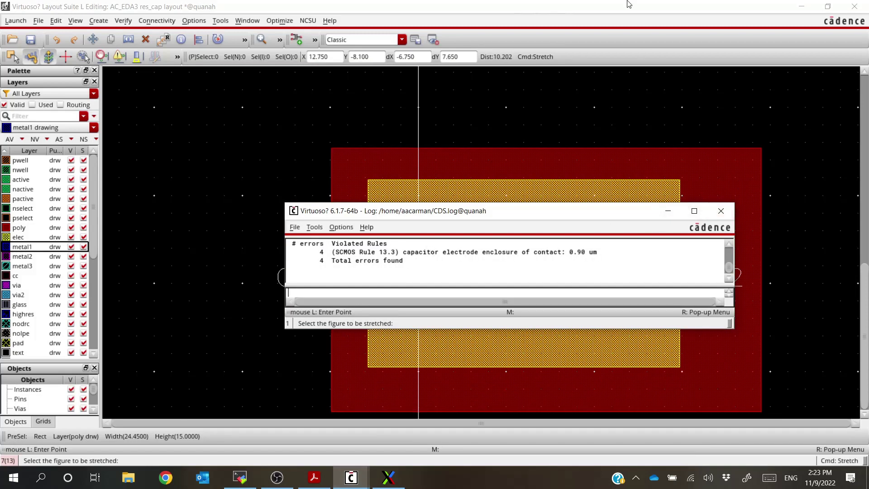
left_click(743, 315)
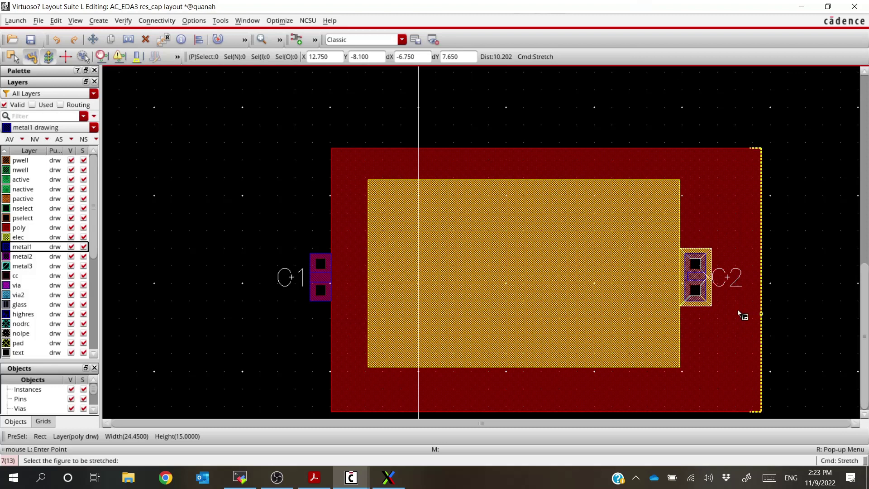
Move the M1_ELEC via and the C2 pin about 1.8 inward so they sit inside the elec plate's right edge.
key("m")
left_click(708, 265)
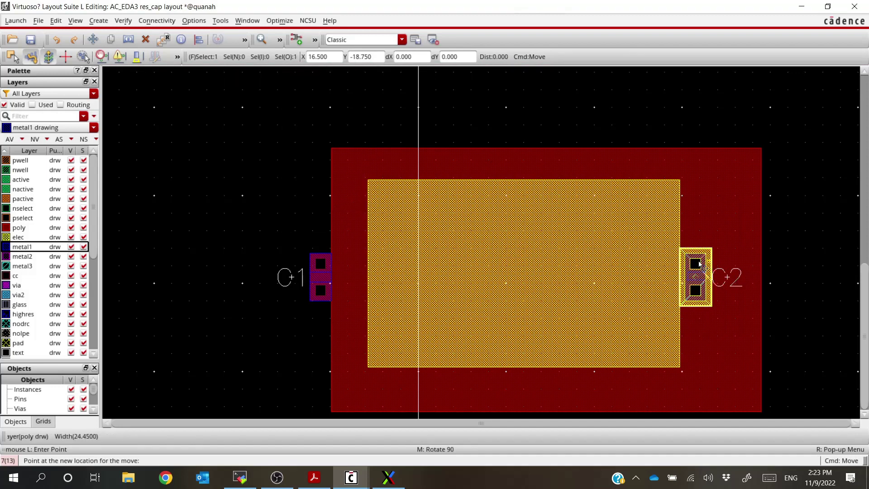
key("Escape")
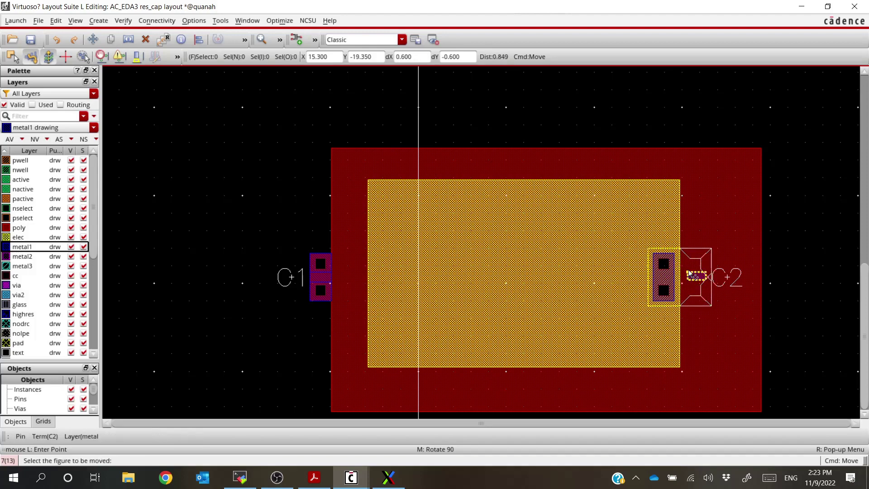
left_click(693, 277)
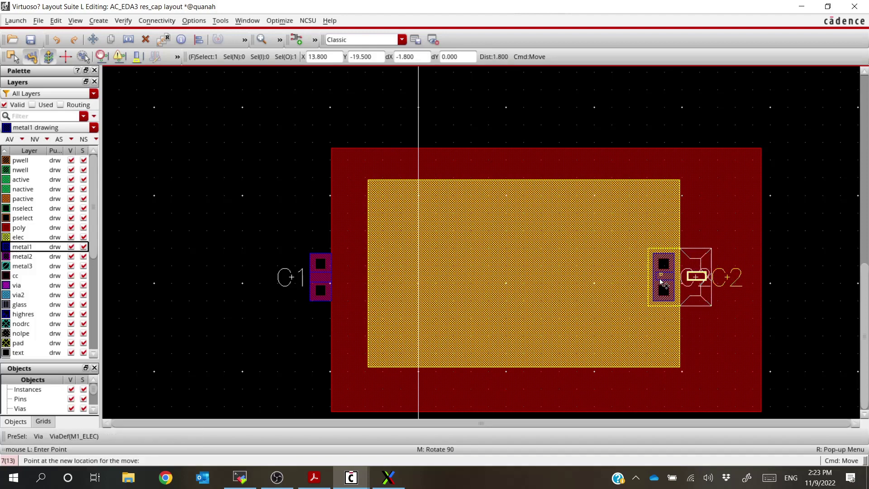
left_click(659, 278)
scroll(660, 279, "up", 5)
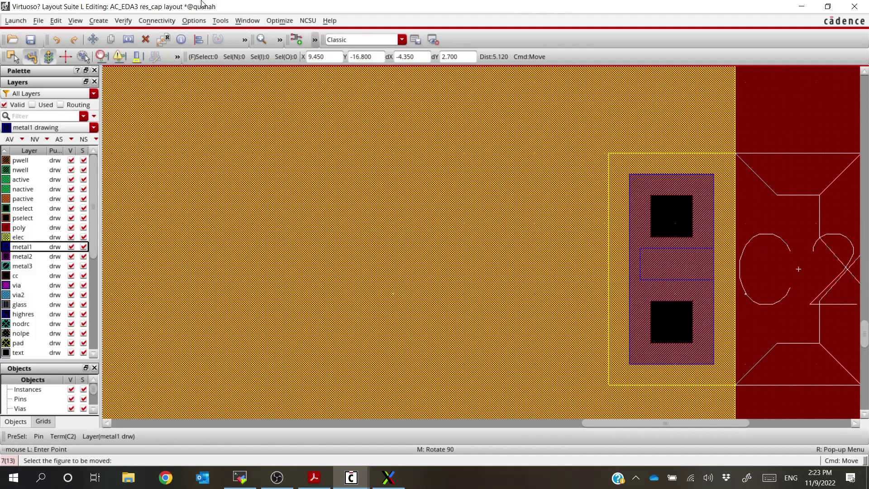
Rerun the DRC with the M1_ELEC via inside the elec plate.
left_click(119, 21)
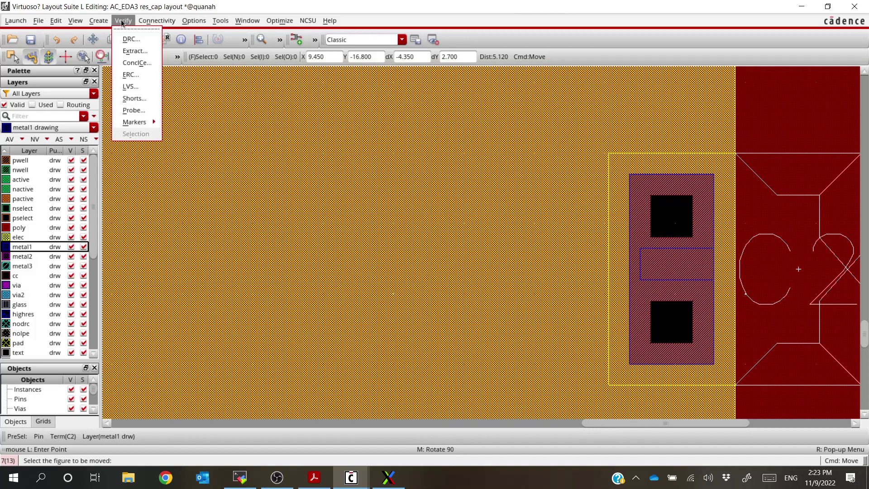
left_click(130, 37)
key("Return")
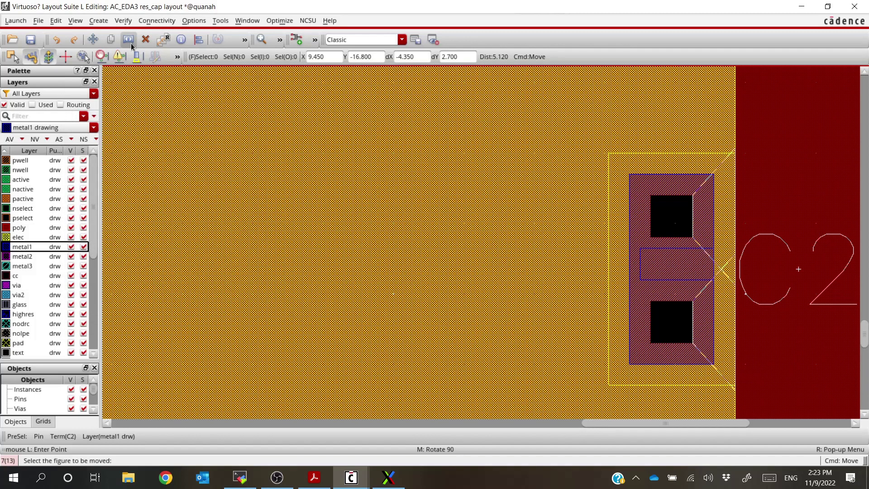
Move the M1_ELEC via together with the C2 pin about 1.05 farther inward from the elec plate's right edge.
scroll(705, 272, "down", 2)
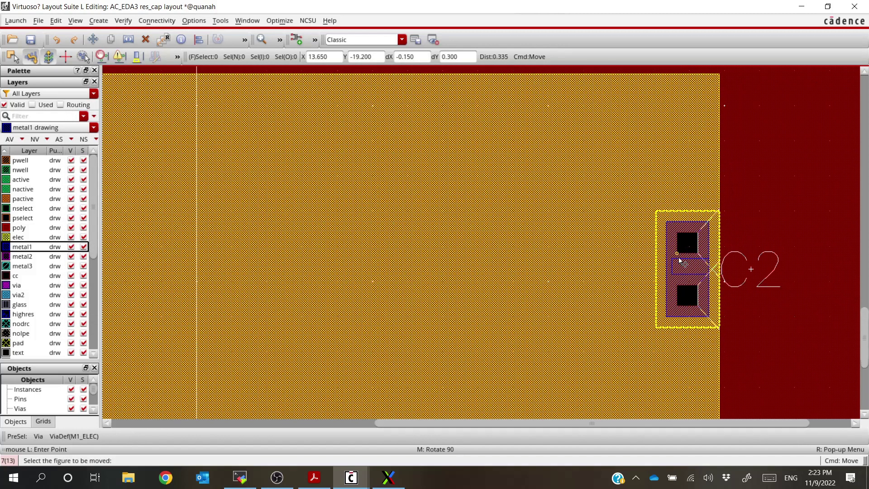
left_click(683, 262)
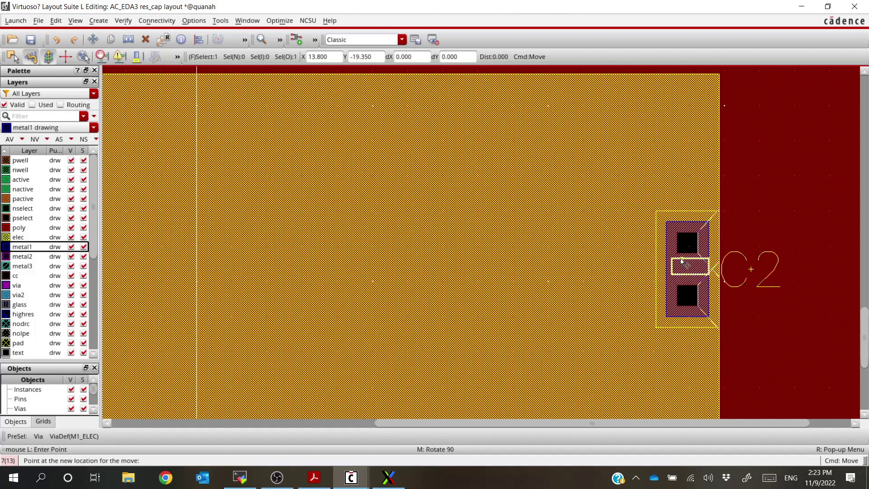
left_click(679, 242)
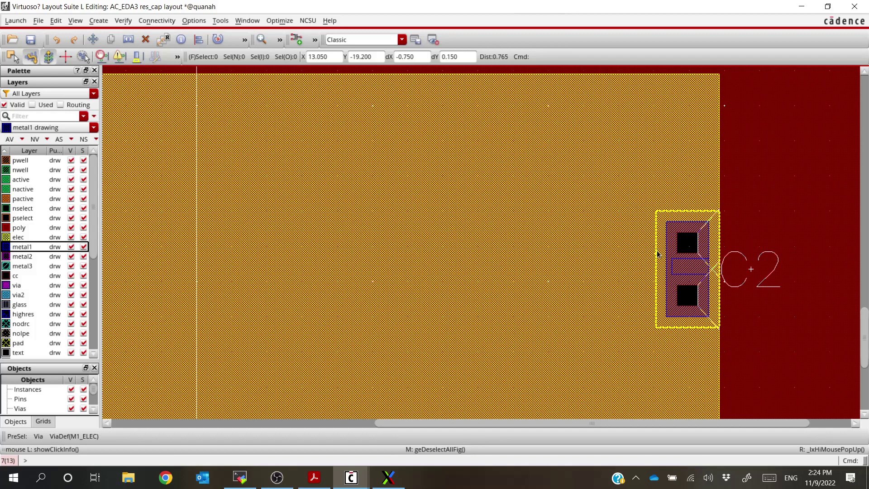
left_click(684, 267)
key("m")
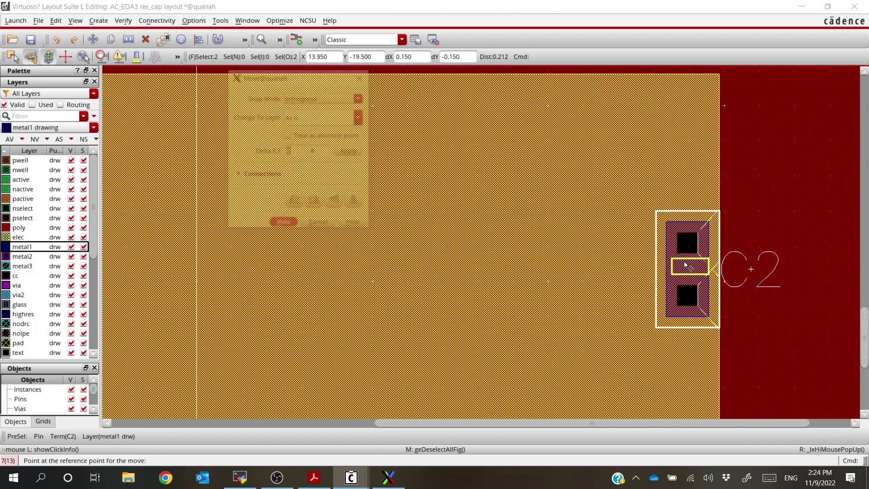
left_click(686, 266)
left_click(651, 267)
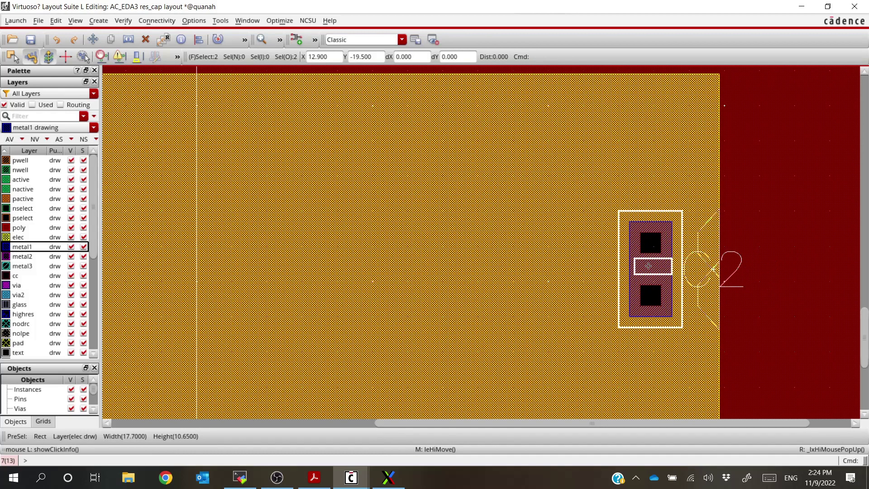
Rerun the DRC on the res_cap layout and check the rule violation summary in the log.
left_click(128, 25)
left_click(131, 38)
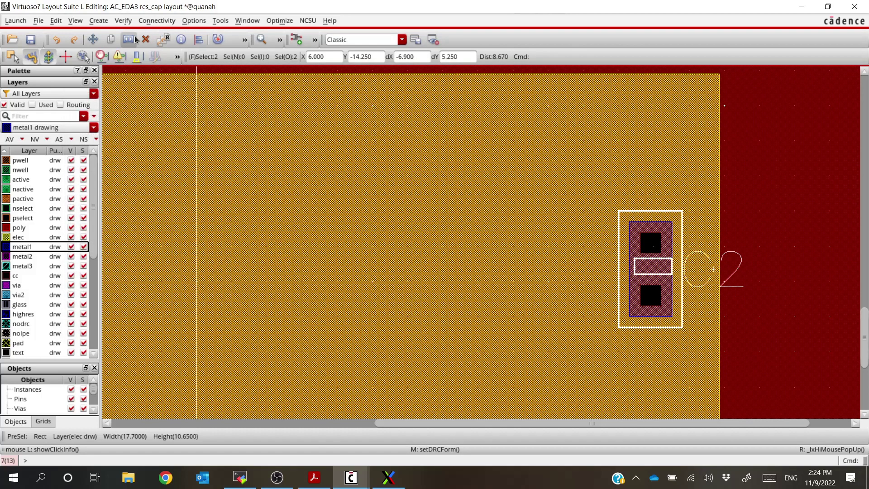
left_click(351, 478)
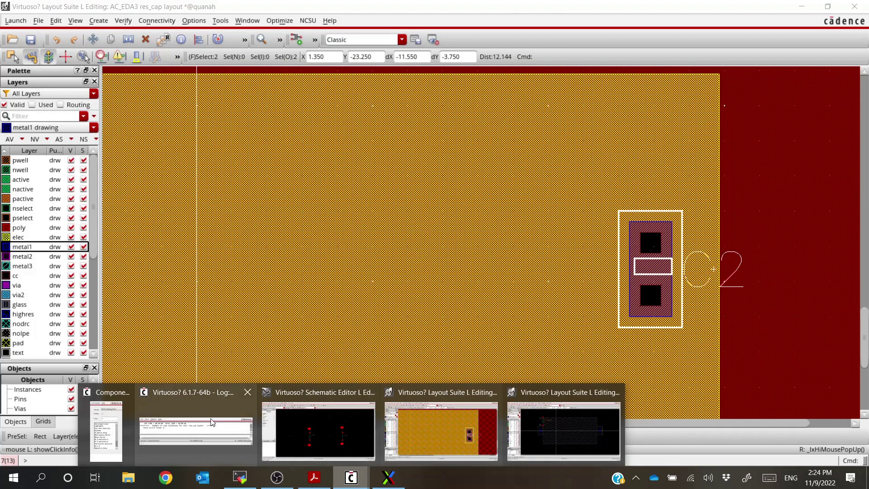
left_click(211, 423)
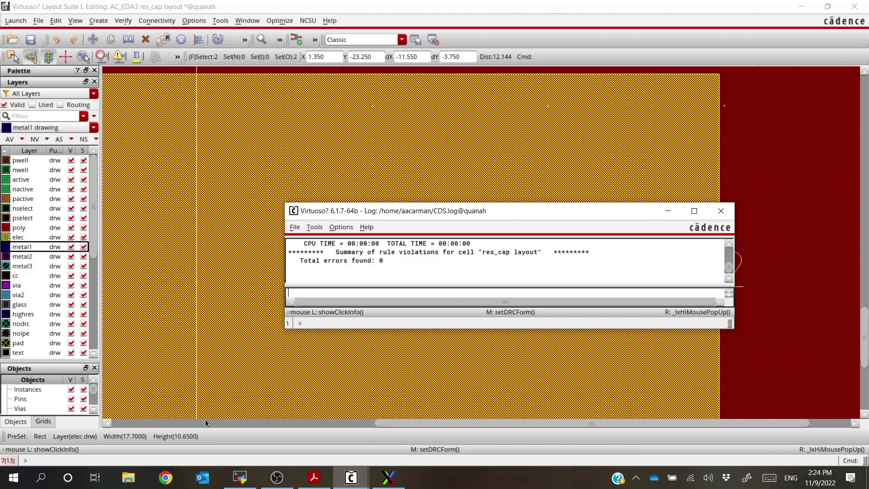
left_click(668, 211)
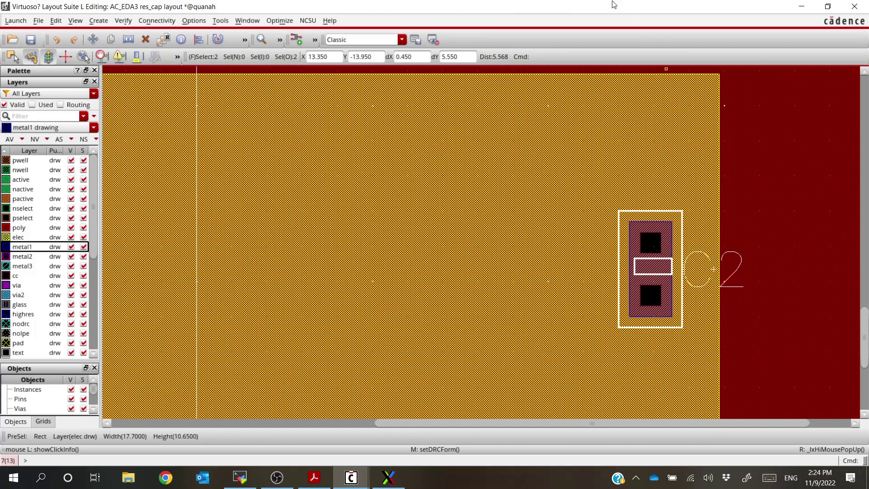
Extract the res_cap layout using the flat method and the divaEXT.rul rules file.
scroll(600, 155, "down", 1, "ctrl")
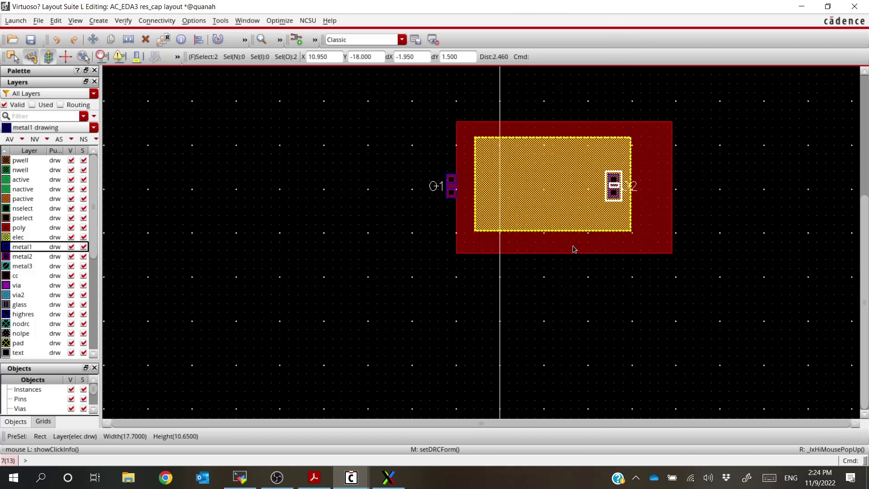
scroll(597, 314, "down", 1, "ctrl")
scroll(605, 246, "up", 1, "ctrl")
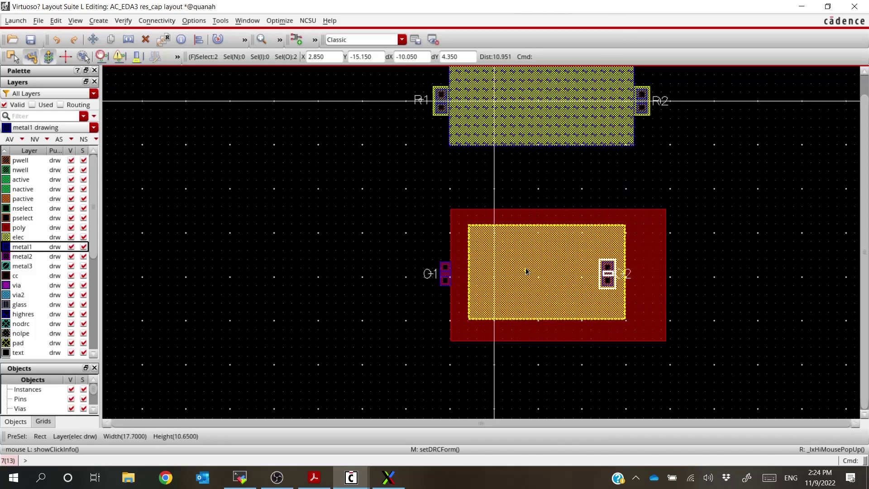
left_click(126, 21)
left_click(135, 51)
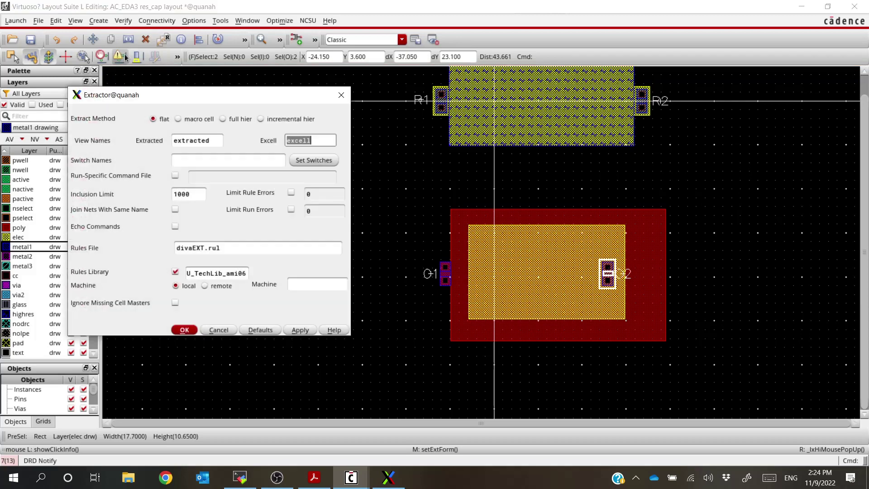
left_click(220, 330)
Examine the extracted view, checking the values and terminals of the extracted capacitor and resistor.
mouse_move(351, 478)
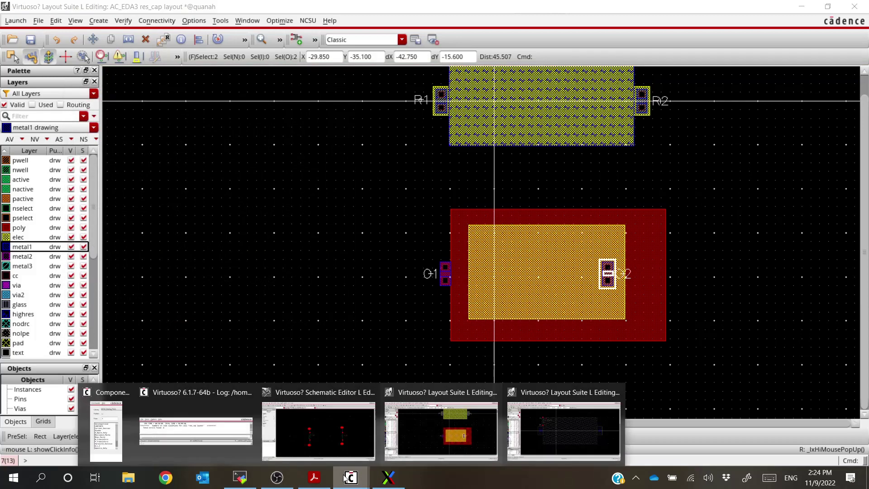
mouse_move(494, 446)
left_click(568, 438)
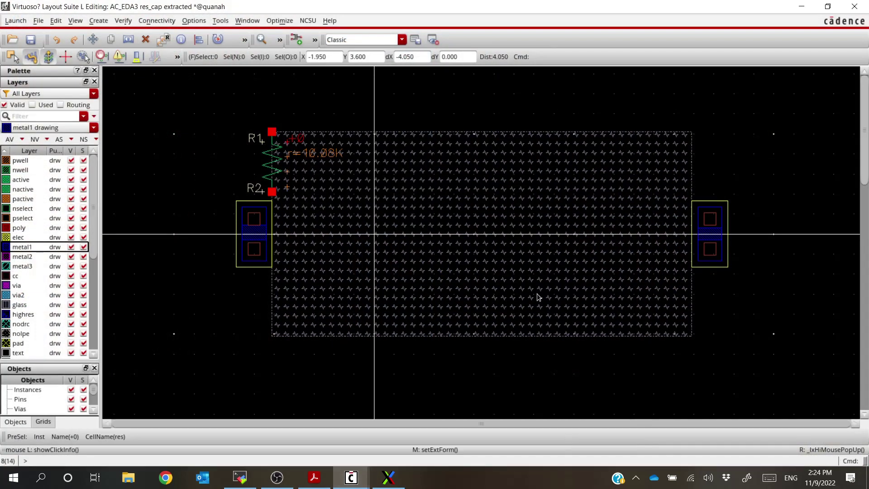
scroll(480, 197, "down", 2, "ctrl")
scroll(417, 314, "up", 4, "ctrl")
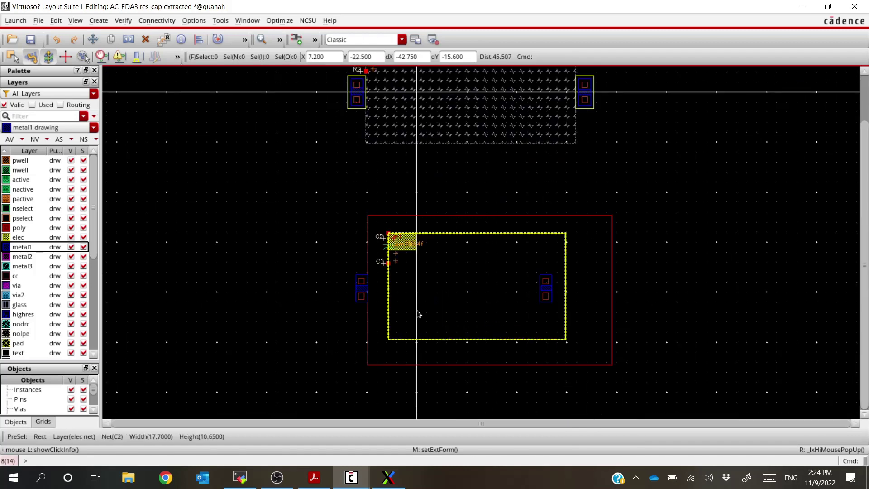
scroll(378, 173, "up", 2, "ctrl")
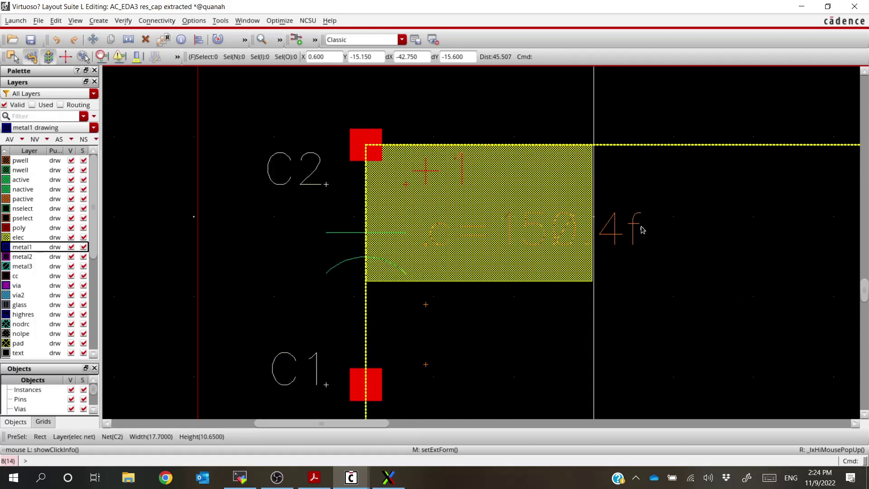
scroll(643, 230, "down", 4, "ctrl")
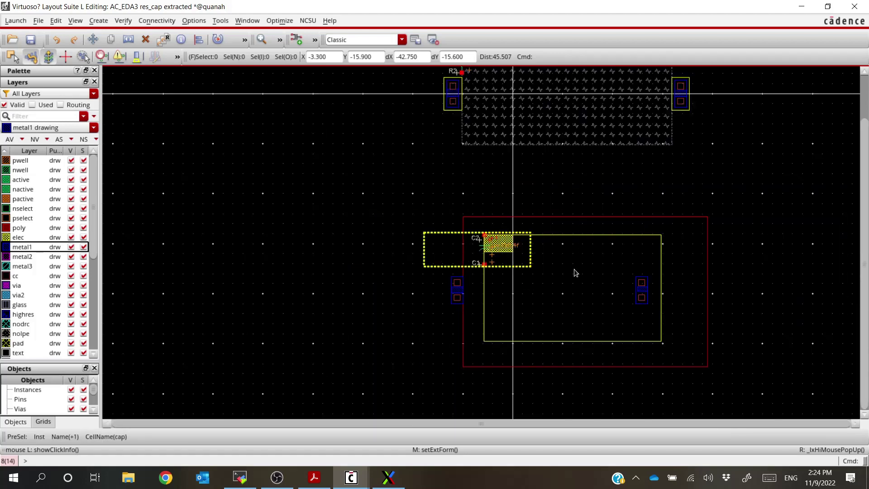
scroll(576, 272, "up", 2, "ctrl")
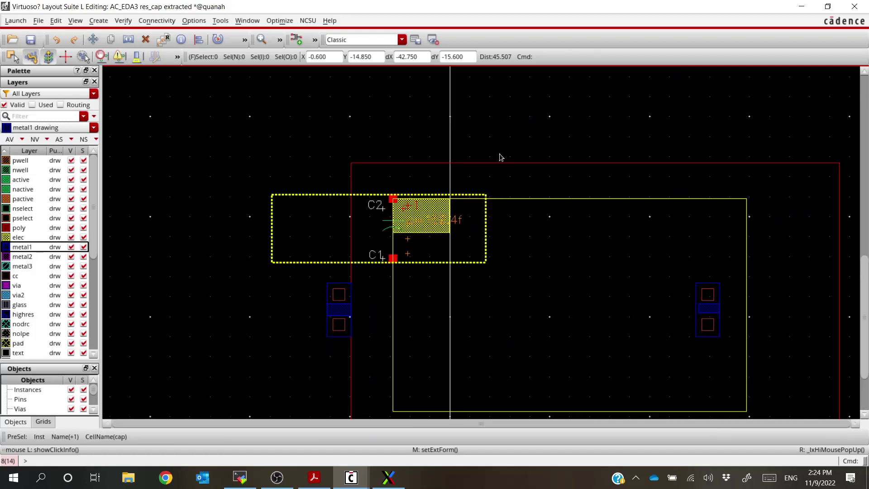
scroll(575, 309, "down", 2, "ctrl")
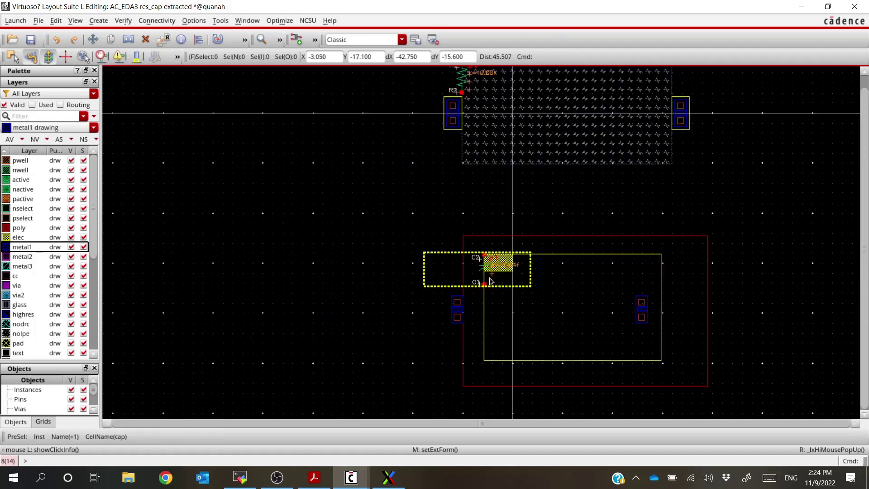
scroll(492, 276, "up", 2, "ctrl")
scroll(485, 260, "down", 2, "ctrl")
scroll(465, 230, "down", 2, "ctrl")
scroll(452, 122, "up", 4, "ctrl")
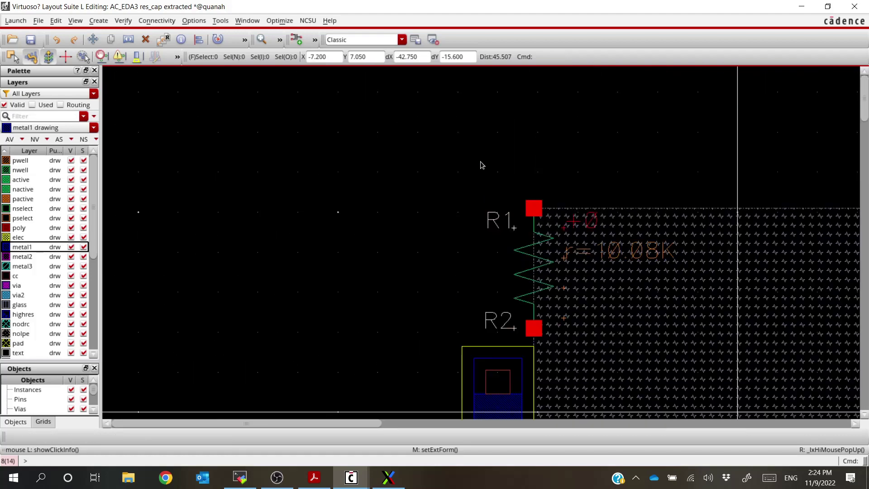
Close the extracted view without saving its changes and run the extraction of the layout again.
left_click(859, 6)
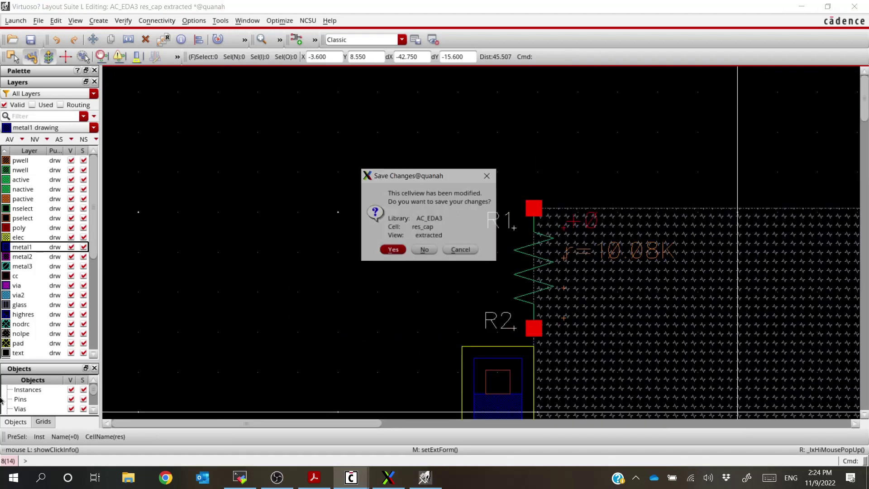
left_click(424, 251)
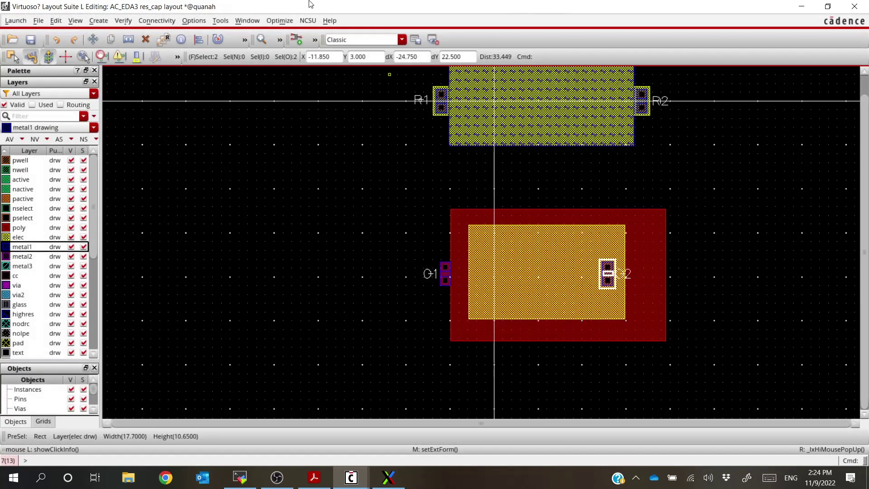
left_click(123, 21)
left_click(136, 51)
key("Return")
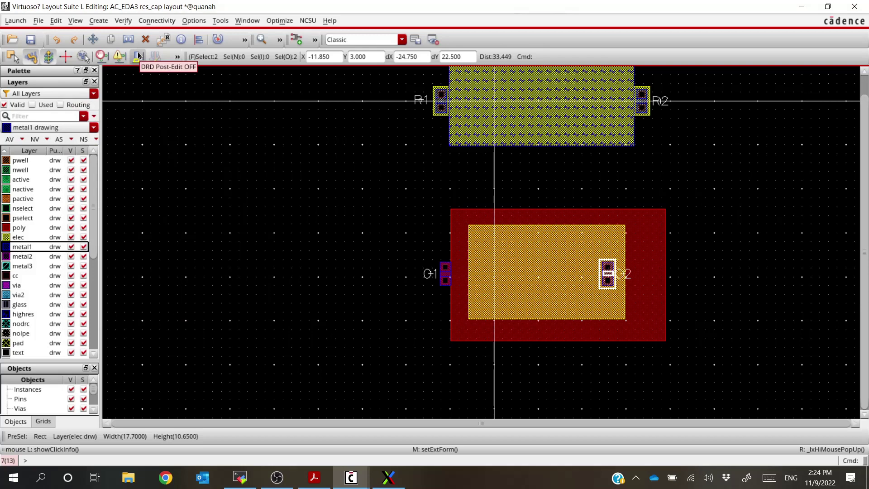
Set up an LVS comparison between the schematic and extracted views of cell res_cap in library AC_EDA3.
left_click(123, 20)
left_click(131, 86)
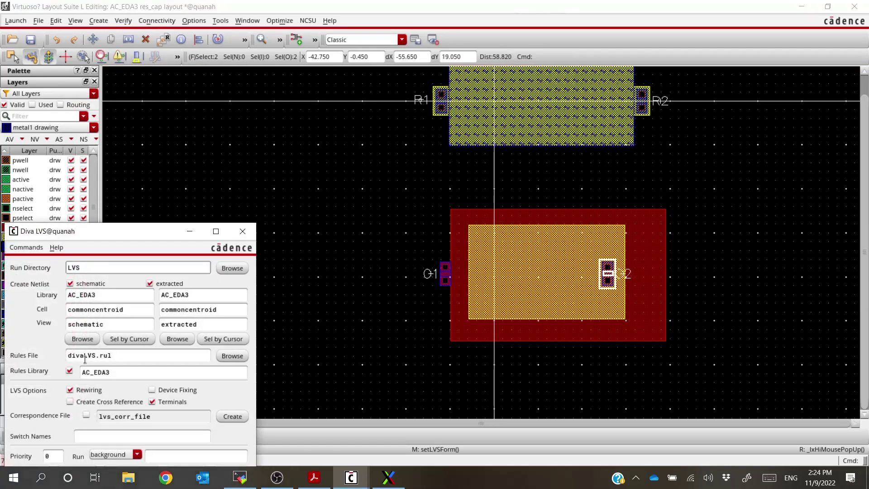
left_click(82, 340)
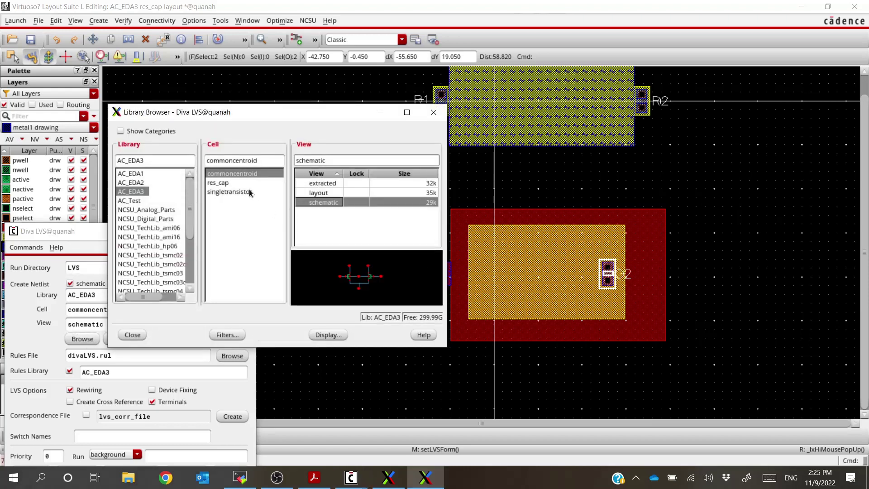
left_click(243, 181)
double_click(325, 202)
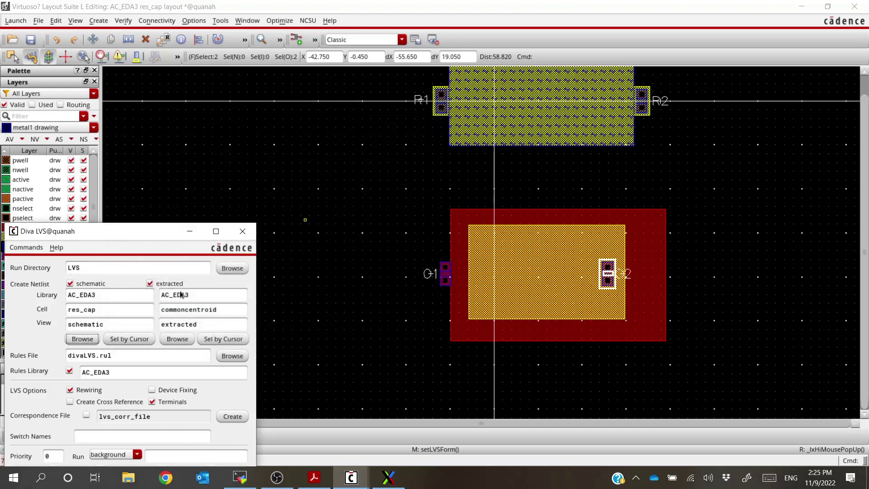
left_click(171, 340)
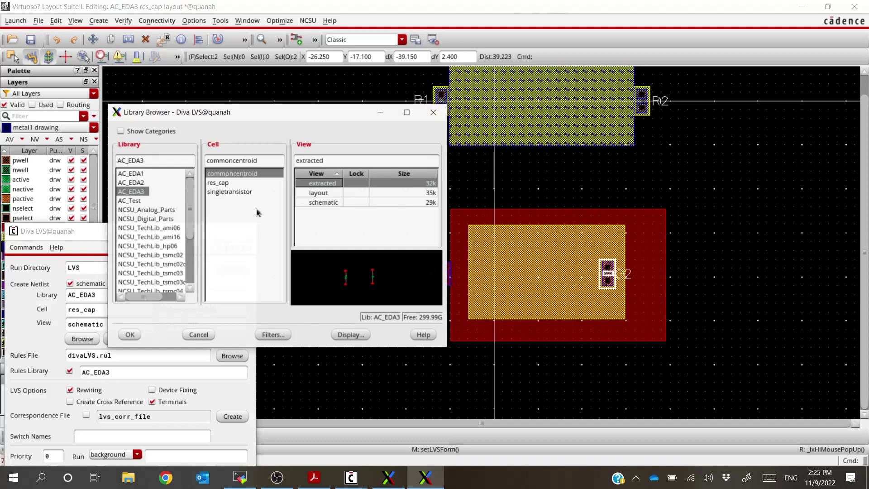
double_click(317, 183)
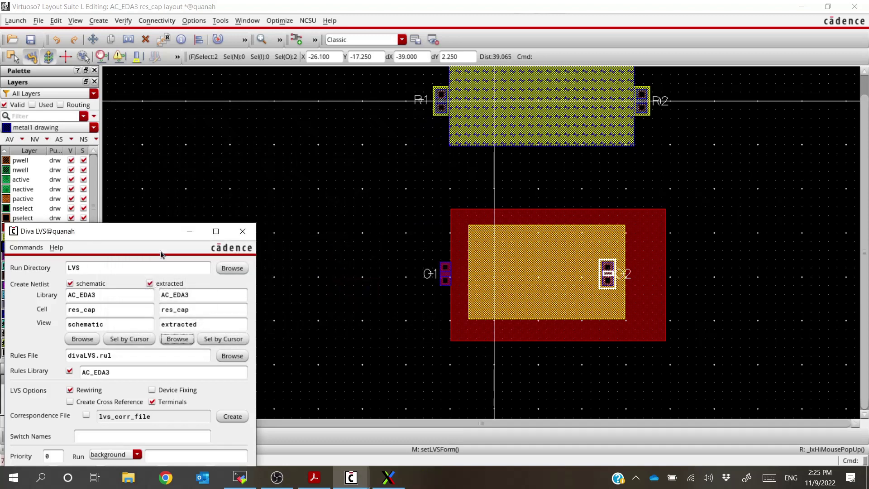
Run the LVS comparison, saving the modified layout first, and dismiss the completion notice.
left_click_drag(160, 231, 201, 69)
left_click(69, 309)
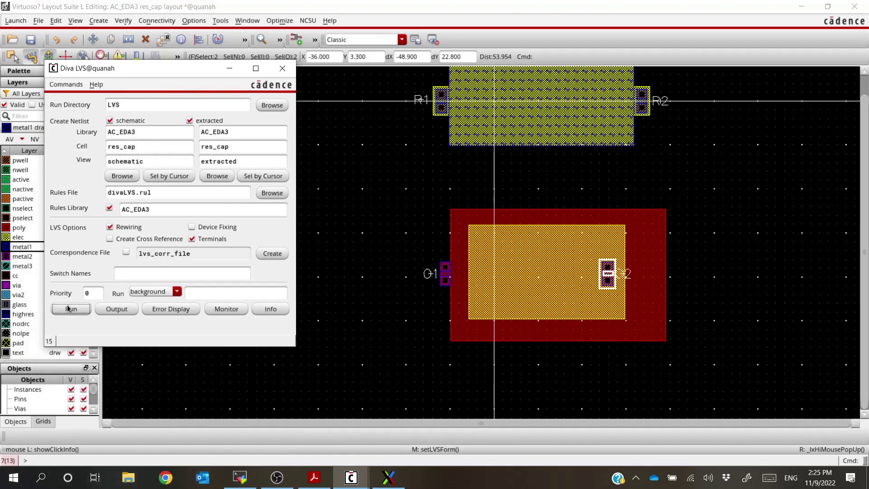
left_click(240, 129)
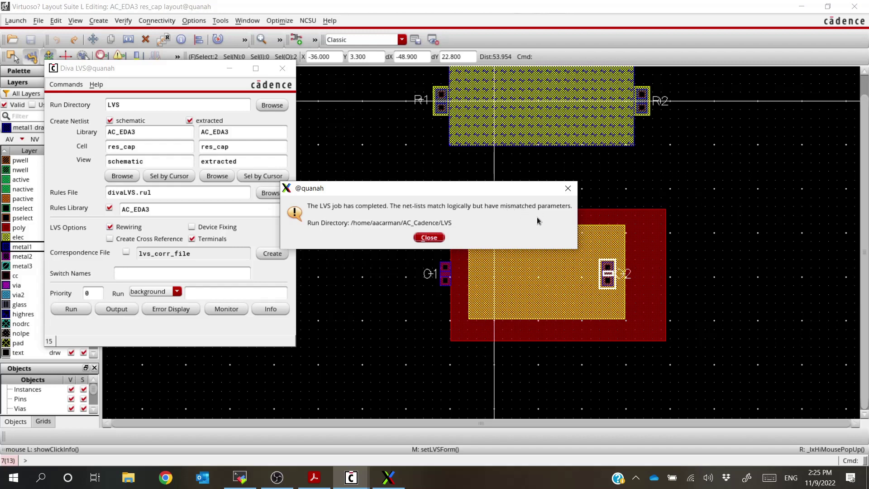
left_click(429, 237)
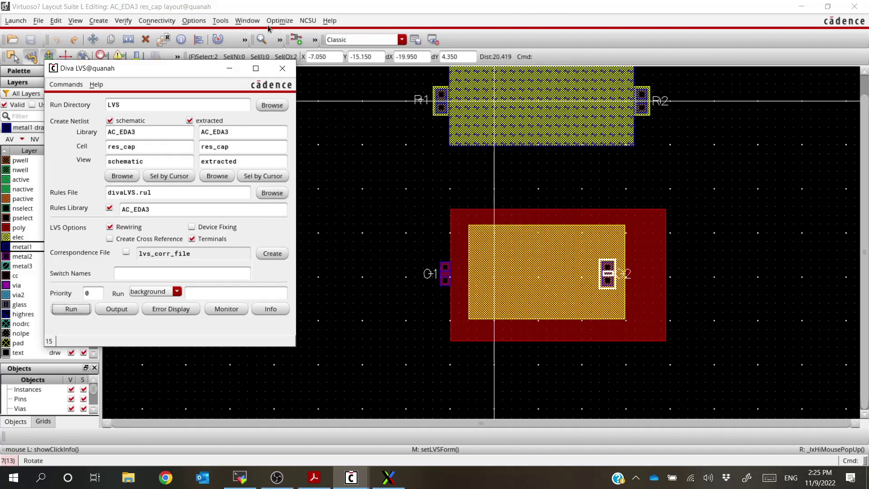
Disable Compare Capacitor Parameters and Compare Resistor Parameters in the LVS rules.
left_click(311, 23)
left_click(323, 51)
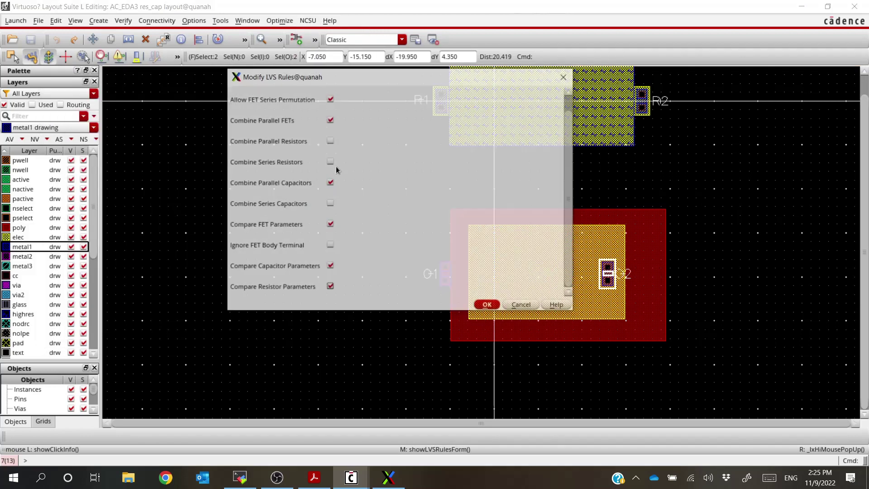
left_click(330, 266)
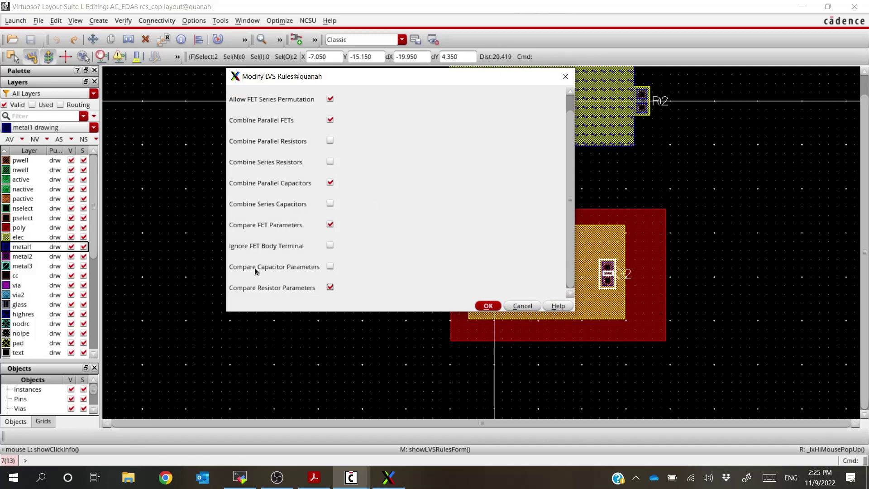
left_click(331, 266)
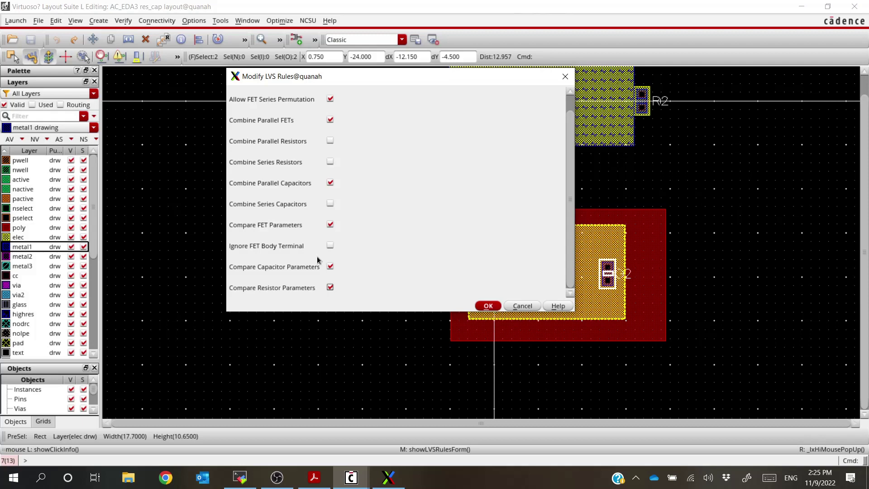
left_click(330, 267)
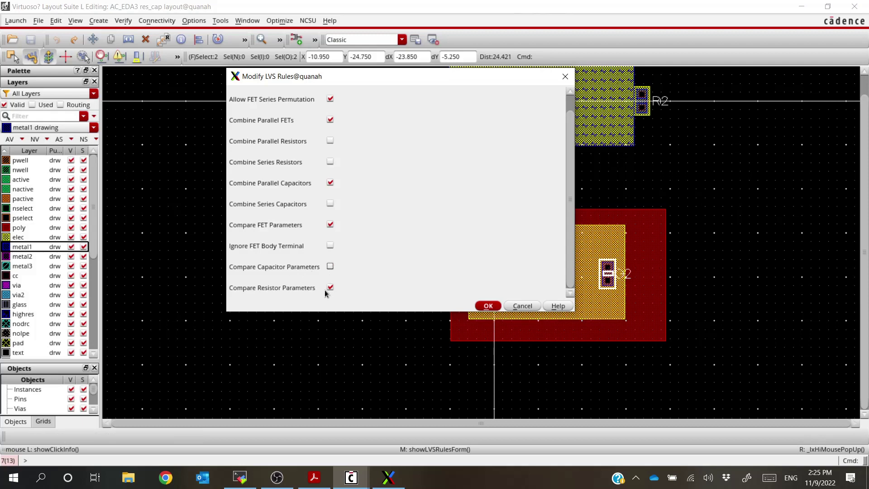
left_click(330, 287)
left_click(488, 306)
Rerun the res_cap LVS comparison with the modified rules and dismiss the completion notice.
mouse_move(351, 478)
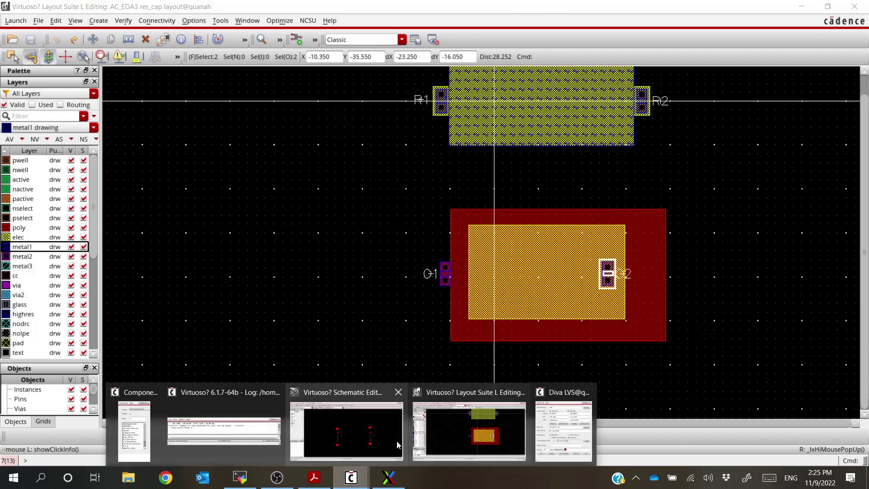
left_click(554, 417)
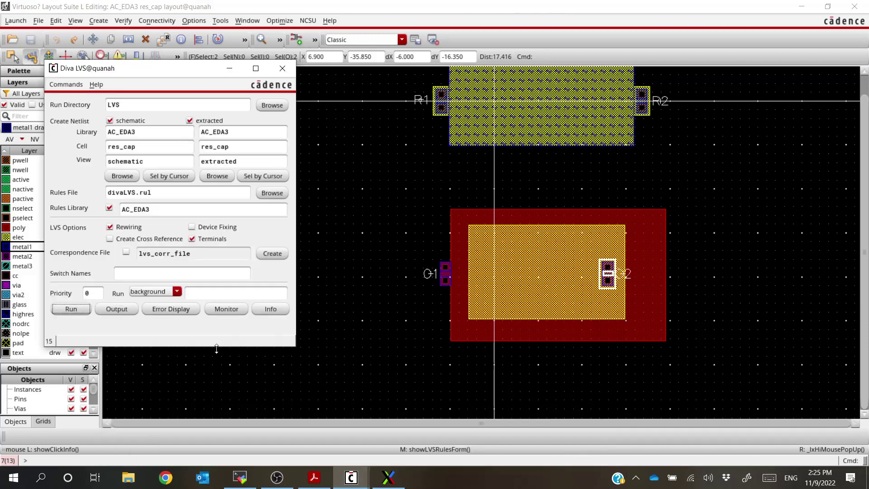
left_click(72, 310)
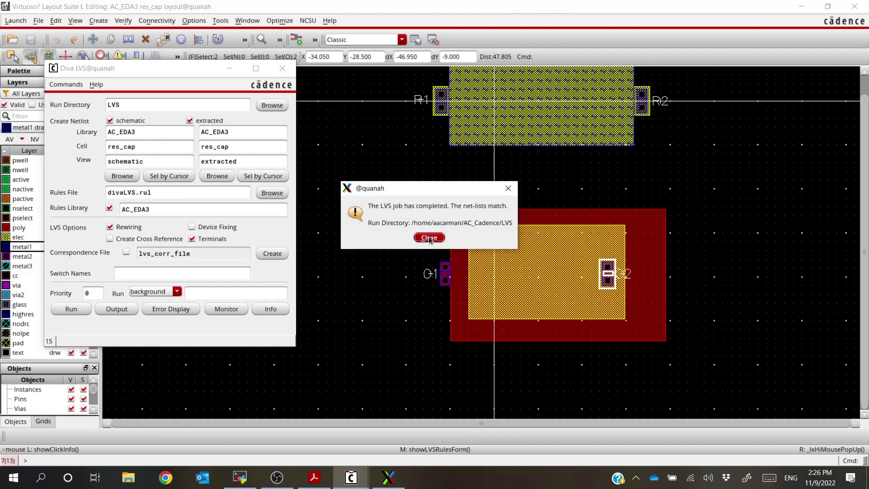
left_click(429, 238)
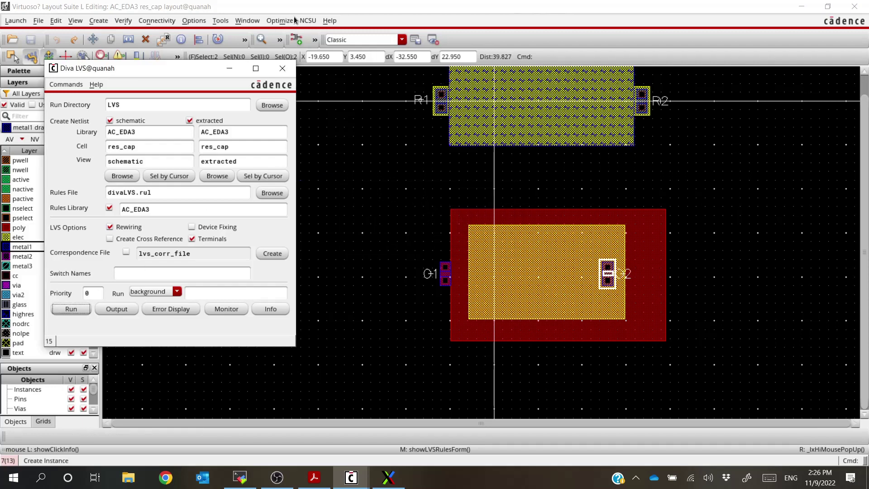
Enable Compare Resistor Parameters and Compare Capacitor Parameters in the LVS rules.
left_click(307, 20)
left_click(328, 52)
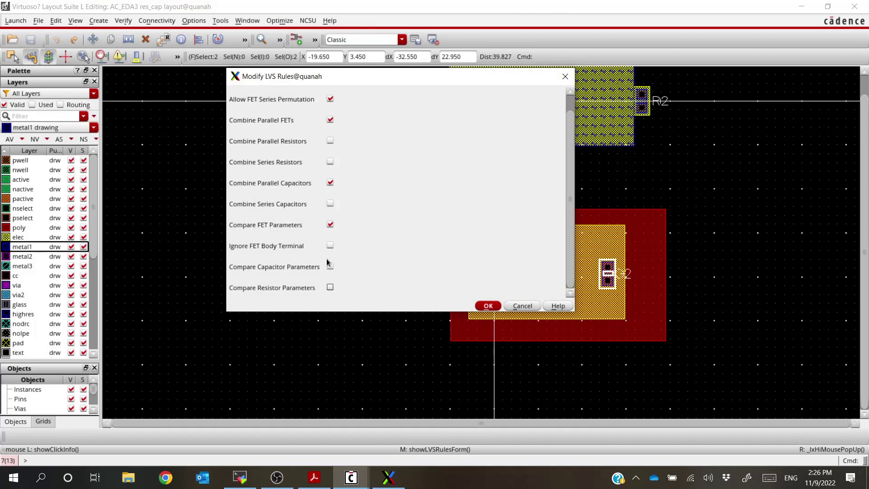
left_click(330, 287)
left_click(330, 266)
left_click(488, 306)
Rerun the res_cap LVS comparison with parameter comparison enabled, disregarding the other analysis run, and dismiss the completion notice.
key("alt+Tab")
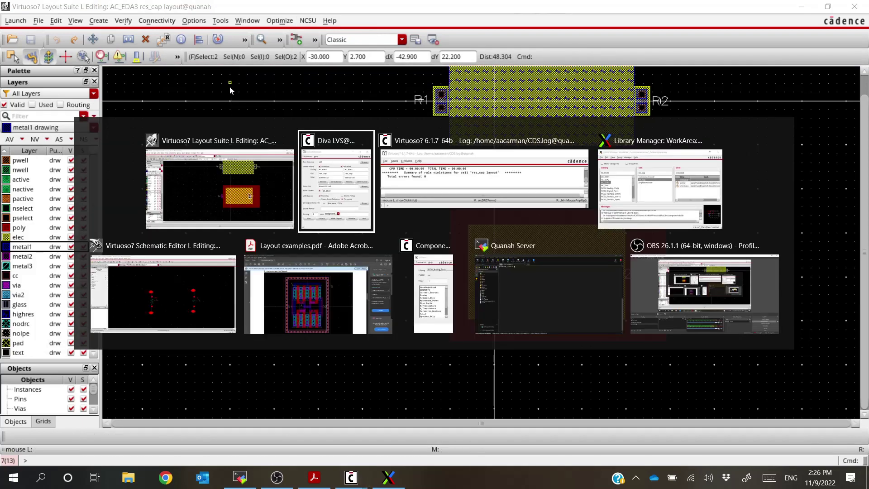
left_click(82, 311)
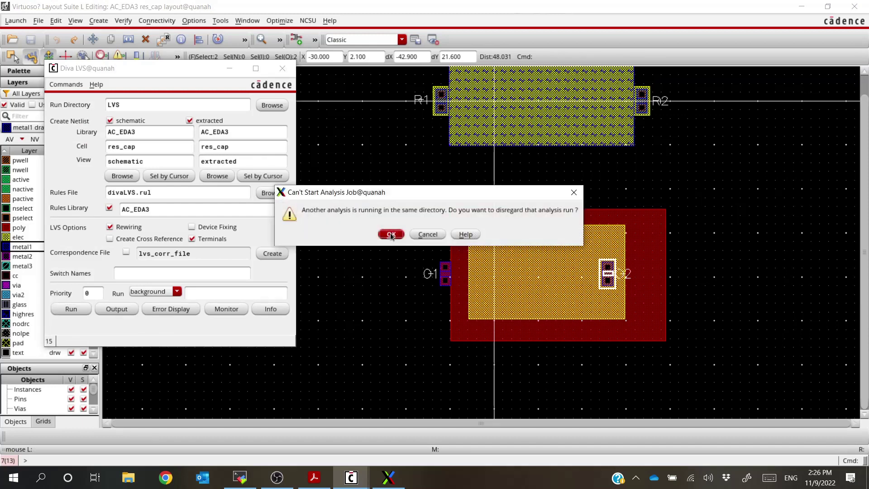
left_click(392, 235)
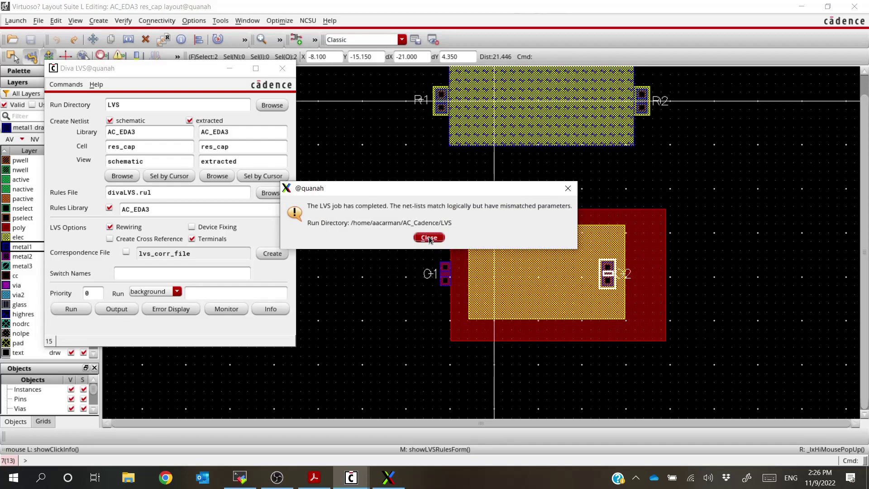
left_click(429, 238)
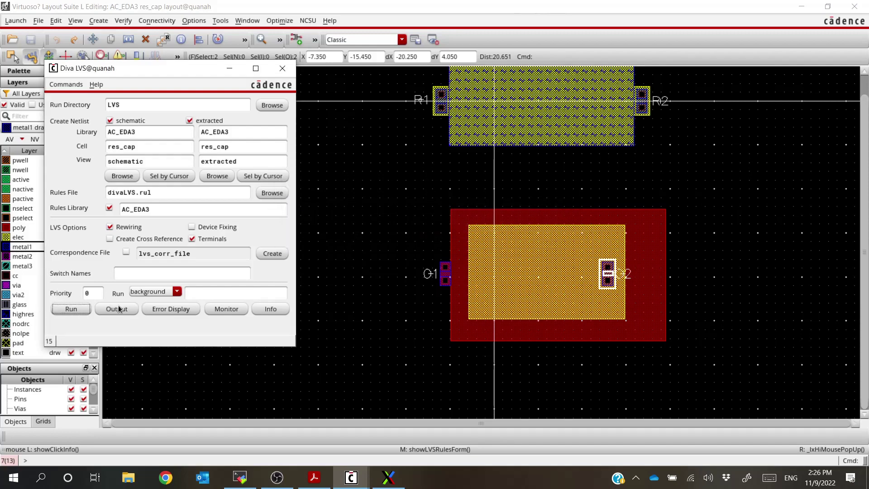
Examine the resistance and capacitance mismatch entries for R0 and C0 in the LVS output report, and close the report.
left_click(117, 309)
scroll(203, 220, "down", 5)
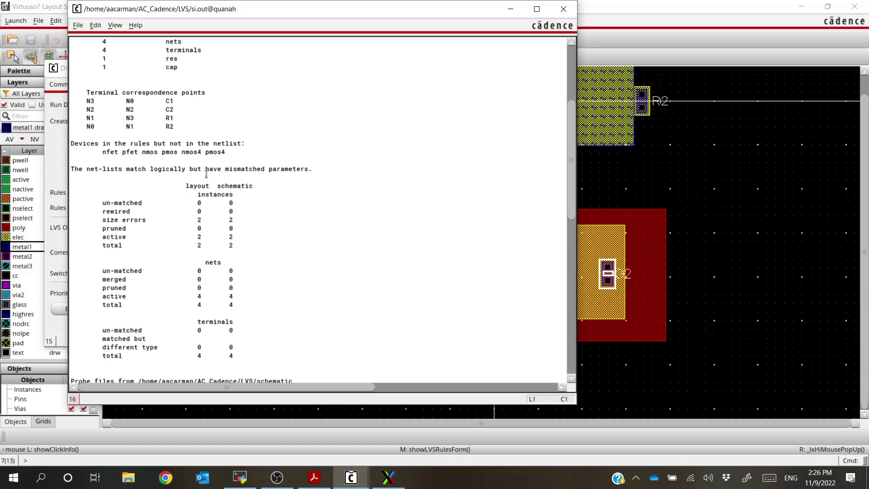
scroll(206, 173, "down", 14)
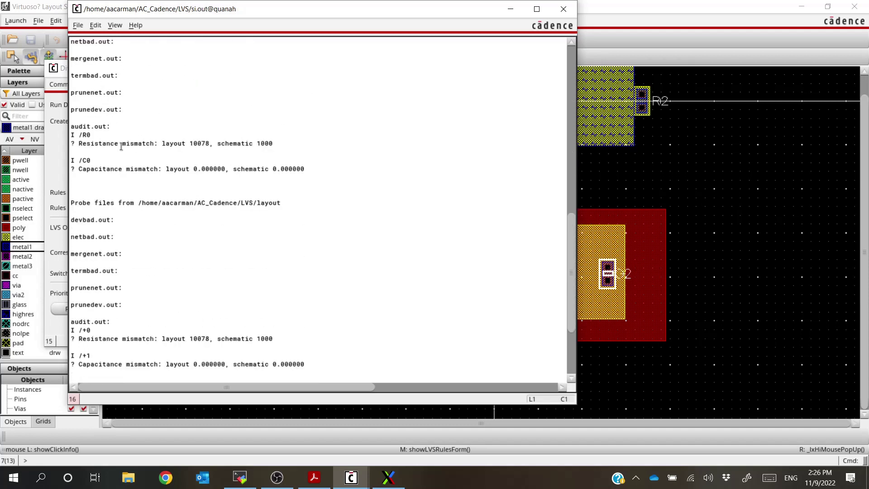
left_click_drag(103, 144, 224, 144)
left_click(224, 144)
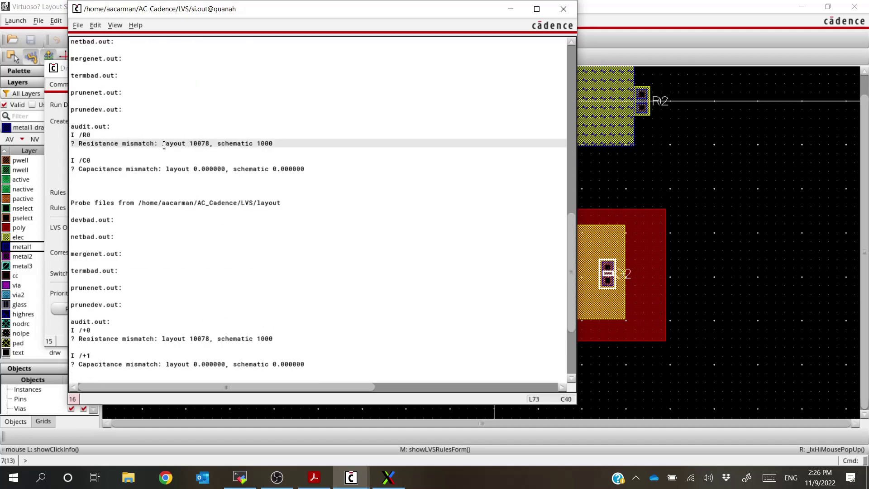
left_click_drag(158, 144, 211, 143)
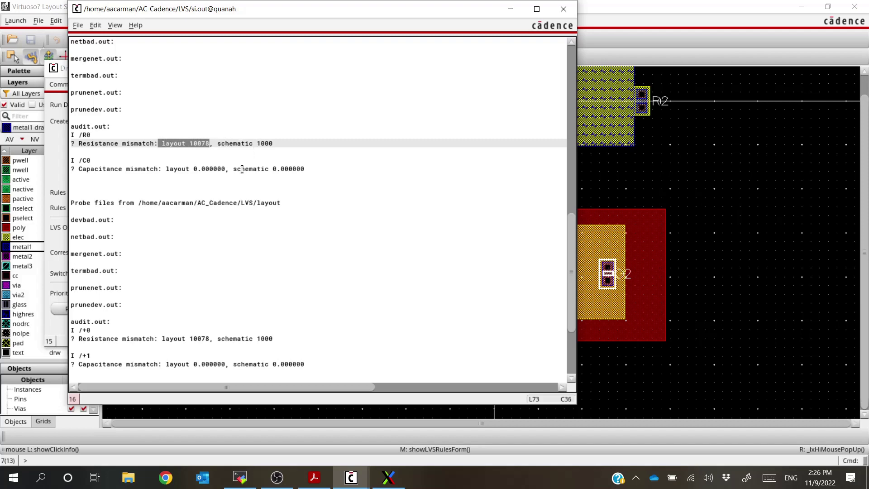
left_click_drag(195, 170, 274, 171)
left_click(225, 168)
left_click(311, 169)
left_click(275, 171)
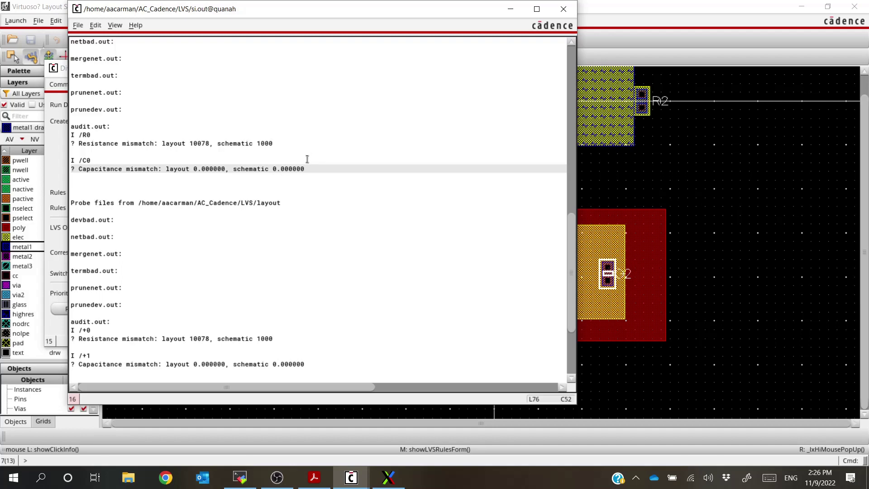
left_click(564, 9)
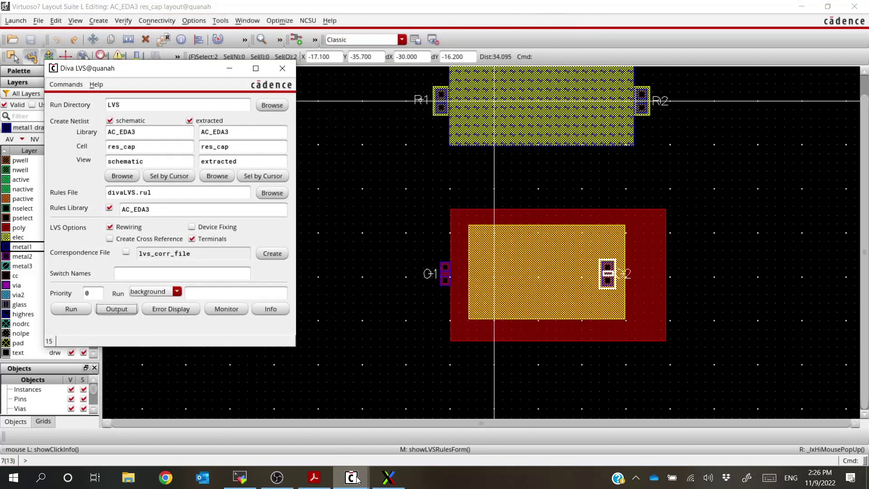
Open the extracted view of res_cap from library AC_EDA3 and read the extracted resistor and capacitor values.
left_click(356, 480)
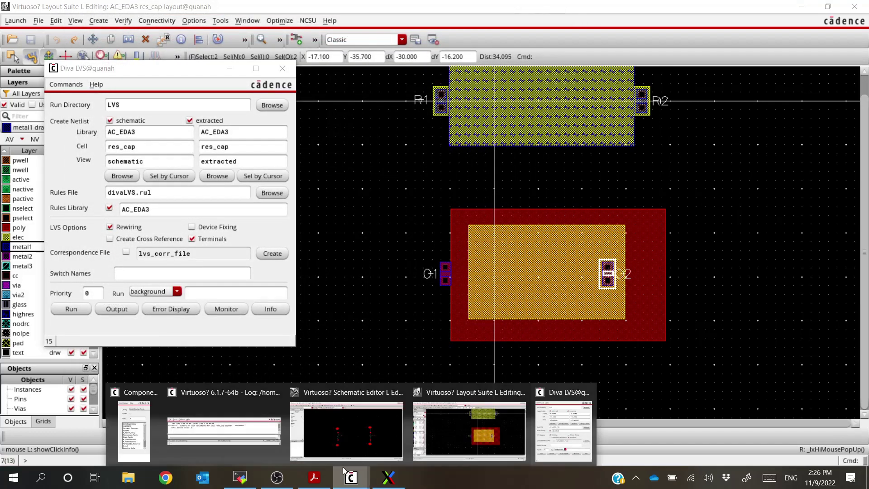
left_click(383, 480)
double_click(495, 170)
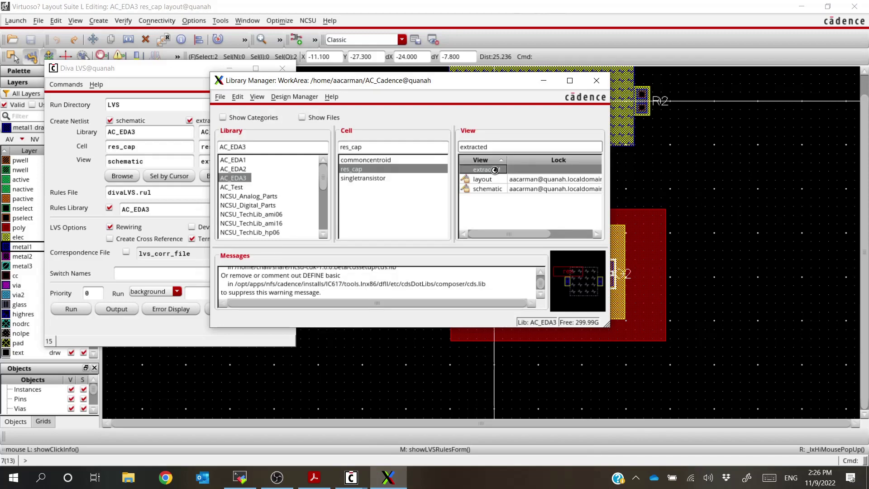
scroll(286, 95, "up", 2, "ctrl")
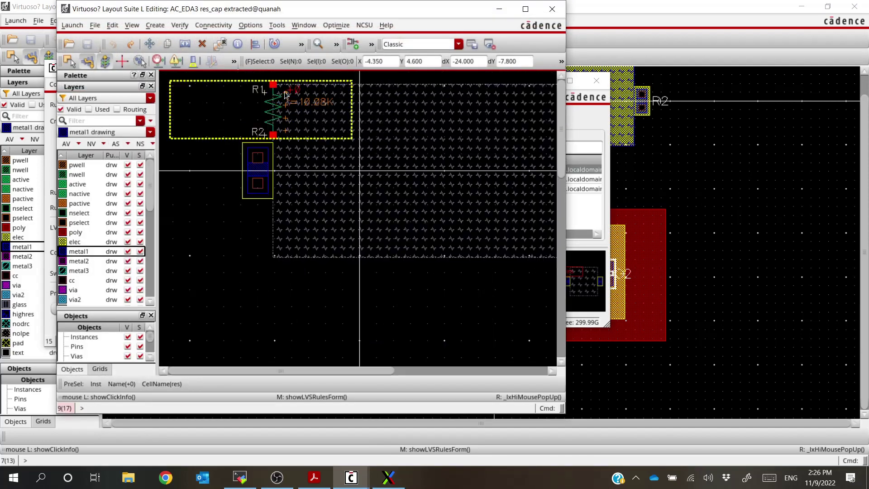
scroll(287, 95, "up", 2, "ctrl")
scroll(286, 95, "down", 2, "ctrl")
scroll(294, 109, "up", 2, "ctrl")
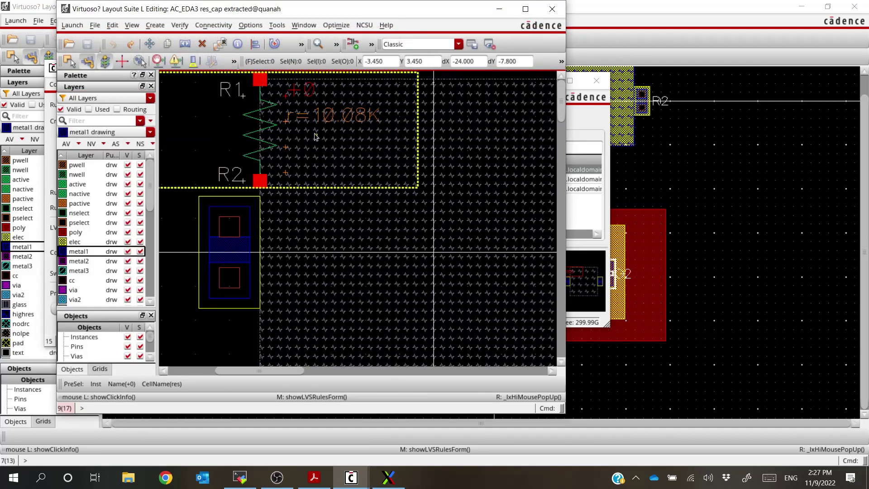
scroll(316, 136, "down", 3, "ctrl")
scroll(325, 267, "up", 3, "ctrl")
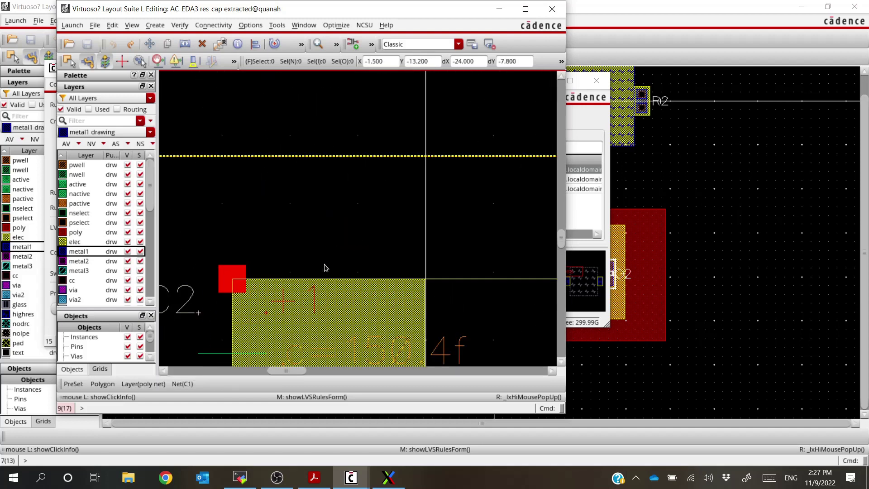
scroll(333, 282, "down", 2, "ctrl")
scroll(359, 313, "up", 2, "ctrl")
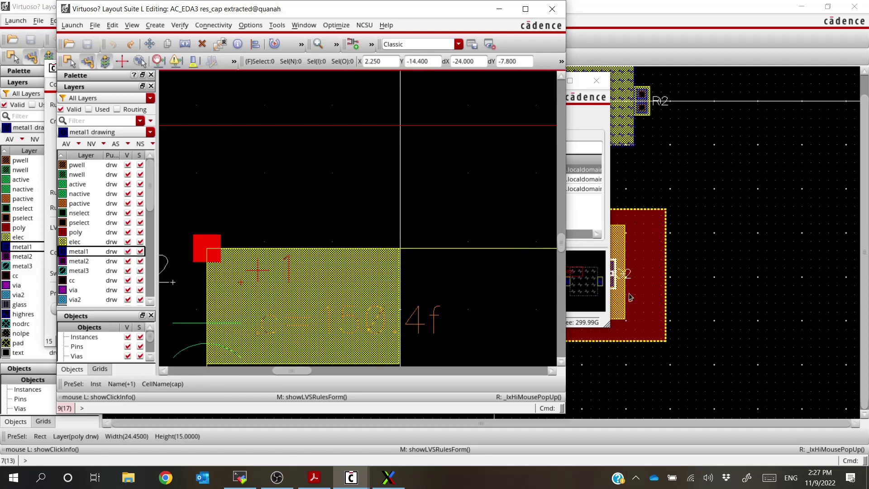
Switch to the res_cap schematic and set resistor R0's resistance to 10.08K ohms.
key("alt+Tab")
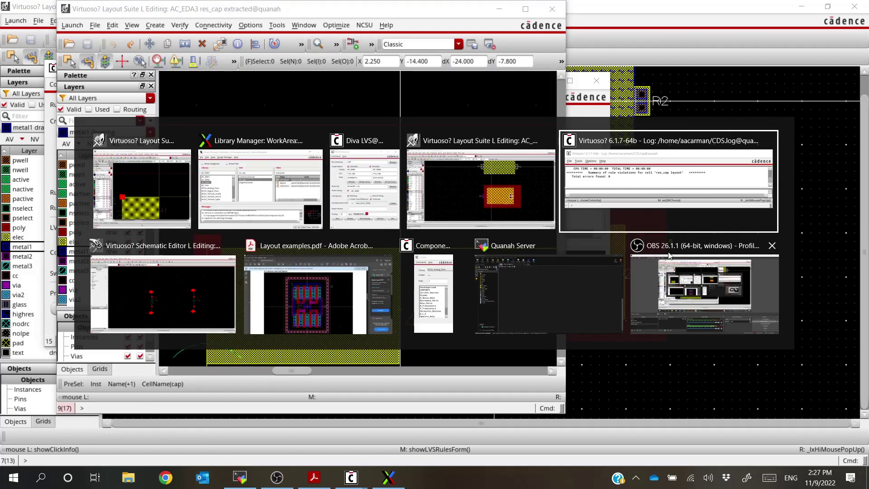
key("alt+Tab")
left_click(362, 271)
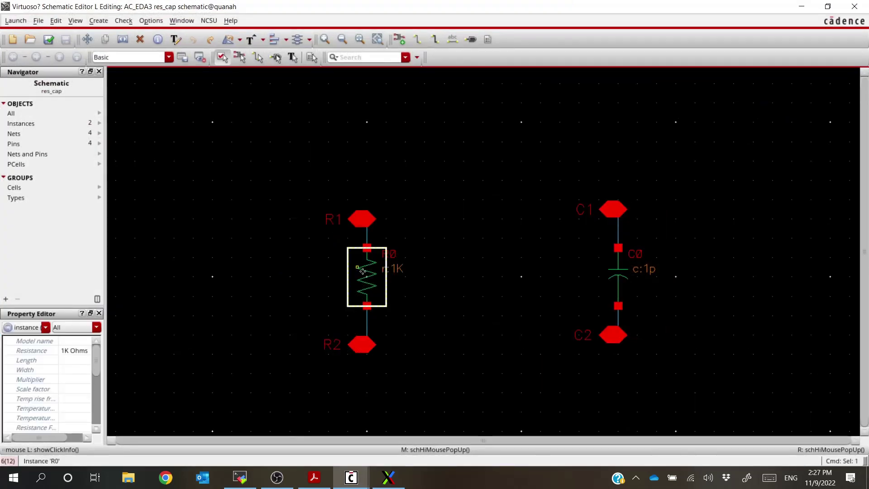
left_click(66, 351)
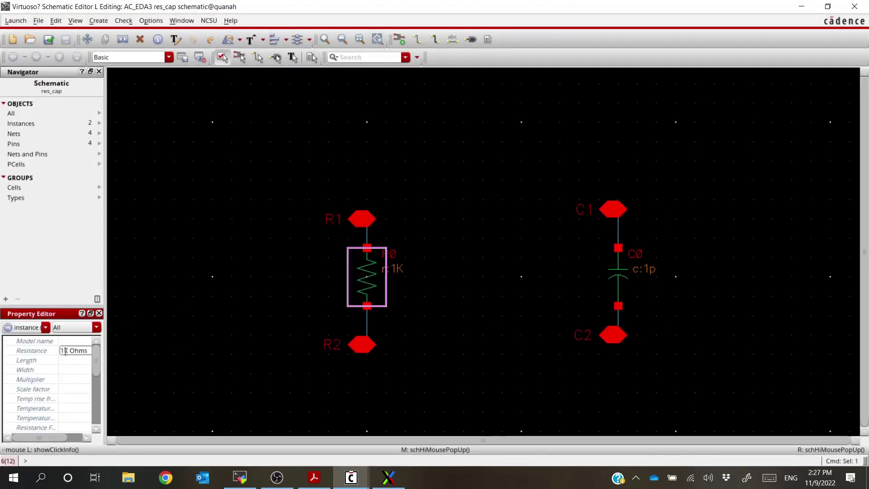
type("0.08")
key("Return")
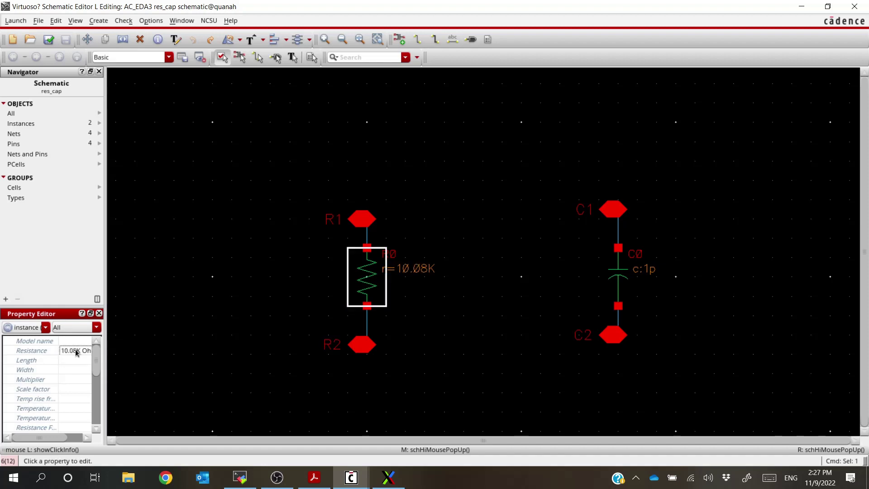
Set capacitor C0's capacitance to 150.4f F, and check and save the schematic.
left_click(618, 269)
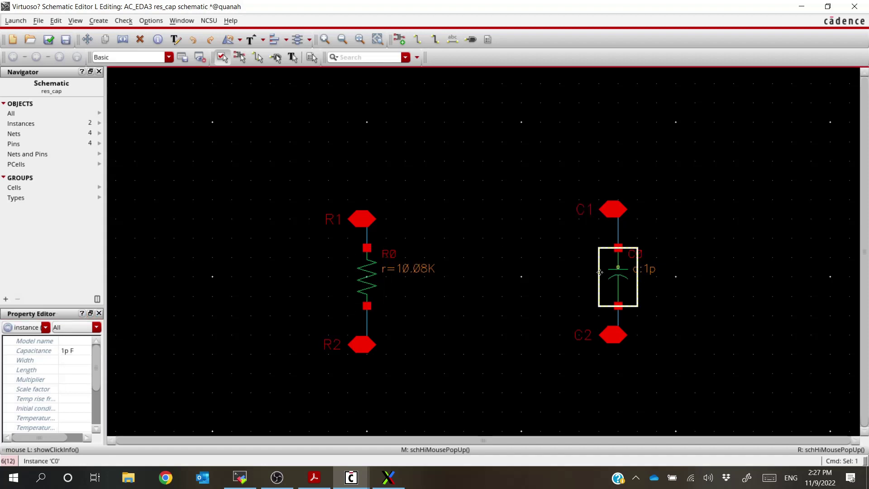
left_click(68, 351)
key("BackSpace")
key("BackSpace")
key("BackSpace")
key("BackSpace")
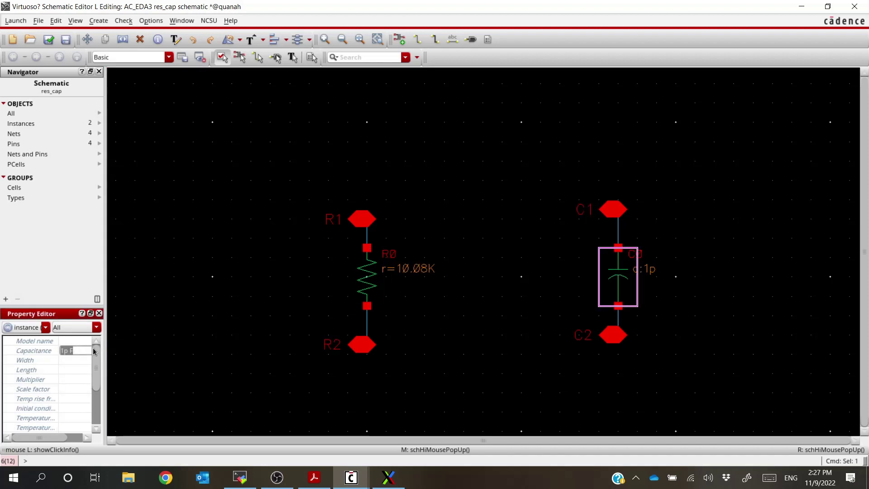
type("15")
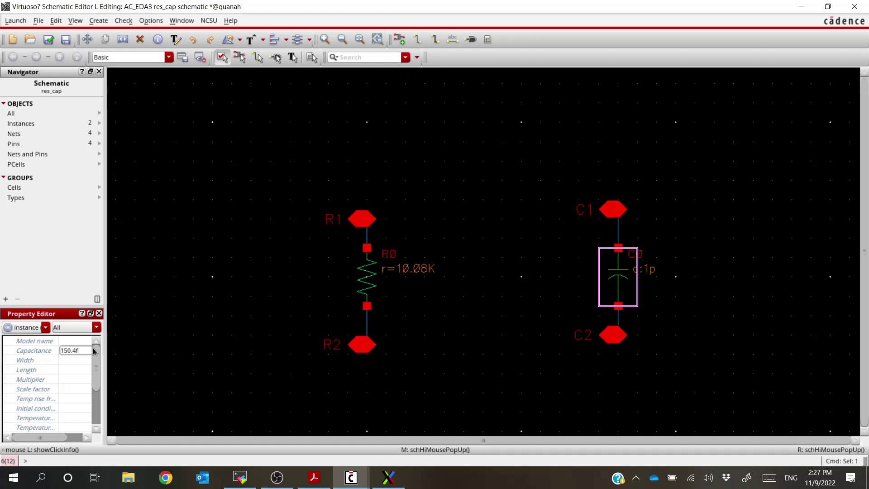
type("0.4f")
key("Return")
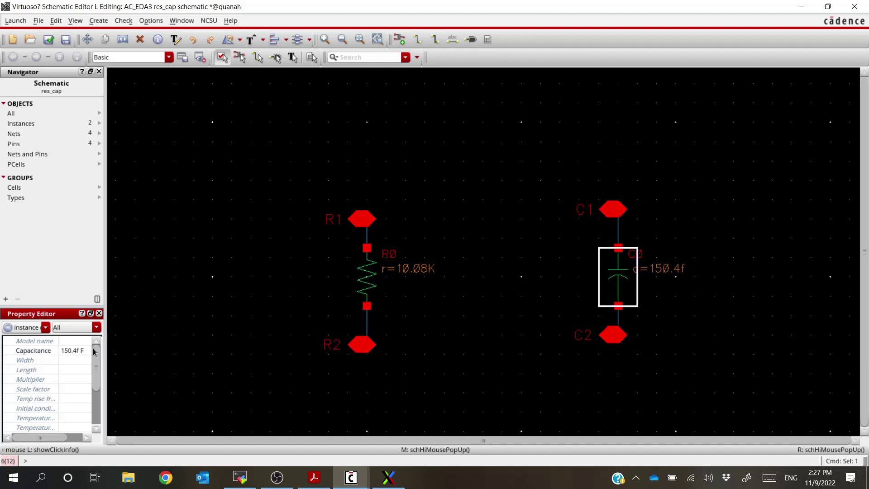
left_click(49, 39)
Rerun the res_cap LVS comparison with the updated schematic values and dismiss the completion notice.
key("alt+Tab")
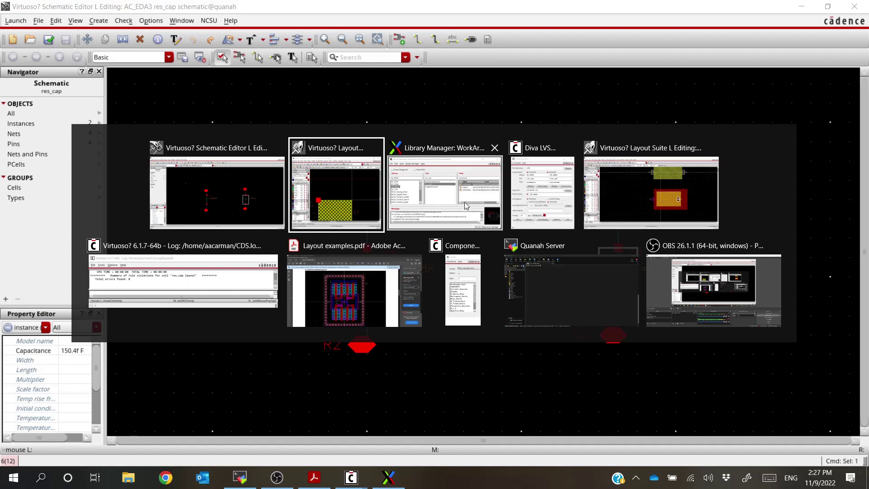
left_click(544, 198)
left_click(75, 310)
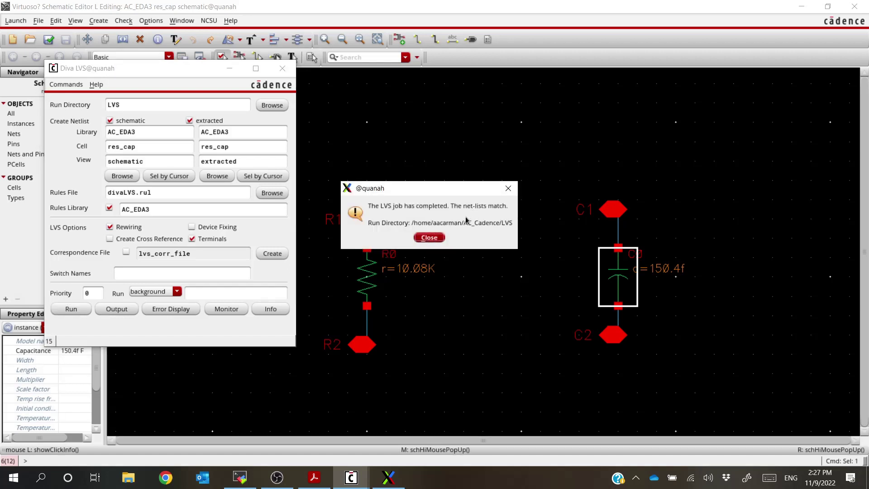
left_click(433, 240)
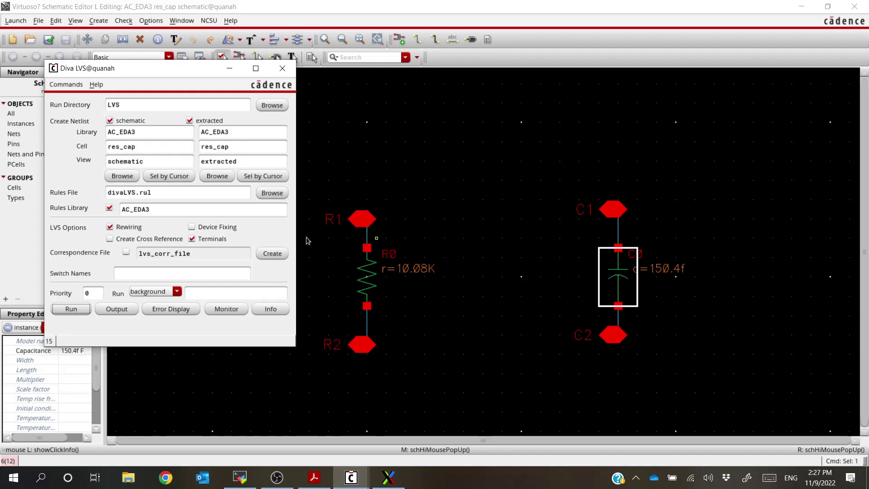
Return to the res_cap layout and review the capacitor and resistor parameter comparison options in the LVS rules.
mouse_move(355, 486)
left_click(432, 432)
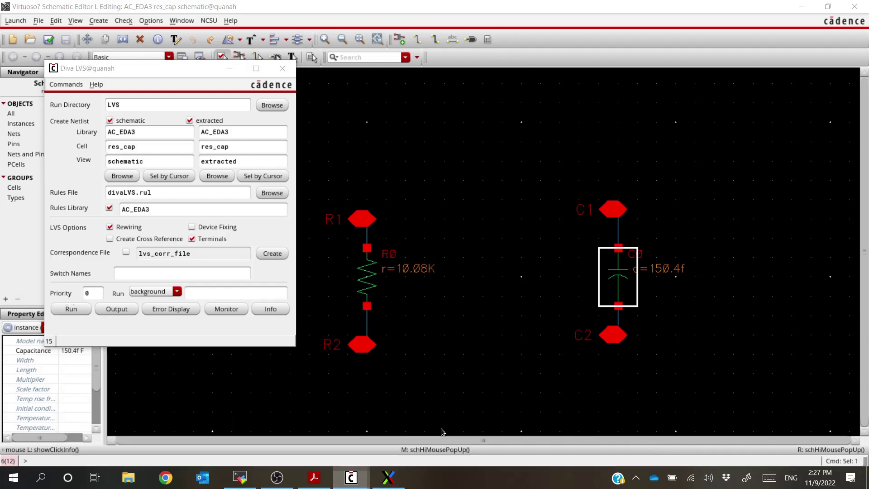
left_click(310, 21)
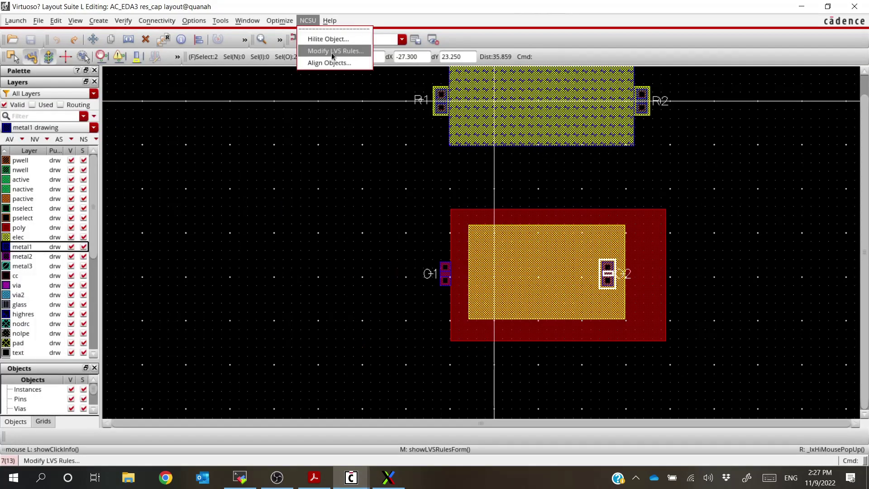
left_click(331, 53)
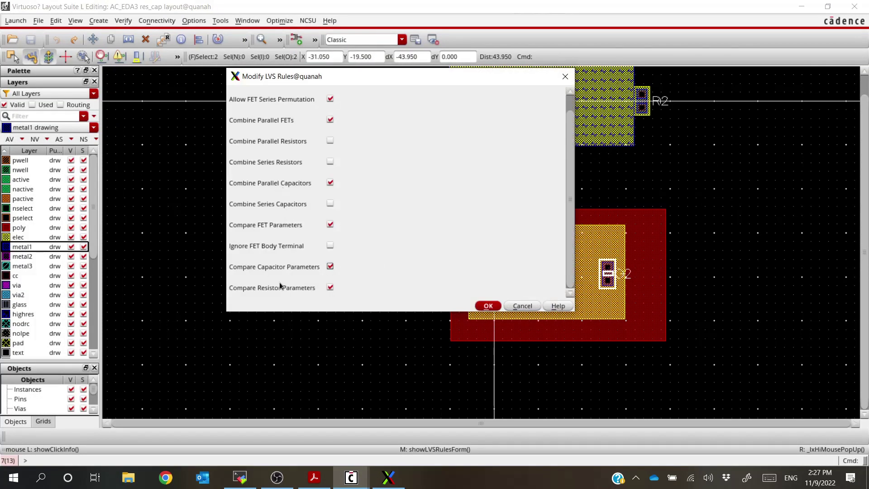
left_click(493, 307)
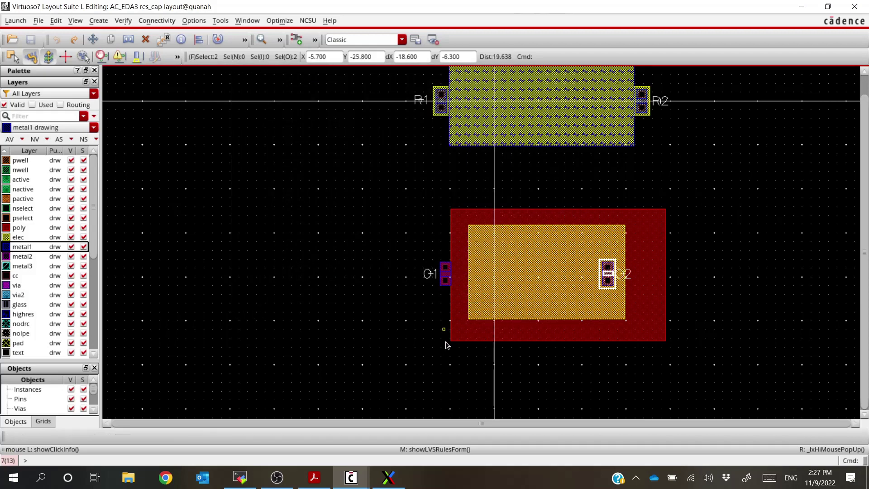
scroll(489, 390, "down", 1, "ctrl")
scroll(516, 348, "up", 1, "ctrl")
scroll(498, 276, "down", 1, "ctrl")
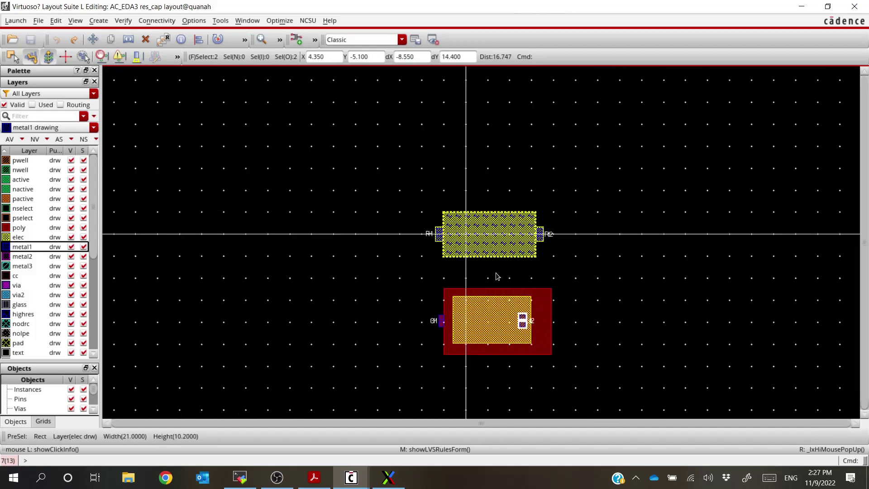
scroll(504, 301, "up", 1, "ctrl")
scroll(490, 246, "down", 1, "ctrl")
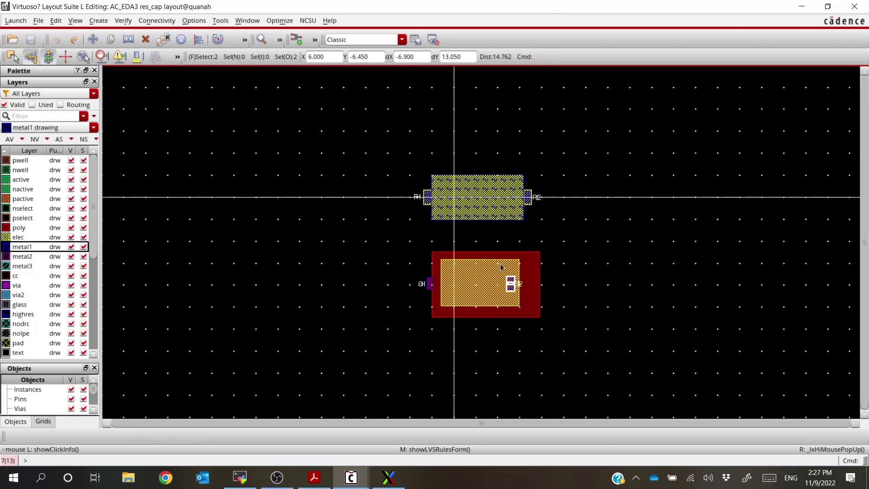
scroll(490, 247, "up", 1, "ctrl")
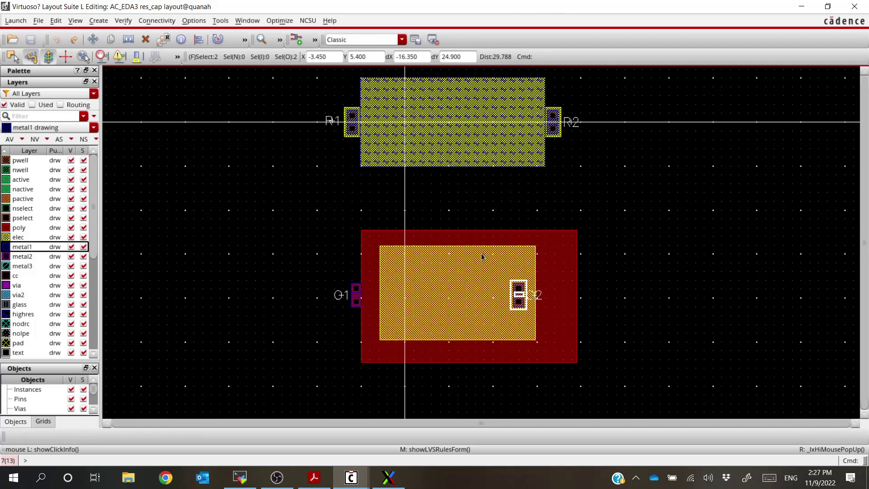
left_click(594, 394)
left_click(612, 280)
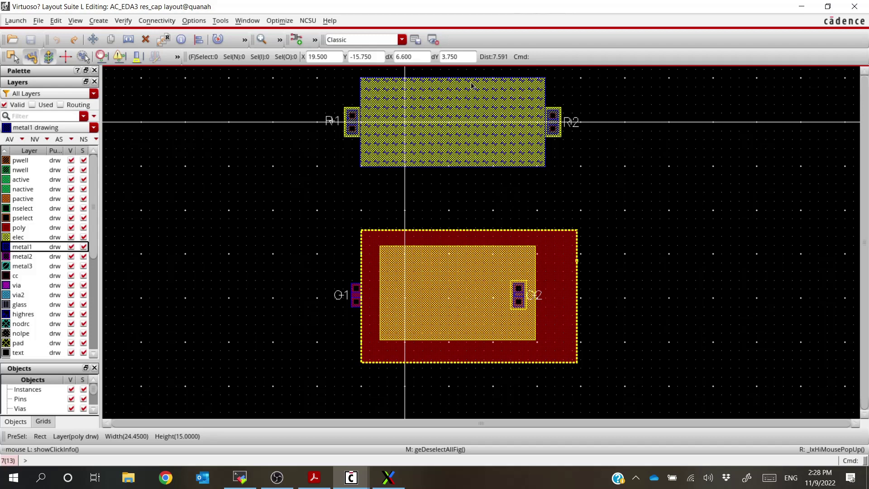
left_click(658, 286)
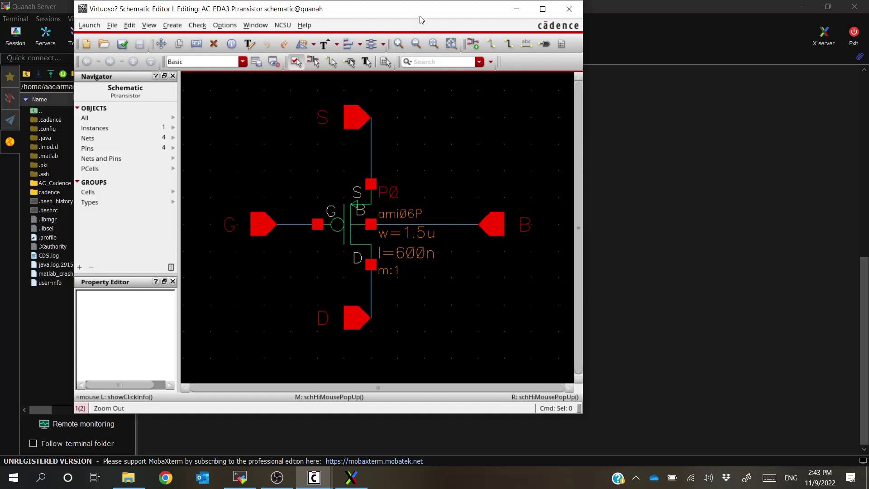
Switch to the Ptransistor layout and inspect the pmos transistor and its separate body contact.
mouse_move(322, 487)
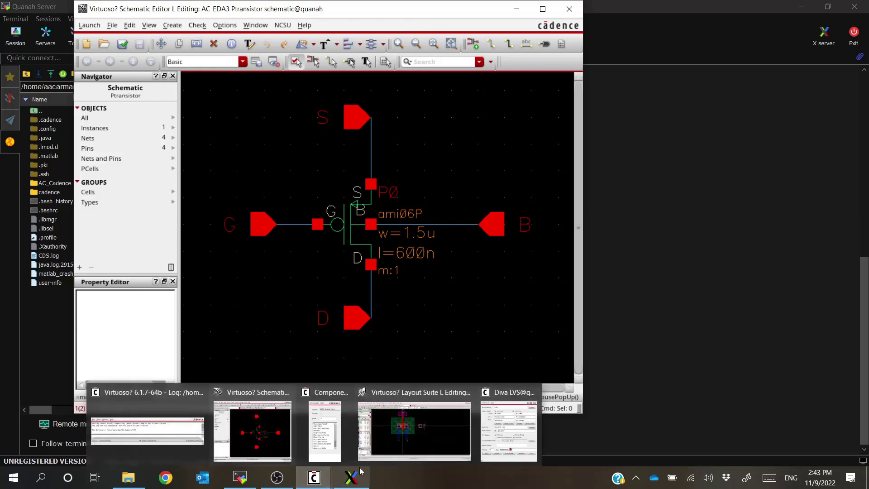
left_click(394, 437)
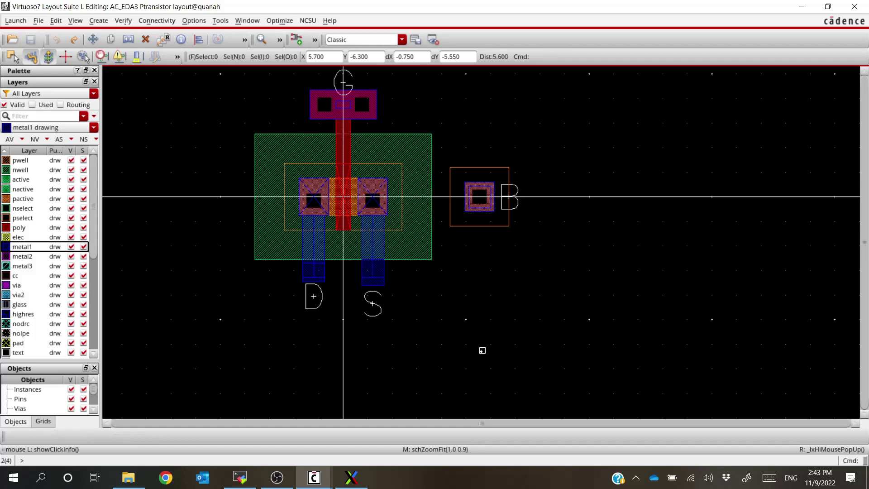
scroll(482, 351, "down", 1)
scroll(396, 242, "up", 1)
scroll(431, 329, "up", 1)
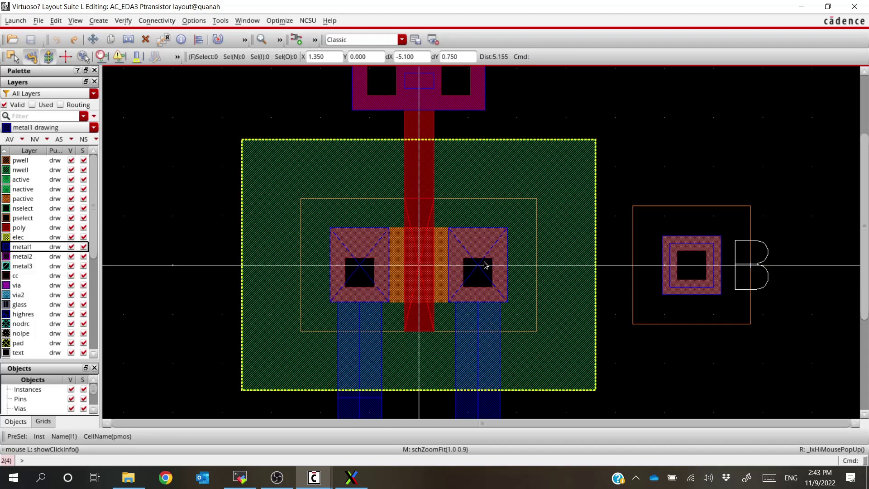
scroll(385, 257, "down", 1)
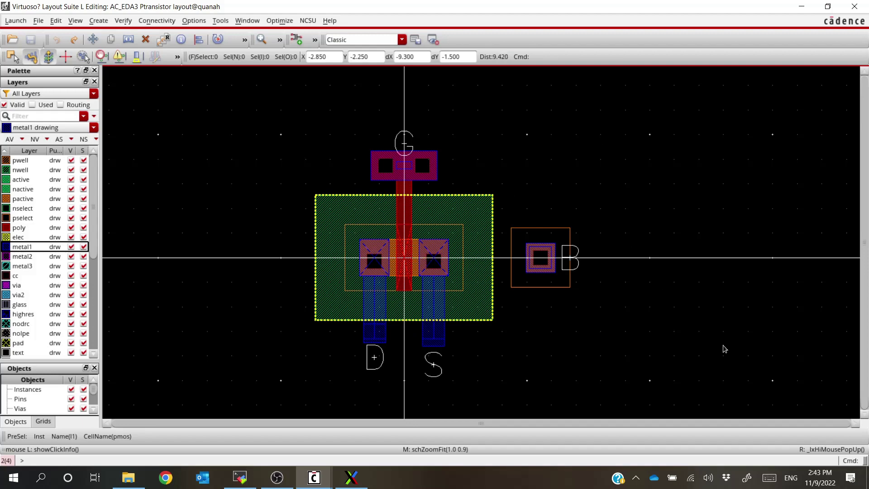
Preview an nmos layout instance from NCSU_TechLib_ami06 for comparison with the pmos transistor, without placing it.
key("i")
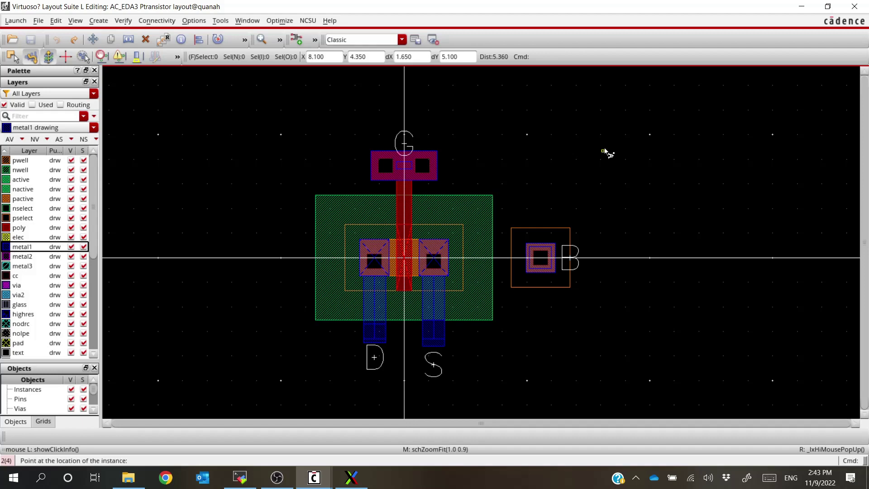
key("shift+Tab")
key("shift+Tab")
type("nmos")
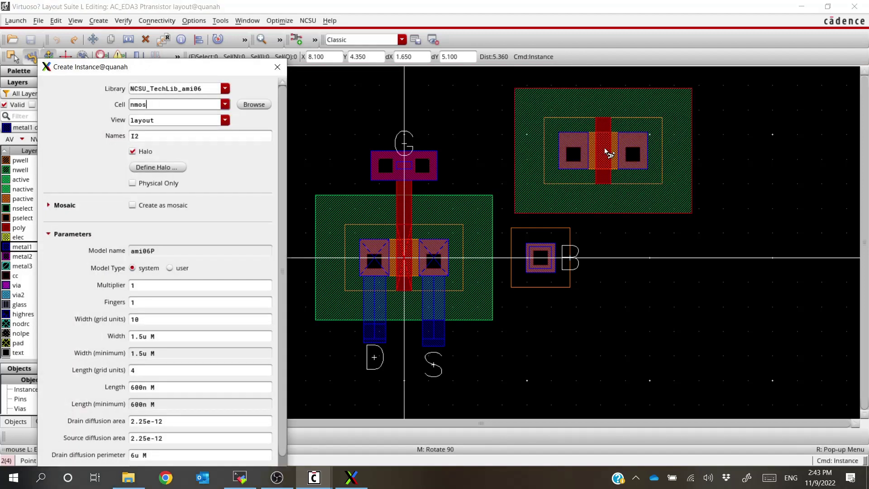
key("Tab")
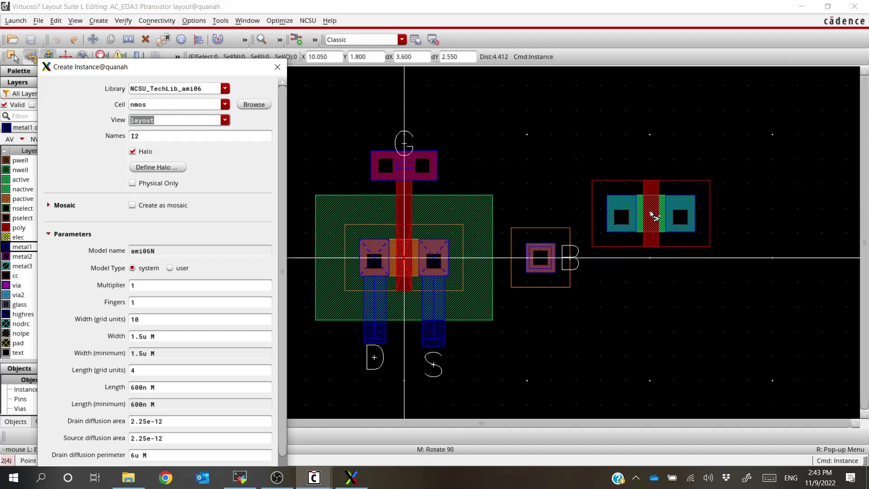
key("Escape")
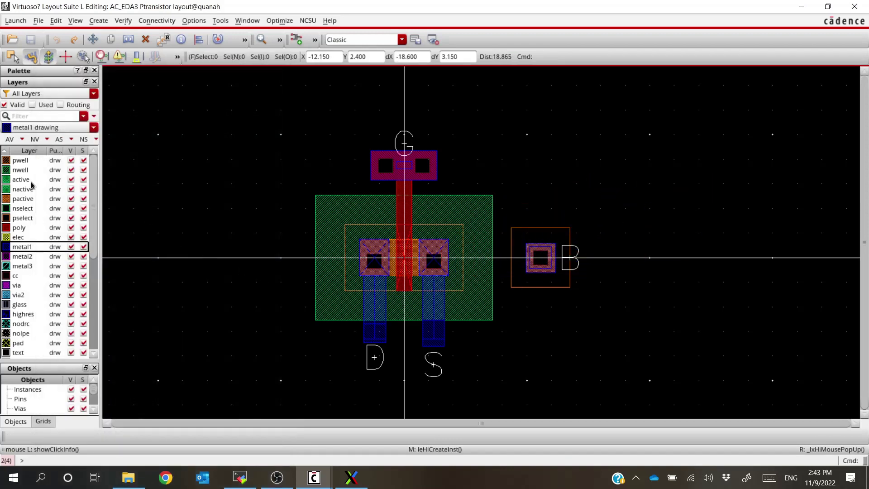
Select the nwell drawing layer, check the pin connections in the Ptransistor schematic, and return to the layout.
left_click(27, 170)
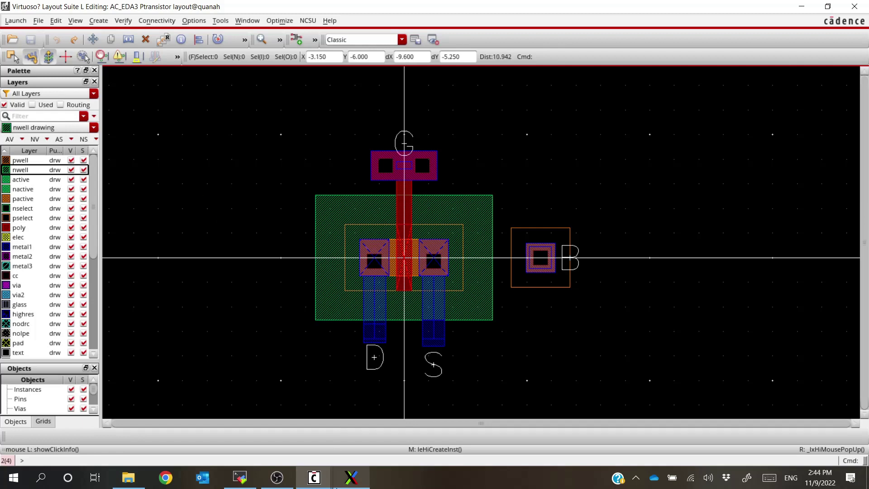
mouse_move(322, 482)
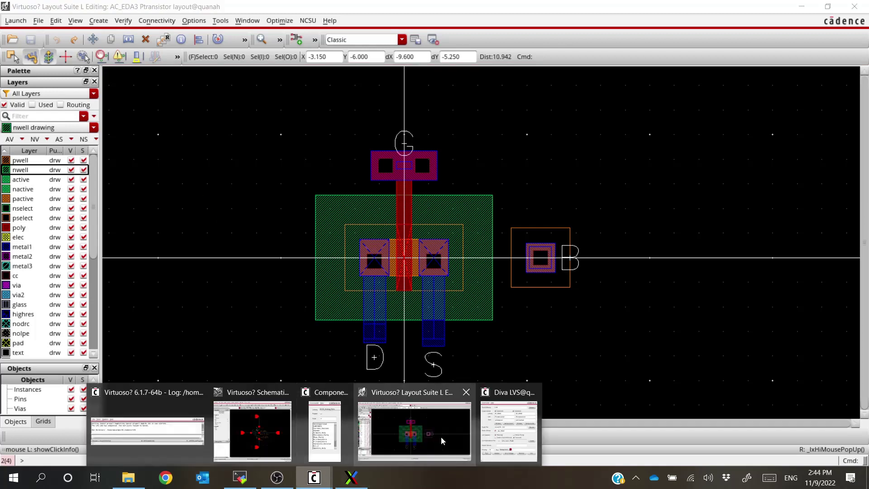
left_click(252, 424)
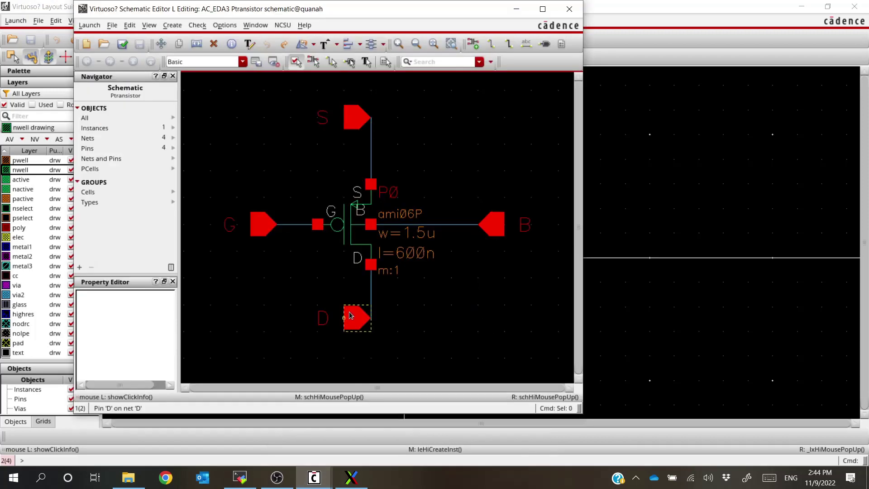
left_click(621, 86)
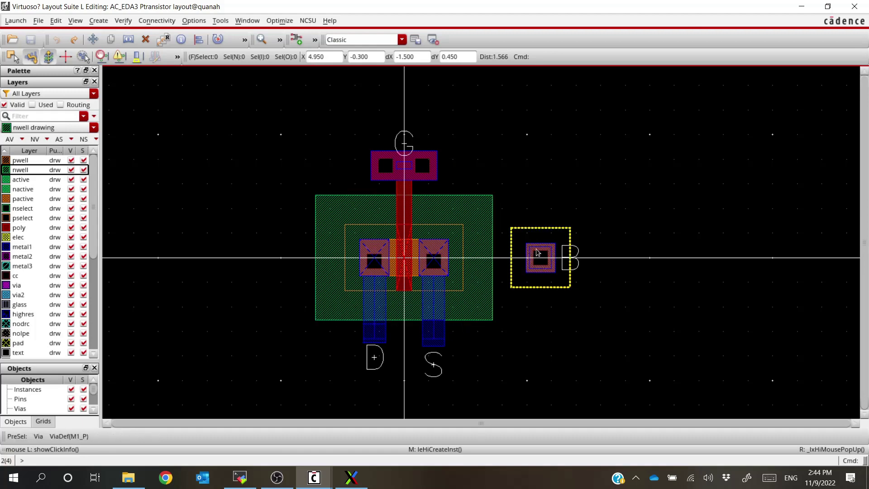
Run DRC on the Ptransistor layout and extract it with the flat method and the divaEXT.rul rules.
left_click(123, 20)
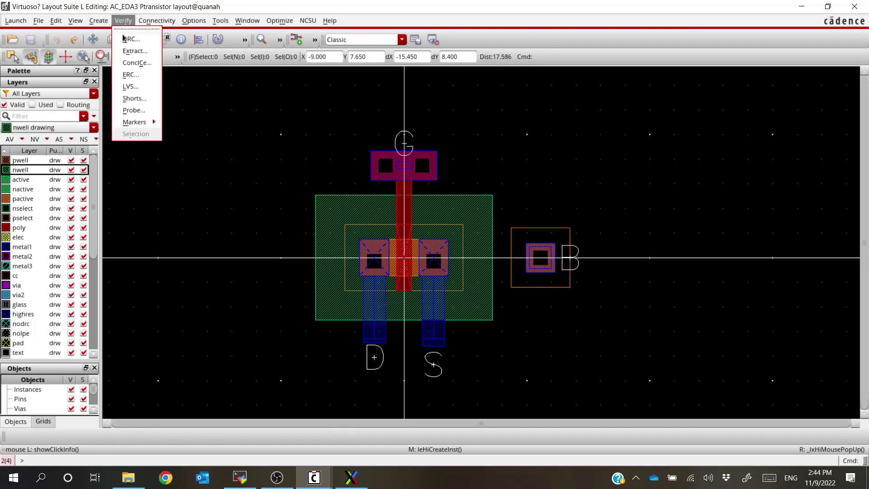
left_click(128, 39)
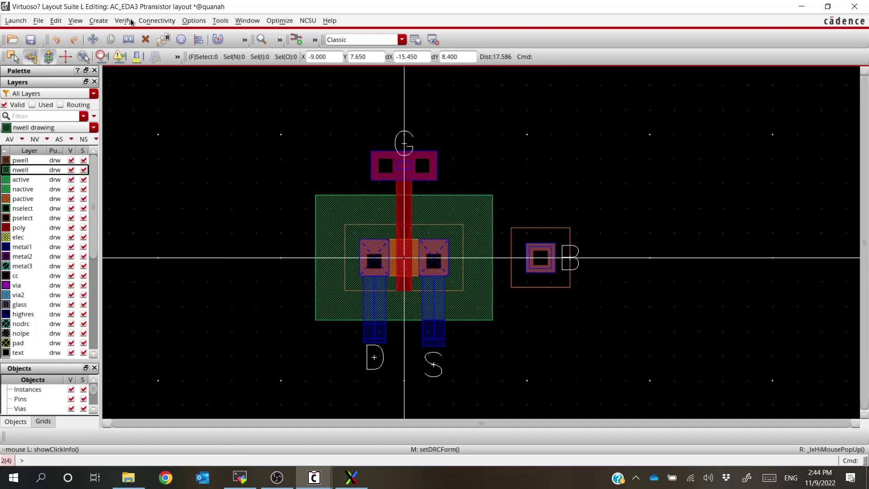
left_click(129, 20)
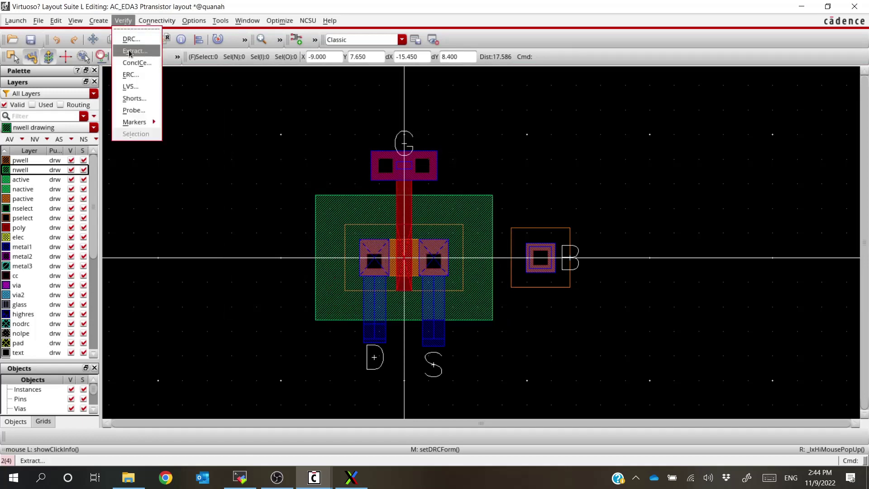
left_click(129, 51)
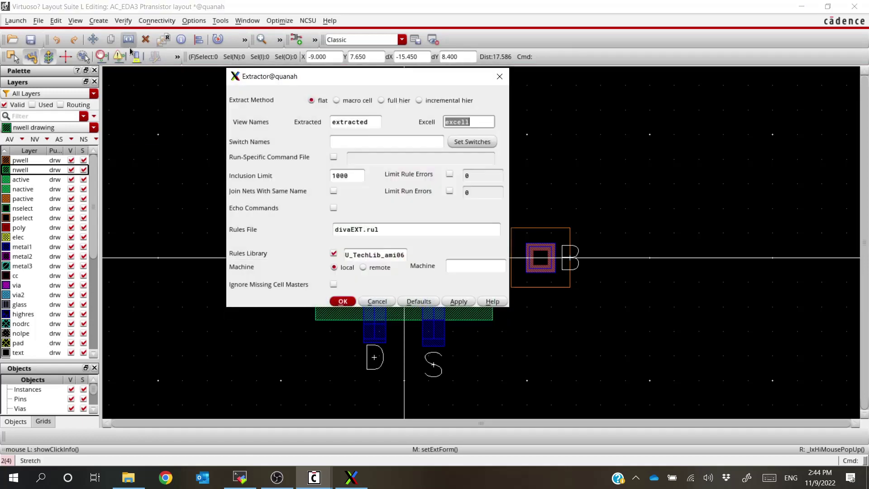
Run LVS between the Ptransistor schematic and extracted views using divaLVS.rul from AC_EDA3, and dismiss the completion notice.
left_click(124, 20)
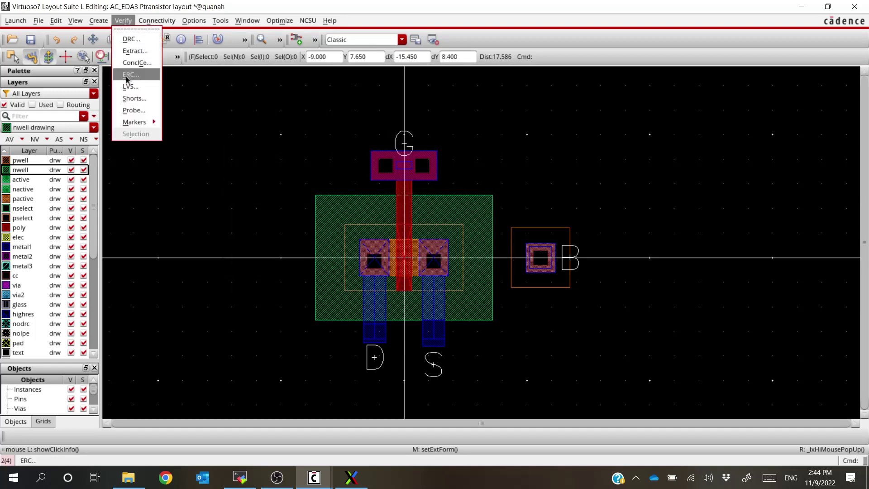
left_click(270, 266)
left_click(314, 477)
left_click(492, 447)
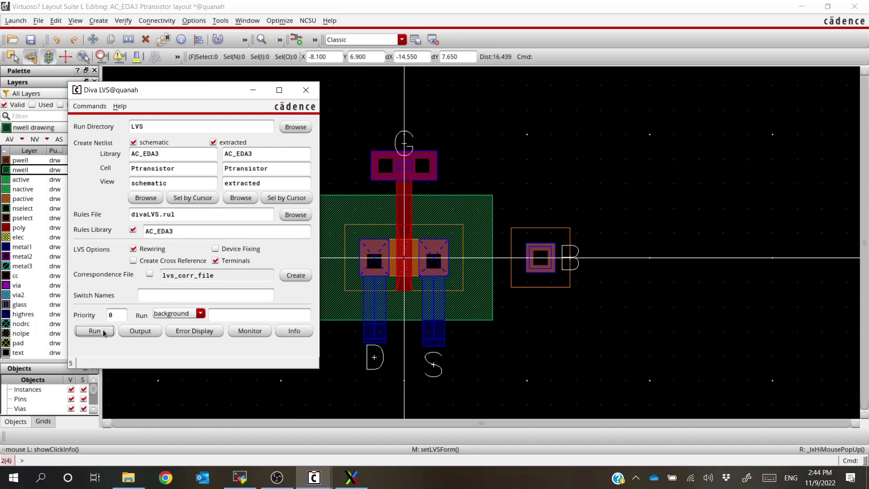
left_click(103, 333)
left_click(241, 129)
left_click_drag(191, 96, 162, 101)
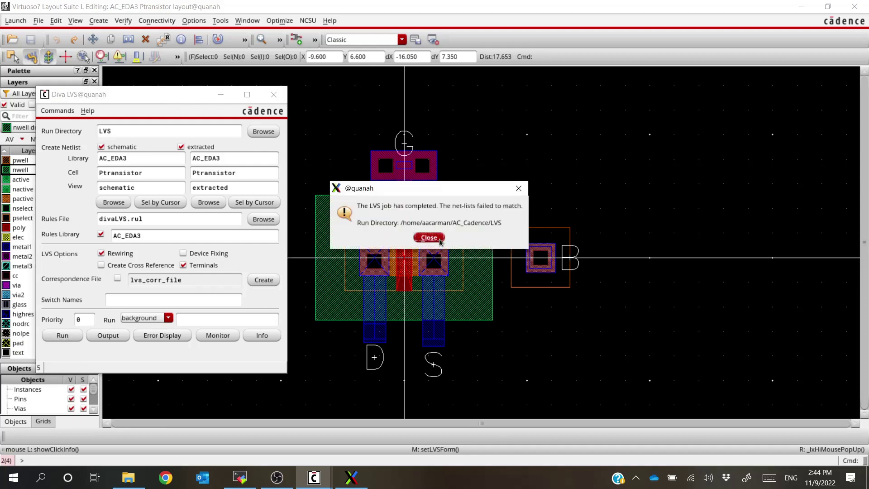
left_click(429, 238)
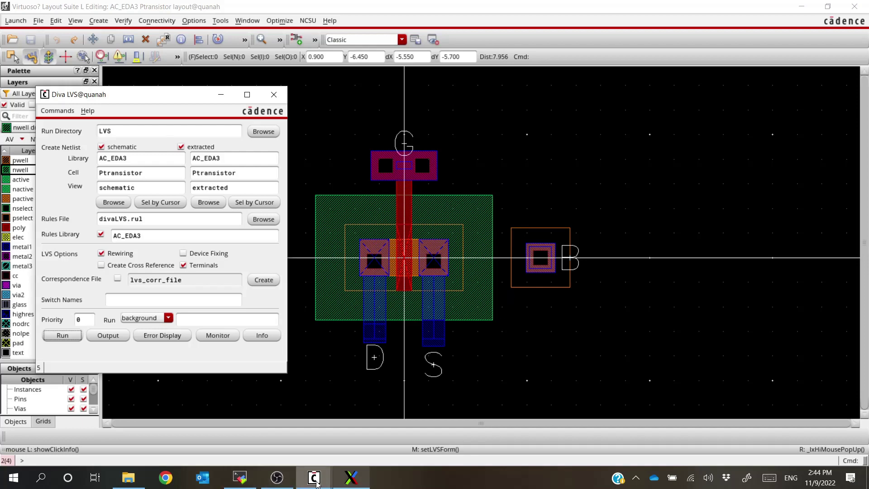
Check the body pin B connection in the Ptransistor schematic and return to the layout.
mouse_move(316, 481)
left_click(271, 421)
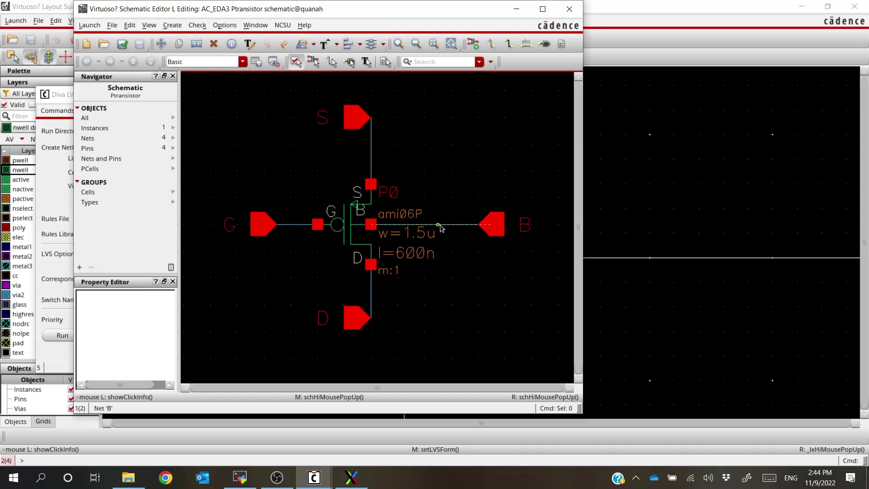
left_click(658, 5)
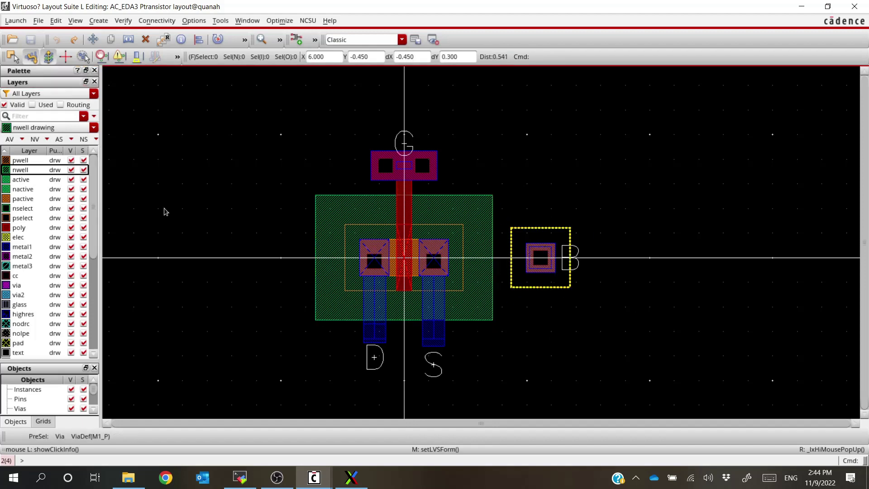
Inspect the Ptransistor layout with only pwell visible and with only pactive visible, restoring all layers after each check.
left_click(26, 162)
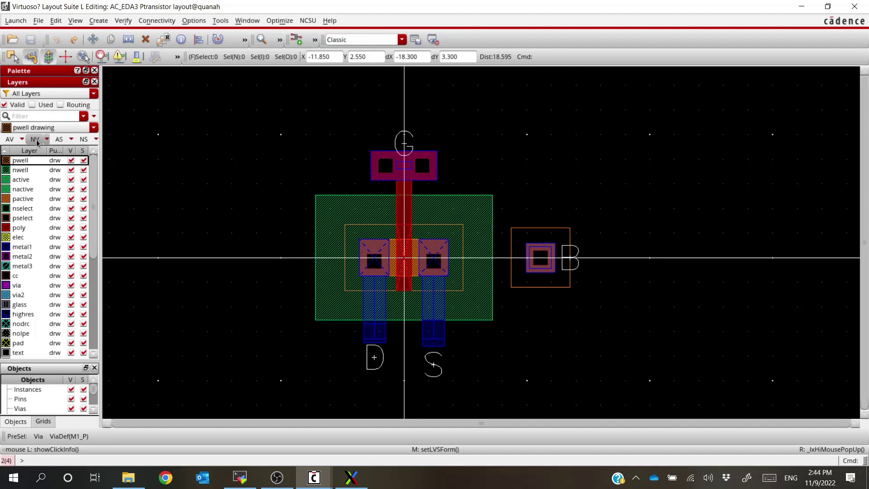
left_click(36, 140)
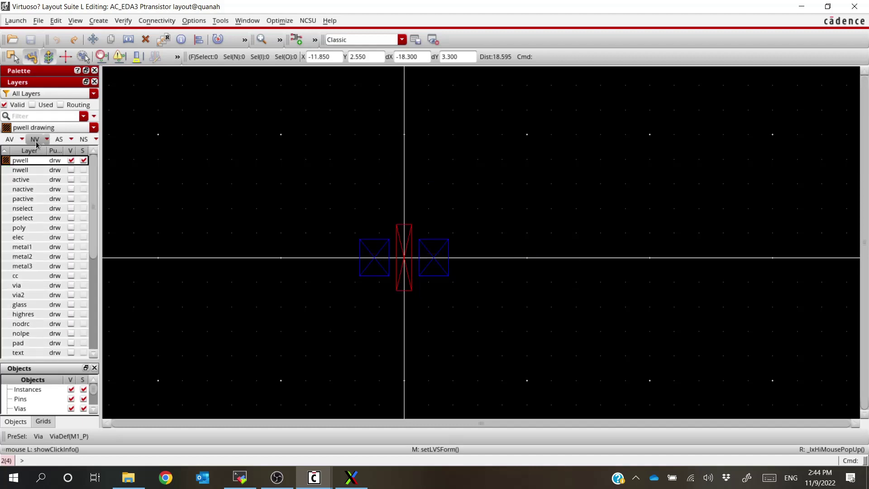
left_click(10, 139)
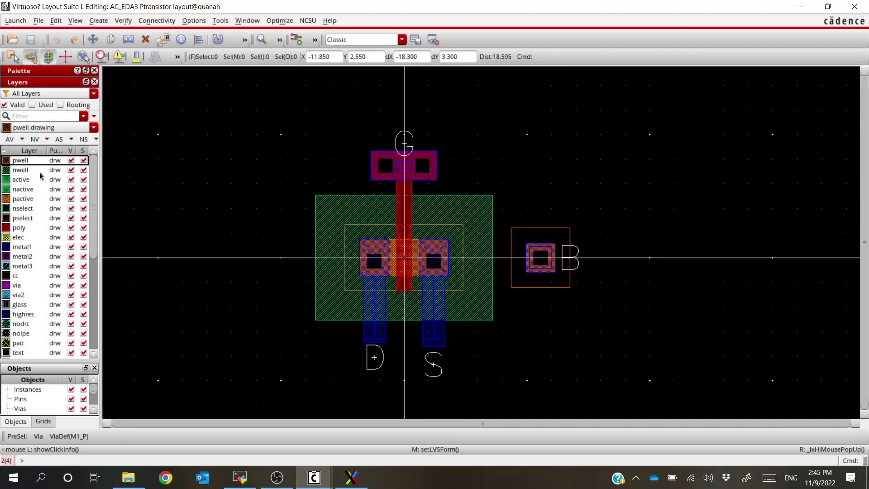
left_click(32, 201)
left_click(37, 140)
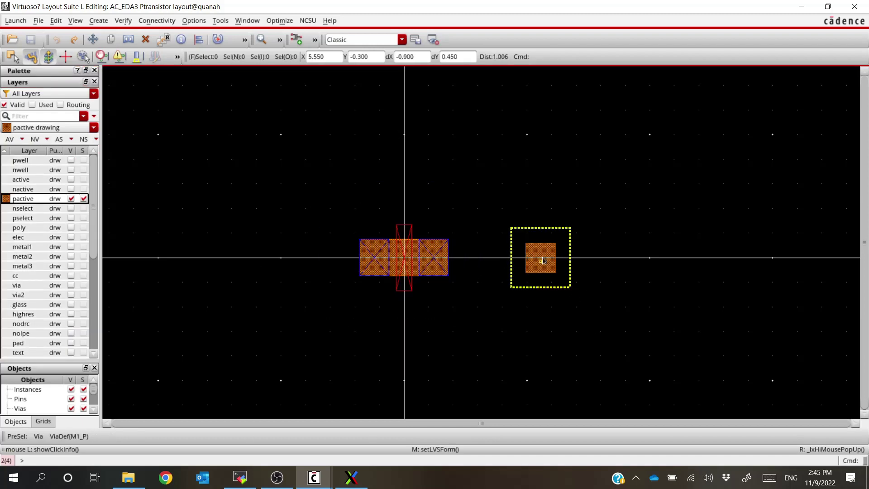
left_click(9, 139)
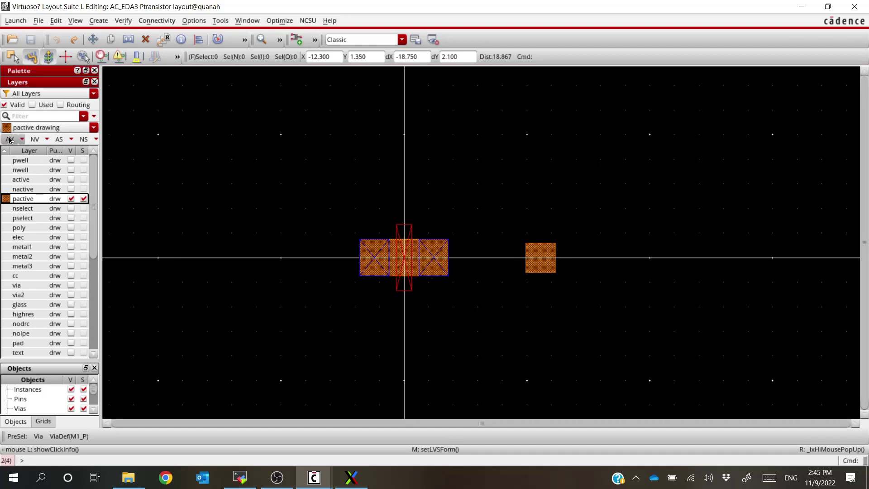
Inspect the body contact via, review the available via definitions, and preview an M1_P via without placing it.
left_click(541, 231)
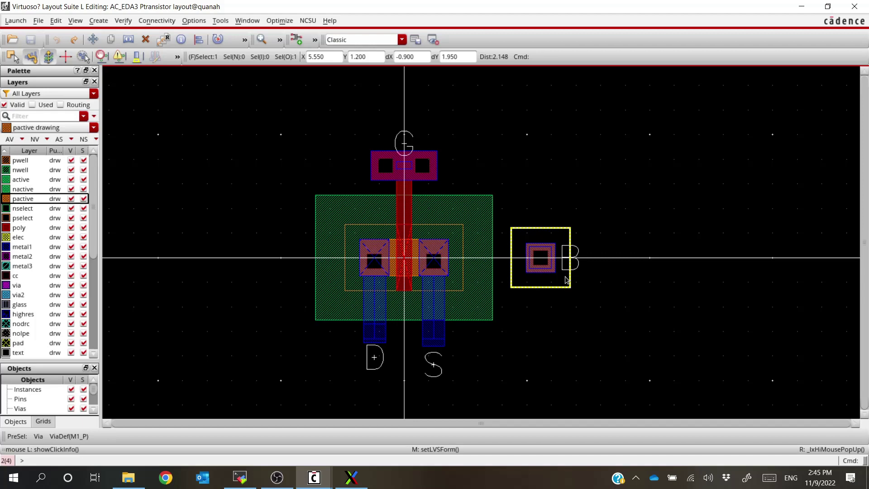
left_click(612, 219)
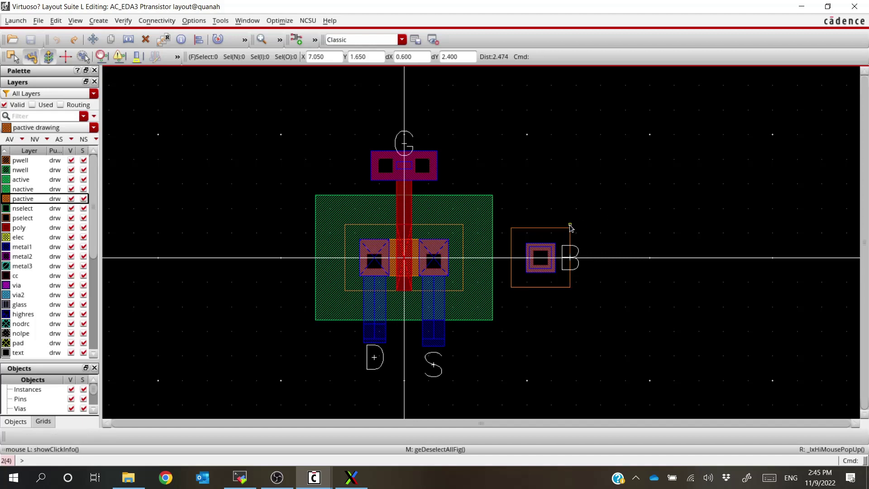
left_click(98, 21)
left_click(108, 100)
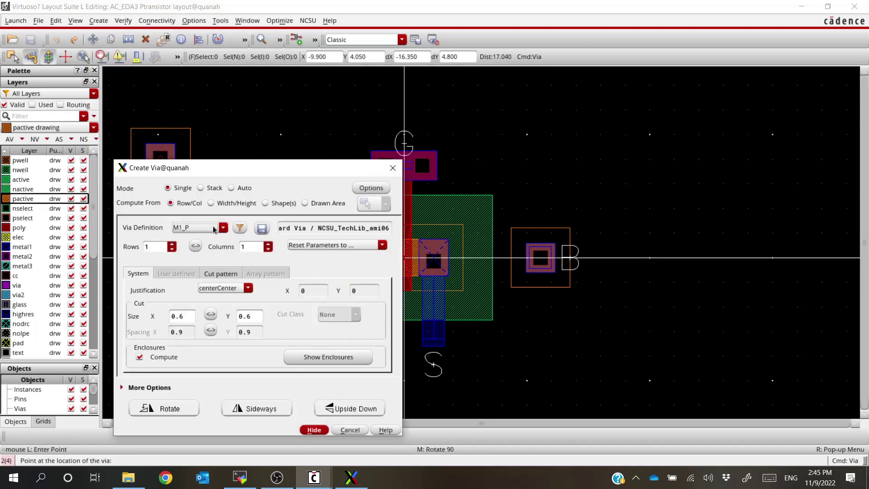
left_click(222, 229)
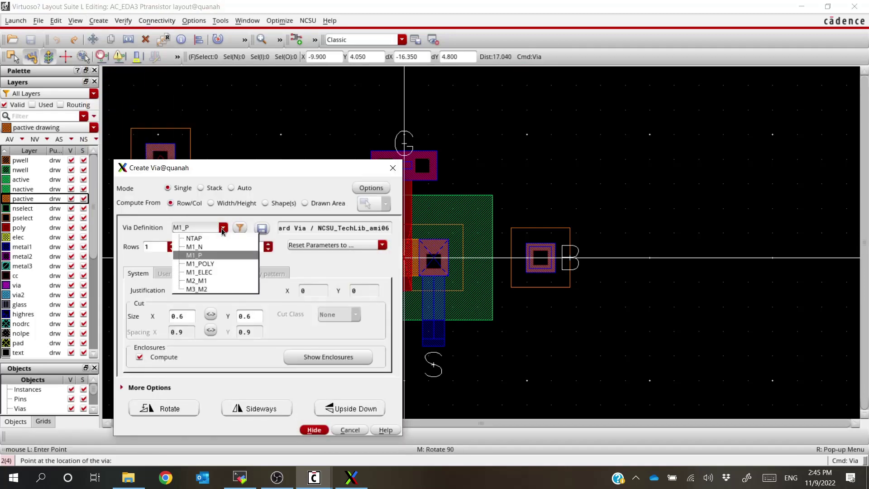
left_click(220, 256)
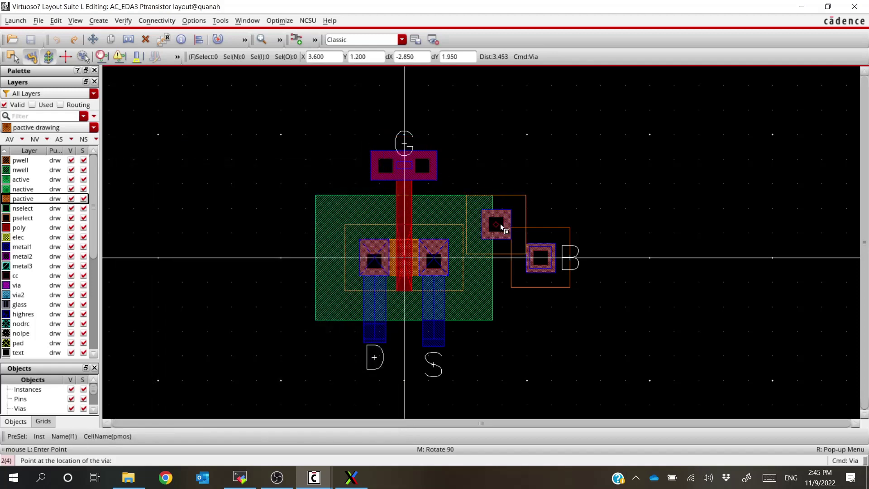
key("Escape")
Change the via definition of the body contact at pin B to M1_N.
left_click(541, 237)
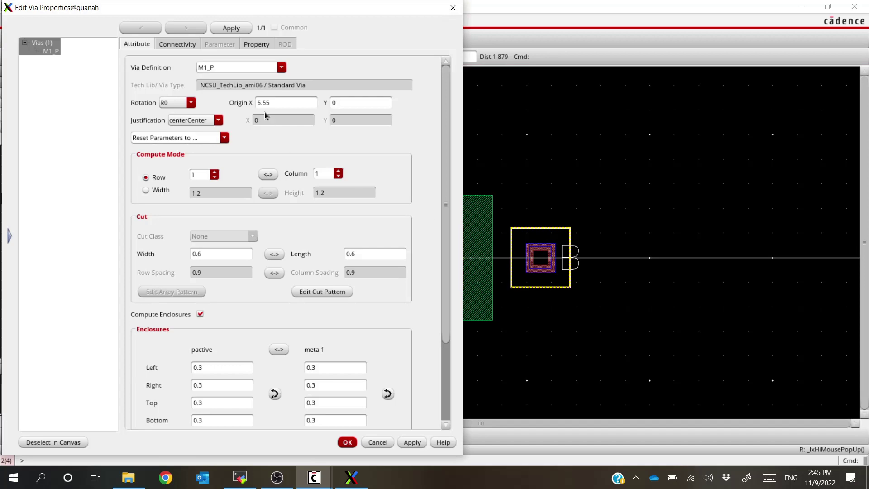
left_click(280, 68)
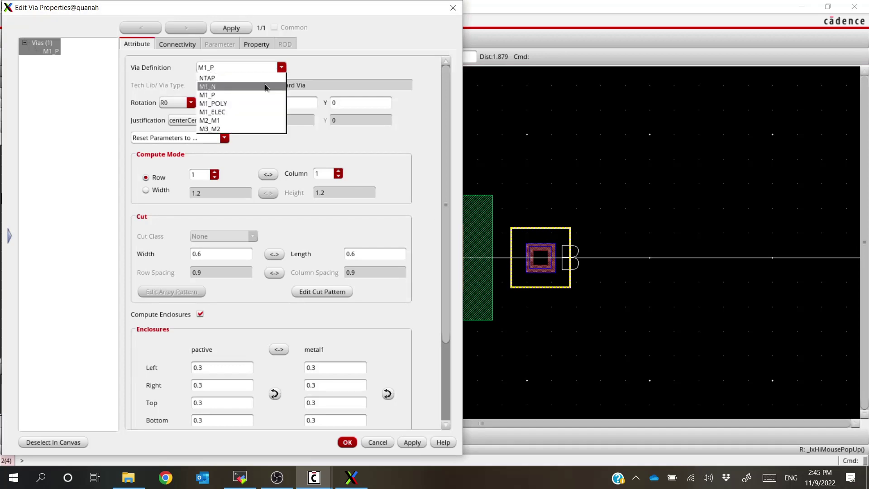
left_click(266, 86)
left_click(348, 443)
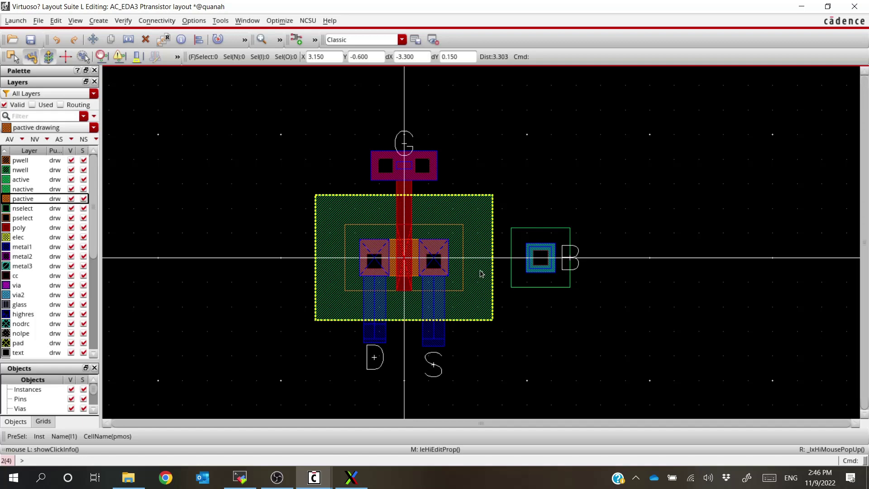
Draw an nwell rectangle about 3.75 by 5.1 around the body contact, adjoining the edge of the transistor's well.
left_click(21, 171)
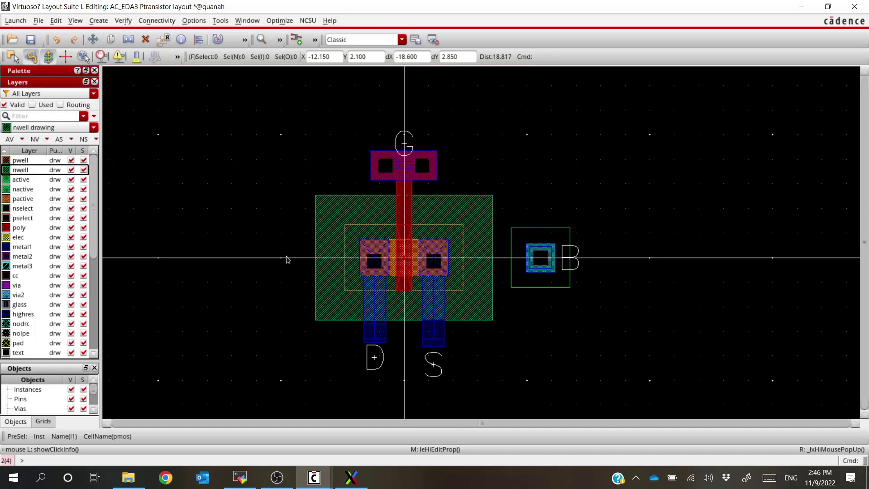
left_click(456, 304)
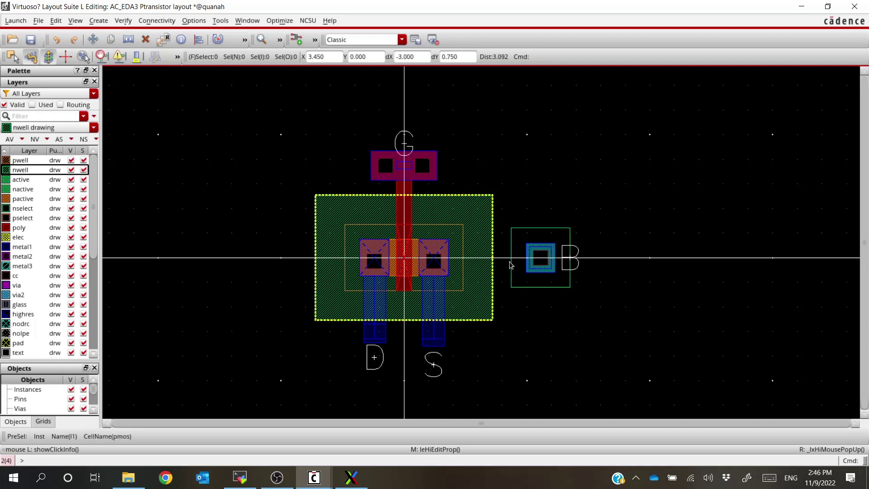
key("r")
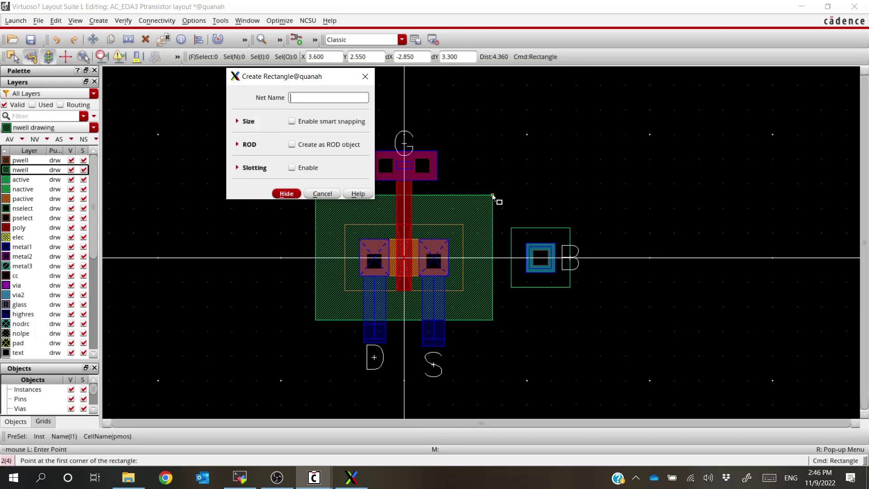
left_click(493, 196)
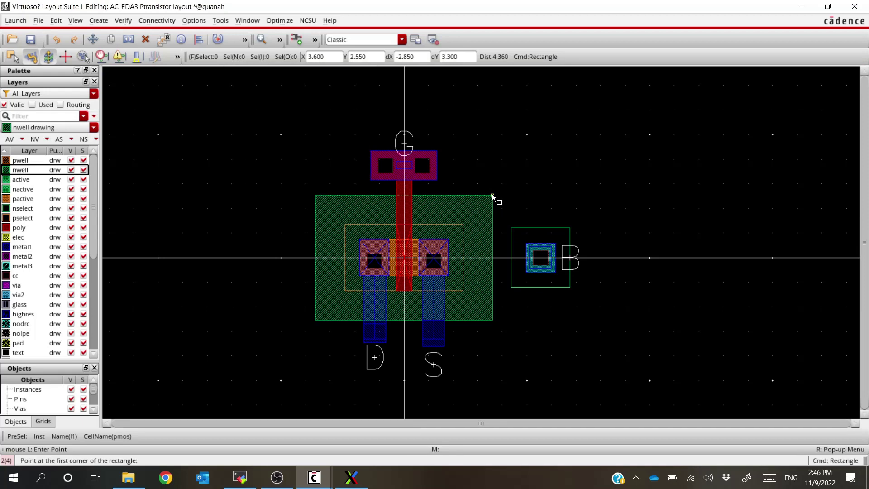
left_click(585, 320)
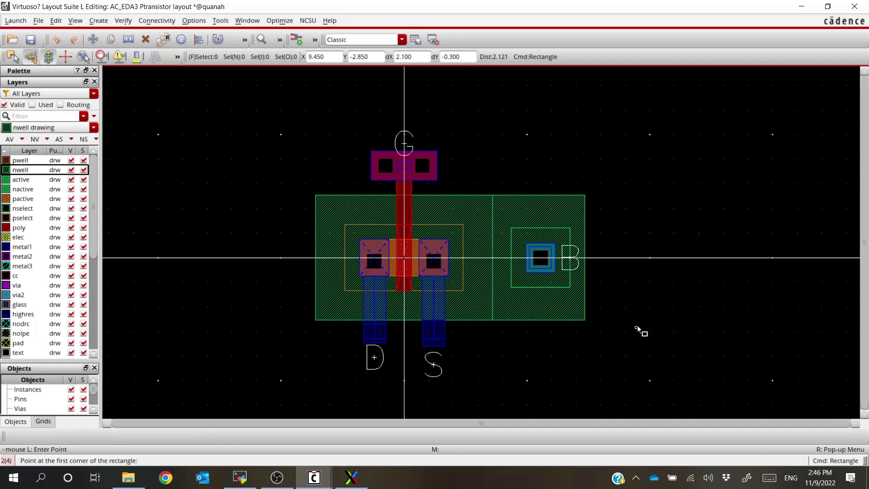
key("Escape")
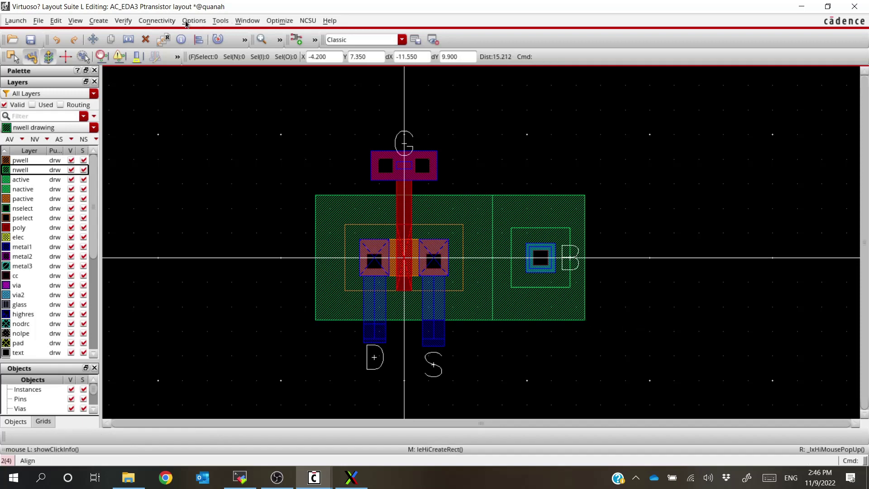
Rerun DRC on the Ptransistor layout with divaDRC.rul, and extract the layout again.
left_click(117, 21)
left_click(122, 40)
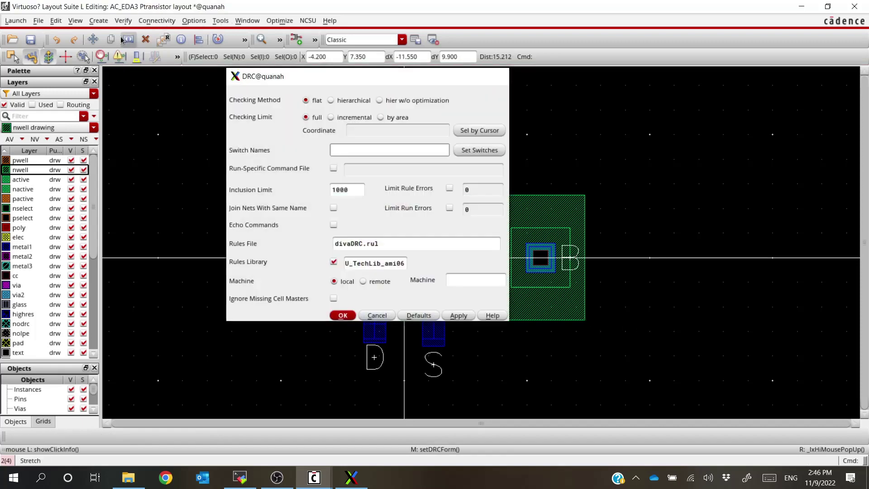
left_click(123, 20)
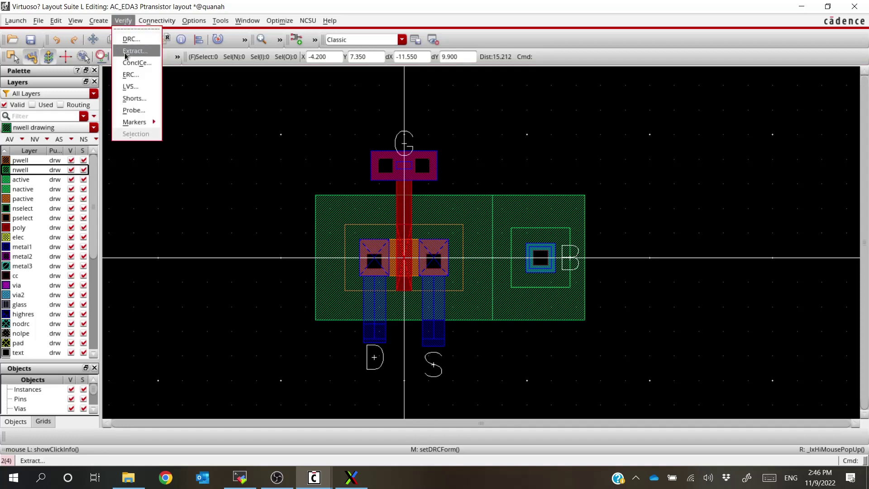
left_click(125, 53)
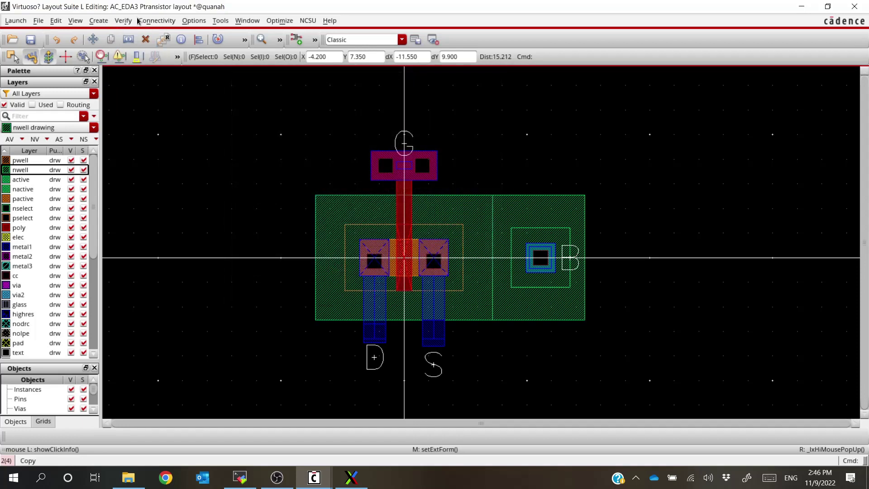
Rerun LVS between the Ptransistor schematic and extracted views with divaLVS.rul, saving the layout and dismissing the completion notice.
left_click(131, 21)
left_click(130, 86)
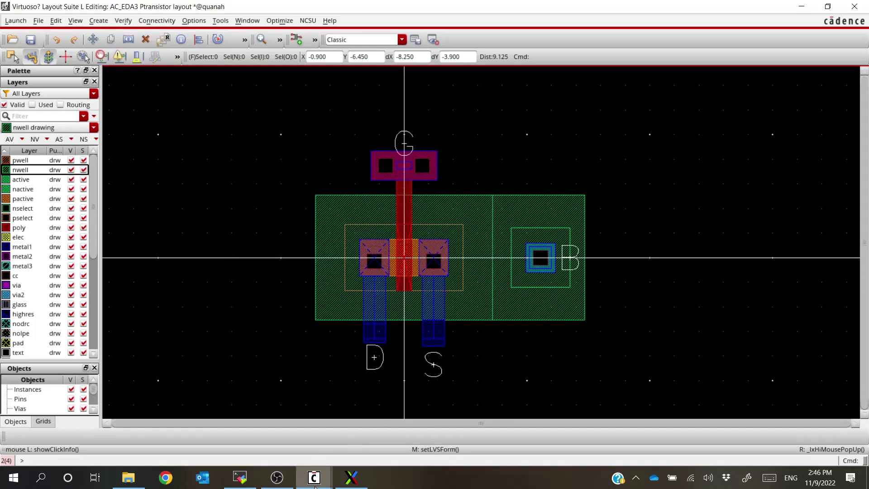
mouse_move(313, 478)
left_click(481, 438)
left_click(64, 335)
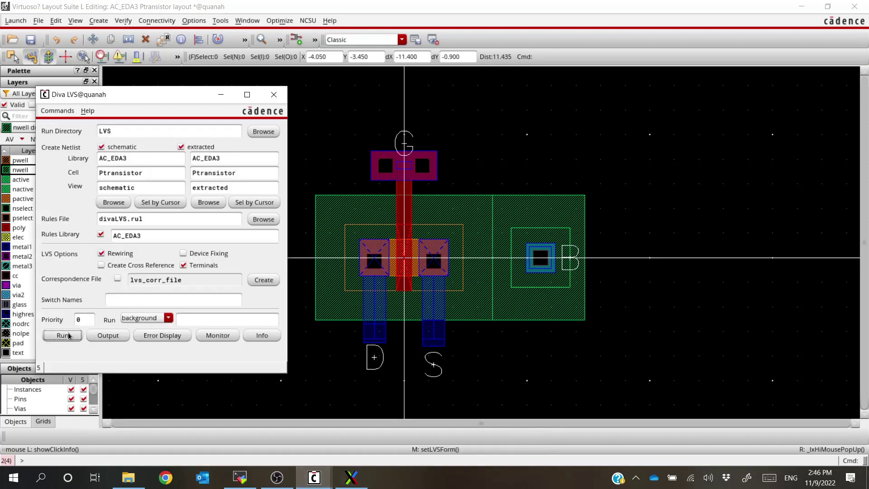
key("Return")
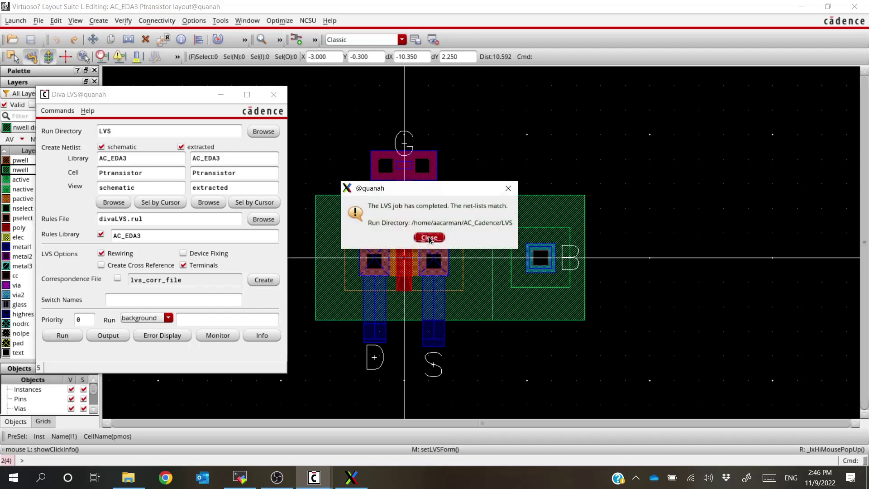
left_click(429, 238)
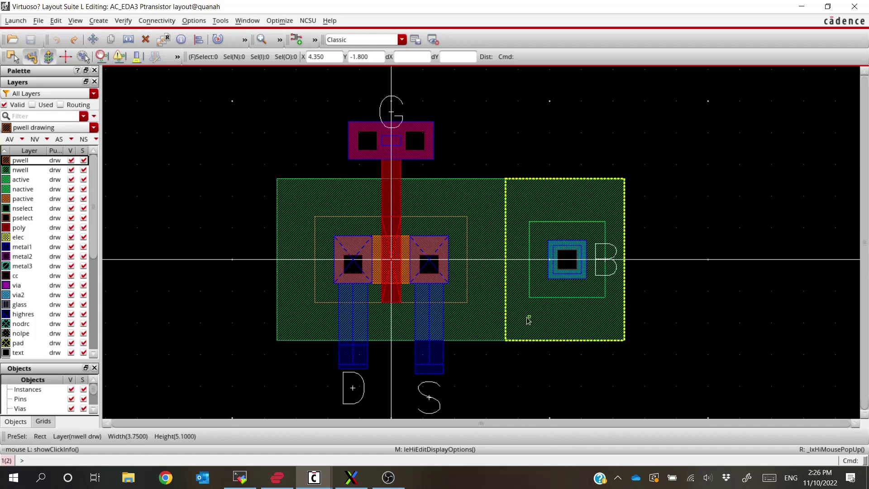
left_click(570, 324)
scroll(557, 350, "down", 1, "ctrl")
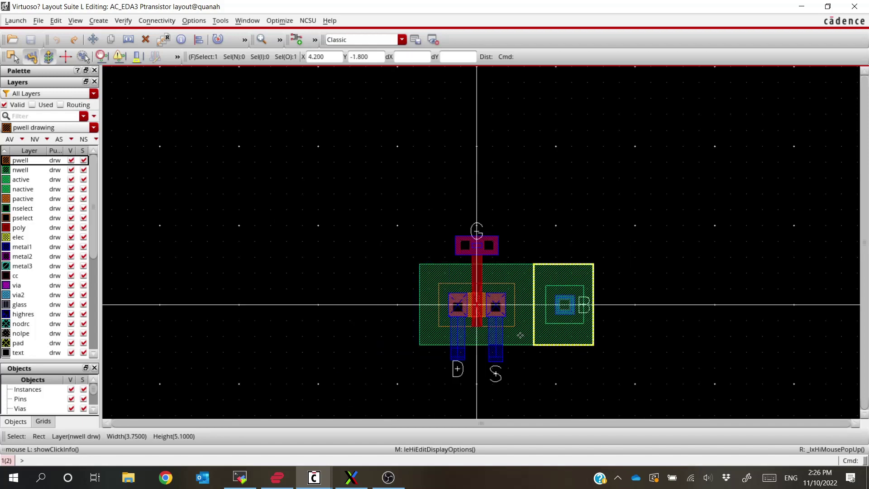
key("c")
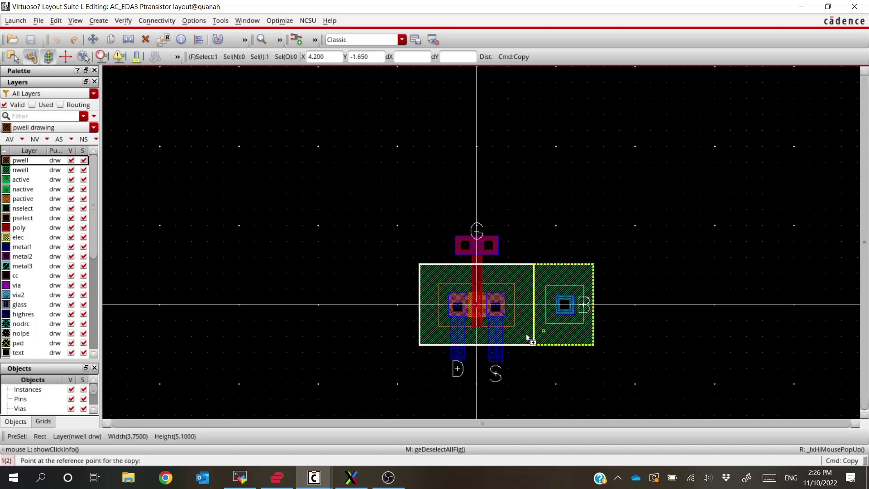
key("F3")
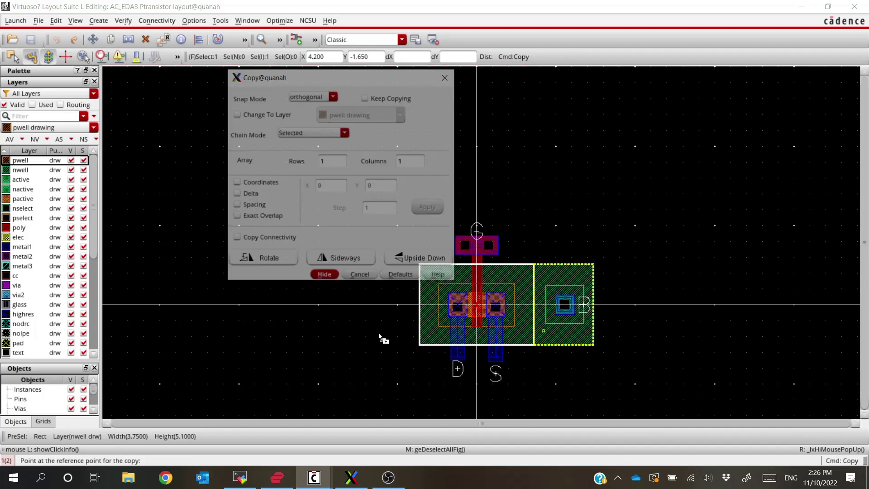
left_click(519, 331)
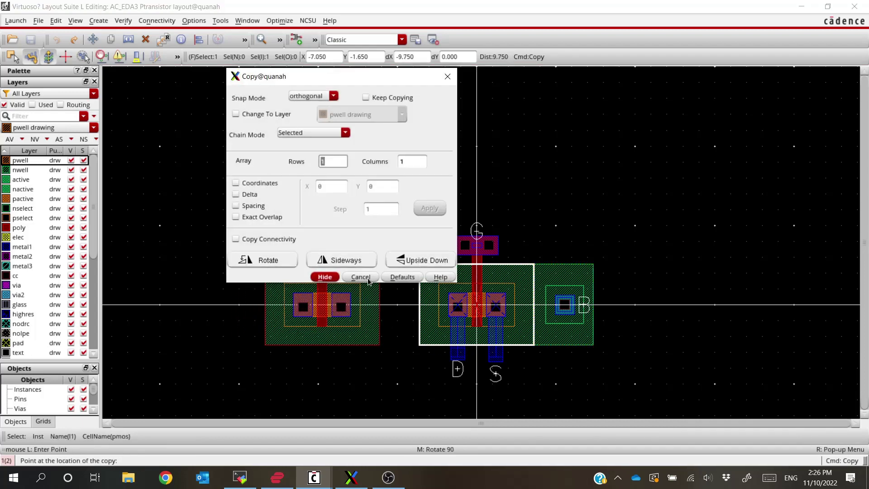
left_click(369, 280)
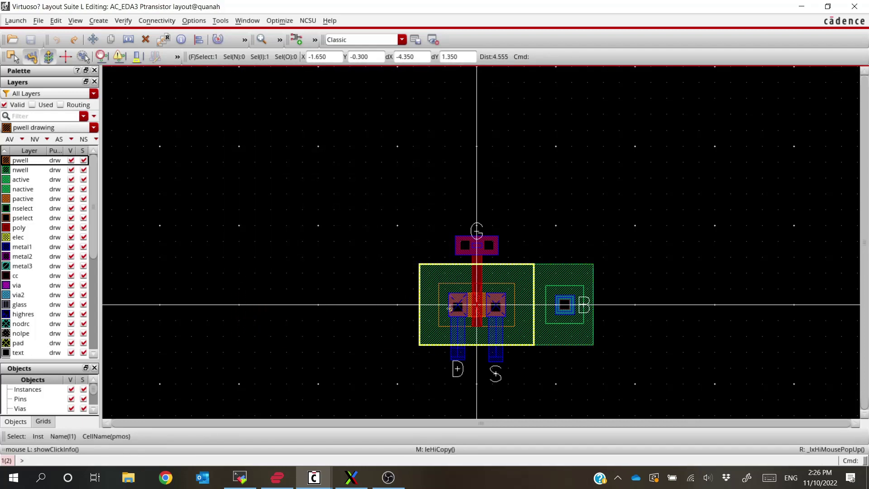
Copy the pmos transistor to the left of the original at the same height, leaving a small gap between their wells.
left_click(427, 327)
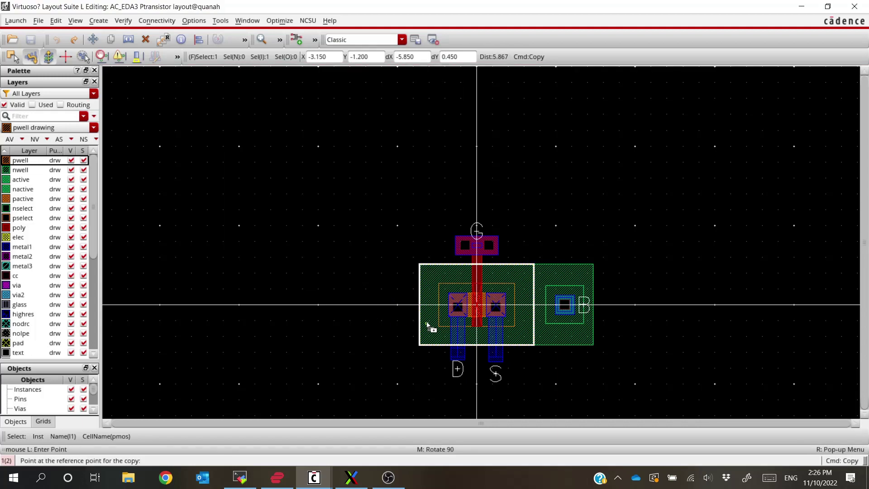
left_click(301, 326)
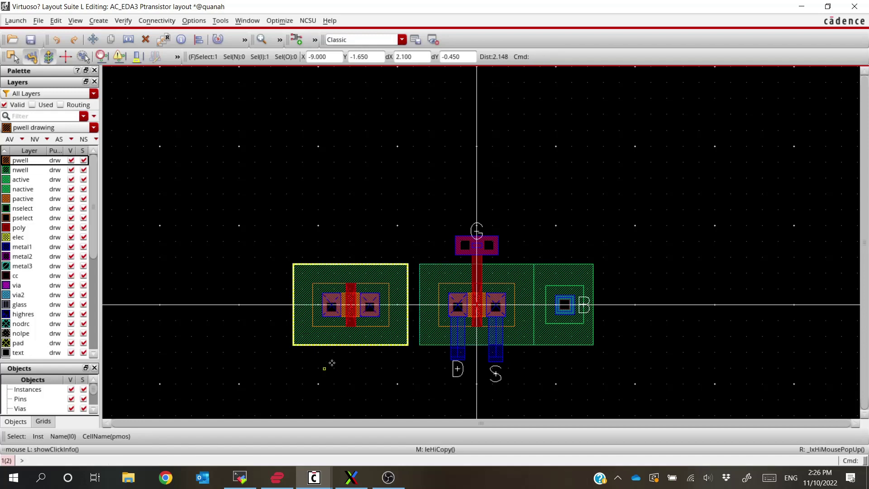
left_click(458, 369)
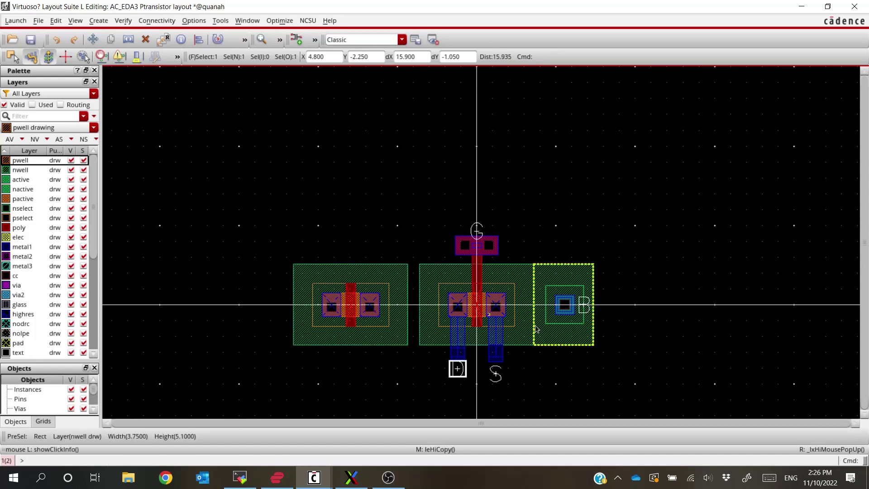
left_click(561, 344)
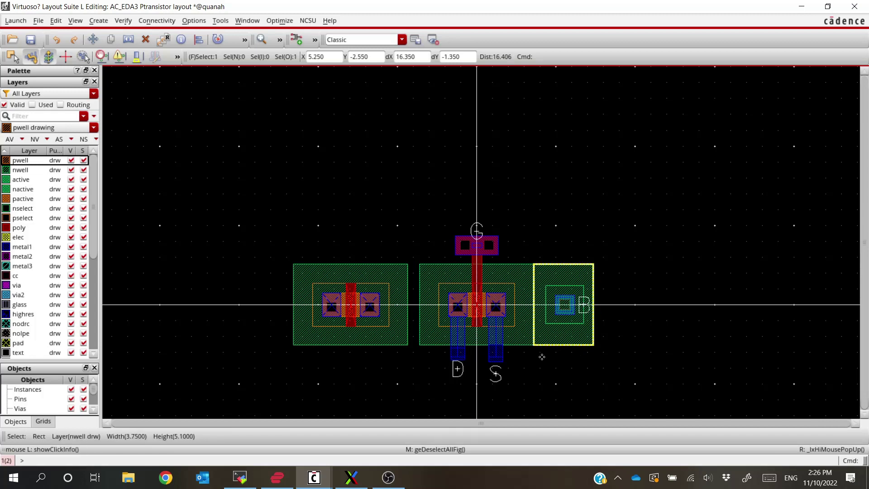
key("r")
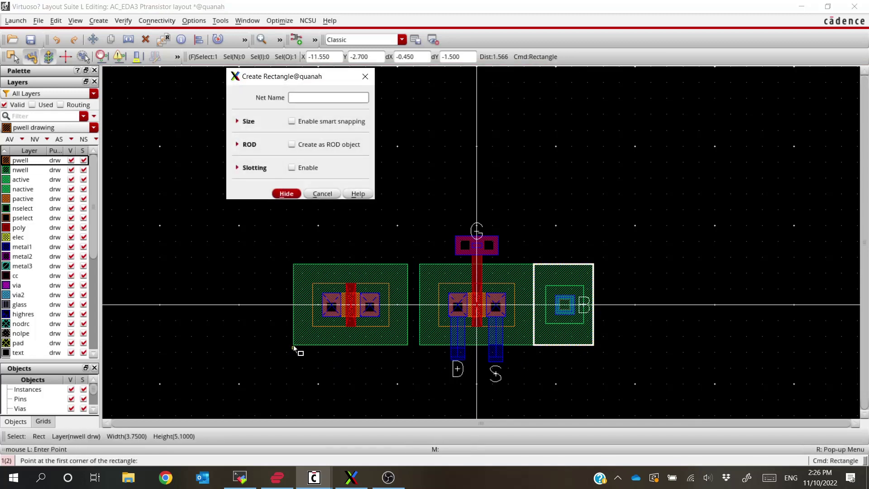
left_click(295, 345)
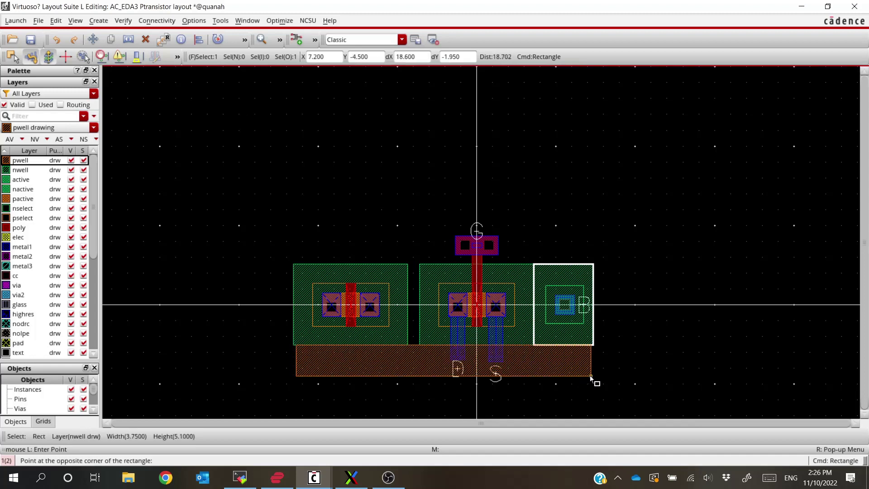
key("Escape")
Preview an nwell strip along the lower edges of both transistor wells and the body contact well, without placing it.
left_click(22, 172)
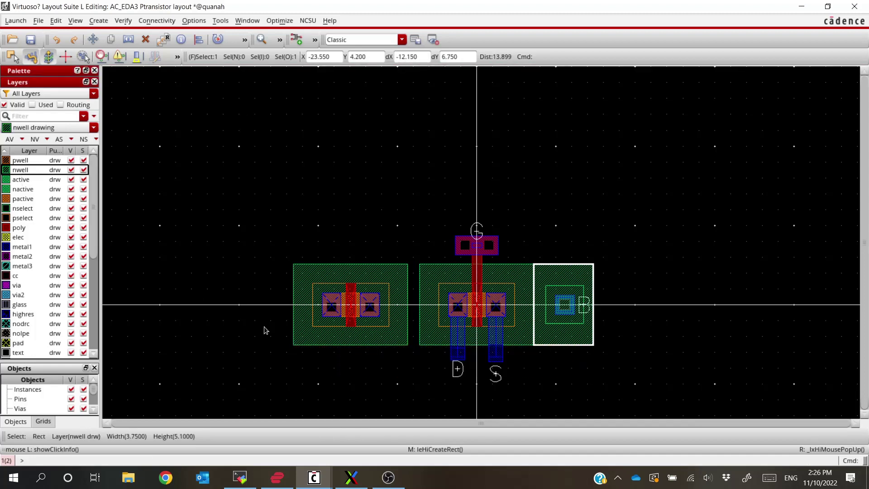
key("r")
left_click(293, 345)
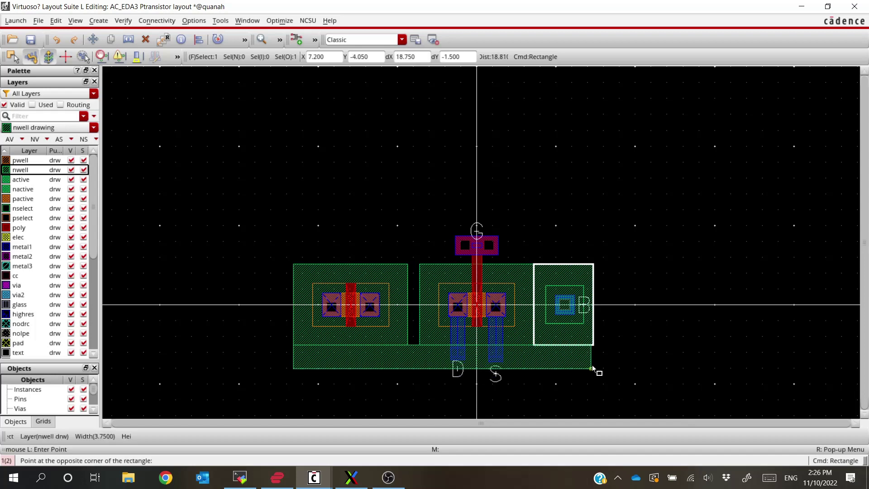
key("Escape")
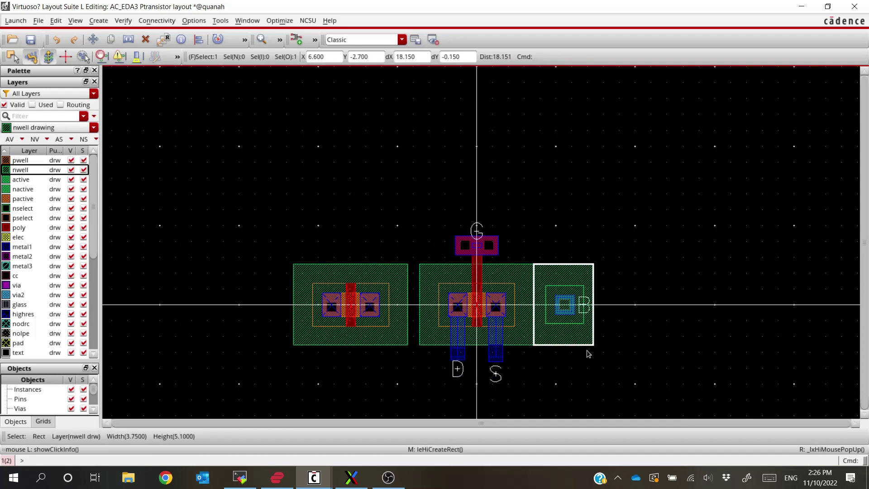
left_click(591, 358)
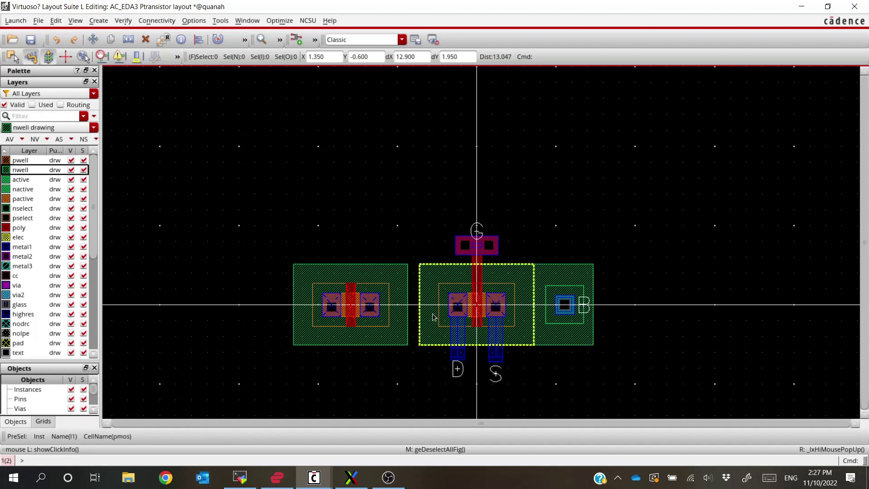
key("r")
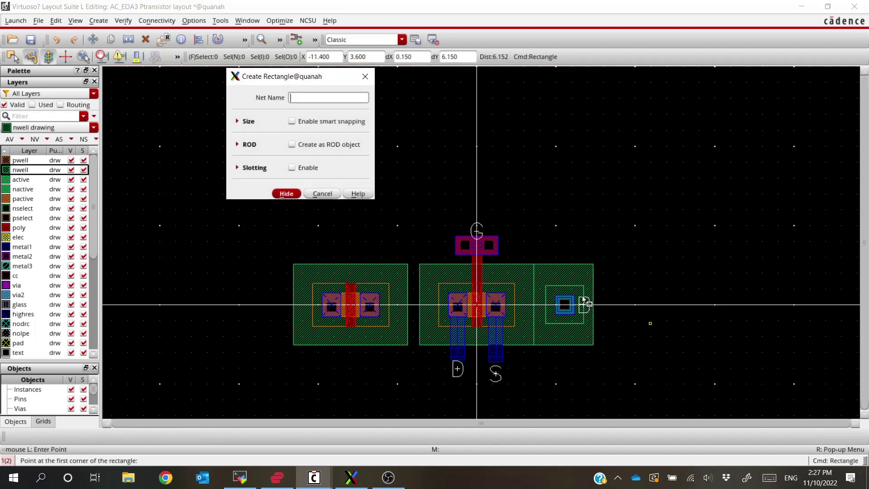
scroll(575, 298, "up", 2, "ctrl")
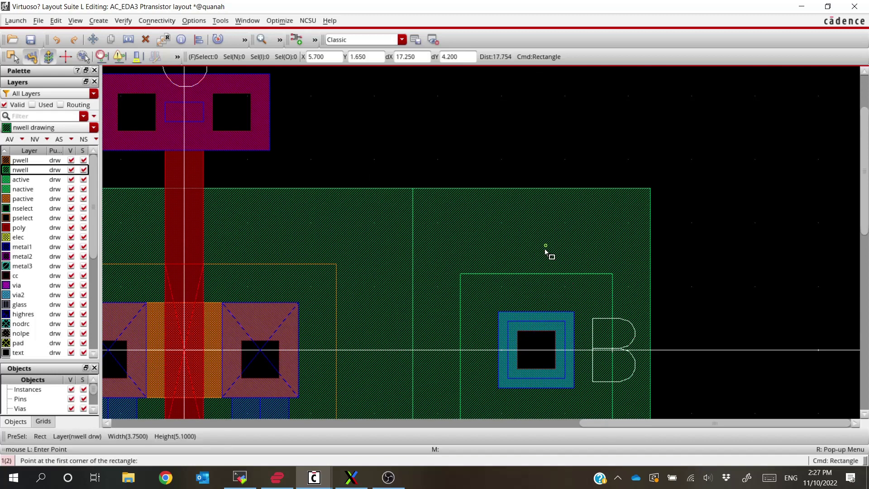
scroll(549, 252, "down", 1, "ctrl")
key("Escape")
left_click(501, 246)
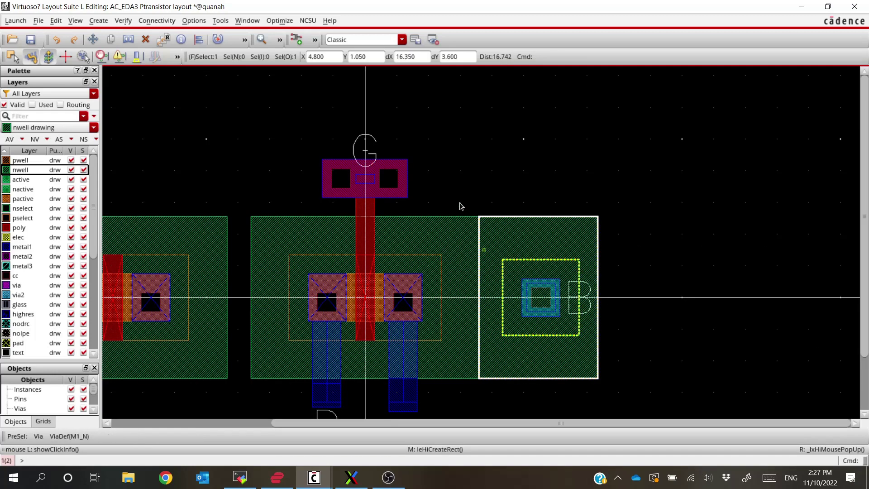
key("ctrl+d")
scroll(516, 249, "down", 3, "ctrl")
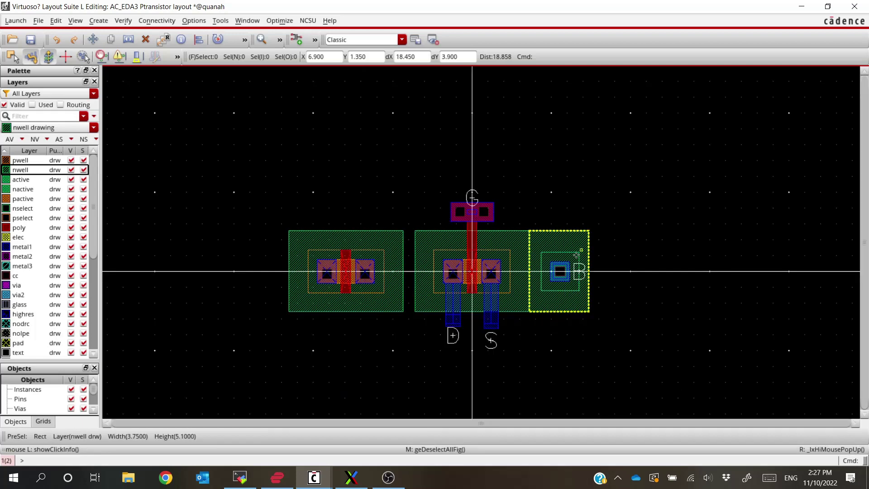
Draw an nwell rectangle about 21.75 by 9.15 enclosing both transistors and the body contact.
key("r")
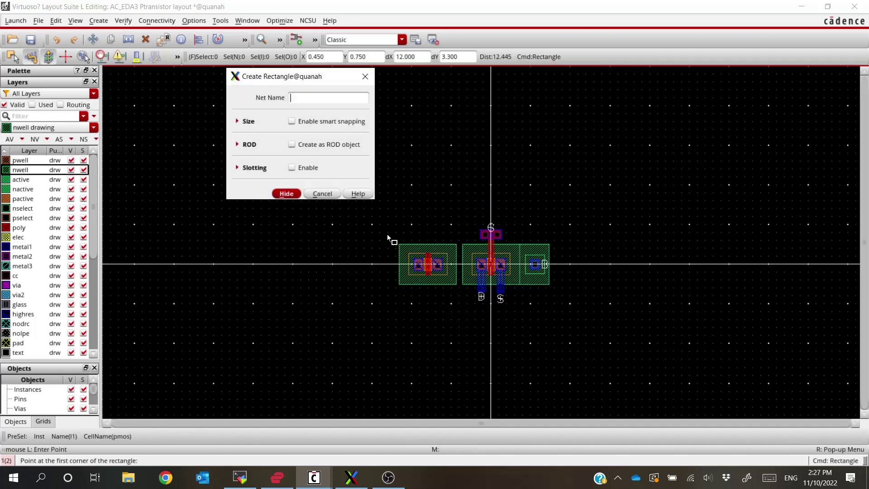
left_click(33, 172)
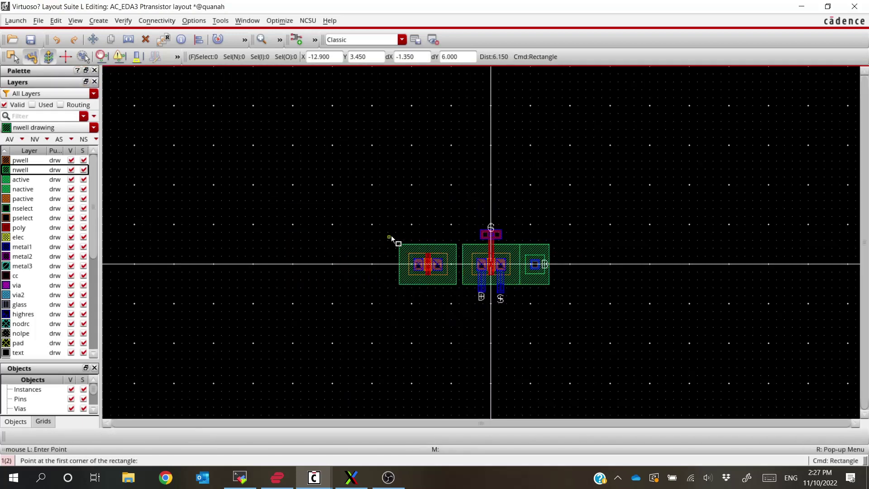
left_click(442, 264)
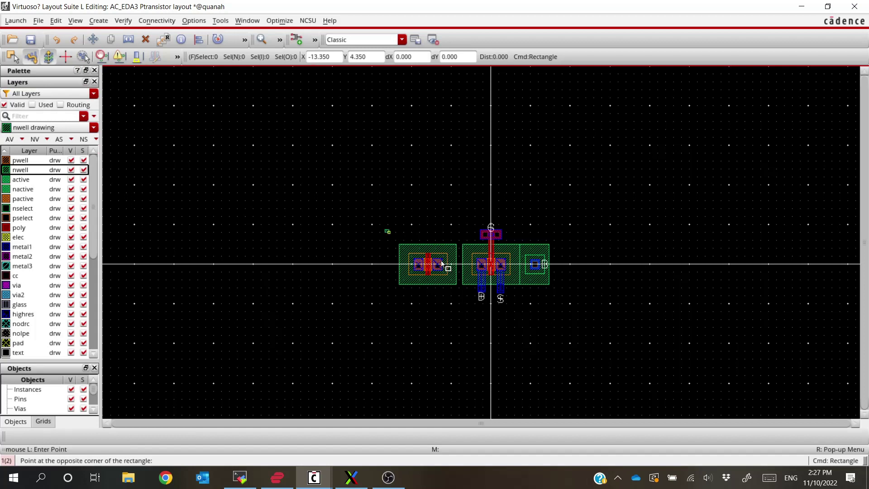
left_click(558, 302)
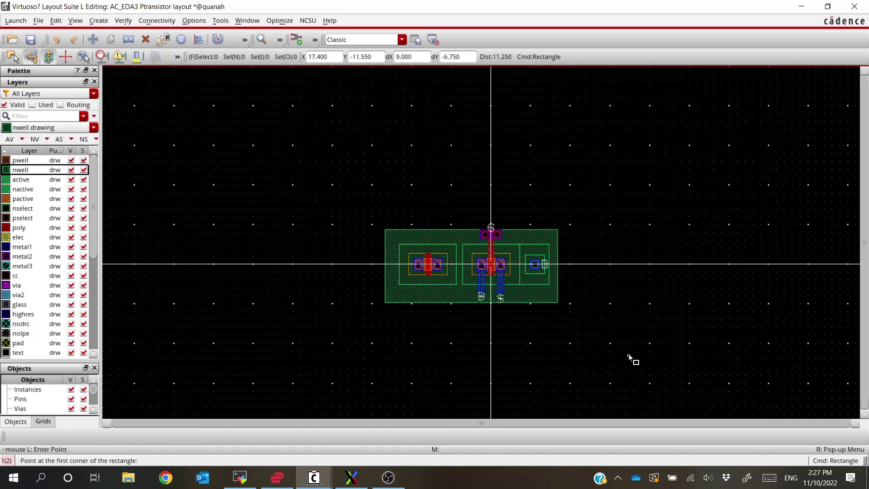
key("Escape")
Delete the copied pmos transistor, the large enclosing nwell rectangle and the separate nwell around the body contact.
left_click(442, 283)
key("Delete")
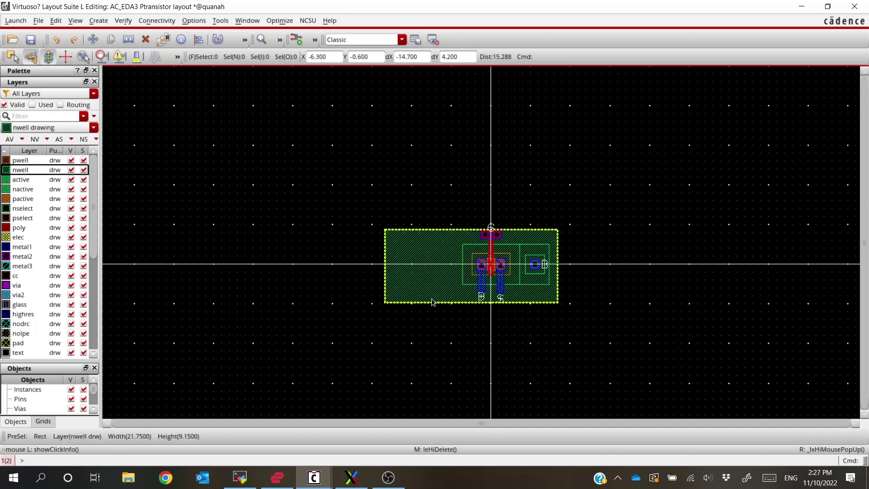
middle_click(451, 286)
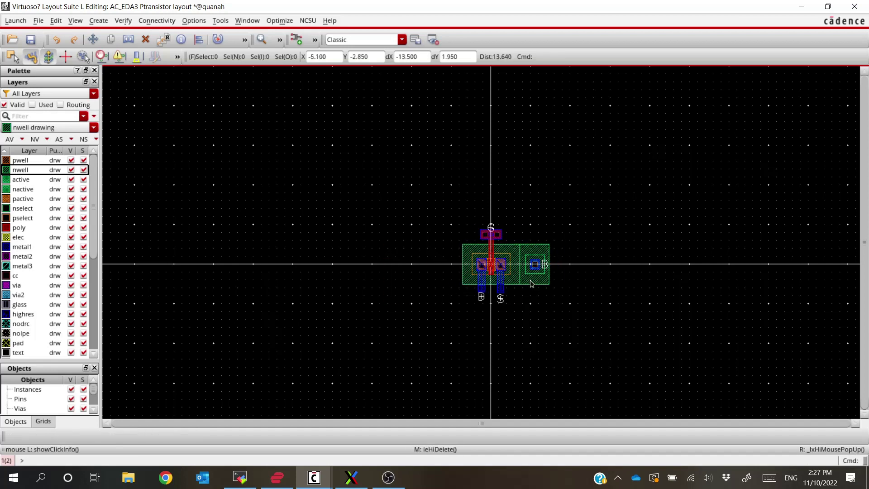
middle_click(550, 297)
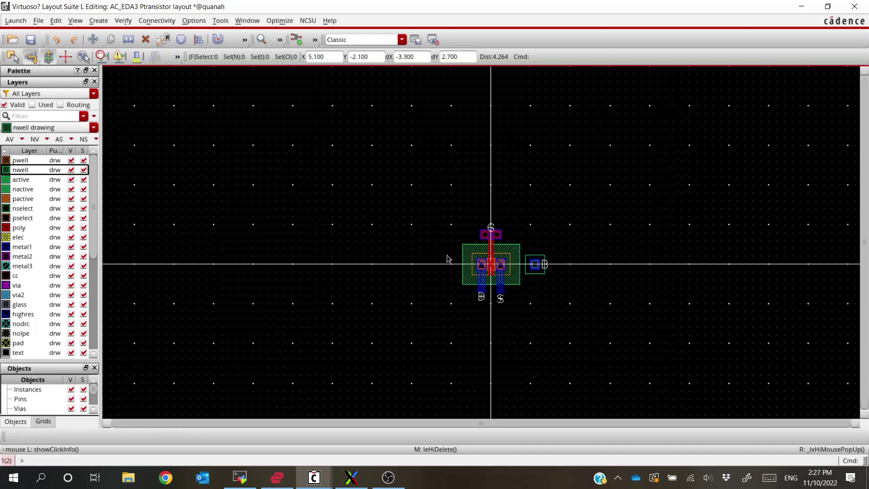
Try a 4.05 by 5.1 nwell rectangle over the body contact, flush against the transistor's well, and undo it.
key("r")
scroll(523, 246, "up", 3)
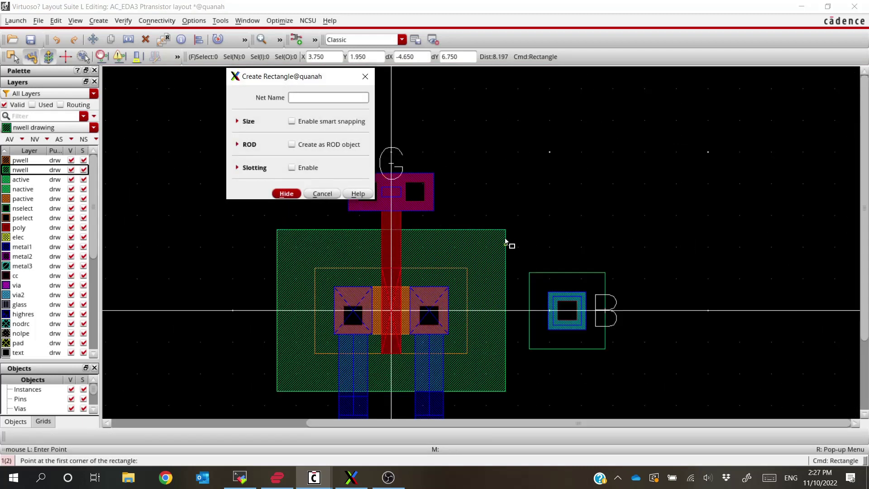
left_click(505, 230)
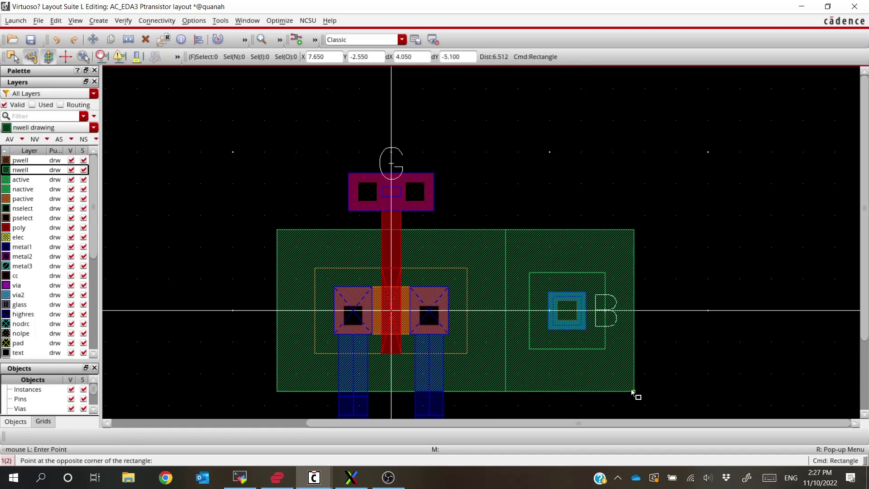
left_click(633, 391)
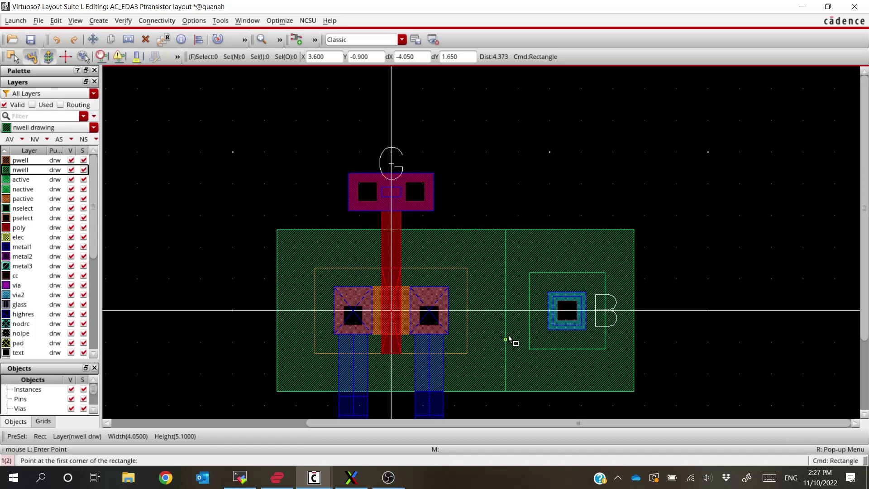
scroll(528, 347, "down", 2, "ctrl")
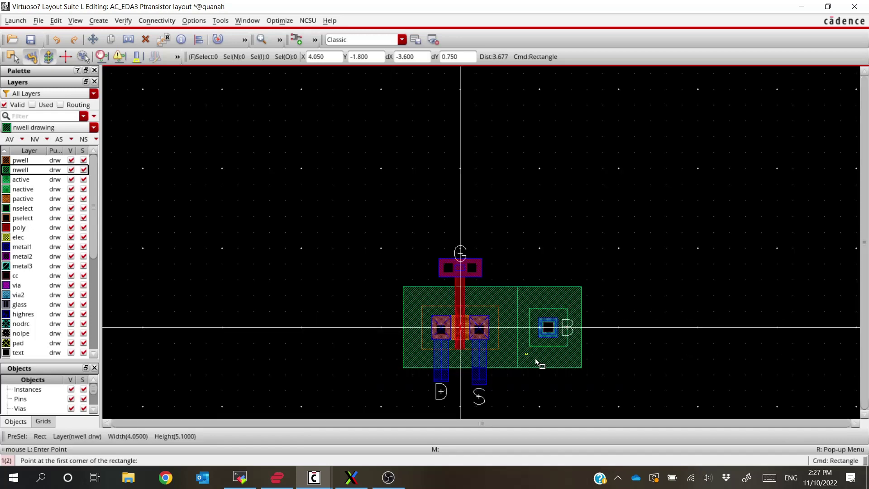
key("u")
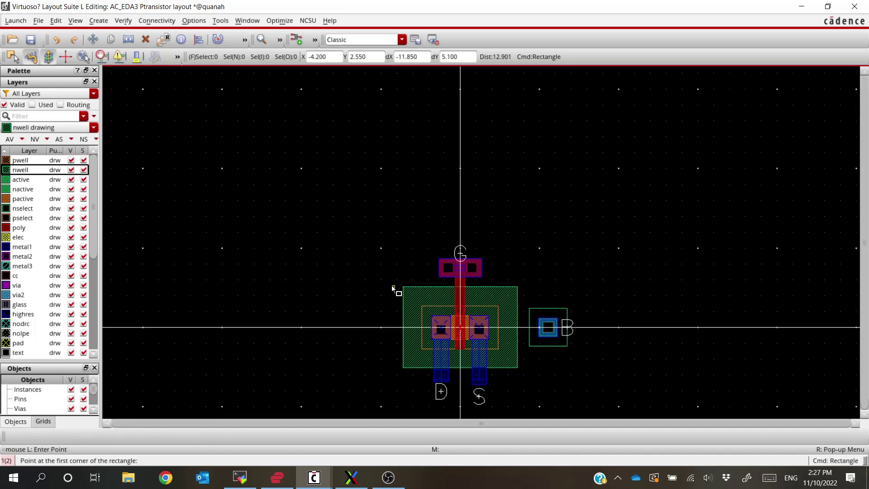
Draw one nwell rectangle about 13.5 by 9.75 enclosing the whole transistor and its body contact.
left_click(374, 249)
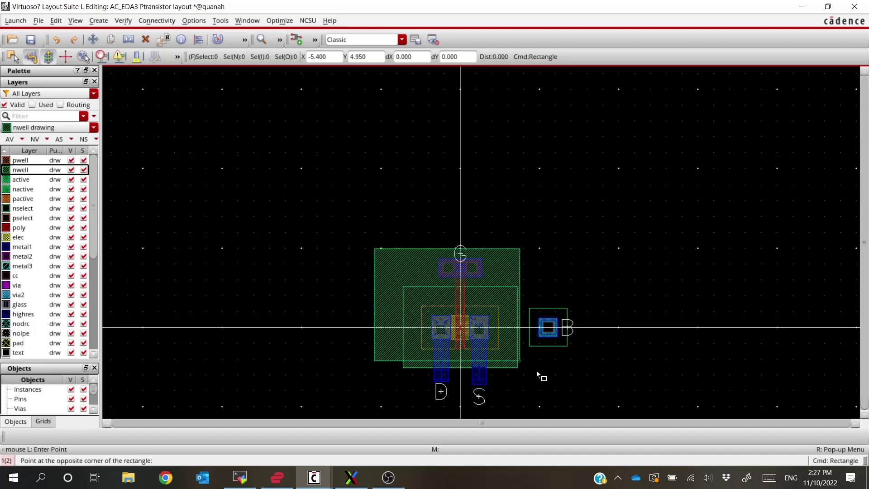
left_click(588, 403)
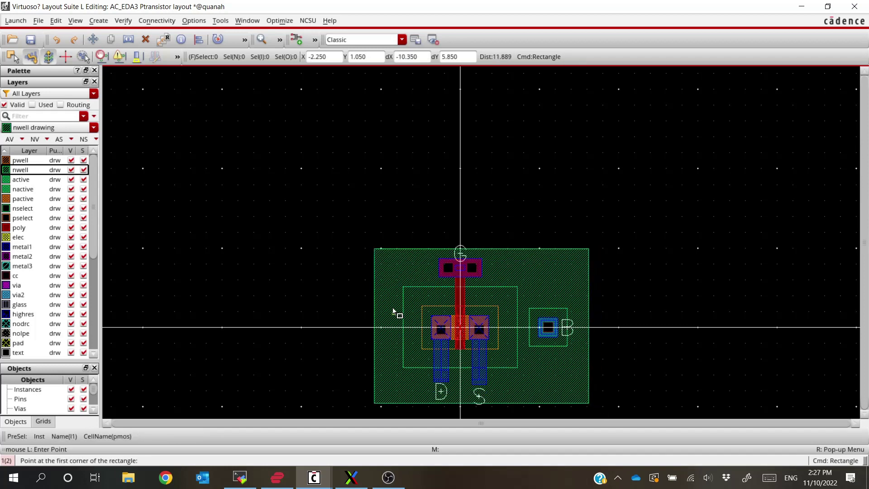